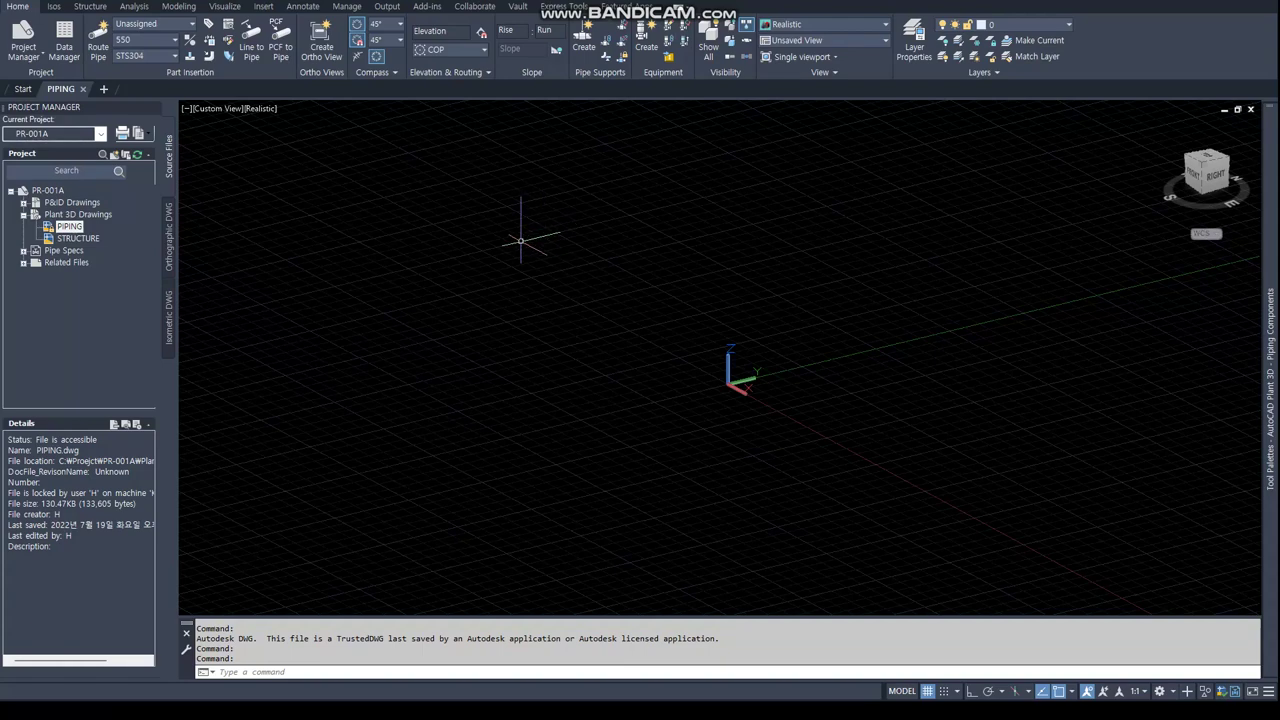
Open the External References palette with the XR alias.
{"action": "left_click", "coordinate": [445, 321]}
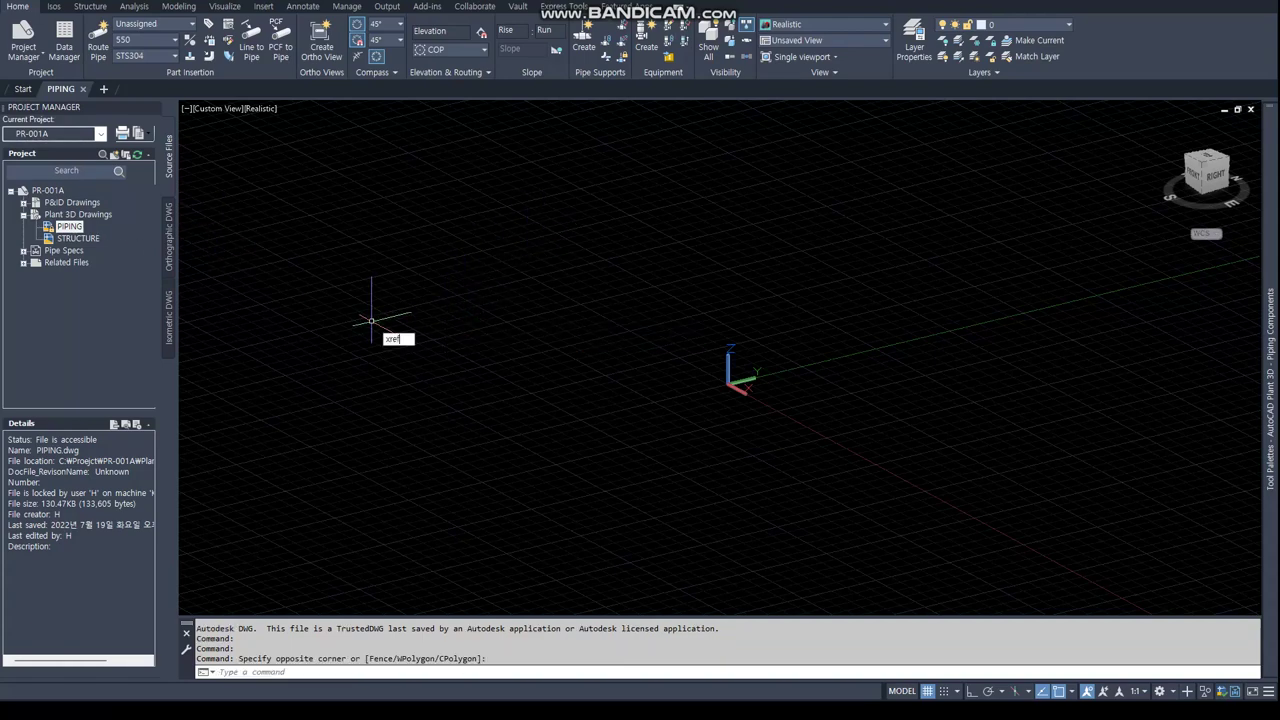
{"action": "type", "text": "xr"}
{"action": "key", "text": "Return"}
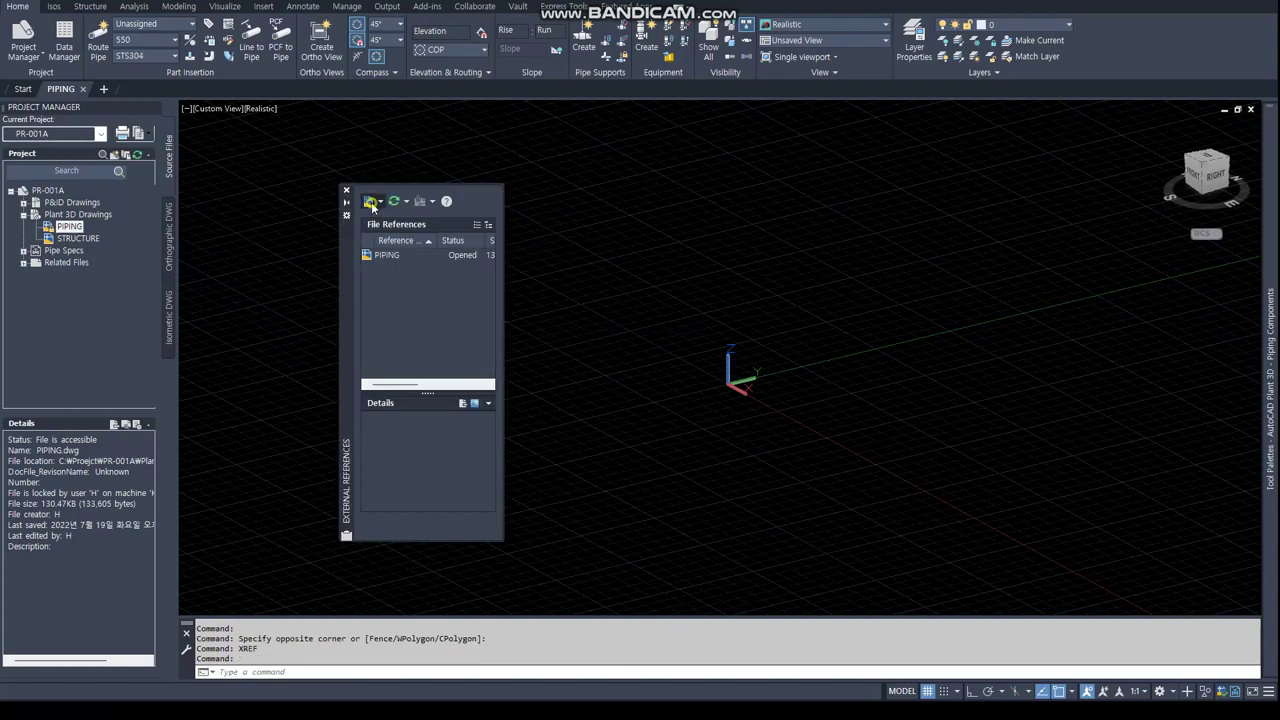
Try attaching PIPING.dwg from the Related Files folder; it is rejected as a circular reference.
{"action": "left_click", "coordinate": [370, 203]}
{"action": "left_click", "coordinate": [537, 209]}
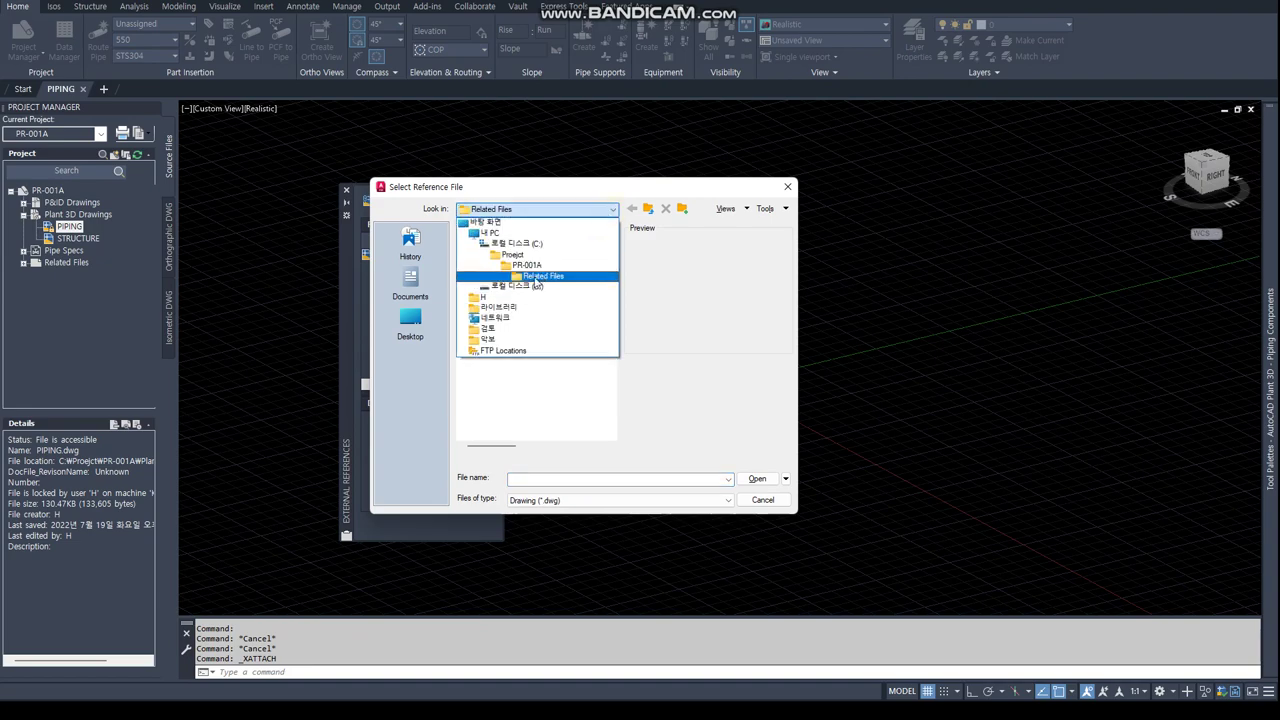
{"action": "left_click", "coordinate": [540, 276]}
{"action": "left_click", "coordinate": [500, 248]}
{"action": "left_click", "coordinate": [757, 478]}
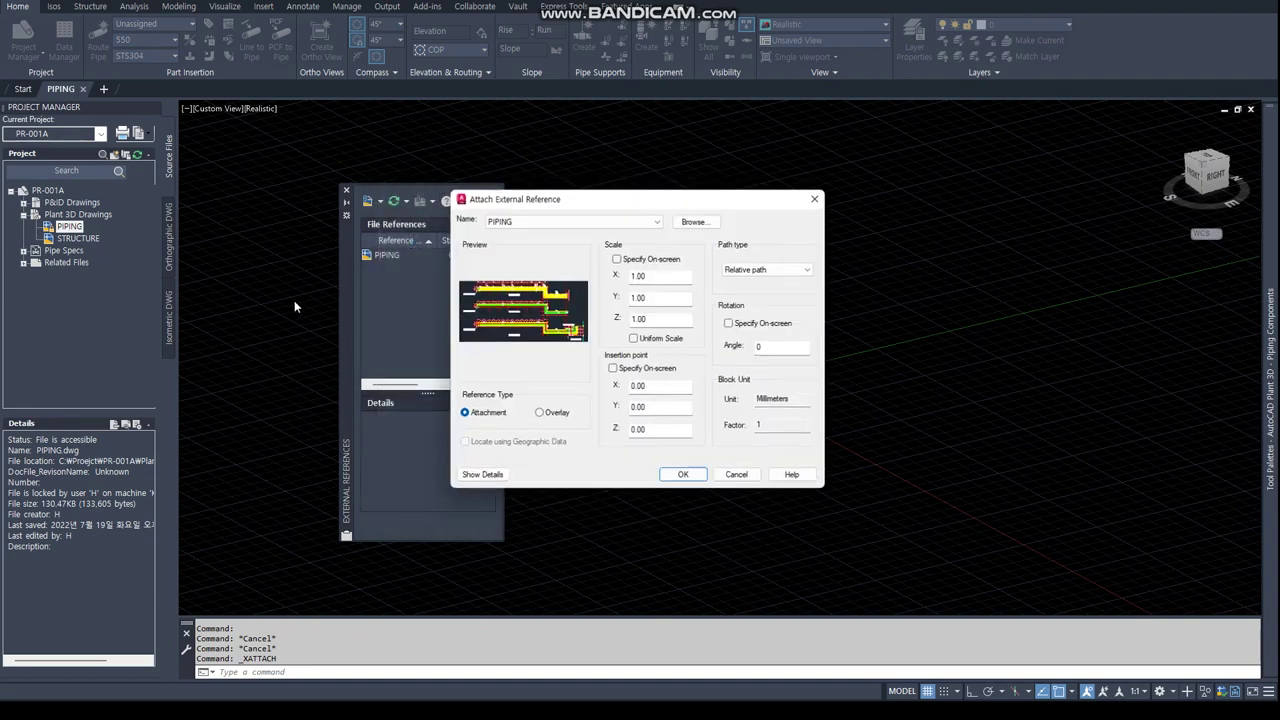
{"action": "left_click", "coordinate": [686, 475]}
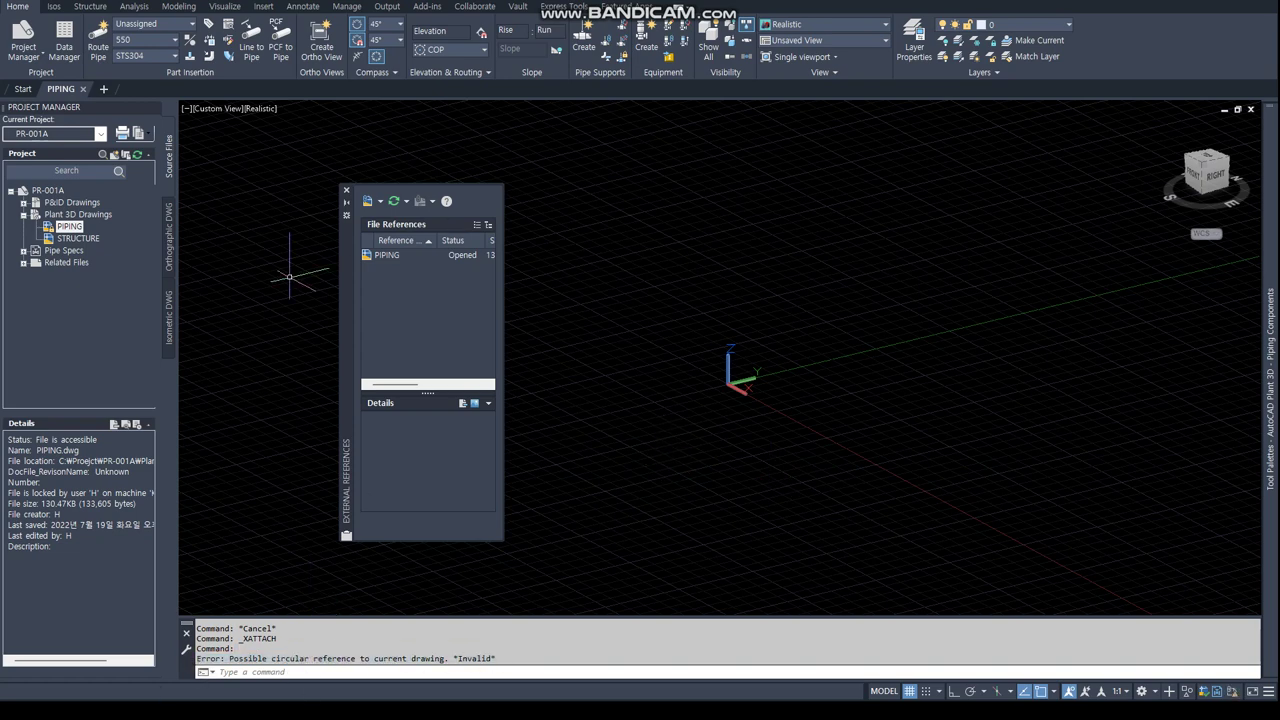
Rename the related PIPING.dwg file in Project Manager to PIPING-plan.dwg.
{"action": "left_click", "coordinate": [56, 263]}
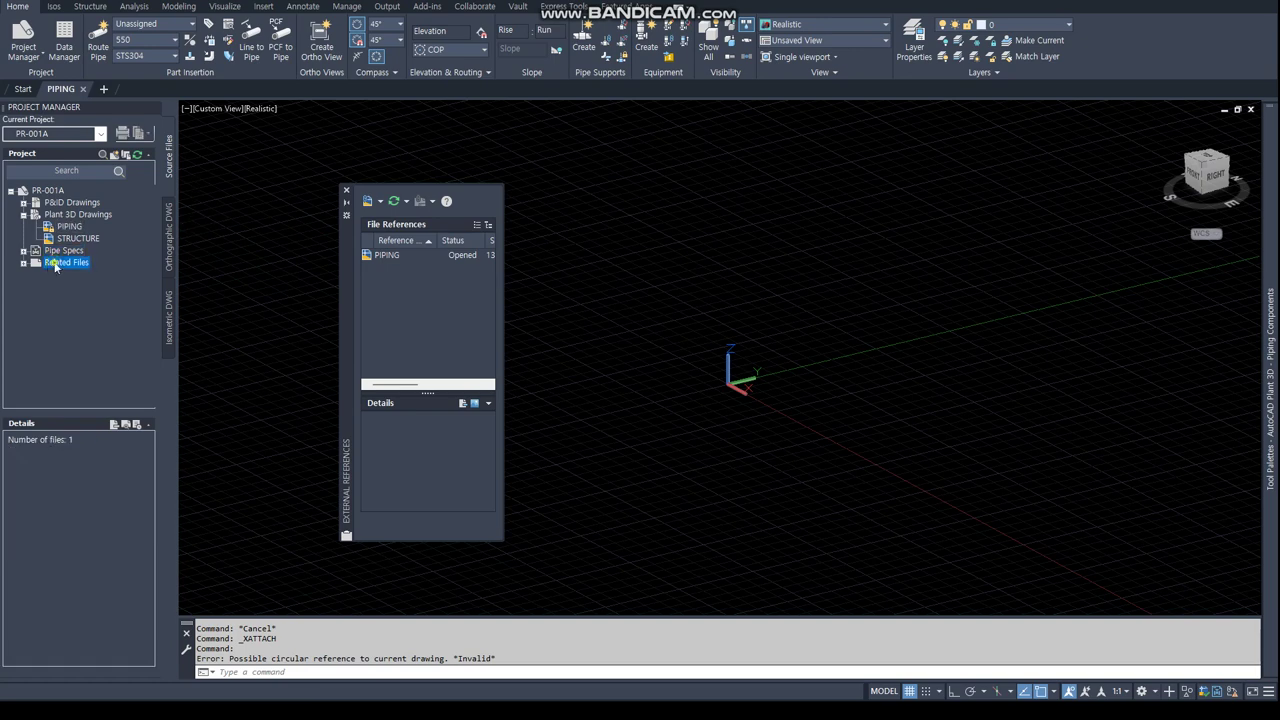
{"action": "left_click", "coordinate": [71, 276]}
{"action": "right_click", "coordinate": [70, 276]}
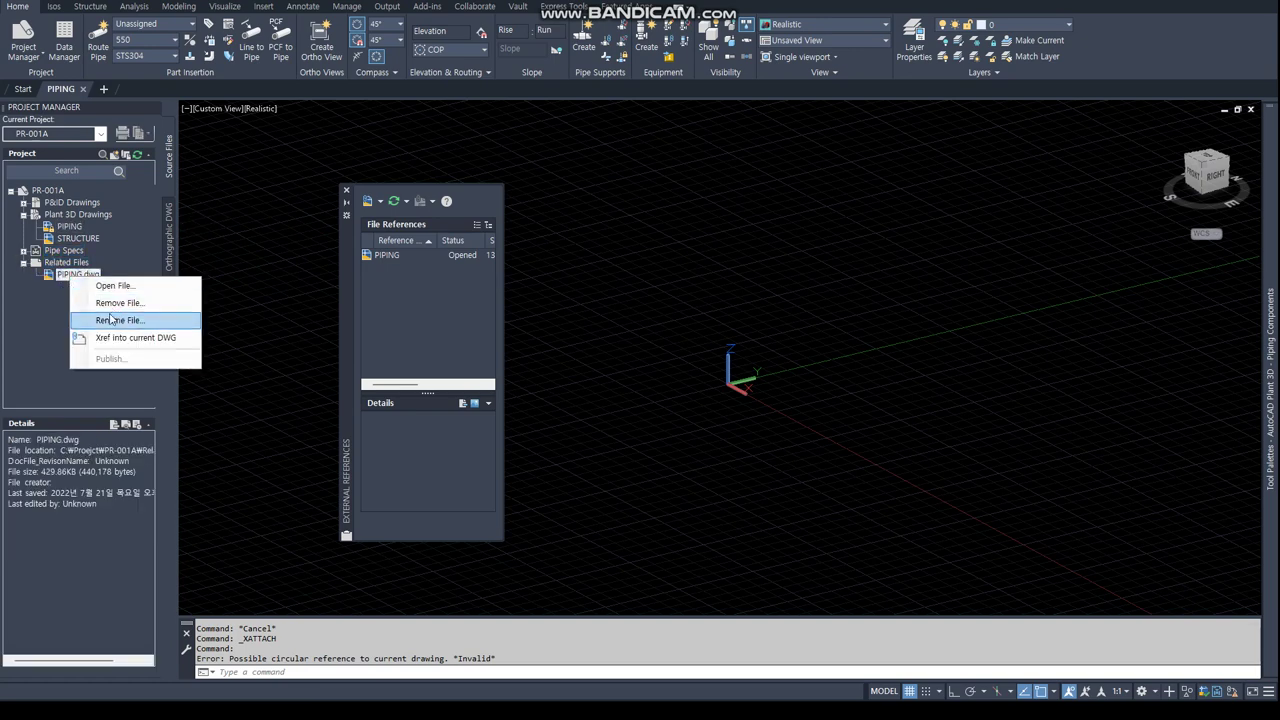
{"action": "left_click", "coordinate": [118, 320]}
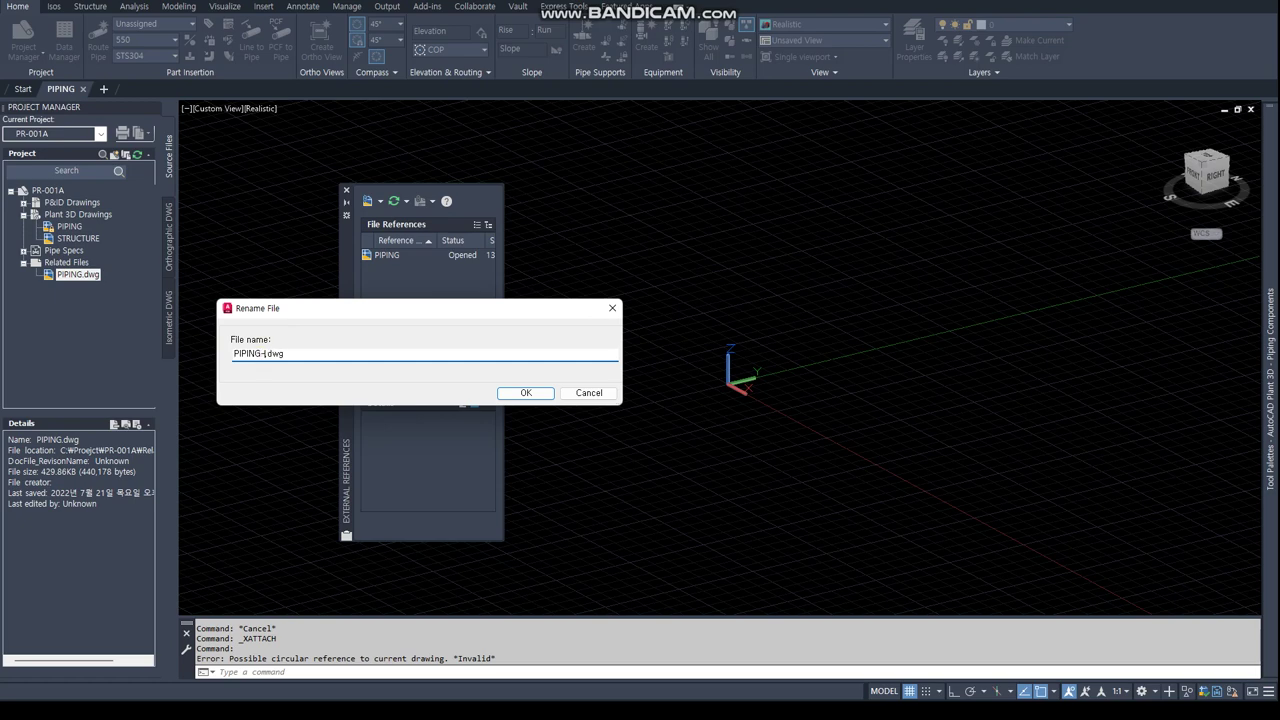
{"action": "key", "text": "Return"}
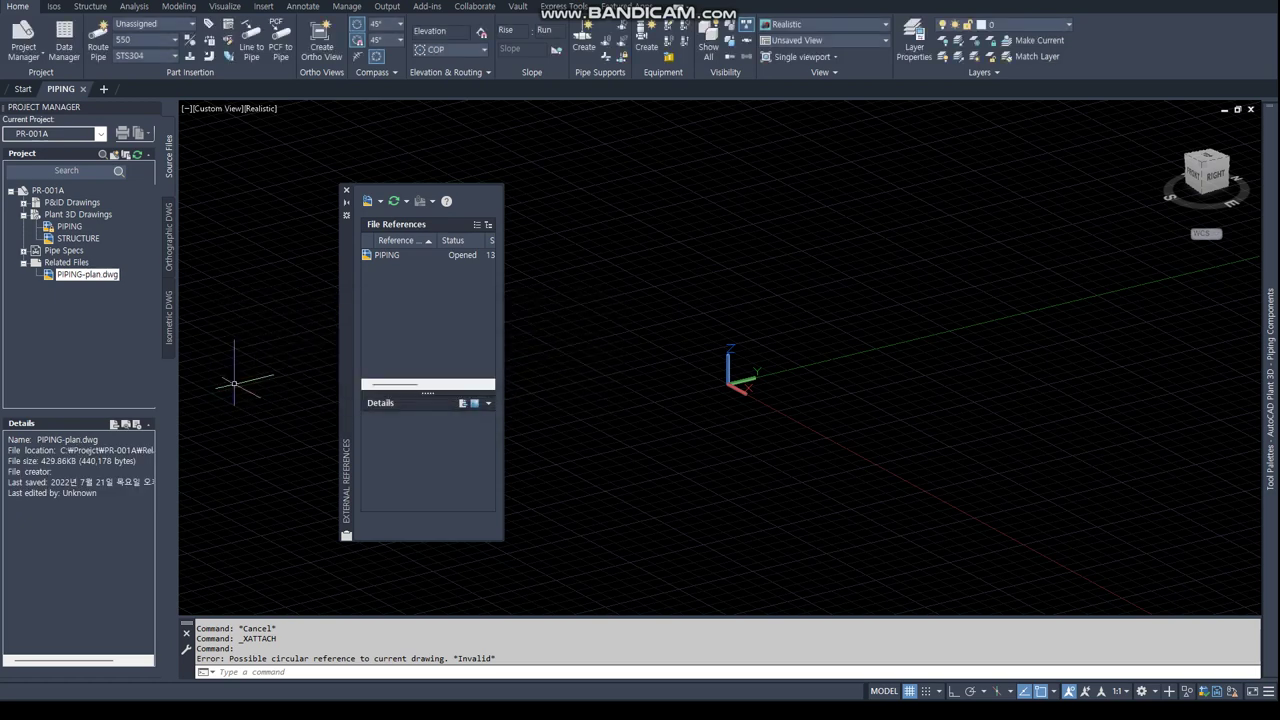
Attach PIPING-plan.dwg as an external reference at the origin and close the palette.
{"action": "left_click", "coordinate": [369, 210]}
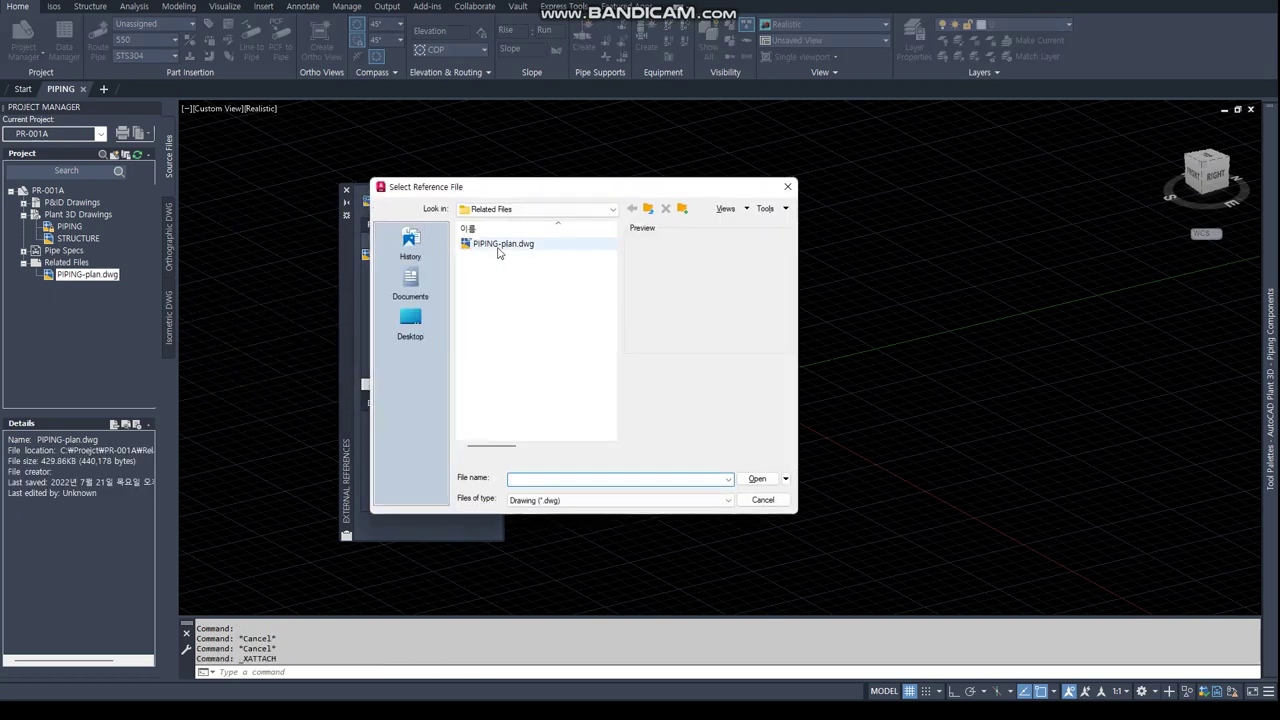
{"action": "left_click", "coordinate": [485, 246]}
{"action": "left_click", "coordinate": [749, 479]}
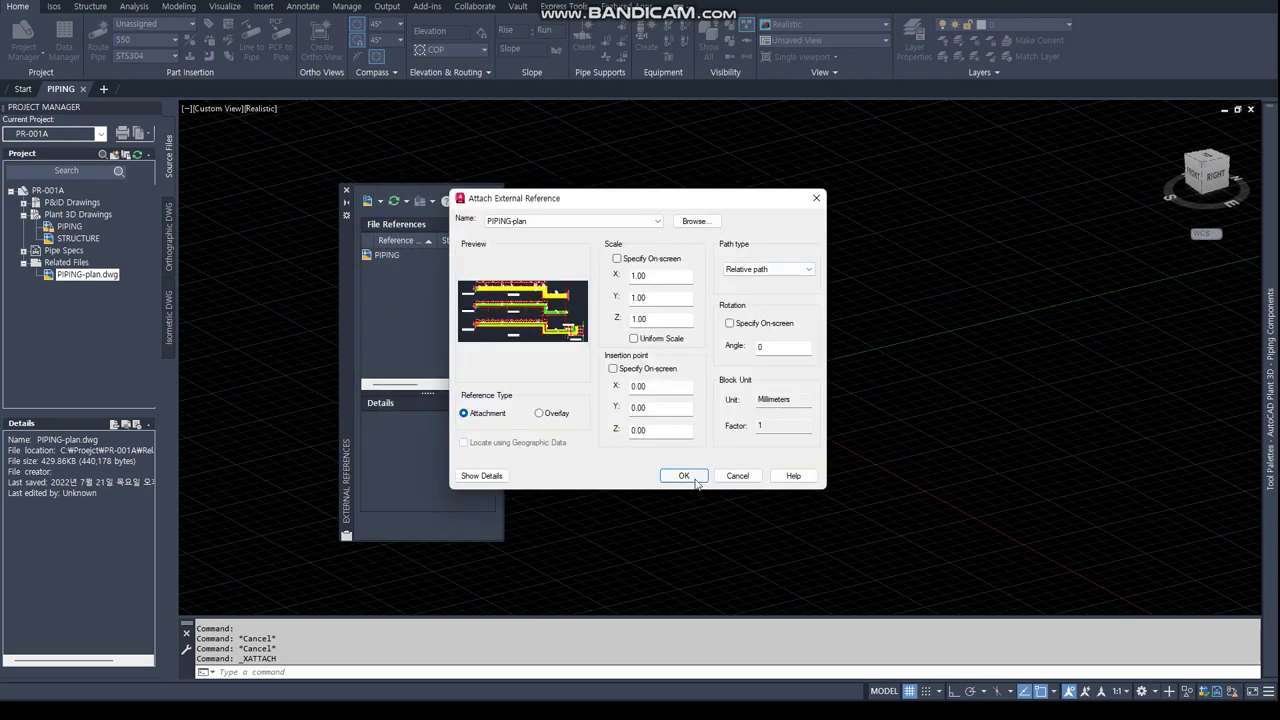
{"action": "left_click", "coordinate": [684, 476]}
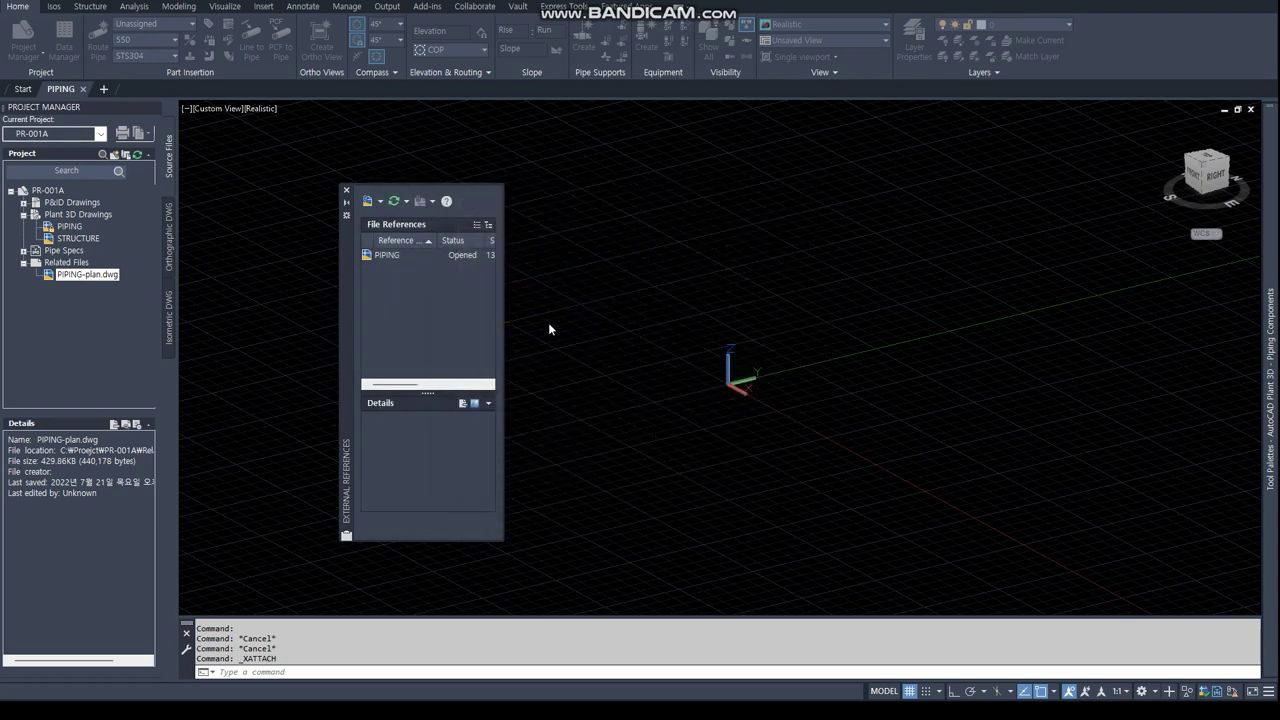
{"action": "left_click", "coordinate": [346, 191]}
Switch to the top plan view with PLAN, accepting the default option.
{"action": "type", "text": "n"}
{"action": "key", "text": "Return"}
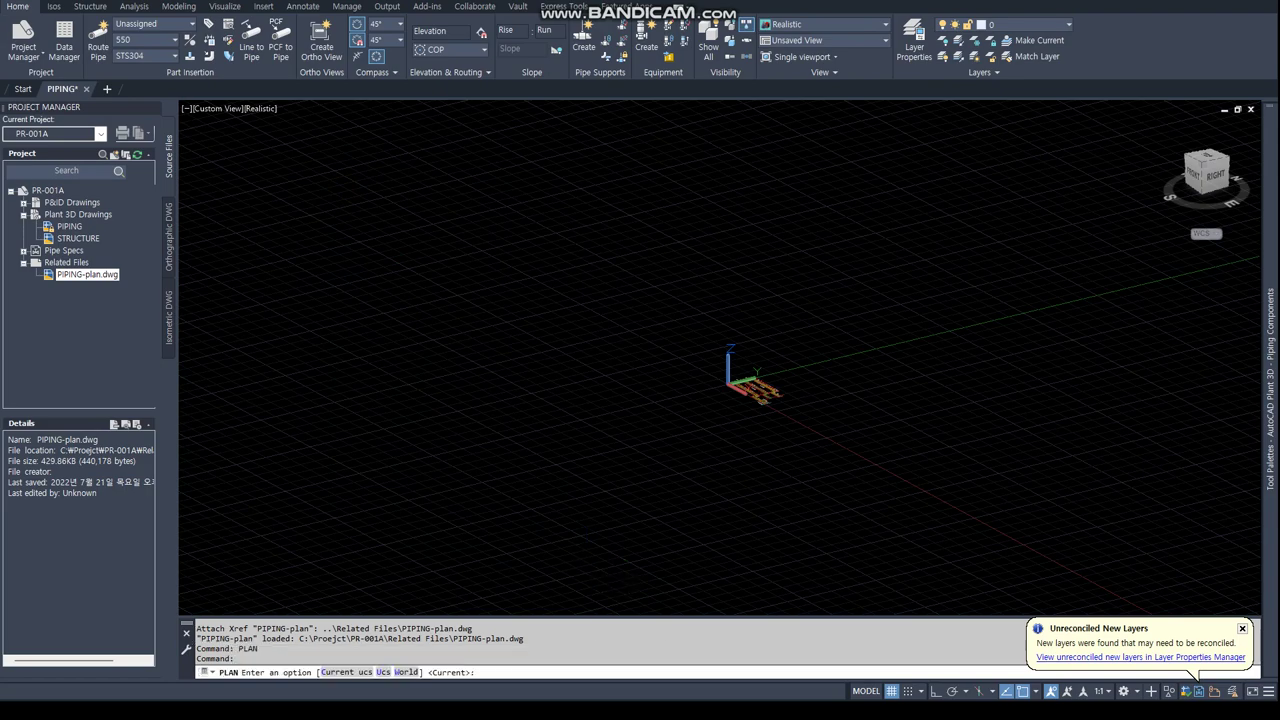
{"action": "key", "text": "Return"}
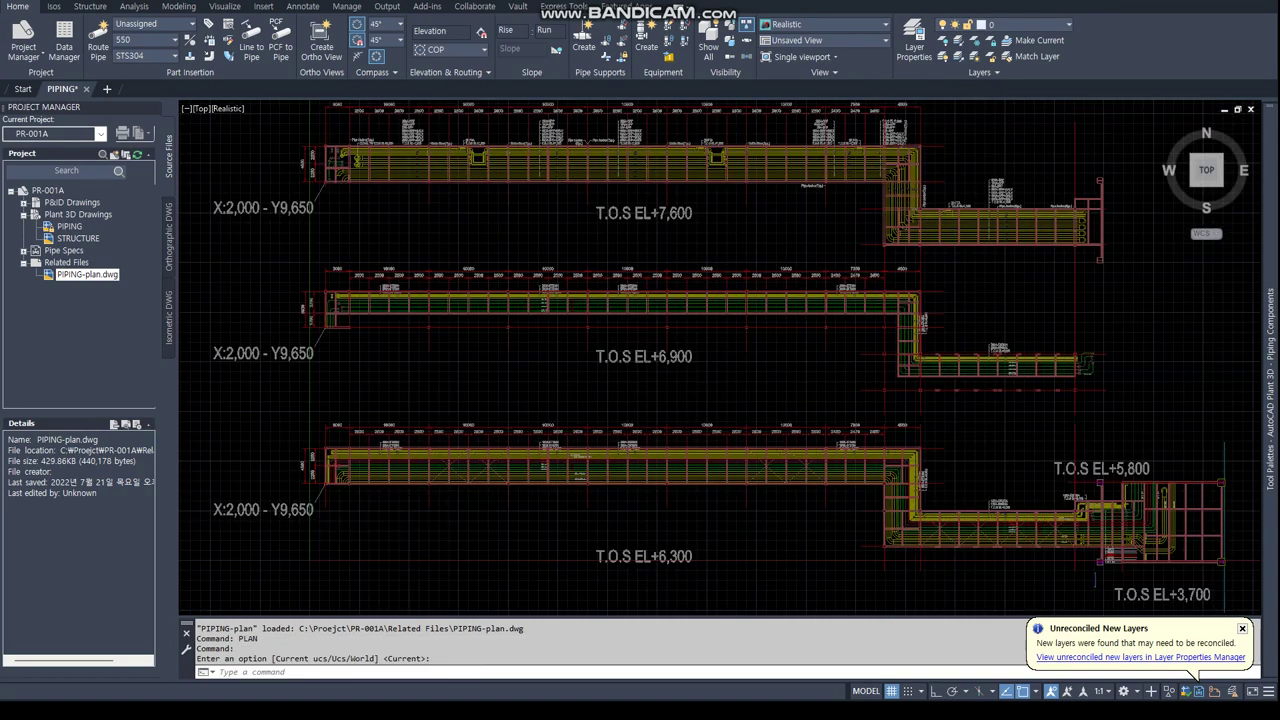
Query the rack corner with ID and END snap, confirming X 2000, Y 9650, Z 0, then zoom to the labels.
{"action": "scroll", "coordinate": [320, 512], "scroll_direction": "up", "scroll_amount": 5}
{"action": "type", "text": "id"}
{"action": "key", "text": "Return"}
{"action": "type", "text": "end"}
{"action": "key", "text": "Return"}
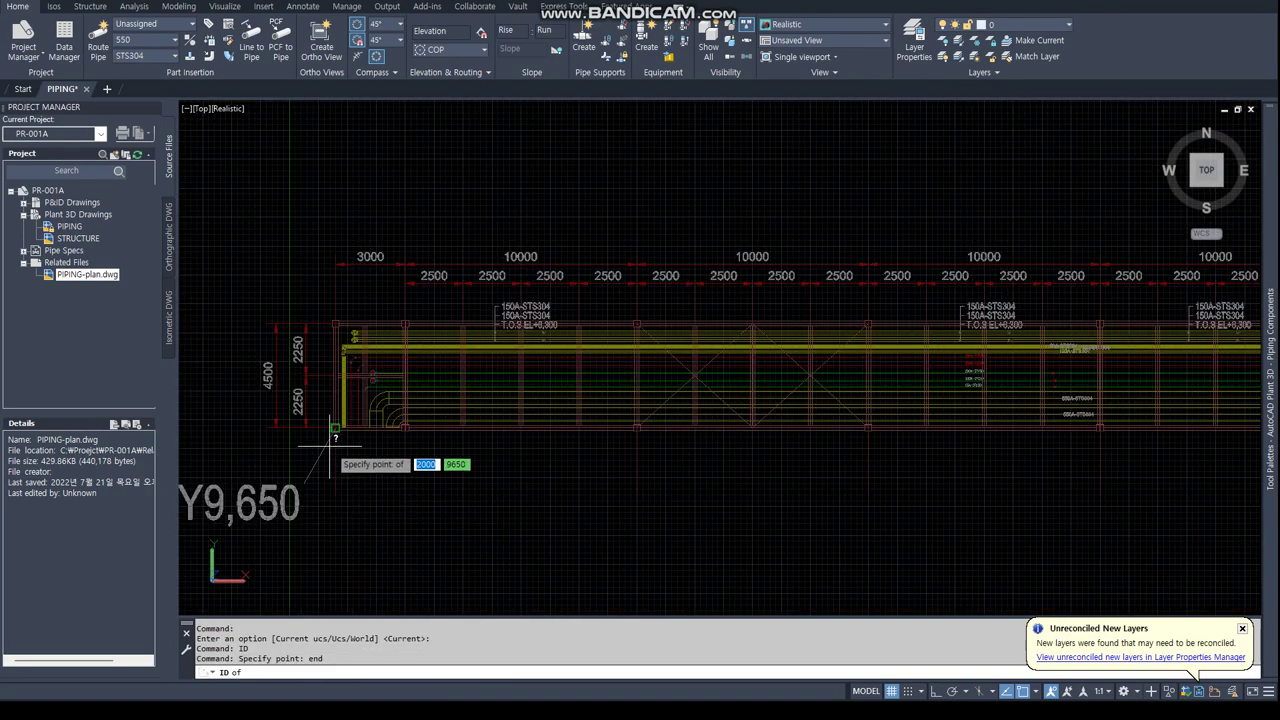
{"action": "left_click", "coordinate": [335, 437]}
{"action": "scroll", "coordinate": [570, 455], "scroll_direction": "up", "scroll_amount": 3}
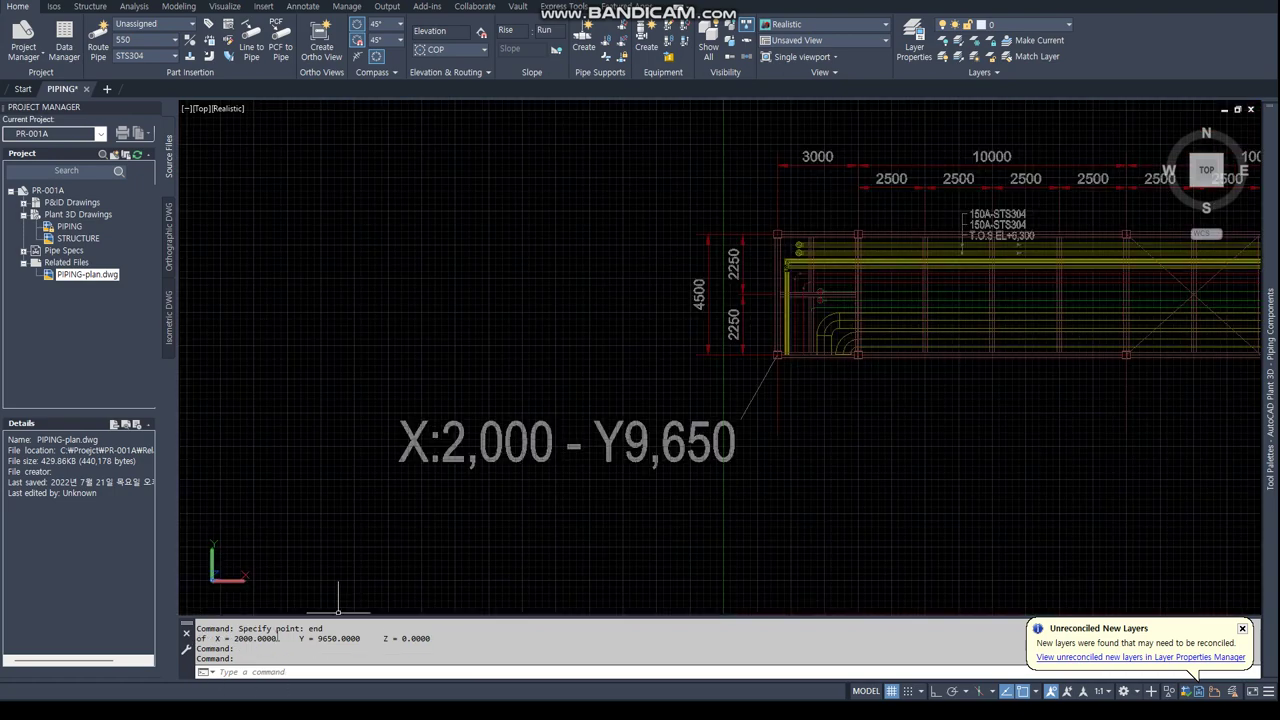
{"action": "middle_click_drag", "start_coordinate": [801, 388], "coordinate": [443, 471]}
{"action": "scroll", "coordinate": [443, 471], "scroll_direction": "up", "scroll_amount": 2}
{"action": "scroll", "coordinate": [786, 451], "scroll_direction": "down", "scroll_amount": 3}
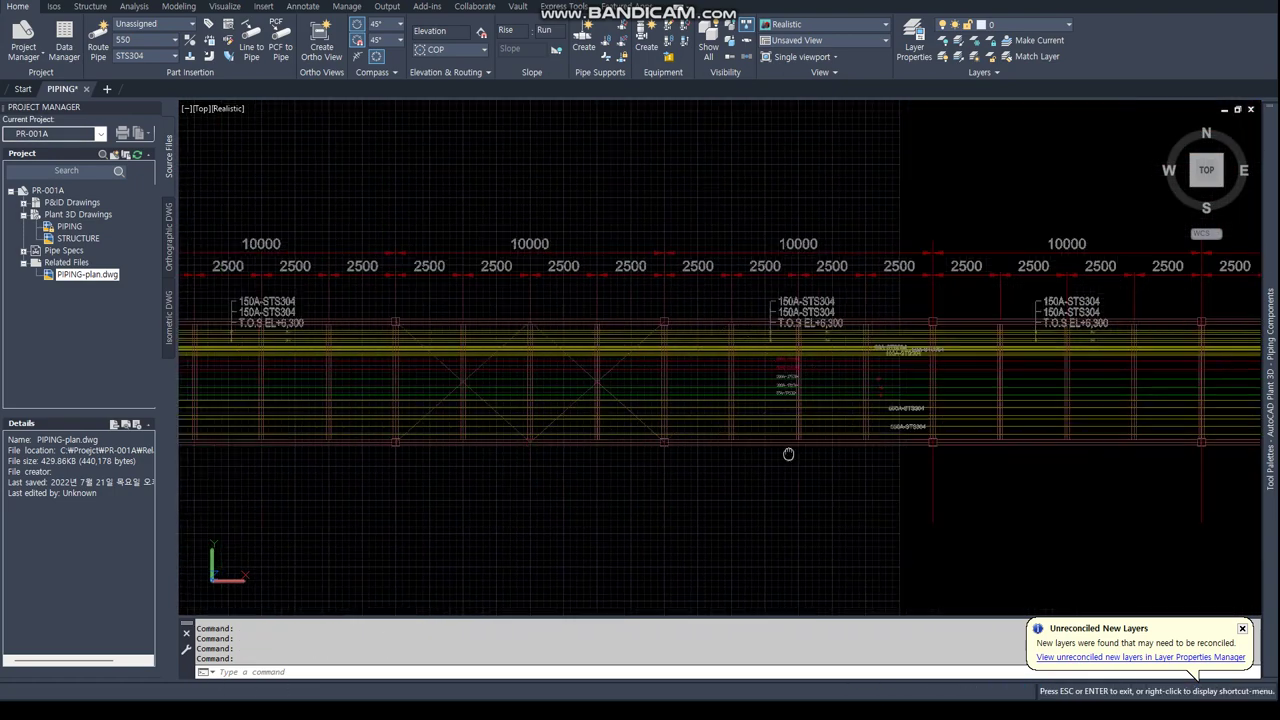
{"action": "scroll", "coordinate": [786, 451], "scroll_direction": "up", "scroll_amount": 3}
{"action": "scroll", "coordinate": [639, 281], "scroll_direction": "up", "scroll_amount": 2}
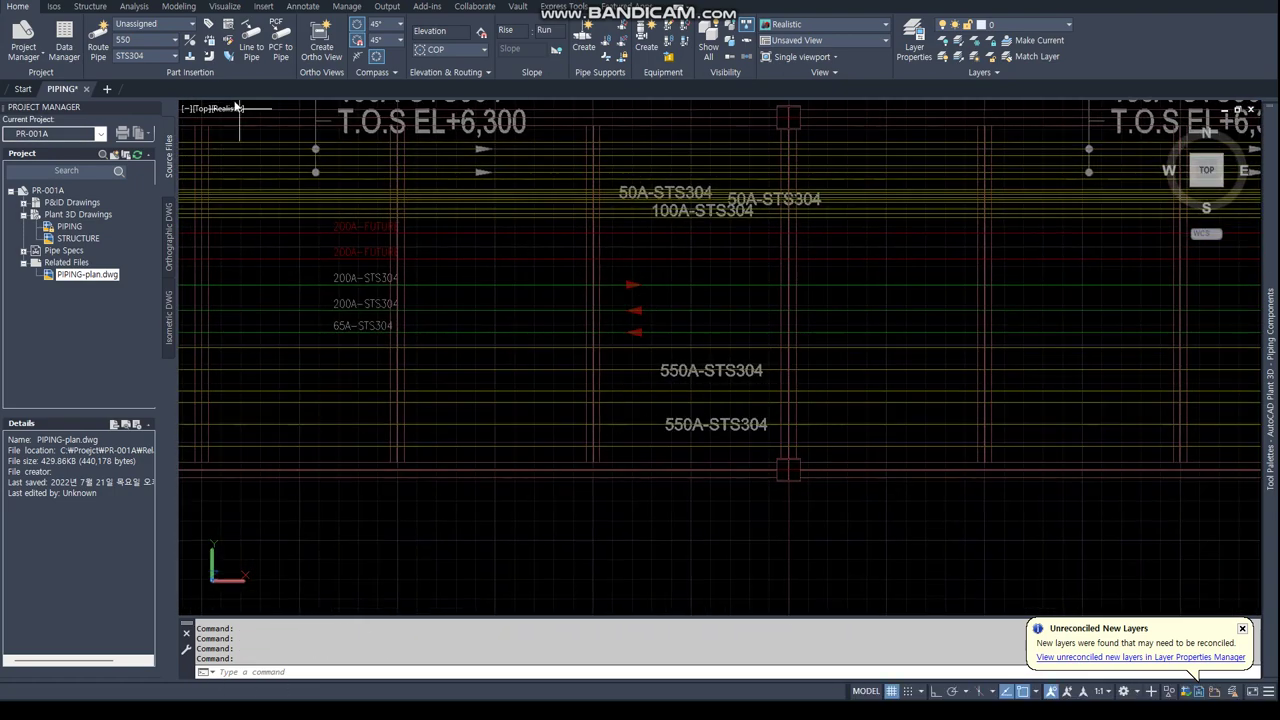
Set the pipe size to 550 and the spec to STS304.
{"action": "left_click", "coordinate": [153, 40]}
{"action": "left_click", "coordinate": [129, 240]}
{"action": "left_click", "coordinate": [150, 40]}
{"action": "left_click", "coordinate": [126, 251]}
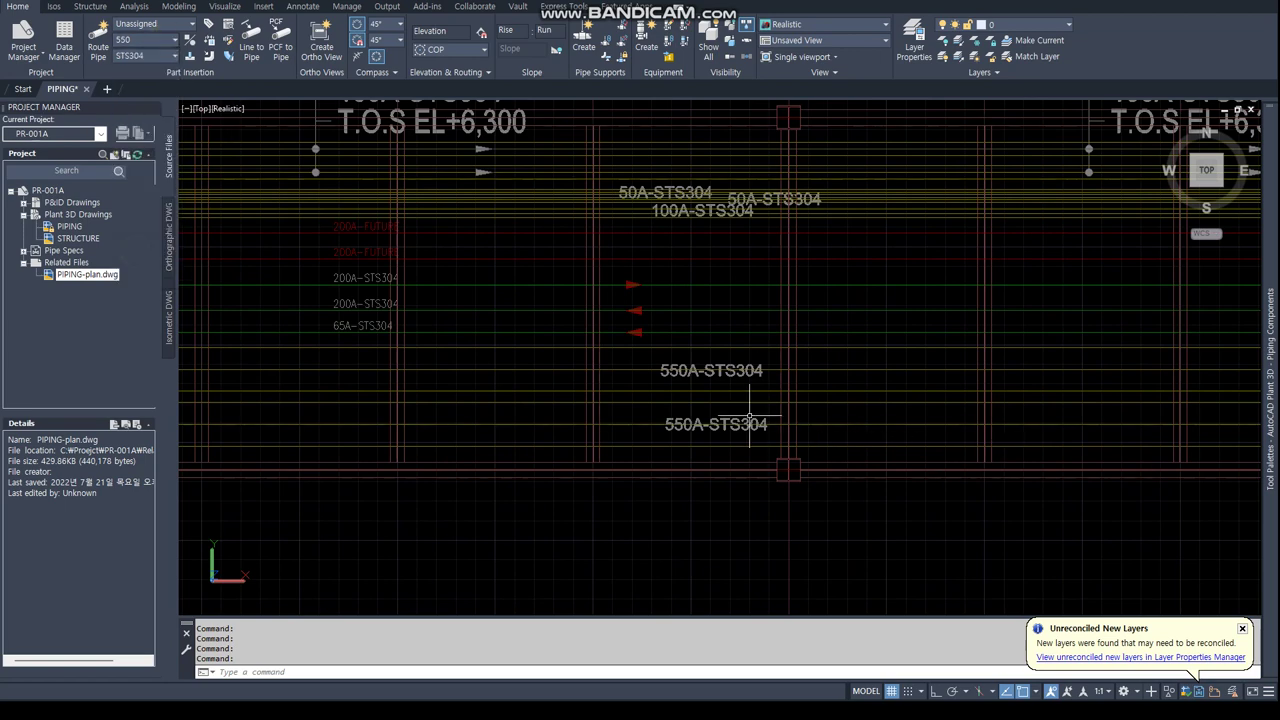
{"action": "left_click", "coordinate": [174, 56]}
{"action": "left_click", "coordinate": [134, 111]}
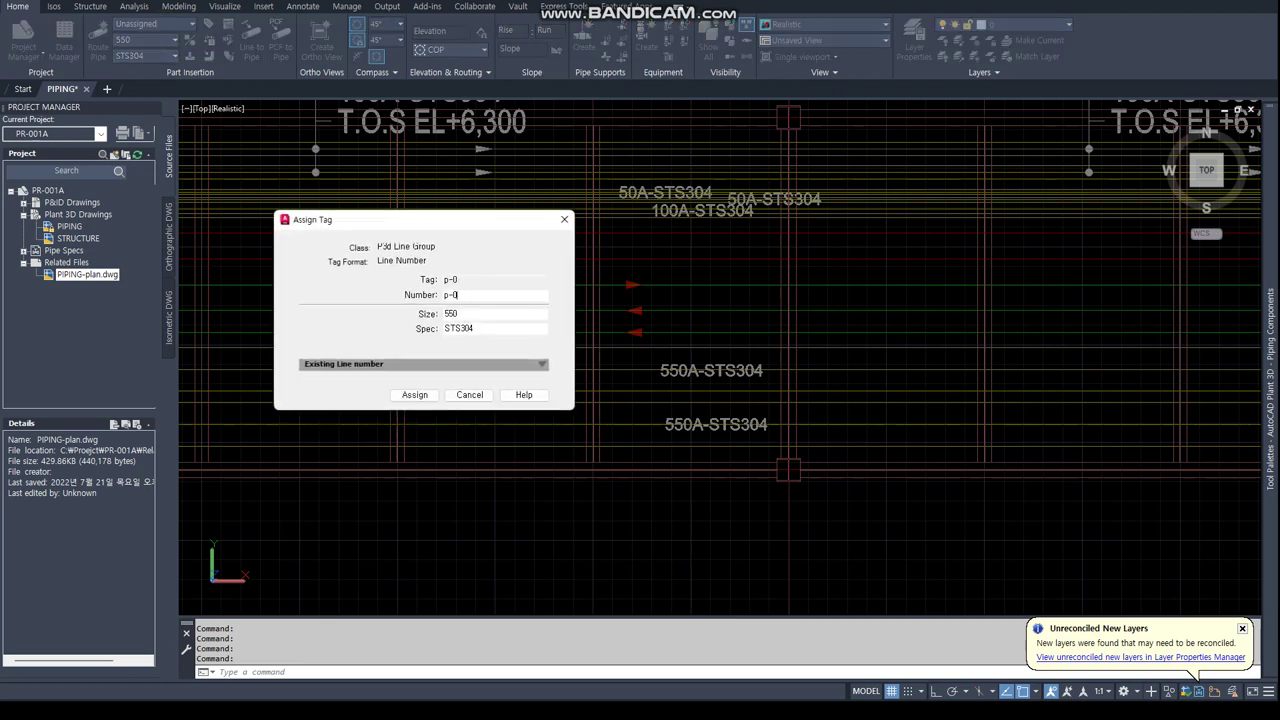
Tag the new line P-001 and start the pipe at the rack corner with an endpoint snap.
{"action": "left_click", "coordinate": [414, 395]}
{"action": "scroll", "coordinate": [337, 423], "scroll_direction": "down", "scroll_amount": 3}
{"action": "scroll", "coordinate": [257, 423], "scroll_direction": "up", "scroll_amount": 3}
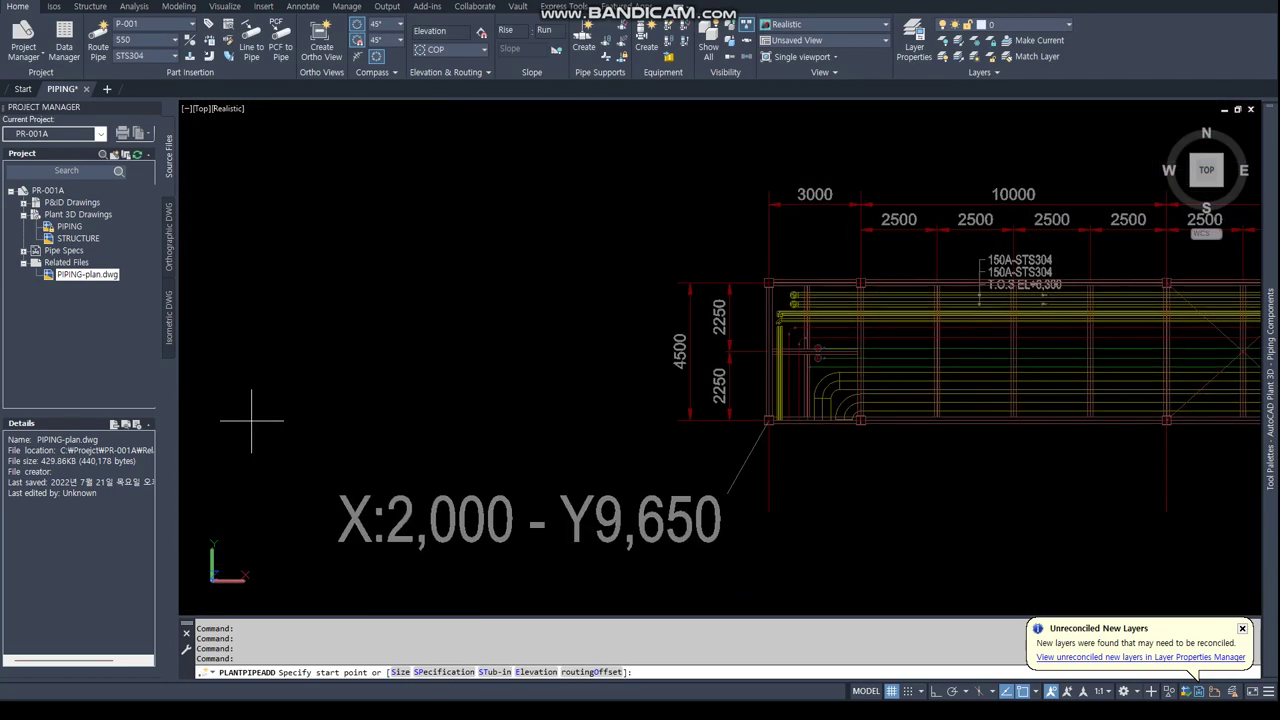
{"action": "scroll", "coordinate": [828, 428], "scroll_direction": "up", "scroll_amount": 2}
{"action": "scroll", "coordinate": [828, 428], "scroll_direction": "up", "scroll_amount": 2}
{"action": "type", "text": "ED"}
{"action": "key", "text": "Return"}
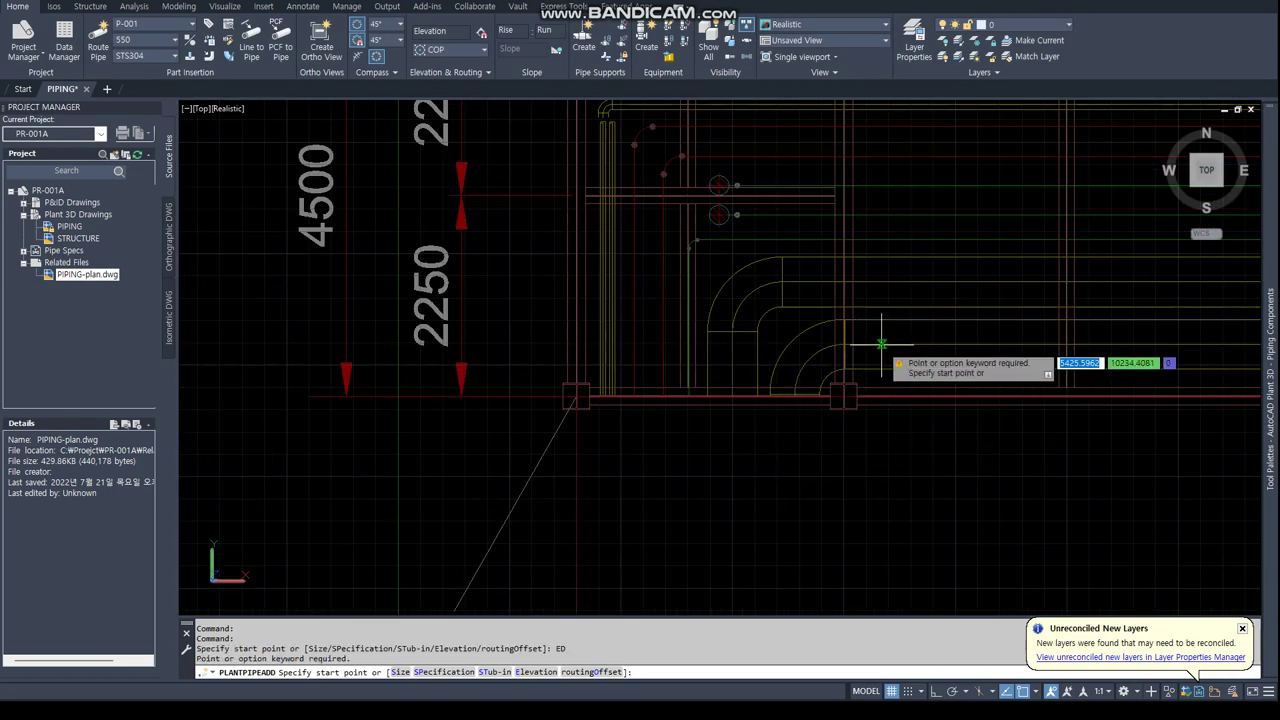
{"action": "type", "text": "END"}
{"action": "key", "text": "Return"}
{"action": "left_click", "coordinate": [884, 347]}
Run the pipe along the EL+6,300 rack to its far corner with a perpendicular snap, adding an elbow.
{"action": "scroll", "coordinate": [884, 347], "scroll_direction": "down", "scroll_amount": 3}
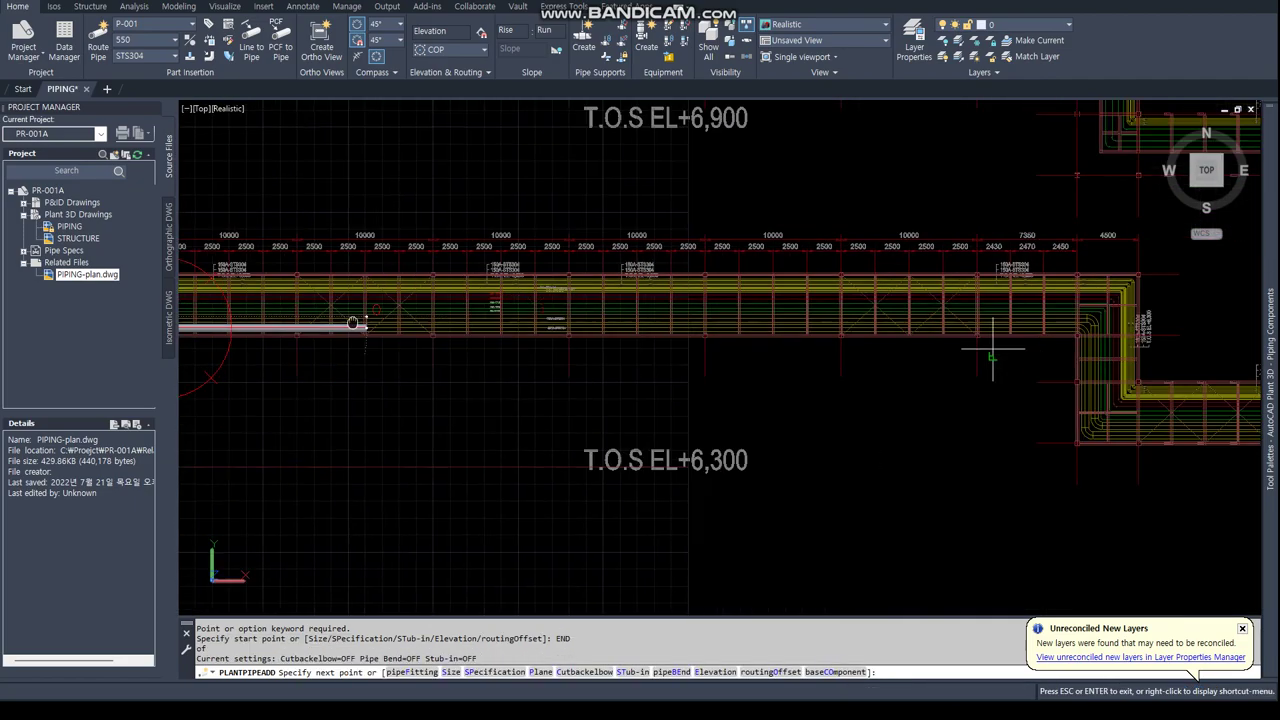
{"action": "scroll", "coordinate": [549, 318], "scroll_direction": "down", "scroll_amount": 2}
{"action": "scroll", "coordinate": [549, 318], "scroll_direction": "up", "scroll_amount": 2}
{"action": "scroll", "coordinate": [600, 365], "scroll_direction": "up", "scroll_amount": 2}
{"action": "scroll", "coordinate": [460, 380], "scroll_direction": "down", "scroll_amount": 5}
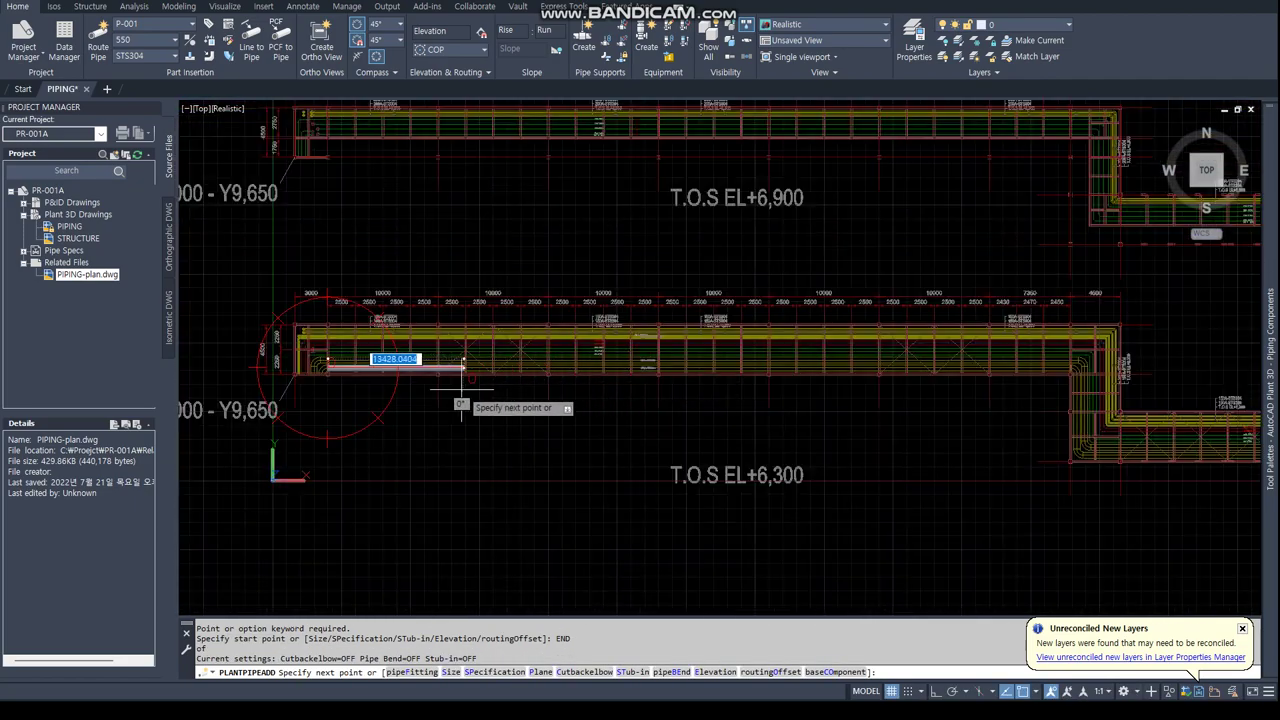
{"action": "scroll", "coordinate": [310, 370], "scroll_direction": "up", "scroll_amount": 3}
{"action": "scroll", "coordinate": [400, 366], "scroll_direction": "down", "scroll_amount": 2}
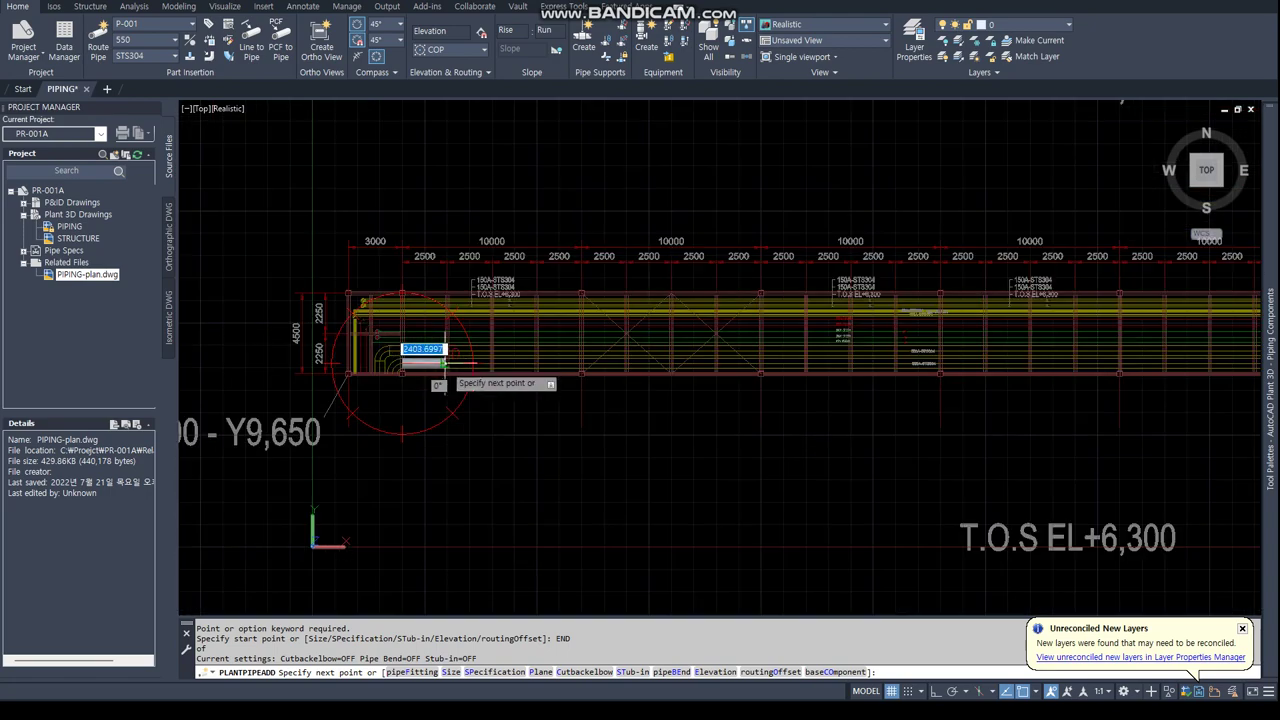
{"action": "scroll", "coordinate": [475, 372], "scroll_direction": "down", "scroll_amount": 1}
{"action": "middle_click_drag", "start_coordinate": [895, 406], "coordinate": [466, 380]}
{"action": "scroll", "coordinate": [914, 349], "scroll_direction": "up", "scroll_amount": 3}
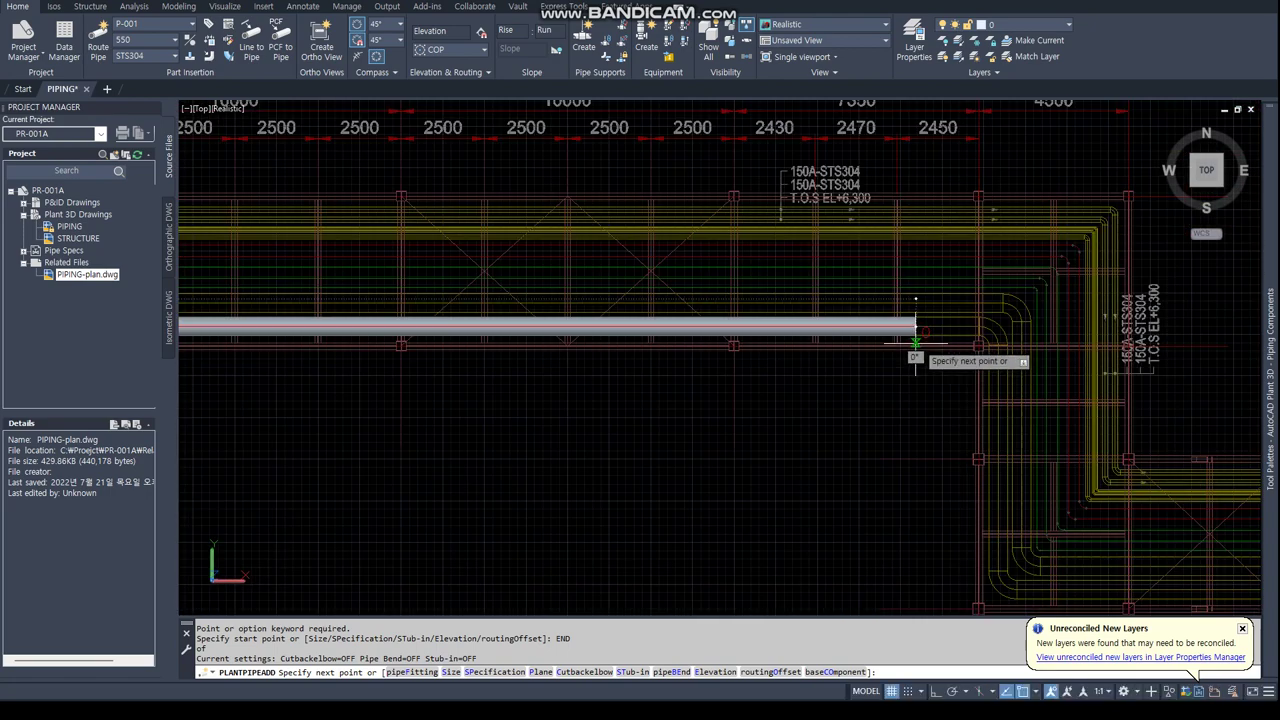
{"action": "scroll", "coordinate": [917, 347], "scroll_direction": "up", "scroll_amount": 4}
{"action": "type", "text": "per"}
{"action": "key", "text": "Return"}
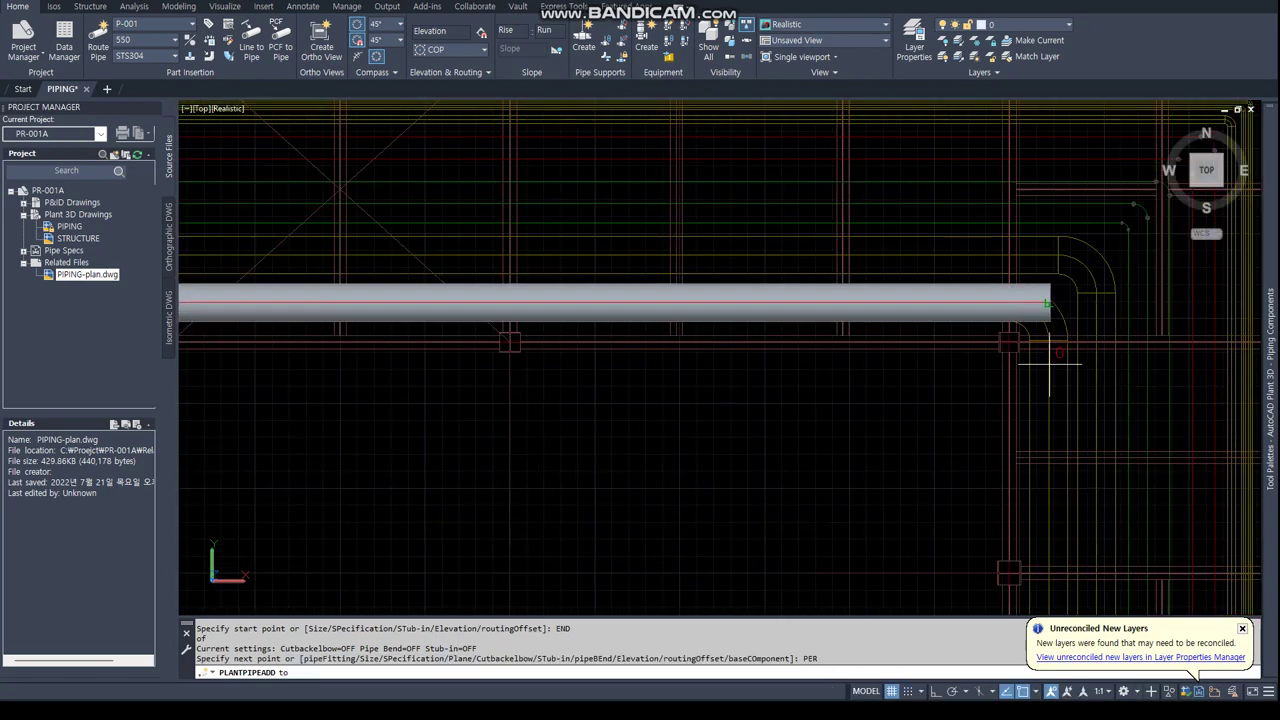
{"action": "left_click", "coordinate": [1050, 360]}
Place the next run with another perpendicular snap and elbow, then finish routing P-001.
{"action": "scroll", "coordinate": [1032, 484], "scroll_direction": "down", "scroll_amount": 1}
{"action": "scroll", "coordinate": [1032, 484], "scroll_direction": "down", "scroll_amount": 1}
{"action": "type", "text": "per"}
{"action": "key", "text": "Return"}
{"action": "scroll", "coordinate": [857, 394], "scroll_direction": "up", "scroll_amount": 1}
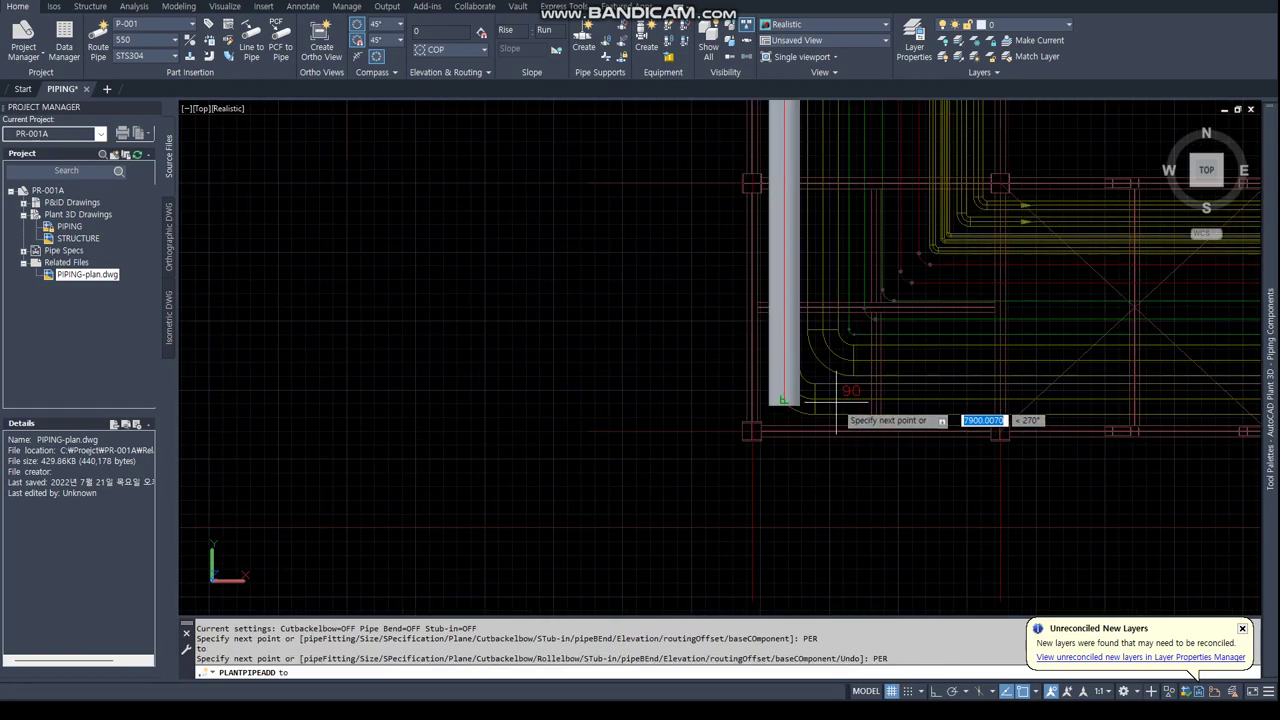
{"action": "left_click", "coordinate": [1050, 442]}
{"action": "scroll", "coordinate": [1040, 440], "scroll_direction": "up", "scroll_amount": 4}
{"action": "scroll", "coordinate": [449, 337], "scroll_direction": "up", "scroll_amount": 3}
{"action": "scroll", "coordinate": [443, 335], "scroll_direction": "up", "scroll_amount": 2}
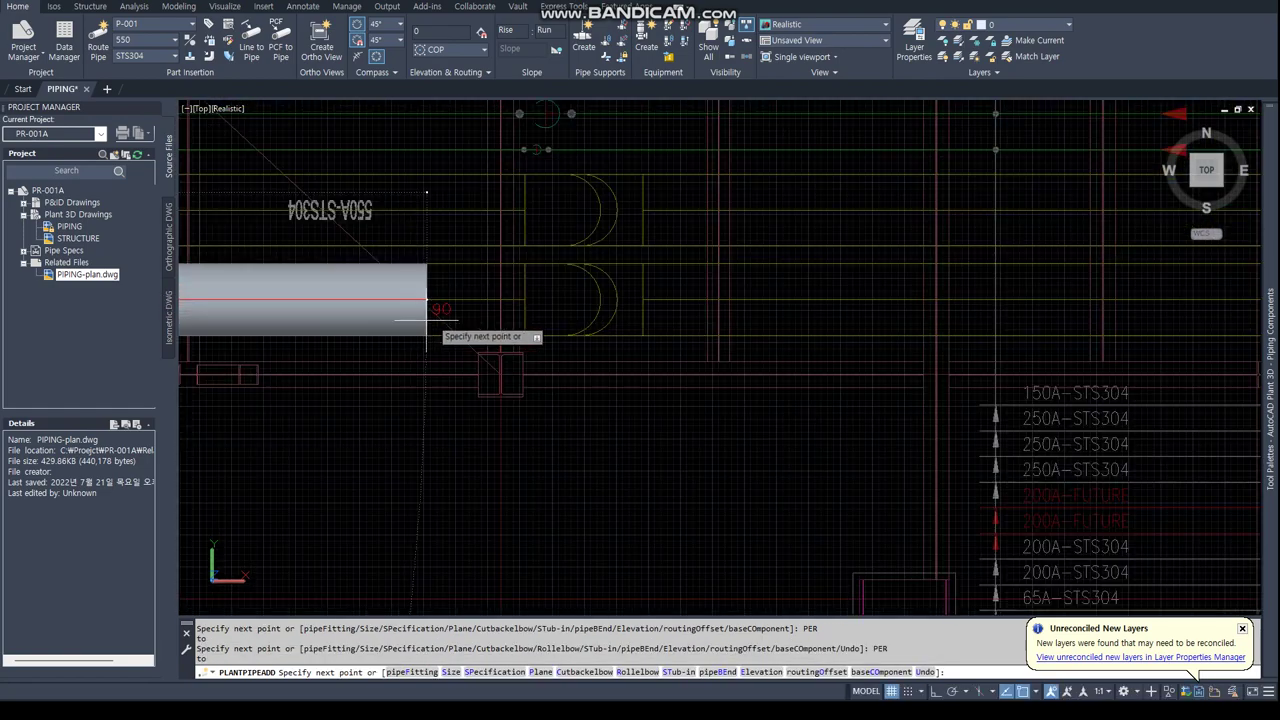
{"action": "scroll", "coordinate": [615, 312], "scroll_direction": "up", "scroll_amount": 1}
{"action": "key", "text": "Return"}
{"action": "scroll", "coordinate": [700, 380], "scroll_direction": "down", "scroll_amount": 5}
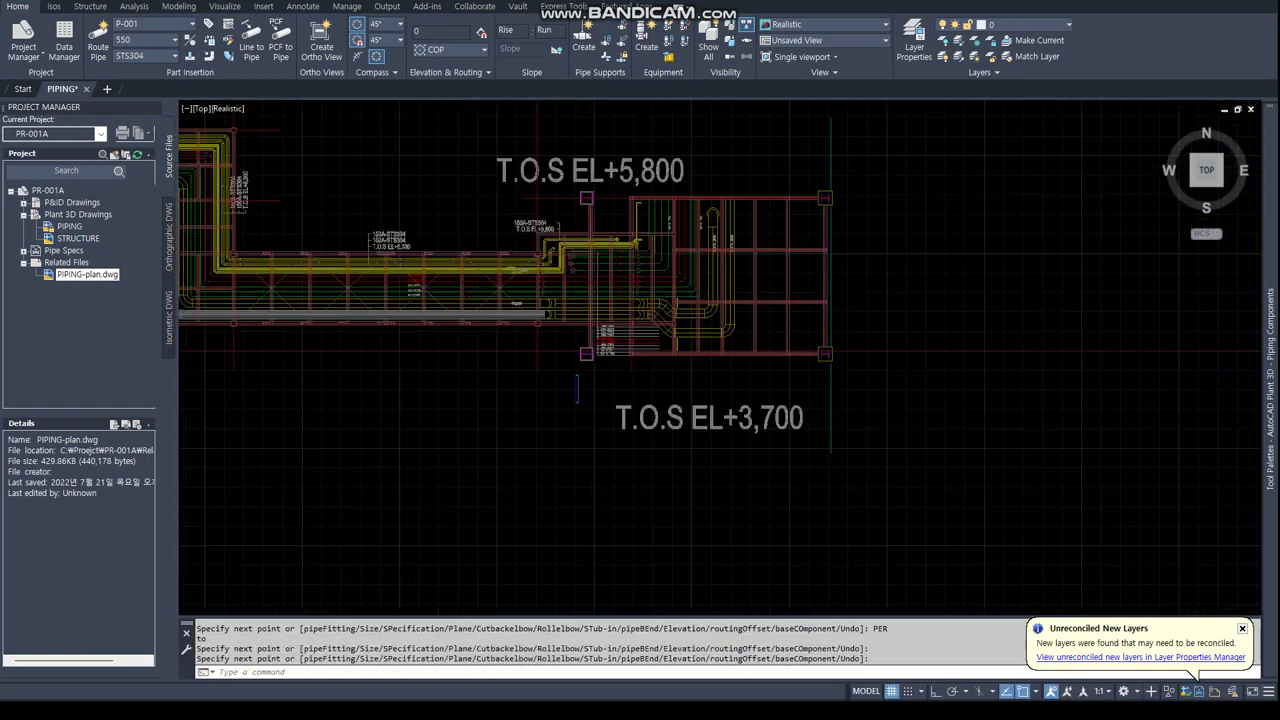
{"action": "scroll", "coordinate": [760, 409], "scroll_direction": "down", "scroll_amount": 2}
{"action": "scroll", "coordinate": [760, 409], "scroll_direction": "up", "scroll_amount": 1}
{"action": "scroll", "coordinate": [700, 390], "scroll_direction": "up", "scroll_amount": 2}
{"action": "scroll", "coordinate": [670, 385], "scroll_direction": "up", "scroll_amount": 2}
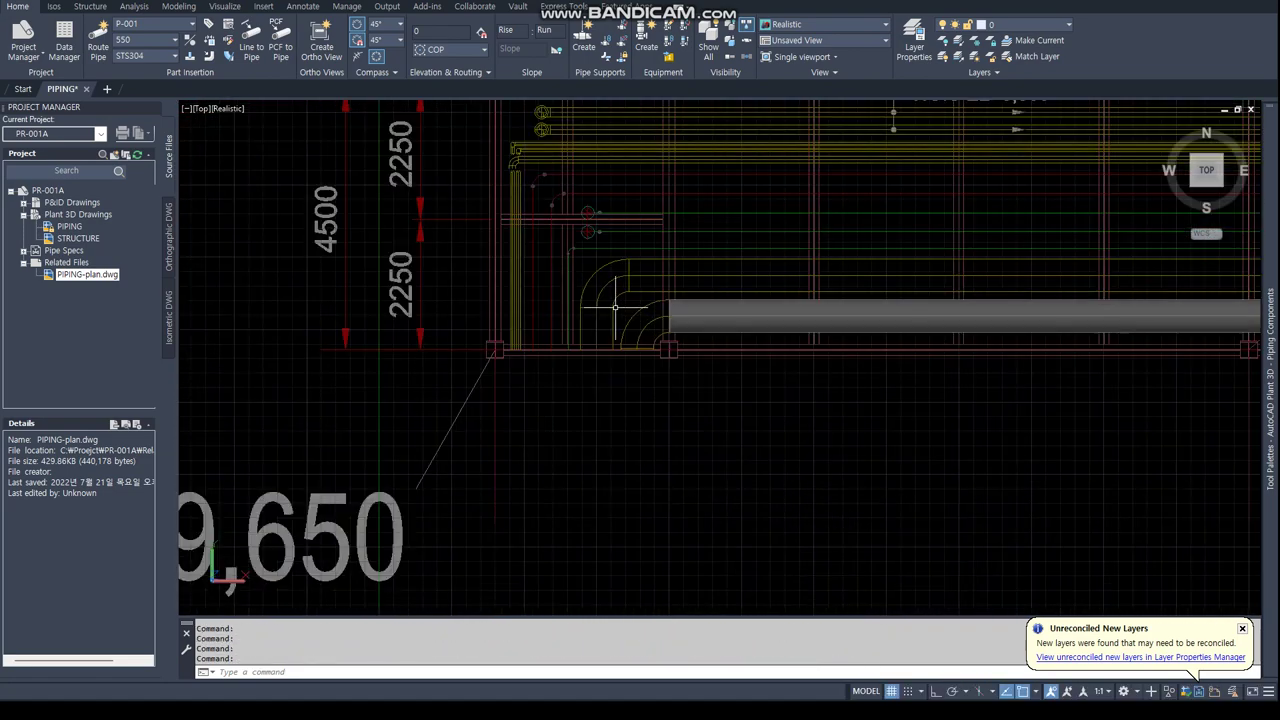
{"action": "scroll", "coordinate": [664, 382], "scroll_direction": "up", "scroll_amount": 2}
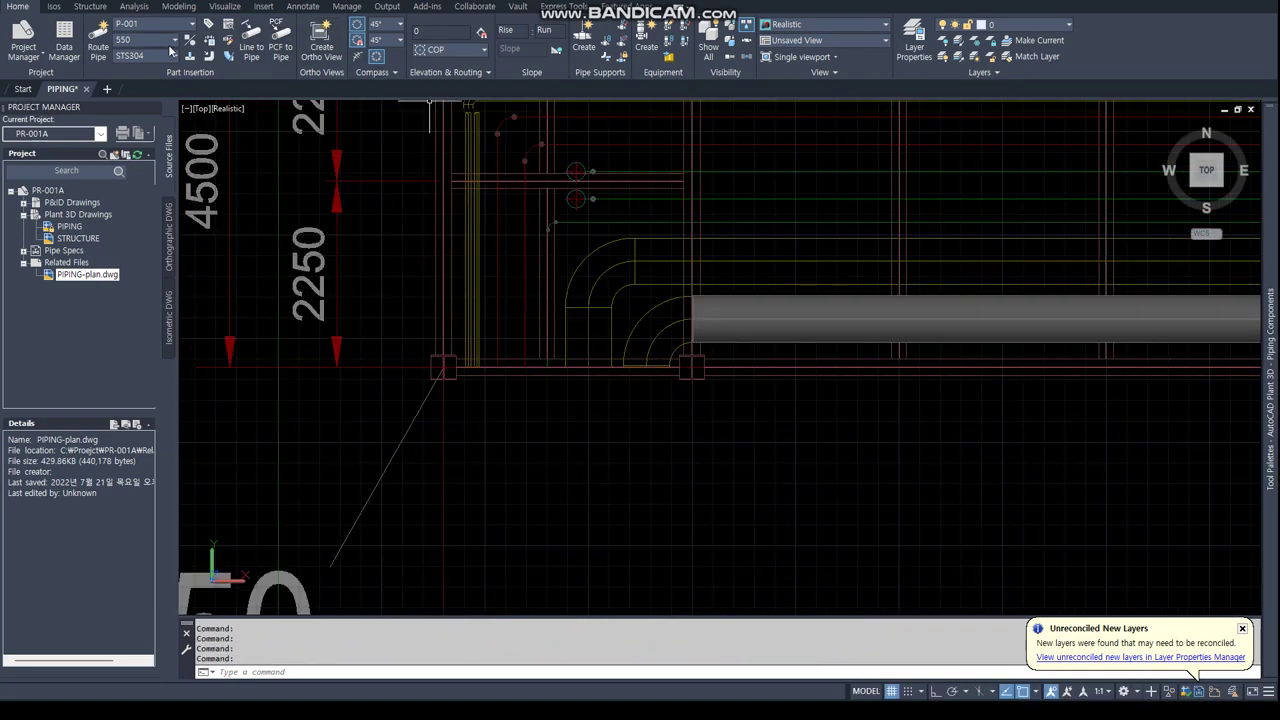
Start a new pipe at the elbow's midpoint using a midpoint snap, then cancel routing.
{"action": "left_click", "coordinate": [95, 45]}
{"action": "type", "text": "ED"}
{"action": "key", "text": "Return"}
{"action": "scroll", "coordinate": [645, 375], "scroll_direction": "up", "scroll_amount": 5}
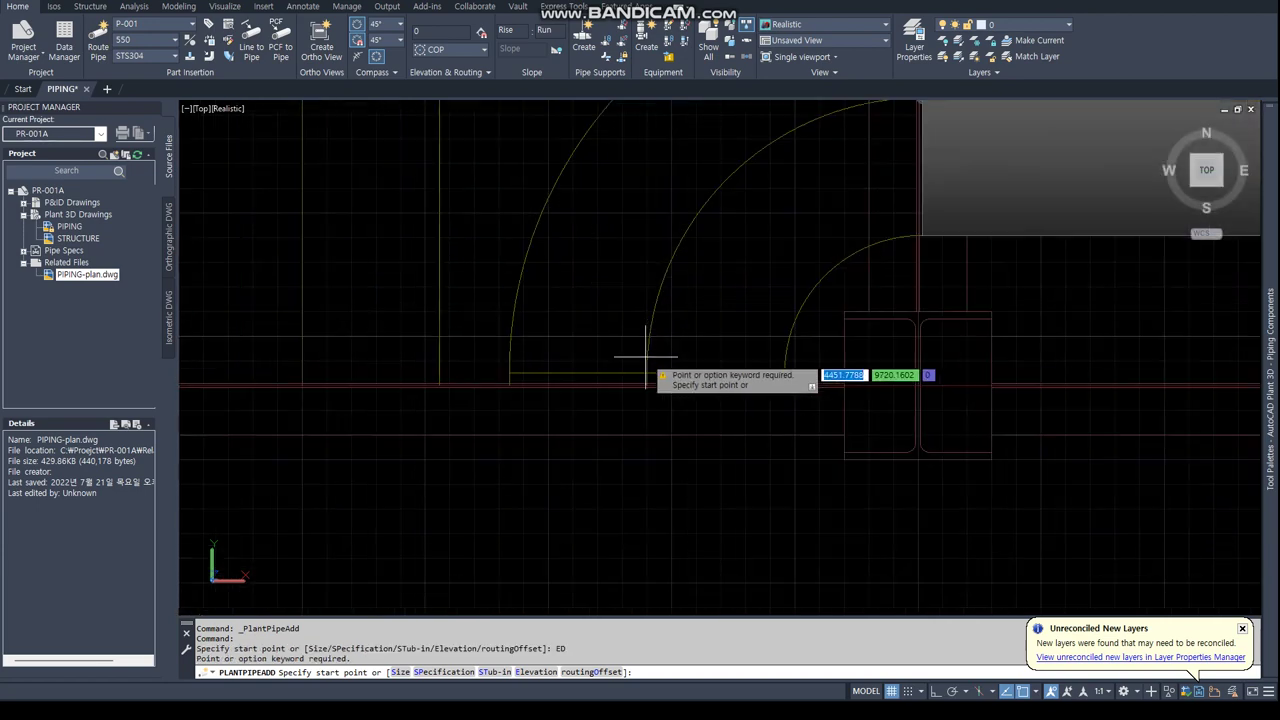
{"action": "type", "text": "END"}
{"action": "scroll", "coordinate": [661, 372], "scroll_direction": "up", "scroll_amount": 3}
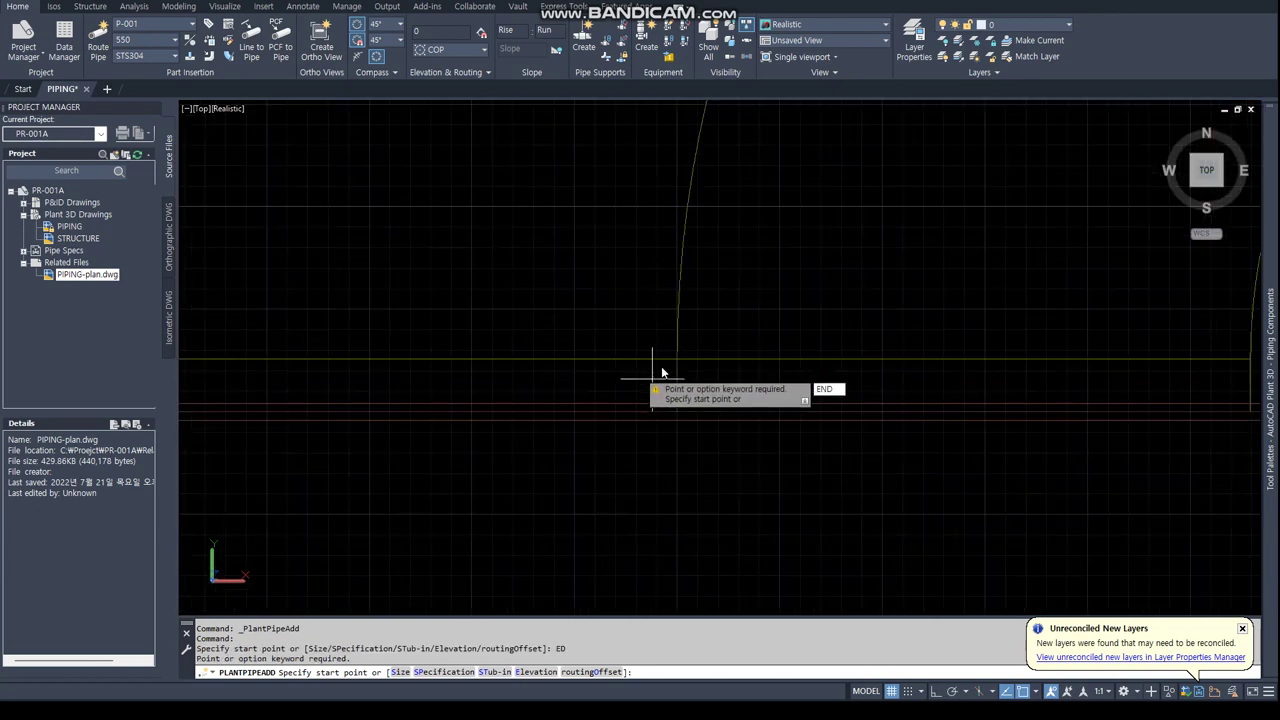
{"action": "type", "text": "D"}
{"action": "key", "text": "Return"}
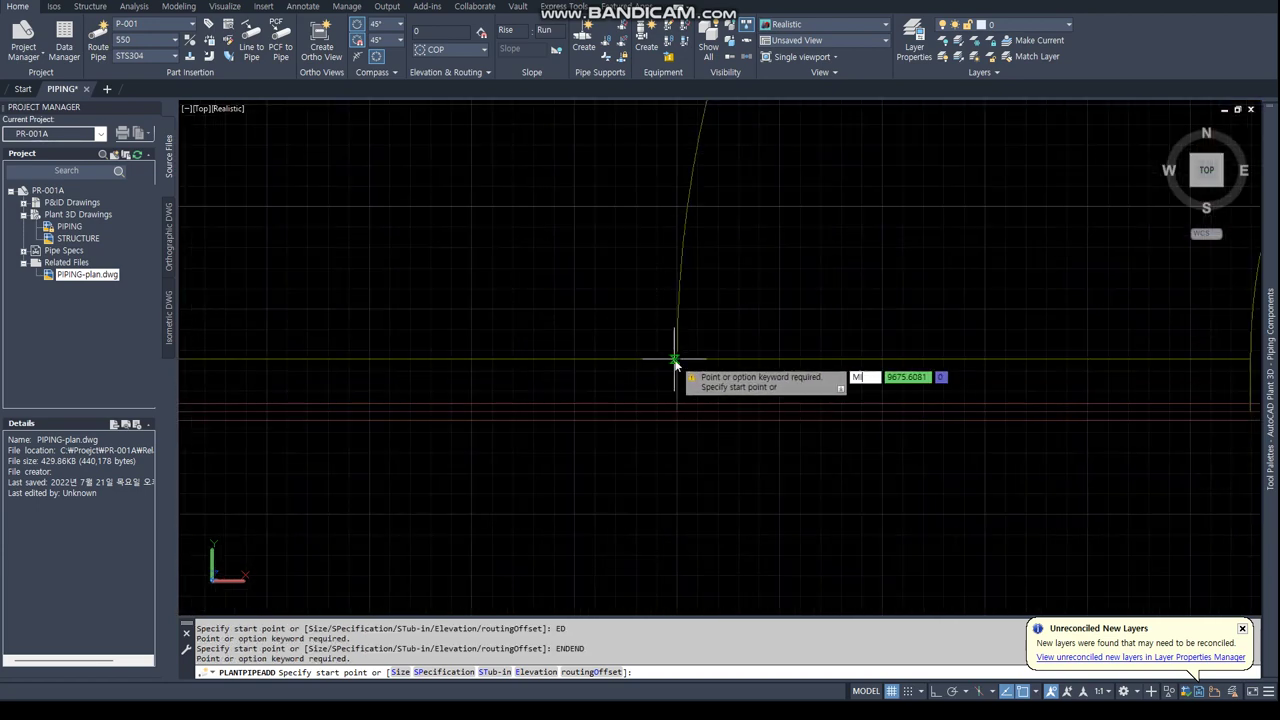
{"action": "type", "text": "D"}
{"action": "key", "text": "Return"}
{"action": "left_click", "coordinate": [675, 362]}
{"action": "scroll", "coordinate": [675, 400], "scroll_direction": "down", "scroll_amount": 4}
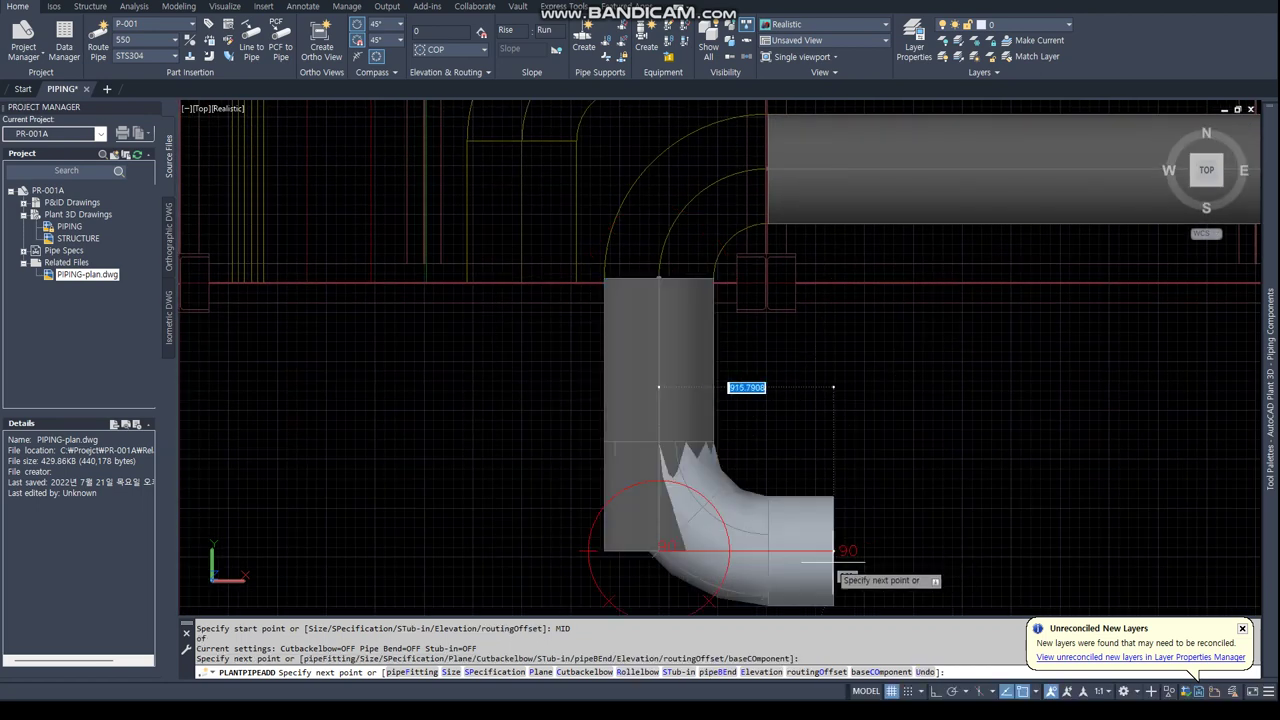
{"action": "key", "text": "Escape"}
{"action": "key", "text": "Escape"}
Continue the vertical pipe from its grip and connect it back to the horizontal pipe end, accepting the route.
{"action": "left_click", "coordinate": [672, 362]}
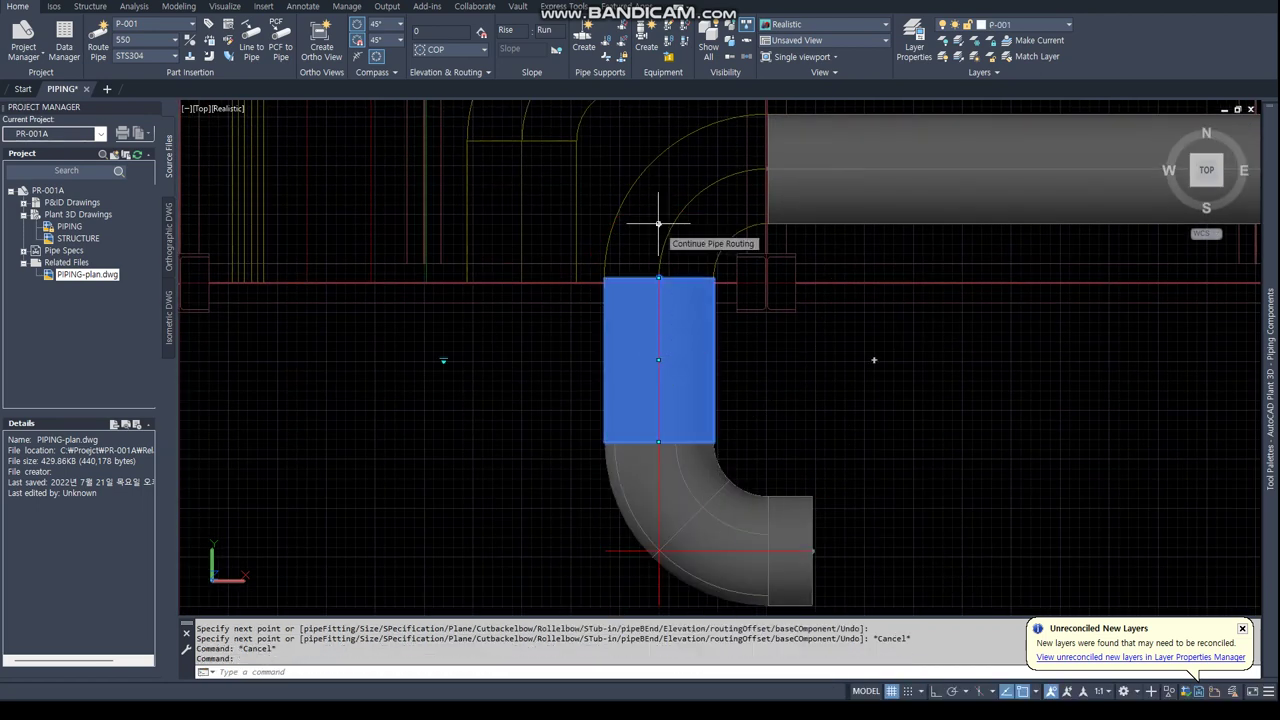
{"action": "left_click", "coordinate": [658, 224]}
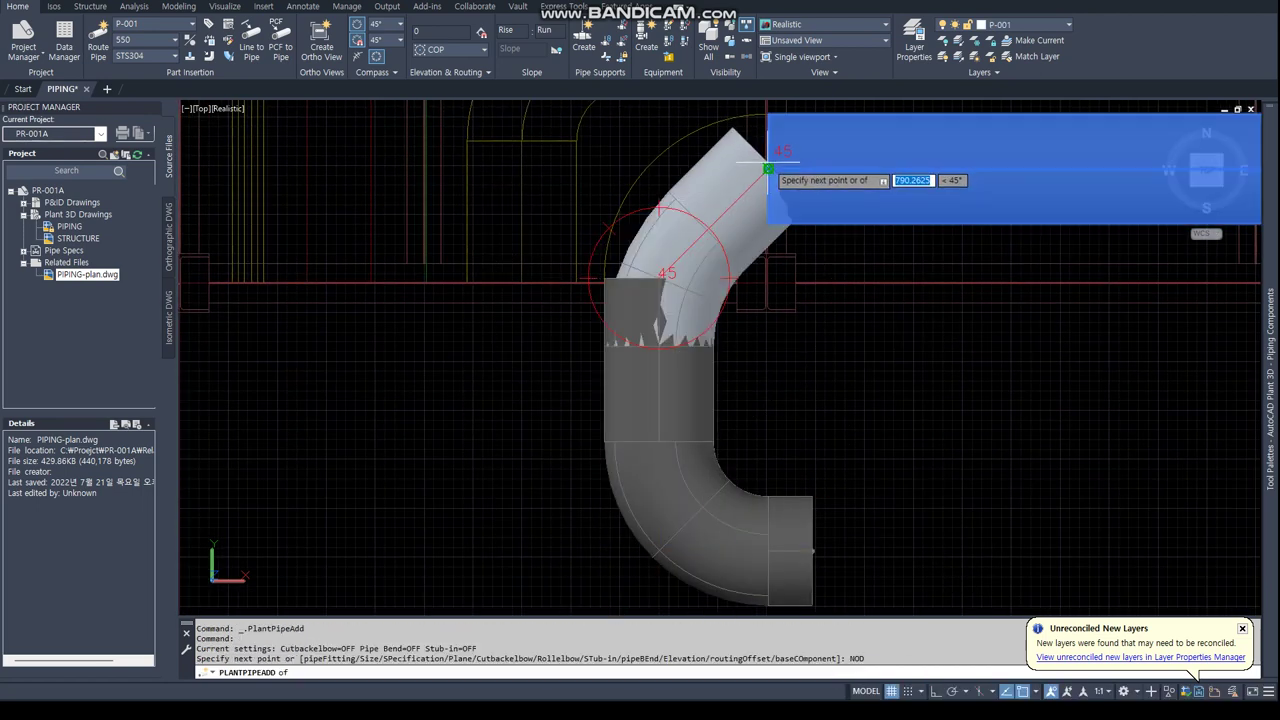
{"action": "left_click", "coordinate": [768, 168]}
{"action": "type", "text": "A"}
{"action": "key", "text": "Return"}
{"action": "scroll", "coordinate": [633, 376], "scroll_direction": "down", "scroll_amount": 3}
{"action": "key", "text": "Escape"}
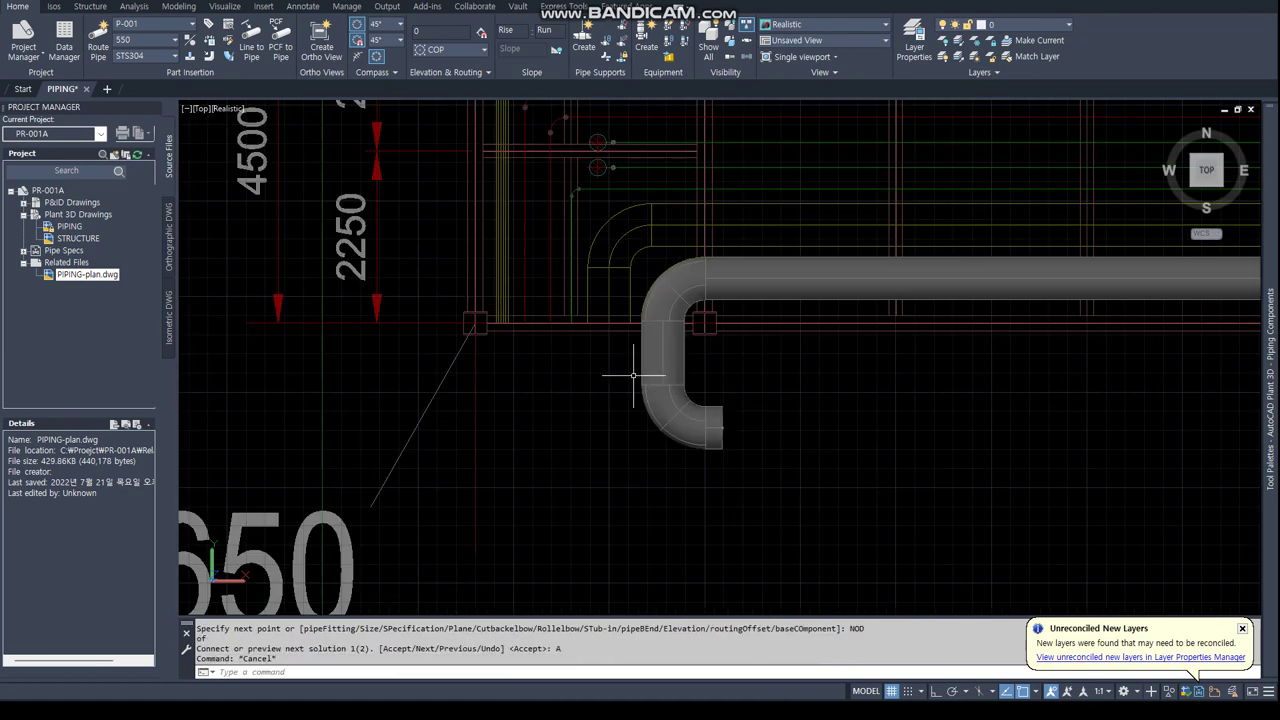
{"action": "left_click", "coordinate": [95, 40]}
Tag the new line P-002 and start it at the existing pipe's end with an endpoint snap.
{"action": "key", "text": "Escape"}
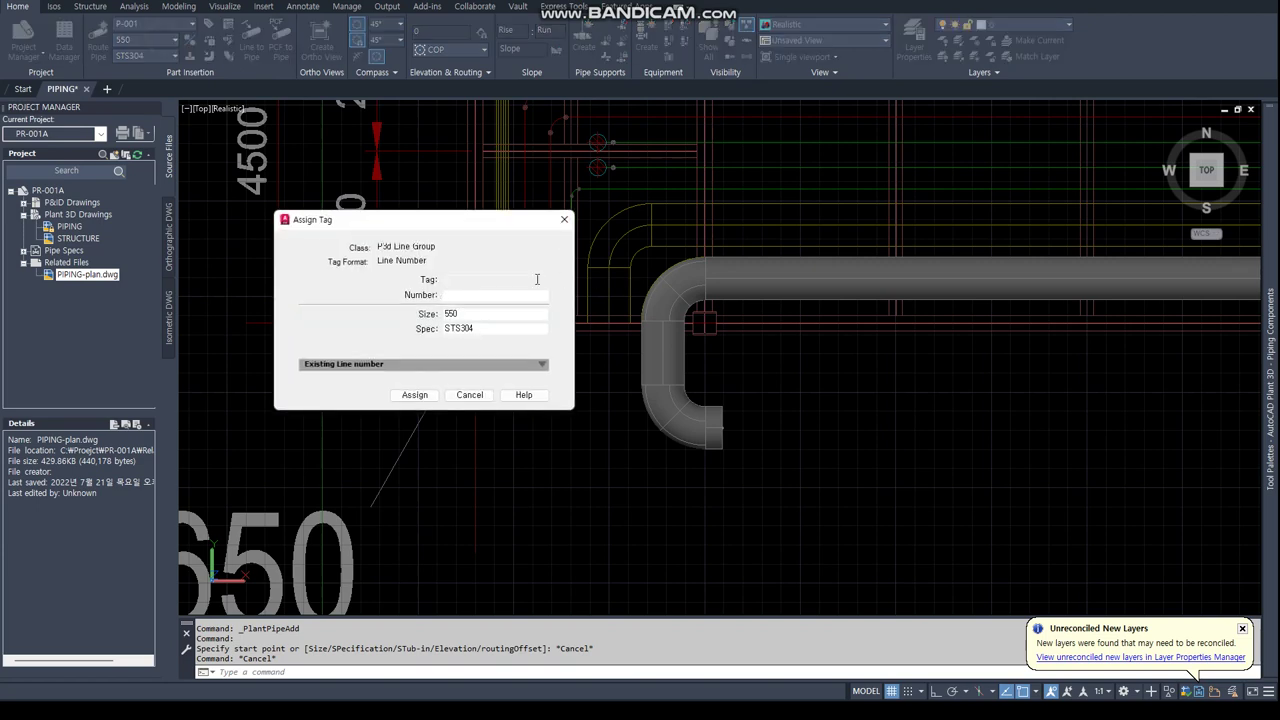
{"action": "type", "text": "P-002"}
{"action": "key", "text": "Return"}
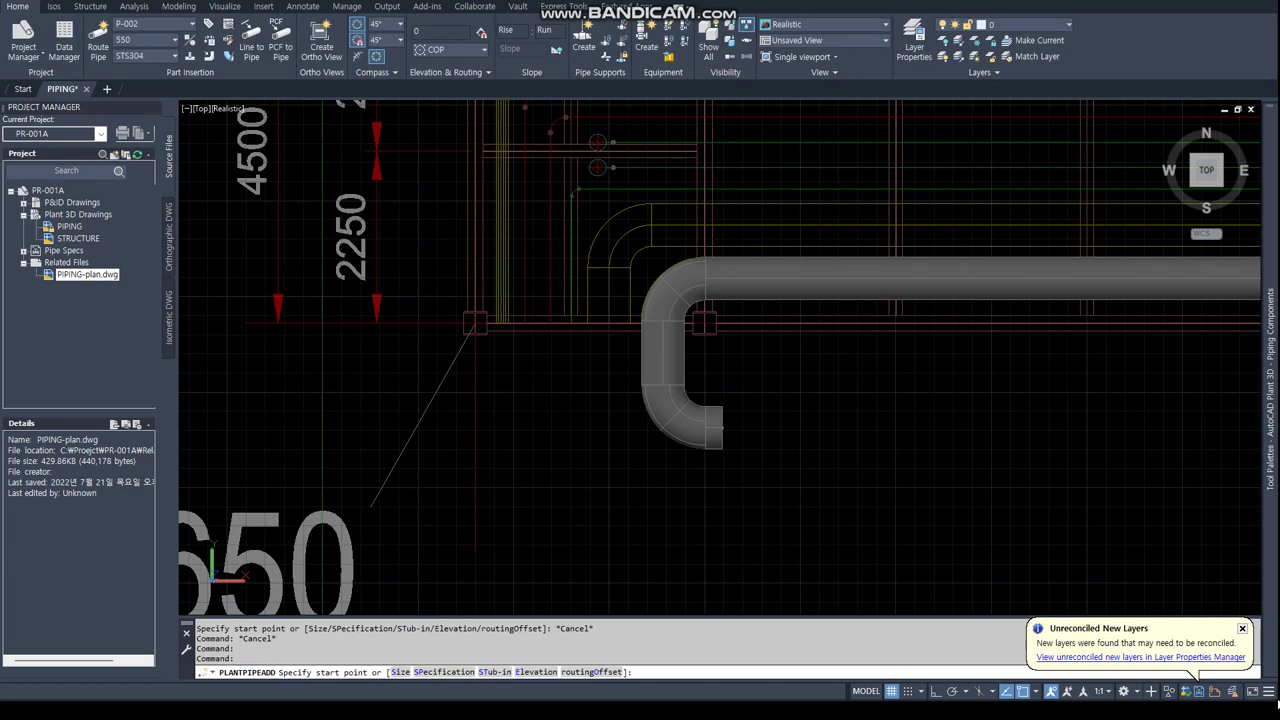
{"action": "type", "text": "END"}
{"action": "key", "text": "Return"}
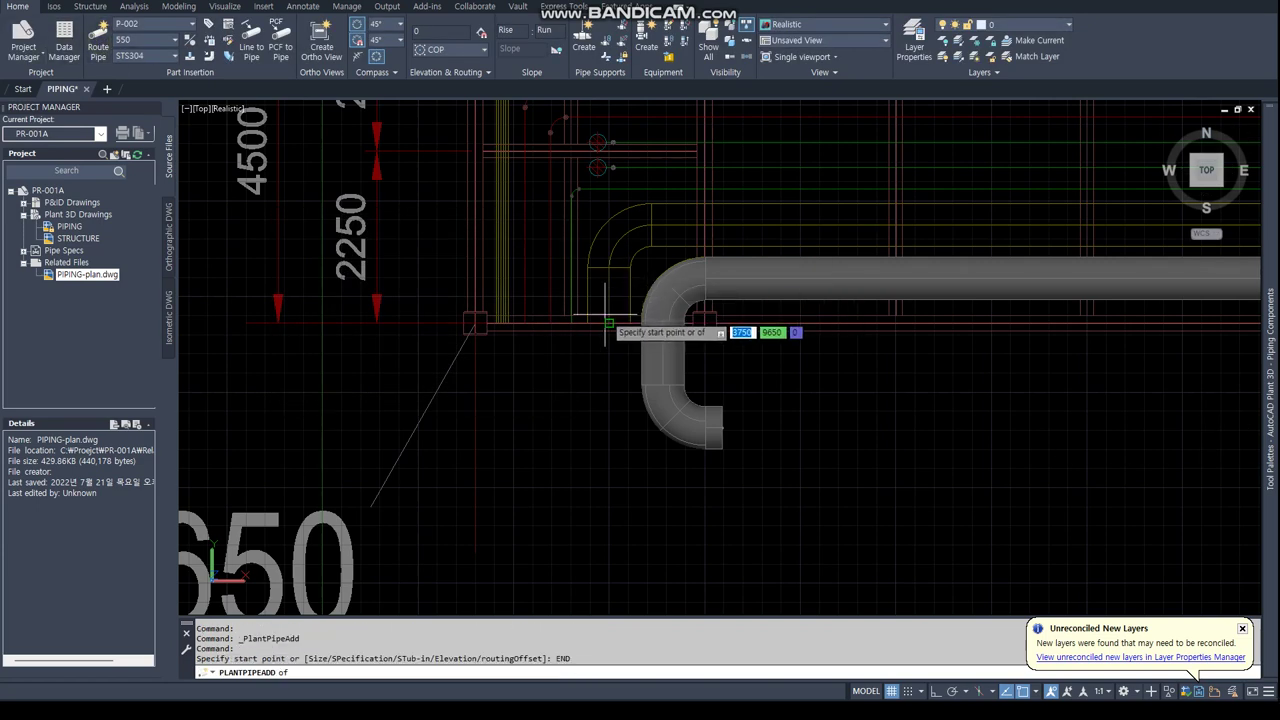
{"action": "left_click", "coordinate": [615, 325]}
Place the first run and the downward run with perpendicular snaps, parallel to P-001.
{"action": "type", "text": "PER"}
{"action": "key", "text": "Return"}
{"action": "left_click", "coordinate": [607, 226]}
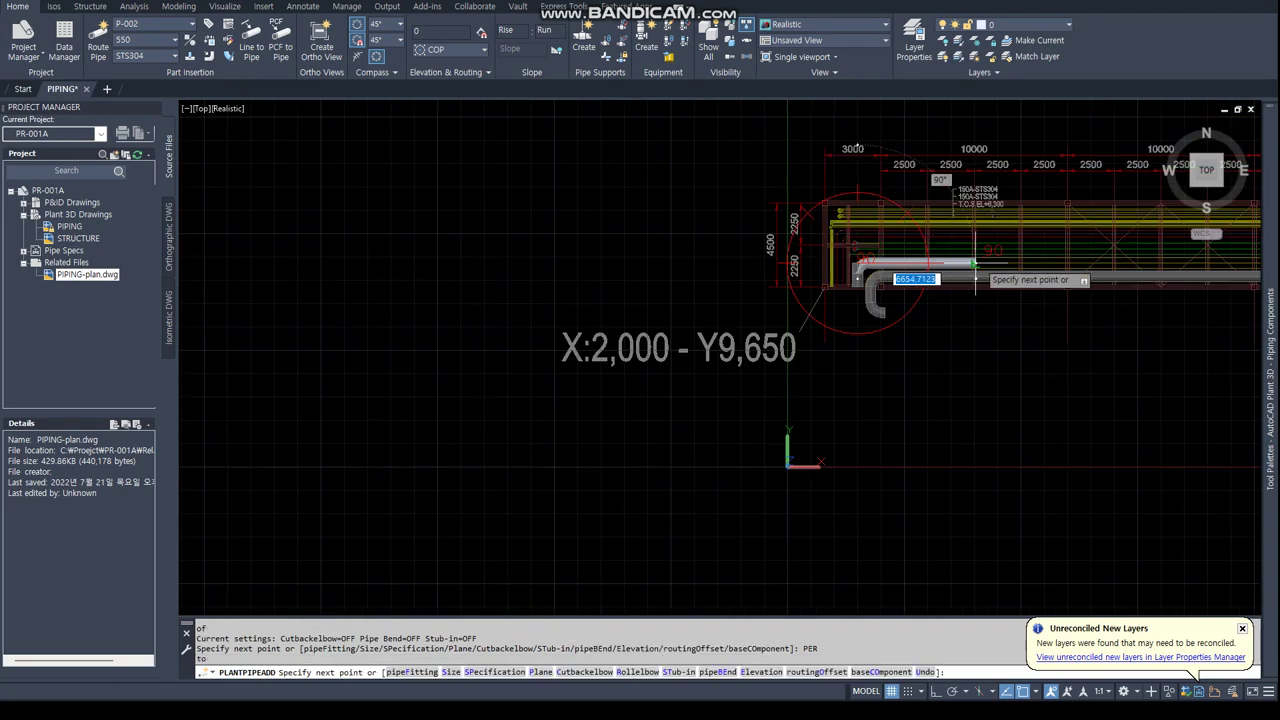
{"action": "scroll", "coordinate": [650, 300], "scroll_direction": "down", "scroll_amount": 5}
{"action": "scroll", "coordinate": [710, 235], "scroll_direction": "up", "scroll_amount": 2}
{"action": "scroll", "coordinate": [710, 235], "scroll_direction": "up", "scroll_amount": 2}
{"action": "type", "text": "PER"}
{"action": "key", "text": "Return"}
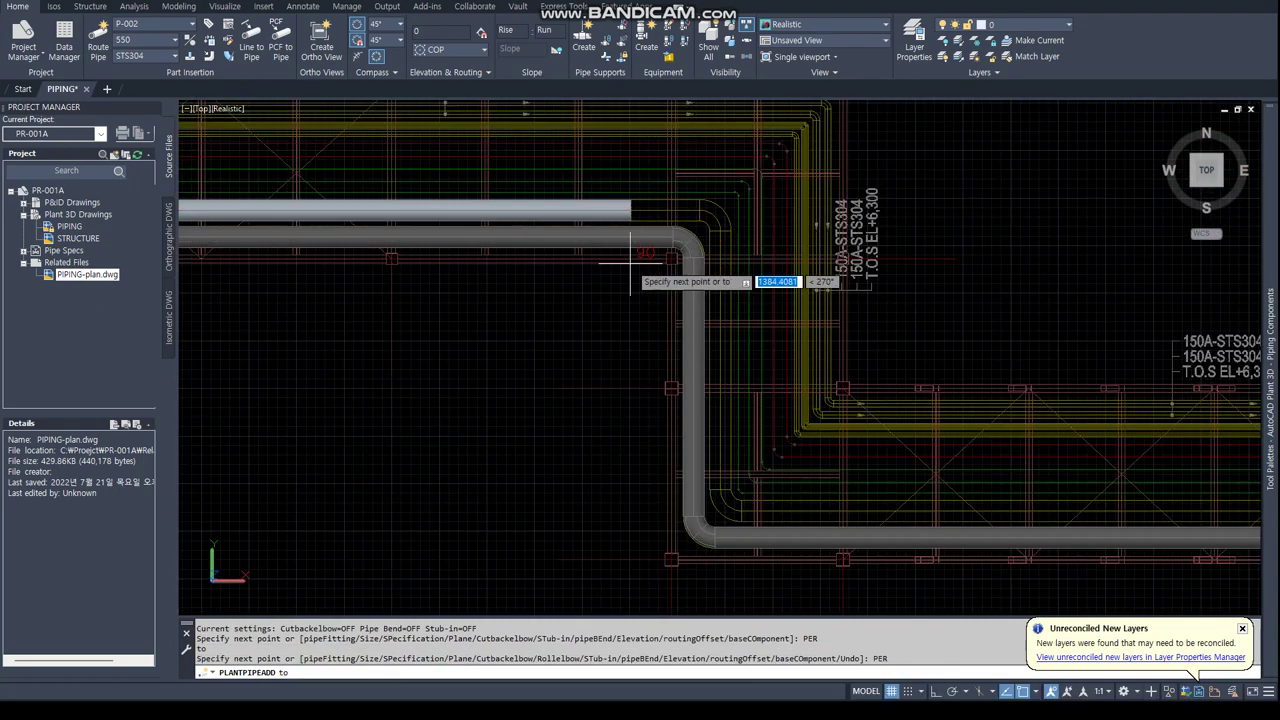
{"action": "scroll", "coordinate": [660, 265], "scroll_direction": "up", "scroll_amount": 1}
{"action": "left_click", "coordinate": [800, 368]}
Place the final run along the rack with a perpendicular snap and end routing.
{"action": "middle_click_drag", "start_coordinate": [800, 370], "coordinate": [697, 113]}
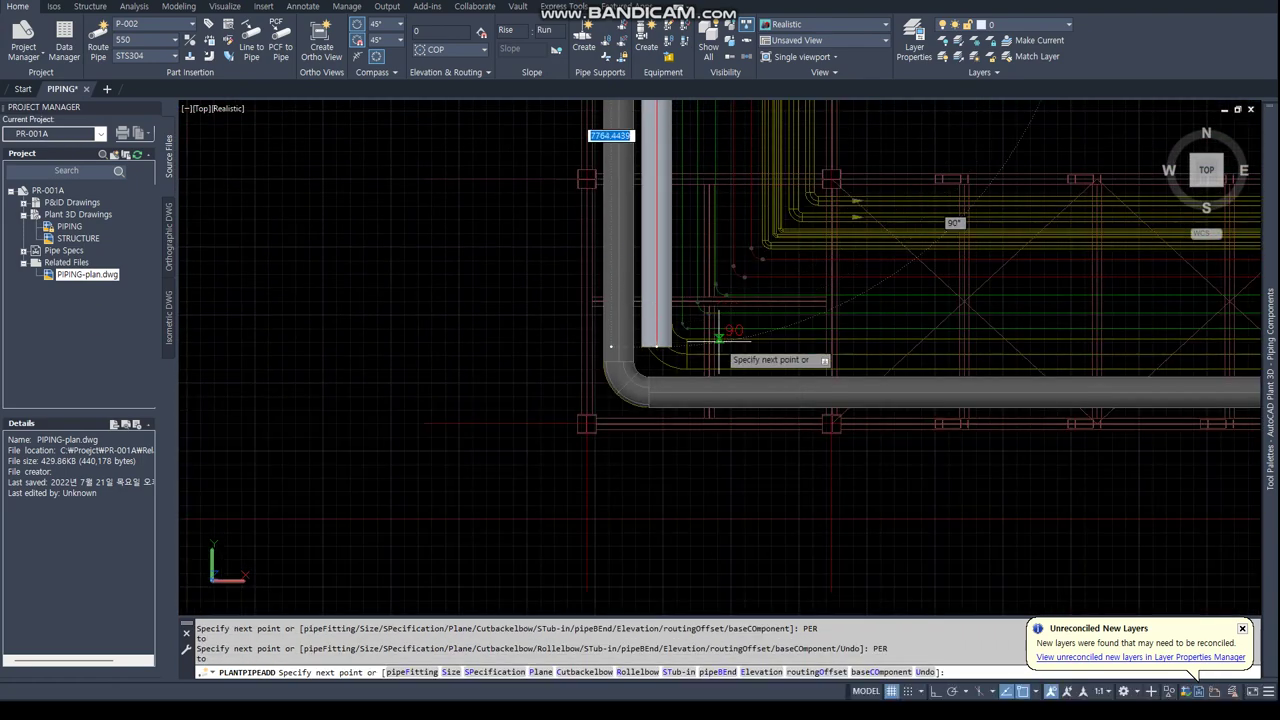
{"action": "type", "text": "PER"}
{"action": "key", "text": "Return"}
{"action": "left_click", "coordinate": [737, 348]}
{"action": "scroll", "coordinate": [737, 348], "scroll_direction": "down", "scroll_amount": 3}
{"action": "scroll", "coordinate": [680, 330], "scroll_direction": "down", "scroll_amount": 2}
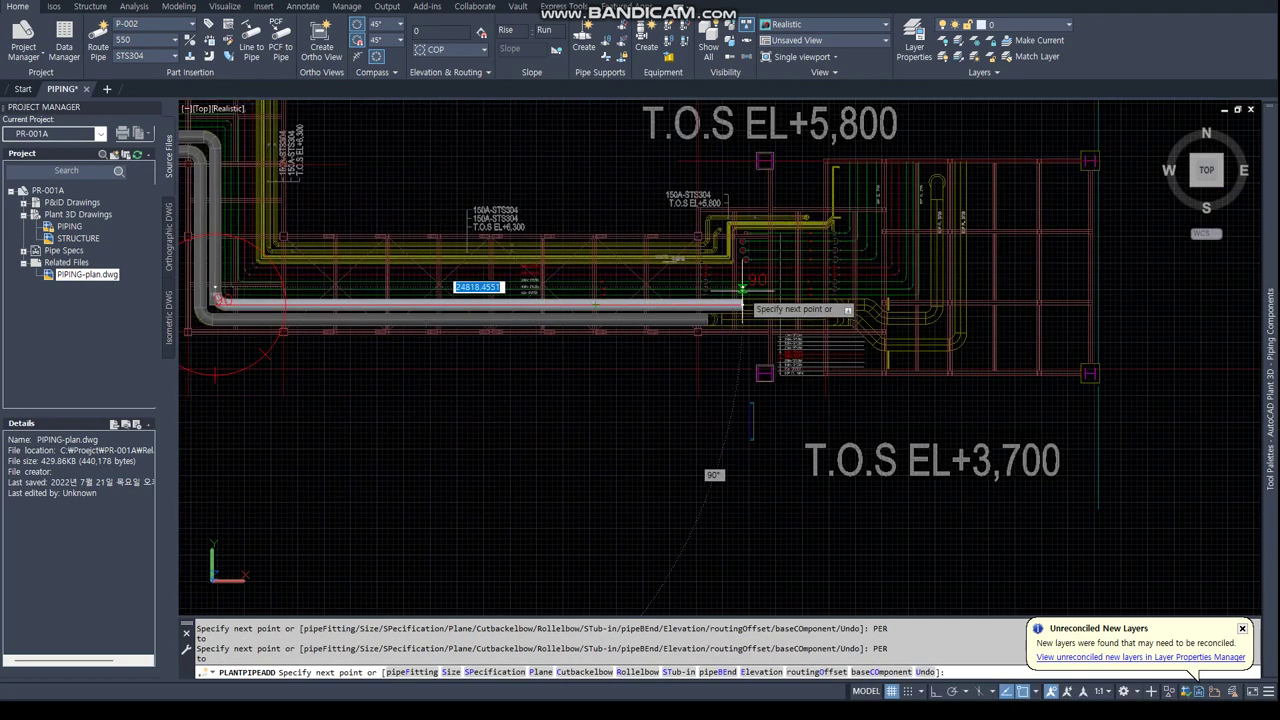
{"action": "scroll", "coordinate": [619, 328], "scroll_direction": "up", "scroll_amount": 5}
{"action": "key", "text": "Escape"}
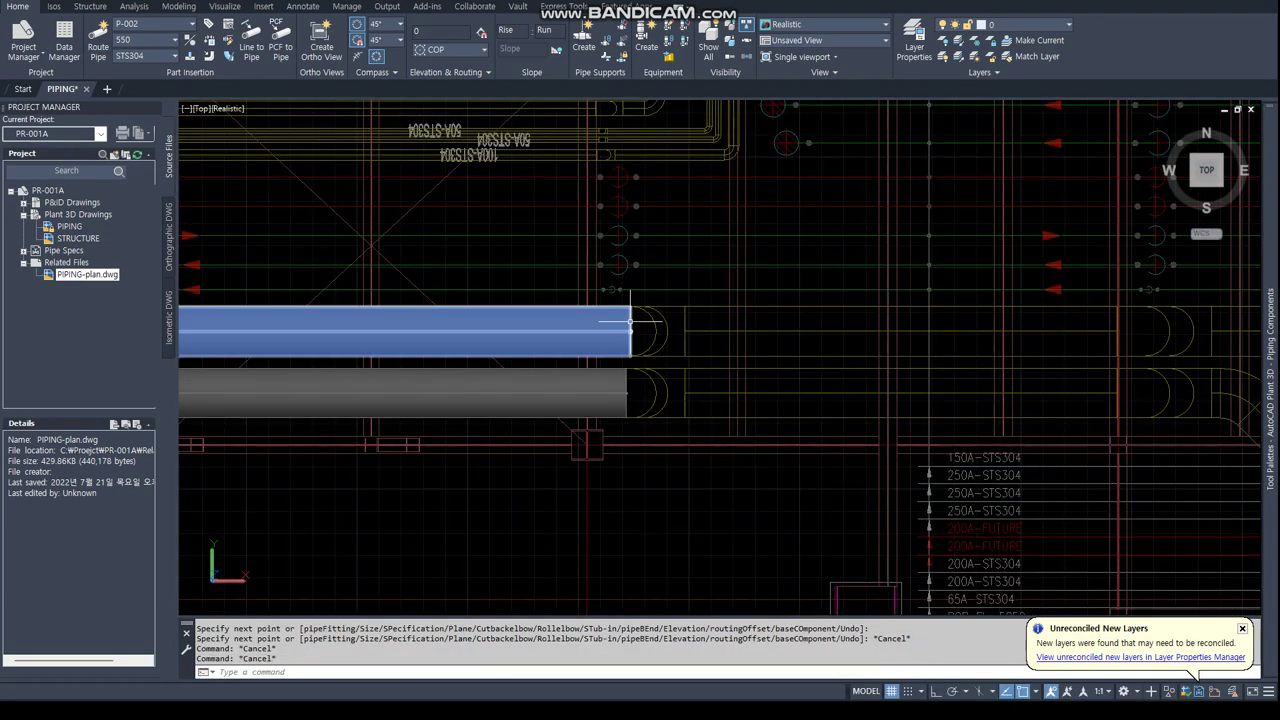
Try drawing a guide line from the pipe end, then cancel it.
{"action": "type", "text": "l"}
{"action": "key", "text": "Return"}
{"action": "key", "text": "Escape"}
{"action": "key", "text": "Return"}
{"action": "scroll", "coordinate": [615, 266], "scroll_direction": "up", "scroll_amount": 2}
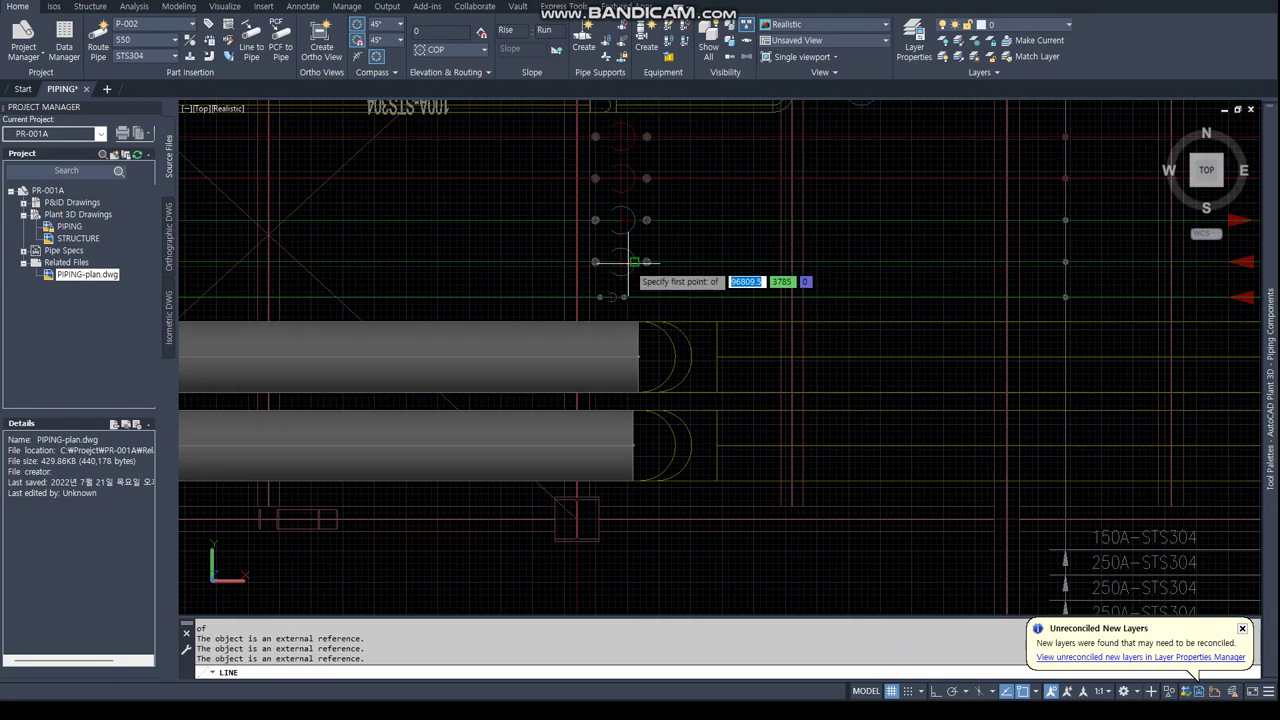
{"action": "left_click", "coordinate": [610, 285]}
{"action": "middle_click_drag", "start_coordinate": [645, 560], "coordinate": [650, 337]}
{"action": "scroll", "coordinate": [650, 337], "scroll_direction": "down", "scroll_amount": 2}
{"action": "key", "text": "Escape"}
{"action": "scroll", "coordinate": [620, 390], "scroll_direction": "up", "scroll_amount": 2}
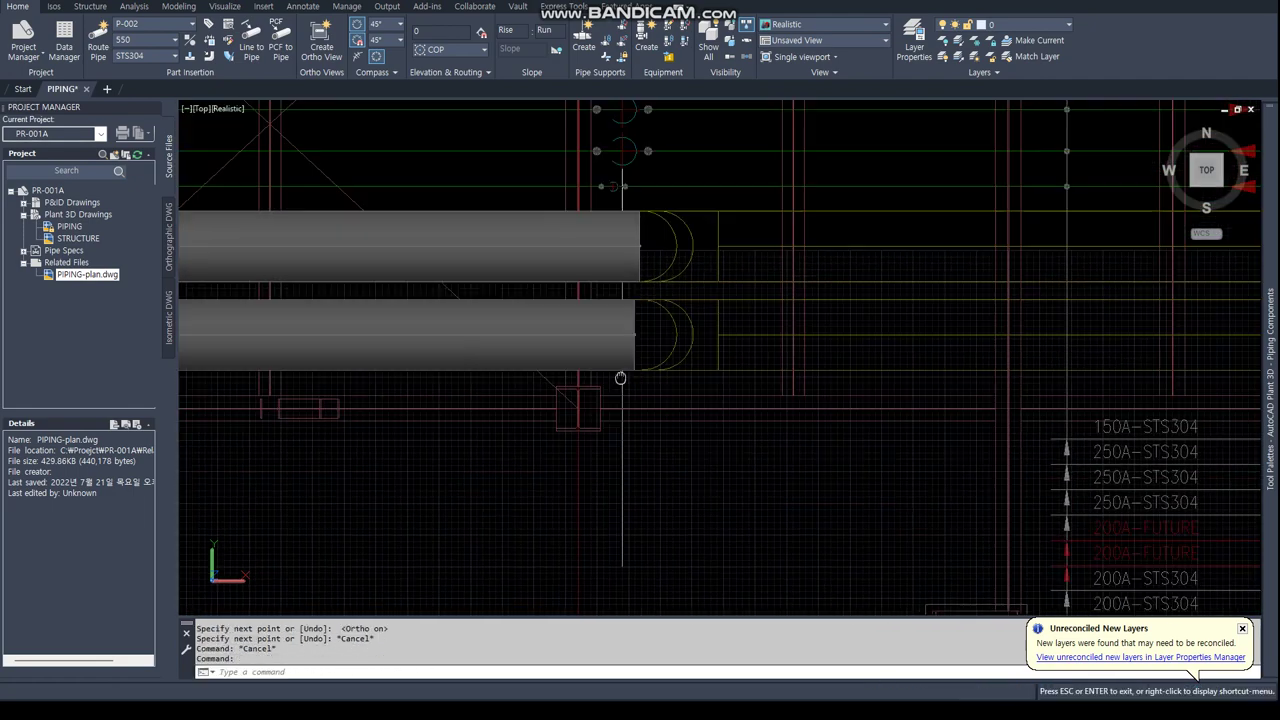
Stretch the lower pipe's end with a PER snap to line up with the neighbouring pipe end.
{"action": "left_click", "coordinate": [634, 378]}
{"action": "type", "text": "per"}
{"action": "key", "text": "Return"}
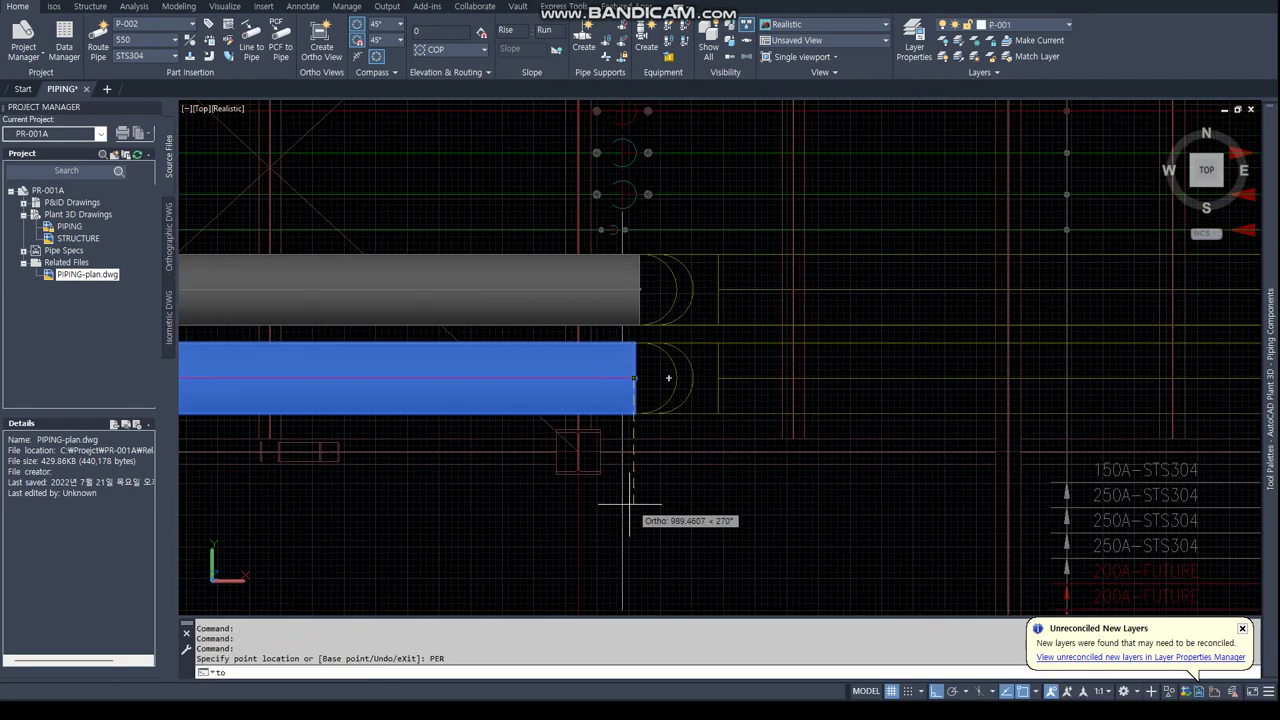
{"action": "left_click", "coordinate": [634, 289]}
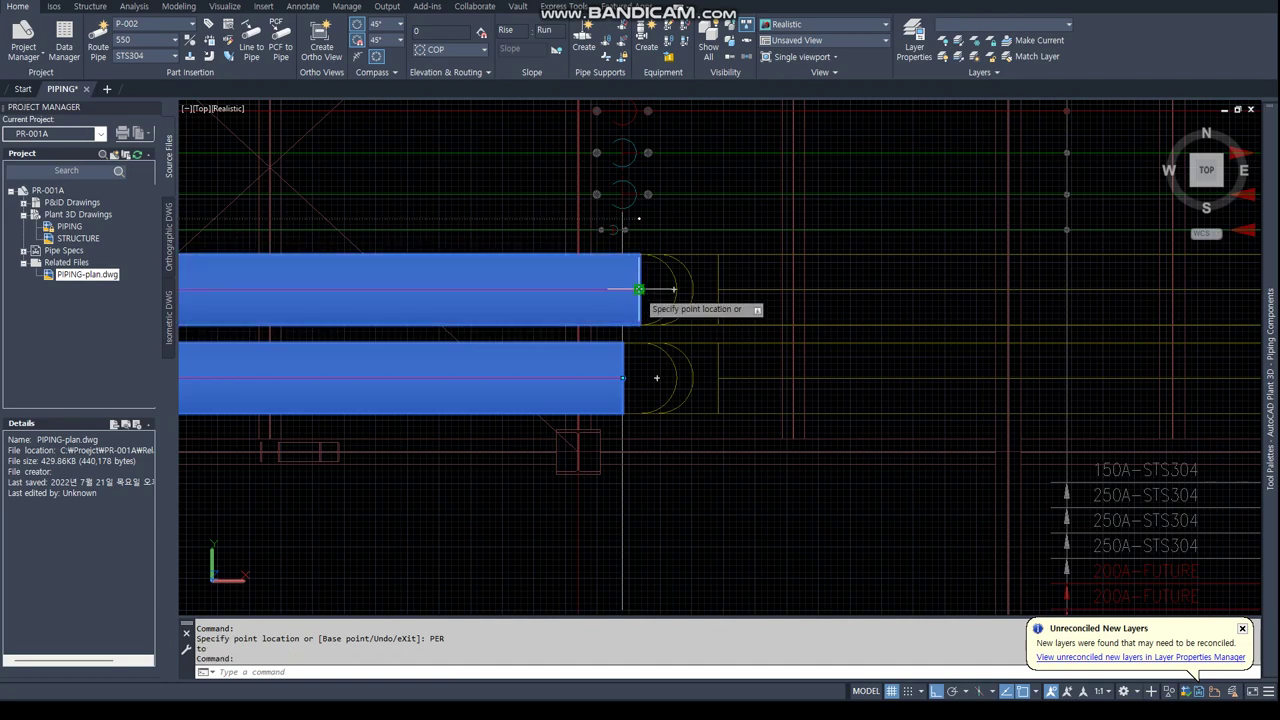
{"action": "key", "text": "Escape"}
{"action": "key", "text": "Escape"}
Route a short pipe piece alongside the pipe bundle near the rack's bend.
{"action": "scroll", "coordinate": [614, 508], "scroll_direction": "down", "scroll_amount": 3}
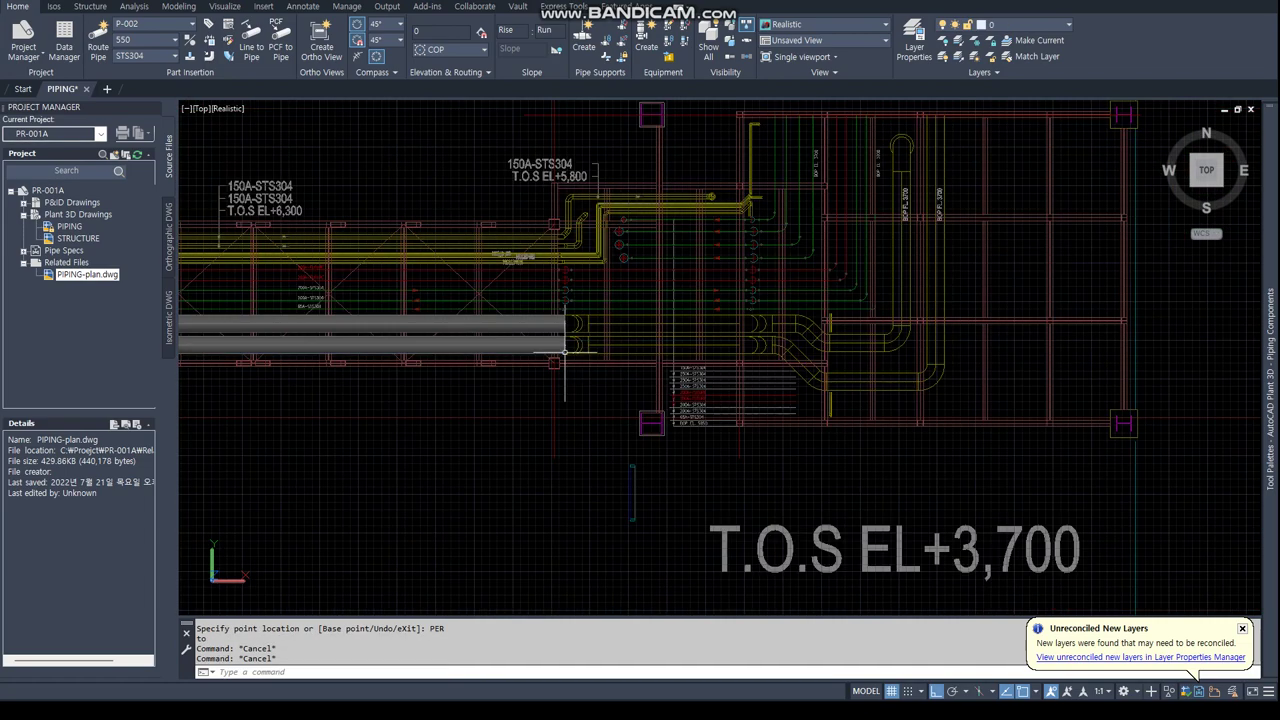
{"action": "middle_click_drag", "start_coordinate": [596, 342], "coordinate": [568, 344]}
{"action": "scroll", "coordinate": [568, 344], "scroll_direction": "up", "scroll_amount": 2}
{"action": "middle_click_drag", "start_coordinate": [551, 110], "coordinate": [355, 120]}
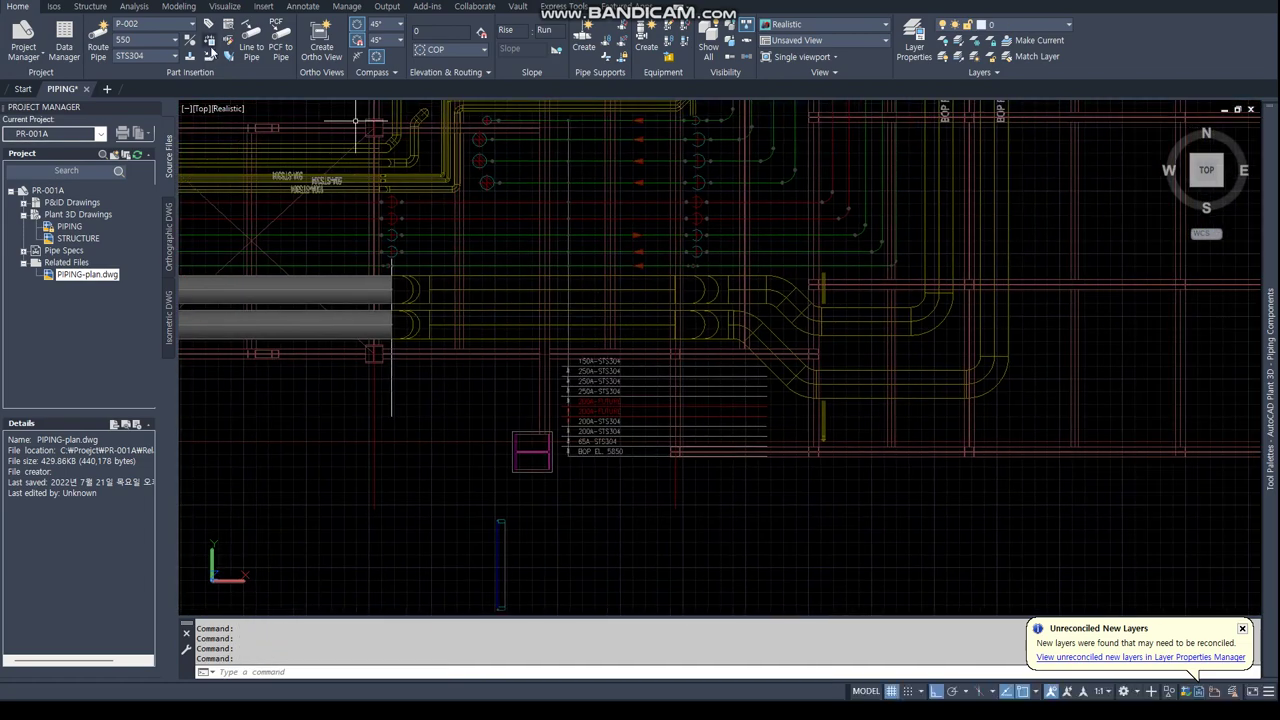
{"action": "left_click", "coordinate": [101, 42]}
{"action": "left_click", "coordinate": [492, 289]}
{"action": "left_click", "coordinate": [656, 289]}
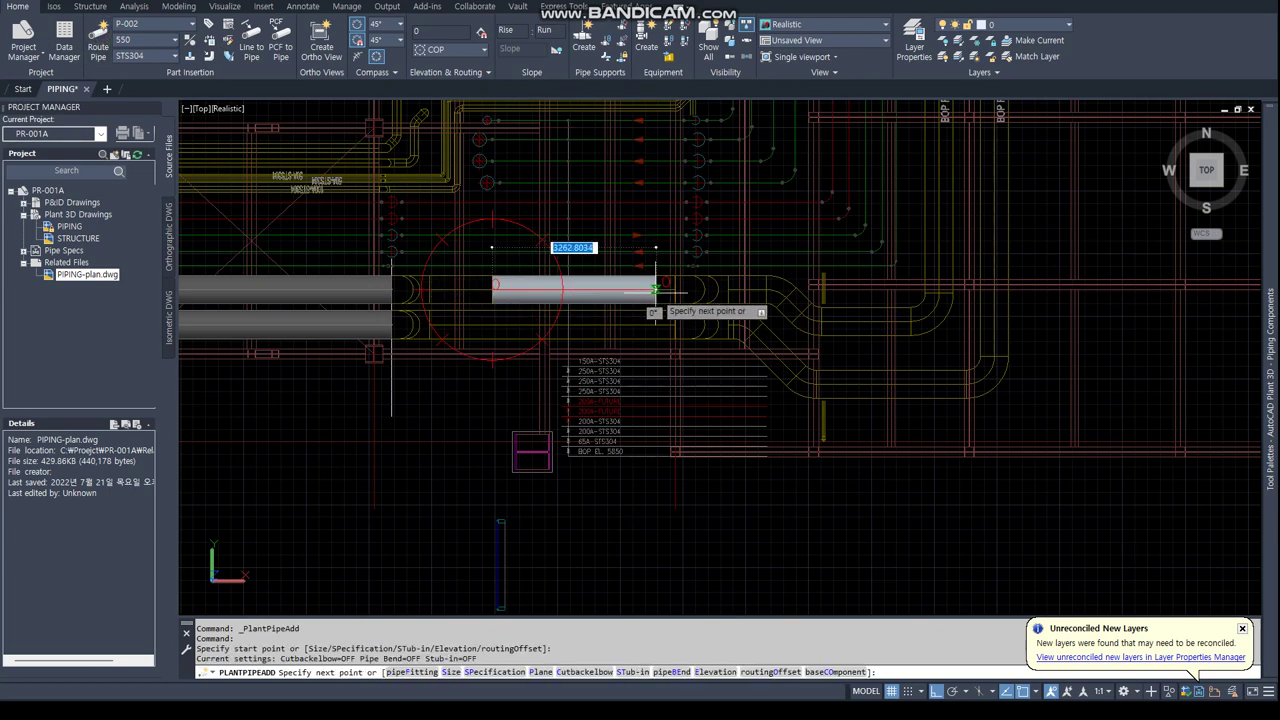
{"action": "key", "text": "Escape"}
Attempt further short pipe routes from the lower-left pipe end, cancelling each.
{"action": "left_click", "coordinate": [251, 40]}
{"action": "key", "text": "Escape"}
{"action": "key", "text": "Escape"}
{"action": "key", "text": "Escape"}
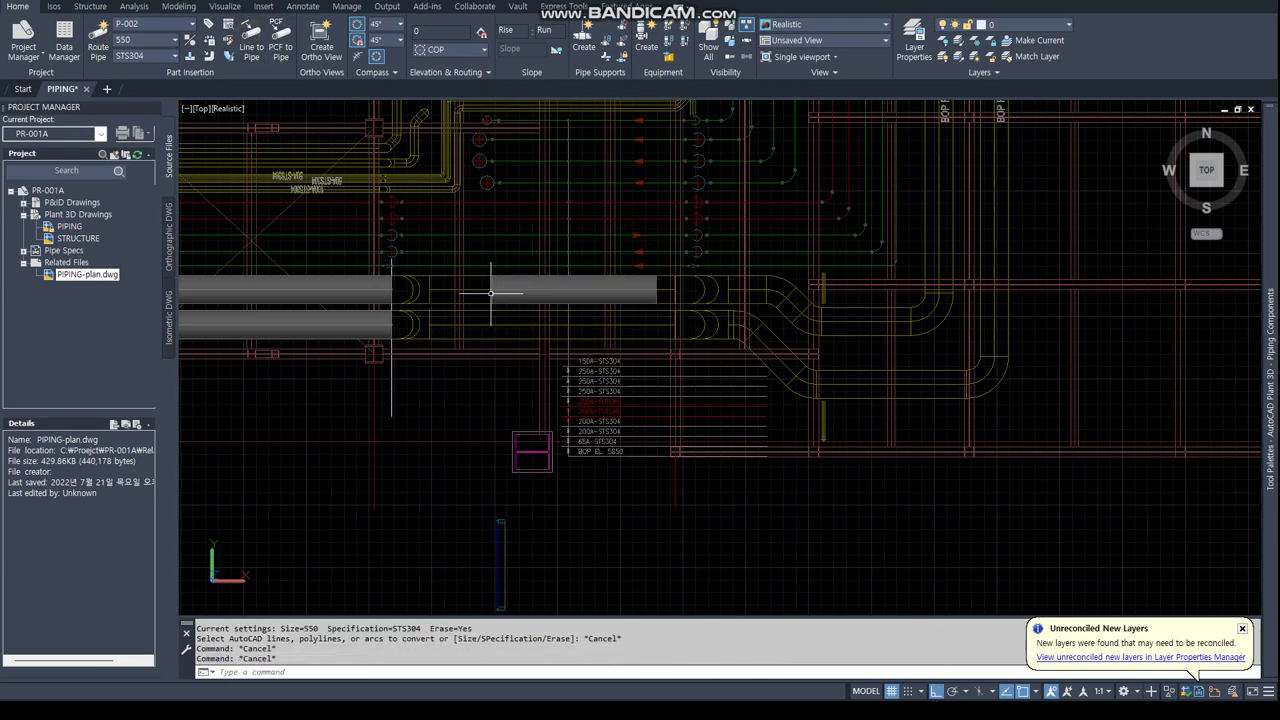
{"action": "left_click", "coordinate": [370, 325]}
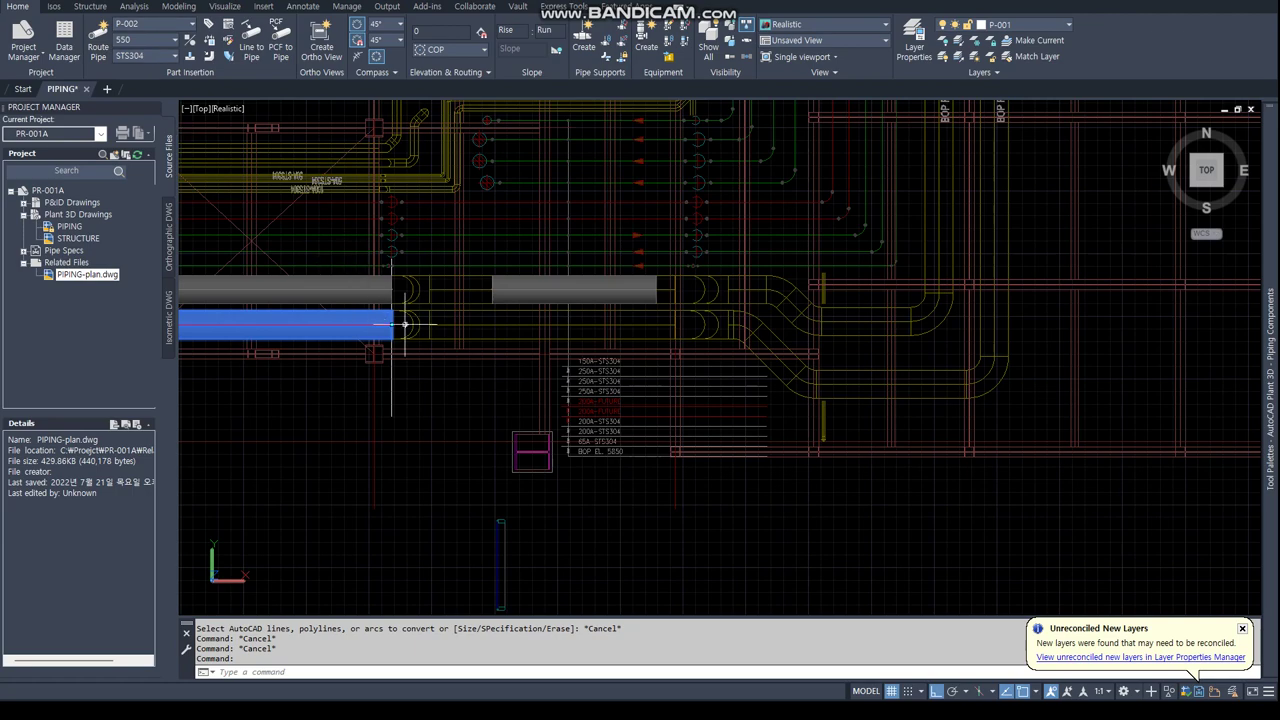
{"action": "left_click", "coordinate": [404, 324]}
{"action": "key", "text": "Escape"}
{"action": "left_click", "coordinate": [108, 40]}
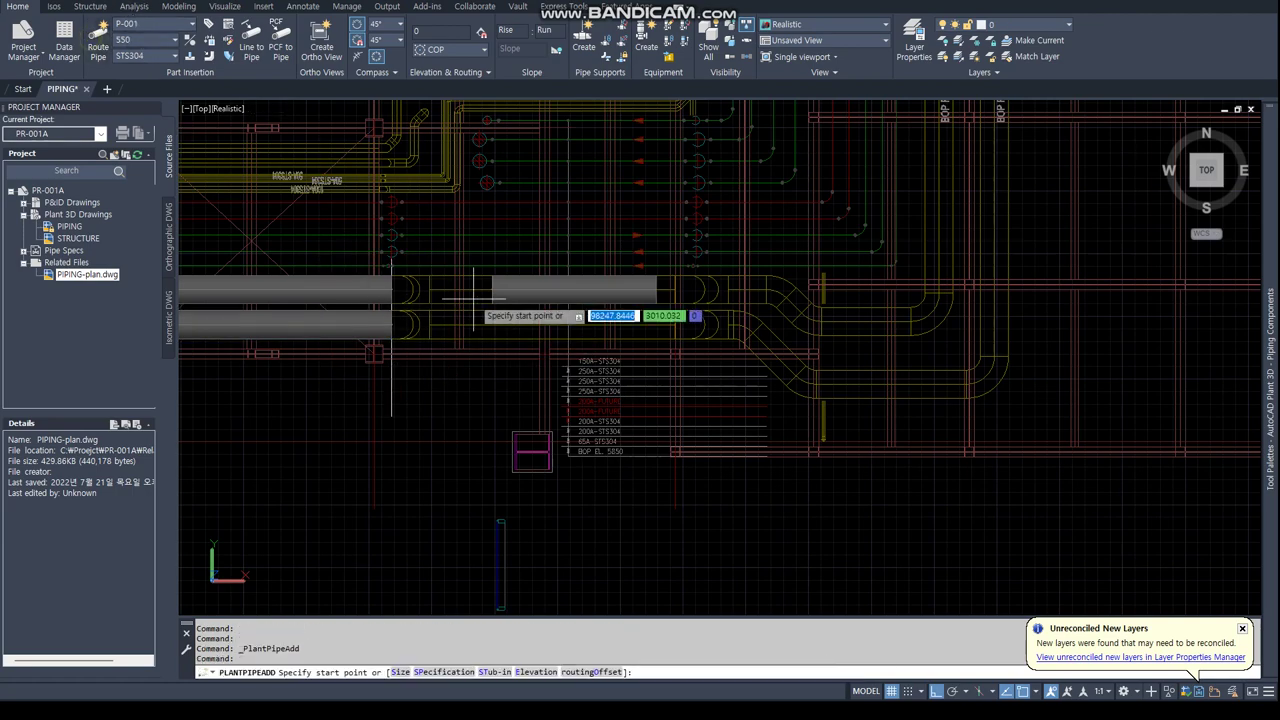
{"action": "left_click", "coordinate": [656, 324]}
{"action": "key", "text": "Escape"}
Crossing-select and delete the inner pipe's extra lower elbow and stub.
{"action": "scroll", "coordinate": [514, 304], "scroll_direction": "down", "scroll_amount": 4}
{"action": "scroll", "coordinate": [465, 318], "scroll_direction": "down", "scroll_amount": 3}
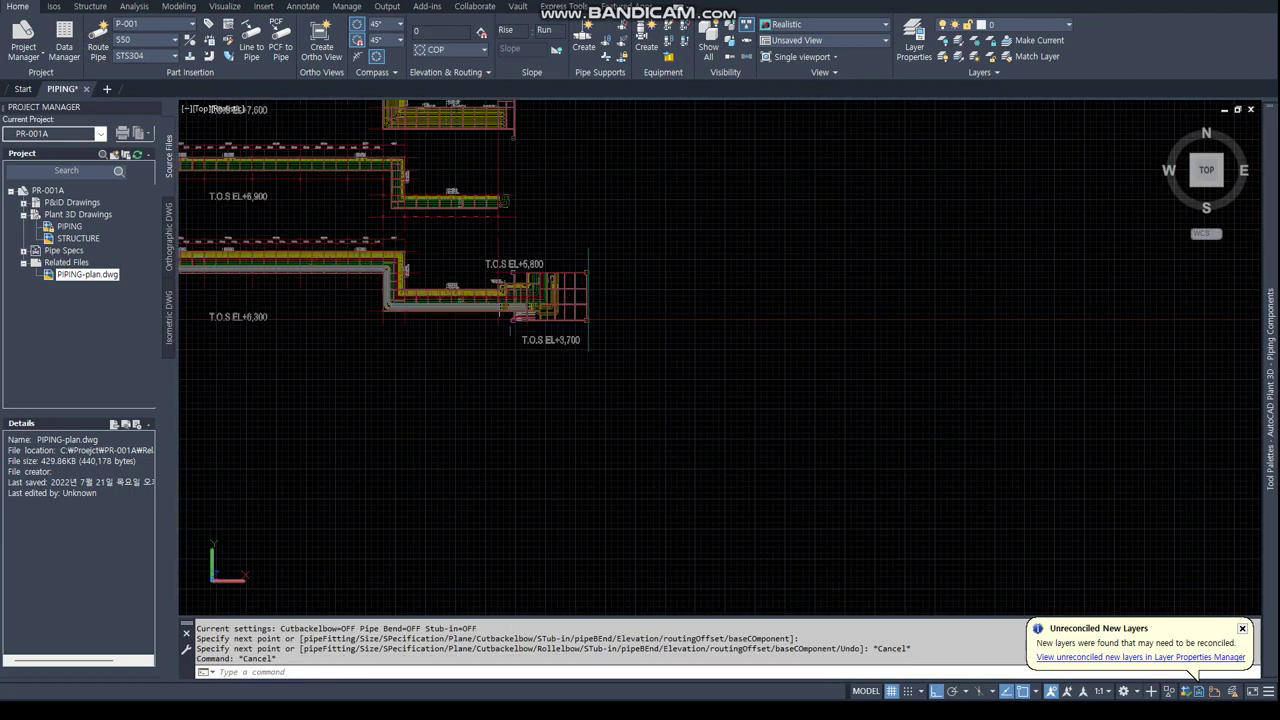
{"action": "middle_click_drag", "start_coordinate": [465, 318], "coordinate": [298, 288]}
{"action": "scroll", "coordinate": [298, 288], "scroll_direction": "up", "scroll_amount": 4}
{"action": "scroll", "coordinate": [298, 288], "scroll_direction": "up", "scroll_amount": 5}
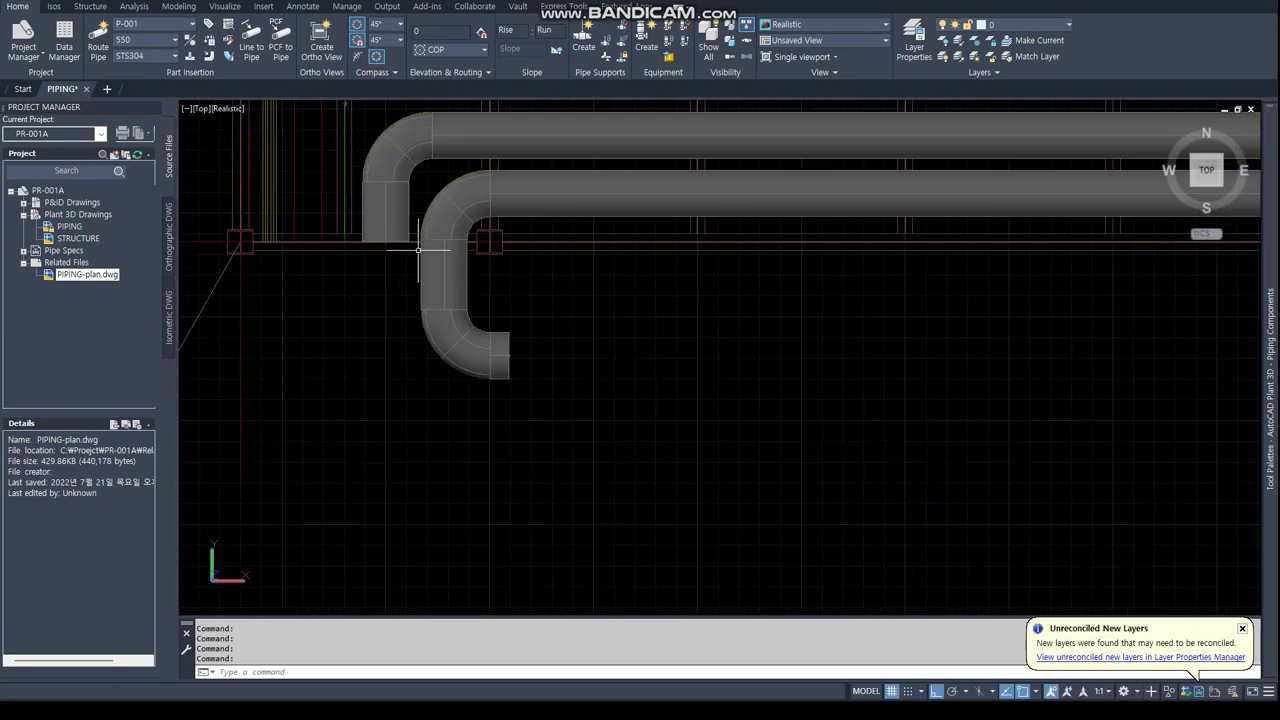
{"action": "left_click_drag", "start_coordinate": [538, 362], "coordinate": [409, 374]}
{"action": "key", "text": "Delete"}
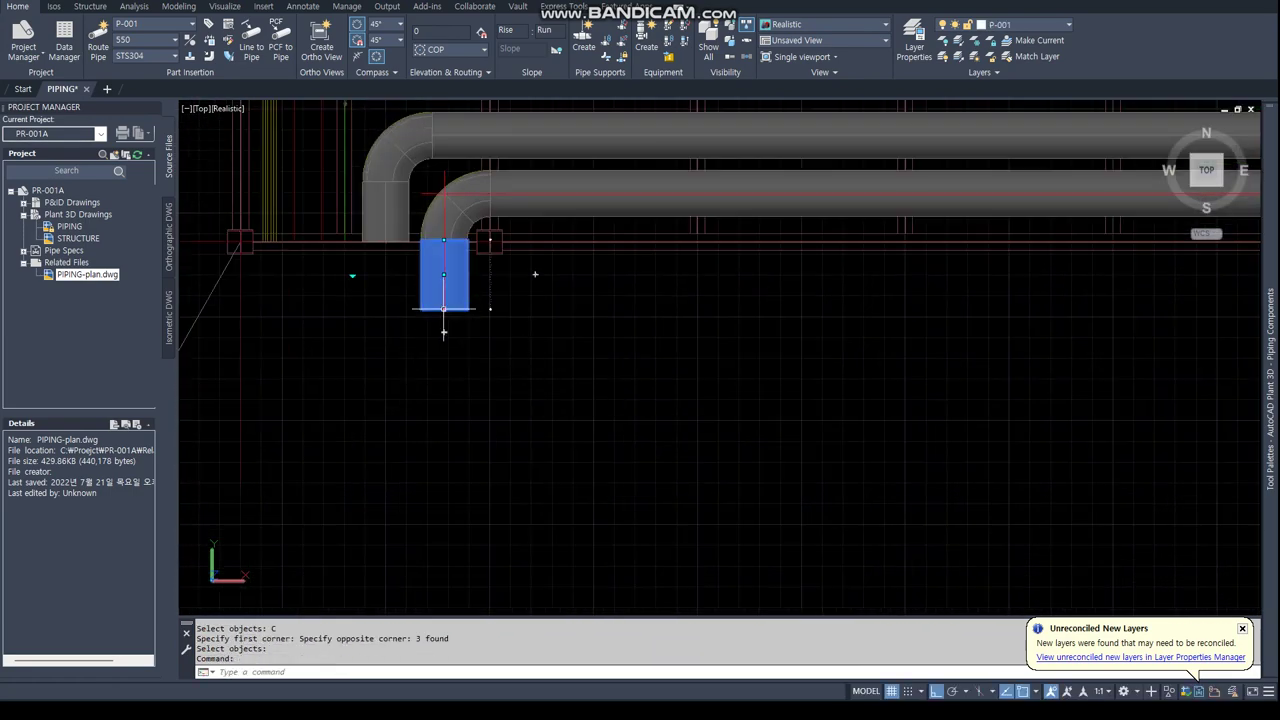
{"action": "left_click", "coordinate": [443, 274]}
{"action": "key", "text": "Escape"}
{"action": "key", "text": "Escape"}
Look over the rack's right-end bend and switch to an isometric view from the ViewCube.
{"action": "scroll", "coordinate": [471, 381], "scroll_direction": "down", "scroll_amount": 3}
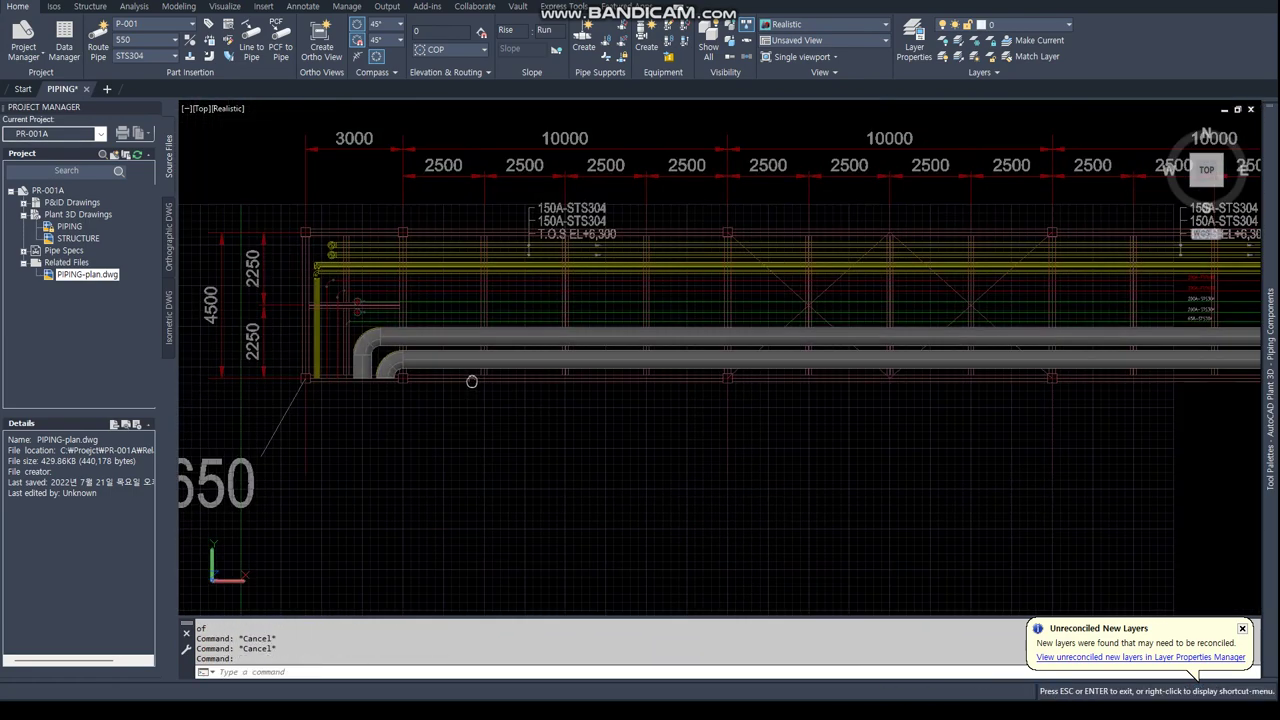
{"action": "scroll", "coordinate": [471, 381], "scroll_direction": "down", "scroll_amount": 3}
{"action": "scroll", "coordinate": [1014, 420], "scroll_direction": "up", "scroll_amount": 4}
{"action": "scroll", "coordinate": [909, 428], "scroll_direction": "down", "scroll_amount": 4}
{"action": "mouse_move", "coordinate": [909, 428]}
{"action": "middle_mouse_down"}
{"action": "mouse_move", "coordinate": [452, 345]}
{"action": "mouse_move", "coordinate": [190, 415]}
{"action": "middle_mouse_up"}
{"action": "middle_click_drag", "start_coordinate": [700, 400], "coordinate": [500, 300]}
{"action": "scroll", "coordinate": [640, 330], "scroll_direction": "up", "scroll_amount": 3}
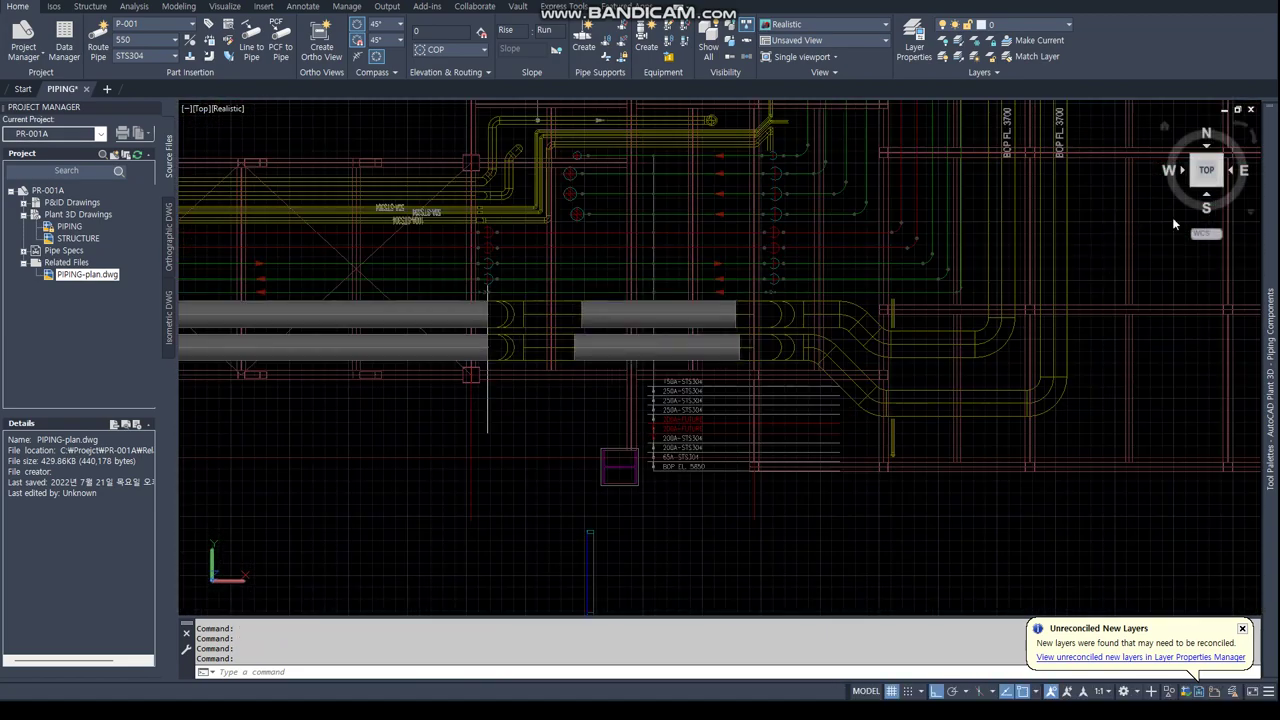
{"action": "left_click", "coordinate": [1226, 188]}
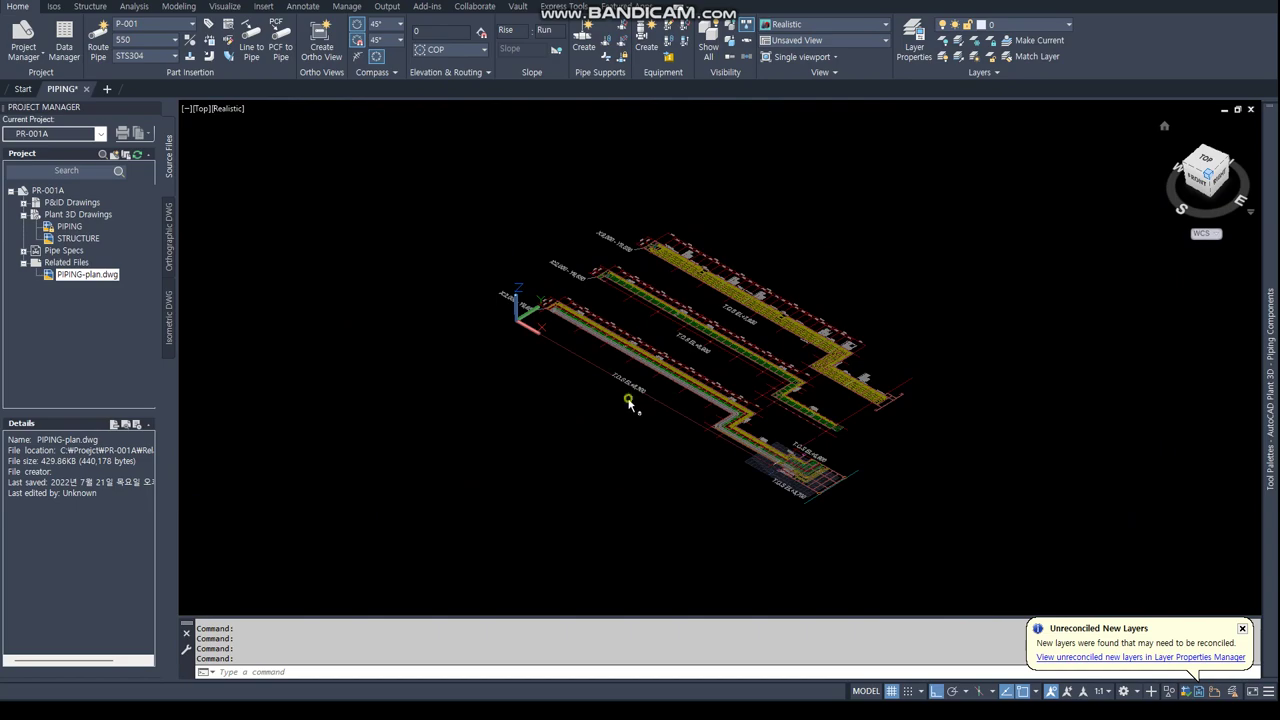
Raise the upper pipe run to elevation 6300 using its grip.
{"action": "scroll", "coordinate": [629, 402], "scroll_direction": "up", "scroll_amount": 3}
{"action": "scroll", "coordinate": [600, 430], "scroll_direction": "up", "scroll_amount": 2}
{"action": "scroll", "coordinate": [809, 388], "scroll_direction": "down", "scroll_amount": 3}
{"action": "middle_click_drag", "start_coordinate": [809, 388], "coordinate": [868, 451]}
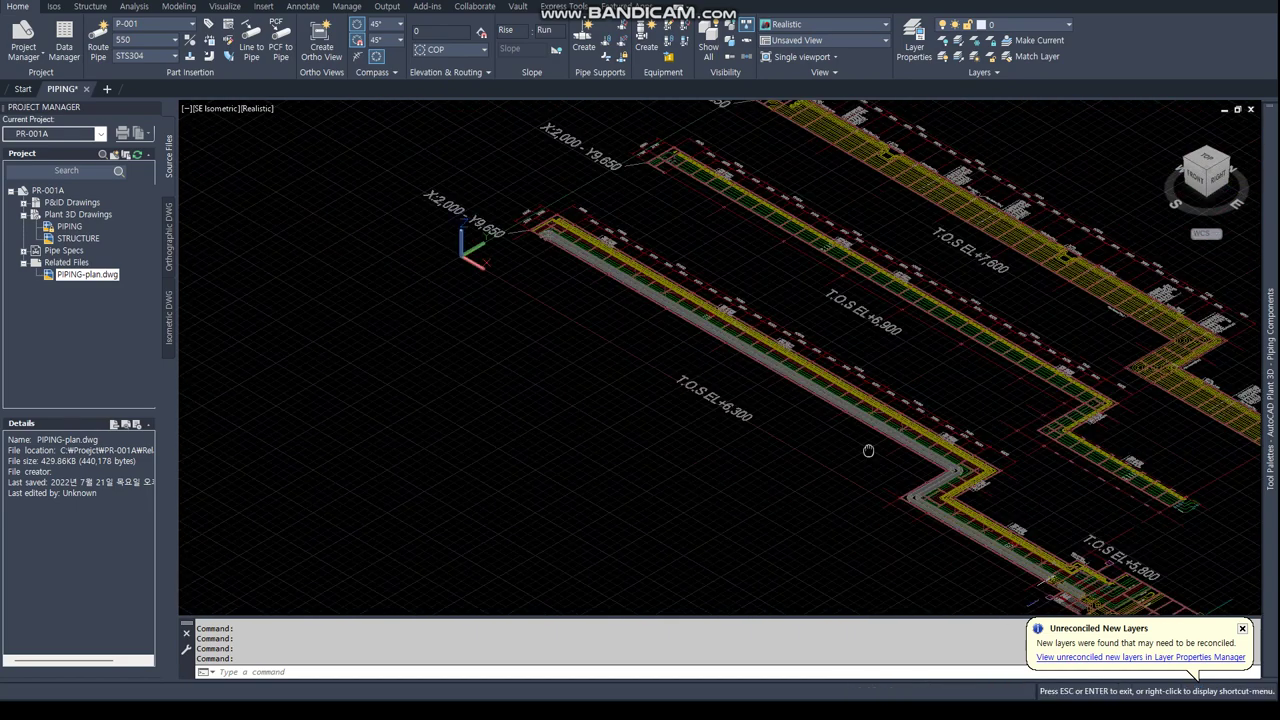
{"action": "scroll", "coordinate": [868, 451], "scroll_direction": "up", "scroll_amount": 3}
{"action": "scroll", "coordinate": [830, 430], "scroll_direction": "up", "scroll_amount": 2}
{"action": "left_click", "coordinate": [815, 438]}
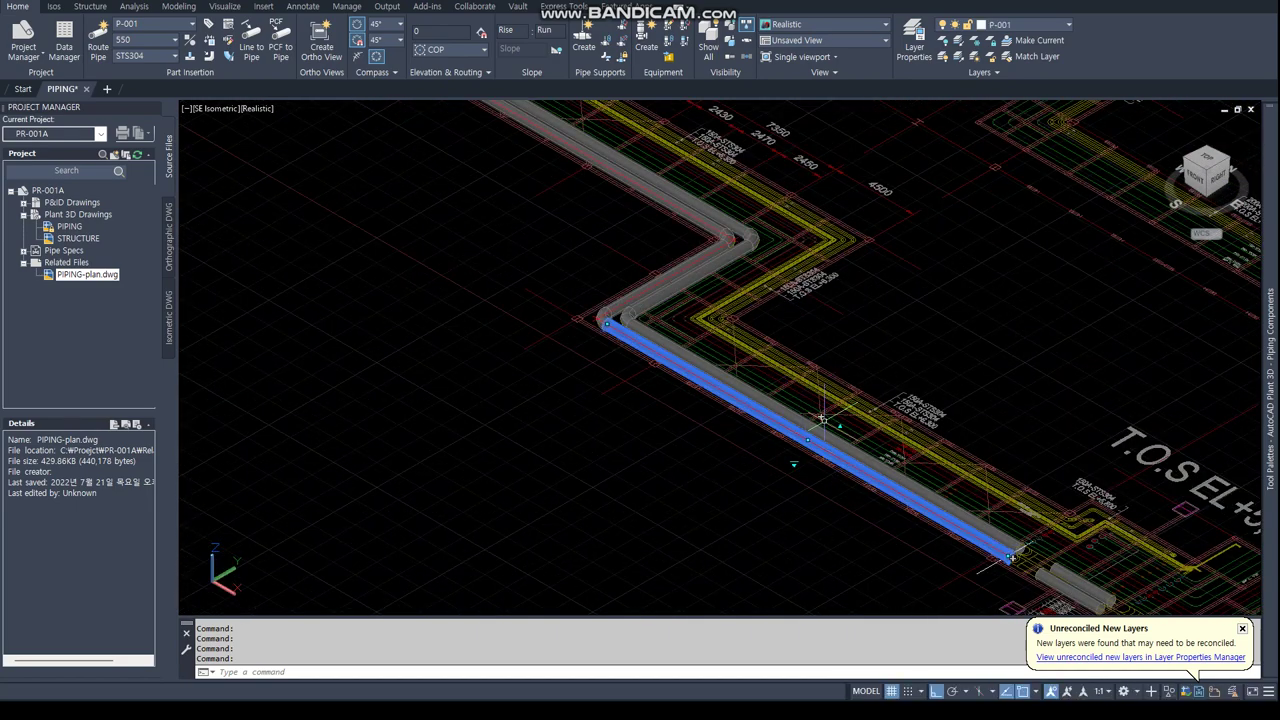
{"action": "left_click", "coordinate": [807, 440]}
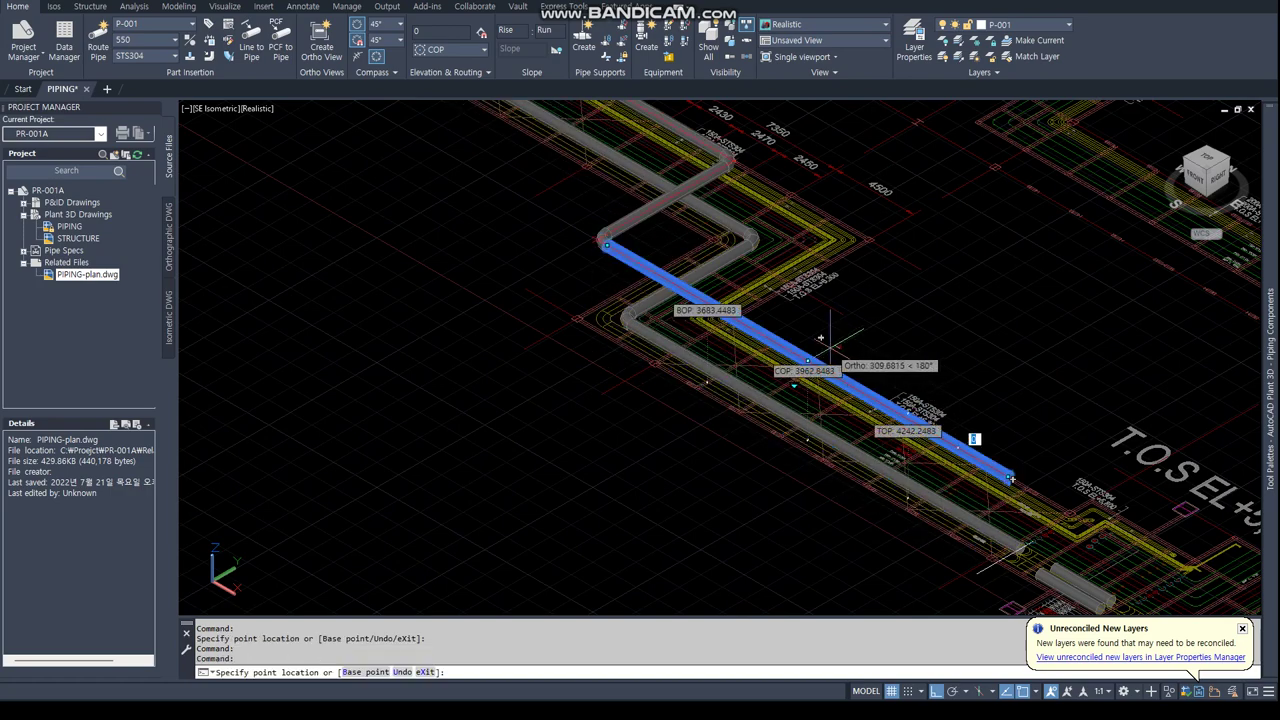
{"action": "scroll", "coordinate": [830, 342], "scroll_direction": "down", "scroll_amount": 2}
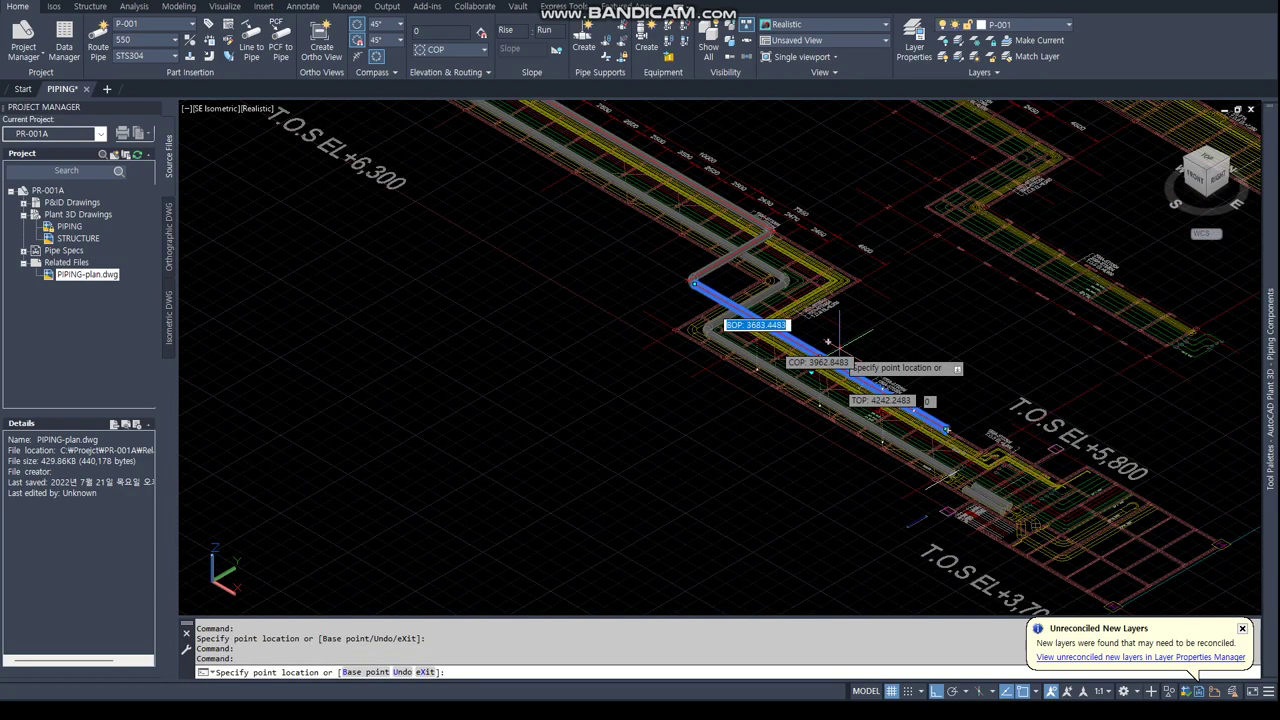
{"action": "type", "text": "6300"}
{"action": "key", "text": "Return"}
Release the upper pipe and start moving the lower pipe run from its midpoint.
{"action": "scroll", "coordinate": [830, 345], "scroll_direction": "up", "scroll_amount": 2}
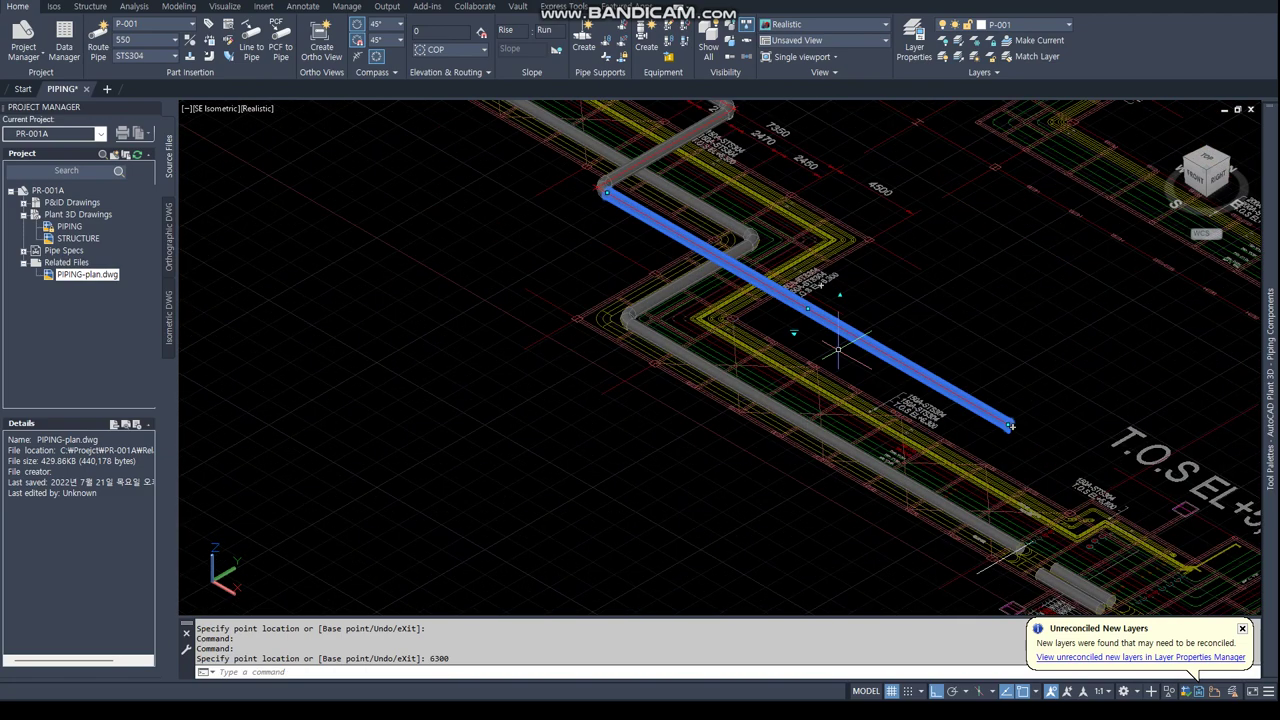
{"action": "key", "text": "Escape"}
{"action": "key", "text": "Escape"}
{"action": "left_click", "coordinate": [866, 437]}
{"action": "left_click", "coordinate": [825, 437]}
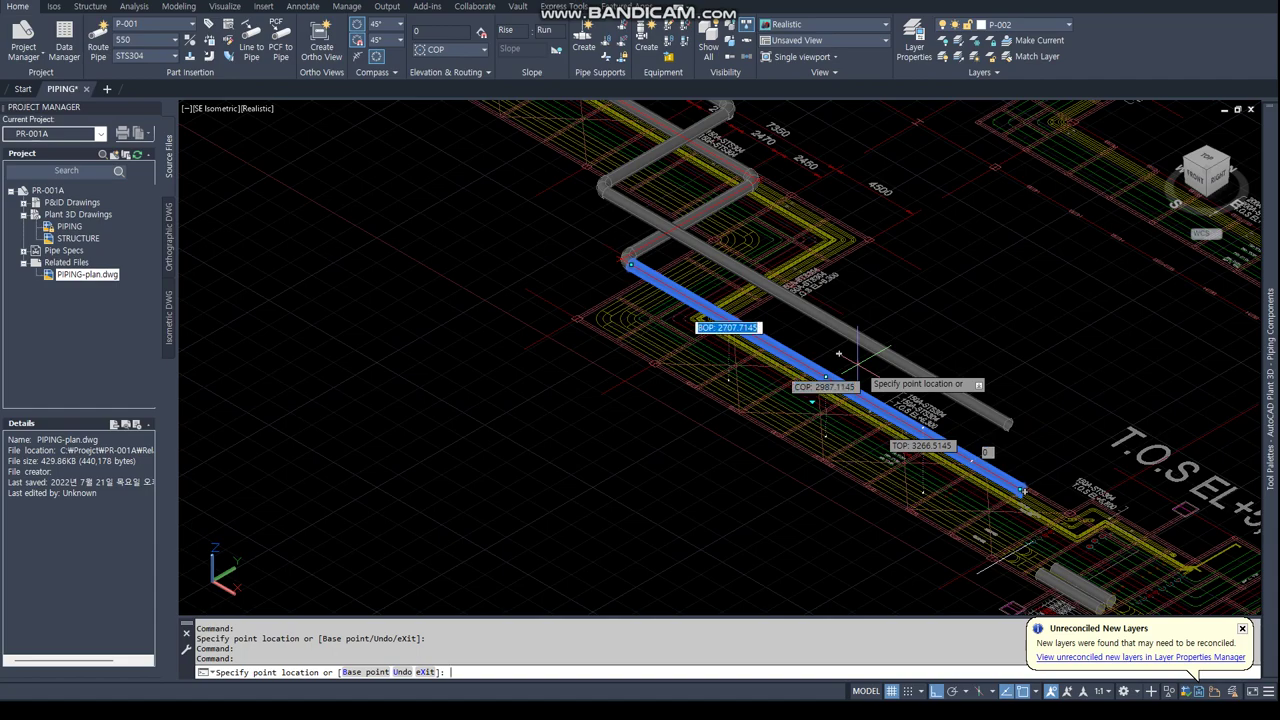
{"action": "type", "text": "6300"}
Abandon the lower pipe move and orbit toward a near-top view of the short pipe.
{"action": "key", "text": "Escape"}
{"action": "key", "text": "Escape"}
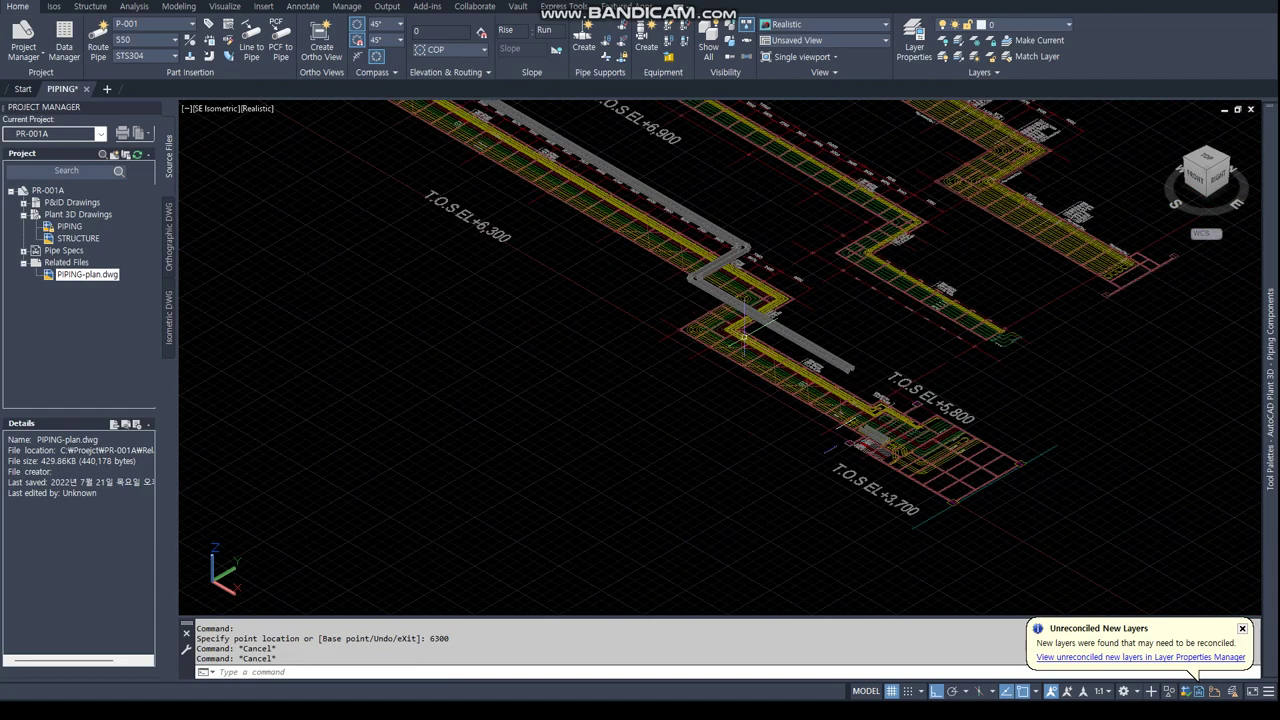
{"action": "middle_click_drag", "start_coordinate": [861, 372], "coordinate": [761, 412]}
{"action": "scroll", "coordinate": [809, 449], "scroll_direction": "up", "scroll_amount": 5}
{"action": "mouse_move", "coordinate": [809, 449]}
{"action": "middle_mouse_down", "text": "shift"}
{"action": "mouse_move", "coordinate": [519, 302]}
{"action": "mouse_move", "coordinate": [843, 366]}
{"action": "mouse_move", "coordinate": [750, 430]}
{"action": "mouse_move", "coordinate": [508, 389]}
{"action": "mouse_move", "coordinate": [637, 491]}
{"action": "middle_mouse_up", "text": "shift"}
{"action": "scroll", "coordinate": [750, 430], "scroll_direction": "up", "scroll_amount": 3}
{"action": "scroll", "coordinate": [750, 430], "scroll_direction": "up", "scroll_amount": 2}
Set the short front pipe's elevation to 5850 via its grip.
{"action": "left_click", "coordinate": [637, 491]}
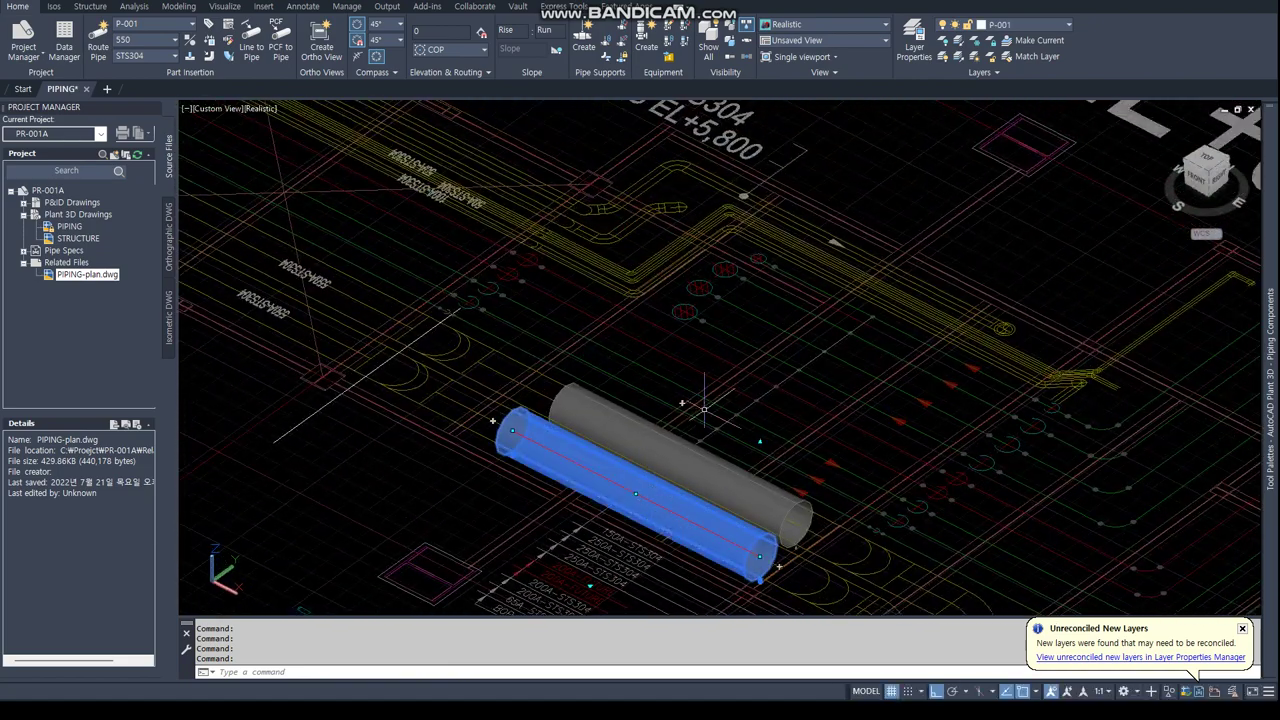
{"action": "left_click", "coordinate": [760, 441]}
{"action": "scroll", "coordinate": [740, 360], "scroll_direction": "up", "scroll_amount": 3}
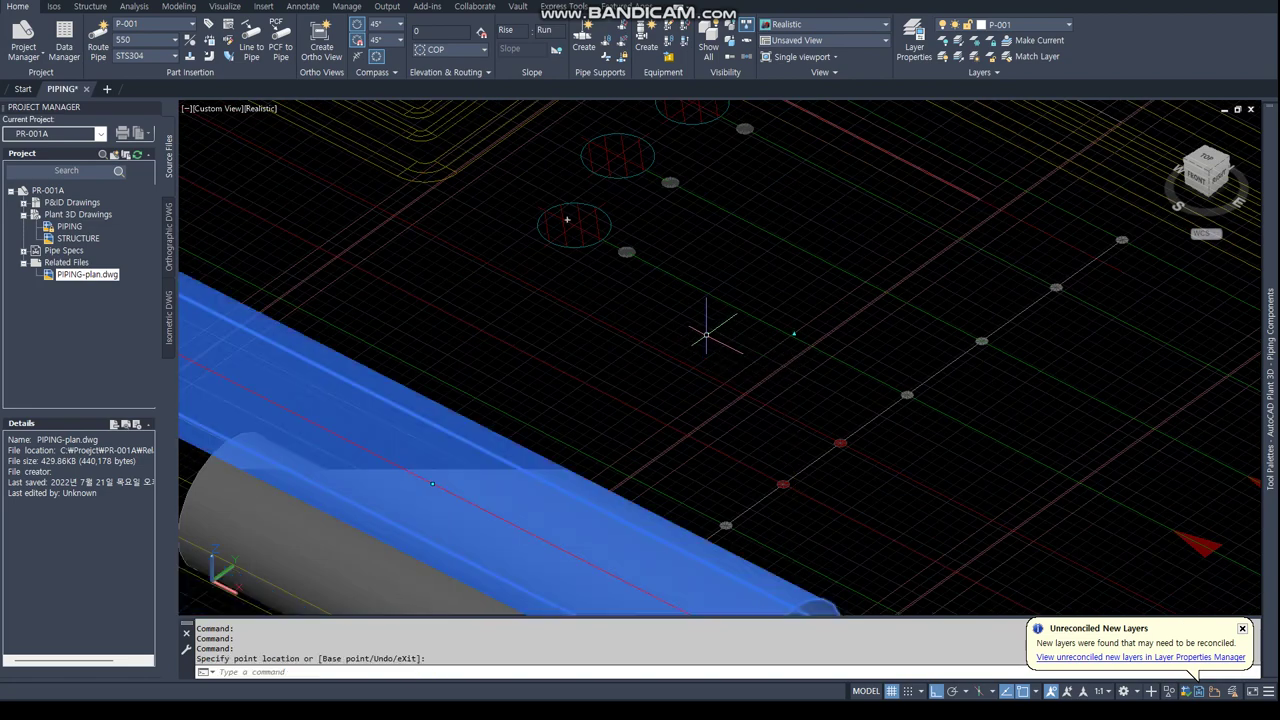
{"action": "scroll", "coordinate": [728, 338], "scroll_direction": "down", "scroll_amount": 3}
{"action": "left_click", "coordinate": [740, 335]}
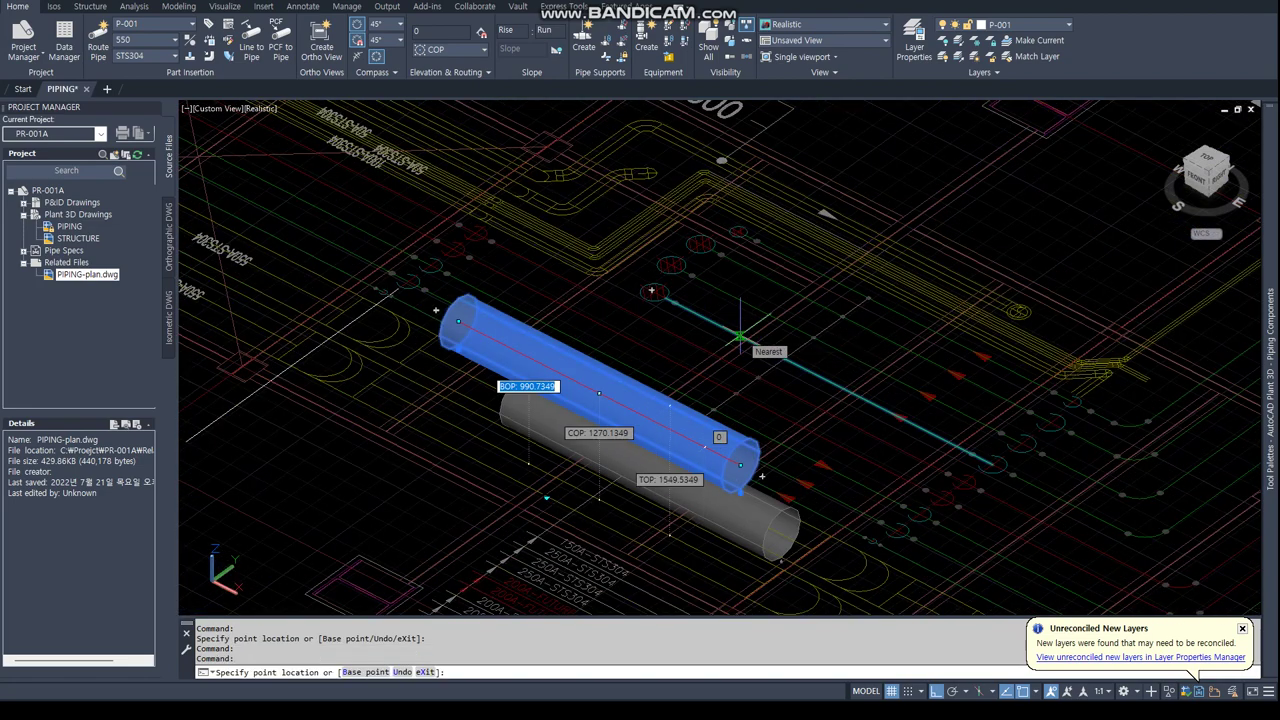
{"action": "type", "text": "50"}
{"action": "key", "text": "Return"}
{"action": "key", "text": "Escape"}
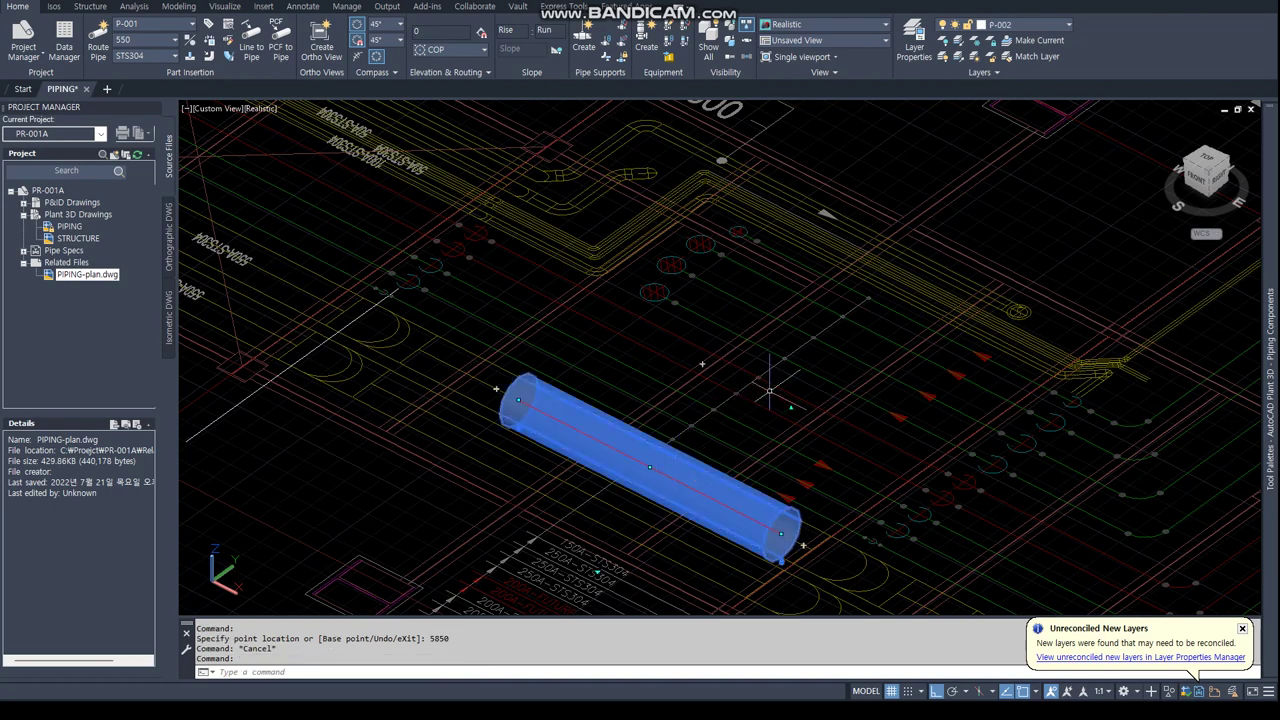
Abandon a further reposition and orbit to a front view of the rack levels.
{"action": "key", "text": "Return"}
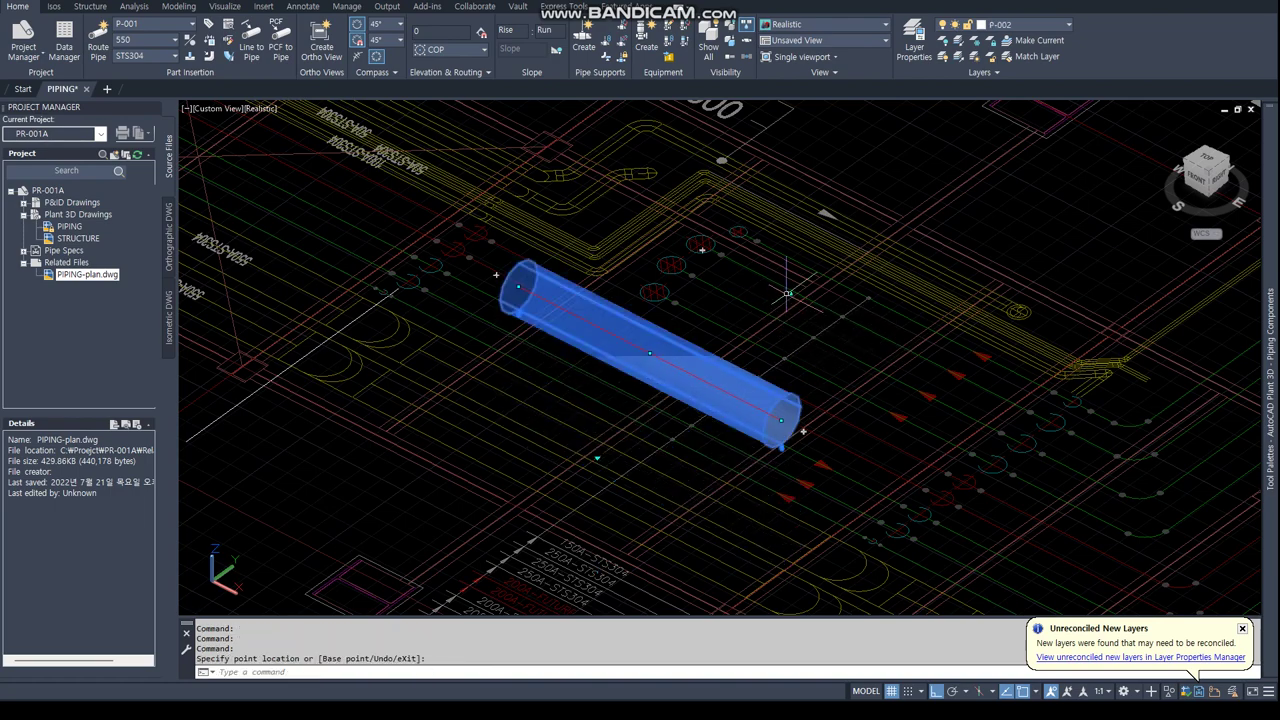
{"action": "key", "text": "Return"}
{"action": "type", "text": "5850"}
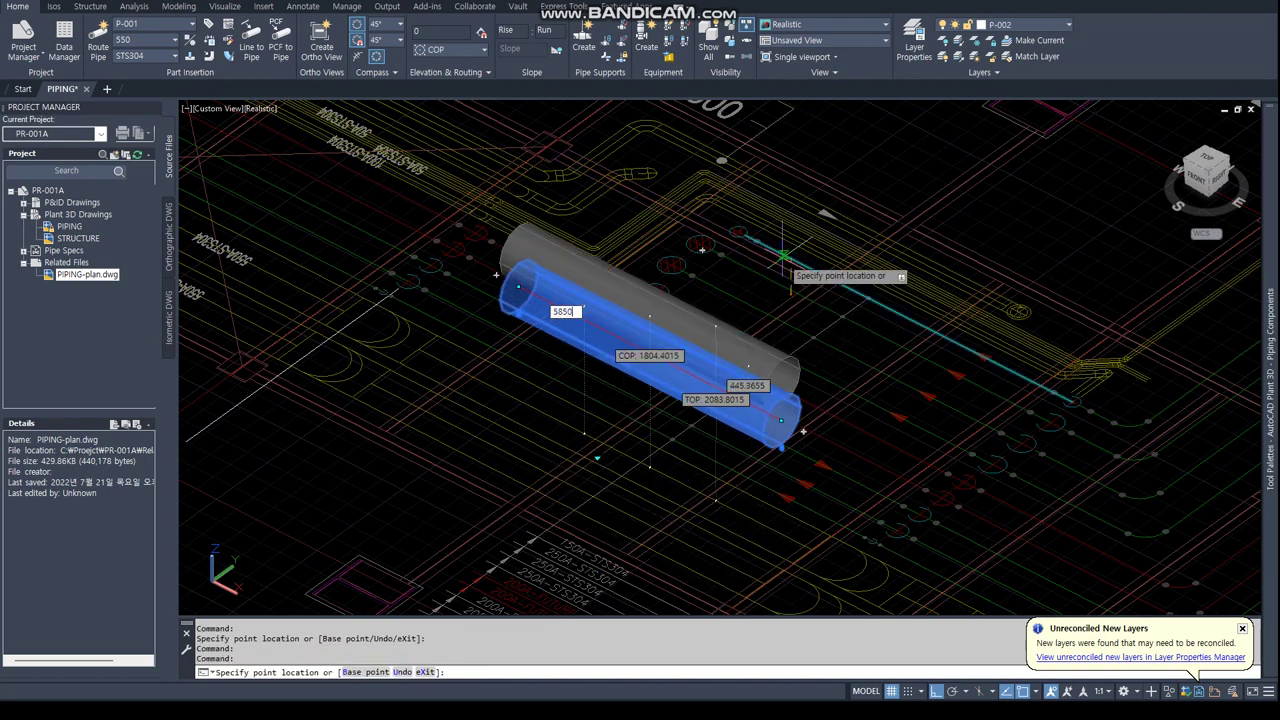
{"action": "scroll", "coordinate": [785, 258], "scroll_direction": "down", "scroll_amount": 5}
{"action": "key", "text": "Escape"}
{"action": "key", "text": "Escape"}
{"action": "mouse_move", "coordinate": [700, 260]}
{"action": "middle_mouse_down", "text": "shift"}
{"action": "mouse_move", "coordinate": [648, 231]}
{"action": "mouse_move", "coordinate": [586, 313]}
{"action": "mouse_move", "coordinate": [549, 266]}
{"action": "middle_mouse_up", "text": "shift"}
Route a trial elbow and diagonal from the upper pipe end, then delete the diagonal.
{"action": "left_click", "coordinate": [549, 266]}
{"action": "left_click", "coordinate": [607, 258]}
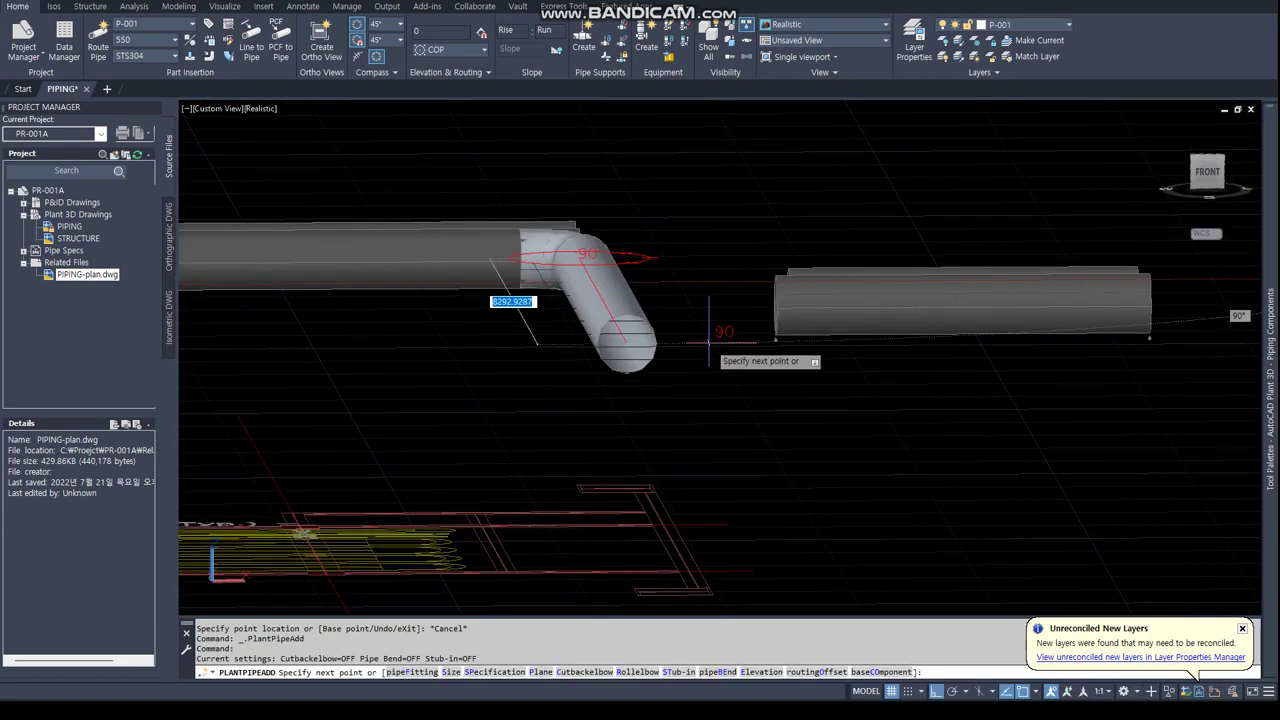
{"action": "left_click", "coordinate": [598, 260]}
{"action": "left_click", "coordinate": [778, 455]}
{"action": "key", "text": "Escape"}
{"action": "key", "text": "Escape"}
{"action": "left_click", "coordinate": [687, 362]}
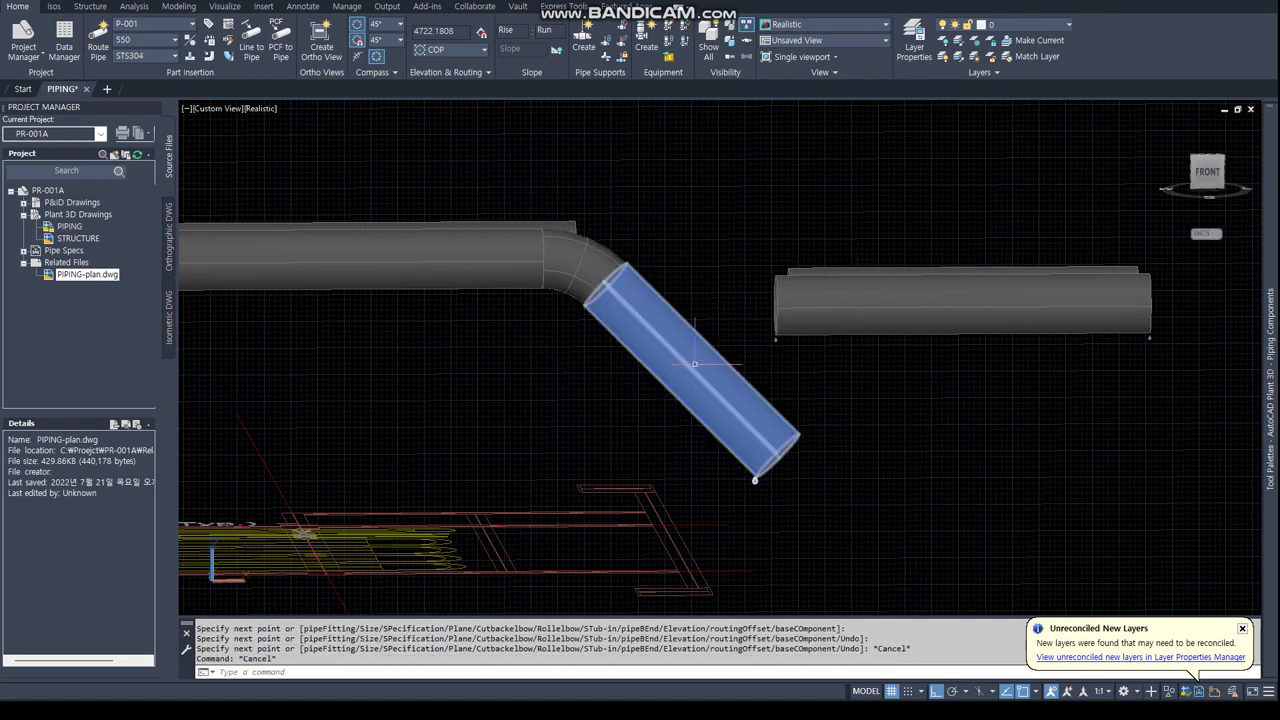
{"action": "key", "text": "Delete"}
Try autorouting a connection from the lower pipe's end, dismissing the resulting error.
{"action": "left_click", "coordinate": [960, 300]}
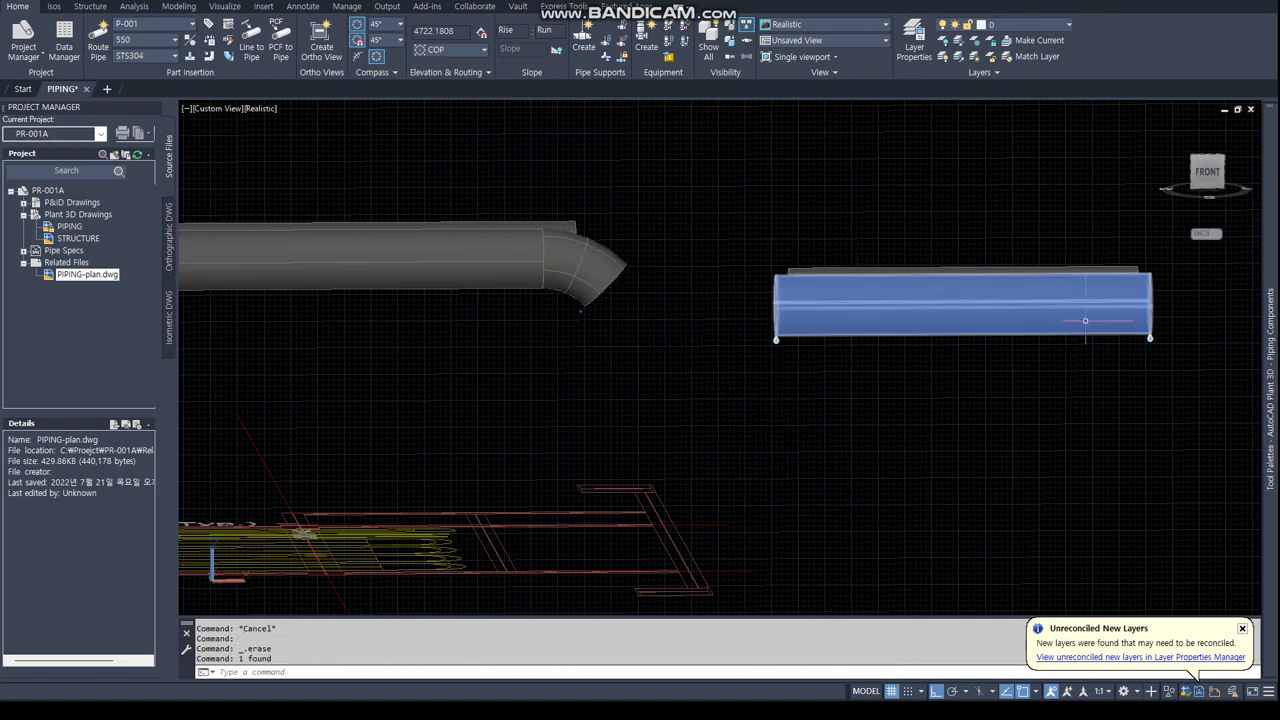
{"action": "mouse_move", "coordinate": [960, 300]}
{"action": "middle_mouse_down", "text": "shift"}
{"action": "mouse_move", "coordinate": [829, 409]}
{"action": "mouse_move", "coordinate": [1183, 495]}
{"action": "middle_mouse_up", "text": "shift"}
{"action": "left_click", "coordinate": [1107, 420]}
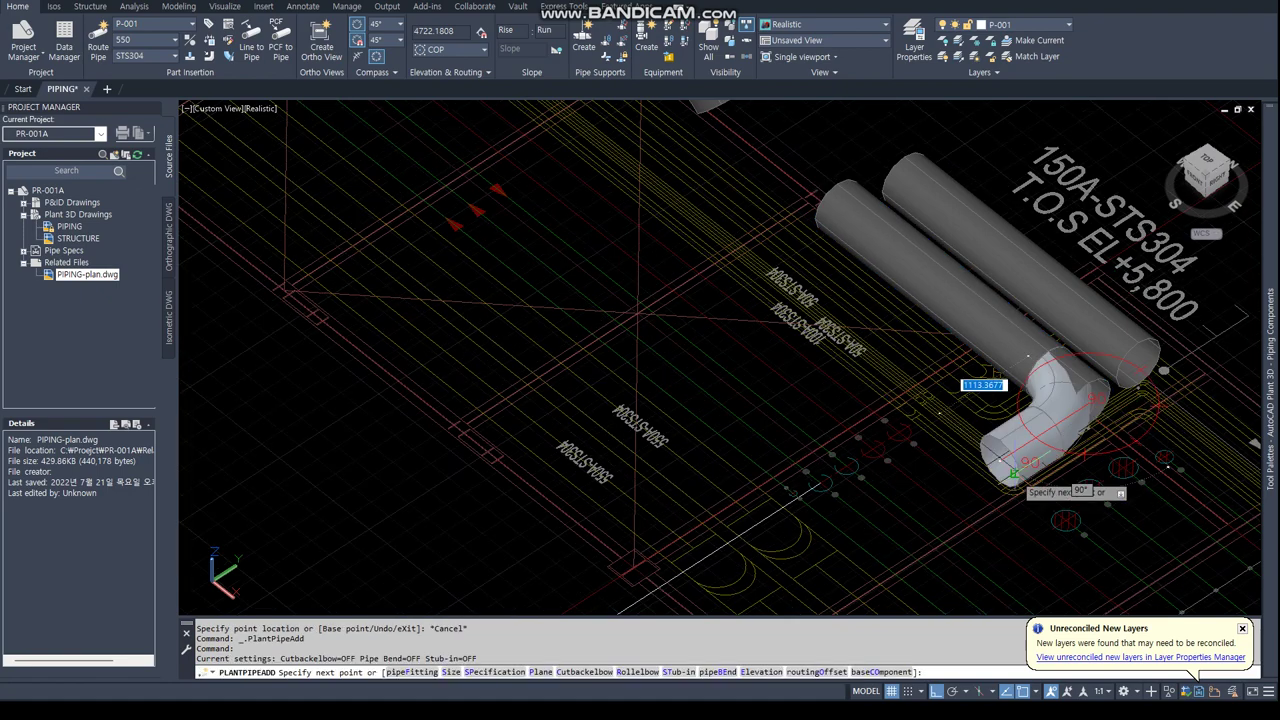
{"action": "key", "text": "Escape"}
{"action": "middle_click_drag", "start_coordinate": [830, 210], "coordinate": [970, 520]}
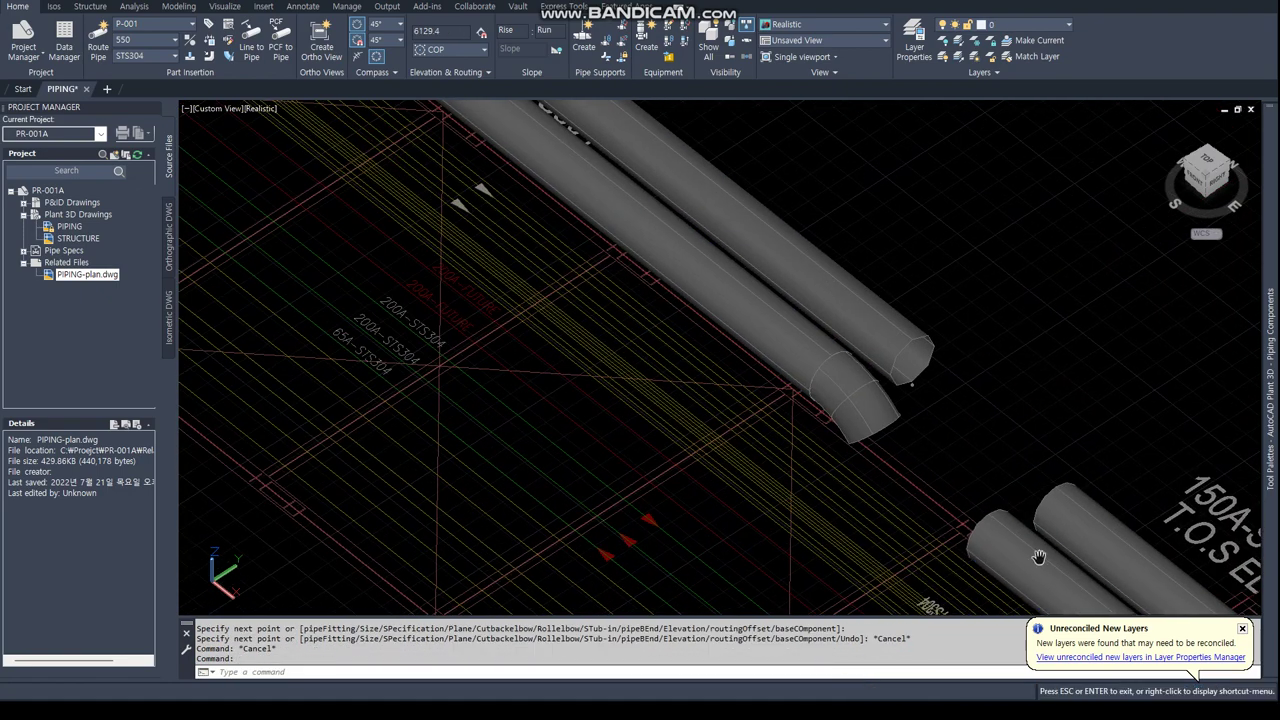
{"action": "left_click", "coordinate": [972, 520]}
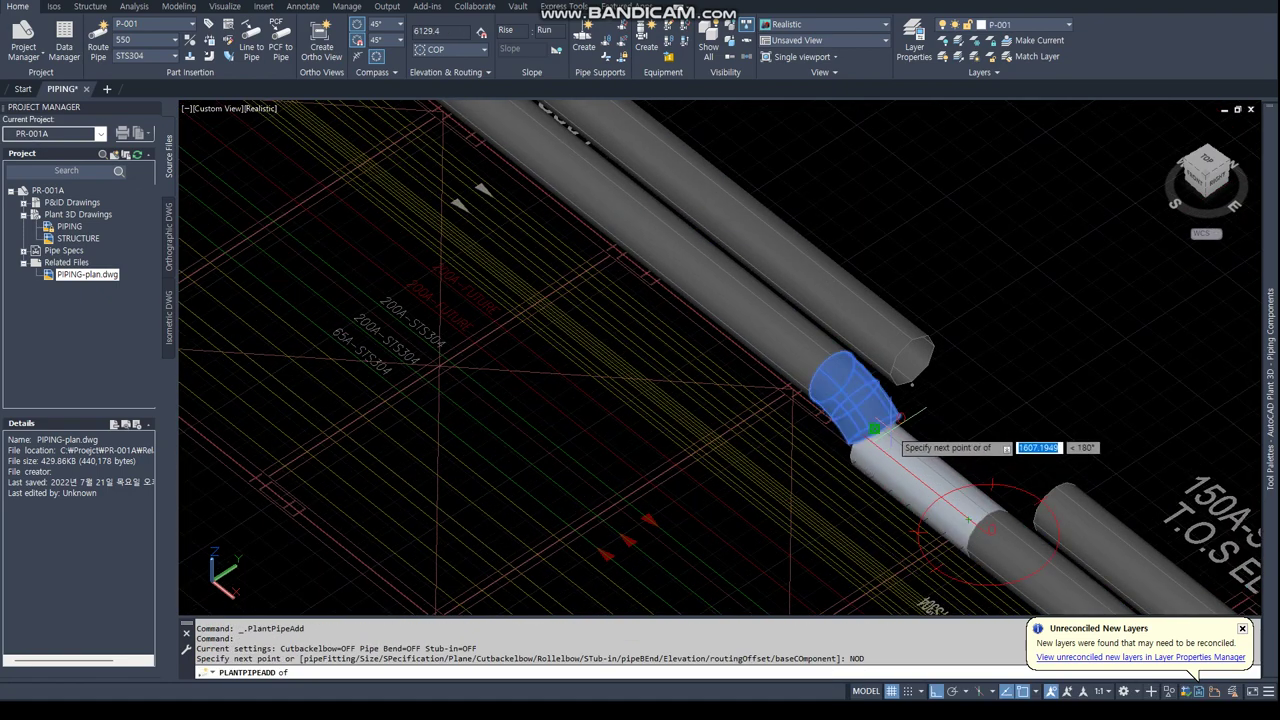
{"action": "left_click", "coordinate": [870, 435]}
{"action": "left_click", "coordinate": [757, 410]}
{"action": "key", "text": "Escape"}
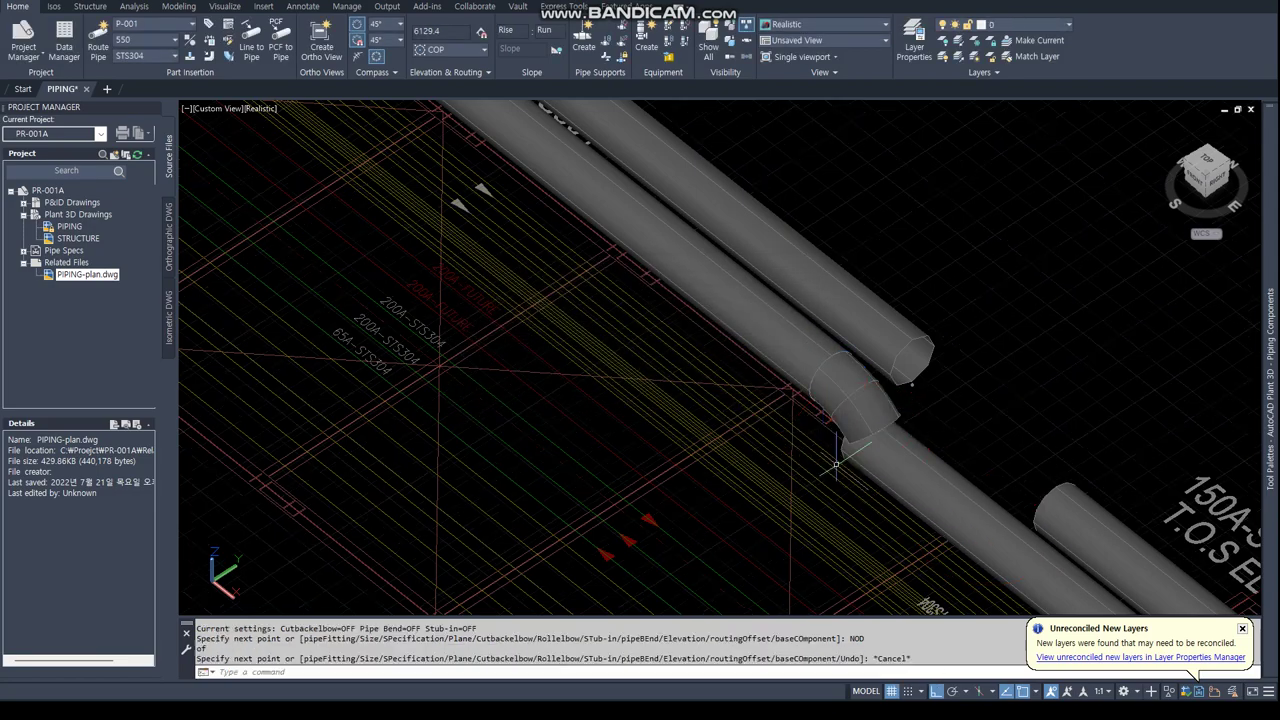
Erase the short pipe segment following the elbow.
{"action": "middle_click_drag", "start_coordinate": [792, 415], "coordinate": [773, 444], "text": "shift"}
{"action": "middle_click_drag", "start_coordinate": [899, 449], "coordinate": [823, 337], "text": "shift"}
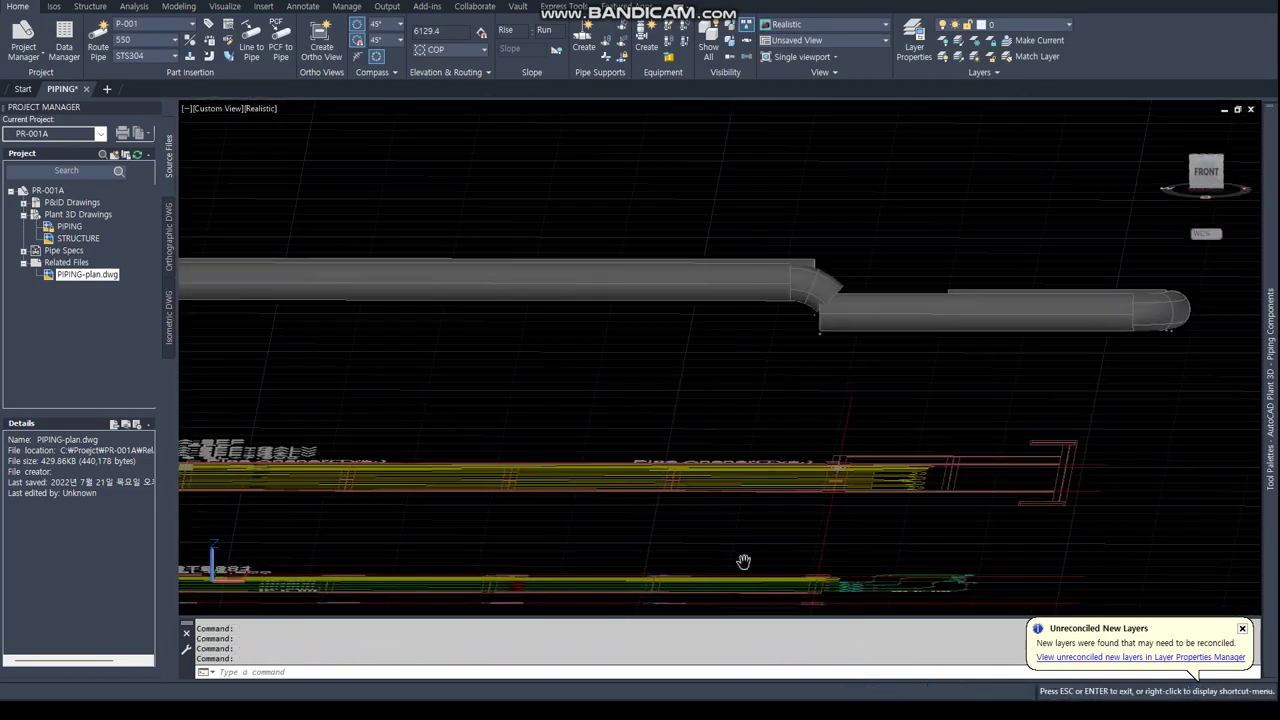
{"action": "left_click", "coordinate": [855, 316]}
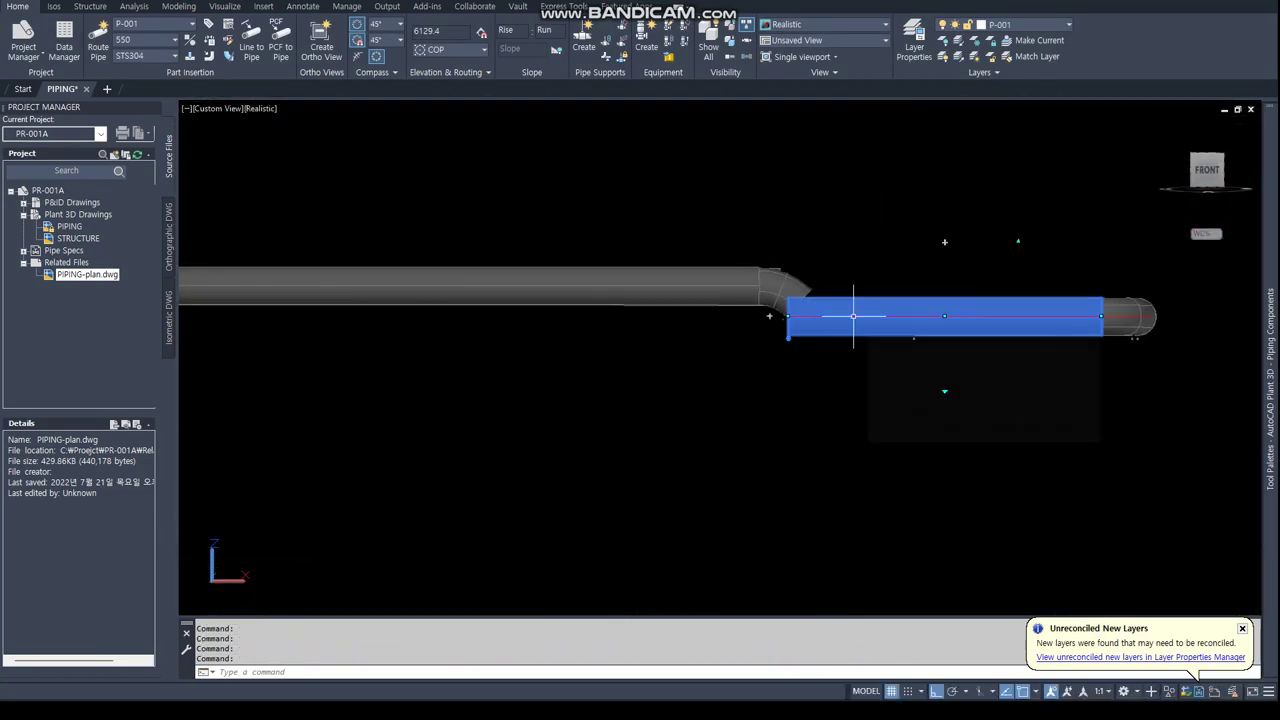
{"action": "key", "text": "Delete"}
Route from the elbow's open end at a free angle with Ortho turned off.
{"action": "mouse_move", "coordinate": [840, 320]}
{"action": "middle_mouse_down", "text": "shift"}
{"action": "mouse_move", "coordinate": [815, 300]}
{"action": "mouse_move", "coordinate": [866, 316]}
{"action": "middle_mouse_up", "text": "shift"}
{"action": "left_click", "coordinate": [812, 295]}
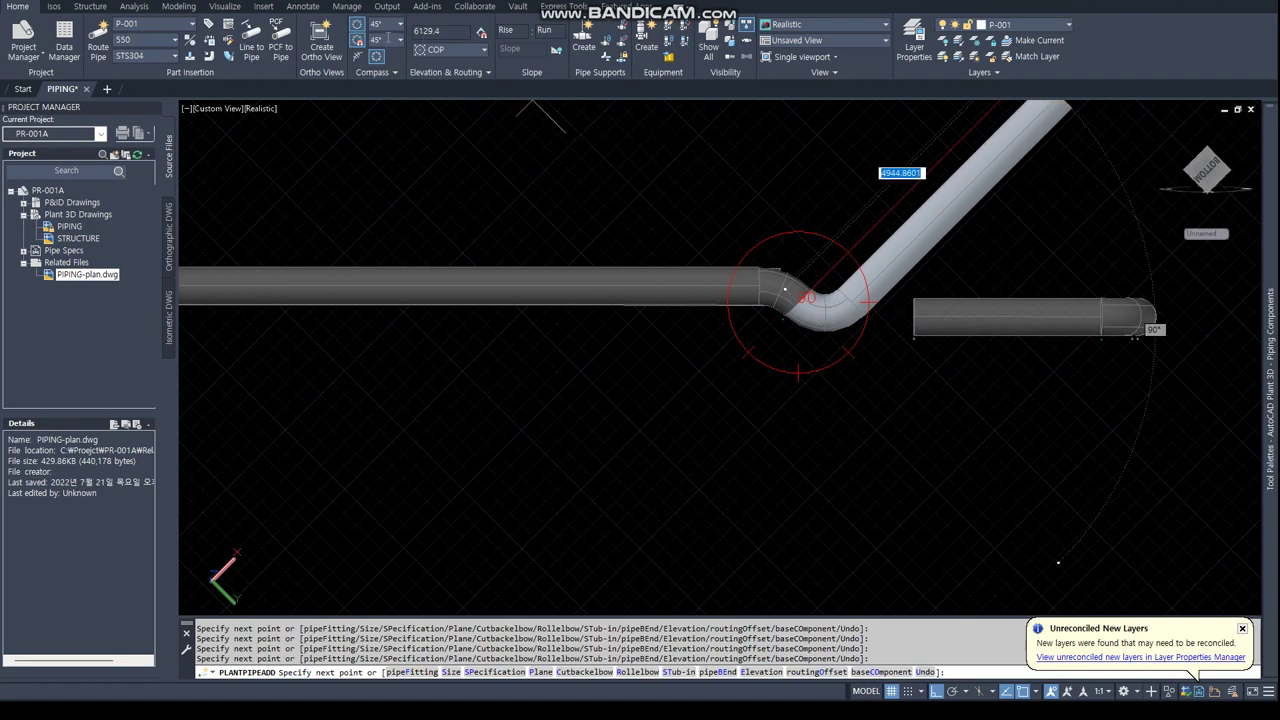
{"action": "scroll", "coordinate": [865, 316], "scroll_direction": "up", "scroll_amount": 5}
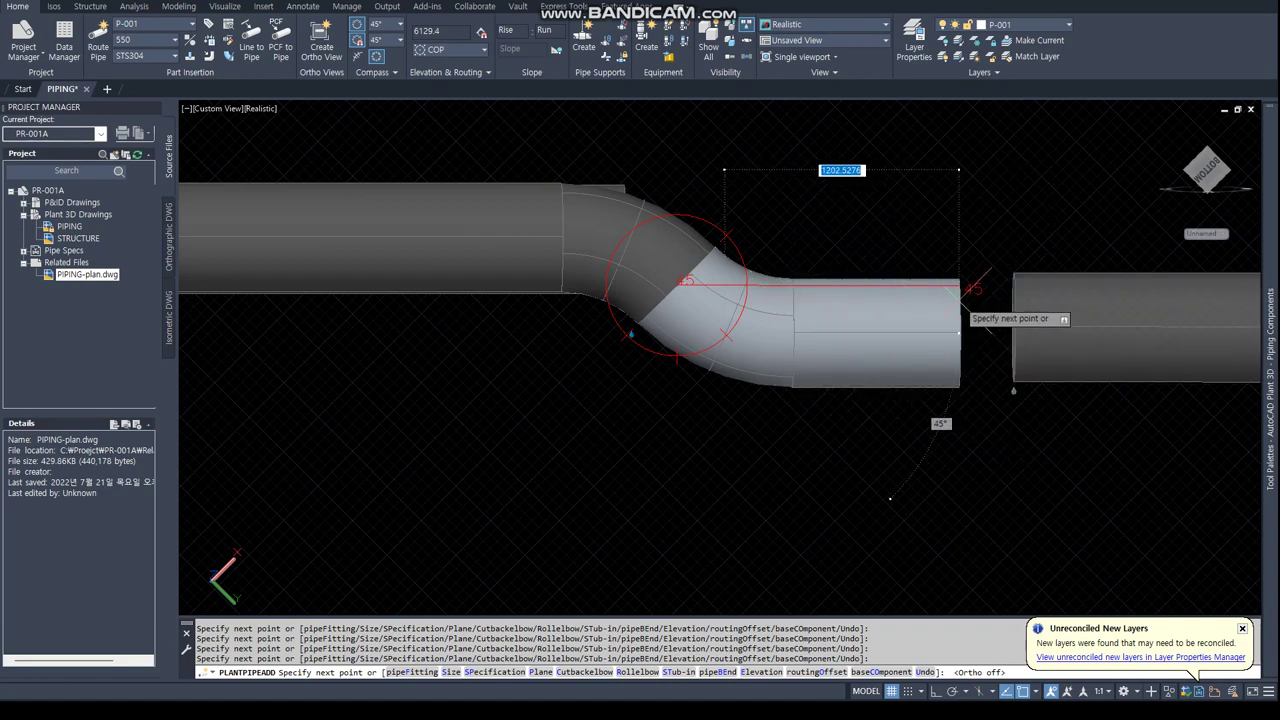
{"action": "key", "text": "F8"}
{"action": "key", "text": "Escape"}
{"action": "mouse_move", "coordinate": [900, 333]}
{"action": "middle_mouse_down", "text": "shift"}
{"action": "mouse_move", "coordinate": [855, 328]}
{"action": "mouse_move", "coordinate": [843, 290]}
{"action": "middle_mouse_up", "text": "shift"}
Delete the component at the pipe's end and continue routing from the open end.
{"action": "left_click", "coordinate": [838, 292]}
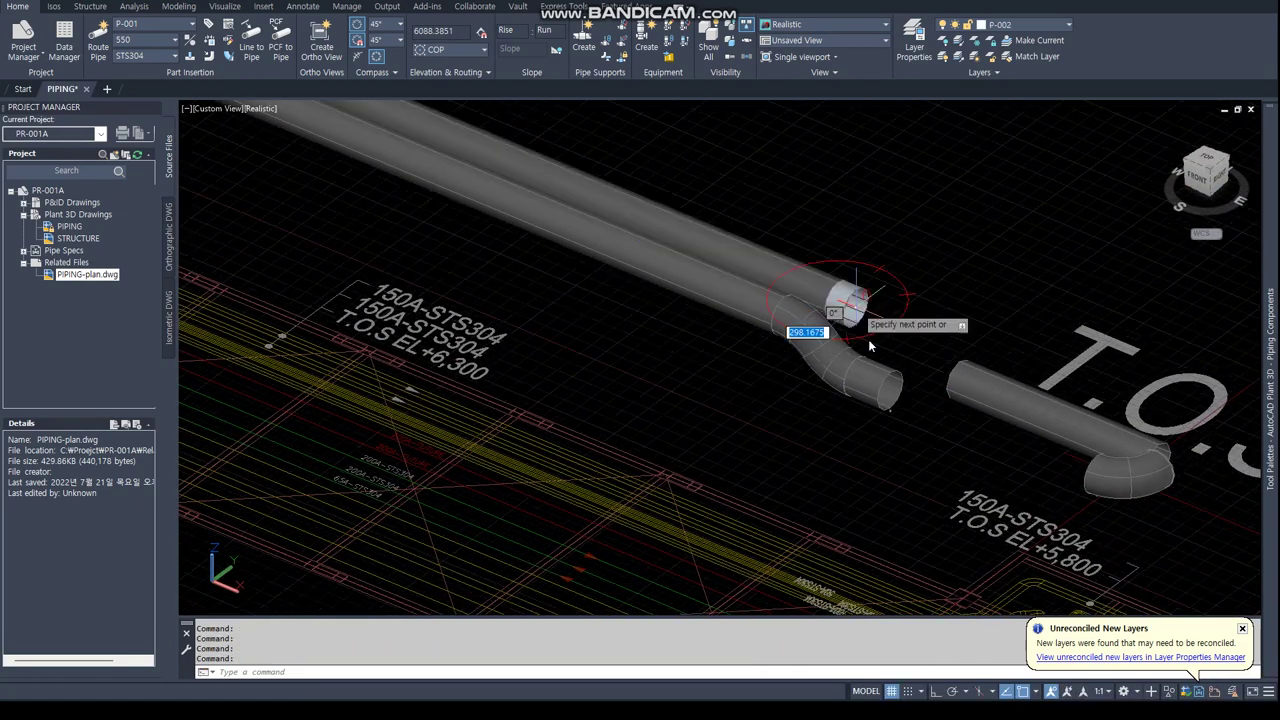
{"action": "key", "text": "Escape"}
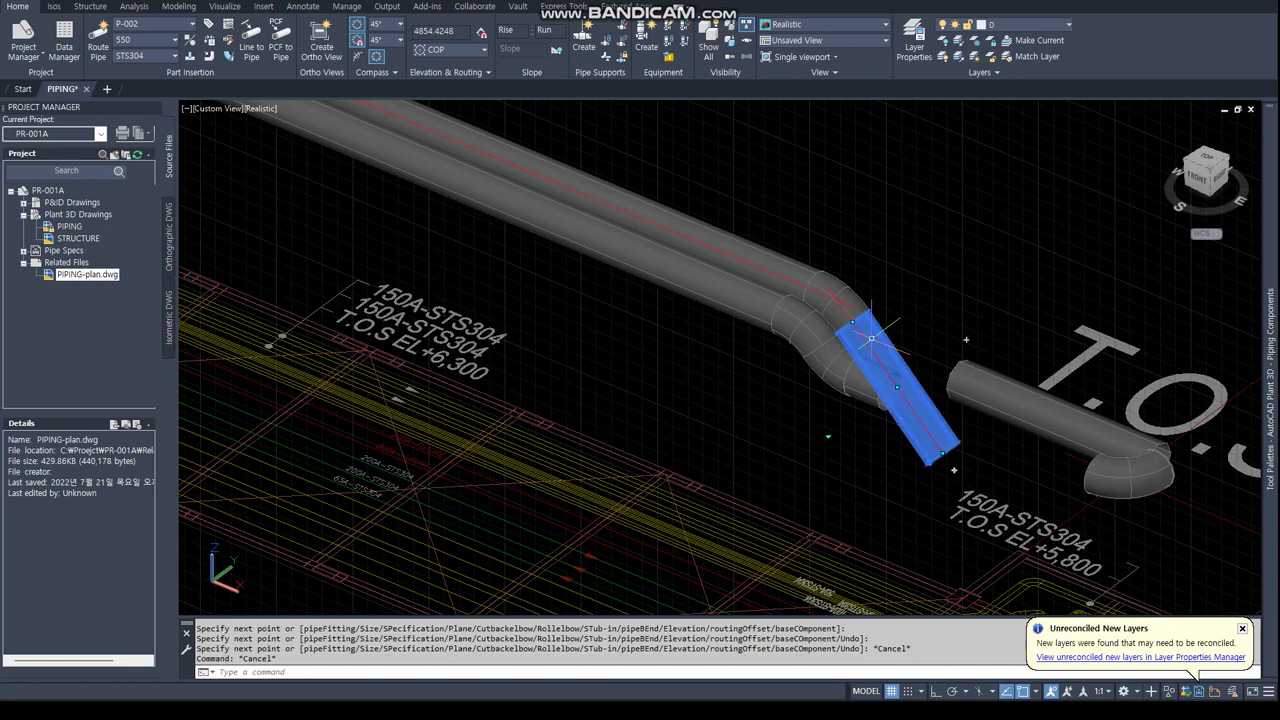
{"action": "left_click", "coordinate": [866, 328]}
{"action": "key", "text": "Delete"}
{"action": "left_click", "coordinate": [870, 313]}
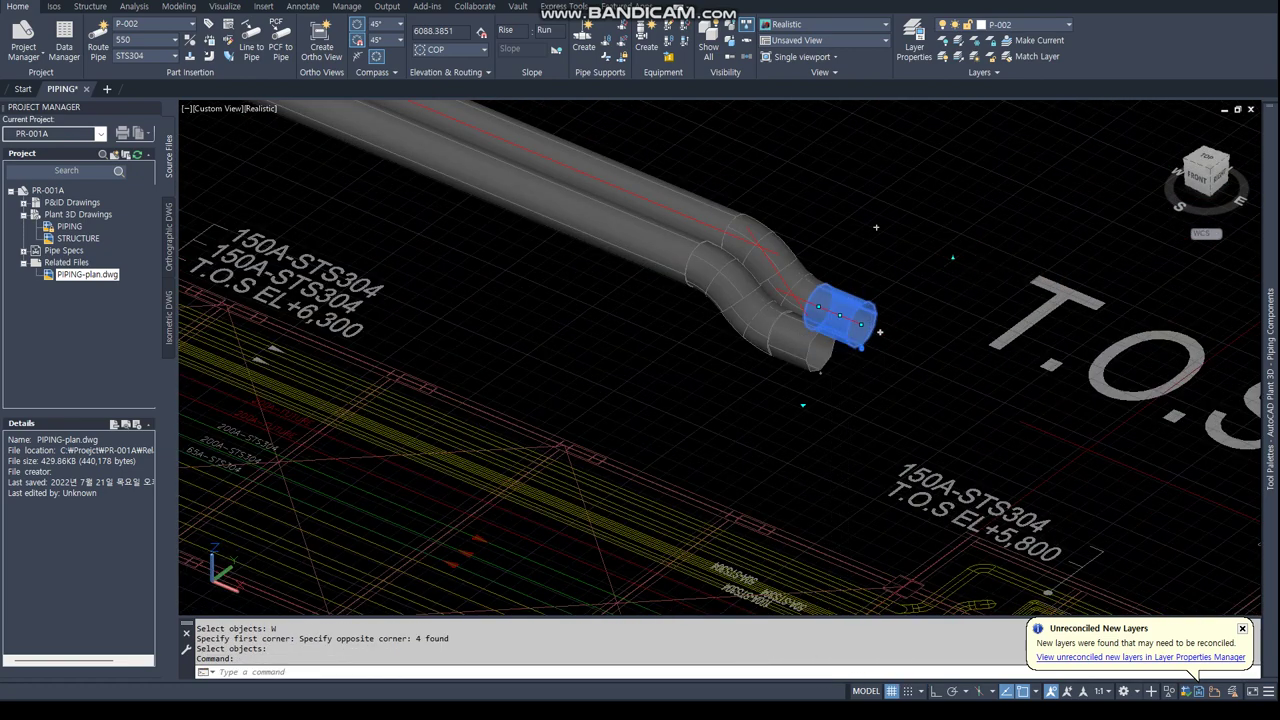
{"action": "left_click", "coordinate": [869, 313]}
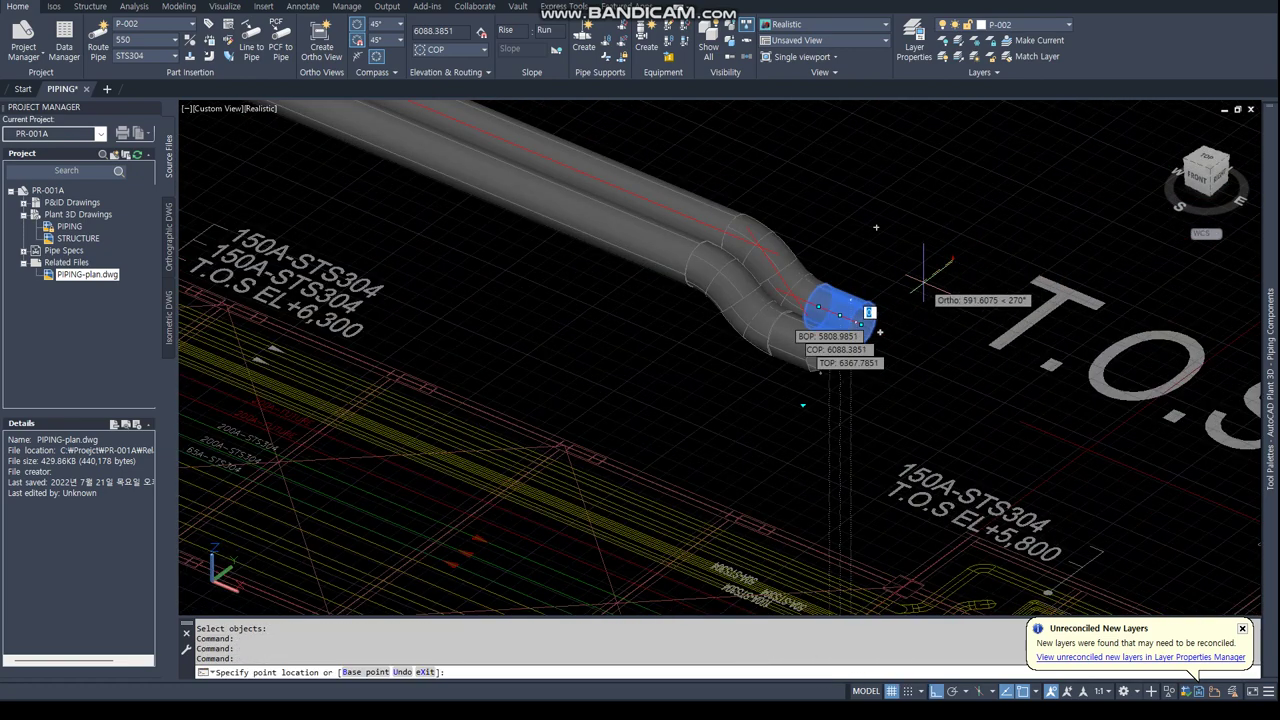
{"action": "key", "text": "Escape"}
Switch to a top-down PLAN view framing the rack piping area.
{"action": "scroll", "coordinate": [908, 310], "scroll_direction": "down", "scroll_amount": 3}
{"action": "scroll", "coordinate": [851, 441], "scroll_direction": "up", "scroll_amount": 4}
{"action": "scroll", "coordinate": [851, 441], "scroll_direction": "up", "scroll_amount": 2}
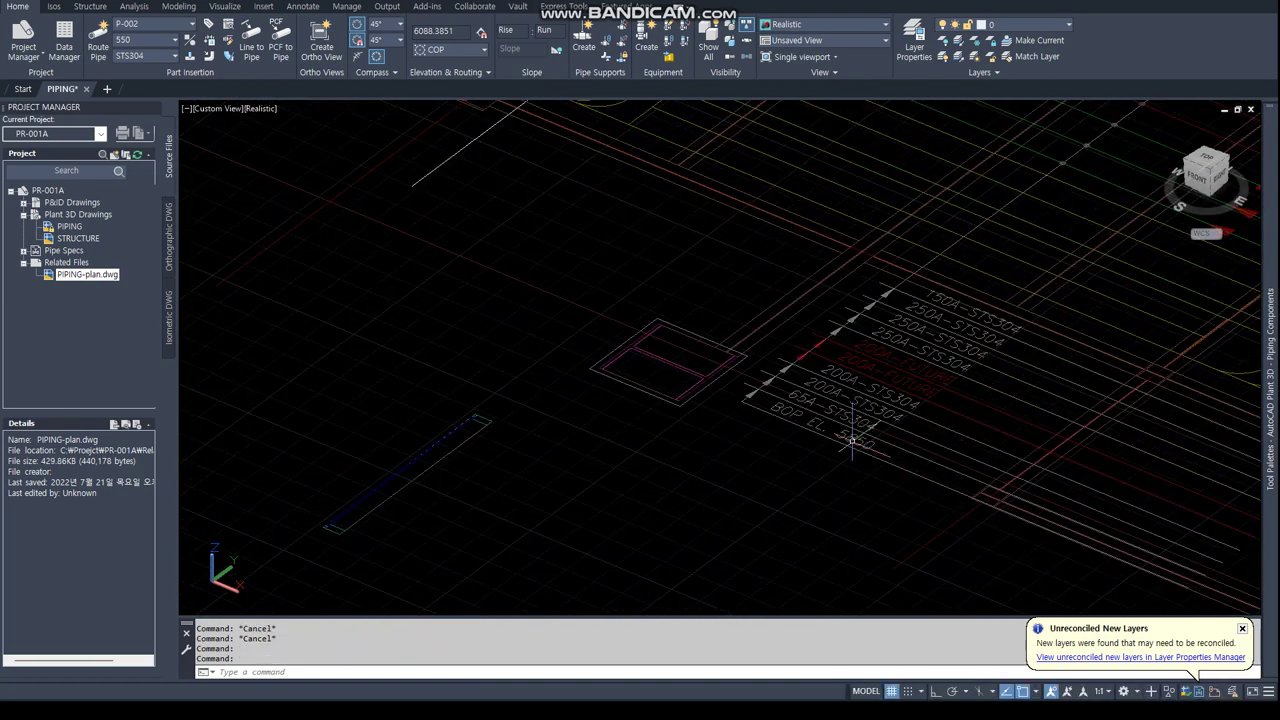
{"action": "scroll", "coordinate": [866, 444], "scroll_direction": "down", "scroll_amount": 2}
{"action": "type", "text": "plan"}
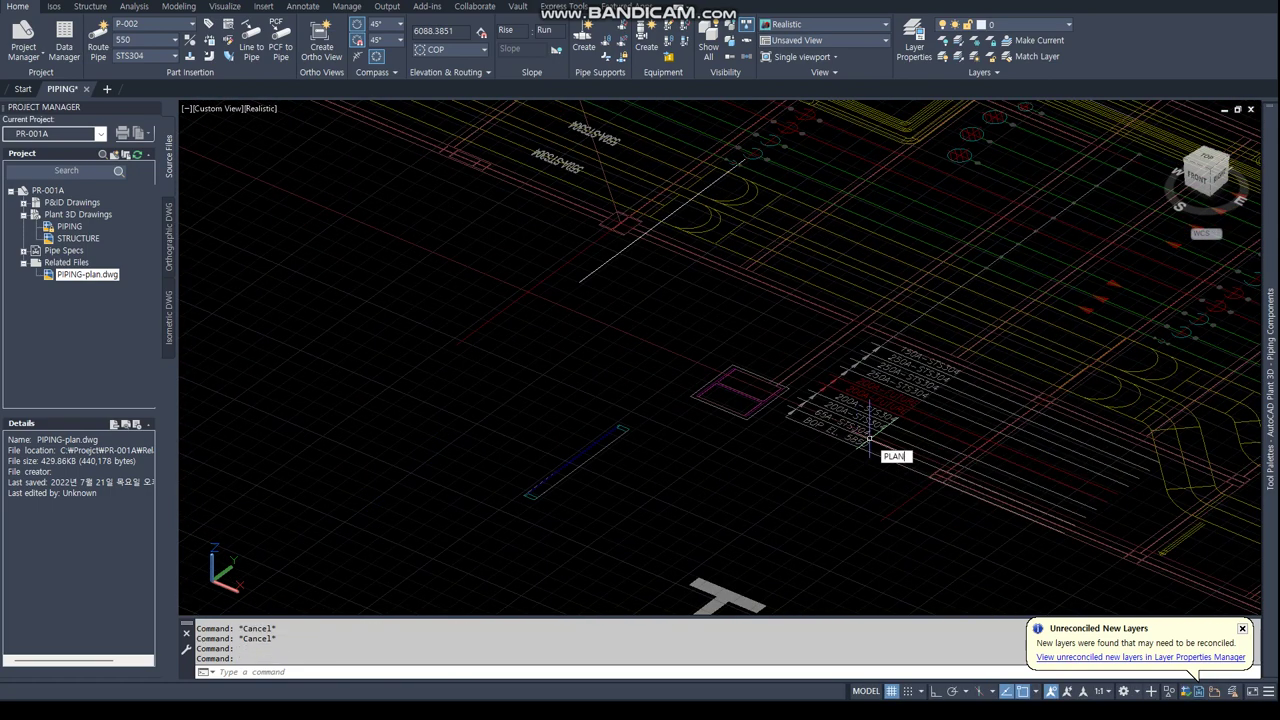
{"action": "key", "text": "Return"}
{"action": "key", "text": "Return"}
{"action": "middle_click_drag", "start_coordinate": [1142, 470], "coordinate": [340, 285]}
{"action": "scroll", "coordinate": [340, 285], "scroll_direction": "up", "scroll_amount": 3}
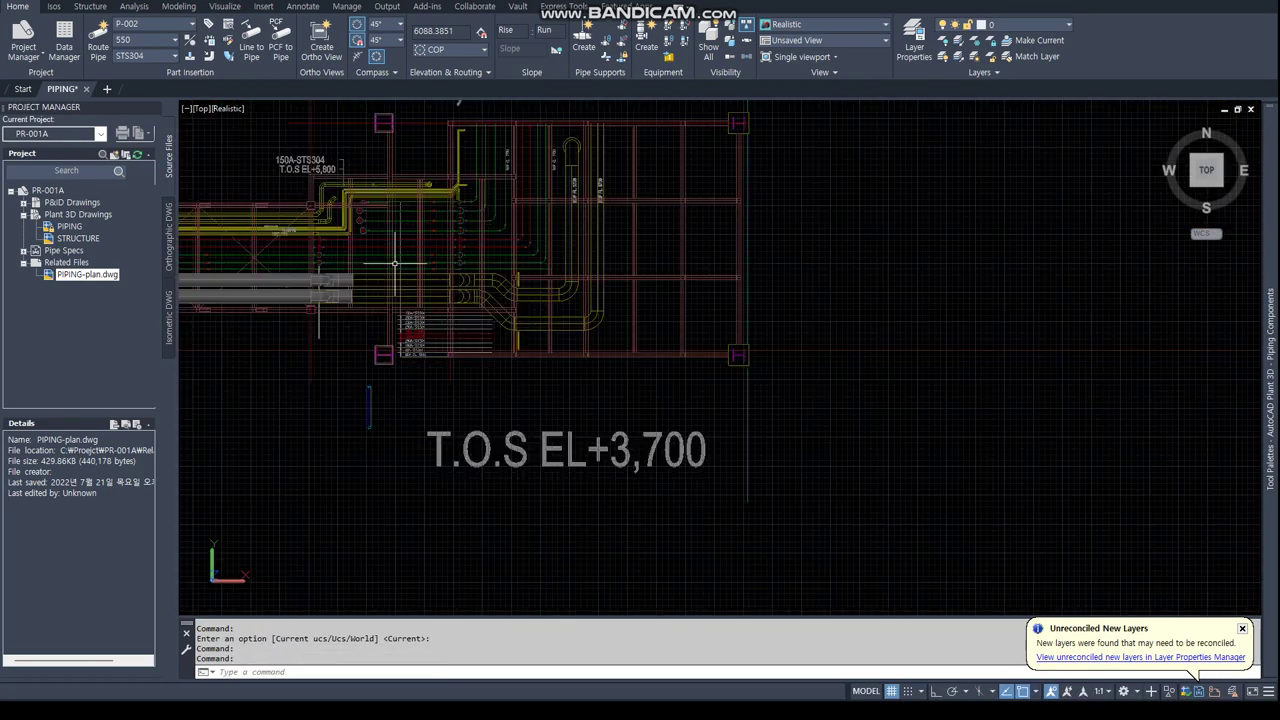
{"action": "scroll", "coordinate": [331, 273], "scroll_direction": "up", "scroll_amount": 2}
Route a pipe from the pipe end with a PER snap, then tilt into 3D.
{"action": "left_click", "coordinate": [303, 298]}
{"action": "scroll", "coordinate": [530, 300], "scroll_direction": "up", "scroll_amount": 2}
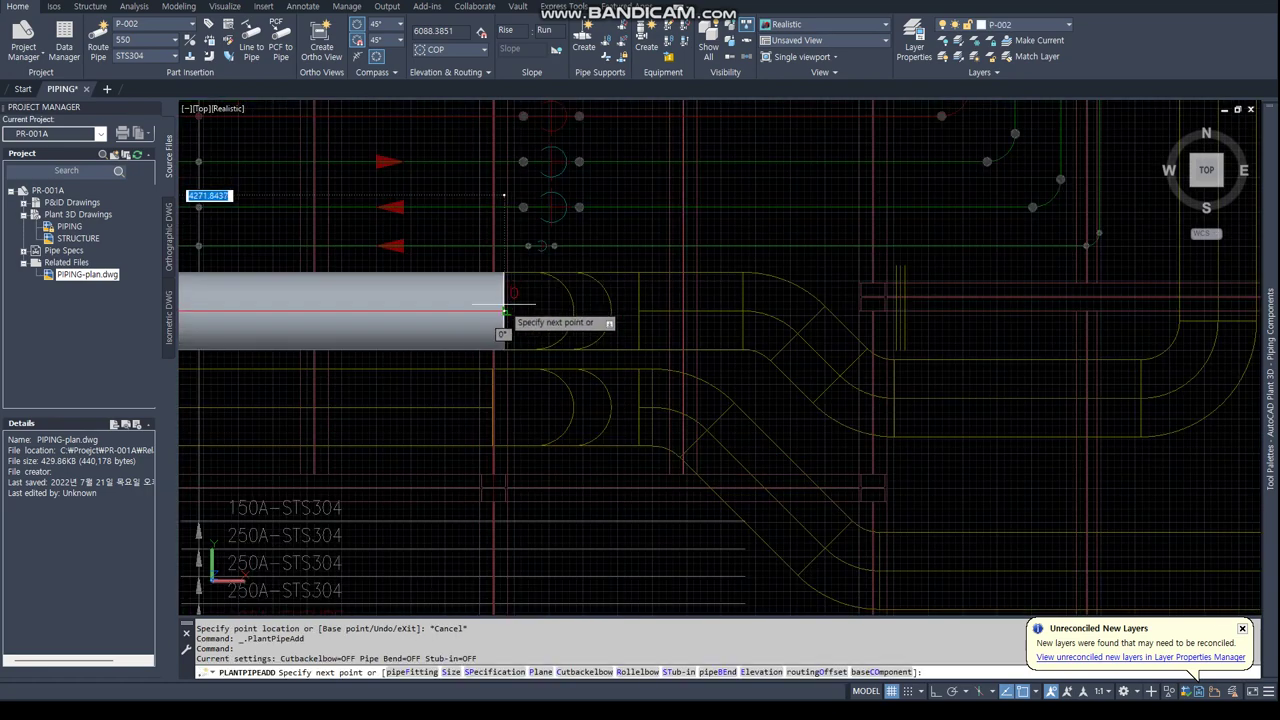
{"action": "type", "text": "per"}
{"action": "key", "text": "Return"}
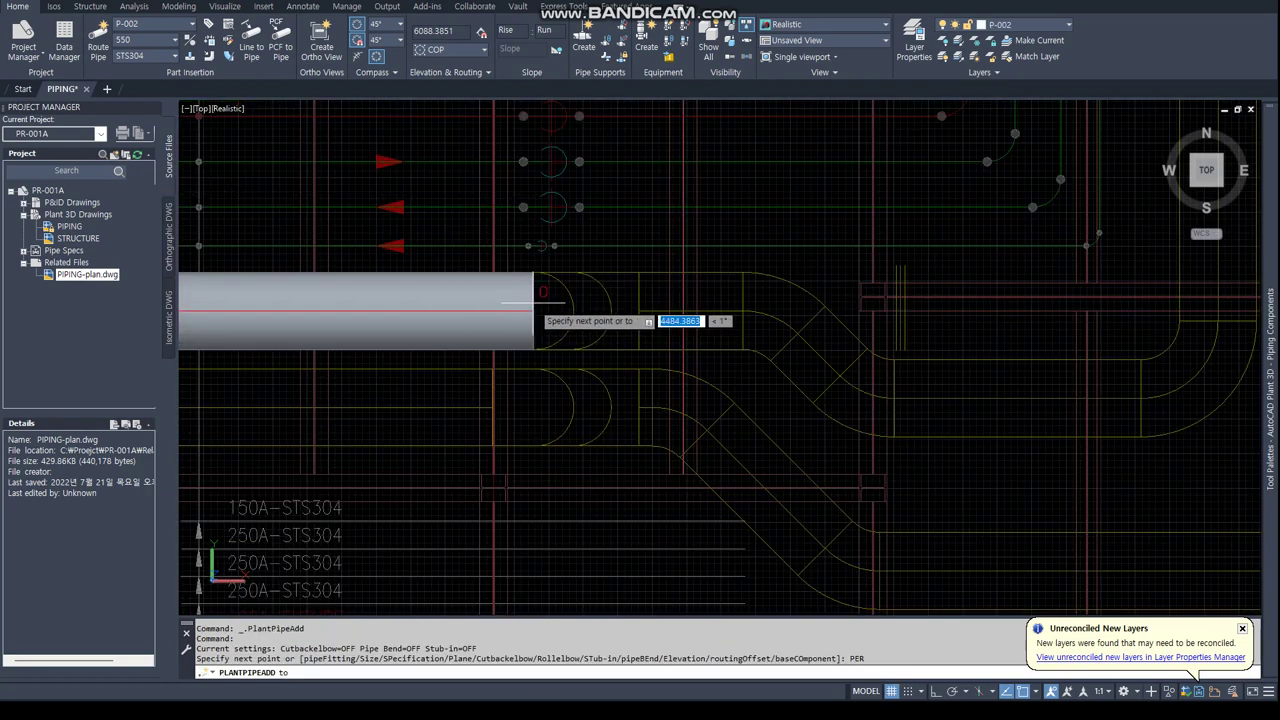
{"action": "scroll", "coordinate": [500, 218], "scroll_direction": "up", "scroll_amount": 3}
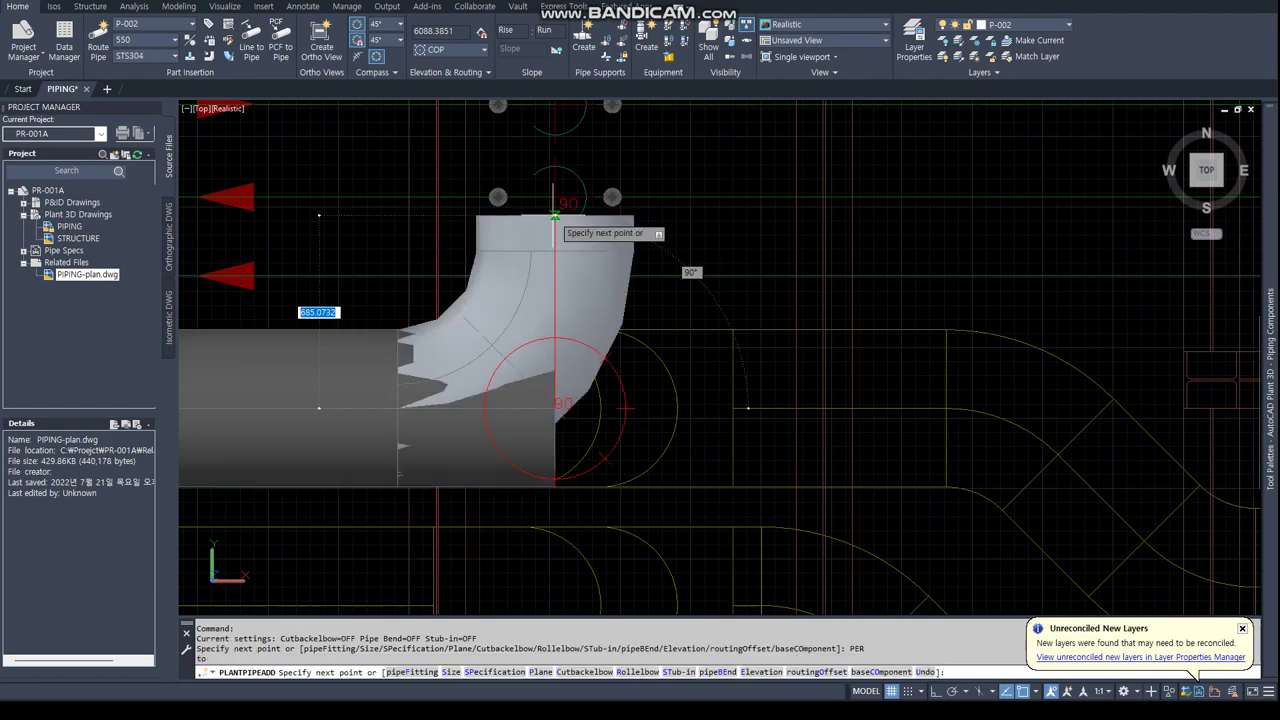
{"action": "key", "text": "Escape"}
{"action": "scroll", "coordinate": [597, 301], "scroll_direction": "down", "scroll_amount": 5}
{"action": "middle_click_drag", "start_coordinate": [608, 428], "coordinate": [580, 228], "text": "shift"}
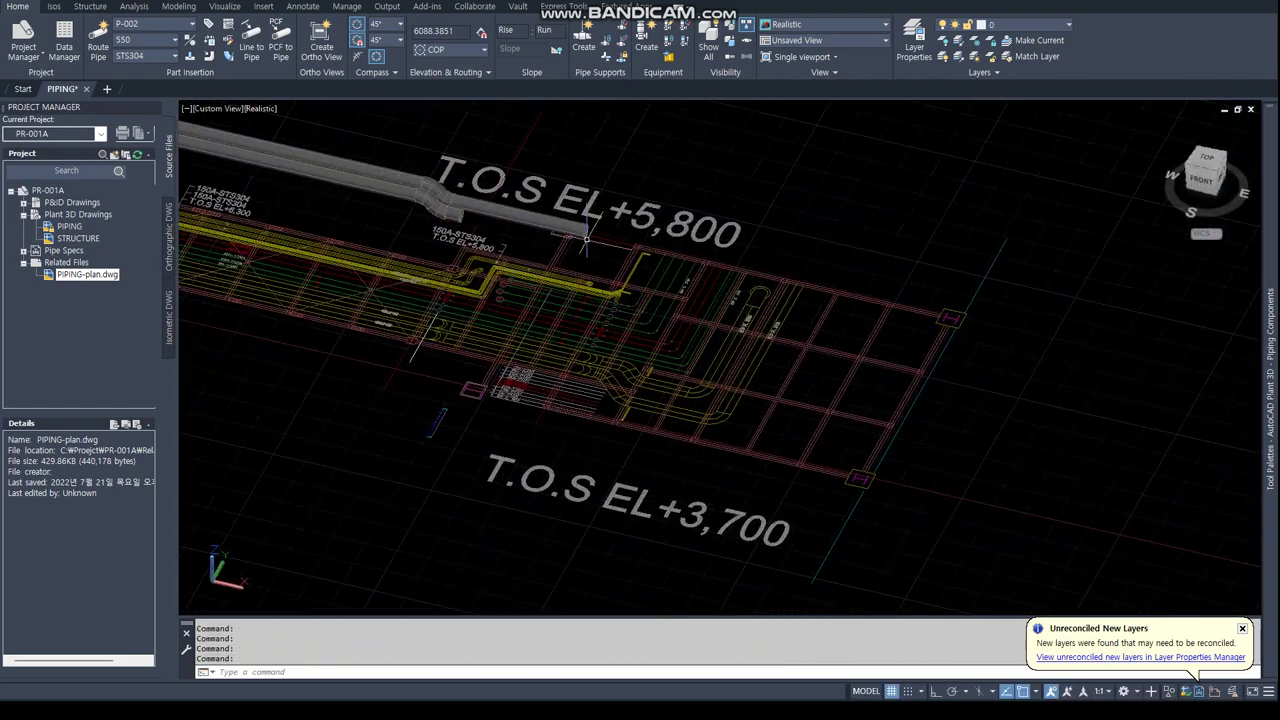
Add a 45° elbow at the pipe's end, then delete that elbow piece again.
{"action": "left_click", "coordinate": [580, 224]}
{"action": "scroll", "coordinate": [580, 228], "scroll_direction": "up", "scroll_amount": 3}
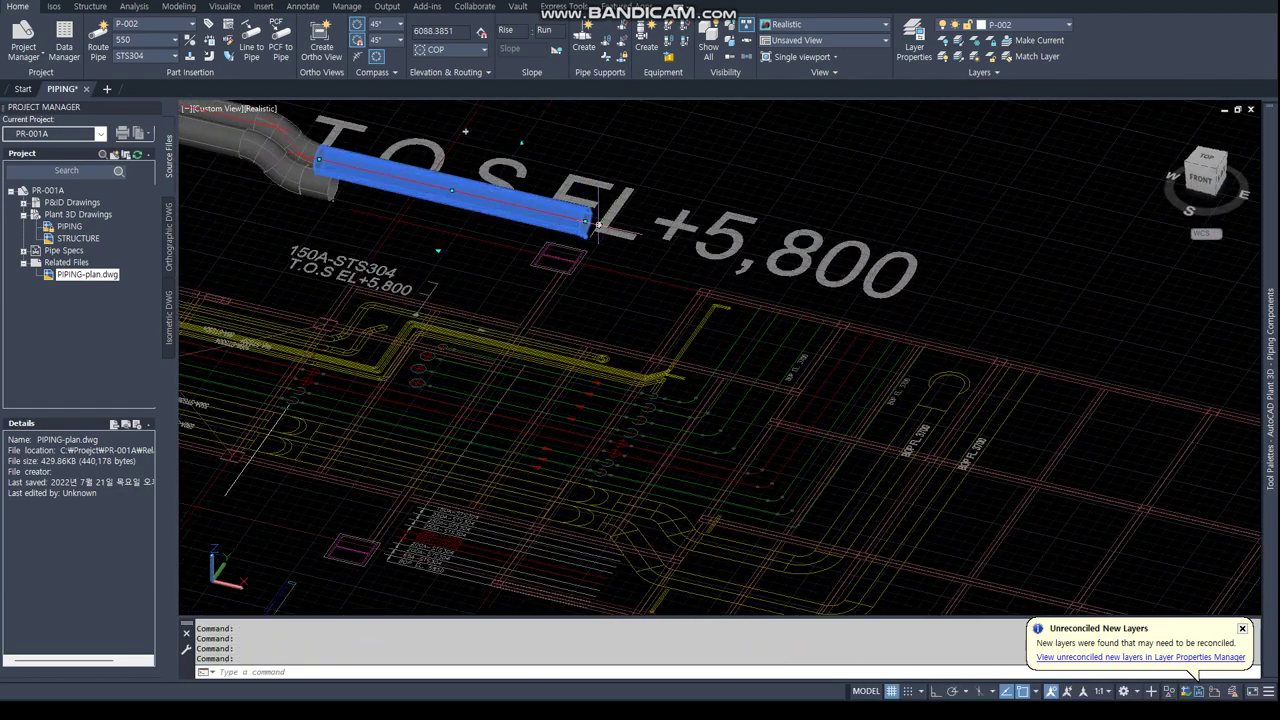
{"action": "left_click", "coordinate": [597, 225]}
{"action": "left_click", "coordinate": [642, 292]}
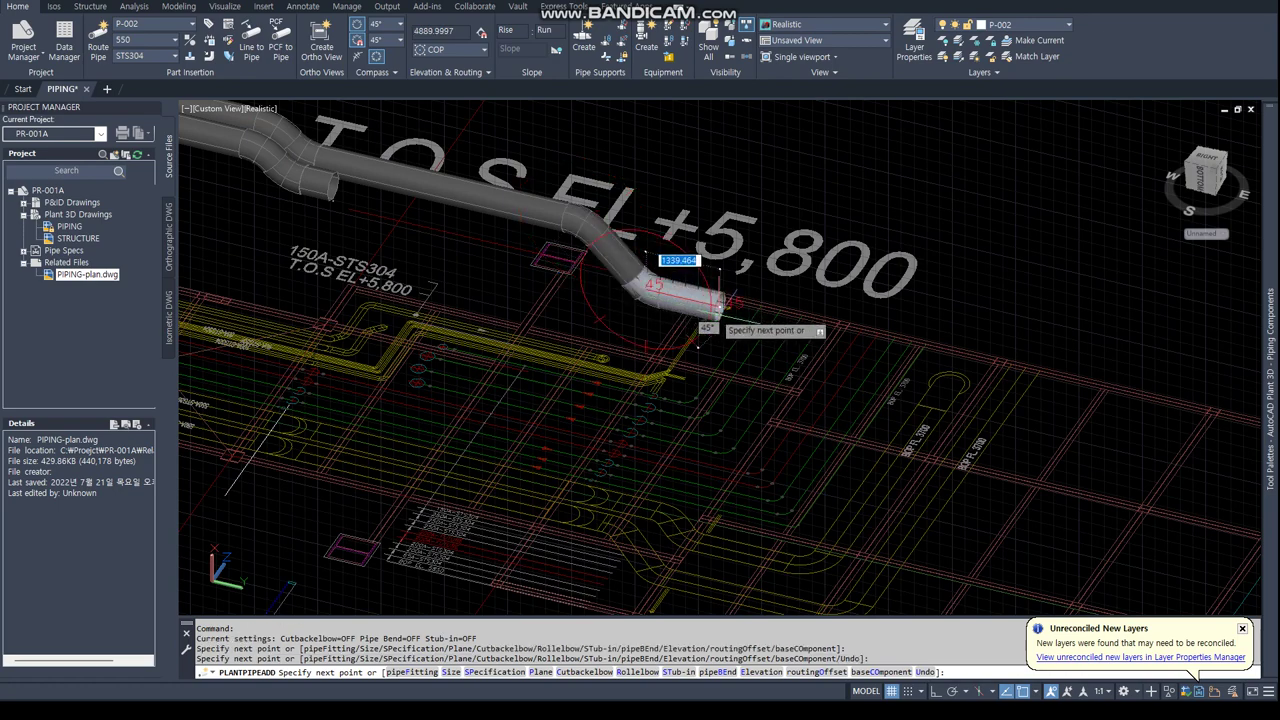
{"action": "key", "text": "Escape"}
{"action": "left_click", "coordinate": [643, 290]}
{"action": "key", "text": "Delete"}
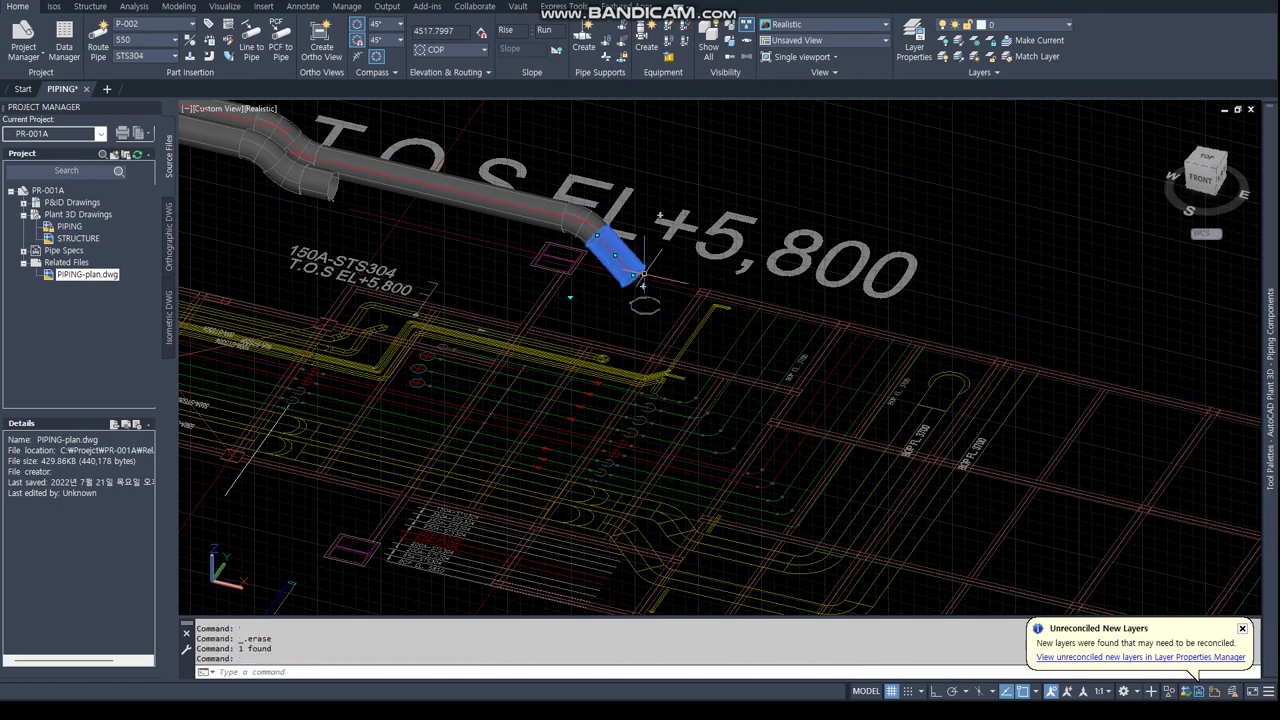
{"action": "left_click", "coordinate": [643, 290]}
{"action": "key", "text": "Escape"}
Erase the leftover pipe piece and the straight segment after the bend.
{"action": "type", "text": "E"}
{"action": "key", "text": "Return"}
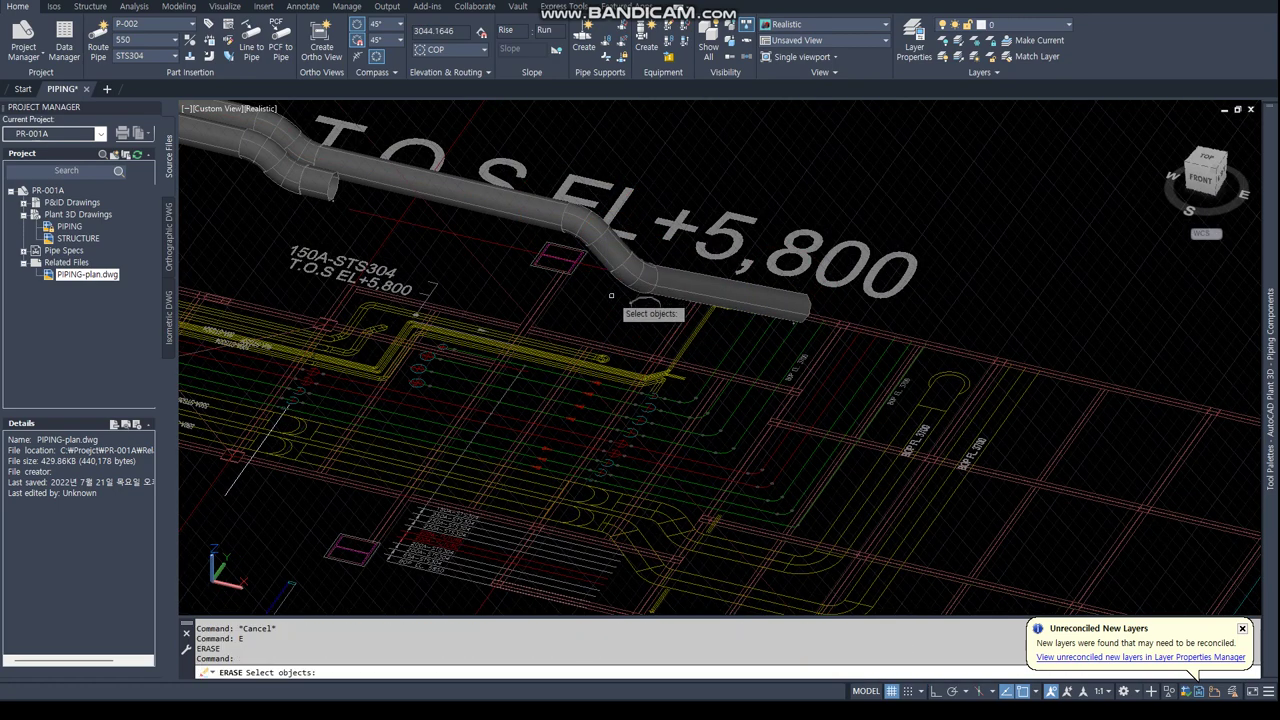
{"action": "scroll", "coordinate": [672, 312], "scroll_direction": "up", "scroll_amount": 3}
{"action": "left_click_drag", "start_coordinate": [672, 312], "coordinate": [690, 330]}
{"action": "scroll", "coordinate": [672, 312], "scroll_direction": "down", "scroll_amount": 3}
{"action": "key", "text": "Return"}
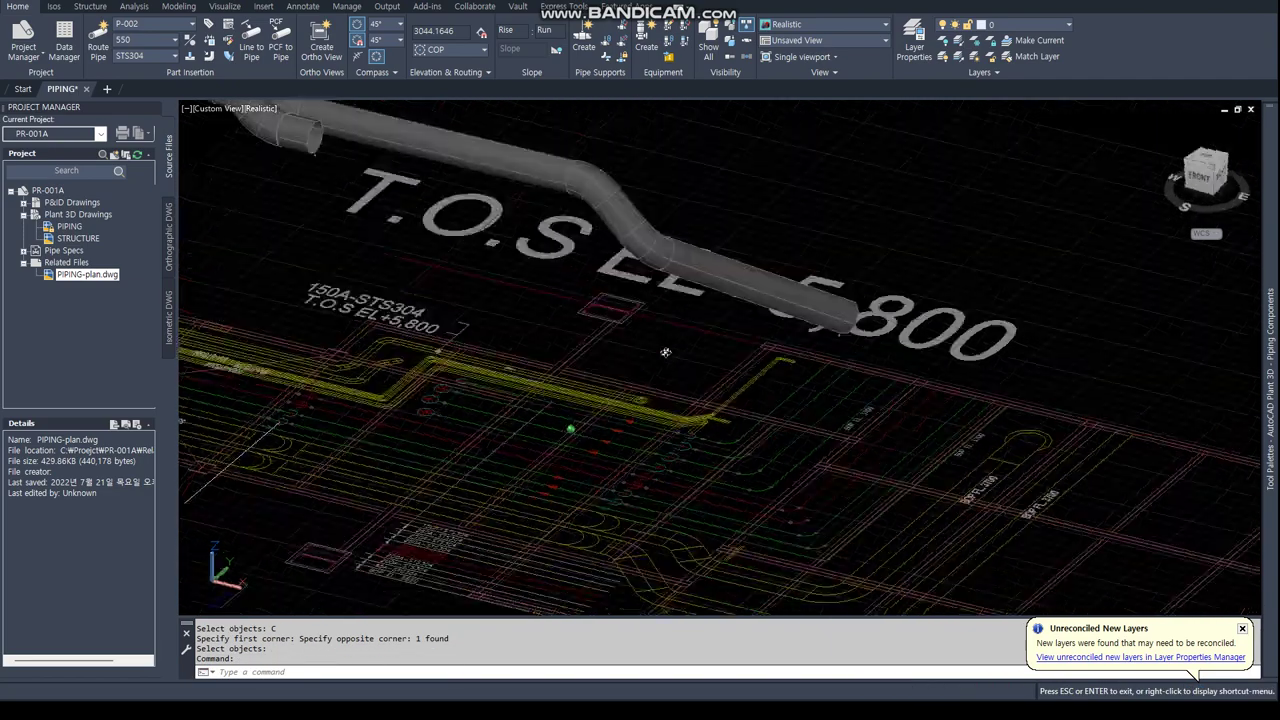
{"action": "left_click", "coordinate": [688, 245]}
{"action": "key", "text": "Delete"}
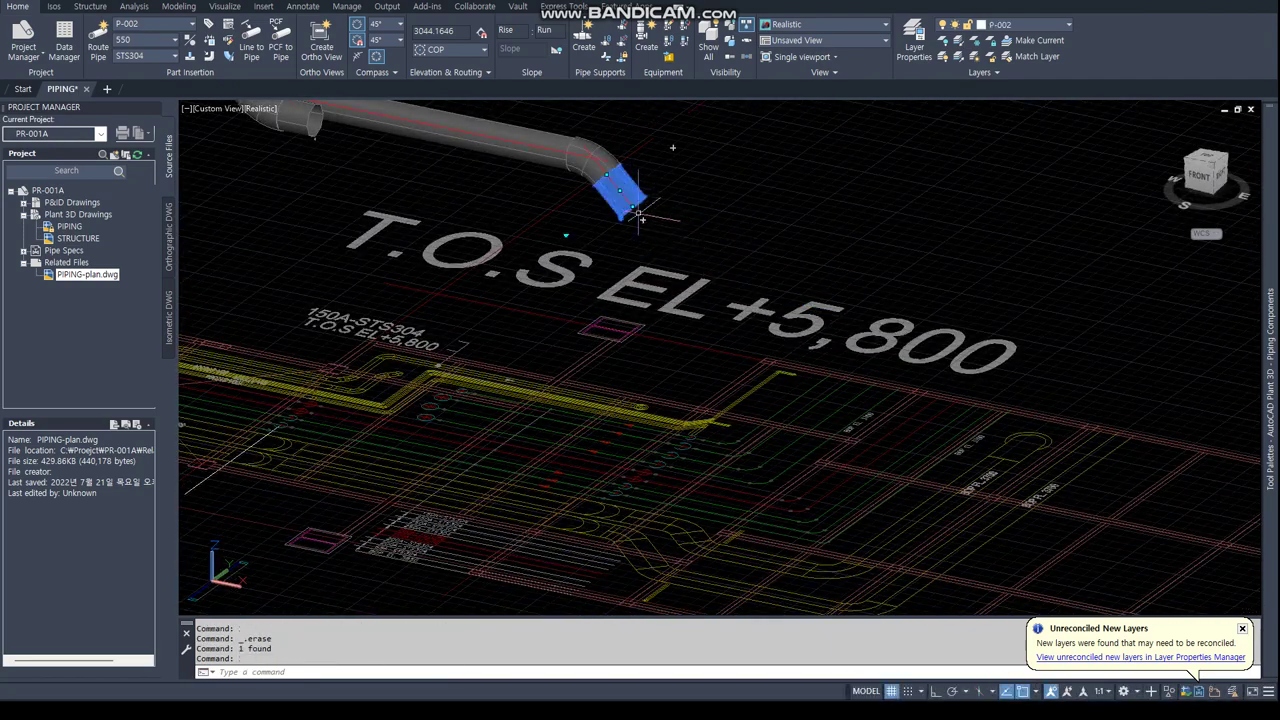
Route a new pipe segment from the elbow's open end.
{"action": "left_click", "coordinate": [638, 213]}
{"action": "middle_click_drag", "start_coordinate": [745, 265], "coordinate": [762, 235], "text": "shift"}
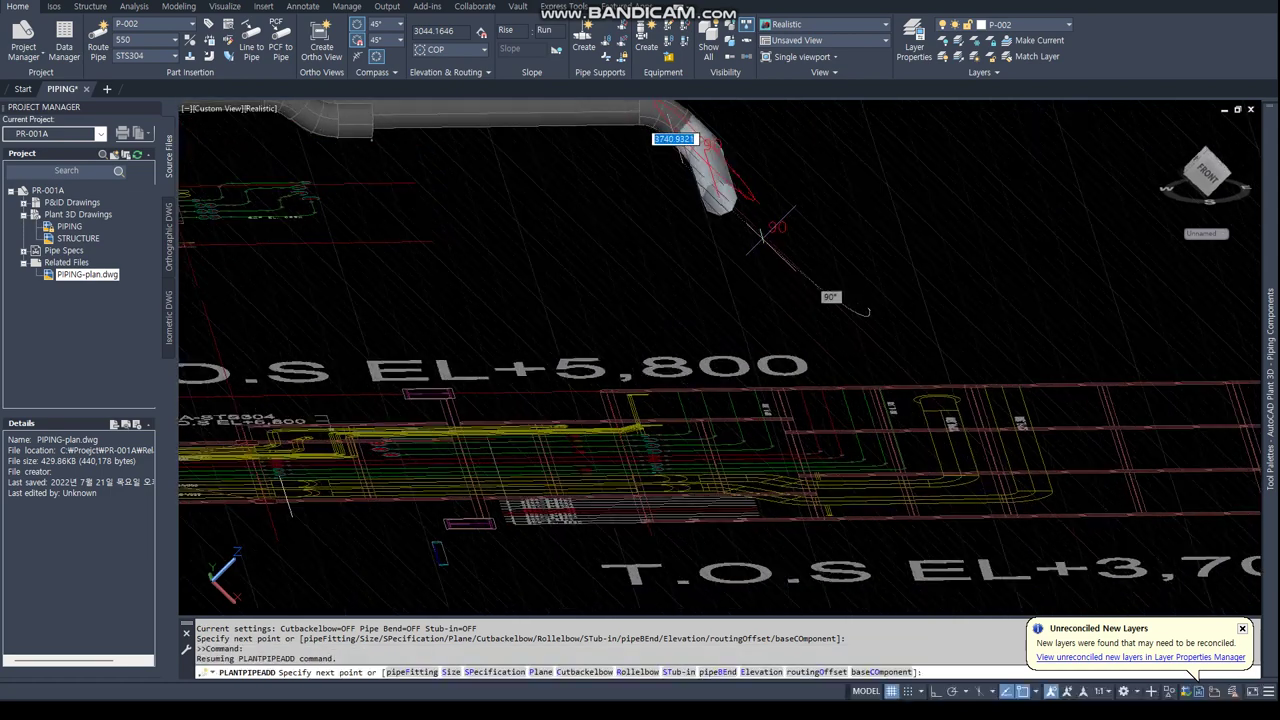
{"action": "left_click", "coordinate": [762, 235]}
{"action": "middle_click_drag", "start_coordinate": [831, 203], "coordinate": [738, 343], "text": "shift"}
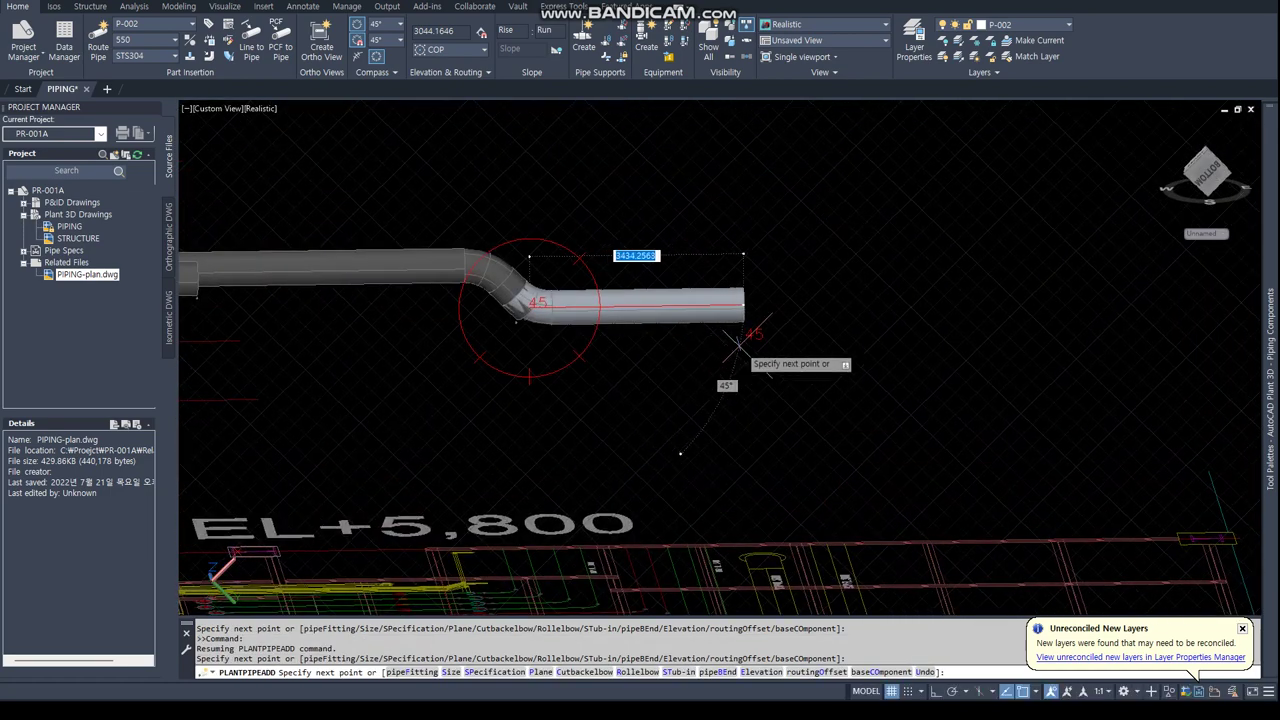
{"action": "key", "text": "Escape"}
{"action": "scroll", "coordinate": [657, 286], "scroll_direction": "down", "scroll_amount": 5}
{"action": "middle_click_drag", "start_coordinate": [657, 300], "coordinate": [672, 463], "text": "shift"}
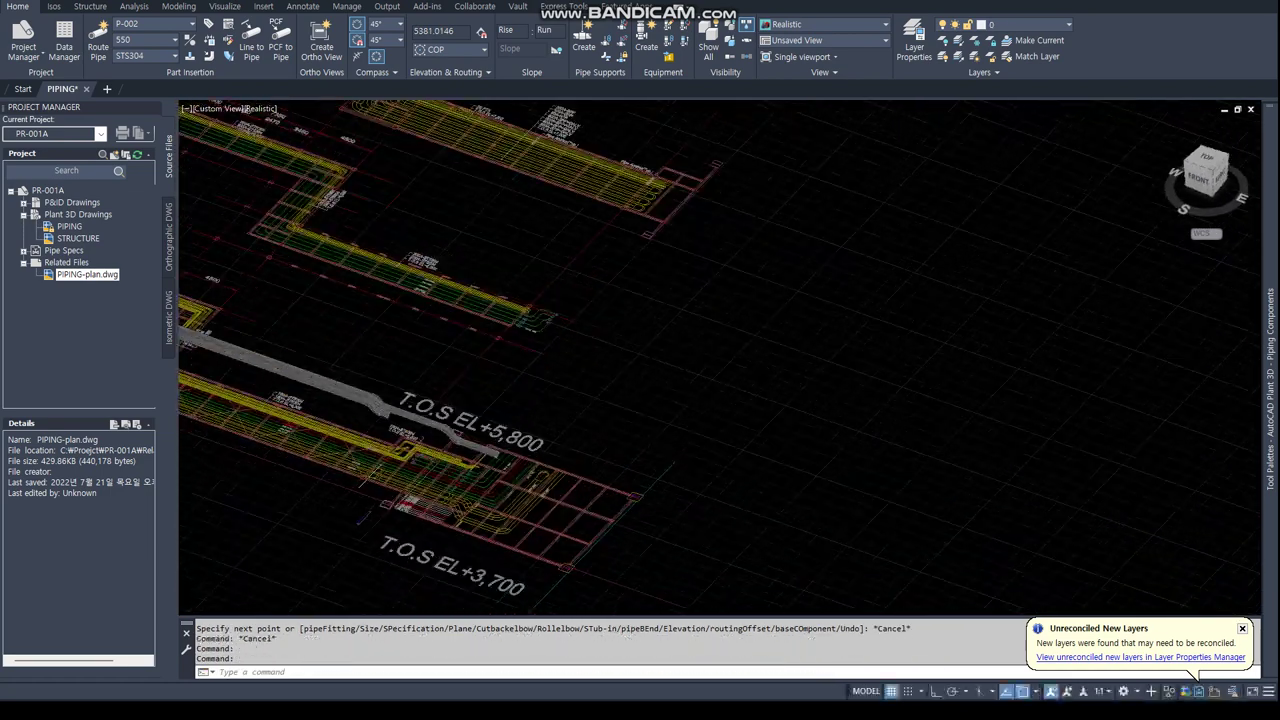
{"action": "scroll", "coordinate": [425, 365], "scroll_direction": "up", "scroll_amount": 3}
{"action": "scroll", "coordinate": [425, 365], "scroll_direction": "up", "scroll_amount": 3}
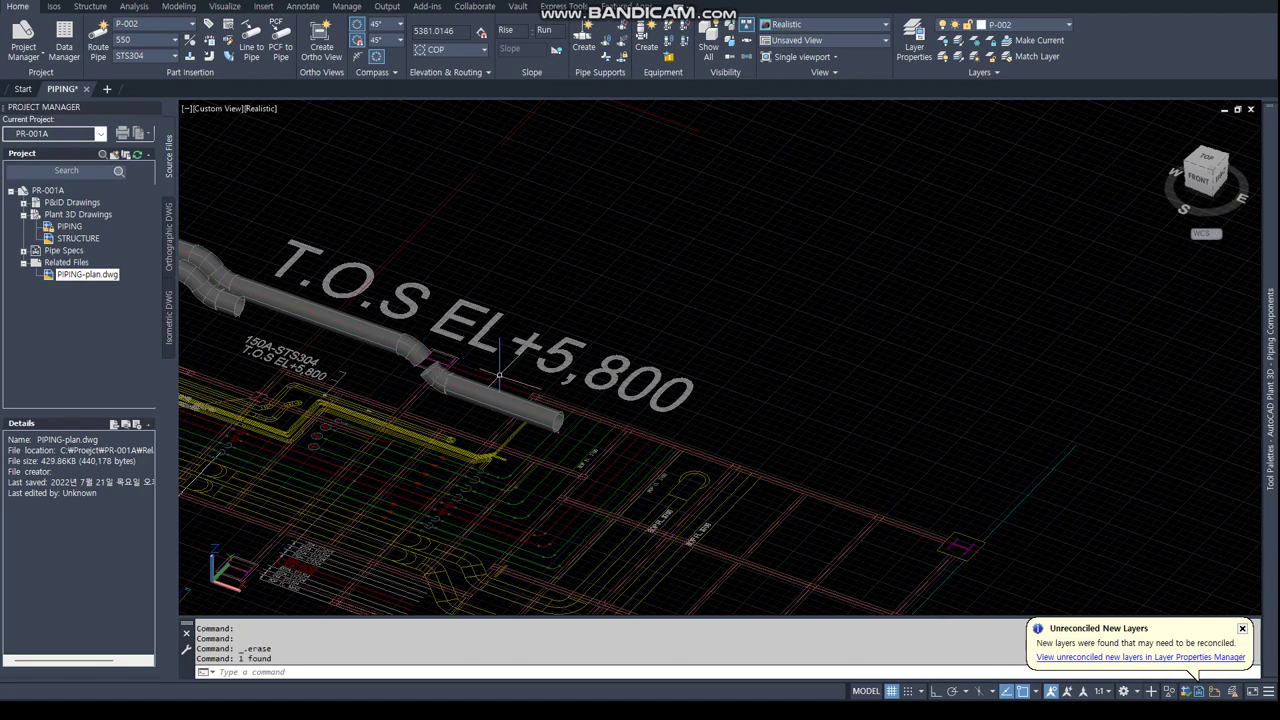
Grip-edit the final pipe's end to elevation 3700 and compare levels from the front.
{"action": "left_click", "coordinate": [567, 424]}
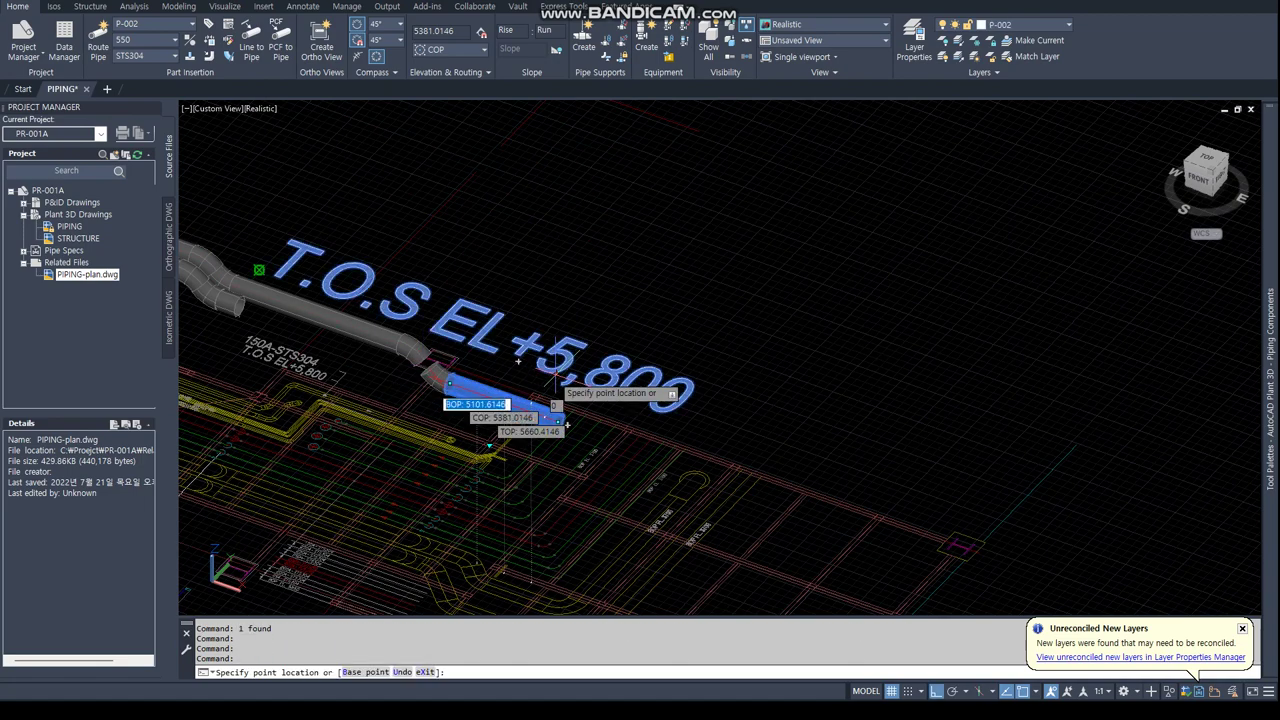
{"action": "key", "text": "Return"}
{"action": "key", "text": "Escape"}
{"action": "key", "text": "Escape"}
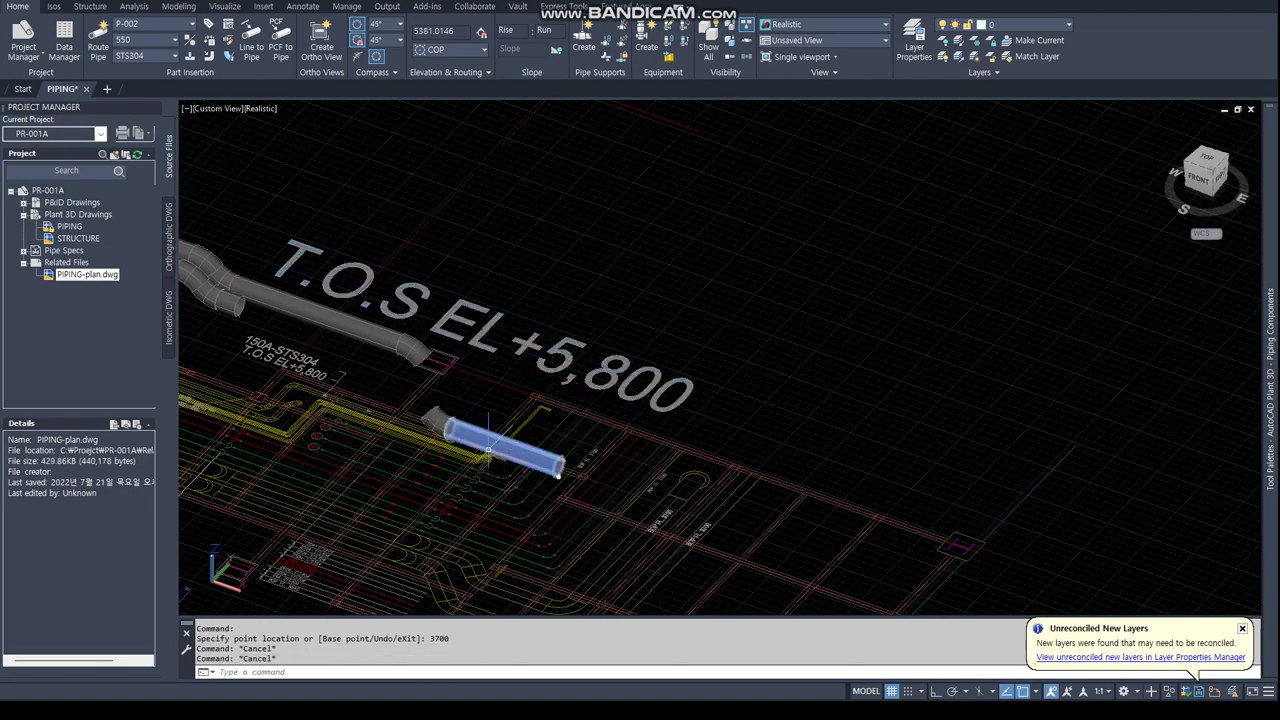
{"action": "scroll", "coordinate": [561, 360], "scroll_direction": "up", "scroll_amount": 2}
{"action": "middle_click_drag", "start_coordinate": [530, 395], "coordinate": [605, 357], "text": "shift"}
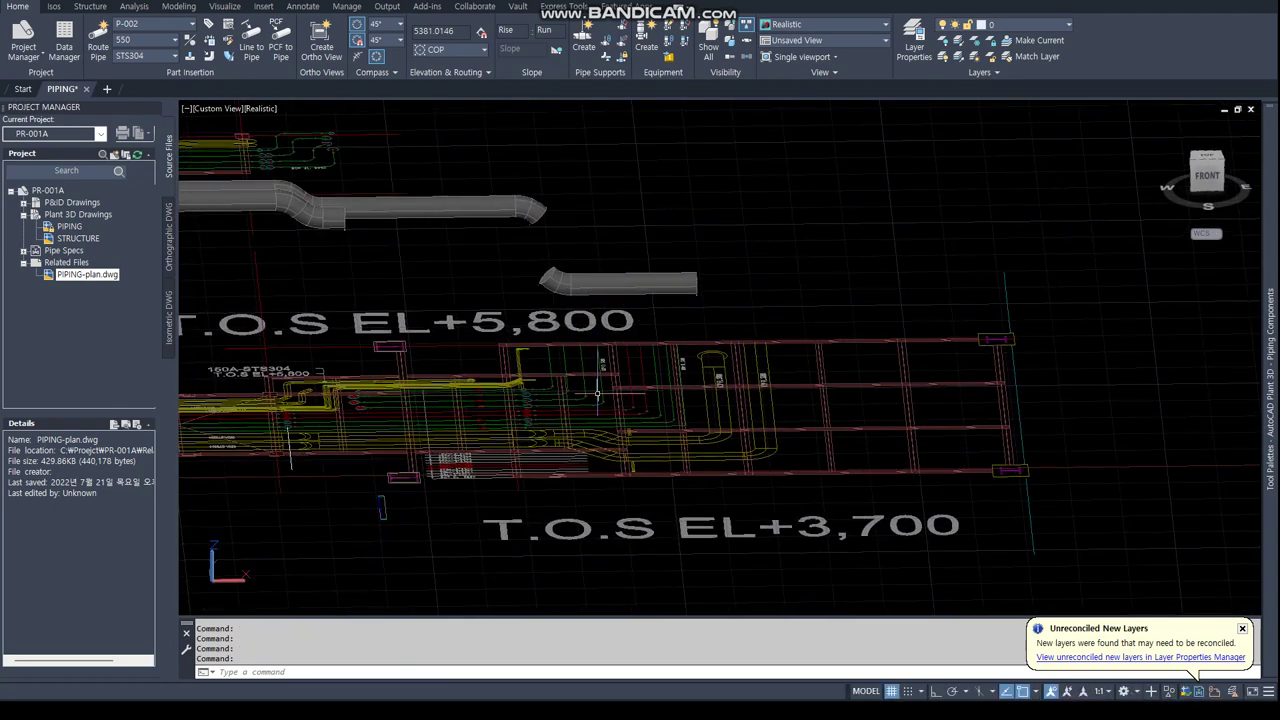
Switch to the PLAN top view, then centre and tilt the view on the pipe run.
{"action": "type", "text": "plan"}
{"action": "key", "text": "Return"}
{"action": "key", "text": "Return"}
{"action": "scroll", "coordinate": [700, 390], "scroll_direction": "up", "scroll_amount": 2}
{"action": "scroll", "coordinate": [760, 392], "scroll_direction": "up", "scroll_amount": 2}
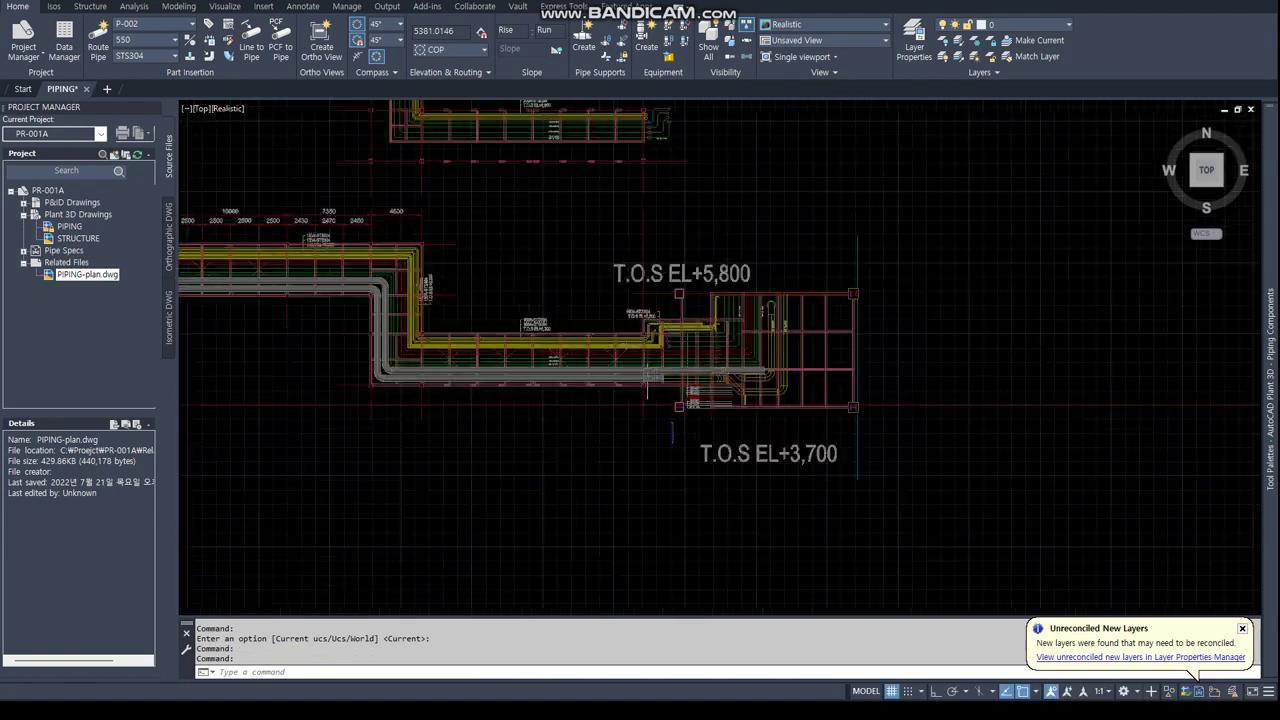
{"action": "scroll", "coordinate": [773, 395], "scroll_direction": "up", "scroll_amount": 2}
{"action": "scroll", "coordinate": [857, 350], "scroll_direction": "up", "scroll_amount": 3}
{"action": "middle_click_drag", "start_coordinate": [857, 349], "coordinate": [643, 294]}
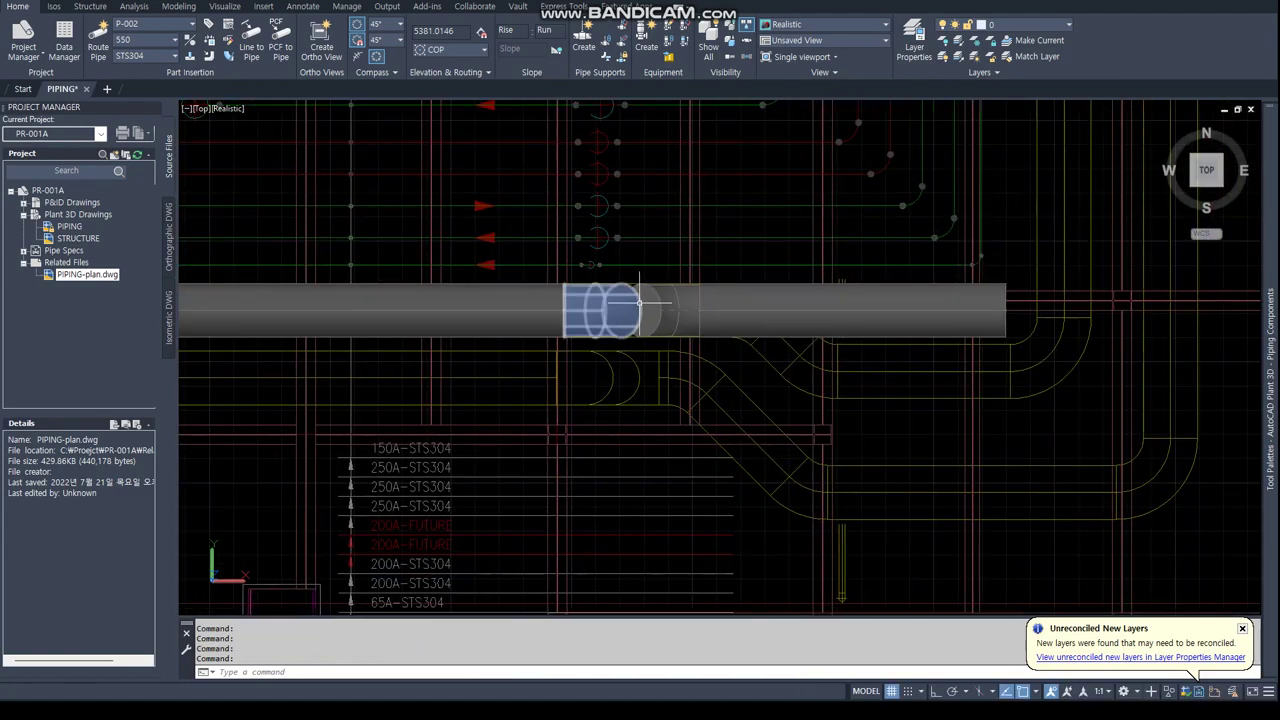
{"action": "middle_click_drag", "start_coordinate": [636, 386], "coordinate": [580, 300], "text": "shift"}
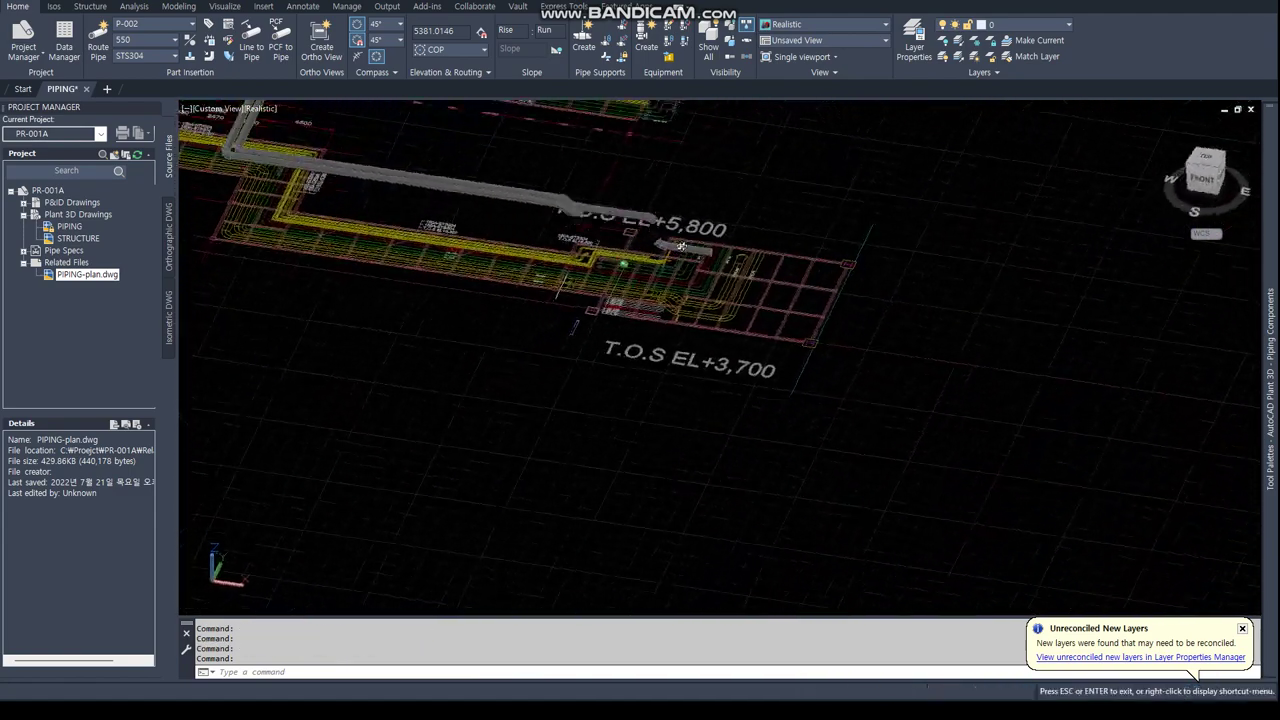
{"action": "scroll", "coordinate": [653, 213], "scroll_direction": "up", "scroll_amount": 4}
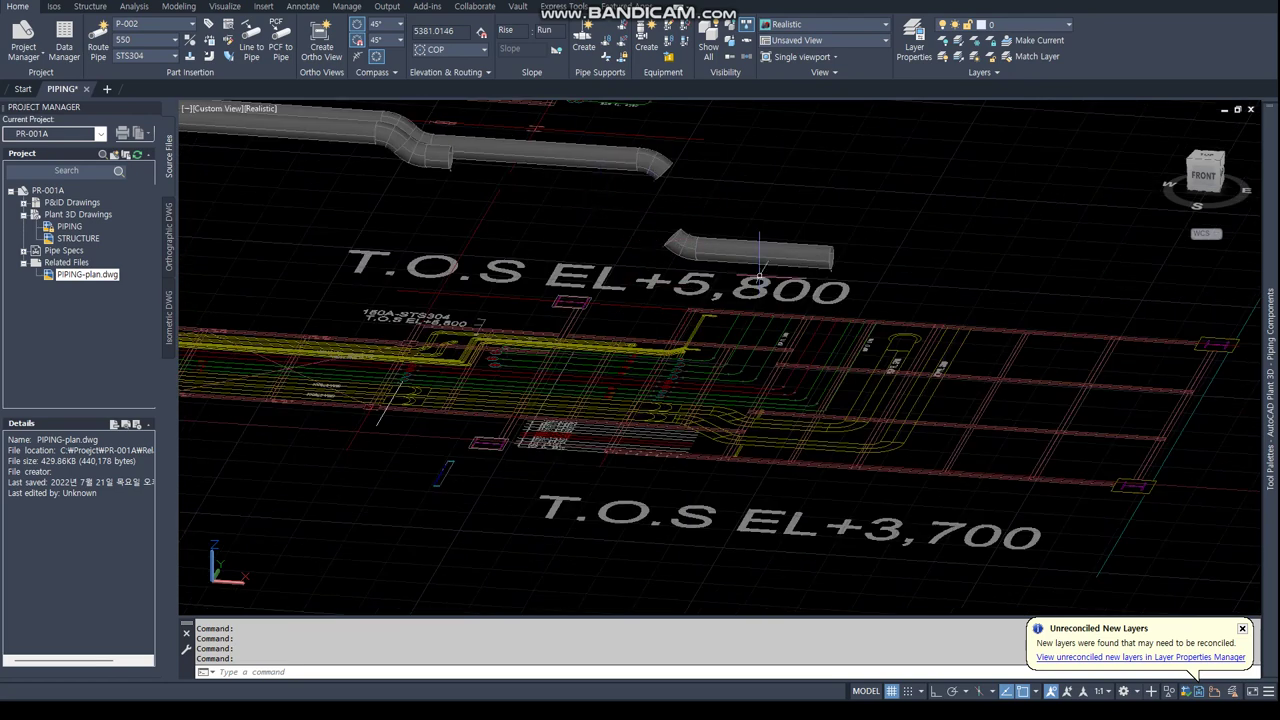
Inspect the upper pipe without editing it and return to the overhead plan.
{"action": "left_click", "coordinate": [813, 209]}
{"action": "key", "text": "Escape"}
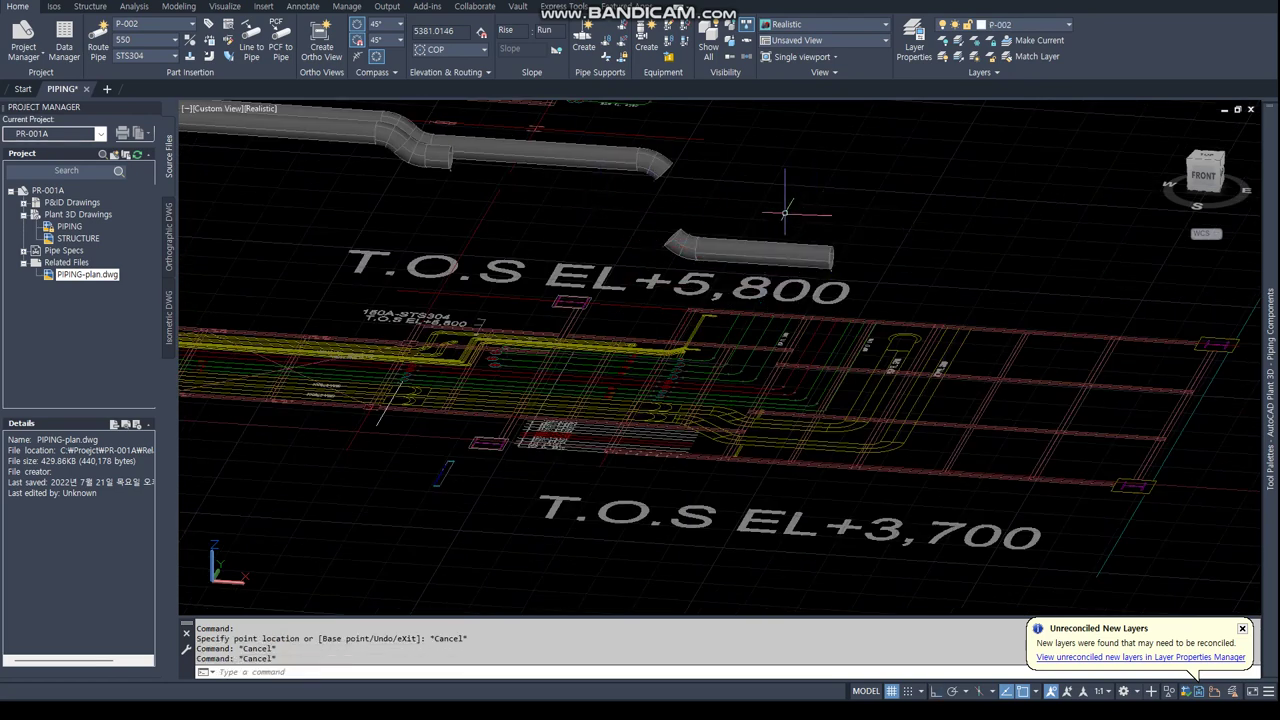
{"action": "middle_click_drag", "start_coordinate": [542, 155], "coordinate": [617, 195]}
{"action": "left_click", "coordinate": [662, 148]}
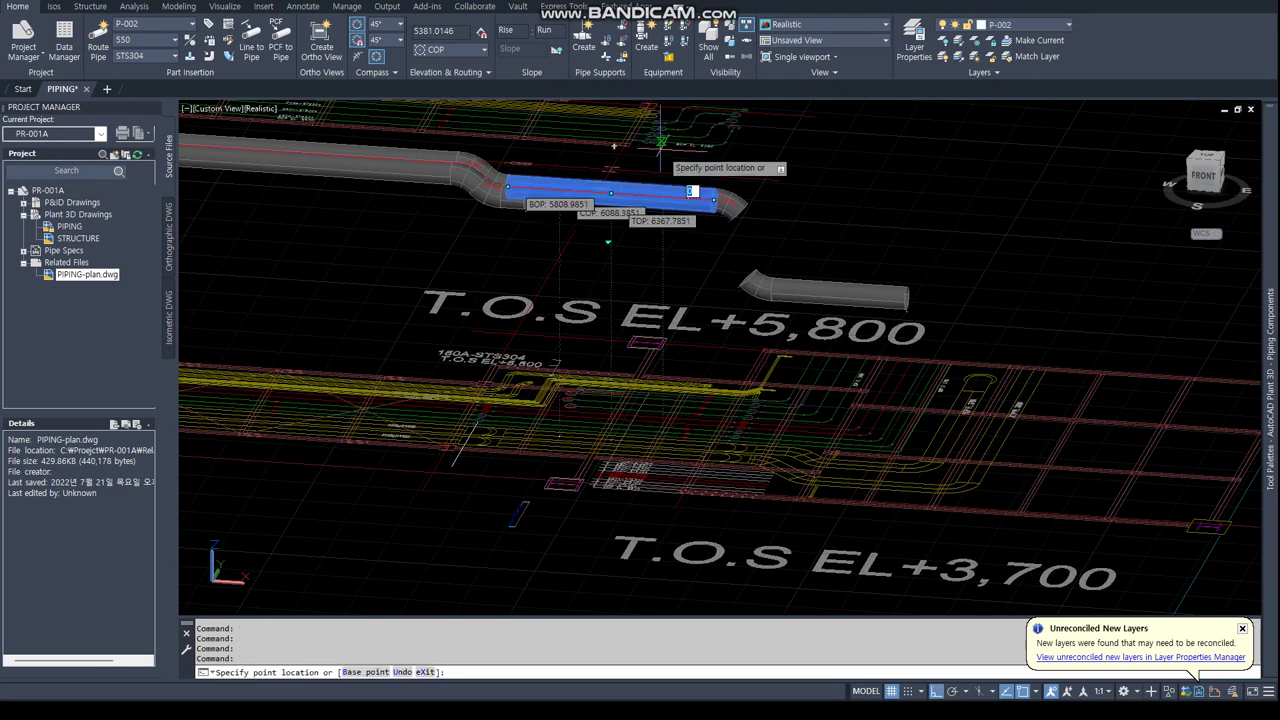
{"action": "key", "text": "Escape"}
{"action": "middle_click_drag", "start_coordinate": [610, 193], "coordinate": [613, 497]}
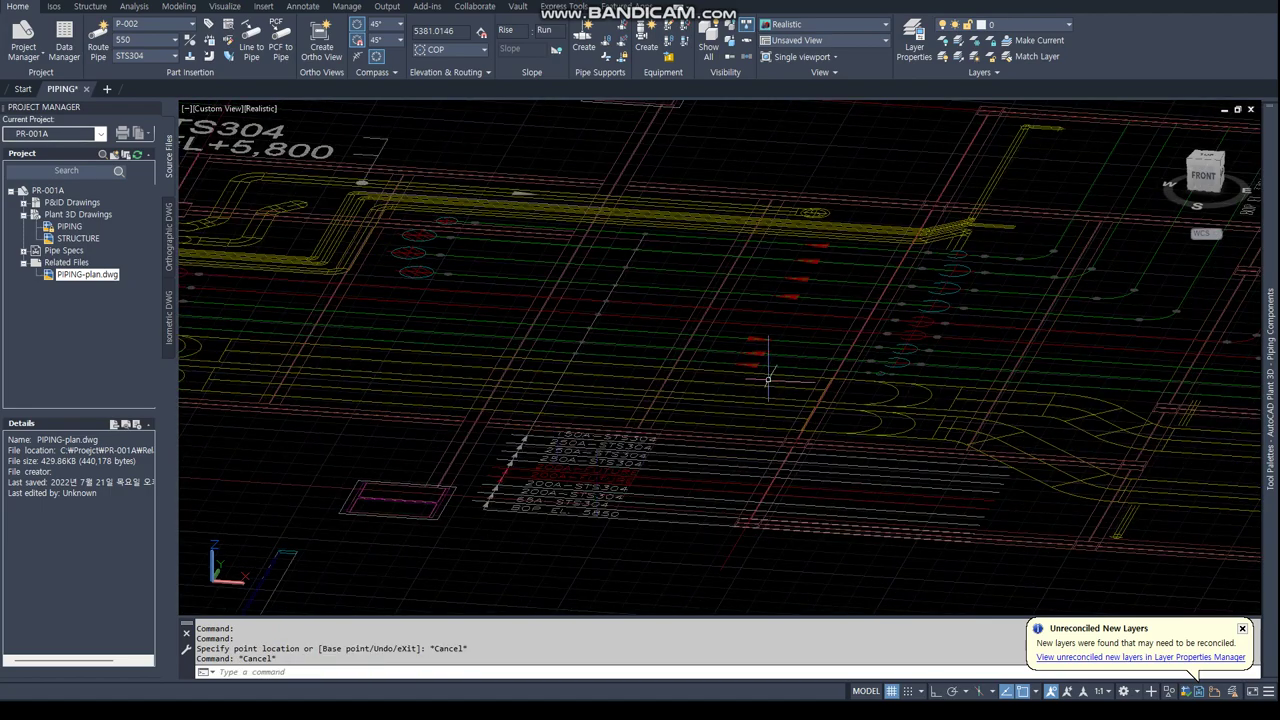
{"action": "middle_click_drag", "start_coordinate": [700, 400], "coordinate": [790, 357], "text": "shift"}
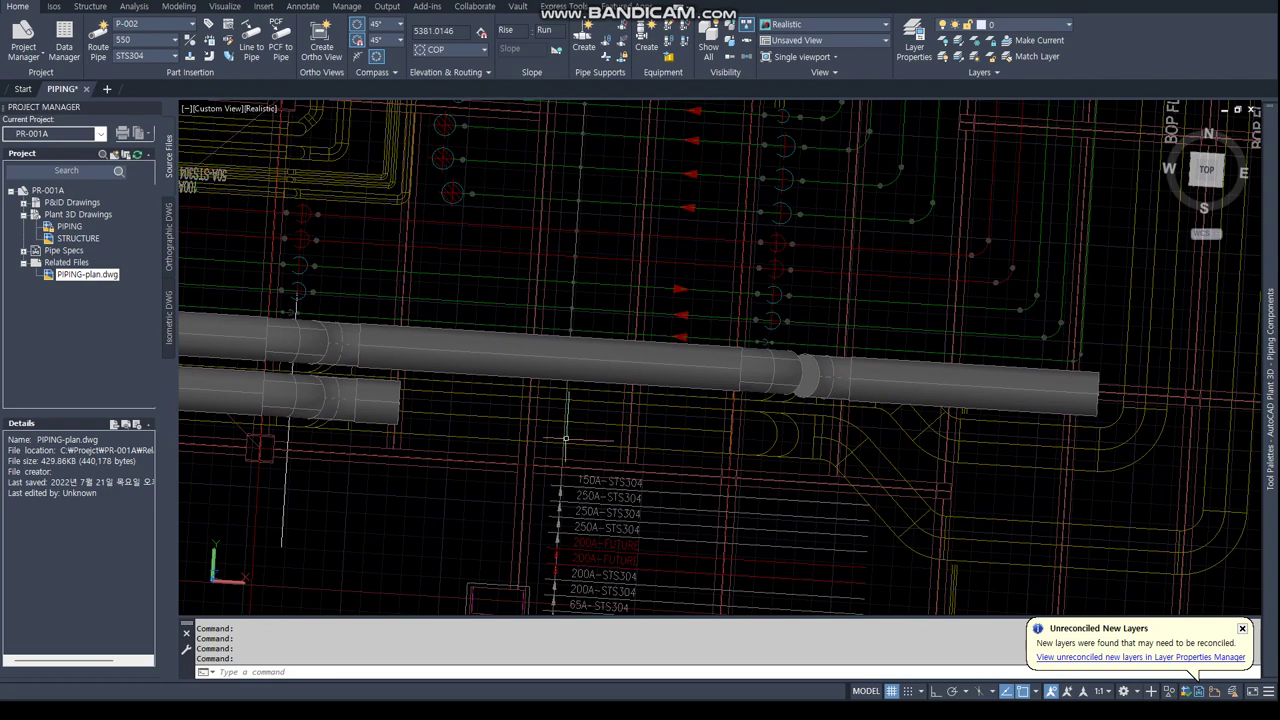
{"action": "key", "text": "Return"}
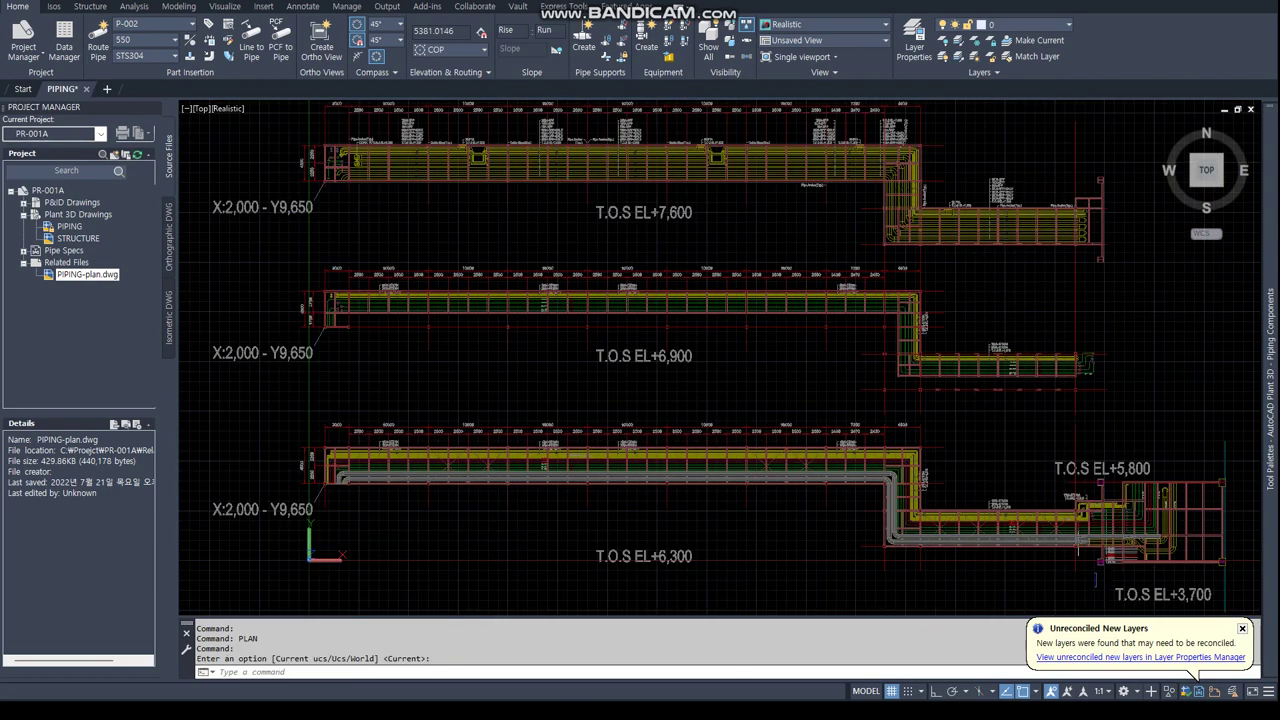
Start and cancel a line, then a circle centred on the pipe symbol.
{"action": "scroll", "coordinate": [616, 370], "scroll_direction": "up", "scroll_amount": 5}
{"action": "scroll", "coordinate": [616, 370], "scroll_direction": "up", "scroll_amount": 3}
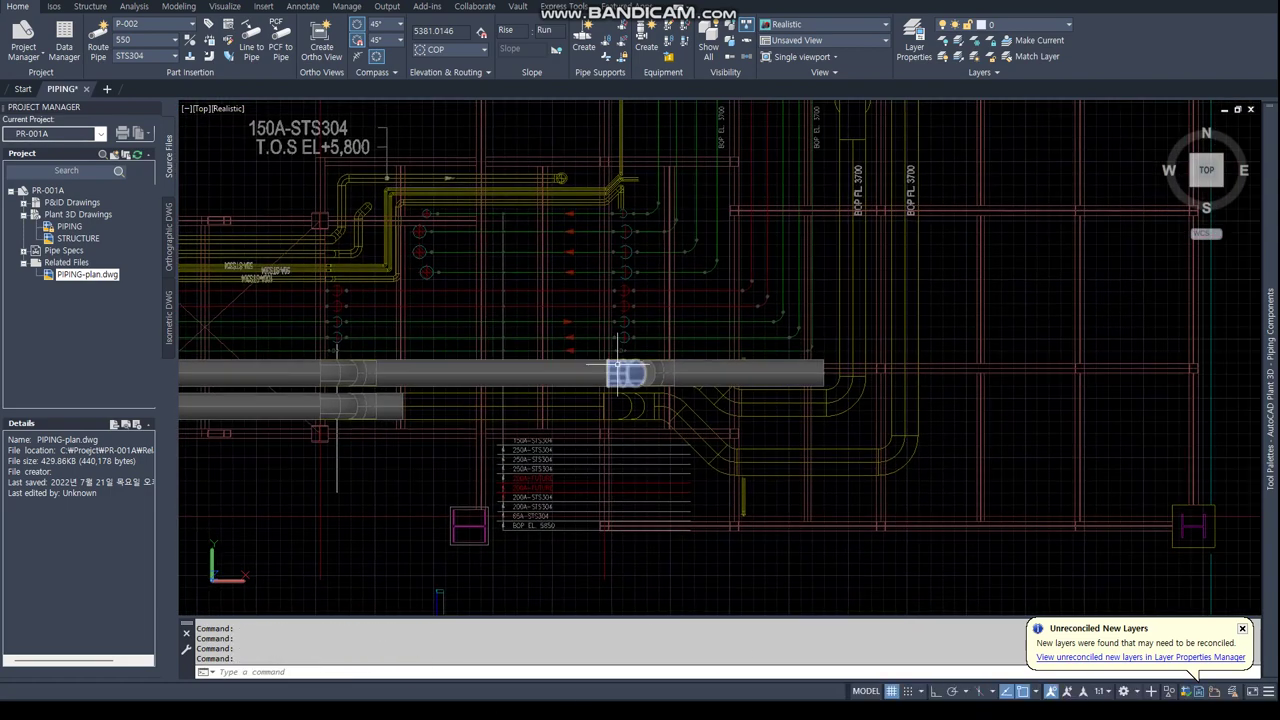
{"action": "type", "text": "L"}
{"action": "key", "text": "Return"}
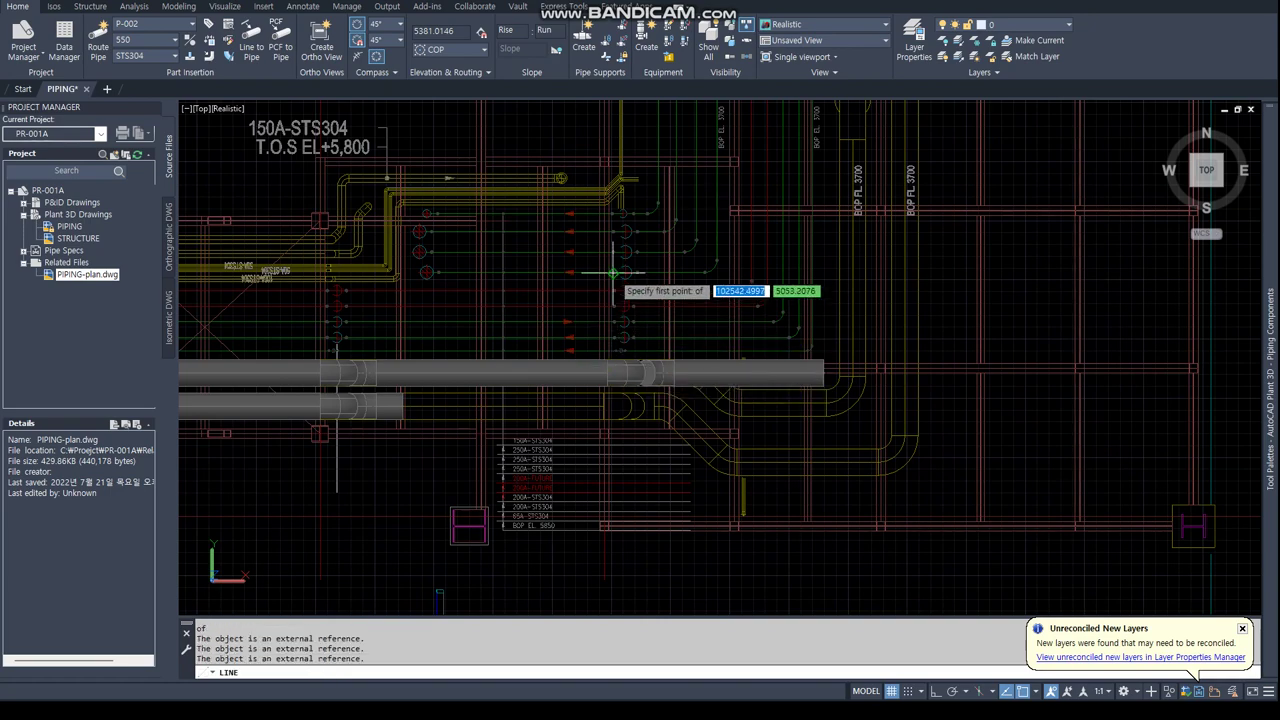
{"action": "scroll", "coordinate": [673, 217], "scroll_direction": "up", "scroll_amount": 5}
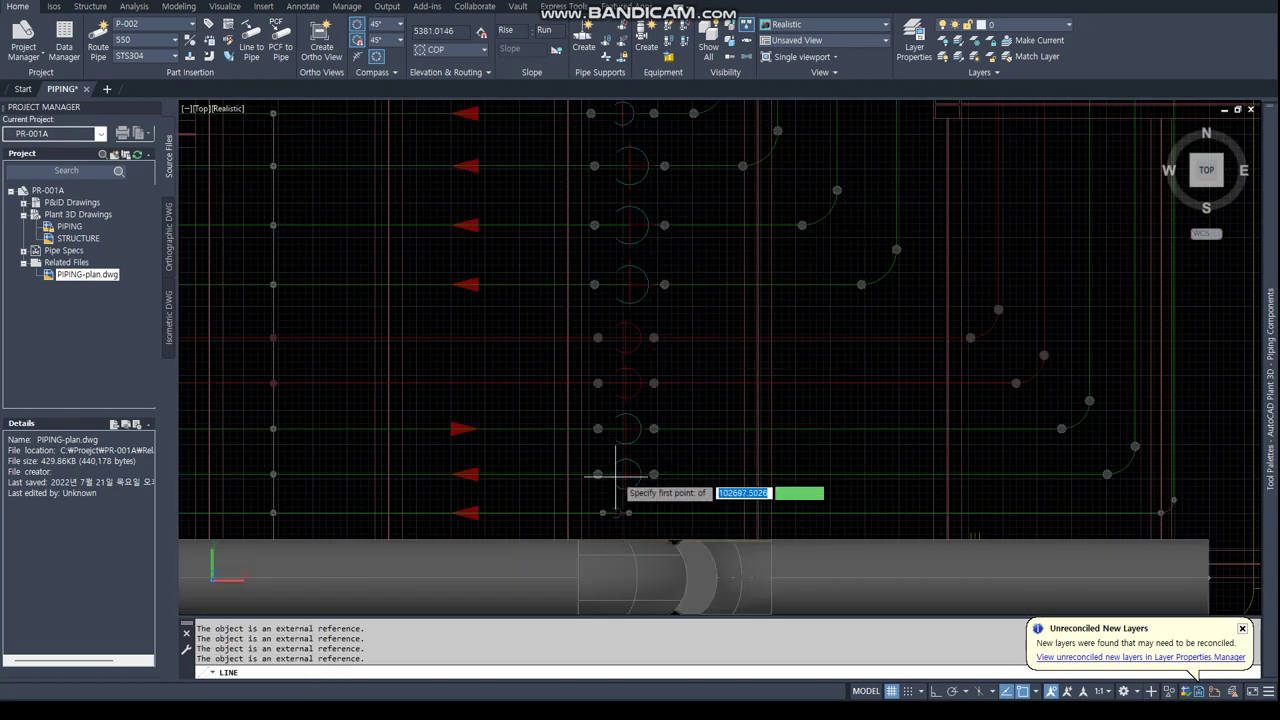
{"action": "scroll", "coordinate": [608, 430], "scroll_direction": "up", "scroll_amount": 1}
{"action": "scroll", "coordinate": [602, 470], "scroll_direction": "up", "scroll_amount": 1}
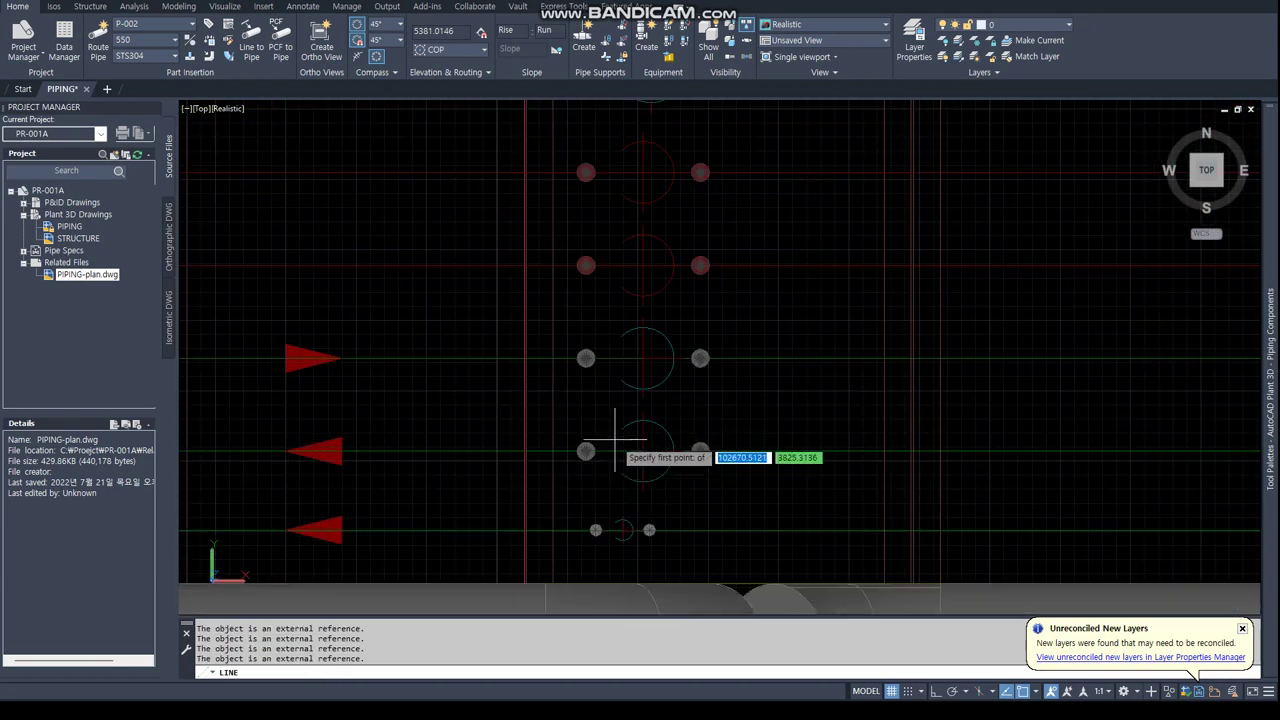
{"action": "scroll", "coordinate": [614, 440], "scroll_direction": "down", "scroll_amount": 3}
{"action": "scroll", "coordinate": [614, 430], "scroll_direction": "down", "scroll_amount": 1}
{"action": "key", "text": "Escape"}
{"action": "key", "text": "Escape"}
{"action": "key", "text": "Escape"}
{"action": "scroll", "coordinate": [621, 345], "scroll_direction": "up", "scroll_amount": 3}
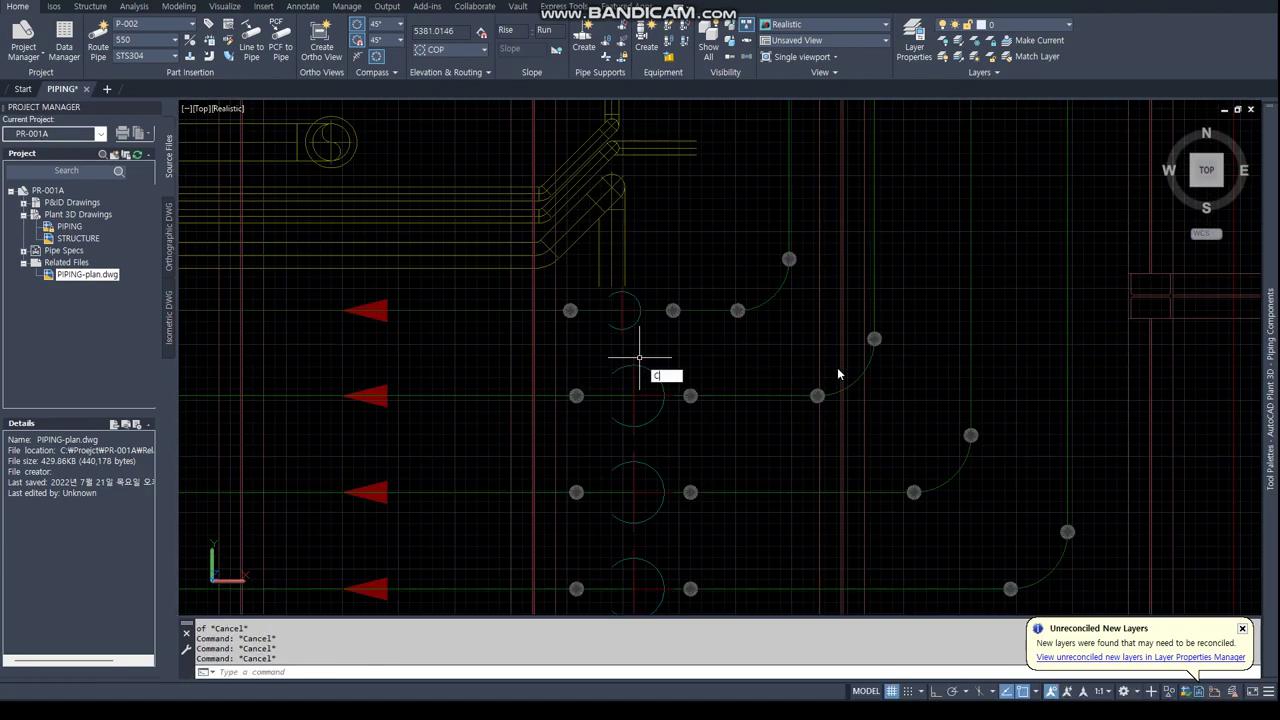
{"action": "type", "text": "c"}
{"action": "key", "text": "Return"}
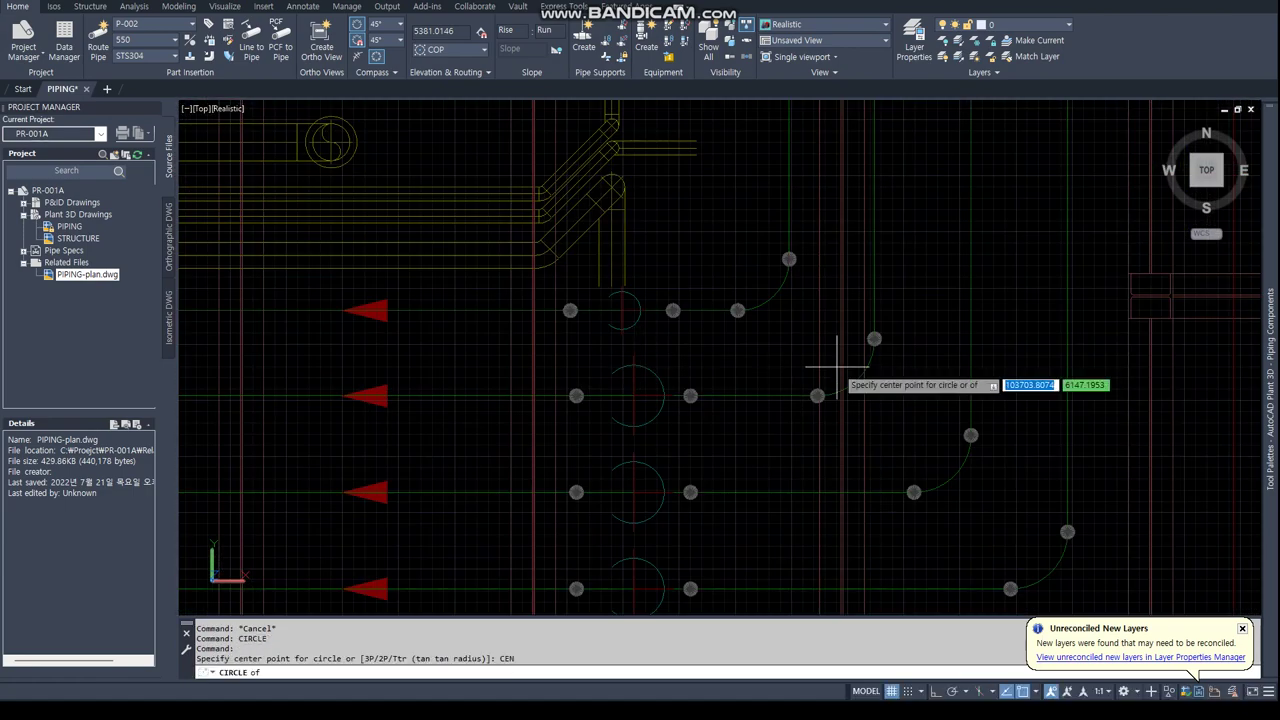
{"action": "left_click", "coordinate": [634, 396]}
{"action": "key", "text": "Escape"}
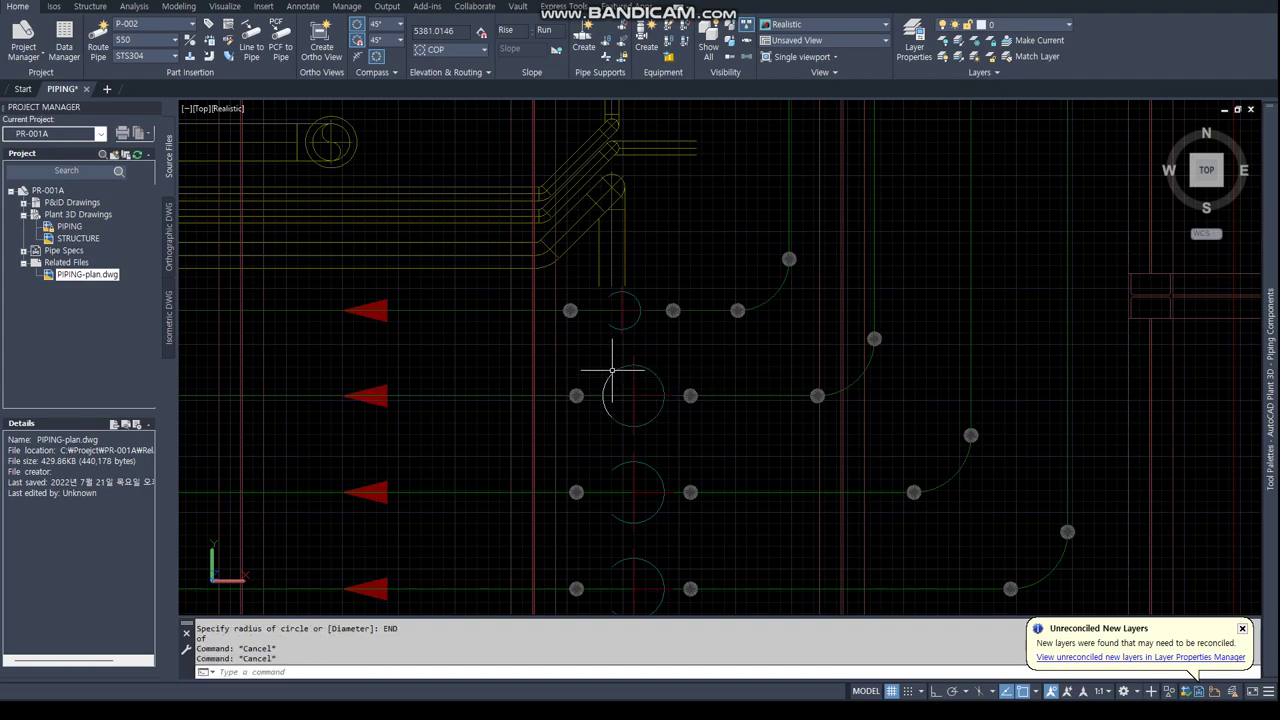
Begin an Ortho line from the pipe symbol, cancel it, and orbit into 3D.
{"action": "type", "text": "l"}
{"action": "key", "text": "Return"}
{"action": "left_click", "coordinate": [601, 396]}
{"action": "scroll", "coordinate": [601, 396], "scroll_direction": "down", "scroll_amount": 2}
{"action": "key", "text": "F8"}
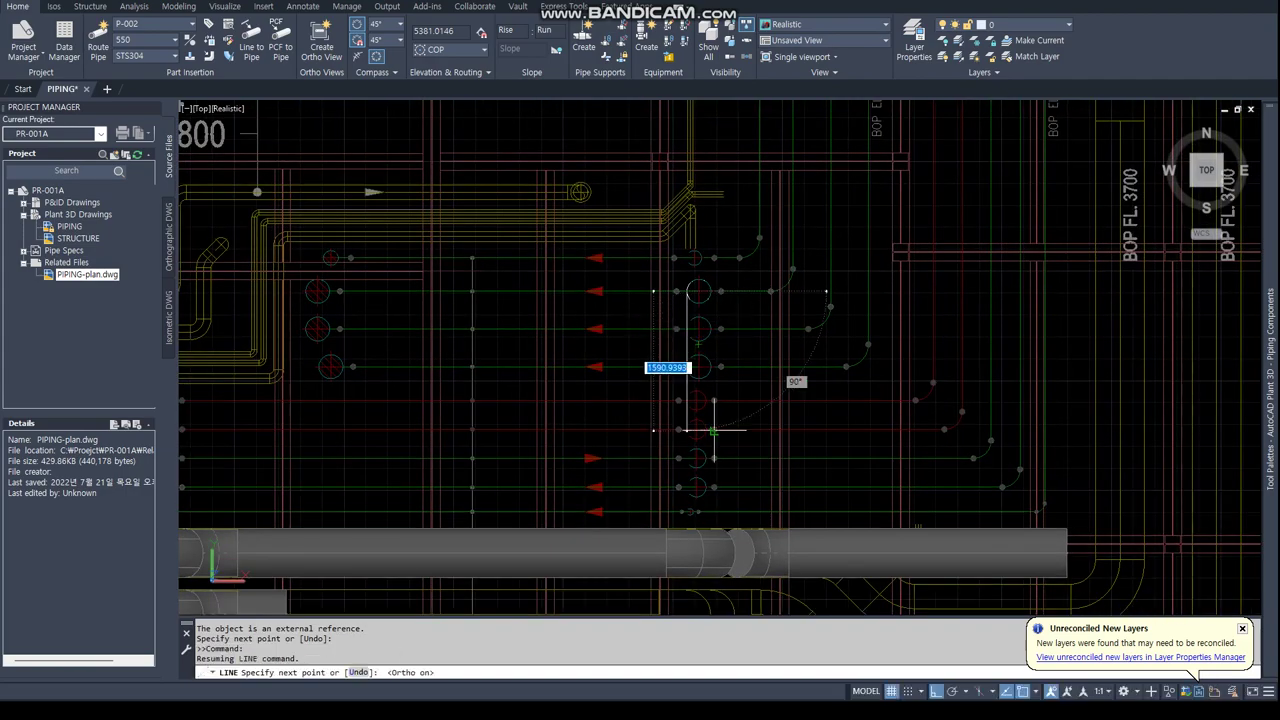
{"action": "middle_click_drag", "start_coordinate": [737, 429], "coordinate": [720, 366]}
{"action": "key", "text": "Escape"}
{"action": "key", "text": "Escape"}
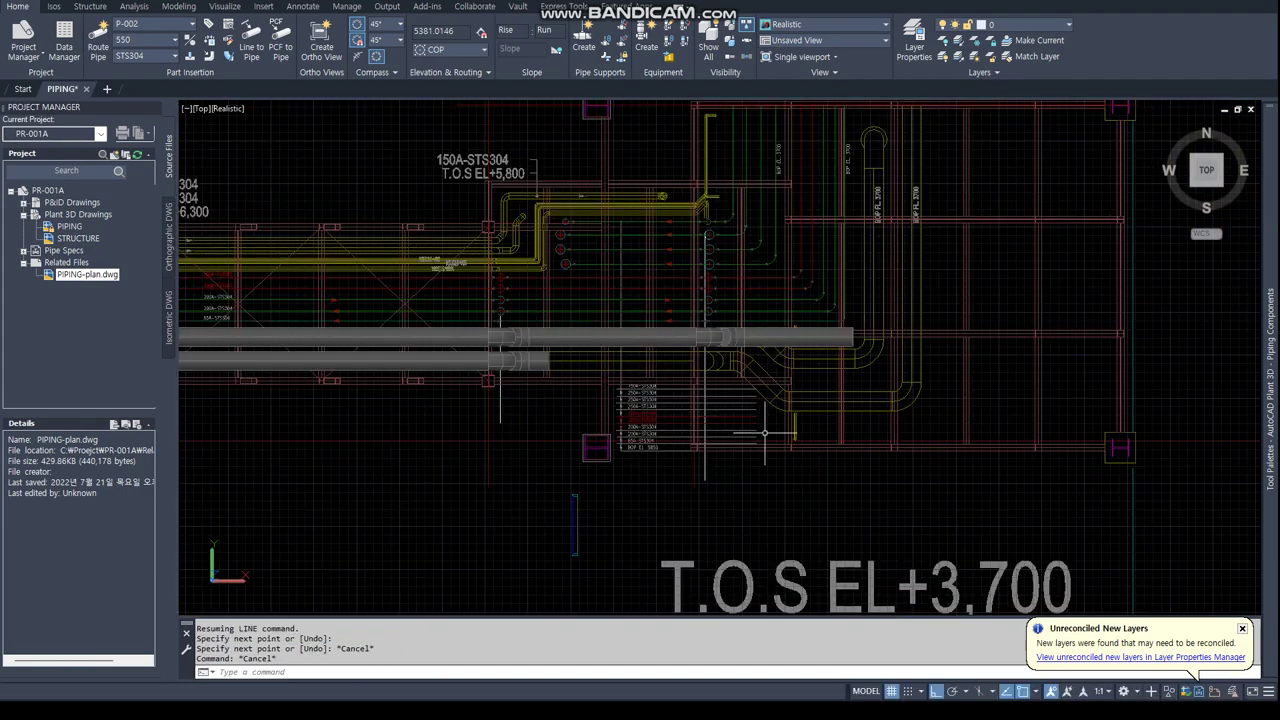
{"action": "mouse_move", "coordinate": [686, 550]}
{"action": "middle_mouse_down", "text": "shift"}
{"action": "mouse_move", "coordinate": [735, 334]}
{"action": "mouse_move", "coordinate": [720, 272]}
{"action": "middle_mouse_up", "text": "shift"}
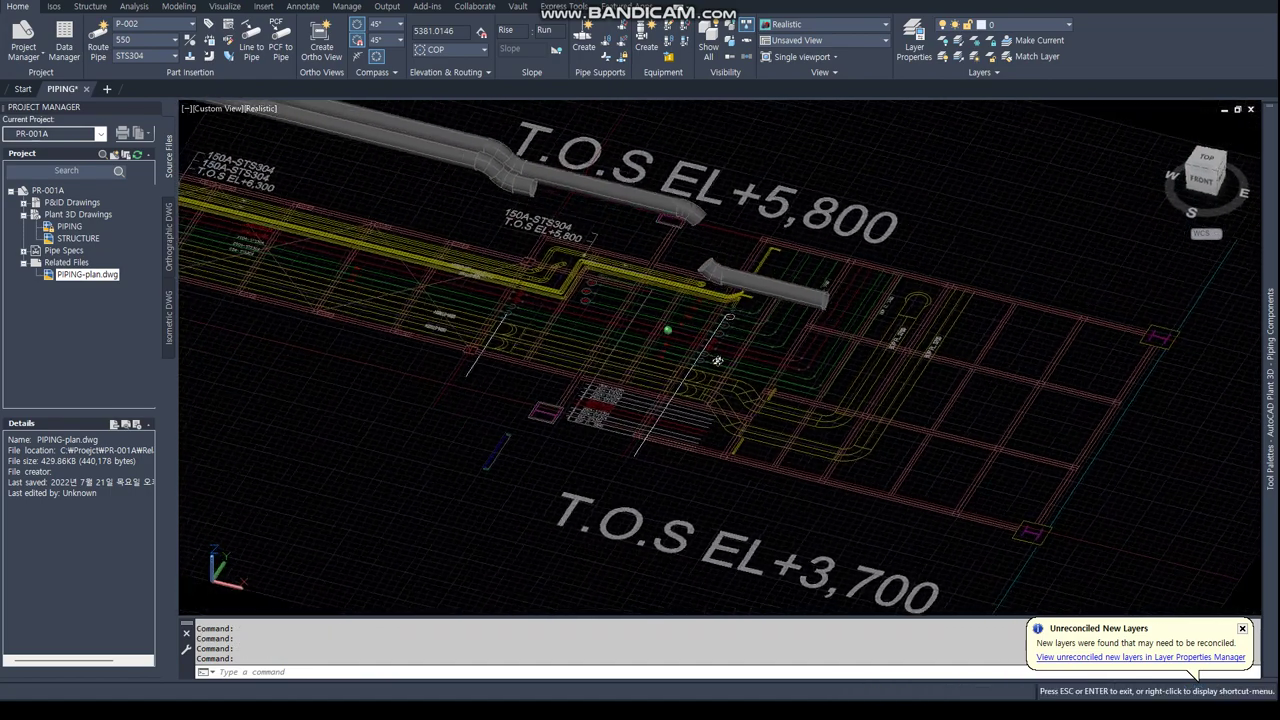
{"action": "scroll", "coordinate": [720, 272], "scroll_direction": "up", "scroll_amount": 2}
{"action": "middle_click_drag", "start_coordinate": [718, 362], "coordinate": [738, 220], "text": "shift"}
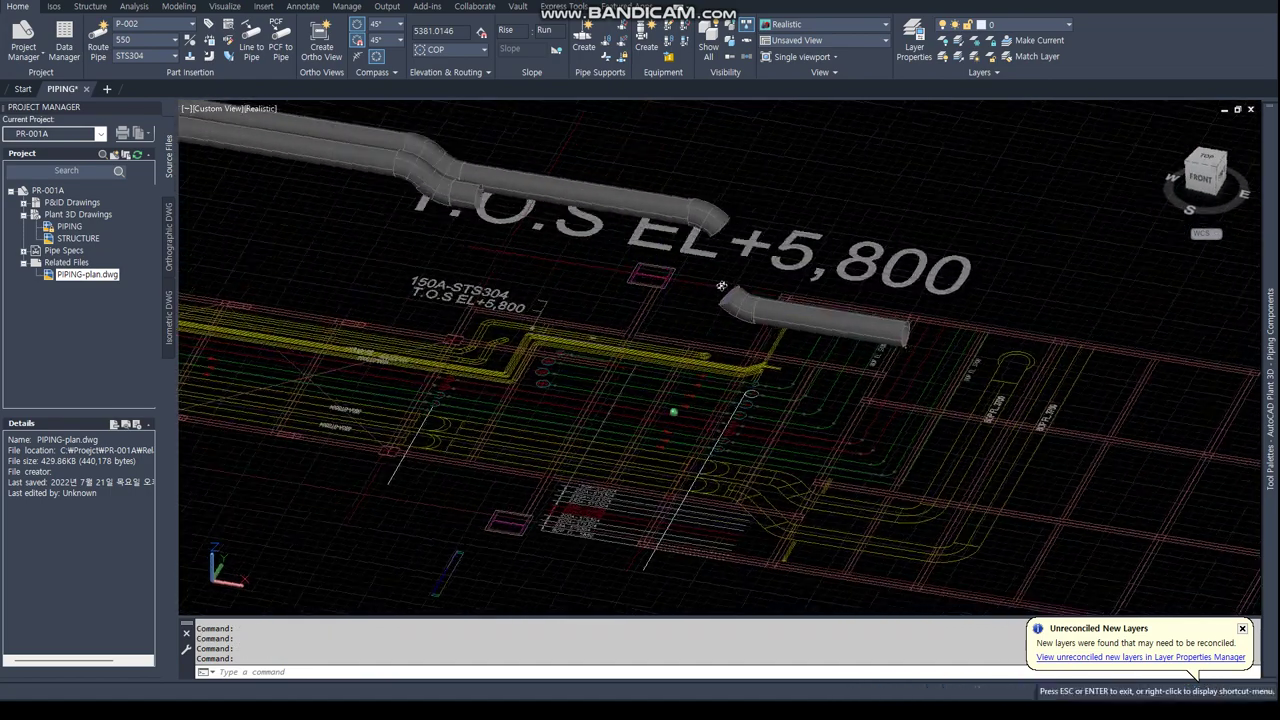
Window-erase the short pipe and its elbows, then return to plan view.
{"action": "type", "text": "W"}
{"action": "key", "text": "Return"}
{"action": "left_click", "coordinate": [723, 277]}
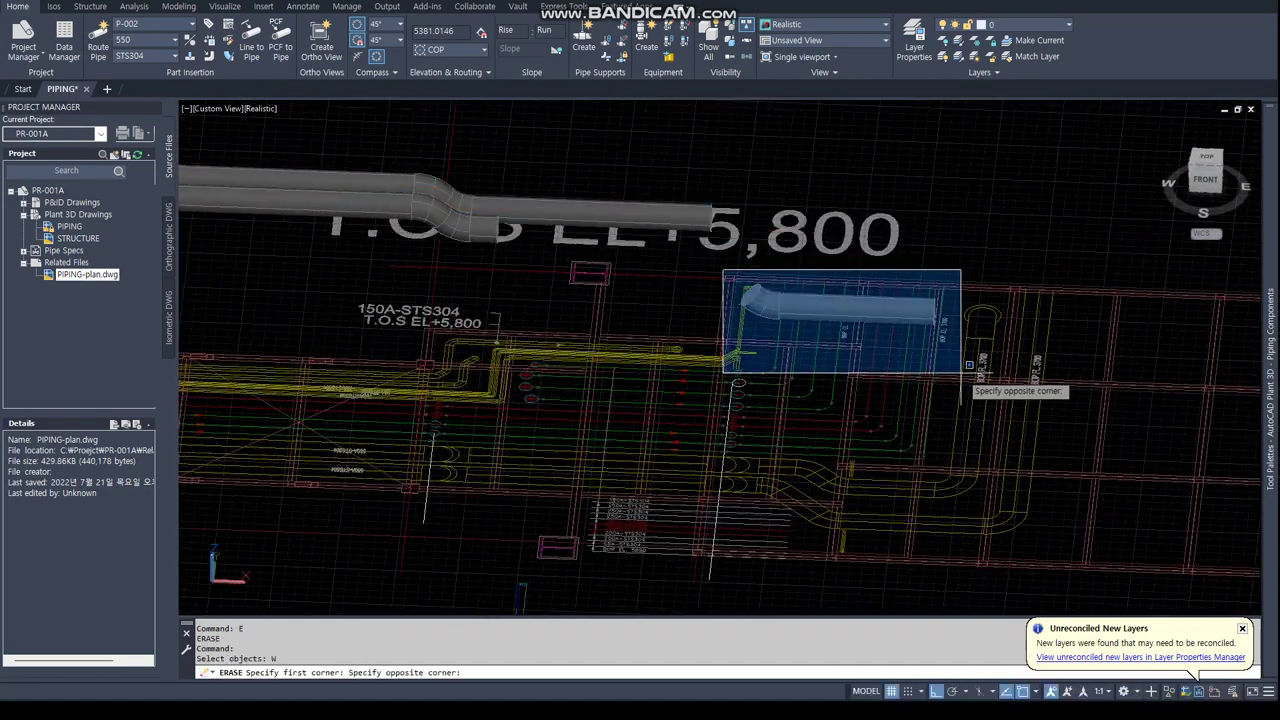
{"action": "left_click", "coordinate": [966, 374]}
{"action": "type", "text": "AN"}
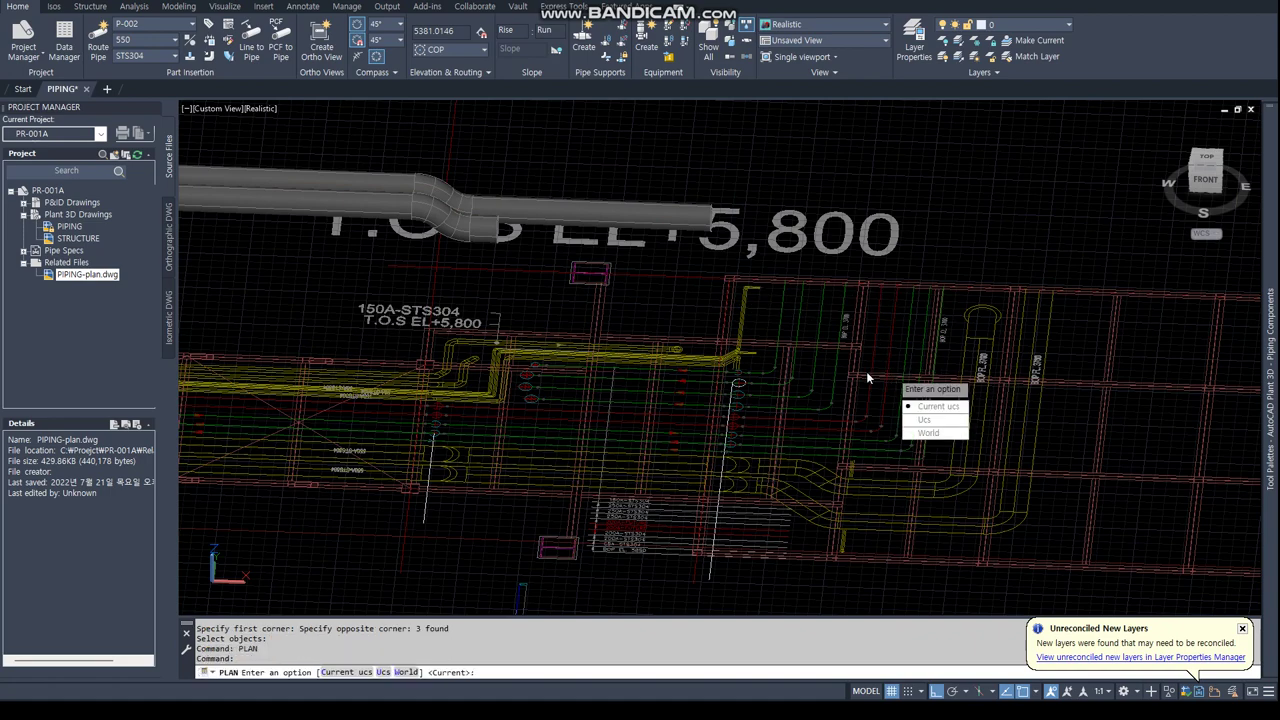
{"action": "key", "text": "Return"}
{"action": "key", "text": "Return"}
{"action": "scroll", "coordinate": [783, 348], "scroll_direction": "up", "scroll_amount": 2}
{"action": "scroll", "coordinate": [783, 348], "scroll_direction": "up", "scroll_amount": 5}
Stretch the pipe end to the elbow outline and set justification to Center Left.
{"action": "left_click", "coordinate": [614, 345]}
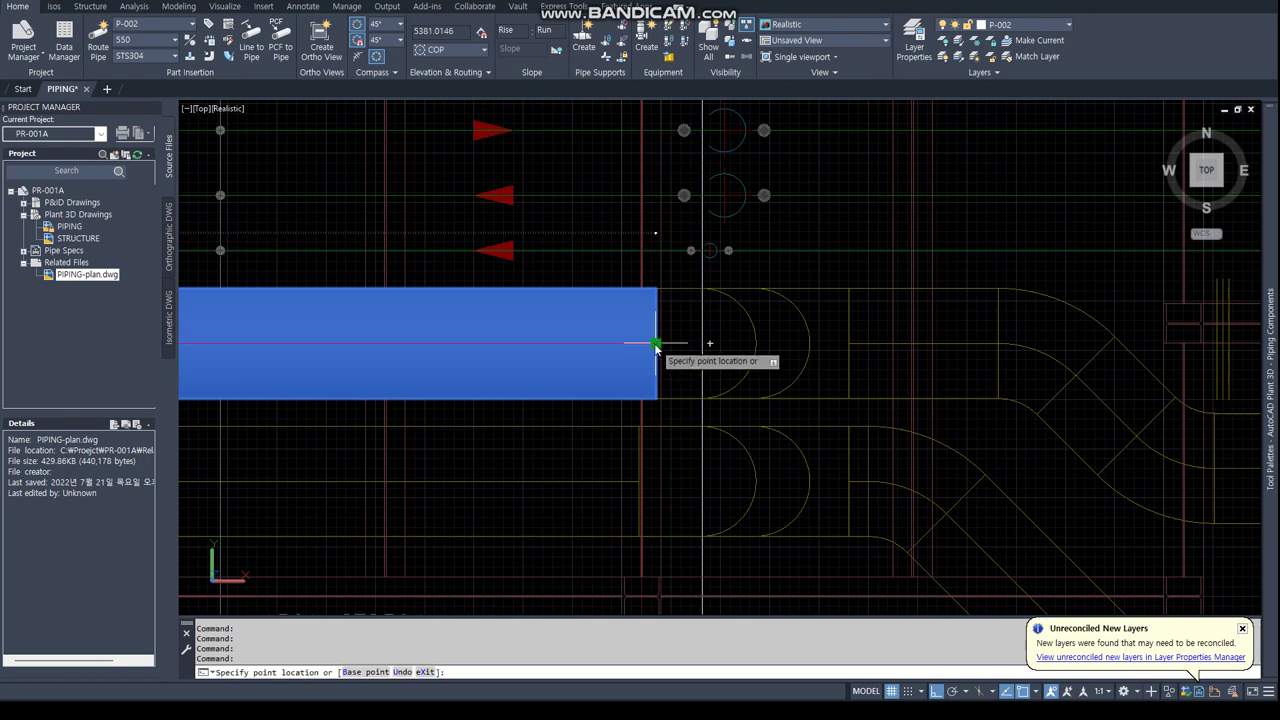
{"action": "left_click", "coordinate": [703, 344]}
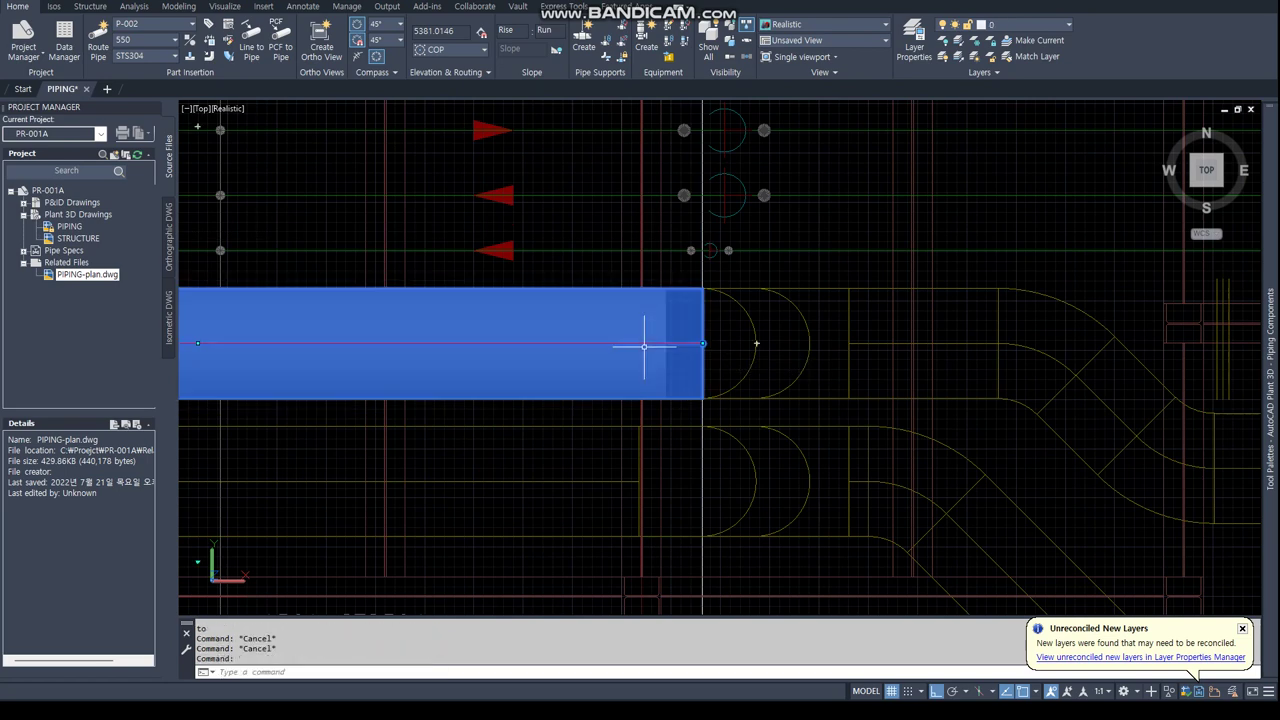
{"action": "left_click", "coordinate": [449, 52]}
{"action": "left_click", "coordinate": [451, 143]}
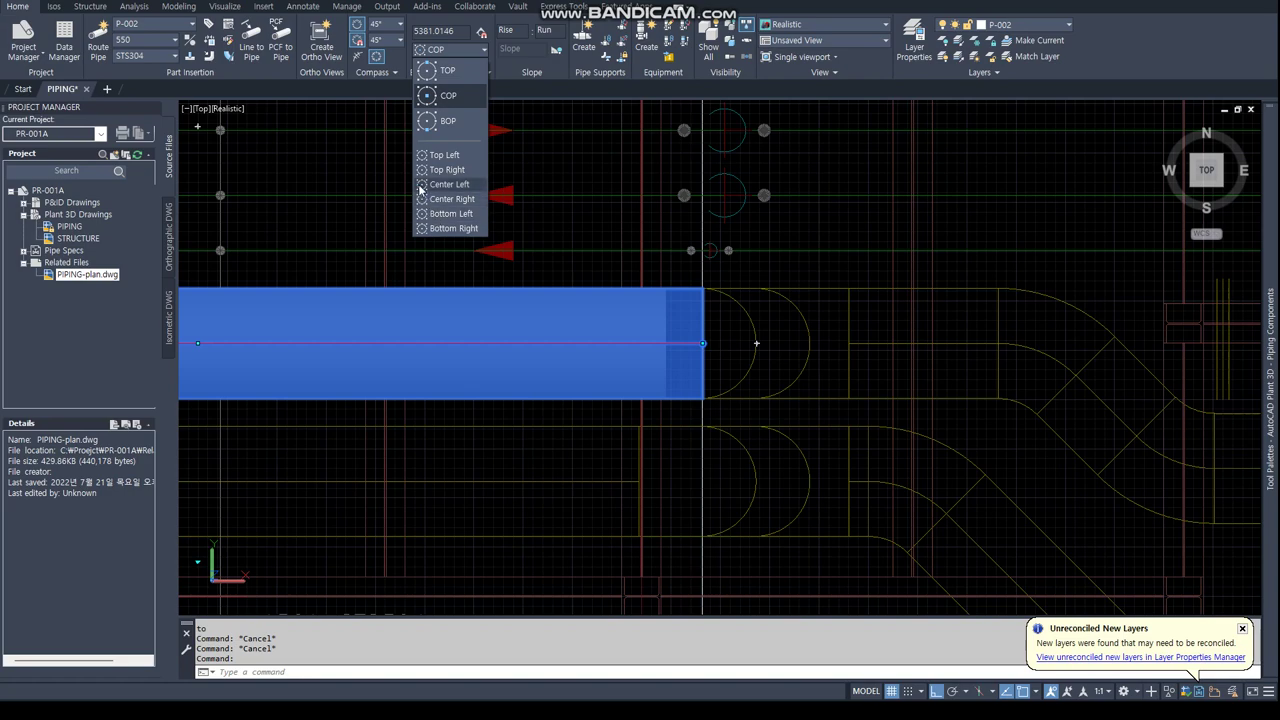
{"action": "left_click", "coordinate": [447, 184]}
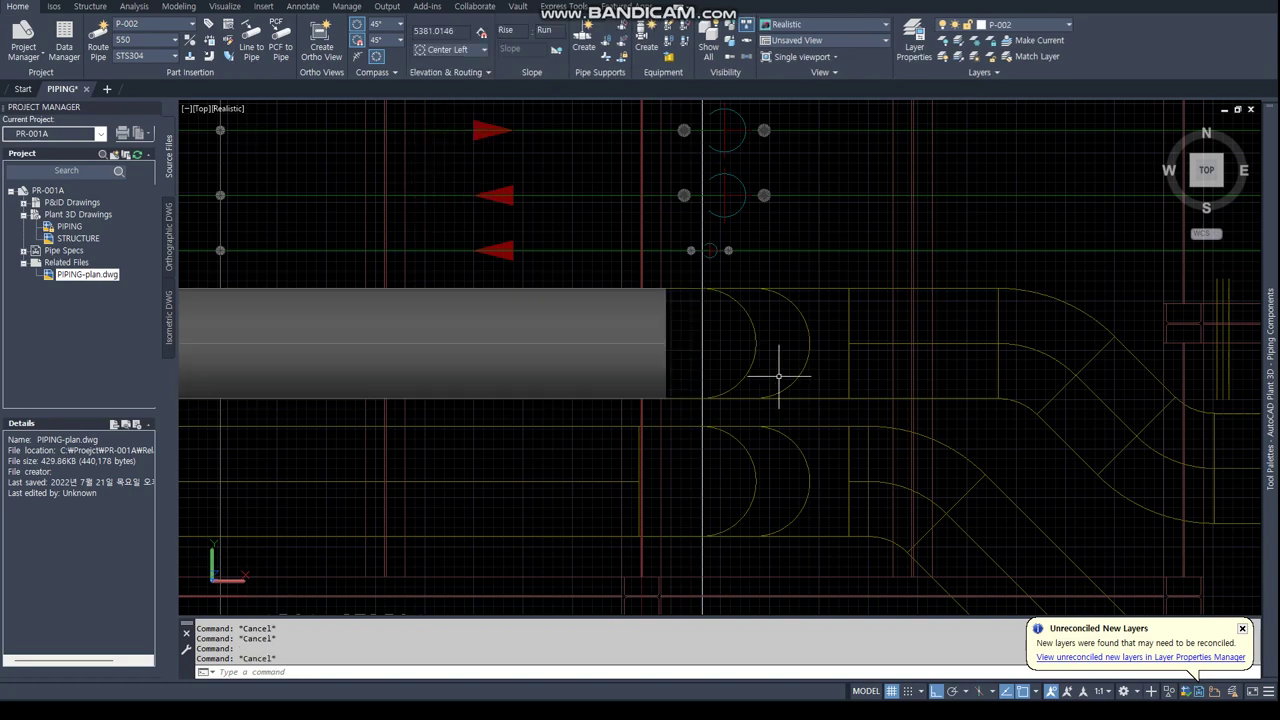
{"action": "left_click", "coordinate": [680, 352]}
Route the pipe down from its end into a lower horizontal run, resetting justification to COP.
{"action": "mouse_move", "coordinate": [677, 354]}
{"action": "middle_mouse_down", "text": "shift"}
{"action": "mouse_move", "coordinate": [725, 368]}
{"action": "mouse_move", "coordinate": [759, 333]}
{"action": "middle_mouse_up", "text": "shift"}
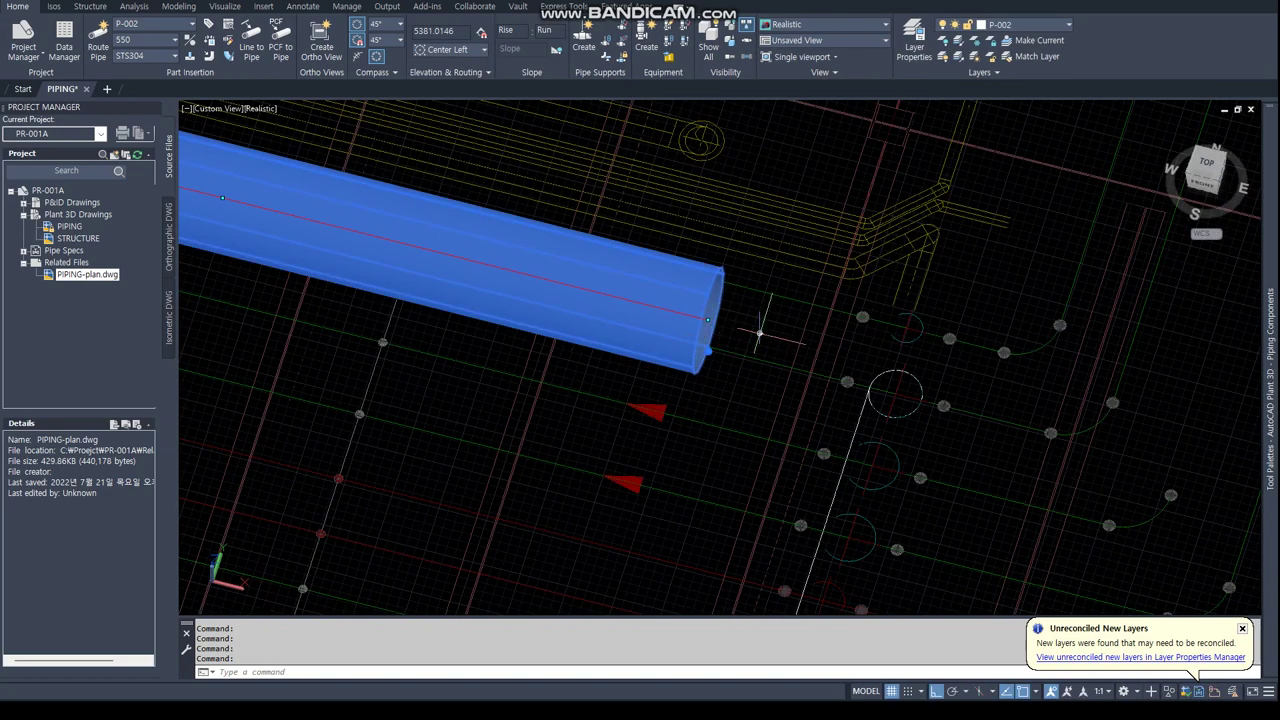
{"action": "left_click", "coordinate": [707, 320]}
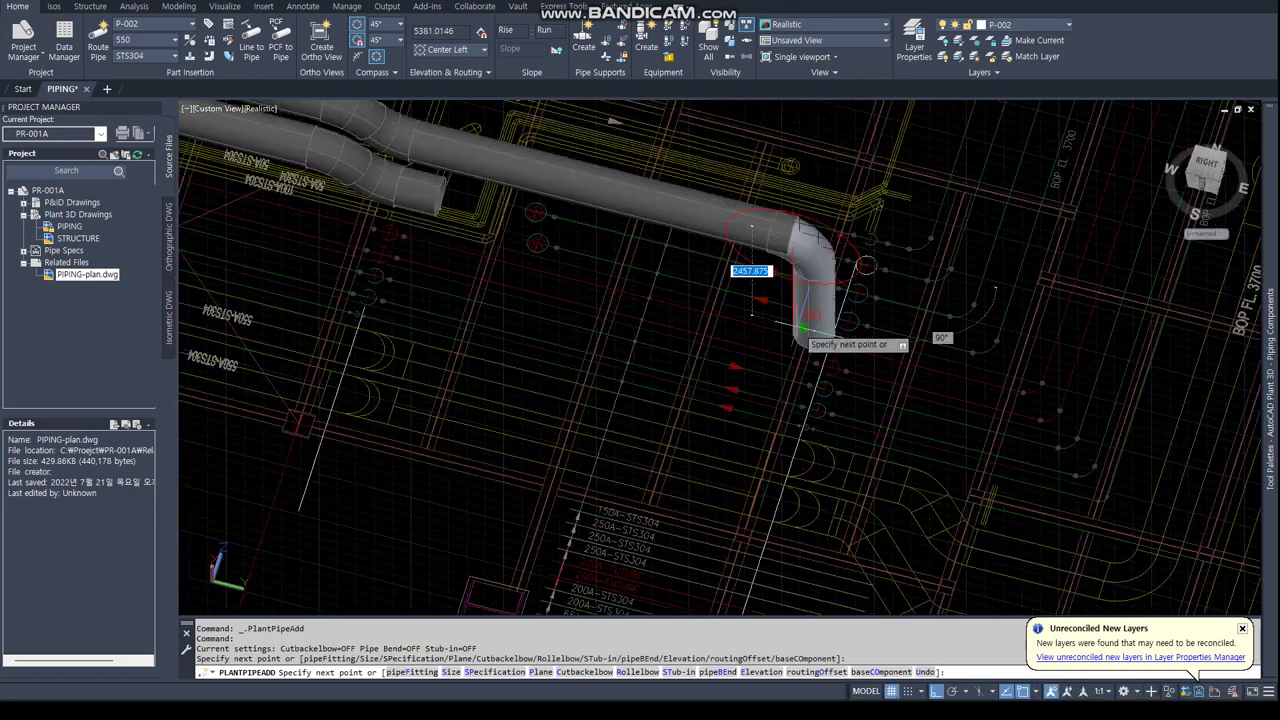
{"action": "scroll", "coordinate": [800, 330], "scroll_direction": "up", "scroll_amount": 2}
{"action": "left_click", "coordinate": [826, 358]}
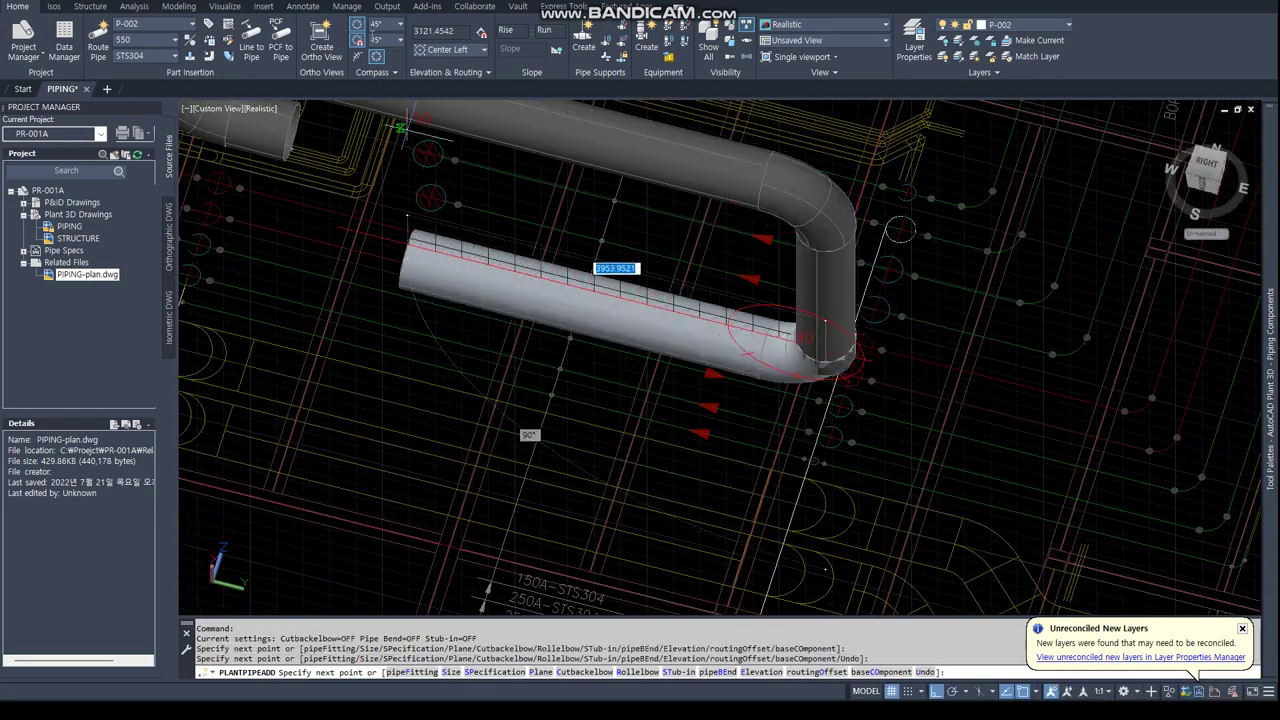
{"action": "left_click", "coordinate": [480, 50]}
{"action": "left_click", "coordinate": [447, 97]}
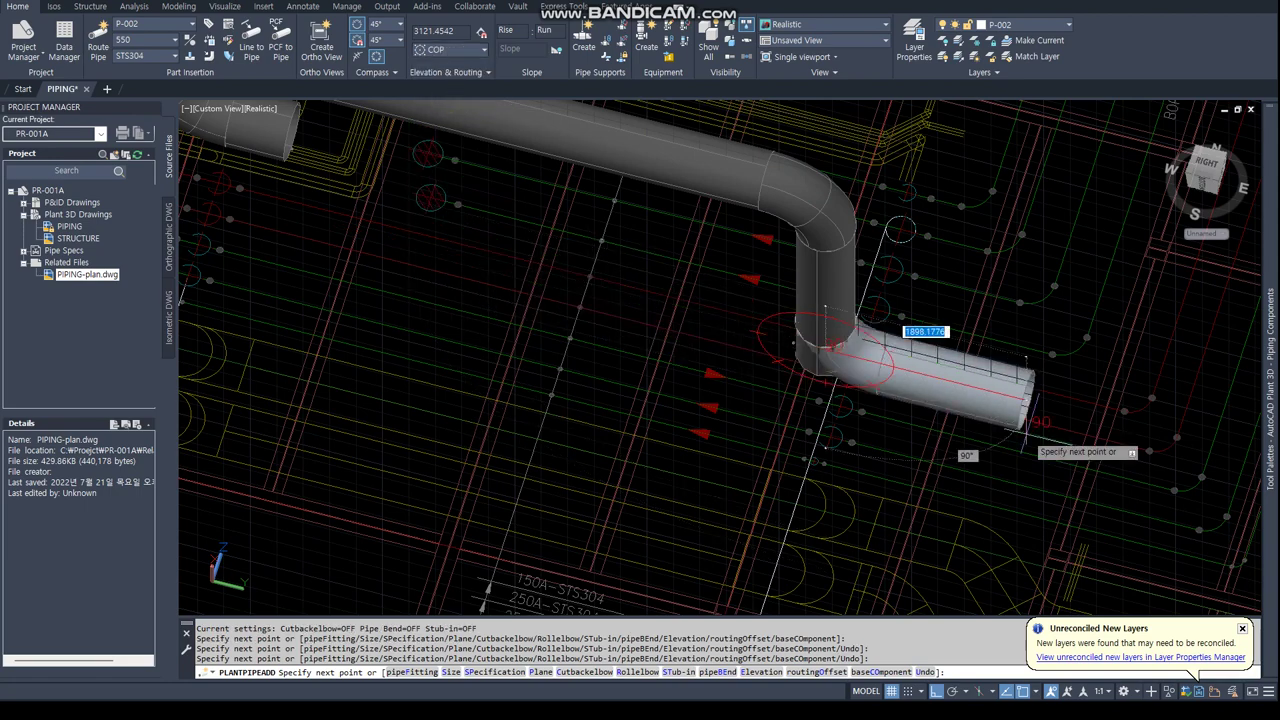
{"action": "key", "text": "Escape"}
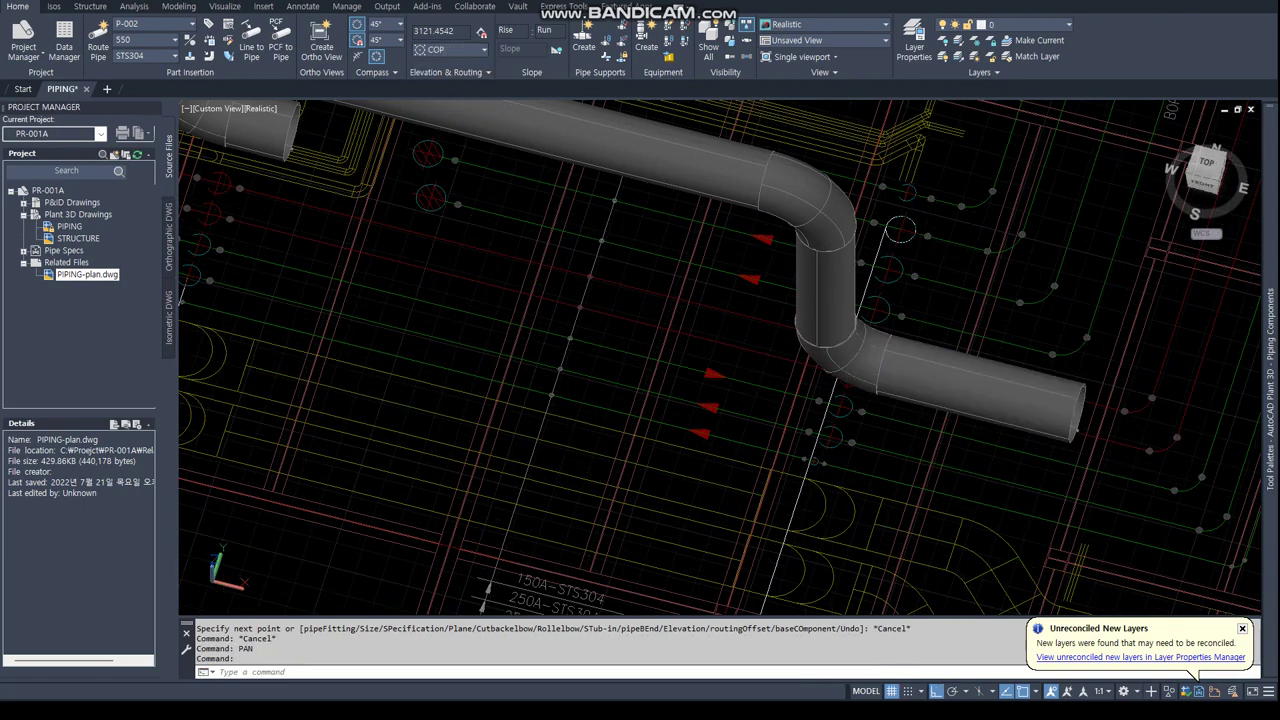
{"action": "key", "text": "Escape"}
{"action": "type", "text": "PLAN"}
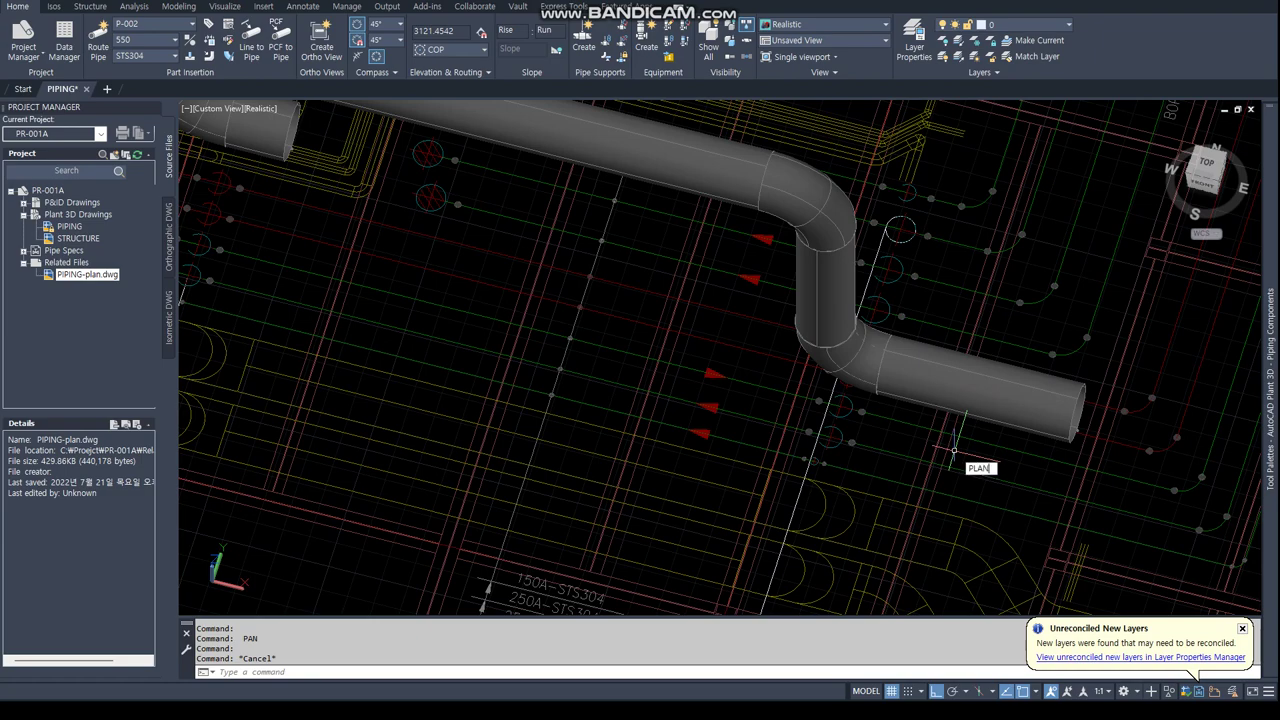
Return to plan view and change the visual style with VS option 2.
{"action": "key", "text": "Return"}
{"action": "key", "text": "Return"}
{"action": "scroll", "coordinate": [780, 420], "scroll_direction": "up", "scroll_amount": 3}
{"action": "scroll", "coordinate": [785, 423], "scroll_direction": "up", "scroll_amount": 3}
{"action": "scroll", "coordinate": [775, 415], "scroll_direction": "up", "scroll_amount": 2}
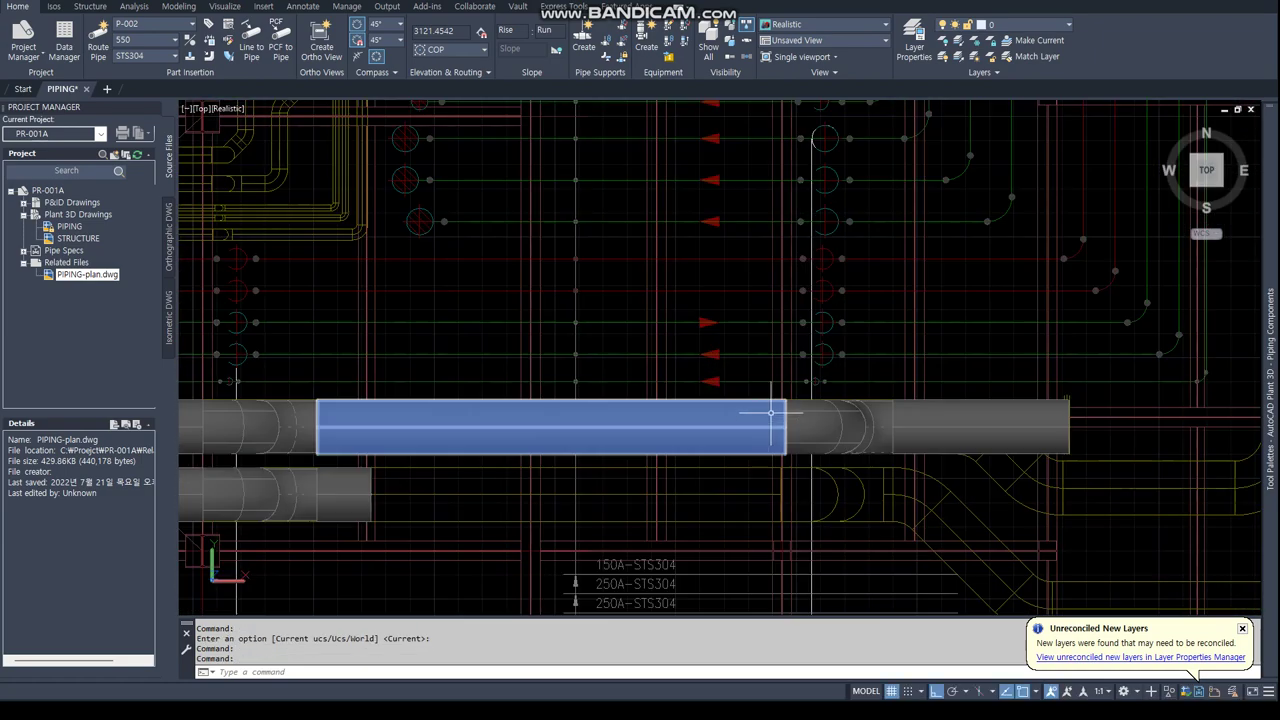
{"action": "type", "text": "vs"}
{"action": "key", "text": "Return"}
{"action": "type", "text": "2"}
{"action": "key", "text": "Return"}
{"action": "scroll", "coordinate": [781, 443], "scroll_direction": "up", "scroll_amount": 3}
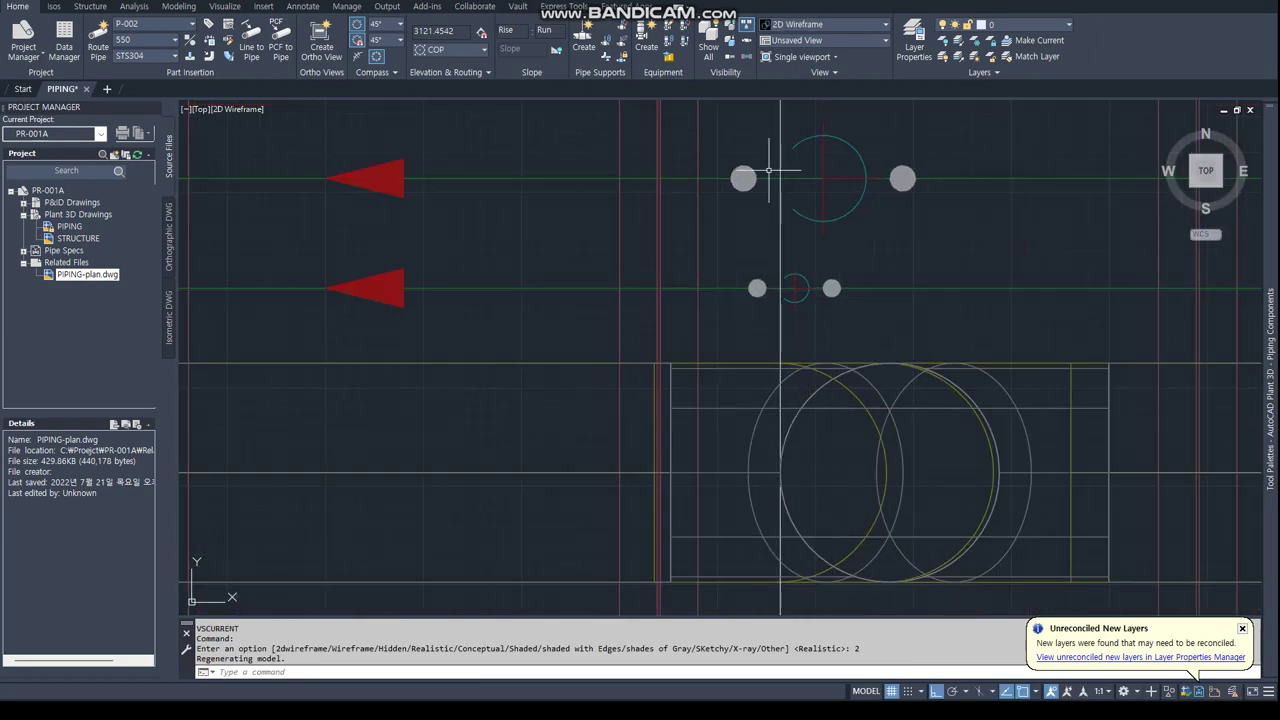
{"action": "scroll", "coordinate": [769, 170], "scroll_direction": "down", "scroll_amount": 5}
Orbit into a tilted 3D view around the dropped pipe.
{"action": "left_click", "coordinate": [440, 50]}
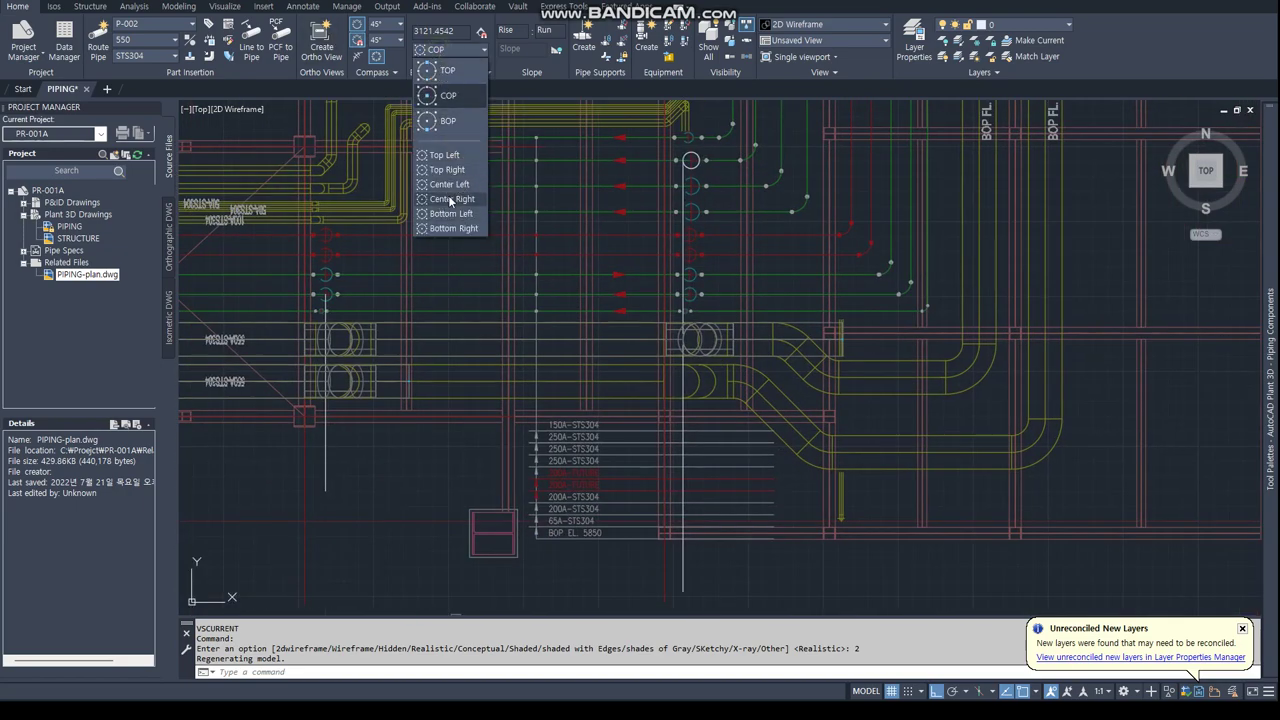
{"action": "key", "text": "Escape"}
{"action": "middle_click_drag", "start_coordinate": [775, 410], "coordinate": [754, 377], "text": "shift"}
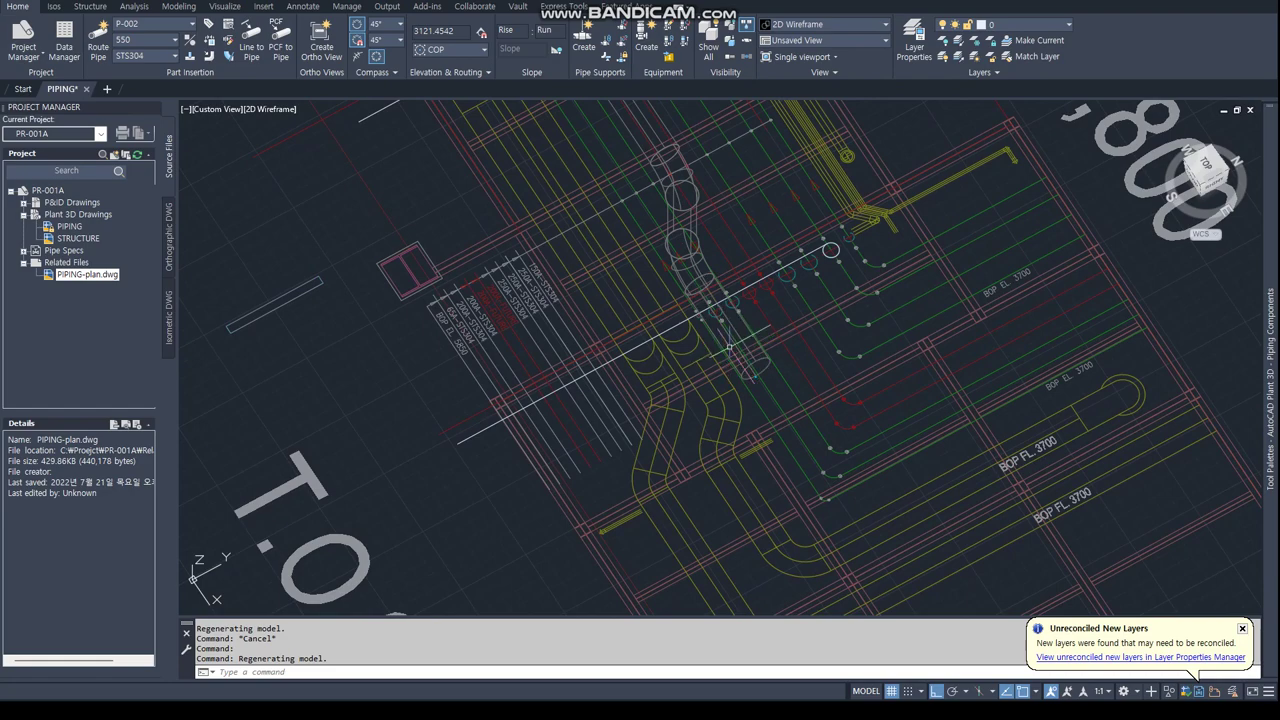
{"action": "right_click", "coordinate": [739, 352]}
{"action": "left_click", "coordinate": [880, 560]}
{"action": "left_click_drag", "start_coordinate": [740, 360], "coordinate": [700, 330]}
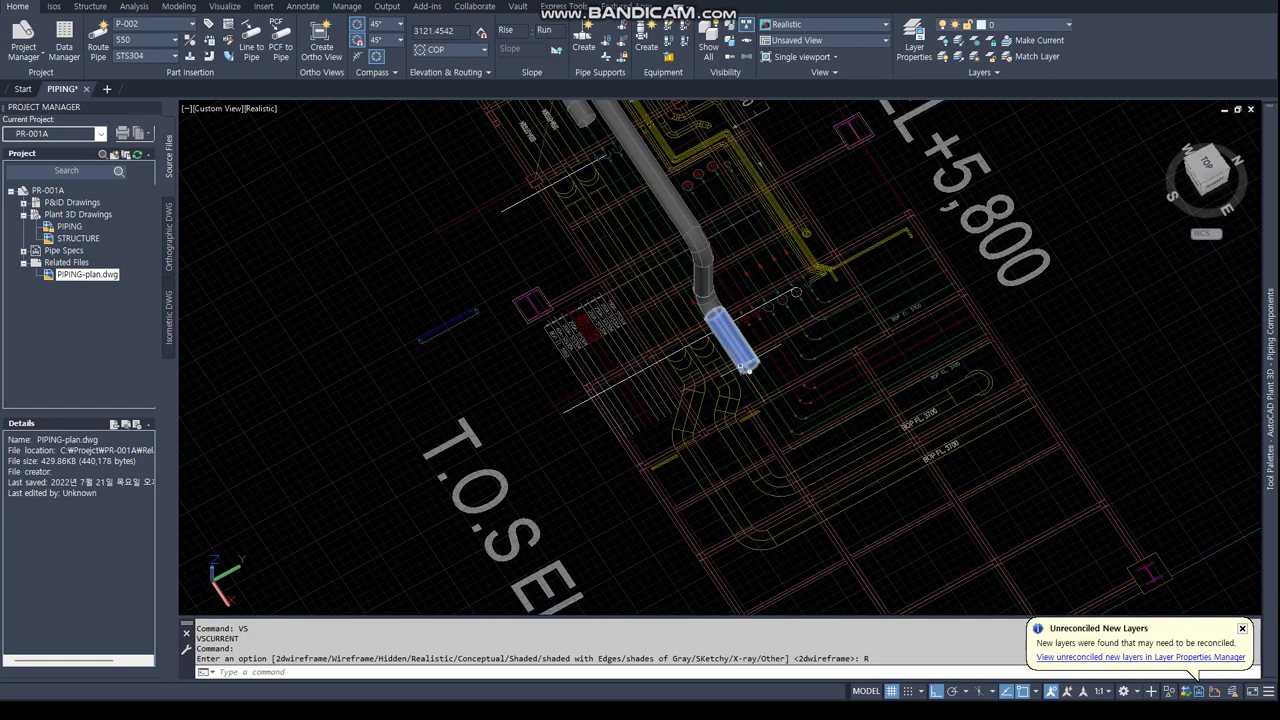
{"action": "key", "text": "Escape"}
{"action": "scroll", "coordinate": [770, 190], "scroll_direction": "up", "scroll_amount": 3}
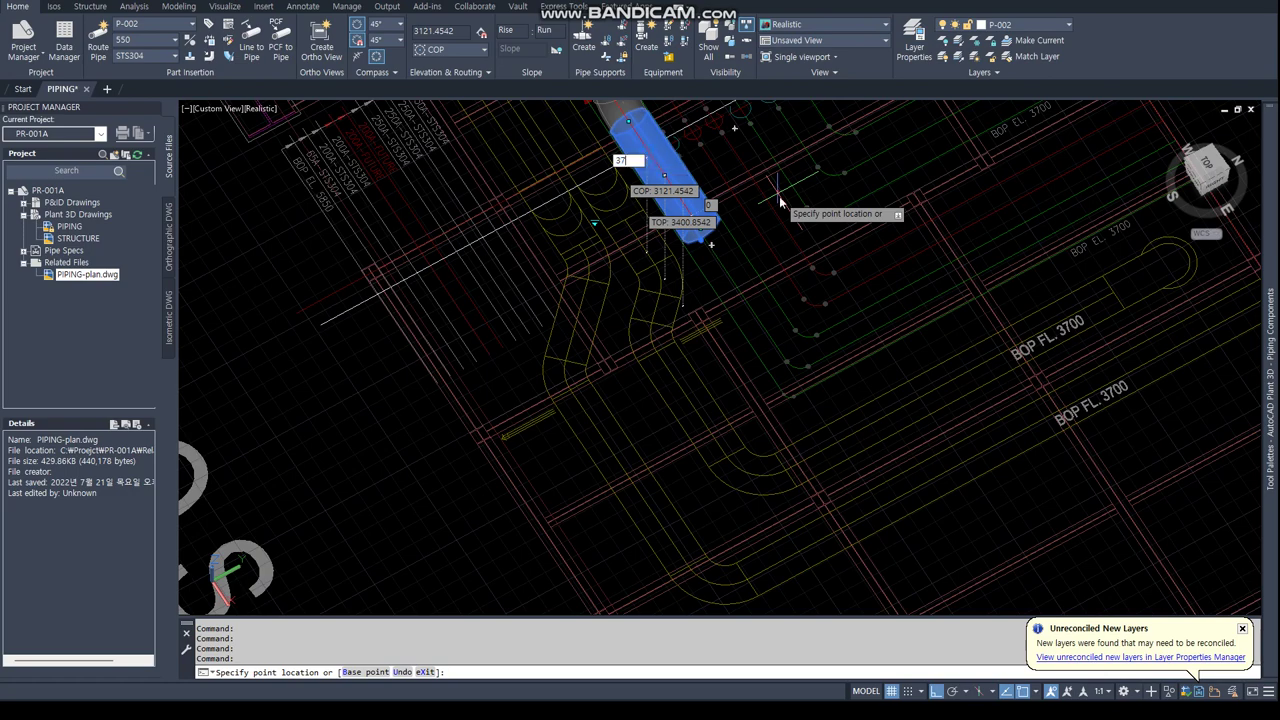
Stretch the lowered pipe's end by 3700, then show the layout in PLAN view.
{"action": "type", "text": "00"}
{"action": "key", "text": "Return"}
{"action": "key", "text": "Escape"}
{"action": "scroll", "coordinate": [690, 282], "scroll_direction": "down", "scroll_amount": 3}
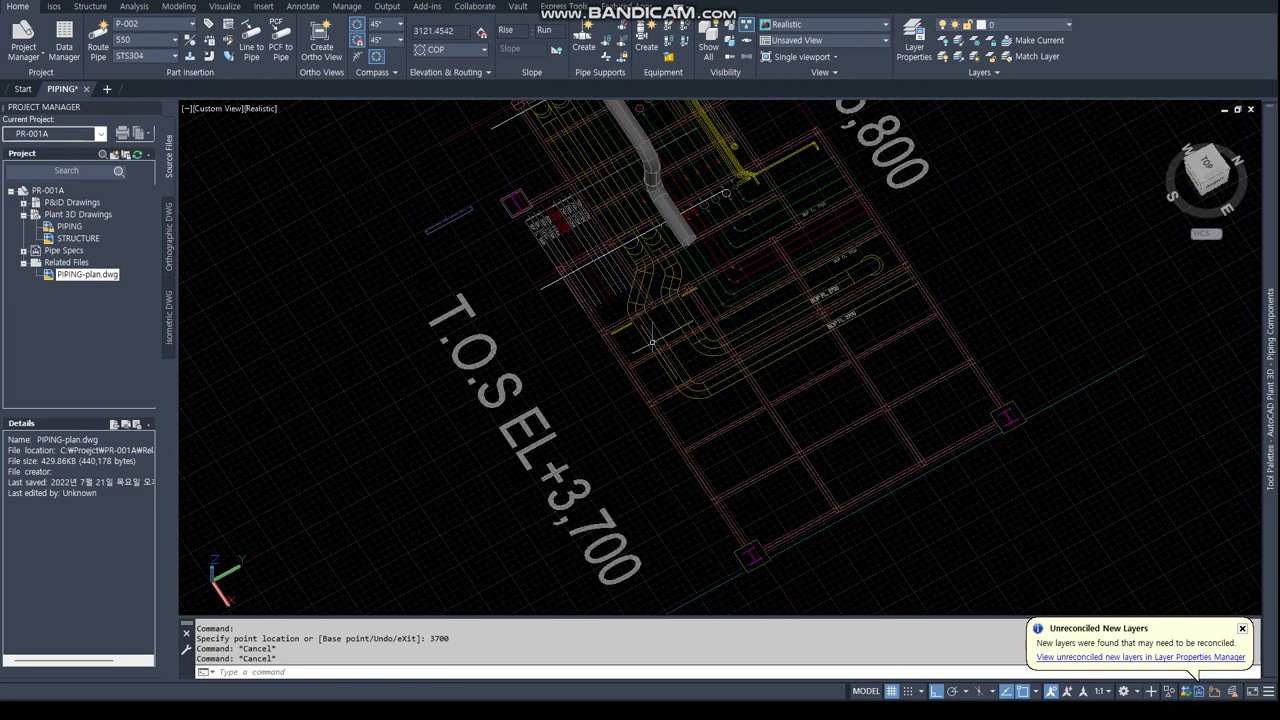
{"action": "type", "text": "plan"}
{"action": "key", "text": "Return"}
{"action": "key", "text": "Return"}
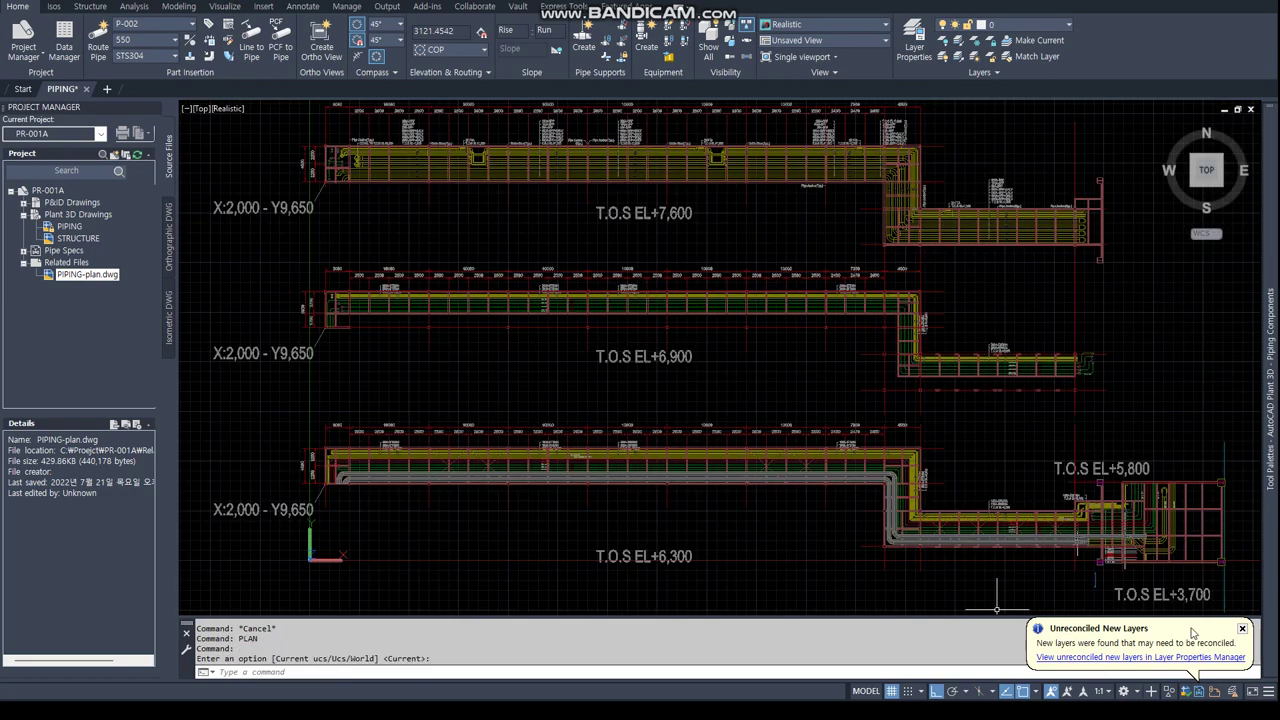
{"action": "scroll", "coordinate": [1090, 510], "scroll_direction": "up", "scroll_amount": 5}
Shorten the lower-right pipe run's end, then re-extend it perpendicular to the edge.
{"action": "scroll", "coordinate": [957, 457], "scroll_direction": "up", "scroll_amount": 3}
{"action": "left_click", "coordinate": [700, 400]}
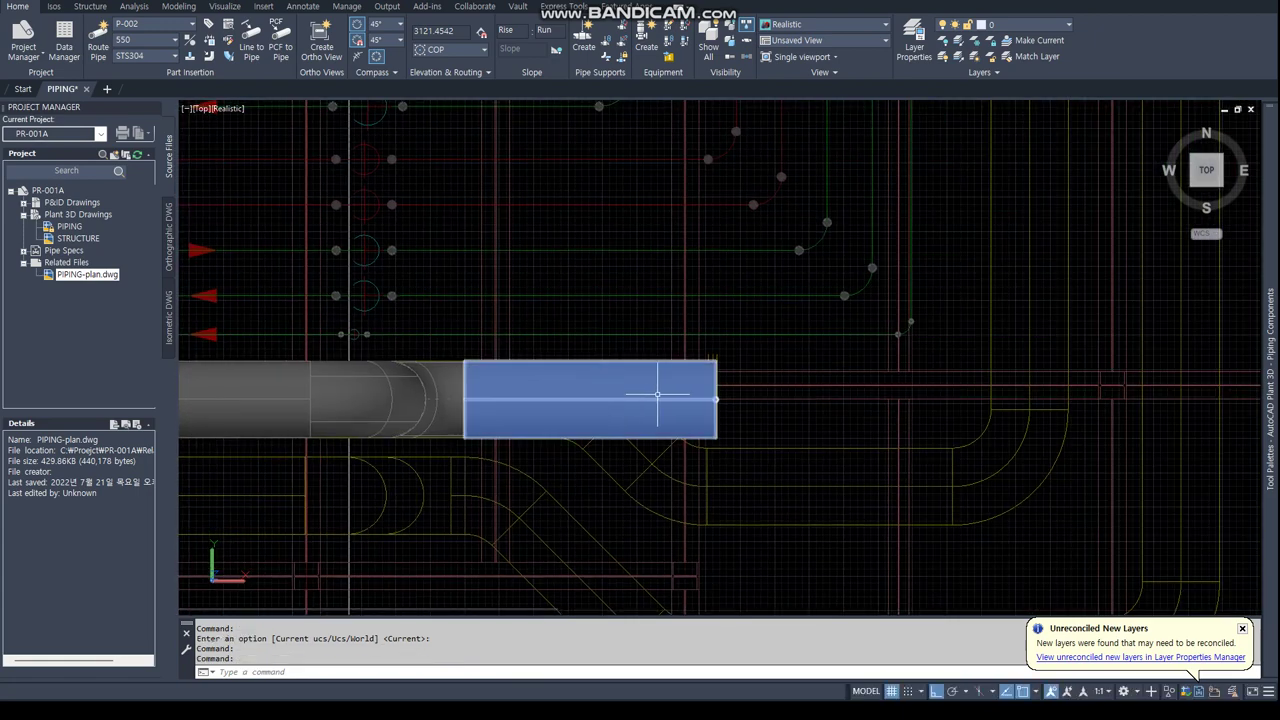
{"action": "left_click", "coordinate": [715, 399]}
{"action": "scroll", "coordinate": [520, 395], "scroll_direction": "up", "scroll_amount": 2}
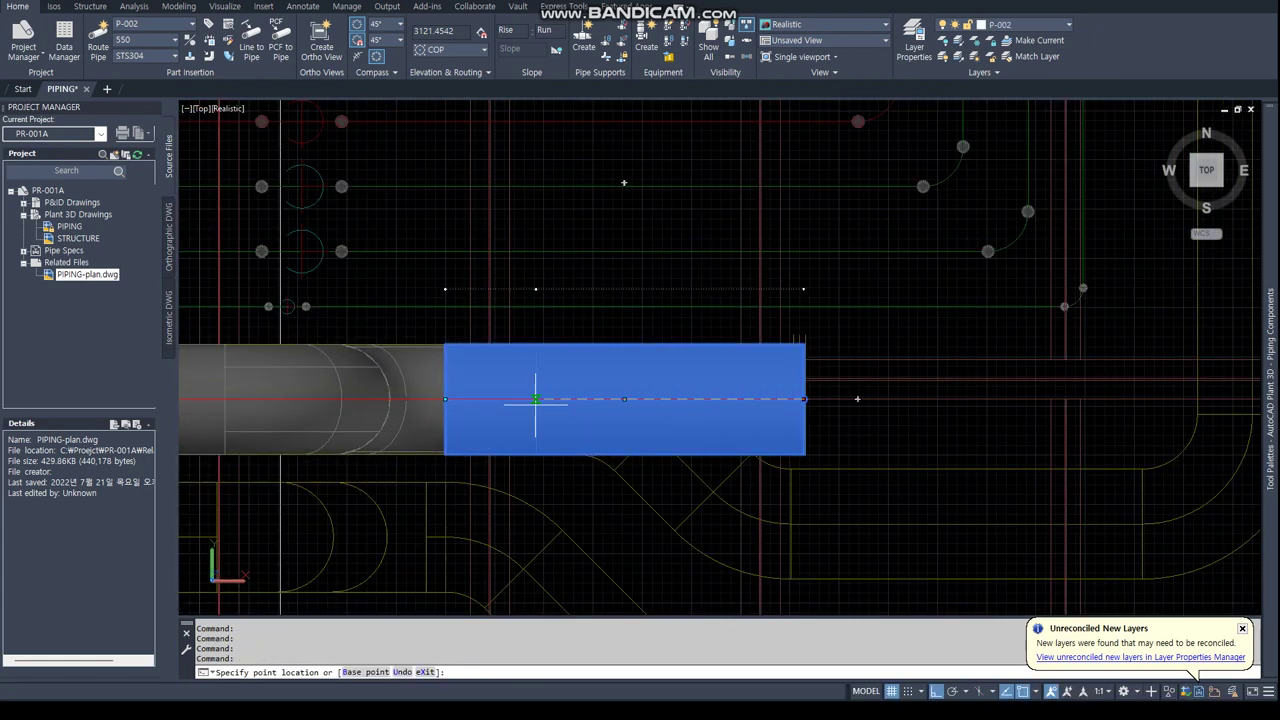
{"action": "left_click", "coordinate": [537, 400]}
{"action": "key", "text": "Escape"}
{"action": "key", "text": "Escape"}
{"action": "left_click", "coordinate": [560, 400]}
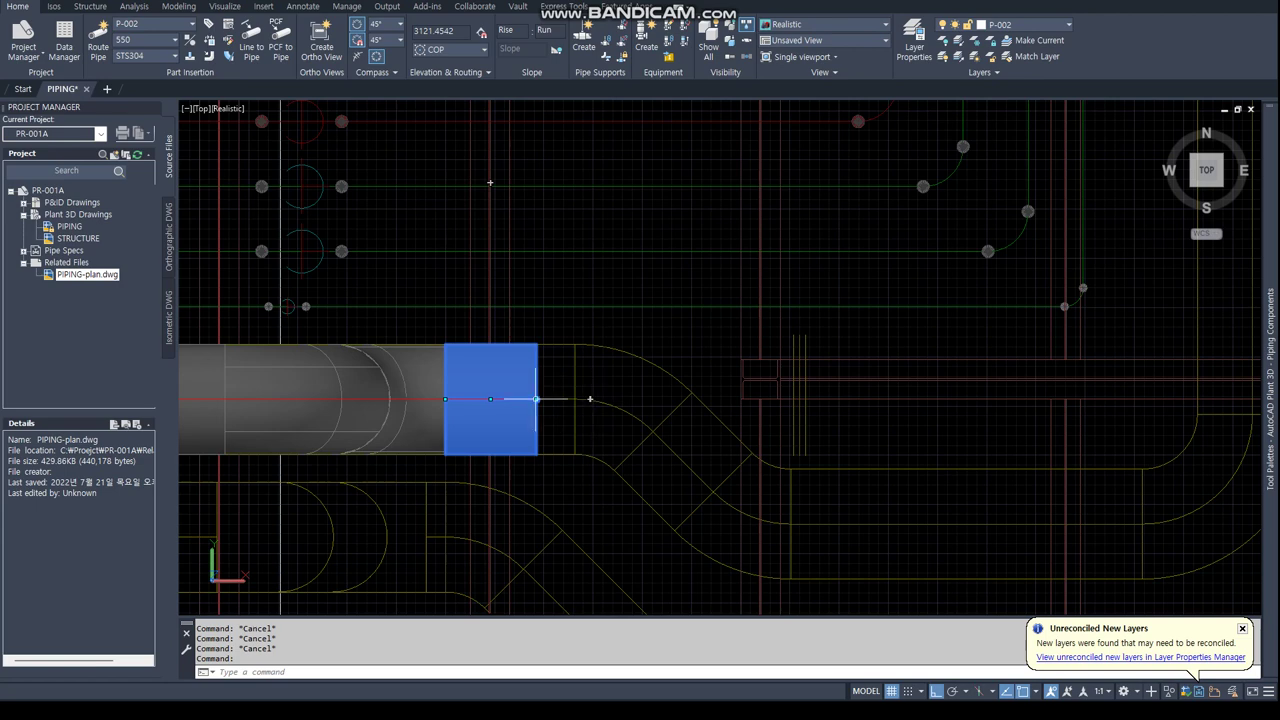
{"action": "left_click", "coordinate": [536, 399]}
{"action": "type", "text": "R"}
{"action": "key", "text": "Return"}
{"action": "left_click", "coordinate": [575, 400]}
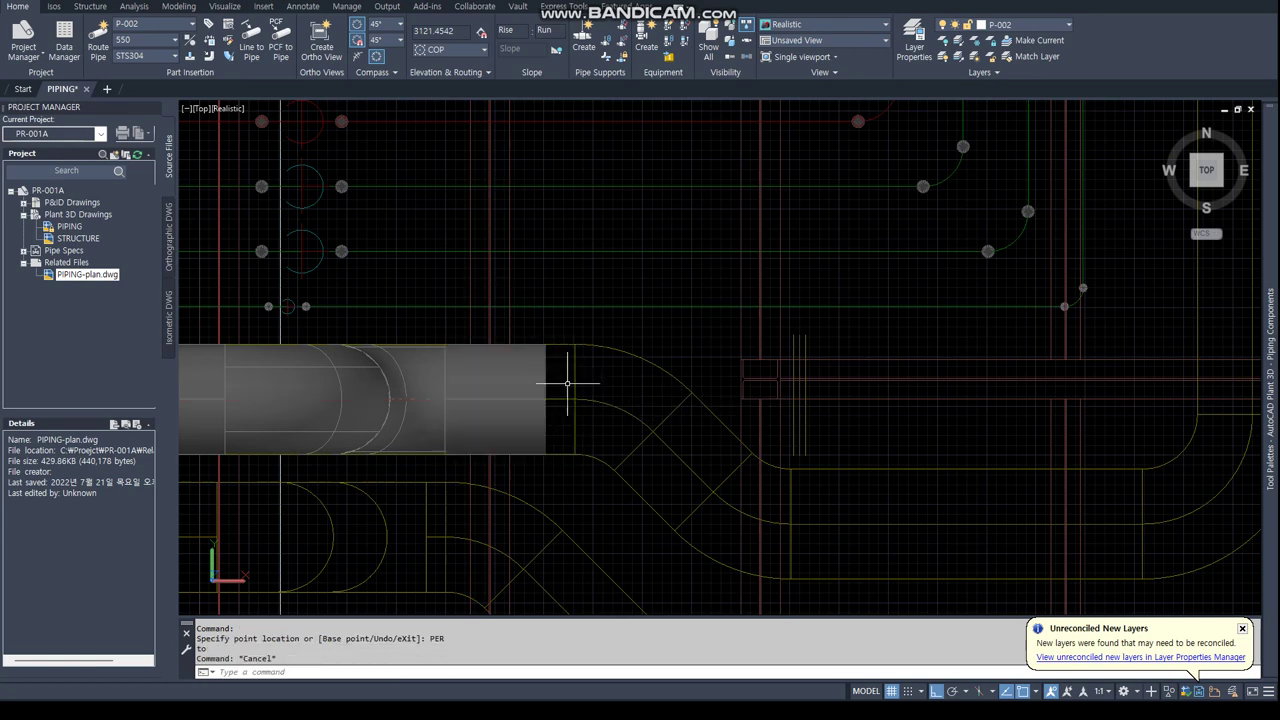
{"action": "key", "text": "Escape"}
{"action": "key", "text": "Escape"}
Fit a 550 ELBOW 45 LR fitting-to-fitting on the pipe end and set its rotation.
{"action": "left_click", "coordinate": [570, 420]}
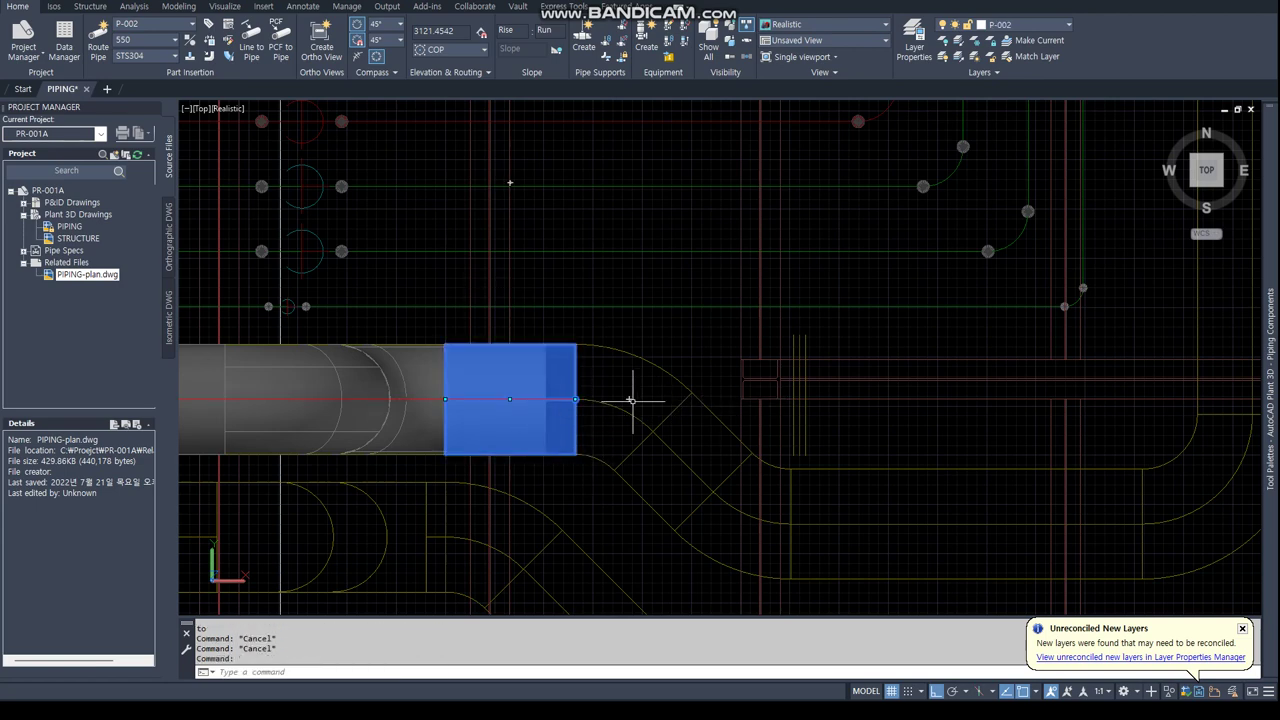
{"action": "left_click", "coordinate": [632, 400]}
{"action": "type", "text": "F"}
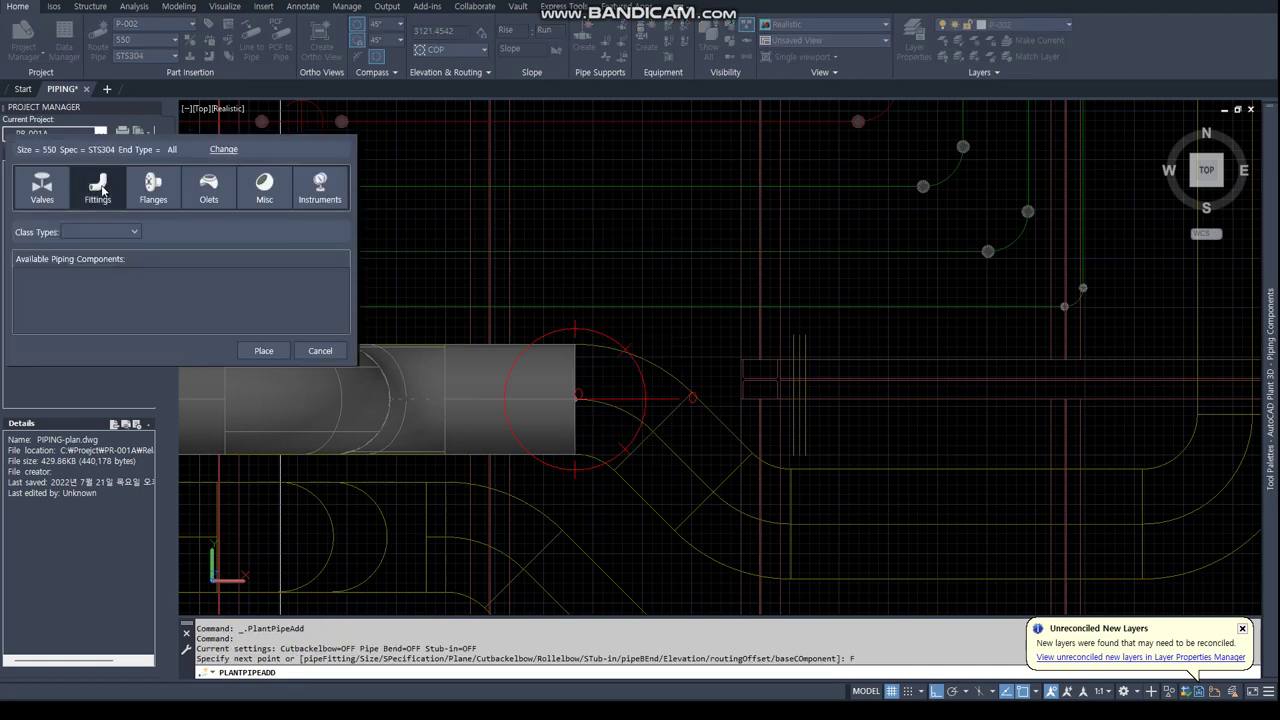
{"action": "left_click", "coordinate": [70, 280]}
{"action": "left_click", "coordinate": [263, 351]}
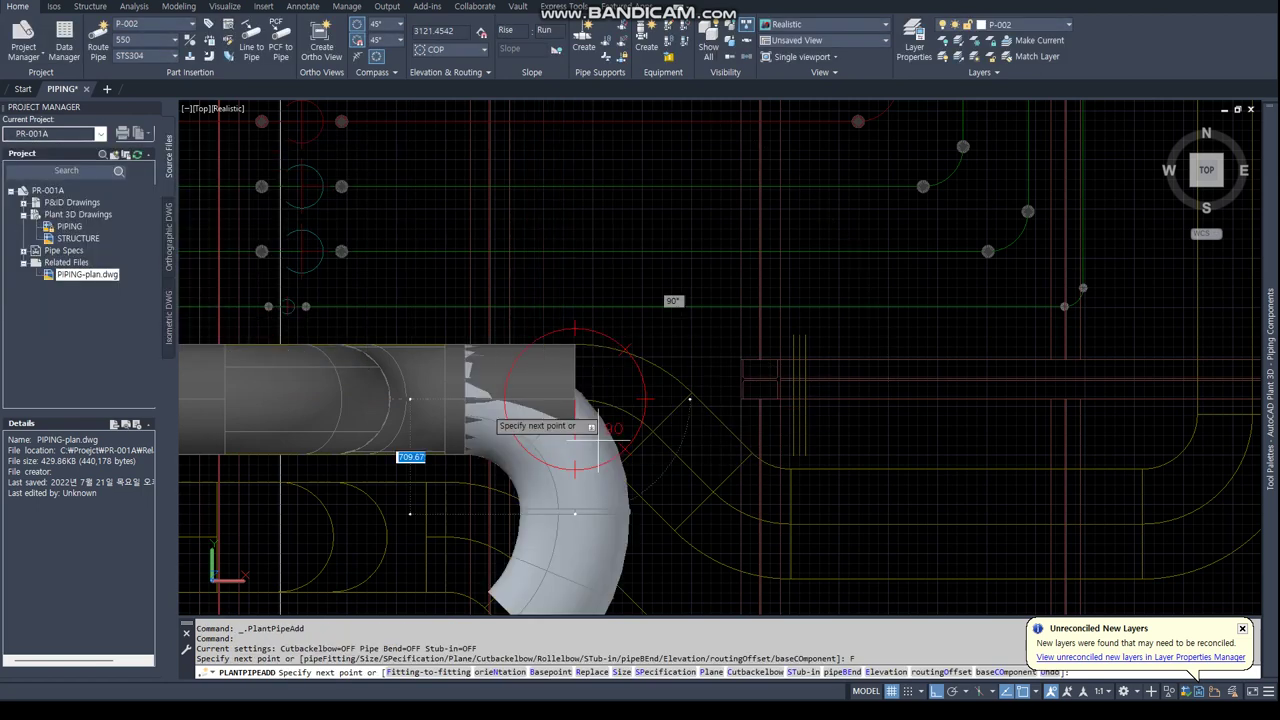
{"action": "type", "text": "F"}
{"action": "key", "text": "Return"}
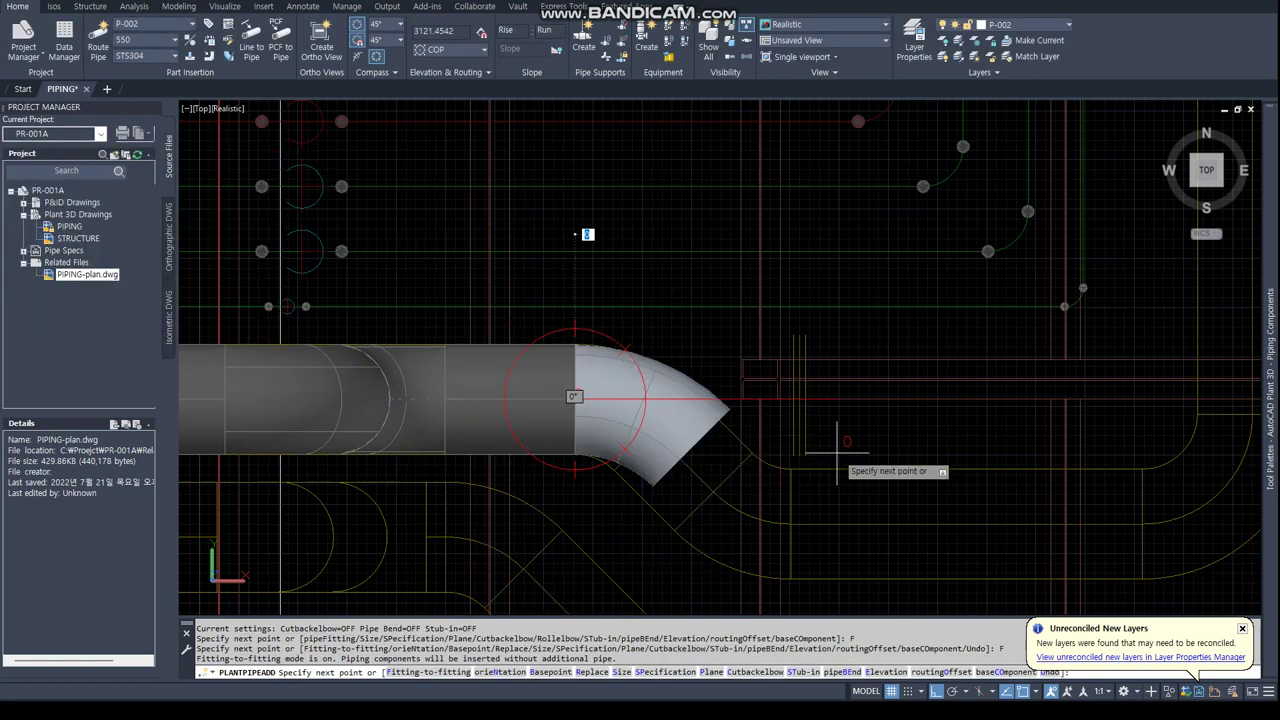
{"action": "left_click", "coordinate": [908, 440]}
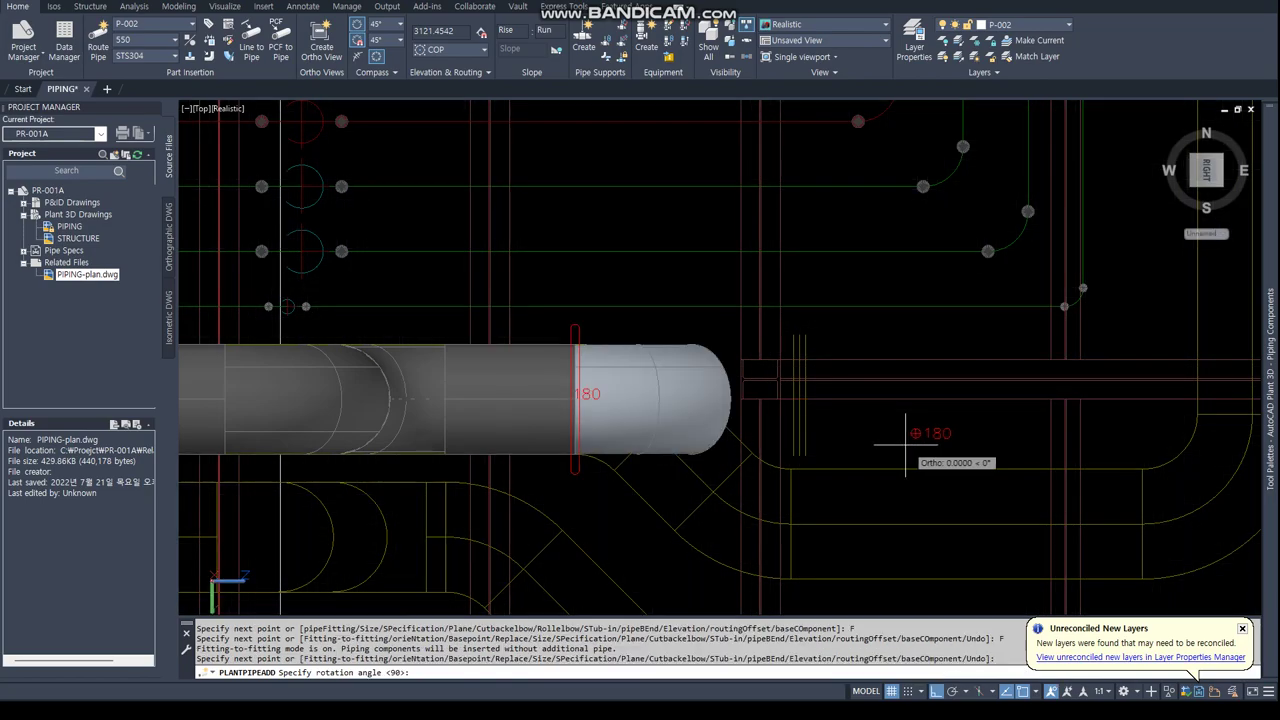
{"action": "middle_click_drag", "start_coordinate": [614, 508], "coordinate": [318, 270], "text": "shift"}
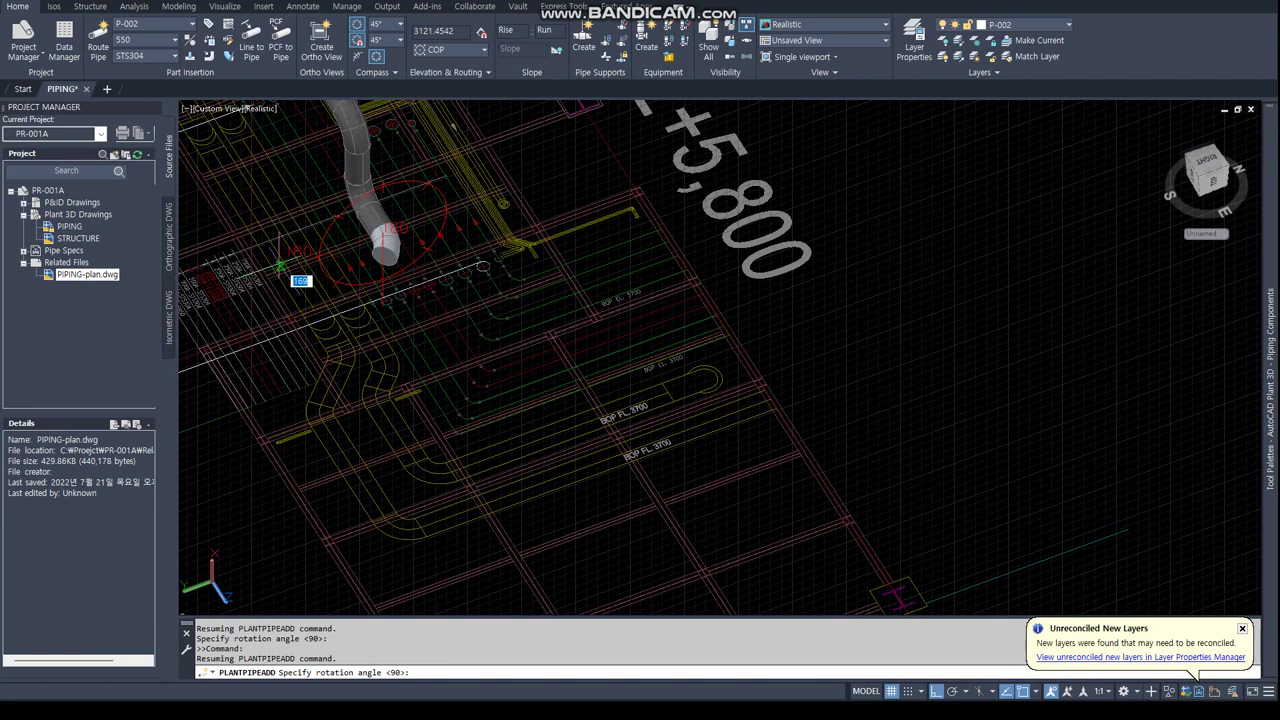
{"action": "scroll", "coordinate": [280, 265], "scroll_direction": "up", "scroll_amount": 3}
{"action": "left_click", "coordinate": [555, 338]}
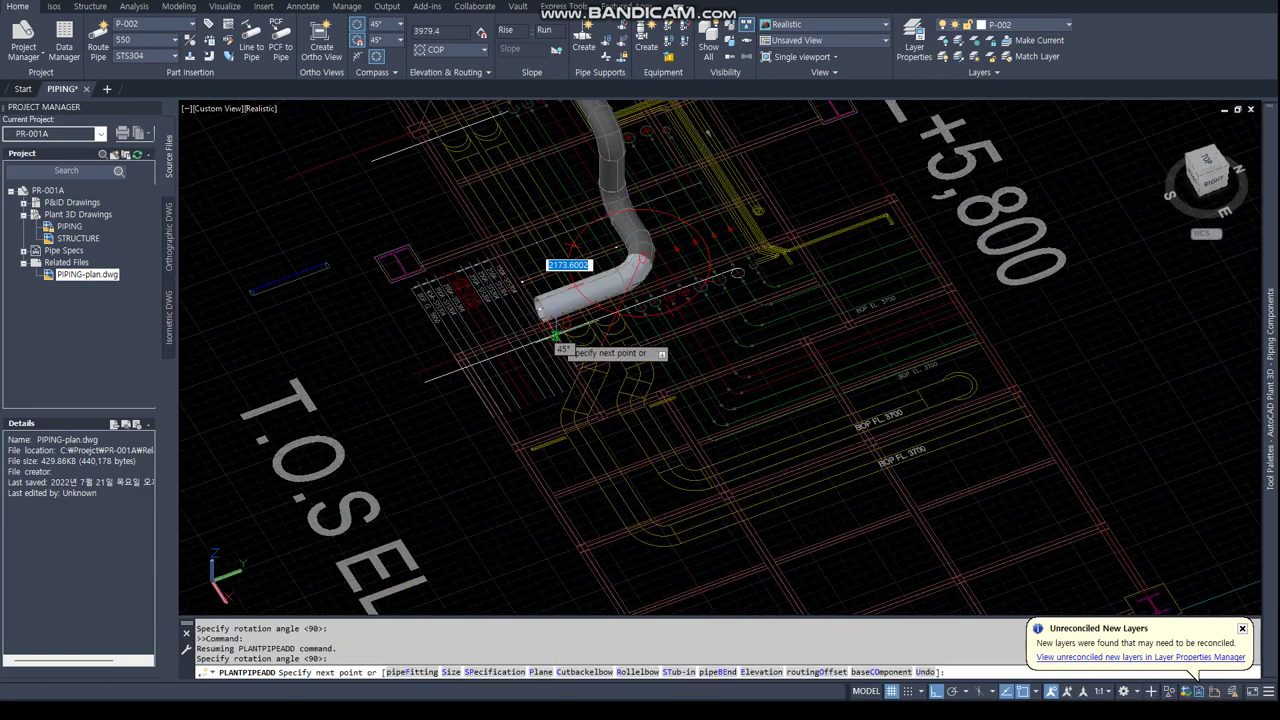
{"action": "key", "text": "Escape"}
Return to the top plan view and try a 45° route from the elbow, then cancel it.
{"action": "key", "text": "Return"}
{"action": "key", "text": "Return"}
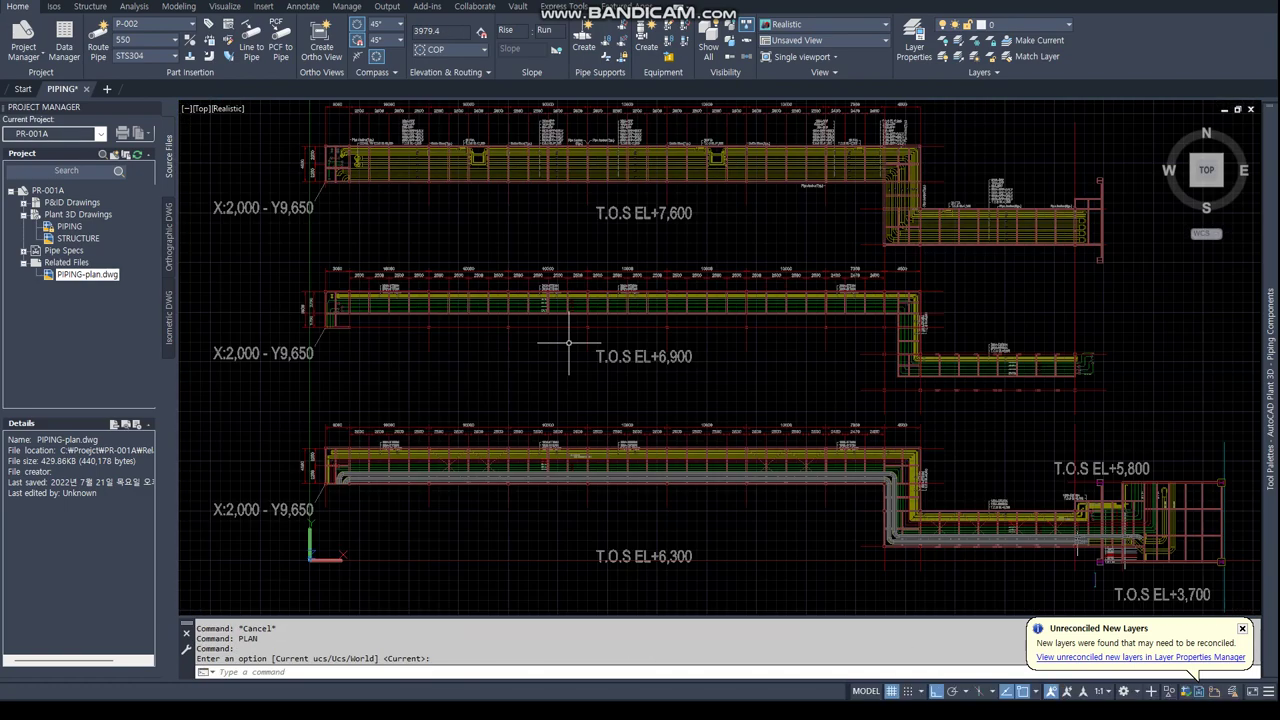
{"action": "scroll", "coordinate": [1140, 545], "scroll_direction": "up", "scroll_amount": 5}
{"action": "scroll", "coordinate": [652, 414], "scroll_direction": "up", "scroll_amount": 3}
{"action": "left_click", "coordinate": [585, 365]}
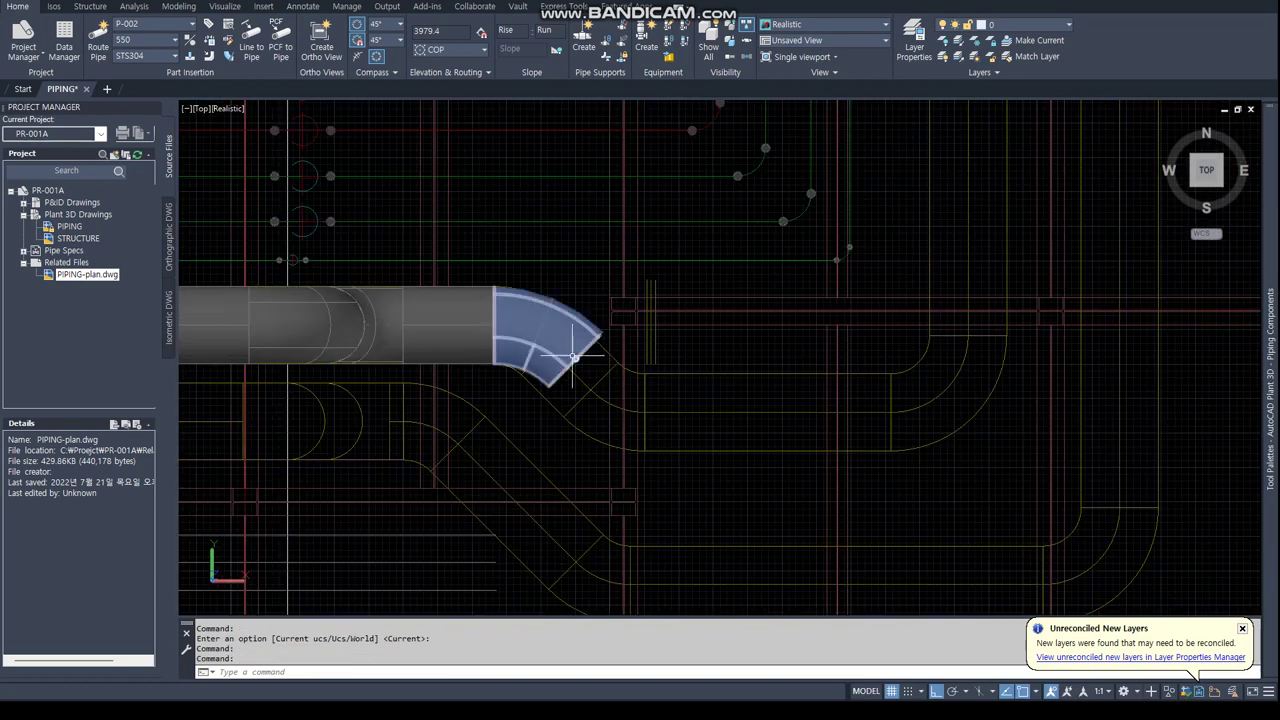
{"action": "left_click", "coordinate": [617, 324]}
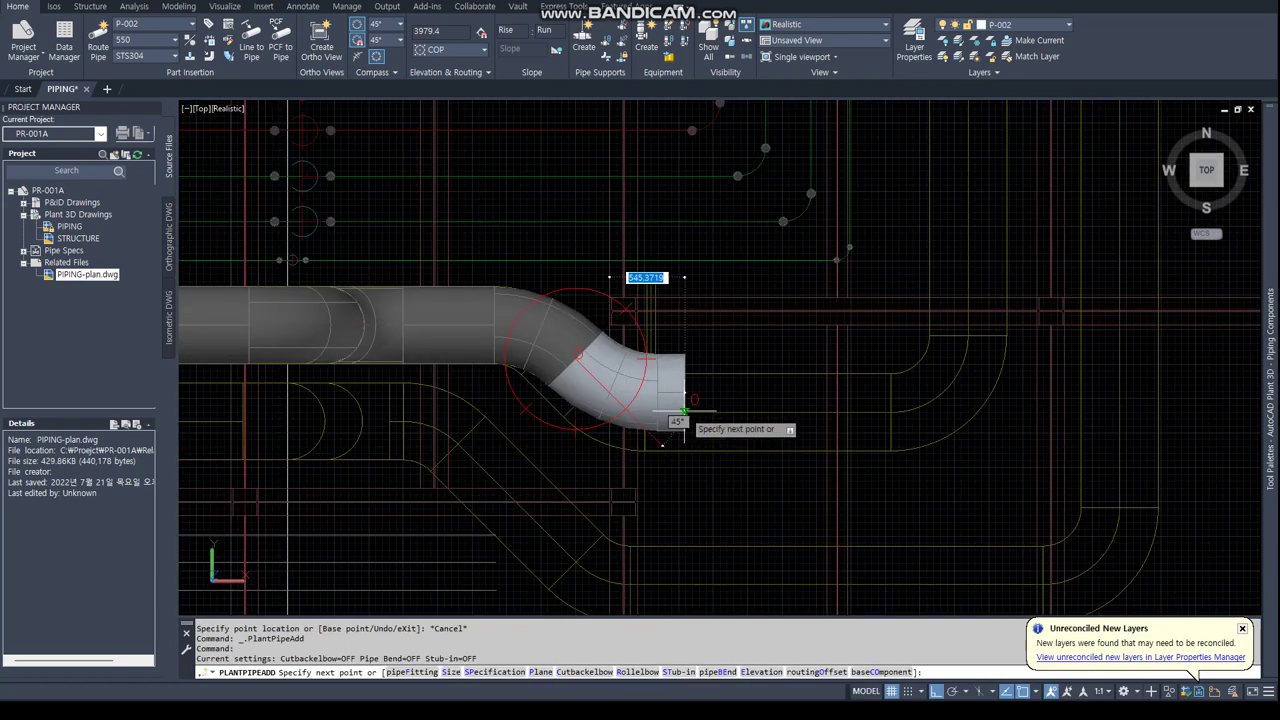
{"action": "key", "text": "F8"}
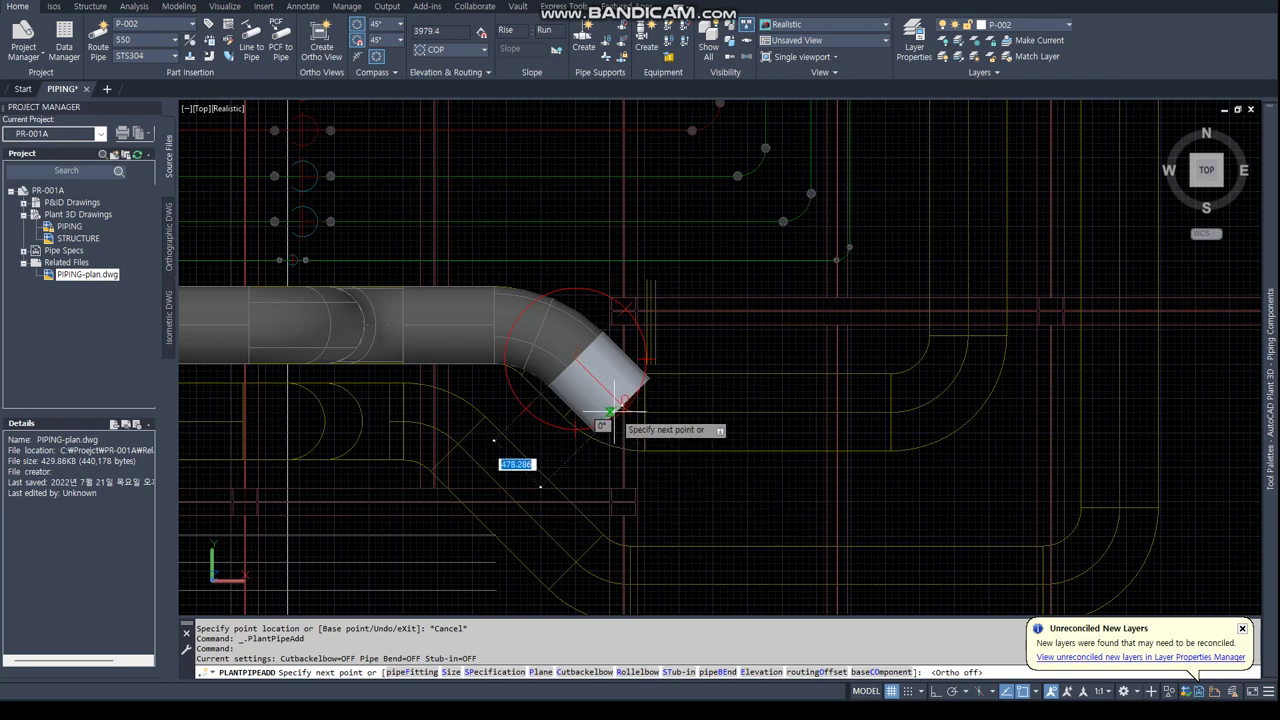
{"action": "key", "text": "Escape"}
{"action": "type", "text": "L"}
{"action": "key", "text": "Return"}
{"action": "type", "text": "M"}
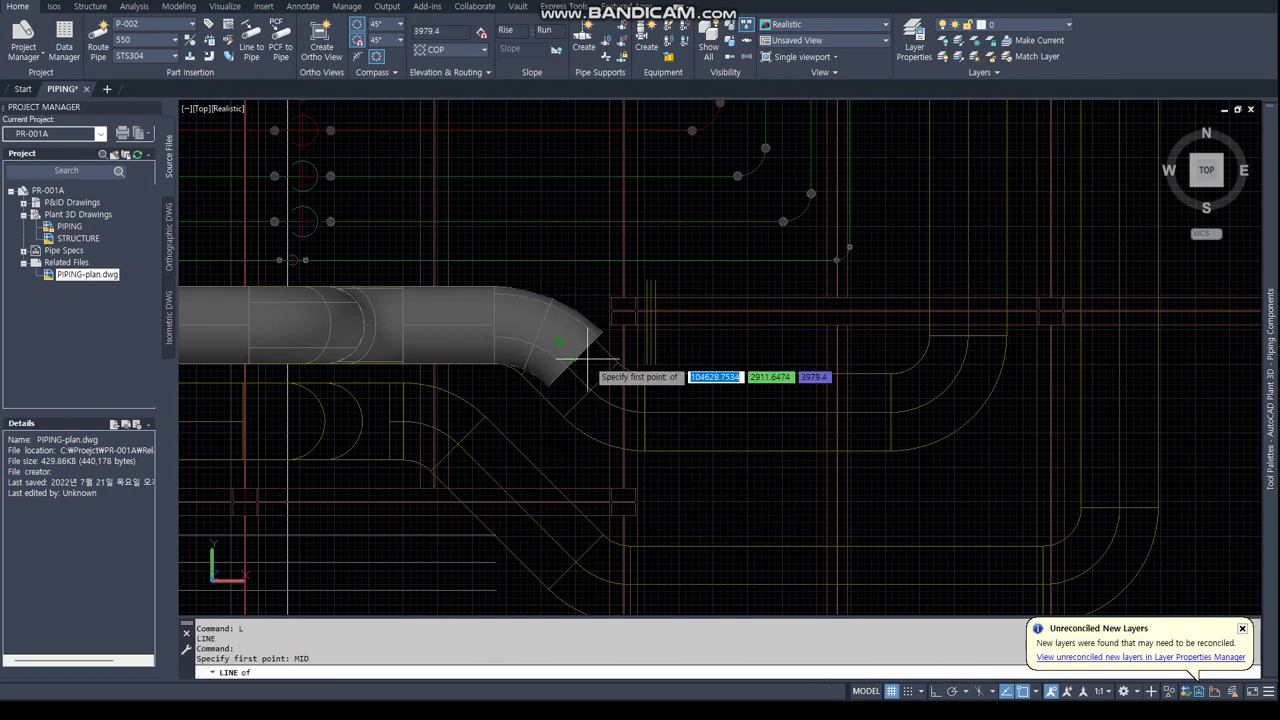
{"action": "key", "text": "Escape"}
{"action": "key", "text": "Escape"}
Erase the elbow at the pipe end and start a guide line from the END-snapped endpoint.
{"action": "type", "text": "e"}
{"action": "key", "text": "Return"}
{"action": "left_click", "coordinate": [529, 362]}
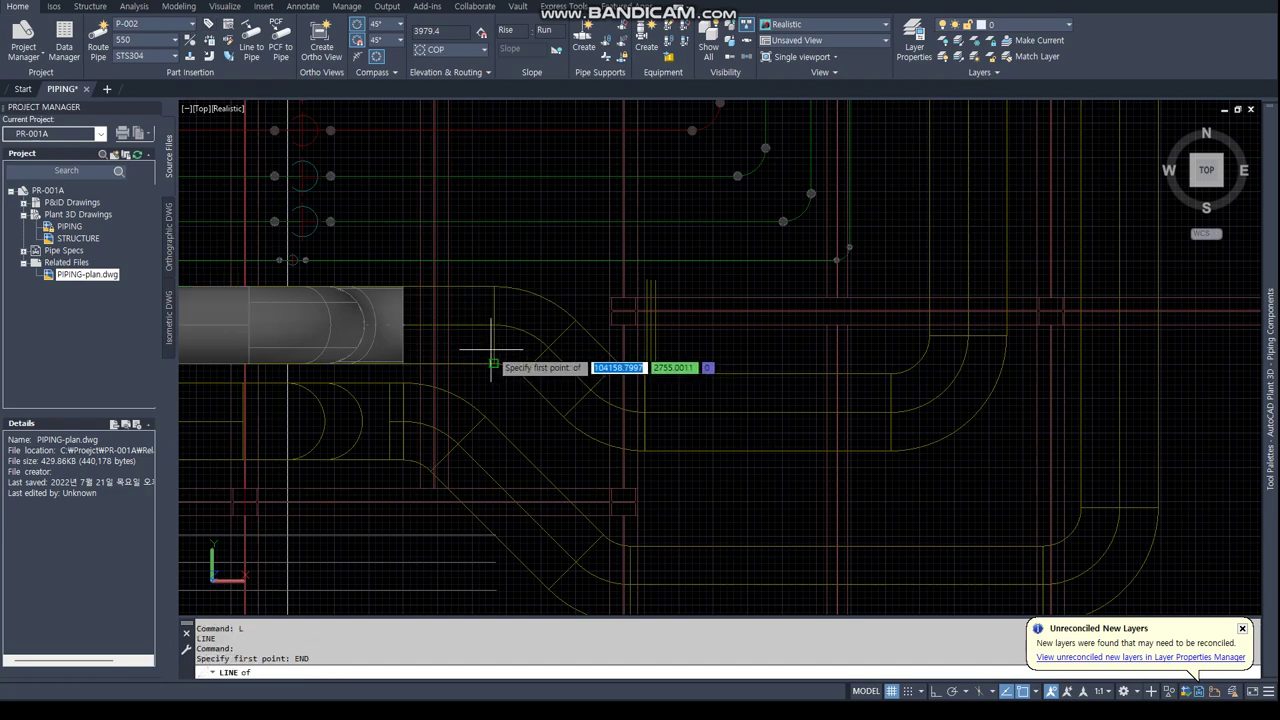
{"action": "left_click", "coordinate": [491, 350]}
{"action": "scroll", "coordinate": [571, 345], "scroll_direction": "up", "scroll_amount": 2}
{"action": "scroll", "coordinate": [555, 345], "scroll_direction": "up", "scroll_amount": 2}
{"action": "key", "text": "F8"}
{"action": "key", "text": "Escape"}
{"action": "key", "text": "Escape"}
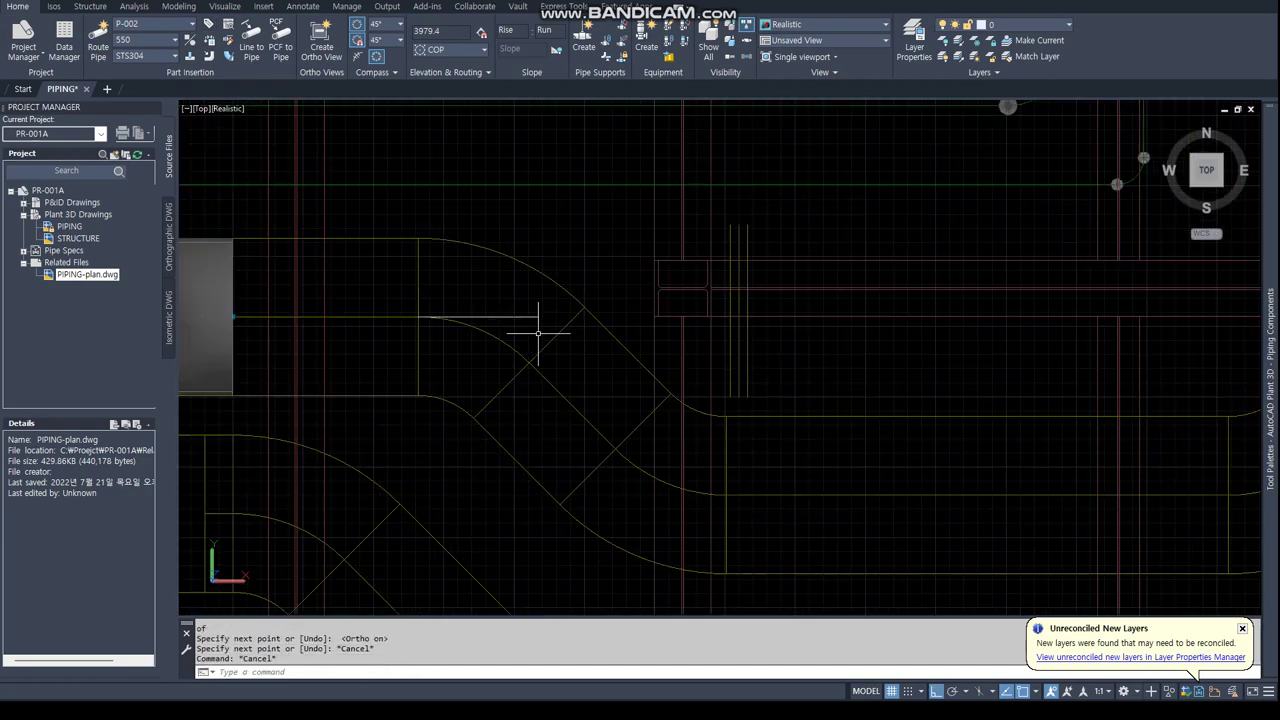
{"action": "type", "text": "END"}
{"action": "key", "text": "Return"}
{"action": "left_click", "coordinate": [529, 362]}
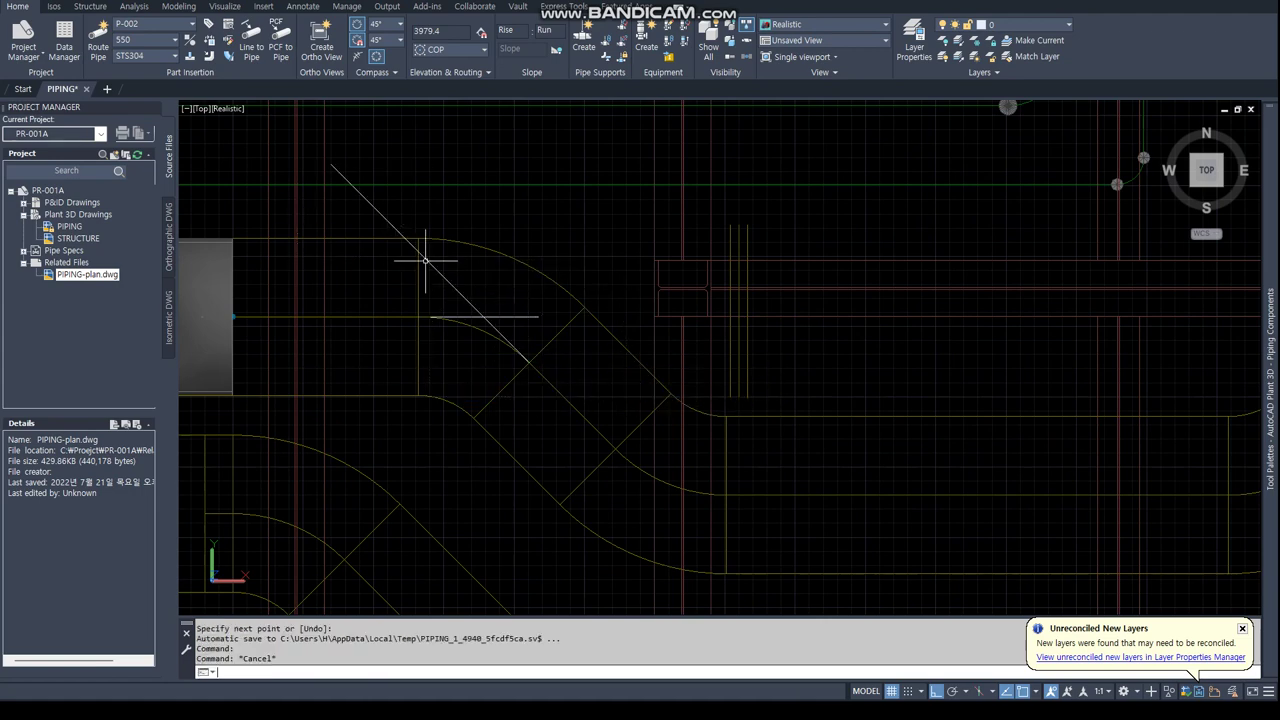
Fillet the horizontal guide line into a sharp corner.
{"action": "type", "text": "f"}
{"action": "key", "text": "Return"}
{"action": "left_click", "coordinate": [470, 317]}
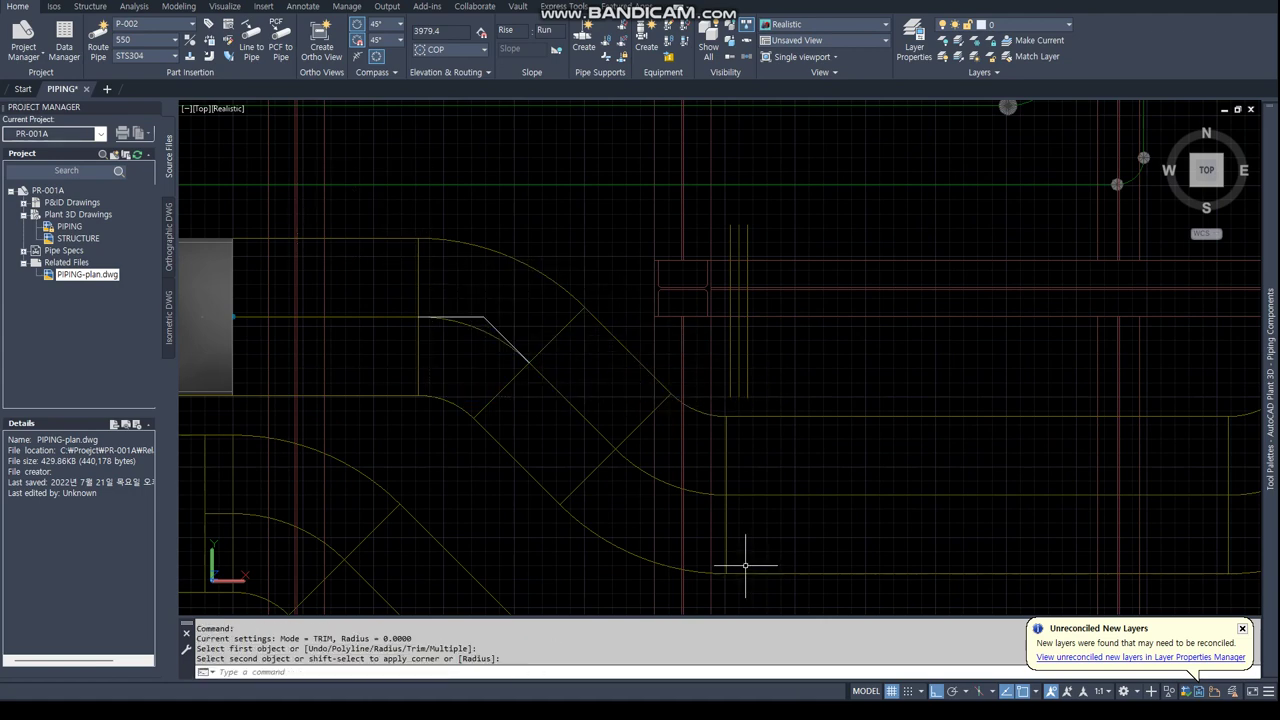
{"action": "key", "text": "Escape"}
{"action": "type", "text": "l"}
{"action": "key", "text": "Return"}
Draw a guide line from the corner endpoint and fillet the diagonal guide line.
{"action": "type", "text": "END"}
{"action": "key", "text": "Return"}
{"action": "left_click", "coordinate": [726, 500]}
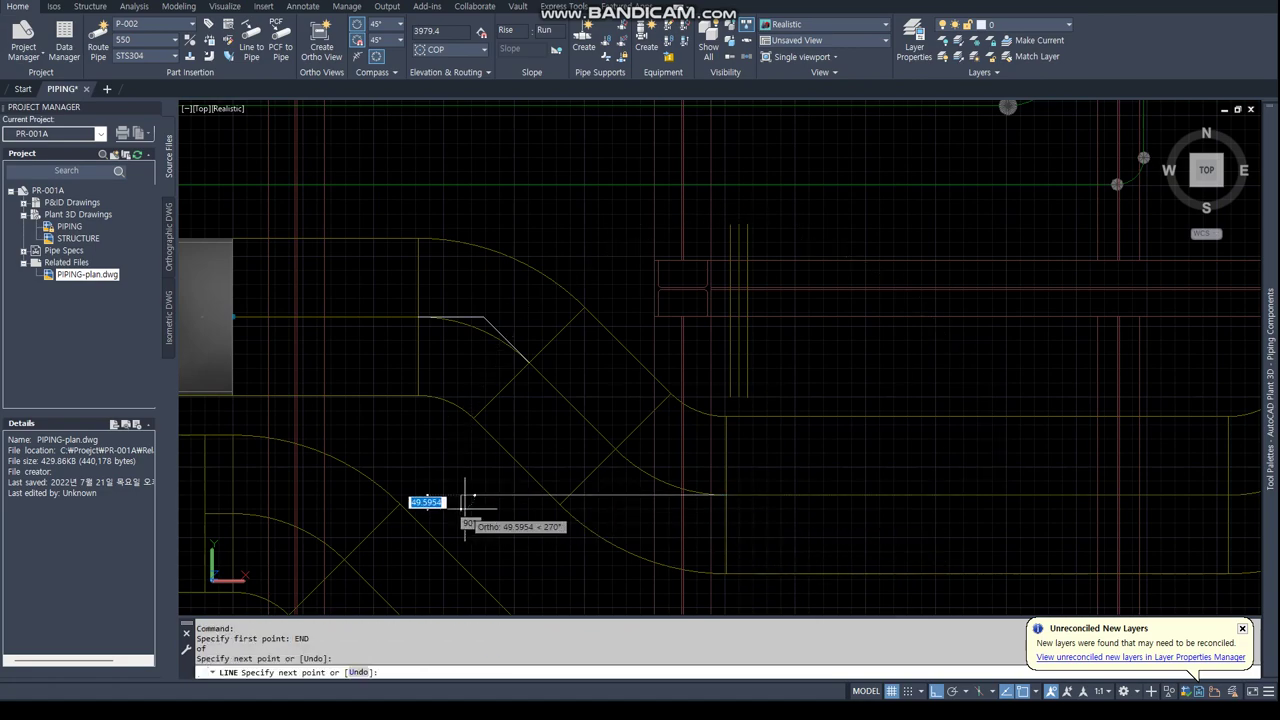
{"action": "key", "text": "Escape"}
{"action": "type", "text": "f"}
{"action": "key", "text": "Return"}
{"action": "left_click", "coordinate": [493, 327]}
{"action": "scroll", "coordinate": [700, 506], "scroll_direction": "up", "scroll_amount": 5}
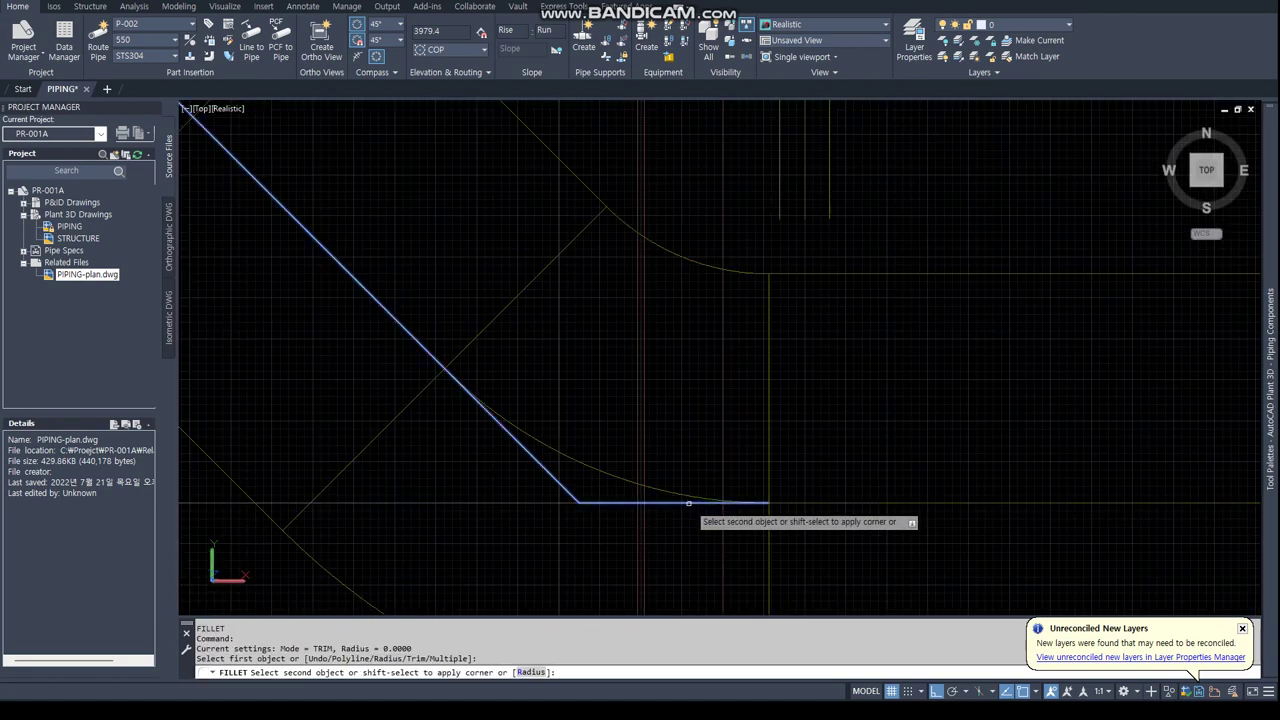
{"action": "key", "text": "Escape"}
Route the pipe through both guide-line corners and end the run perpendicular to the rack line.
{"action": "left_click", "coordinate": [487, 432]}
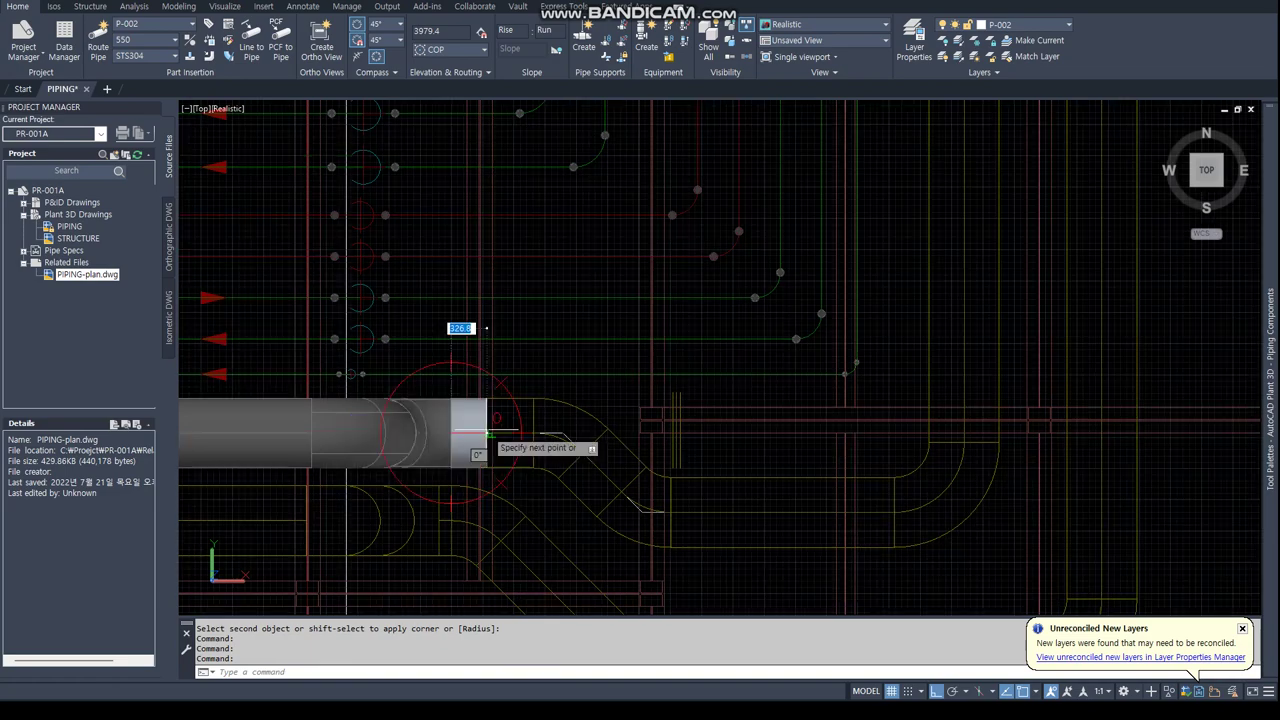
{"action": "type", "text": "END"}
{"action": "key", "text": "Return"}
{"action": "left_click", "coordinate": [564, 435]}
{"action": "type", "text": "END"}
{"action": "key", "text": "Return"}
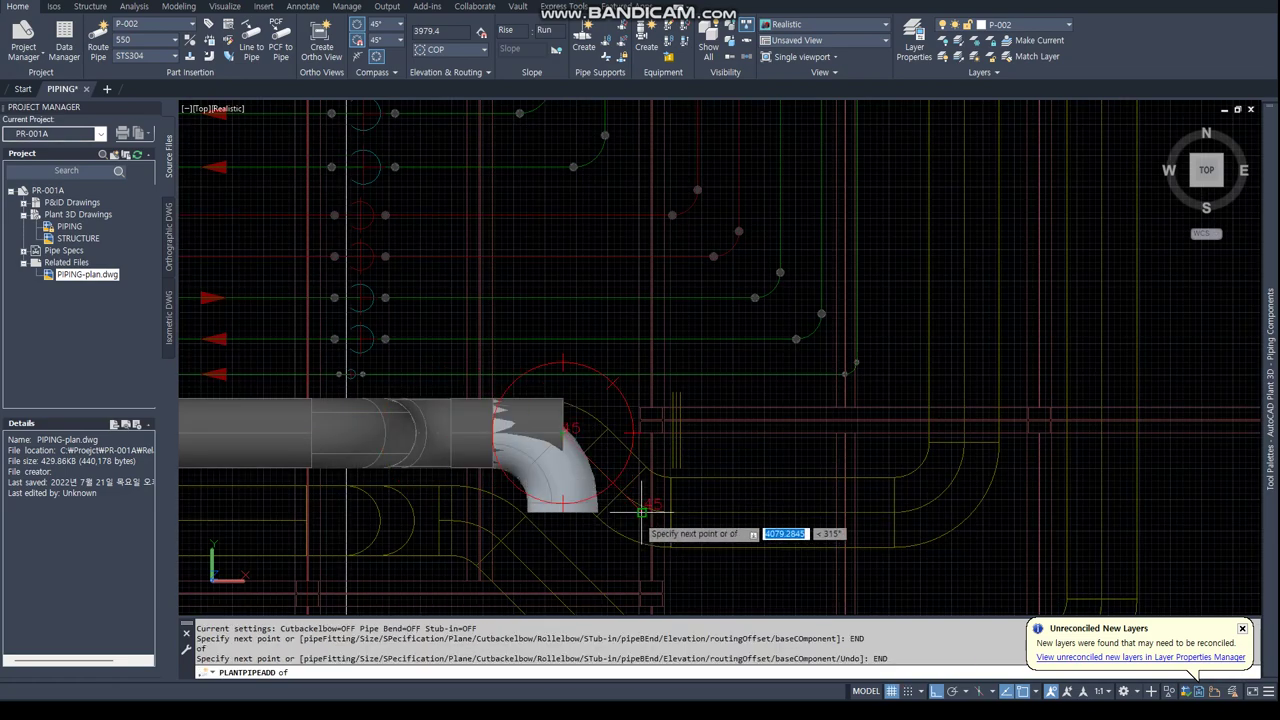
{"action": "left_click", "coordinate": [641, 513]}
{"action": "type", "text": "PER"}
{"action": "key", "text": "Return"}
{"action": "left_click", "coordinate": [943, 371]}
Drop the pipe vertically at the circle's centre, check it in 3D, then return to plan view.
{"action": "scroll", "coordinate": [943, 262], "scroll_direction": "down", "scroll_amount": 3}
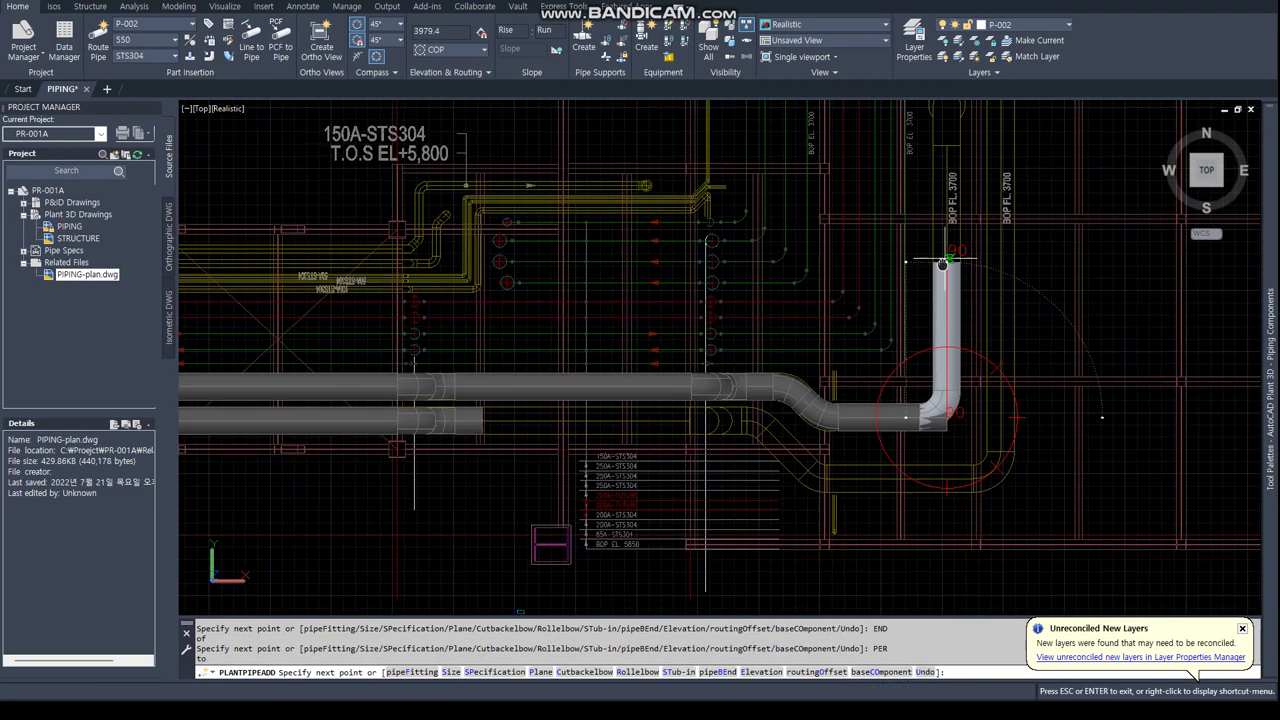
{"action": "type", "text": "CEN"}
{"action": "key", "text": "Return"}
{"action": "left_click", "coordinate": [808, 430]}
{"action": "key", "text": "Return"}
{"action": "mouse_move", "coordinate": [808, 430]}
{"action": "middle_mouse_down", "text": "shift"}
{"action": "mouse_move", "coordinate": [653, 354]}
{"action": "mouse_move", "coordinate": [690, 420]}
{"action": "middle_mouse_up", "text": "shift"}
{"action": "scroll", "coordinate": [608, 409], "scroll_direction": "up", "scroll_amount": 3}
{"action": "scroll", "coordinate": [610, 495], "scroll_direction": "up", "scroll_amount": 2}
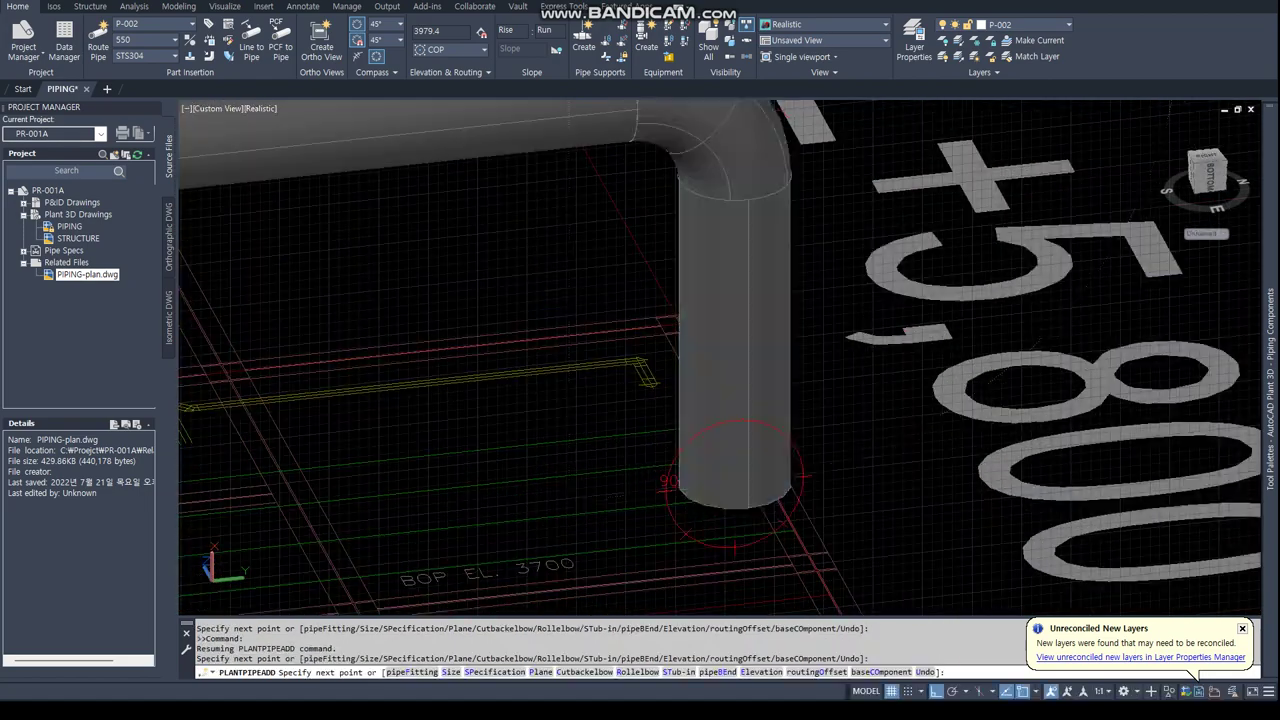
{"action": "key", "text": "Escape"}
{"action": "middle_click_drag", "start_coordinate": [733, 480], "coordinate": [693, 410], "text": "shift"}
{"action": "scroll", "coordinate": [693, 410], "scroll_direction": "down", "scroll_amount": 3}
{"action": "scroll", "coordinate": [693, 410], "scroll_direction": "down", "scroll_amount": 2}
{"action": "type", "text": "P"}
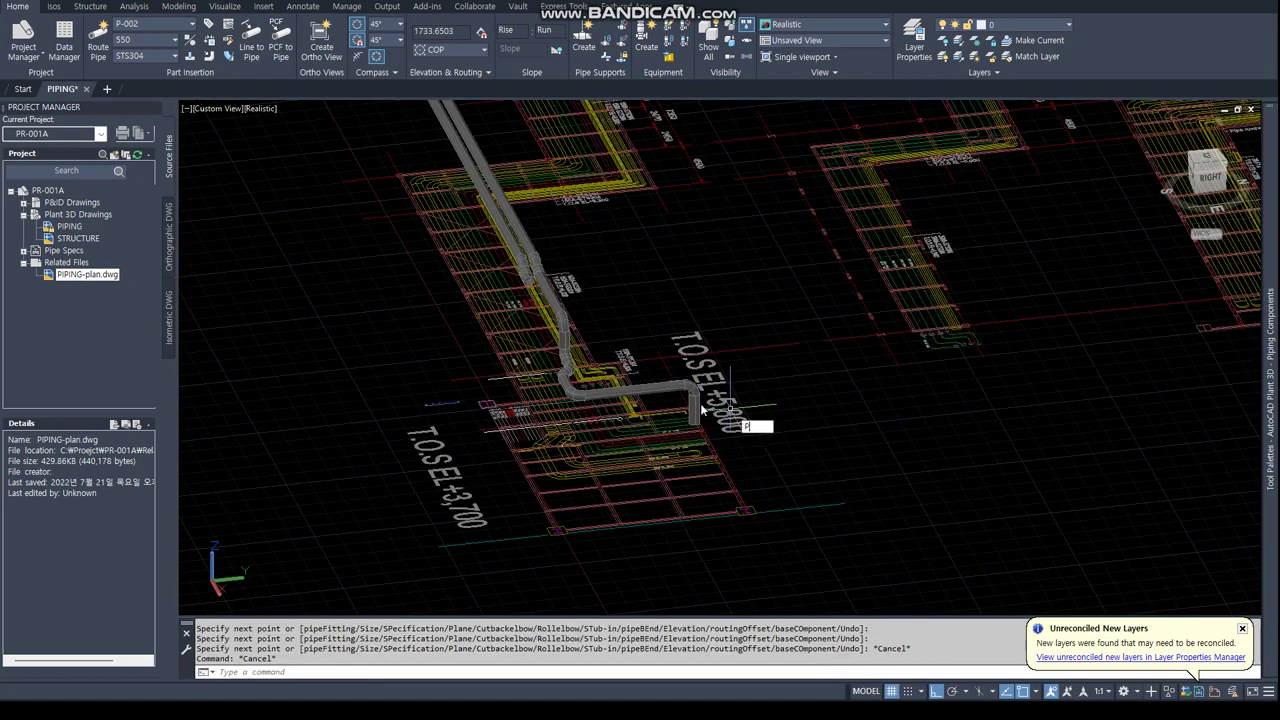
{"action": "type", "text": "LAN"}
{"action": "key", "text": "Return"}
{"action": "key", "text": "Return"}
Route from the second pipe's end with Center Left alignment, perpendicular beside the first pipe.
{"action": "scroll", "coordinate": [1165, 556], "scroll_direction": "up", "scroll_amount": 3}
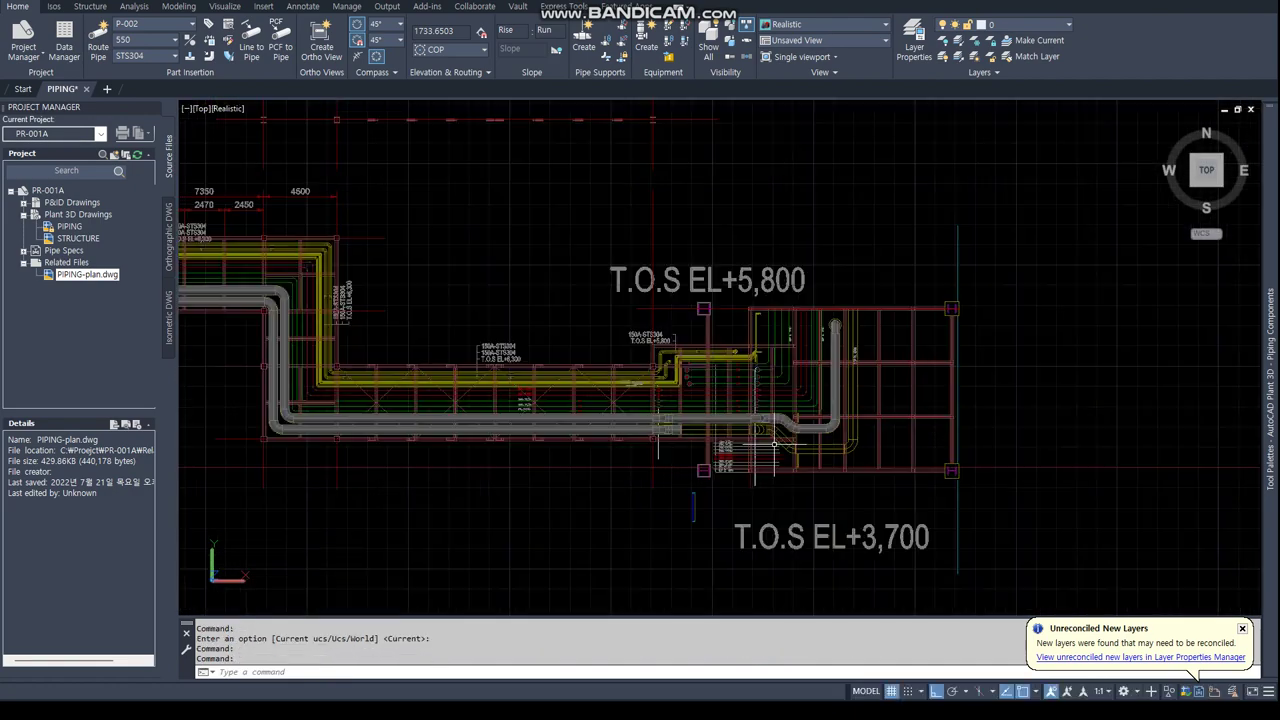
{"action": "scroll", "coordinate": [686, 443], "scroll_direction": "up", "scroll_amount": 4}
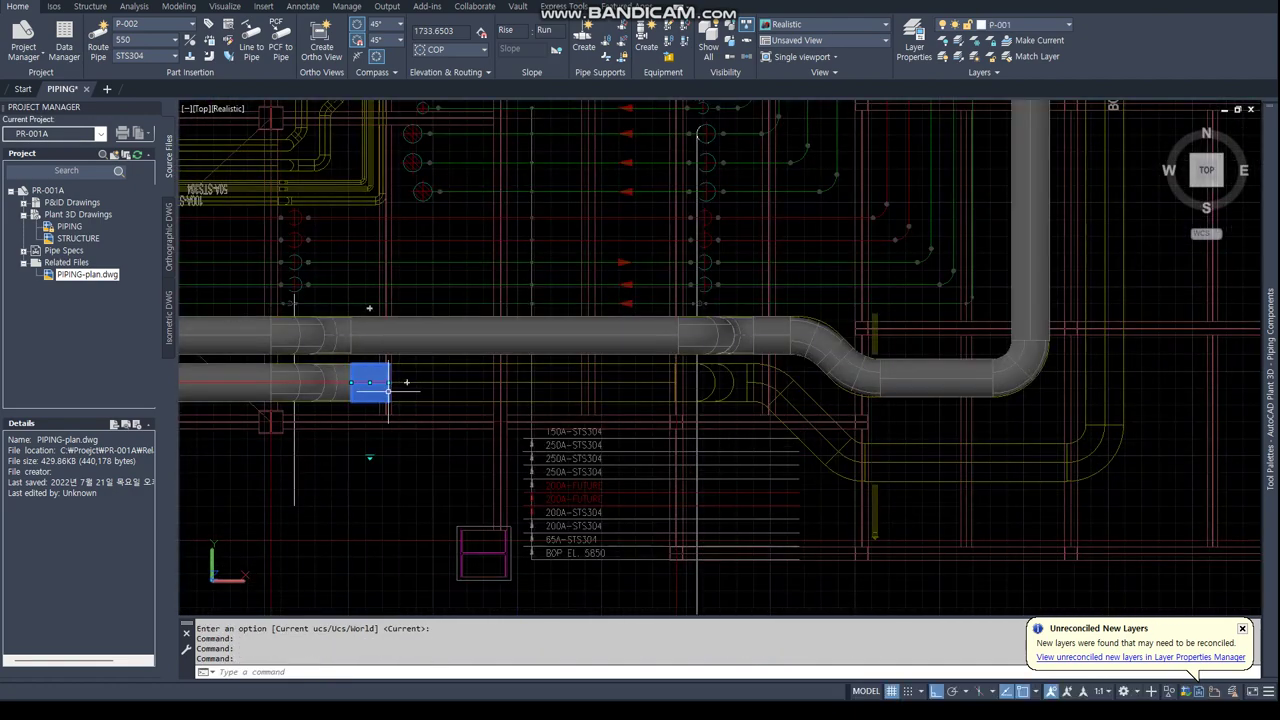
{"action": "left_click", "coordinate": [375, 382]}
{"action": "scroll", "coordinate": [659, 392], "scroll_direction": "up", "scroll_amount": 3}
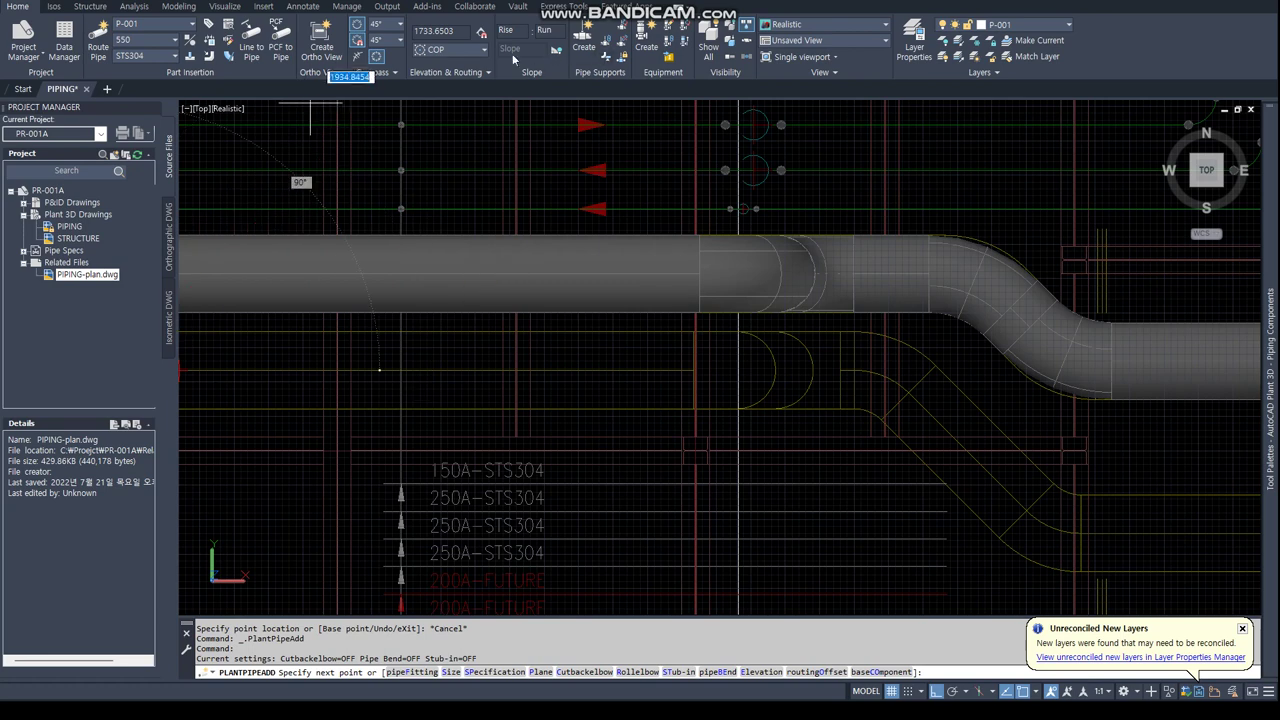
{"action": "left_click", "coordinate": [480, 52]}
{"action": "left_click", "coordinate": [451, 143]}
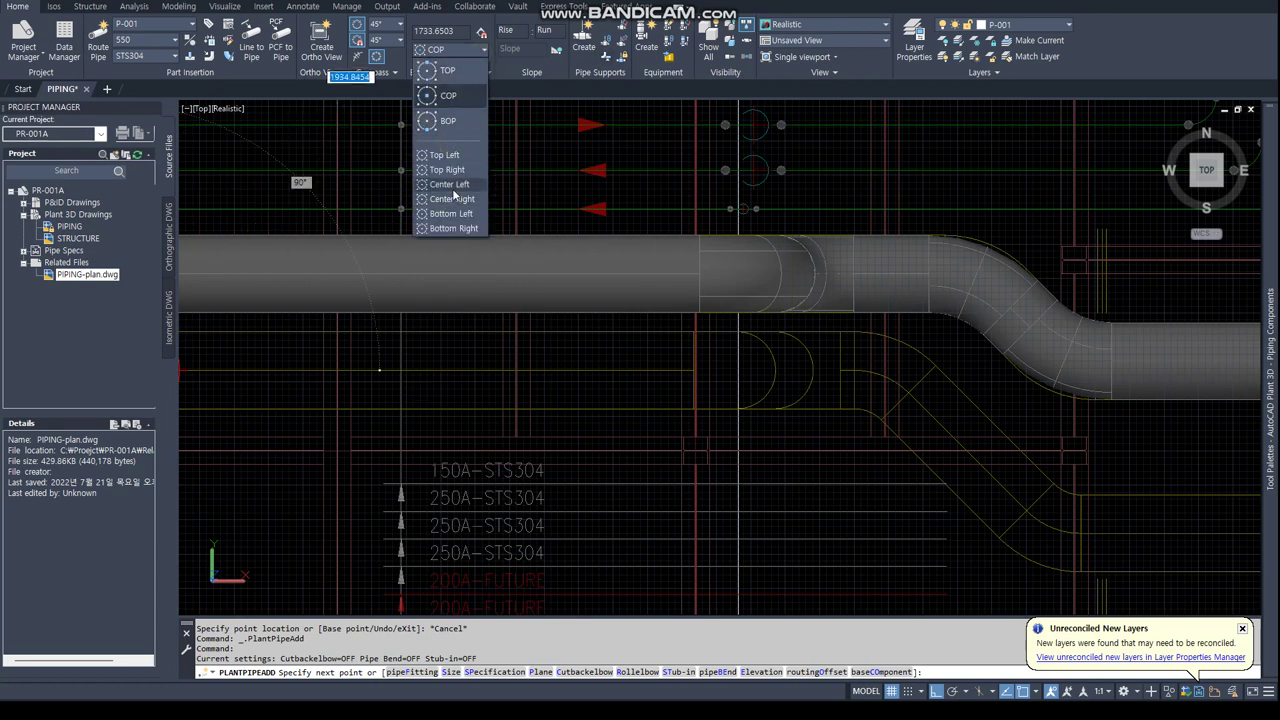
{"action": "left_click", "coordinate": [453, 190]}
{"action": "type", "text": "PER"}
{"action": "key", "text": "Return"}
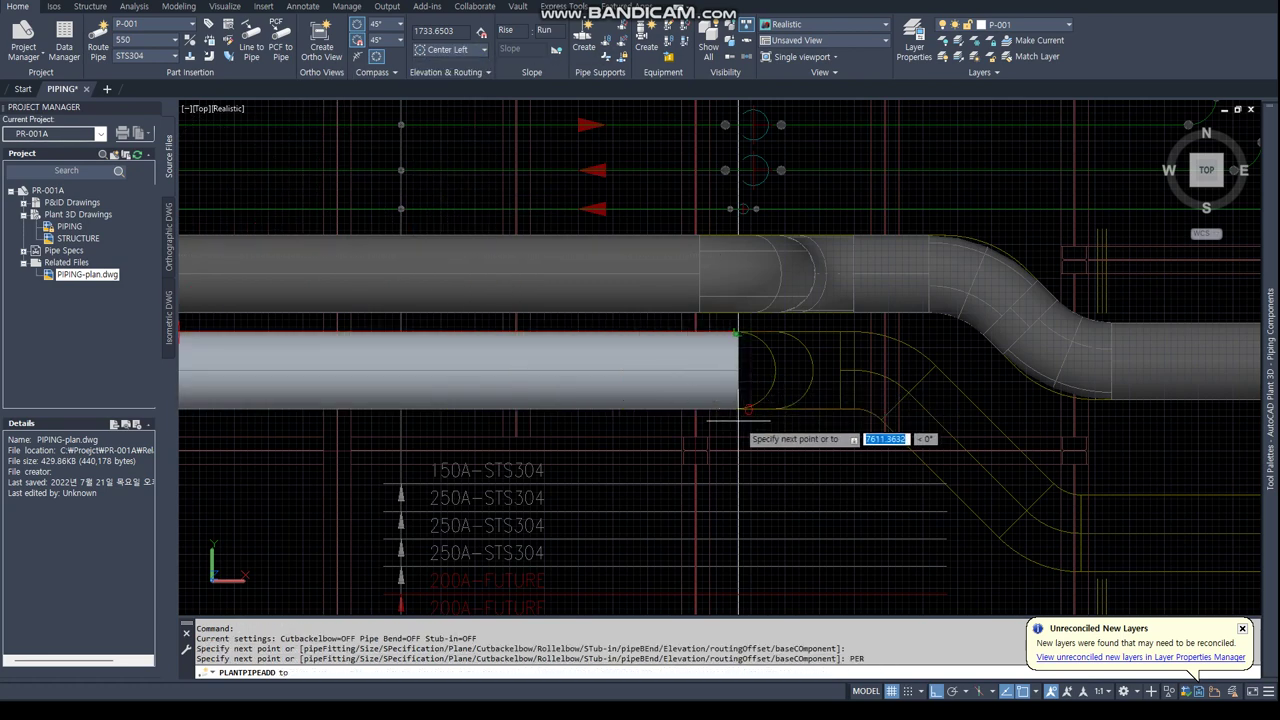
{"action": "left_click", "coordinate": [740, 428]}
Orbit and zoom around the new run to check it in 3D, then stop routing.
{"action": "mouse_move", "coordinate": [745, 432]}
{"action": "middle_mouse_down", "text": "shift"}
{"action": "mouse_move", "coordinate": [706, 358]}
{"action": "mouse_move", "coordinate": [842, 366]}
{"action": "middle_mouse_up", "text": "shift"}
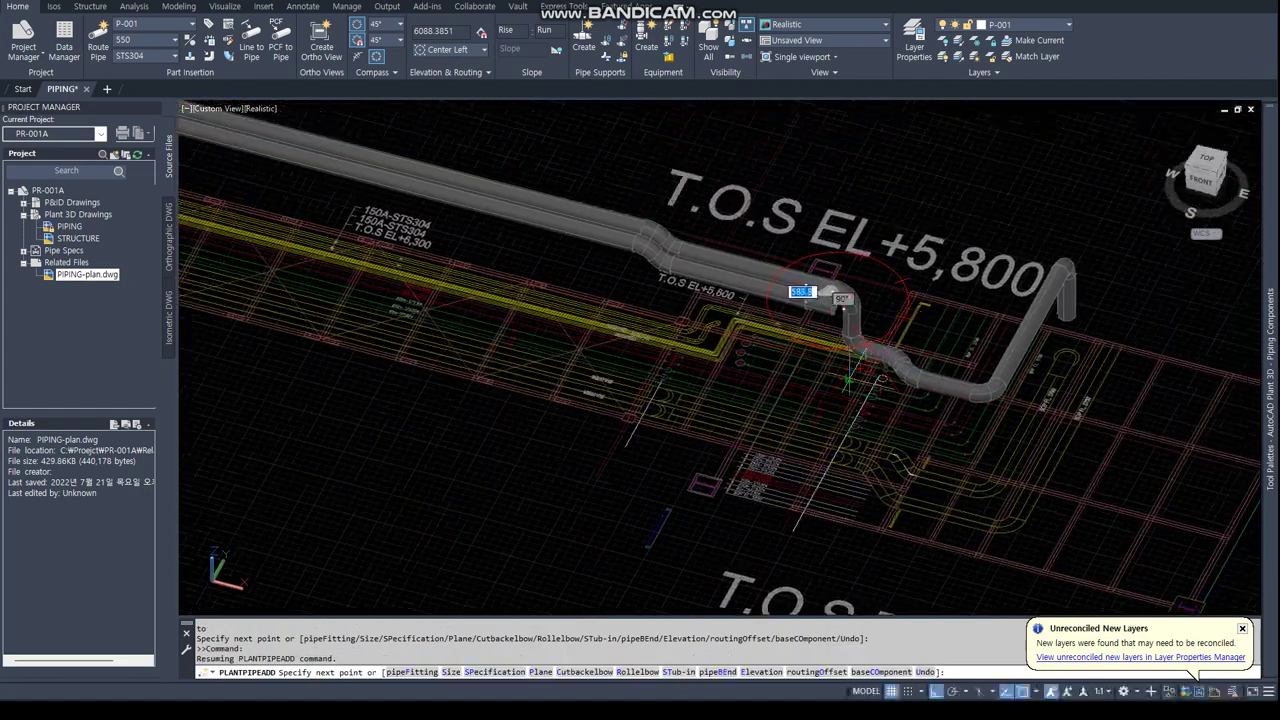
{"action": "scroll", "coordinate": [842, 366], "scroll_direction": "up", "scroll_amount": 5}
{"action": "scroll", "coordinate": [848, 415], "scroll_direction": "up", "scroll_amount": 3}
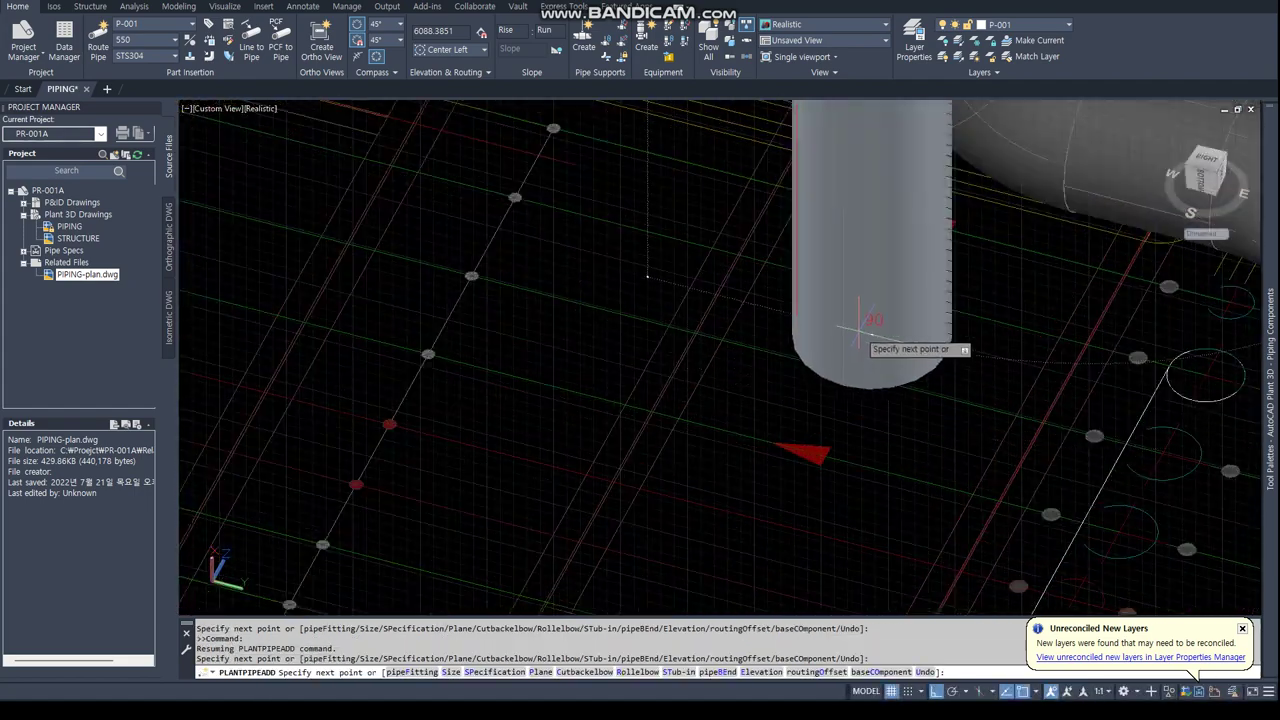
{"action": "scroll", "coordinate": [877, 346], "scroll_direction": "down", "scroll_amount": 8}
{"action": "scroll", "coordinate": [891, 351], "scroll_direction": "down", "scroll_amount": 2}
{"action": "scroll", "coordinate": [742, 352], "scroll_direction": "up", "scroll_amount": 3}
{"action": "scroll", "coordinate": [742, 345], "scroll_direction": "up", "scroll_amount": 3}
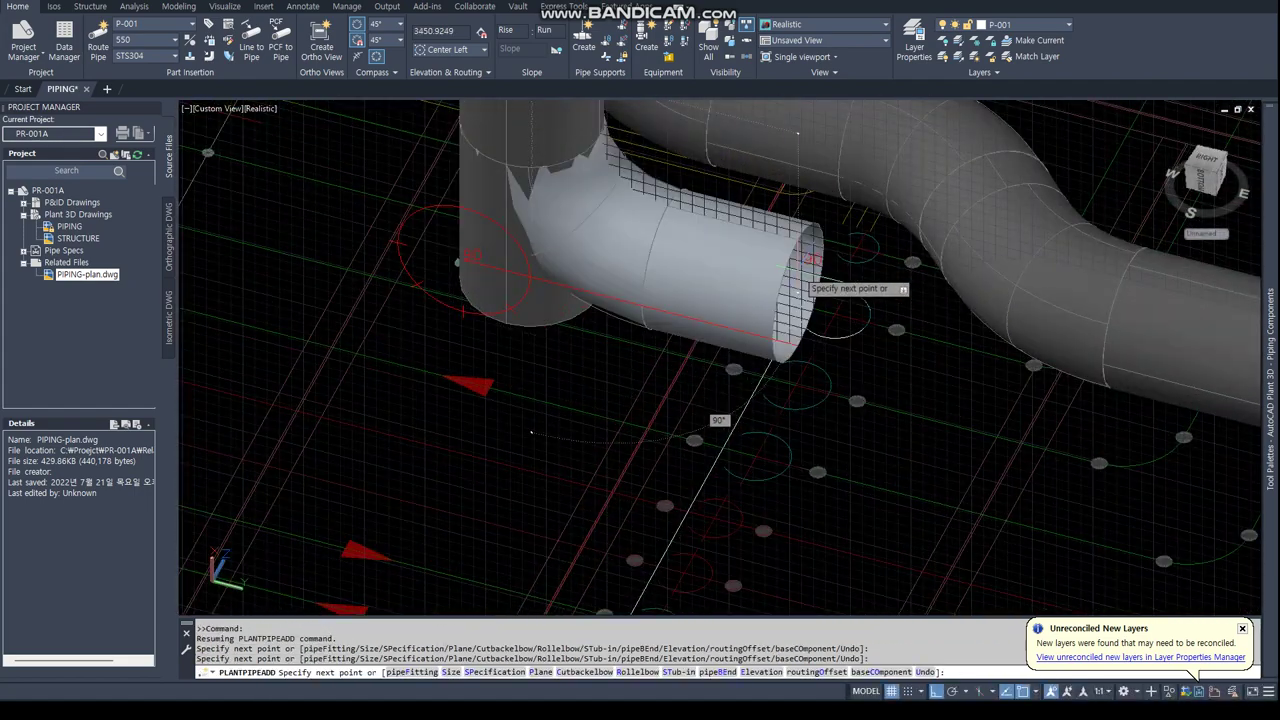
{"action": "key", "text": "Escape"}
{"action": "scroll", "coordinate": [750, 320], "scroll_direction": "down", "scroll_amount": 2}
{"action": "scroll", "coordinate": [757, 305], "scroll_direction": "down", "scroll_amount": 6}
{"action": "scroll", "coordinate": [759, 308], "scroll_direction": "up", "scroll_amount": 5}
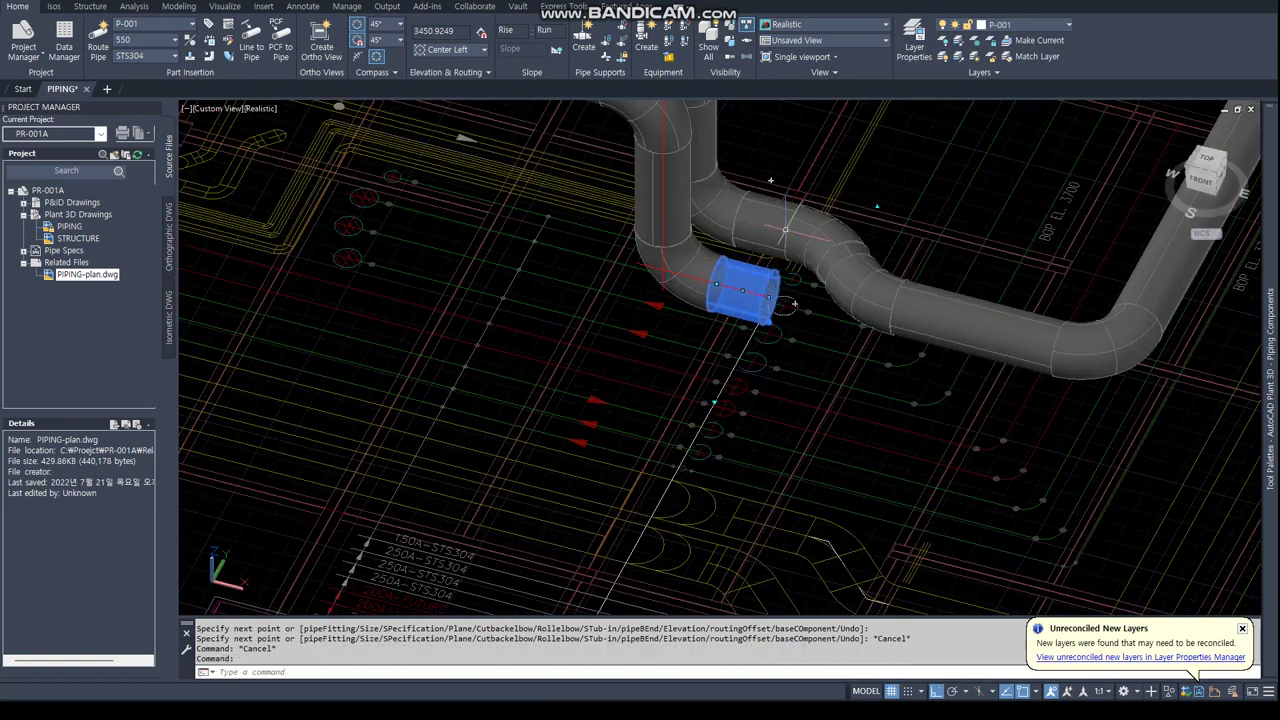
Set the pipe end to elevation 3700 and return to the top plan view.
{"action": "left_click", "coordinate": [876, 208]}
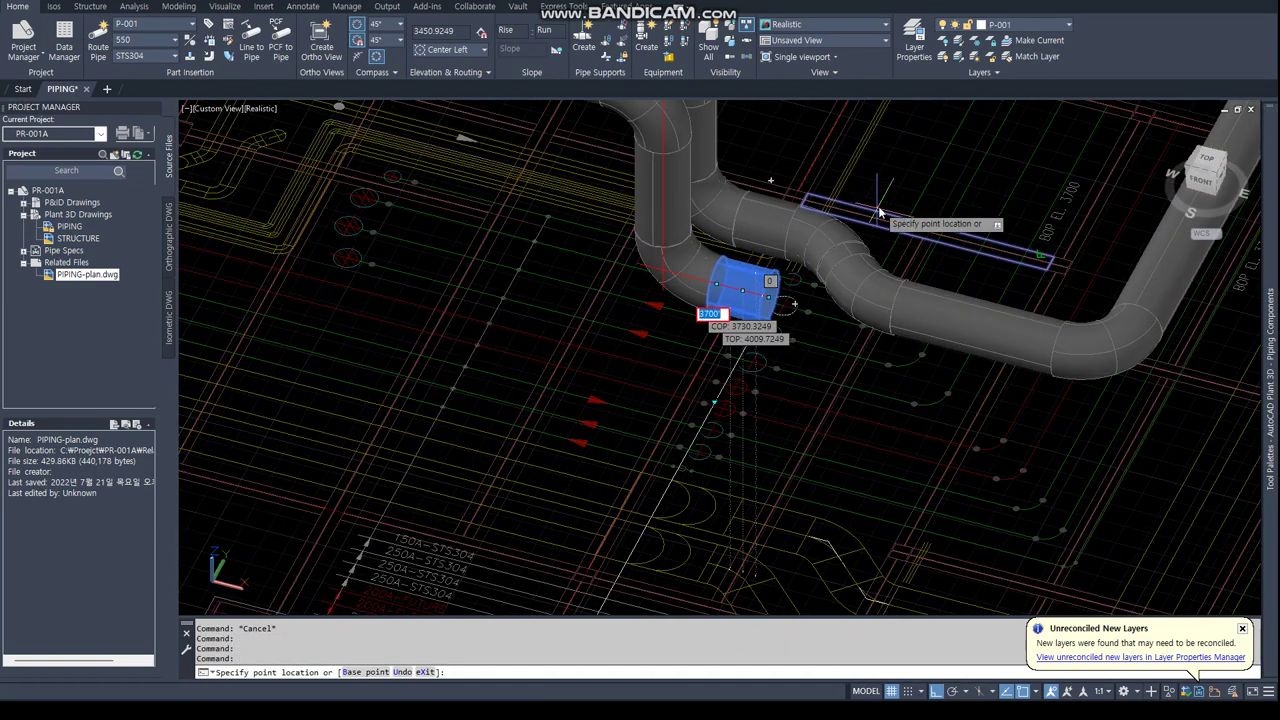
{"action": "type", "text": "3700"}
{"action": "key", "text": "Return"}
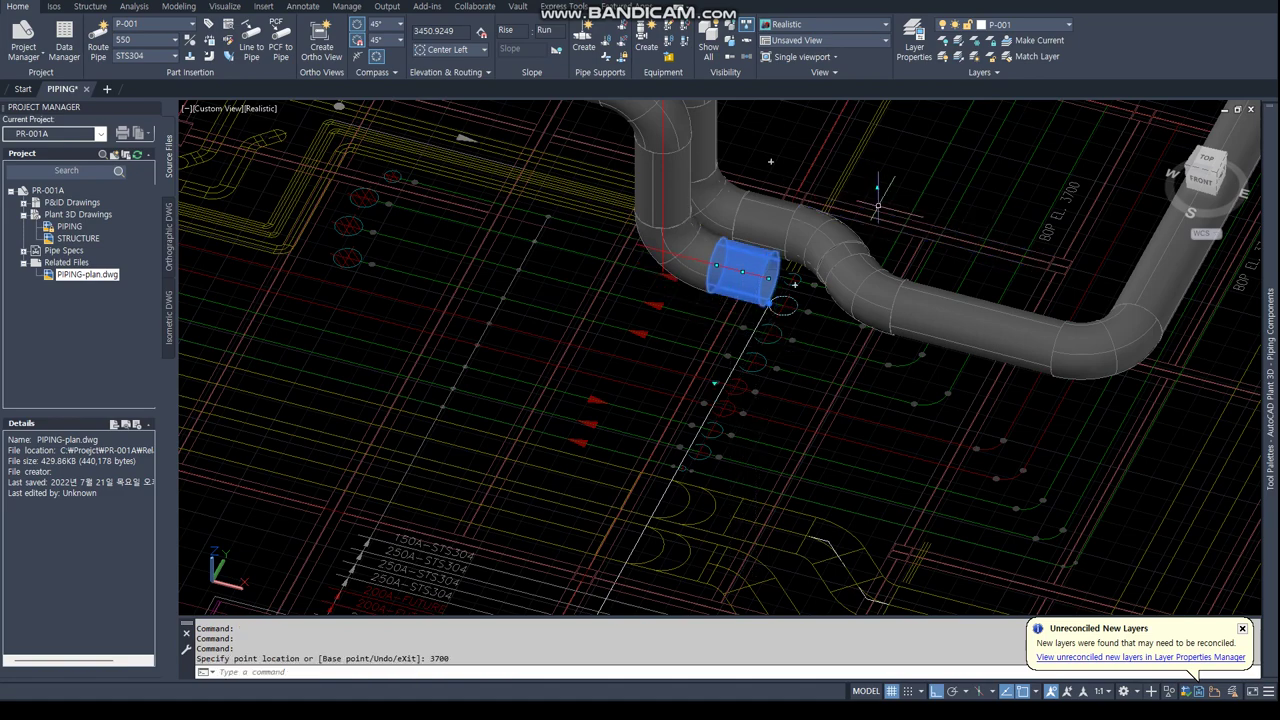
{"action": "key", "text": "Escape"}
{"action": "key", "text": "Escape"}
{"action": "type", "text": "N"}
{"action": "key", "text": "Return"}
{"action": "key", "text": "Return"}
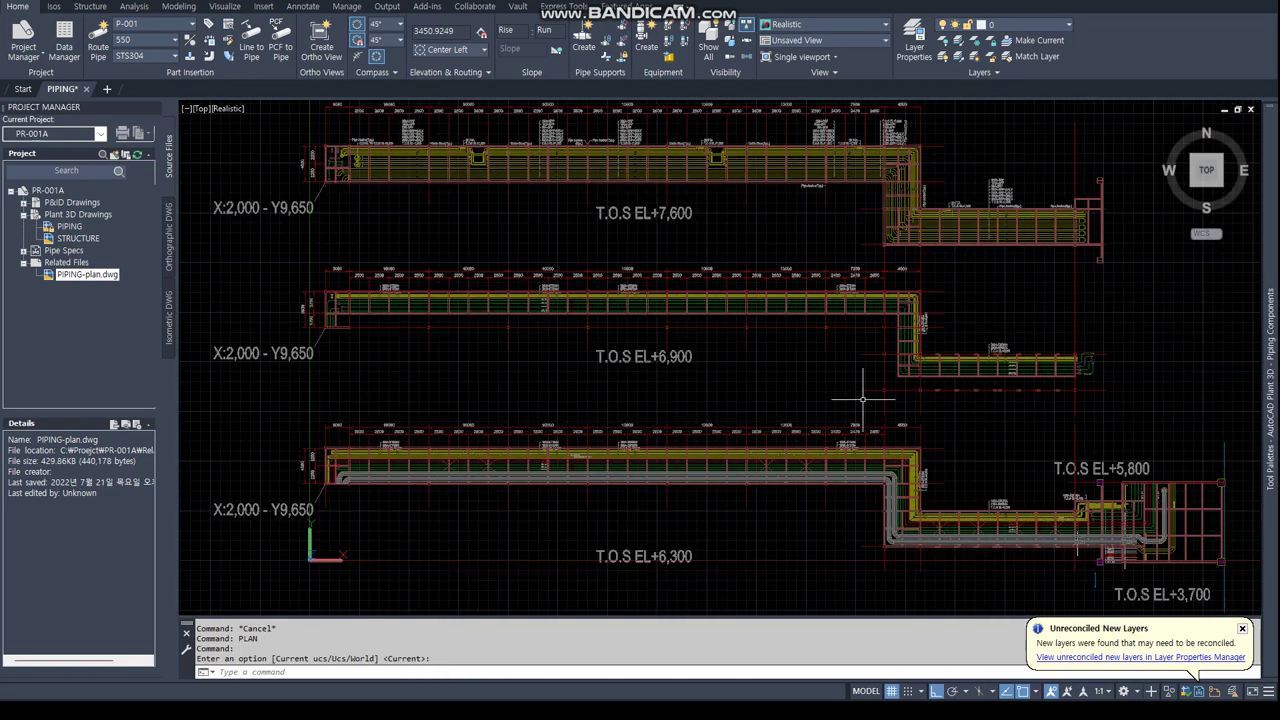
Delete the pipe segment at the bend.
{"action": "scroll", "coordinate": [862, 399], "scroll_direction": "up", "scroll_amount": 4}
{"action": "scroll", "coordinate": [862, 399], "scroll_direction": "up", "scroll_amount": 5}
{"action": "left_click", "coordinate": [750, 362]}
{"action": "key", "text": "Escape"}
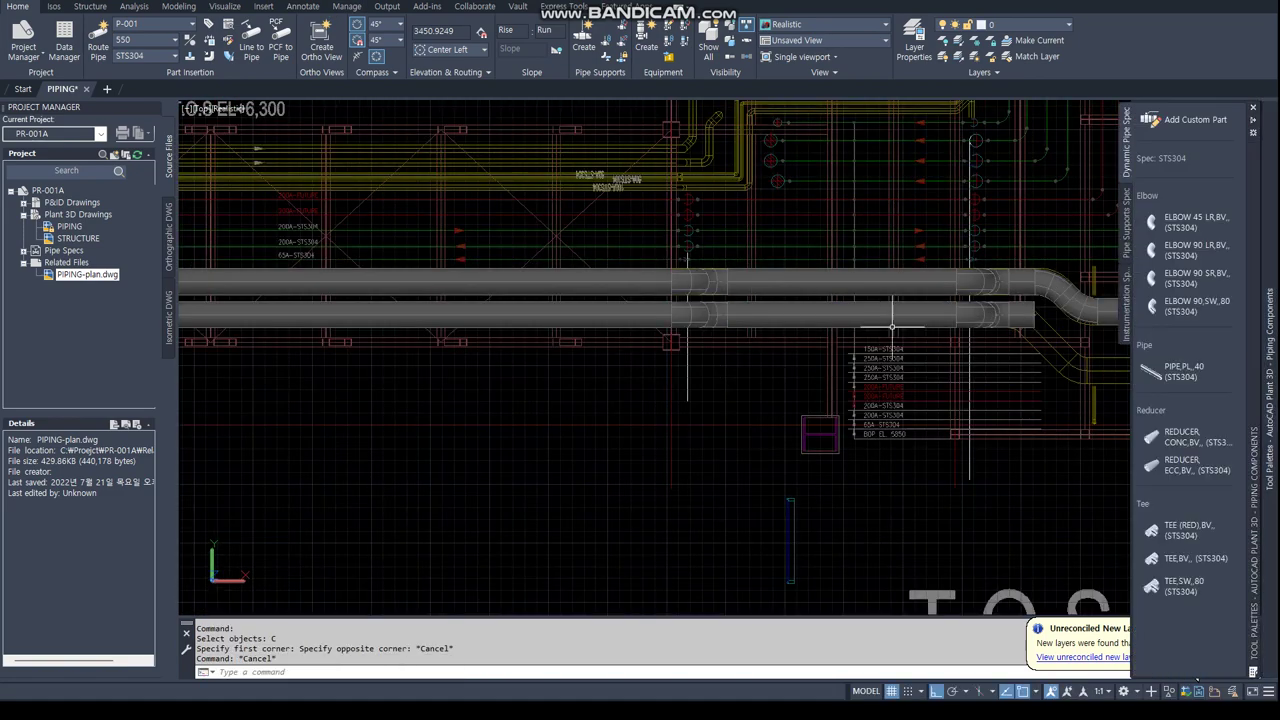
{"action": "scroll", "coordinate": [892, 326], "scroll_direction": "up", "scroll_amount": 3}
{"action": "scroll", "coordinate": [700, 294], "scroll_direction": "up", "scroll_amount": 2}
{"action": "scroll", "coordinate": [700, 294], "scroll_direction": "up", "scroll_amount": 2}
{"action": "left_click", "coordinate": [632, 270]}
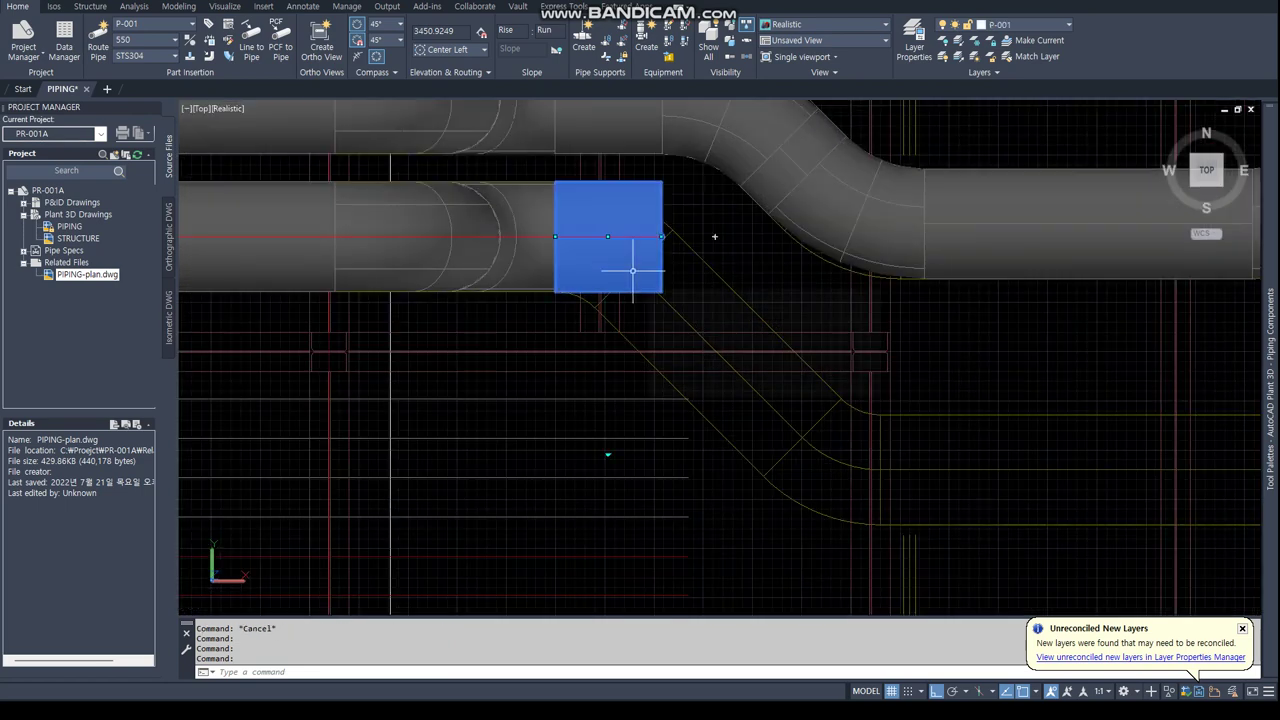
{"action": "key", "text": "Delete"}
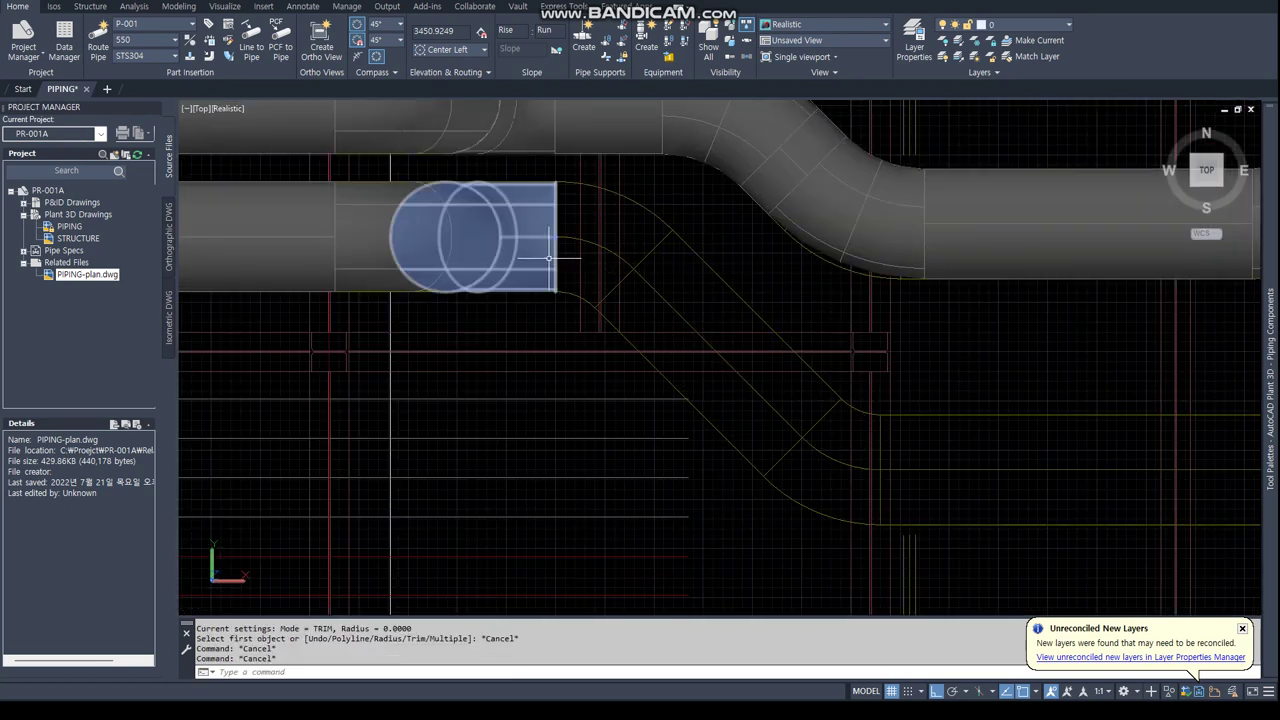
Continue the lower pipe from its open end as a 45° diagonal run.
{"action": "left_click", "coordinate": [520, 245]}
{"action": "left_click", "coordinate": [560, 237]}
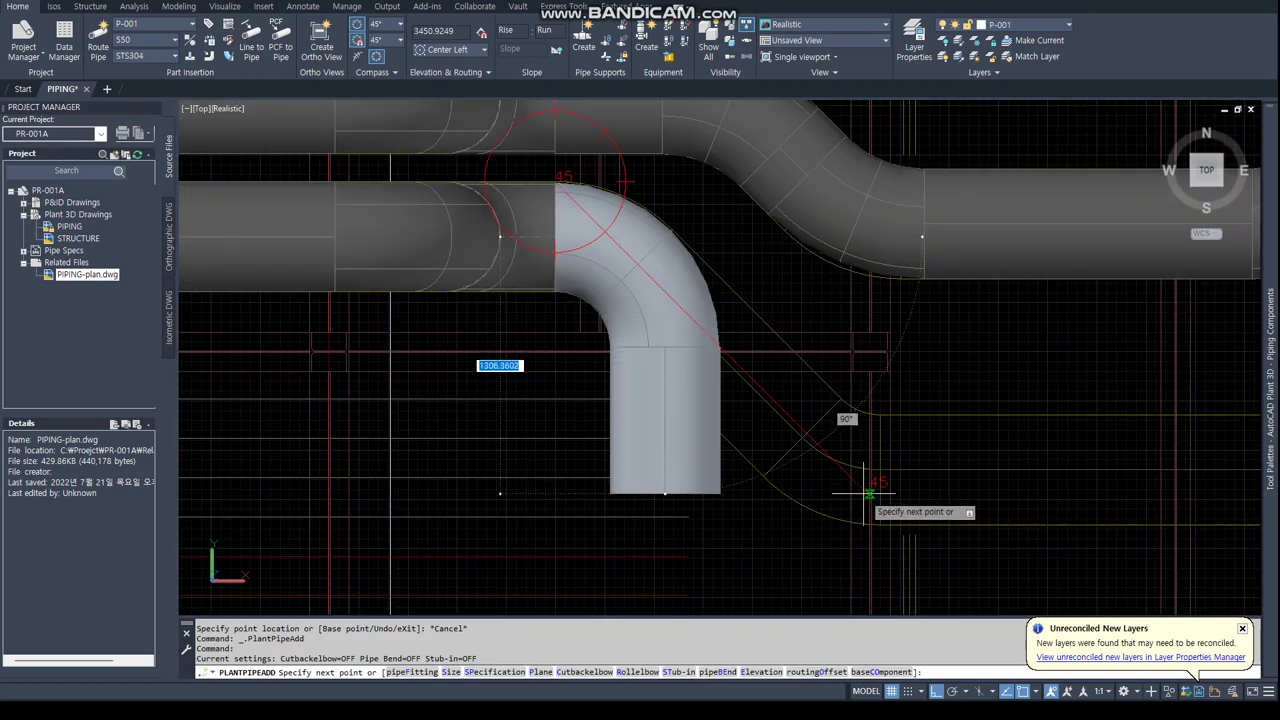
{"action": "key", "text": "F8"}
{"action": "scroll", "coordinate": [790, 455], "scroll_direction": "up", "scroll_amount": 2}
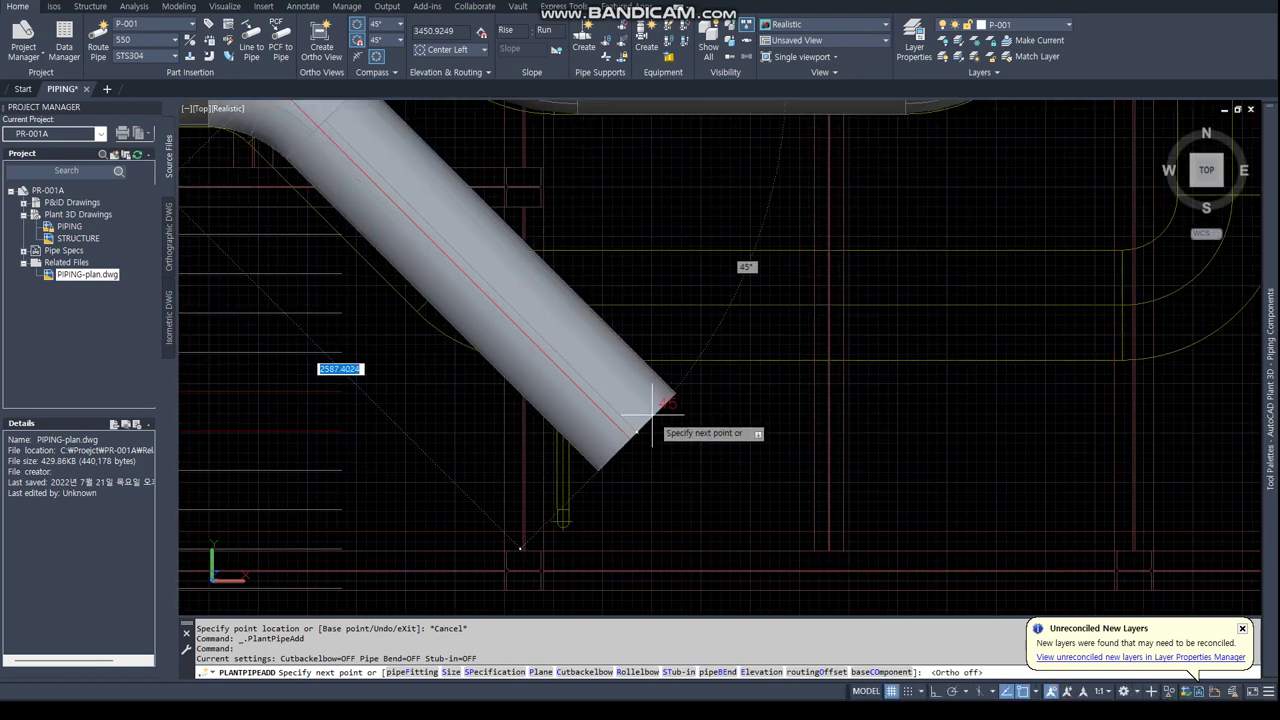
{"action": "key", "text": "Escape"}
Abandon a first guide-line attempt on the rack line and delete the trial diagonal pipe.
{"action": "type", "text": "L"}
{"action": "key", "text": "Return"}
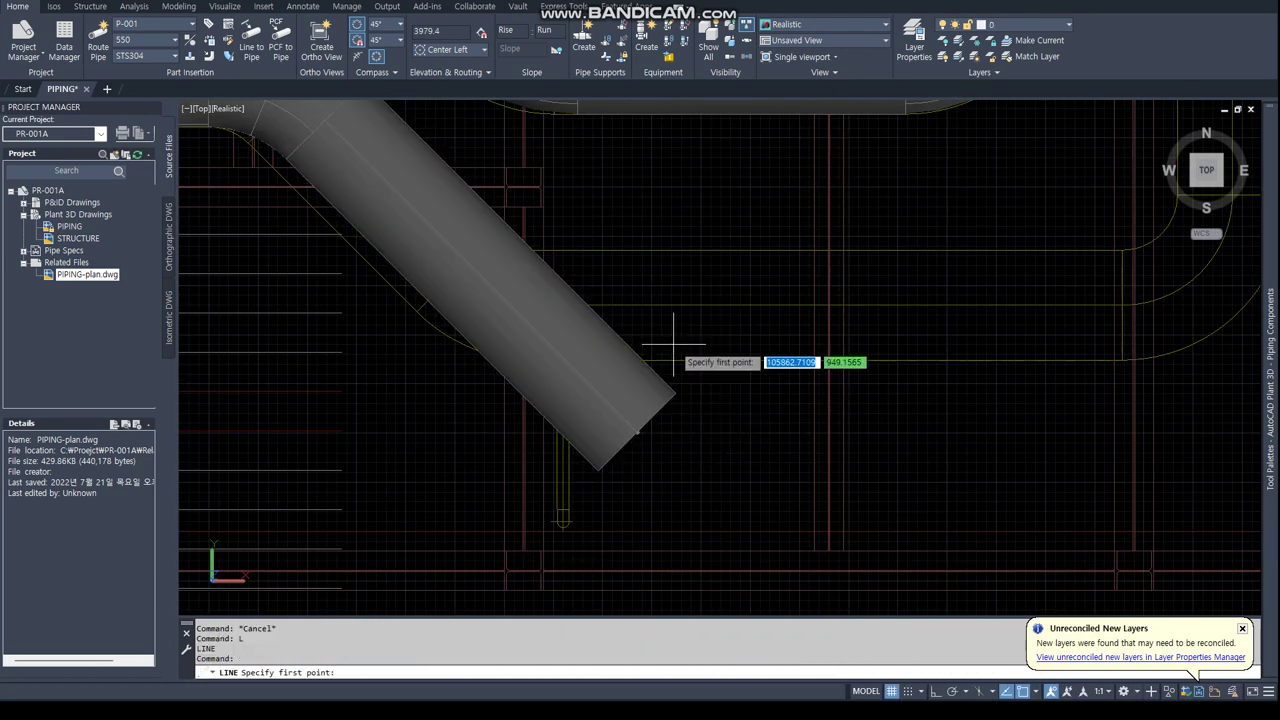
{"action": "type", "text": "NEA"}
{"action": "key", "text": "Return"}
{"action": "left_click", "coordinate": [749, 305]}
{"action": "key", "text": "F8"}
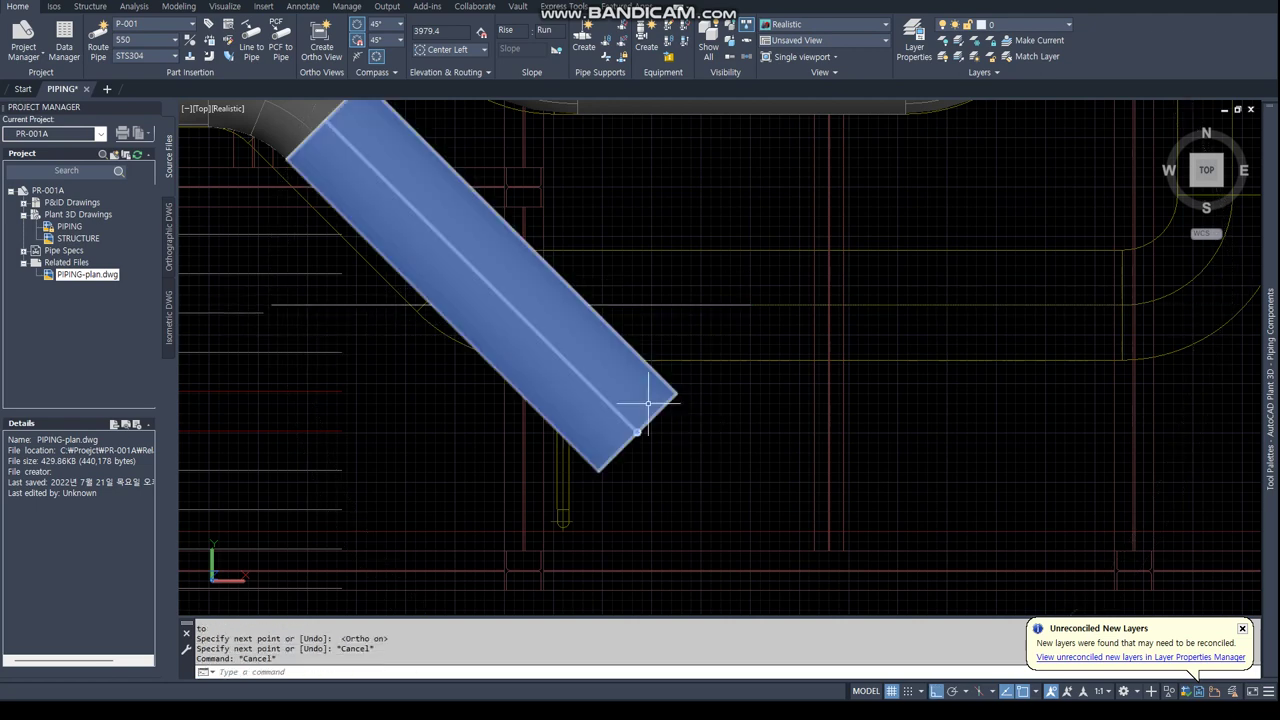
{"action": "left_click", "coordinate": [637, 432]}
{"action": "key", "text": "Escape"}
{"action": "key", "text": "Escape"}
{"action": "type", "text": "L"}
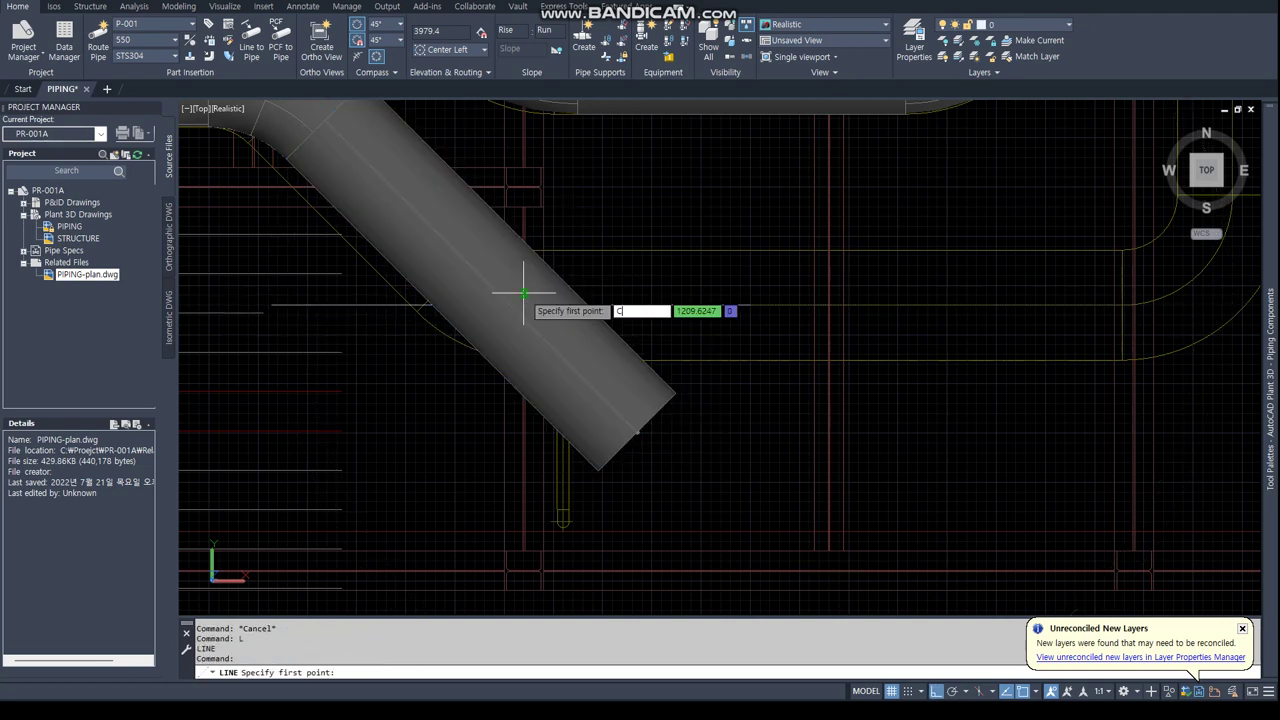
{"action": "type", "text": "EN"}
{"action": "key", "text": "Return"}
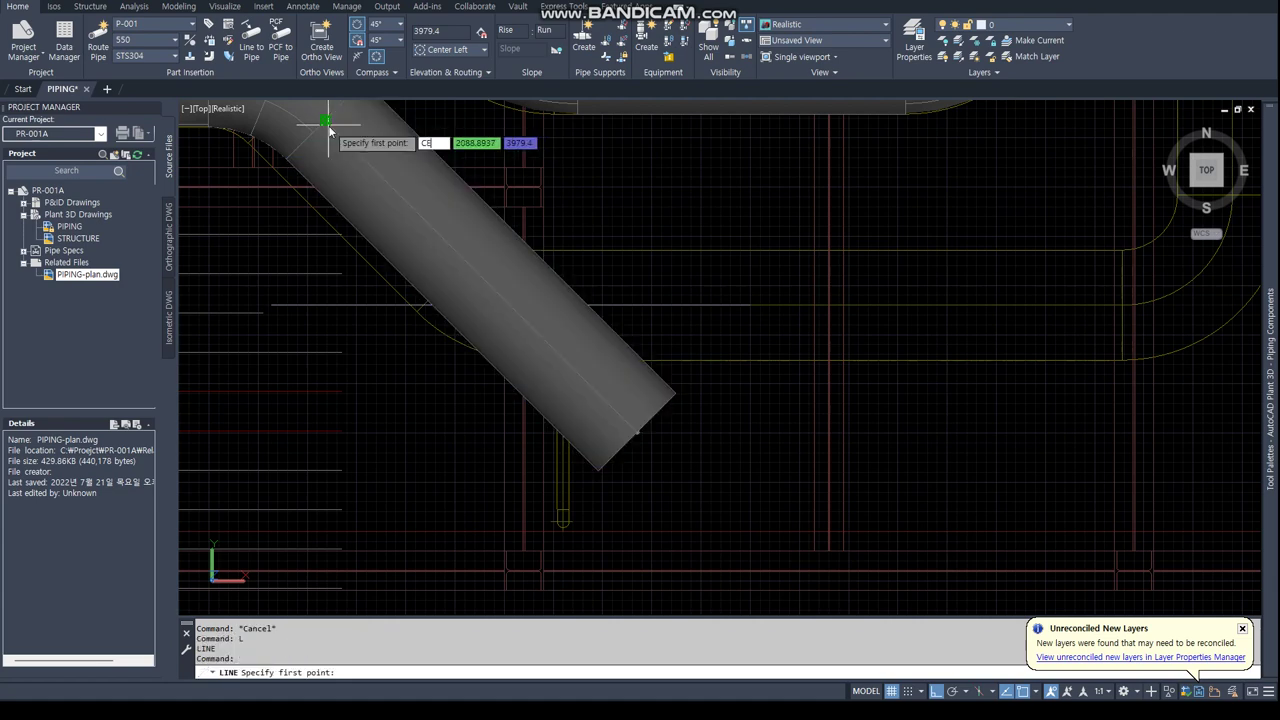
{"action": "key", "text": "Escape"}
{"action": "key", "text": "Escape"}
{"action": "left_click", "coordinate": [370, 145]}
{"action": "key", "text": "Delete"}
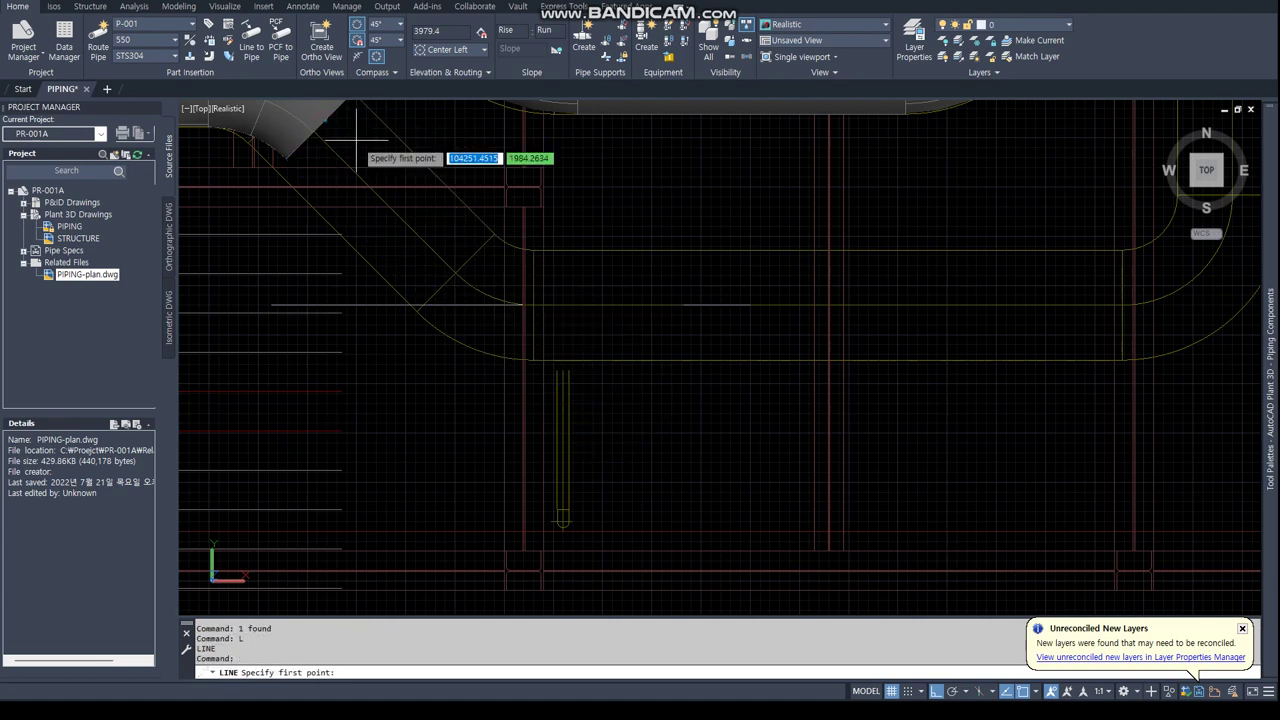
Draw a 10000-long guide line at -45° from the rack node.
{"action": "type", "text": "D"}
{"action": "key", "text": "Return"}
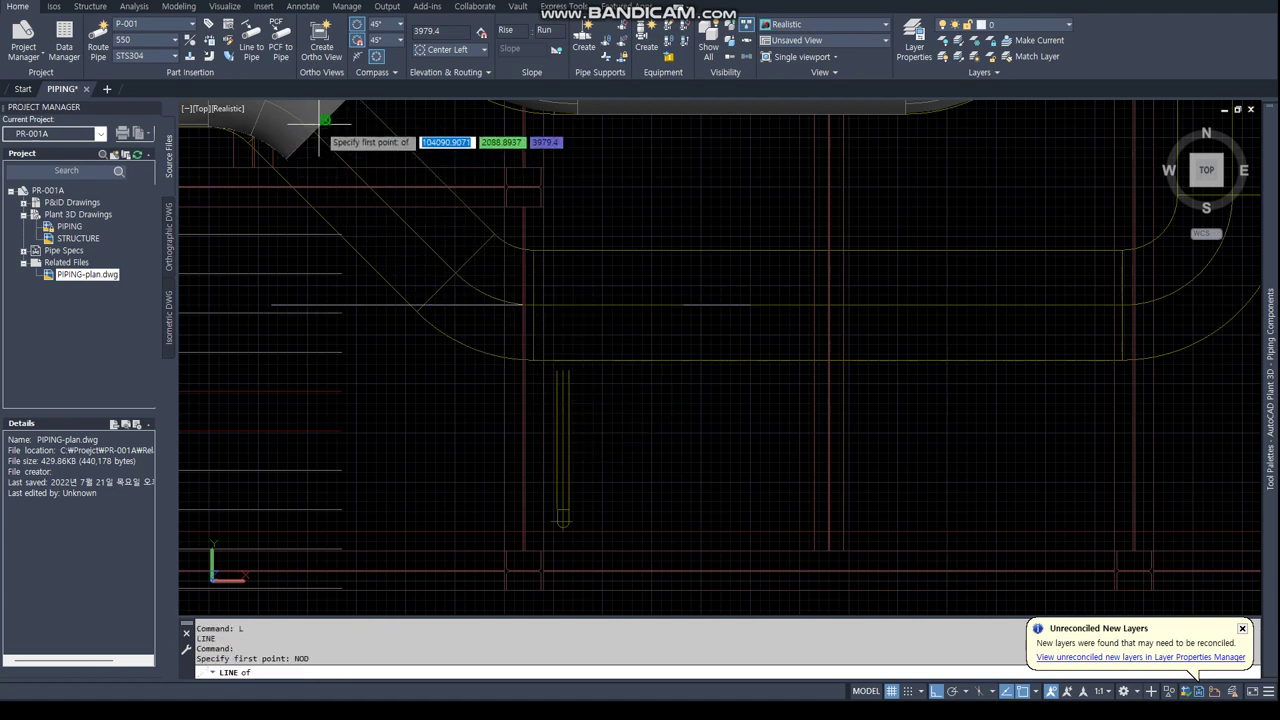
{"action": "left_click", "coordinate": [330, 122]}
{"action": "type", "text": "10000"}
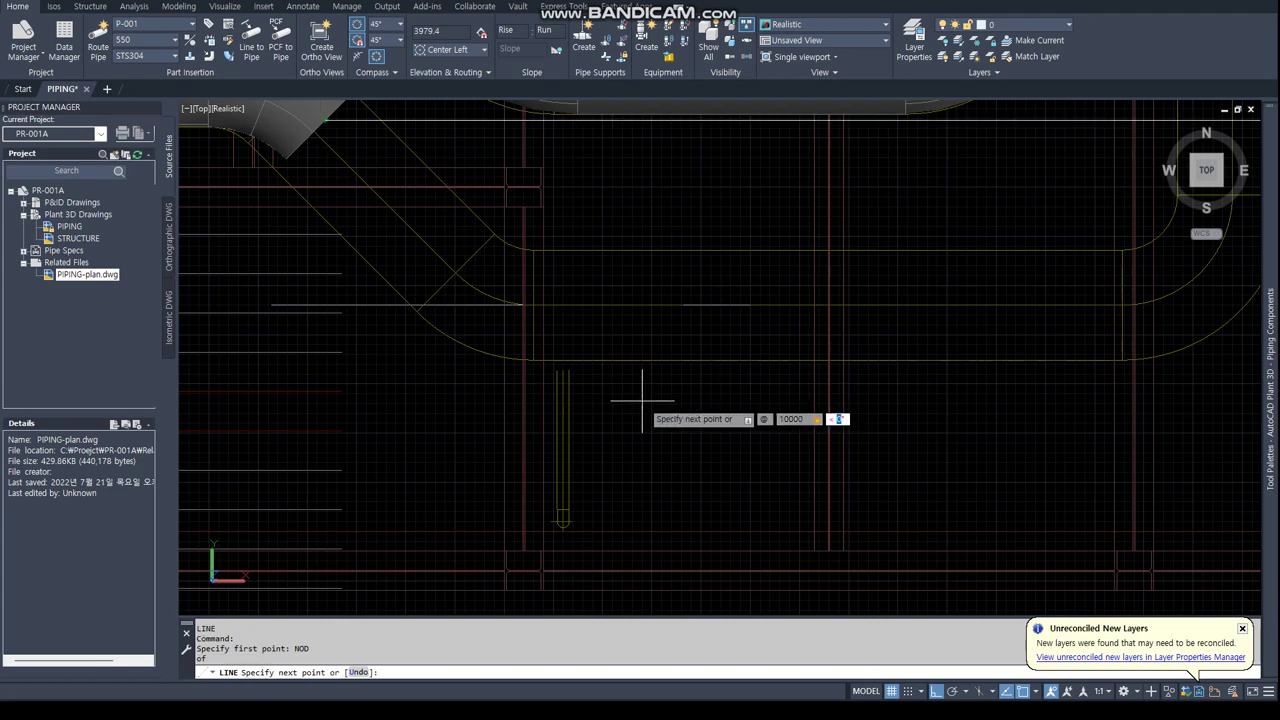
{"action": "type", "text": "45"}
{"action": "key", "text": "Return"}
{"action": "key", "text": "Return"}
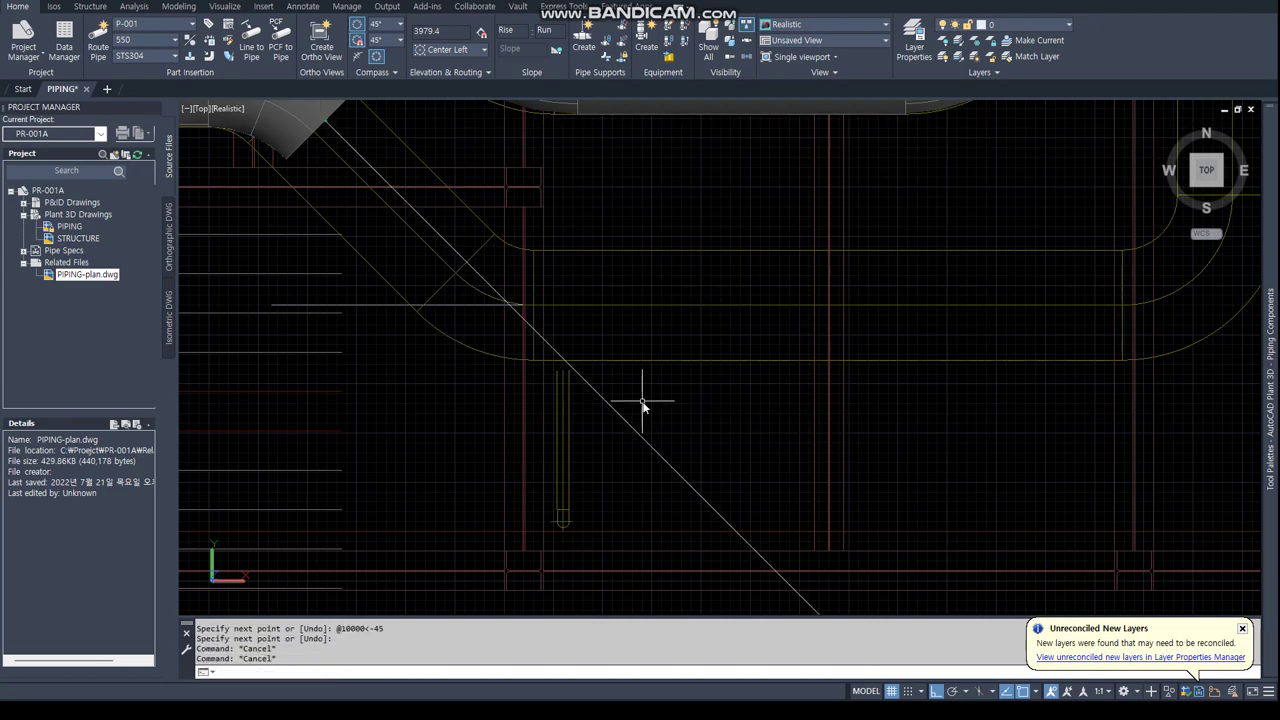
Trim the 45° guide line back to the horizontal line.
{"action": "type", "text": "tr"}
{"action": "key", "text": "Return"}
{"action": "left_click", "coordinate": [490, 303]}
{"action": "key", "text": "Return"}
{"action": "left_click", "coordinate": [528, 314]}
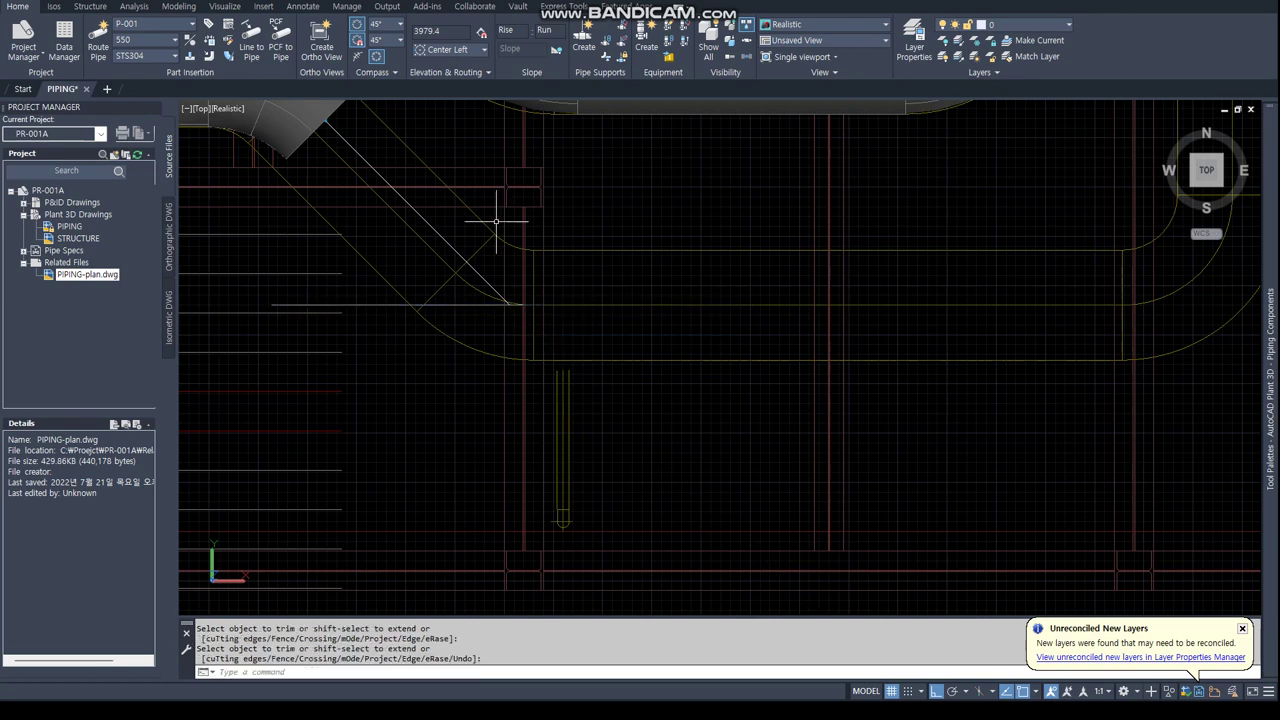
{"action": "key", "text": "Return"}
Try continuing the pipe from the upper-left elbow, then undo that routing.
{"action": "type", "text": "e"}
{"action": "key", "text": "Return"}
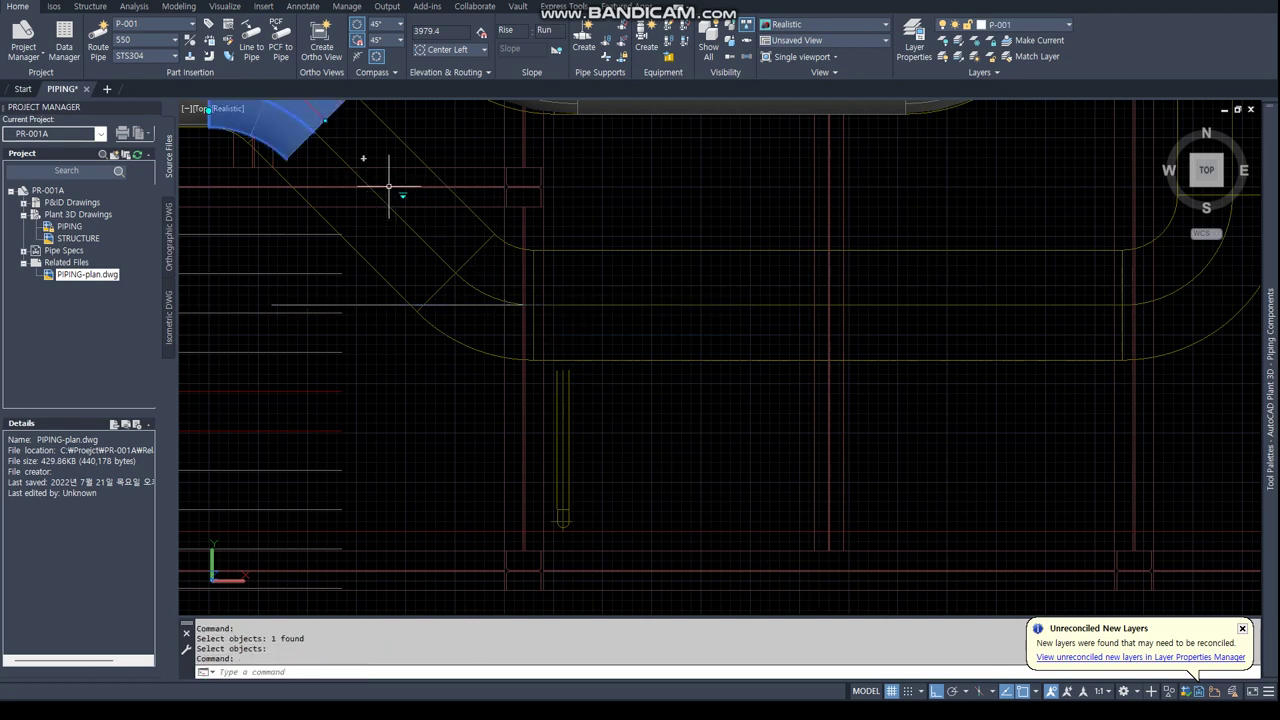
{"action": "left_click", "coordinate": [98, 45]}
{"action": "left_click", "coordinate": [440, 255]}
{"action": "scroll", "coordinate": [471, 250], "scroll_direction": "up", "scroll_amount": 3}
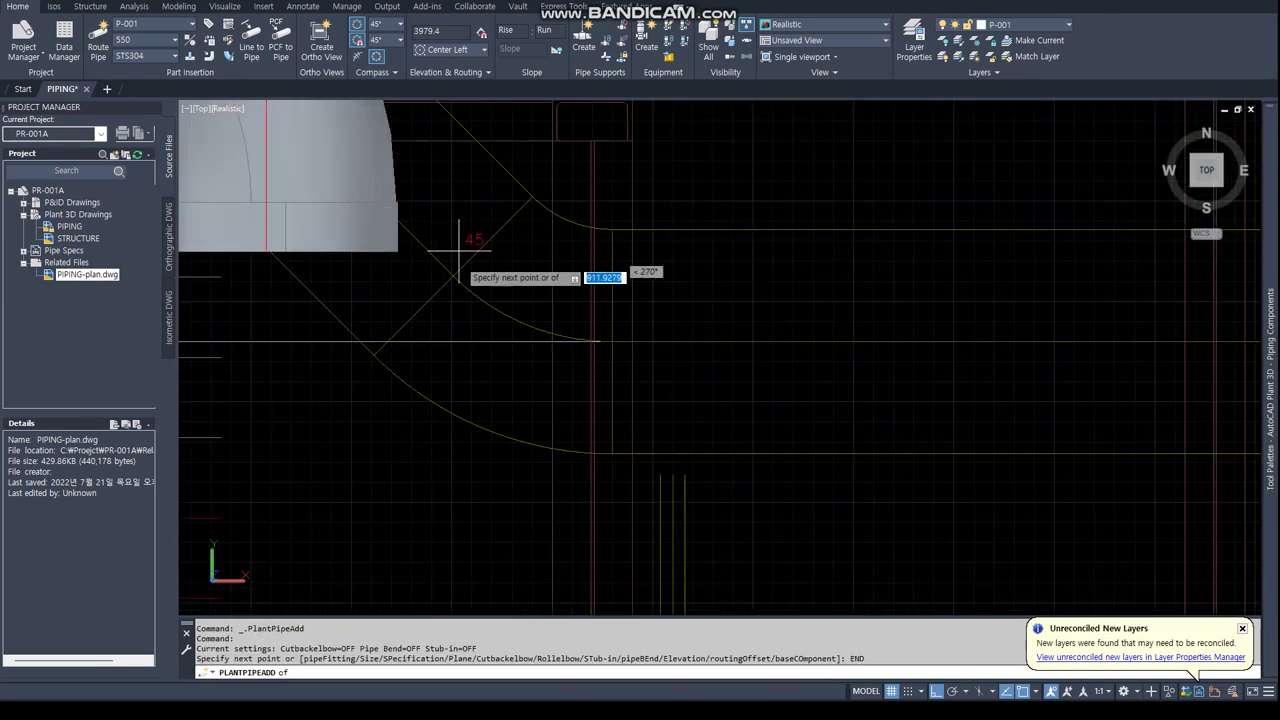
{"action": "type", "text": "END"}
{"action": "key", "text": "Return"}
{"action": "key", "text": "Escape"}
{"action": "type", "text": "u"}
{"action": "key", "text": "Return"}
{"action": "type", "text": "u"}
{"action": "key", "text": "Return"}
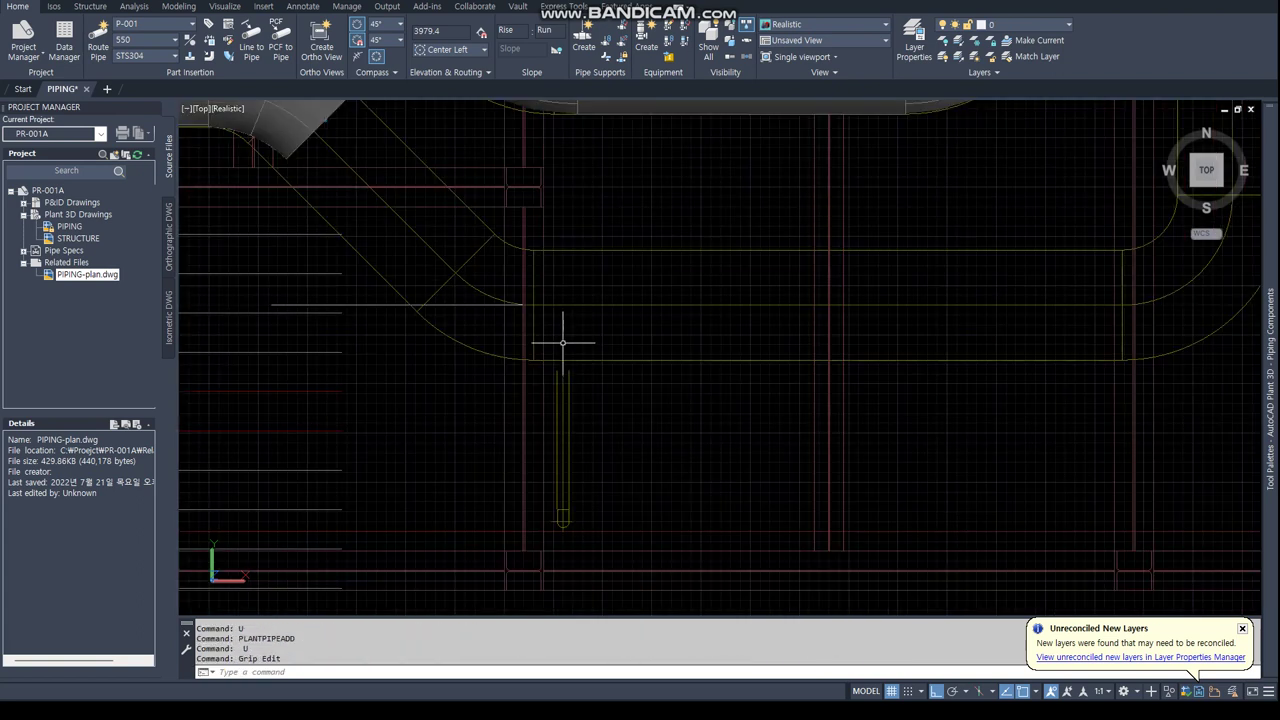
Draw a second short 45° guide line and erase a stray object.
{"action": "left_click", "coordinate": [509, 304]}
{"action": "left_click", "coordinate": [393, 451]}
{"action": "key", "text": "Escape"}
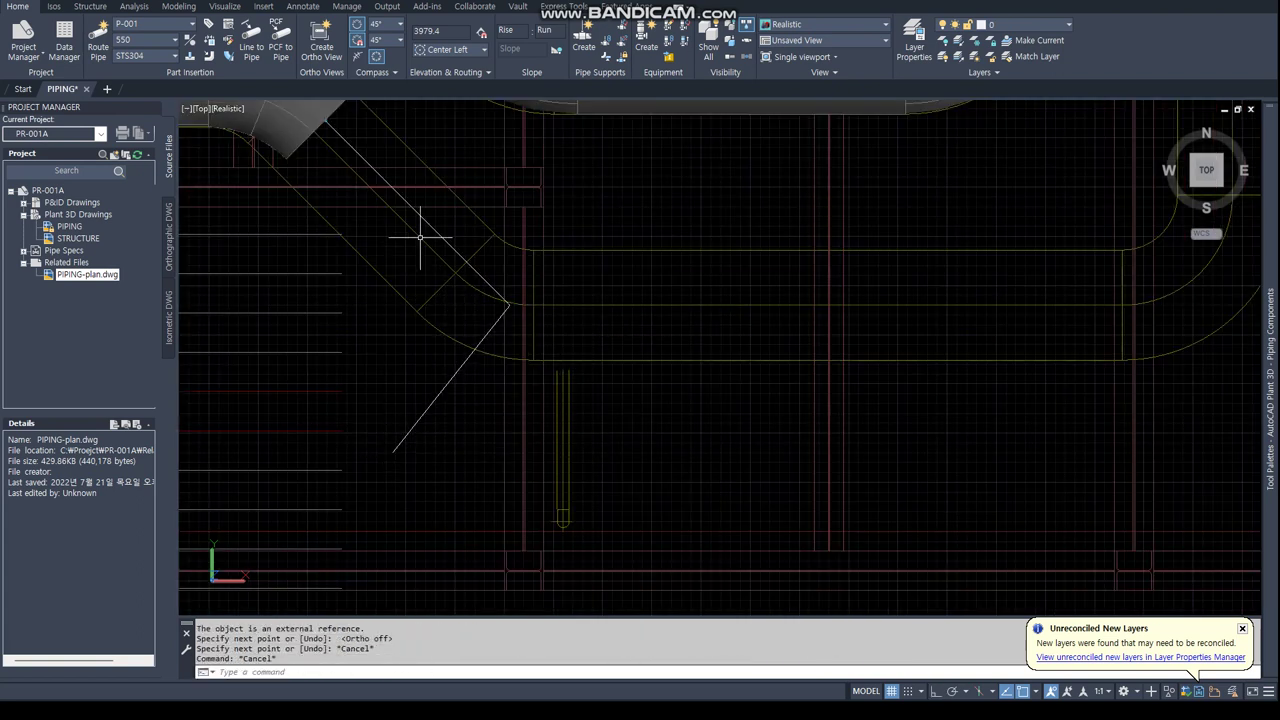
{"action": "type", "text": "e"}
{"action": "key", "text": "Return"}
{"action": "left_click", "coordinate": [437, 237]}
{"action": "key", "text": "Return"}
{"action": "left_click", "coordinate": [339, 133]}
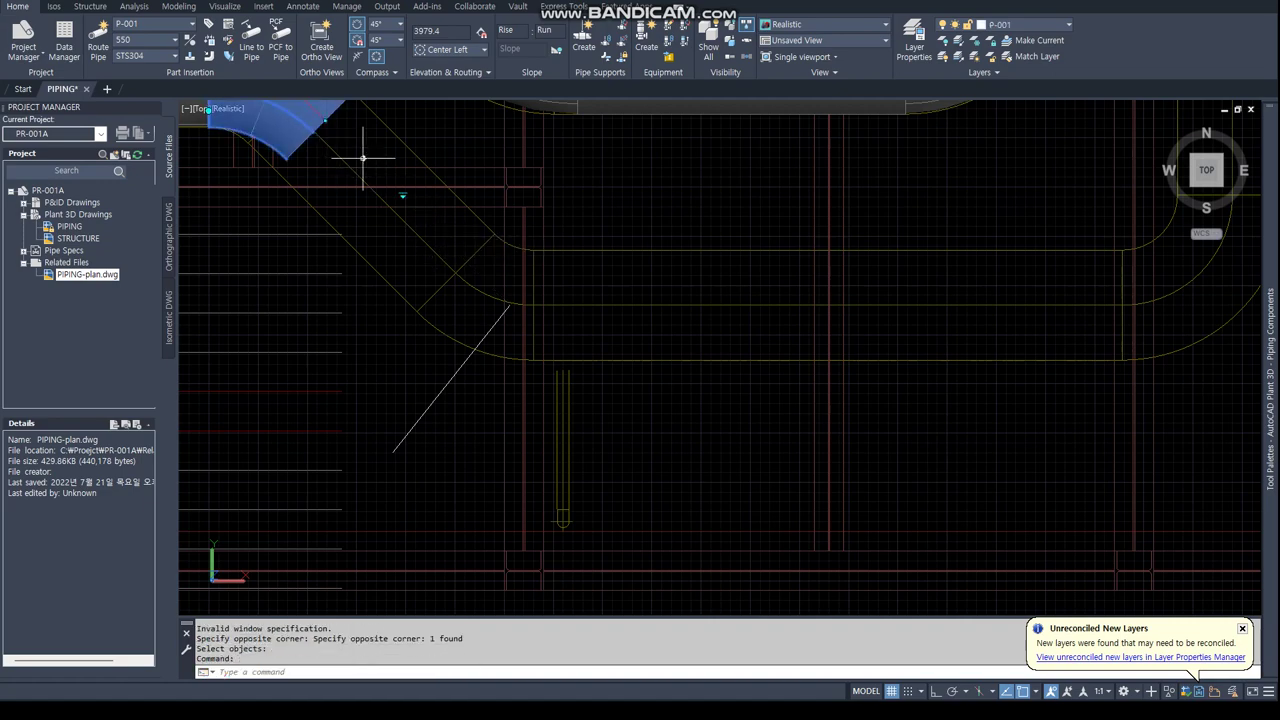
Resume routing from the elbow's open end with COP justification.
{"action": "scroll", "coordinate": [363, 157], "scroll_direction": "up", "scroll_amount": 2}
{"action": "left_click", "coordinate": [466, 271]}
{"action": "scroll", "coordinate": [600, 330], "scroll_direction": "down", "scroll_amount": 1}
{"action": "scroll", "coordinate": [660, 400], "scroll_direction": "up", "scroll_amount": 1}
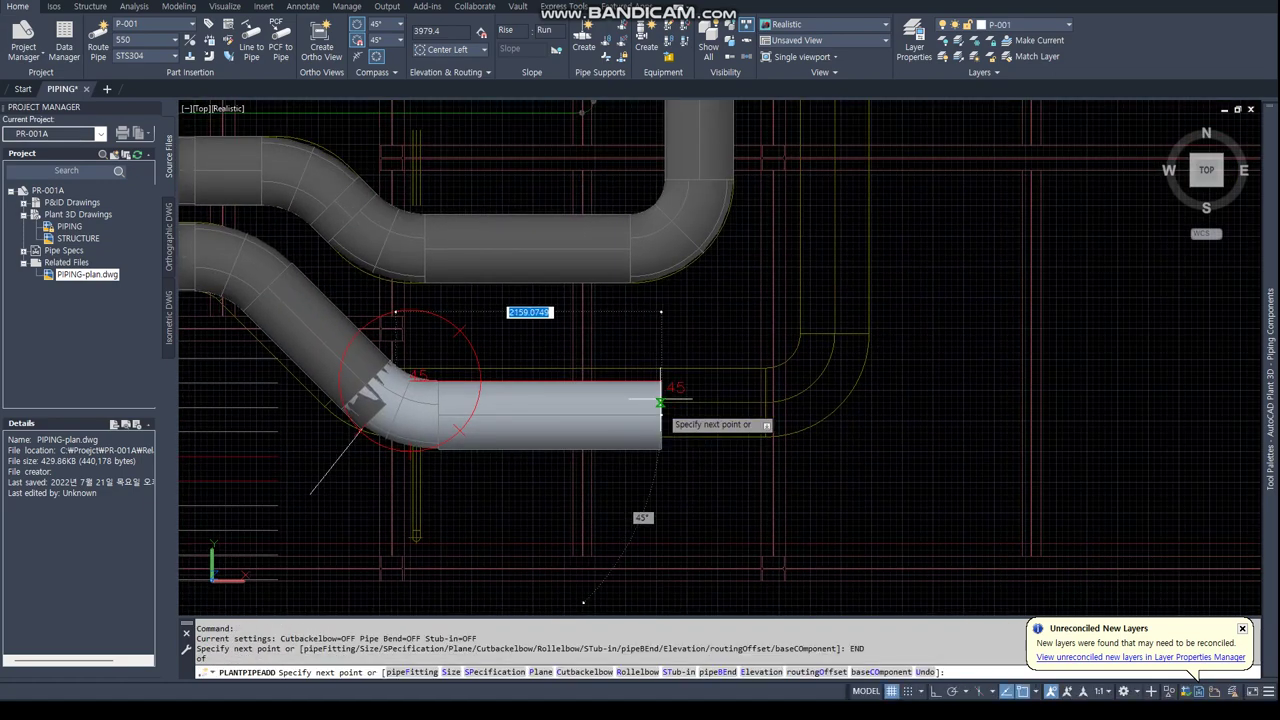
{"action": "type", "text": "u"}
{"action": "key", "text": "Return"}
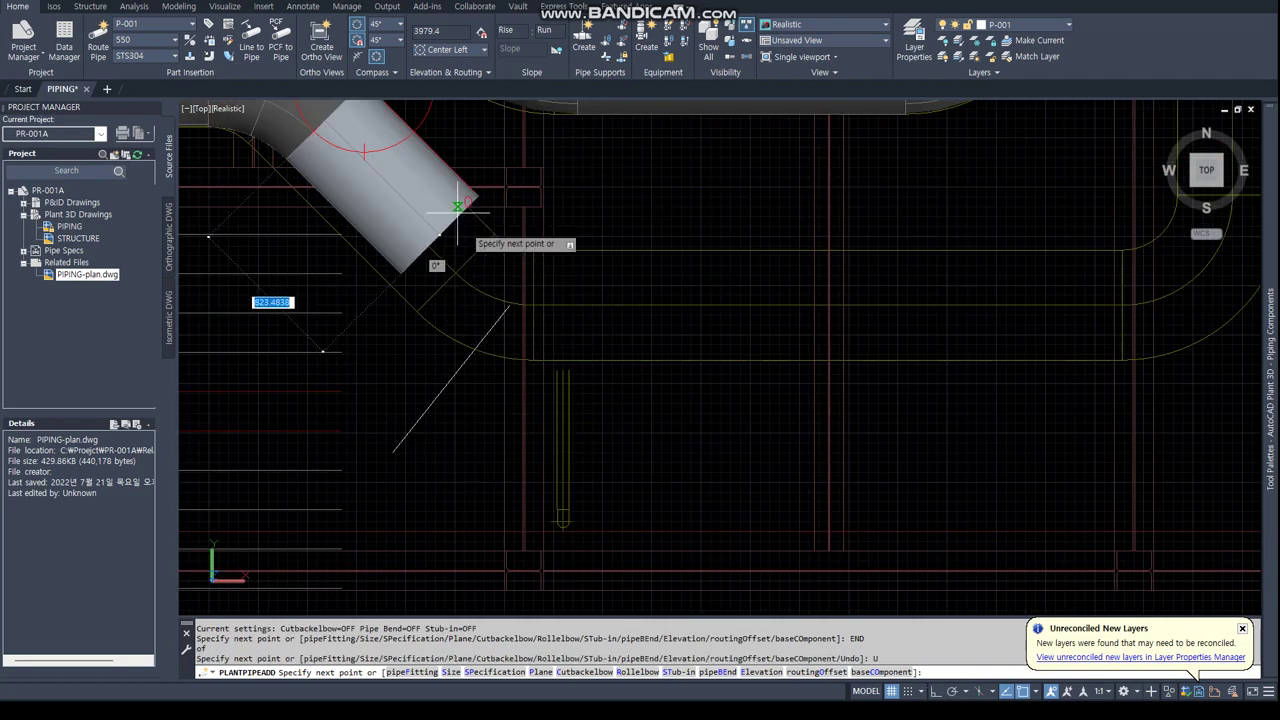
{"action": "left_click", "coordinate": [450, 49]}
{"action": "left_click", "coordinate": [445, 66]}
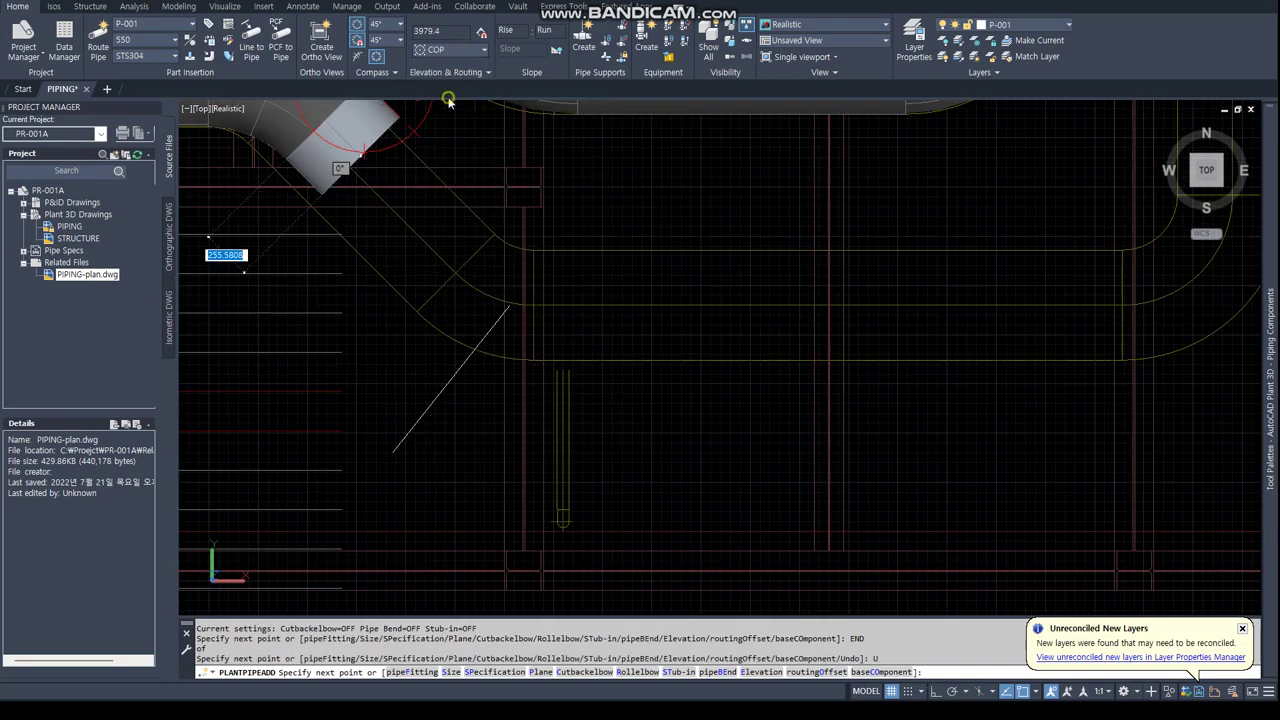
Route the pipe to the guide line's endpoint, then perpendicular to the rack.
{"action": "type", "text": "ENd"}
{"action": "key", "text": "Return"}
{"action": "left_click", "coordinate": [513, 358]}
{"action": "scroll", "coordinate": [766, 309], "scroll_direction": "down", "scroll_amount": 3}
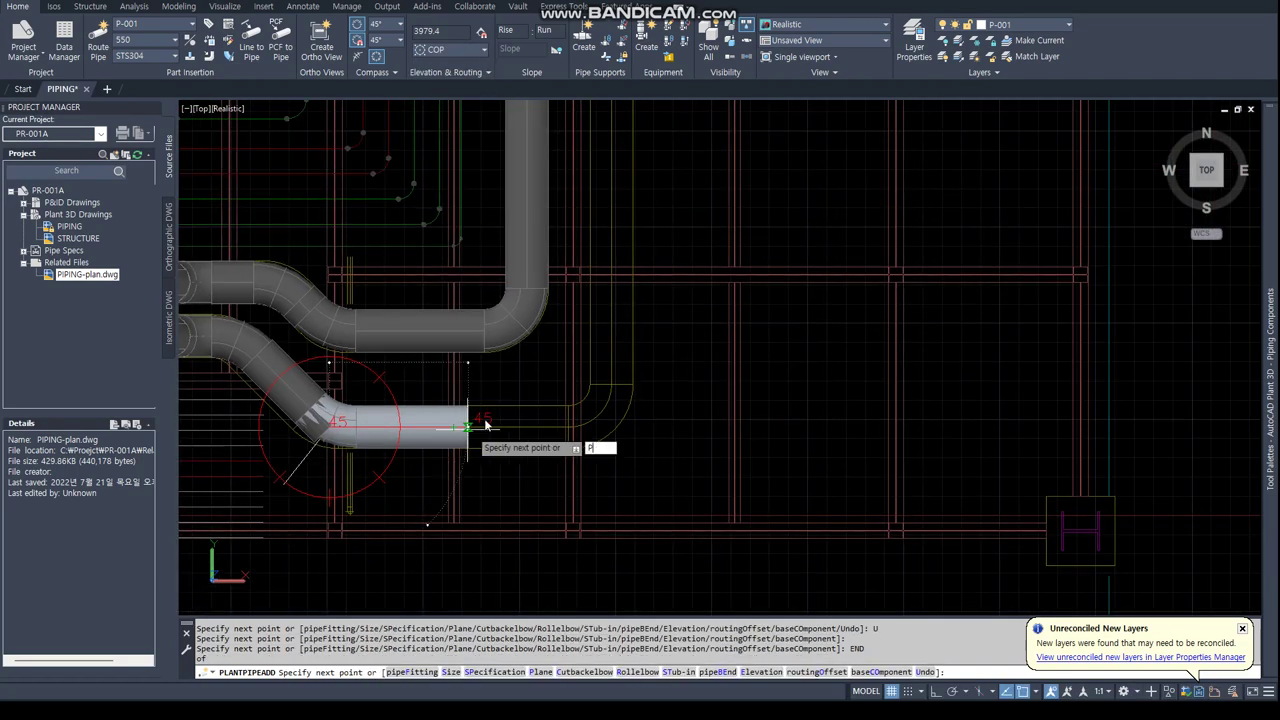
{"action": "type", "text": "per"}
{"action": "key", "text": "Return"}
{"action": "left_click", "coordinate": [612, 349]}
Place a 90° elbow at the pipe's end to turn it north and finish routing.
{"action": "scroll", "coordinate": [611, 200], "scroll_direction": "up", "scroll_amount": 5}
{"action": "scroll", "coordinate": [586, 409], "scroll_direction": "up", "scroll_amount": 3}
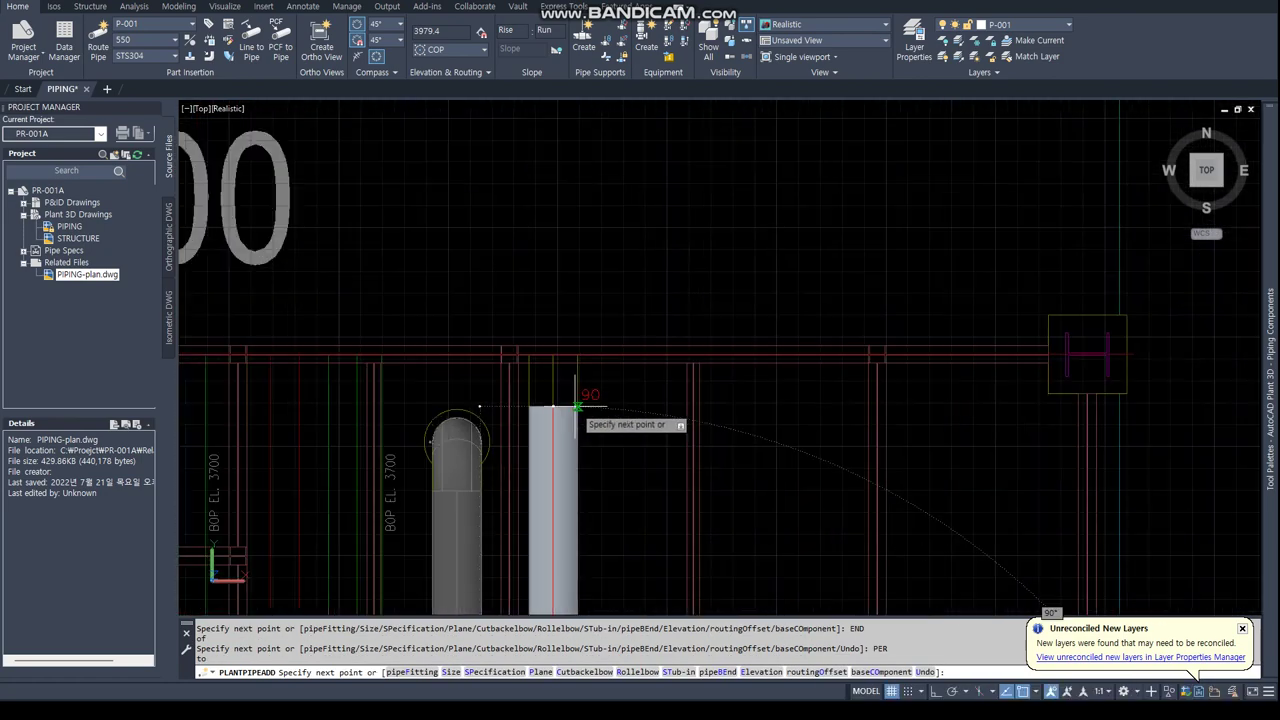
{"action": "type", "text": "per"}
{"action": "key", "text": "Return"}
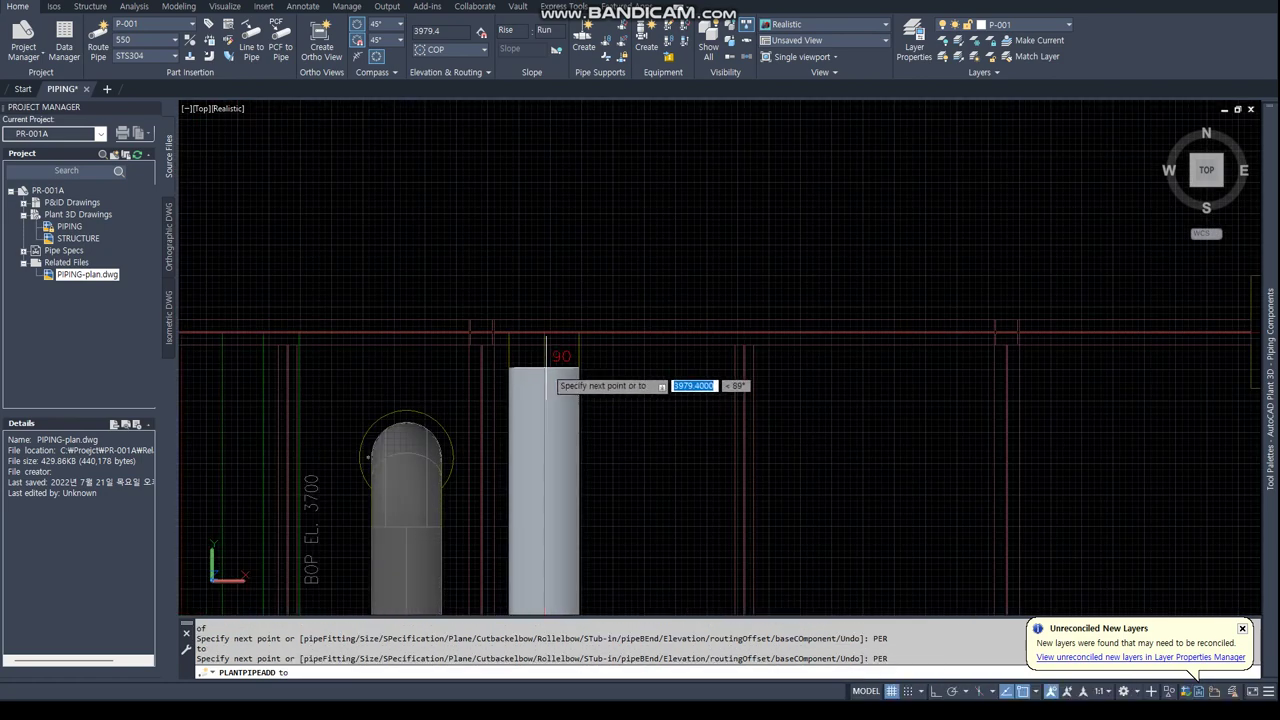
{"action": "scroll", "coordinate": [546, 368], "scroll_direction": "up", "scroll_amount": 2}
{"action": "type", "text": "en"}
{"action": "key", "text": "Return"}
{"action": "type", "text": "end"}
{"action": "key", "text": "Return"}
{"action": "left_click", "coordinate": [543, 368]}
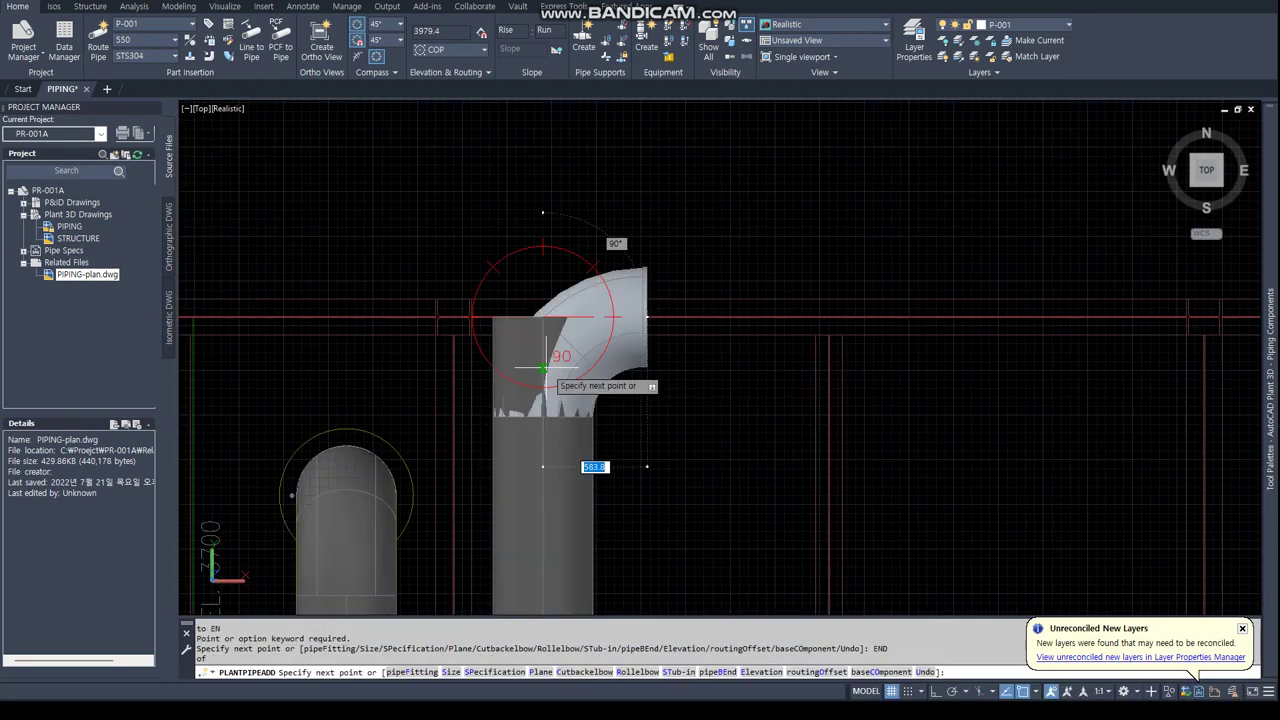
{"action": "key", "text": "Return"}
{"action": "scroll", "coordinate": [530, 409], "scroll_direction": "down", "scroll_amount": 8}
{"action": "scroll", "coordinate": [490, 478], "scroll_direction": "up", "scroll_amount": 3}
{"action": "type", "text": "e"}
{"action": "key", "text": "Return"}
Delete the failed diagonal pipe part and its elbow.
{"action": "left_click", "coordinate": [500, 499]}
{"action": "left_click", "coordinate": [495, 502]}
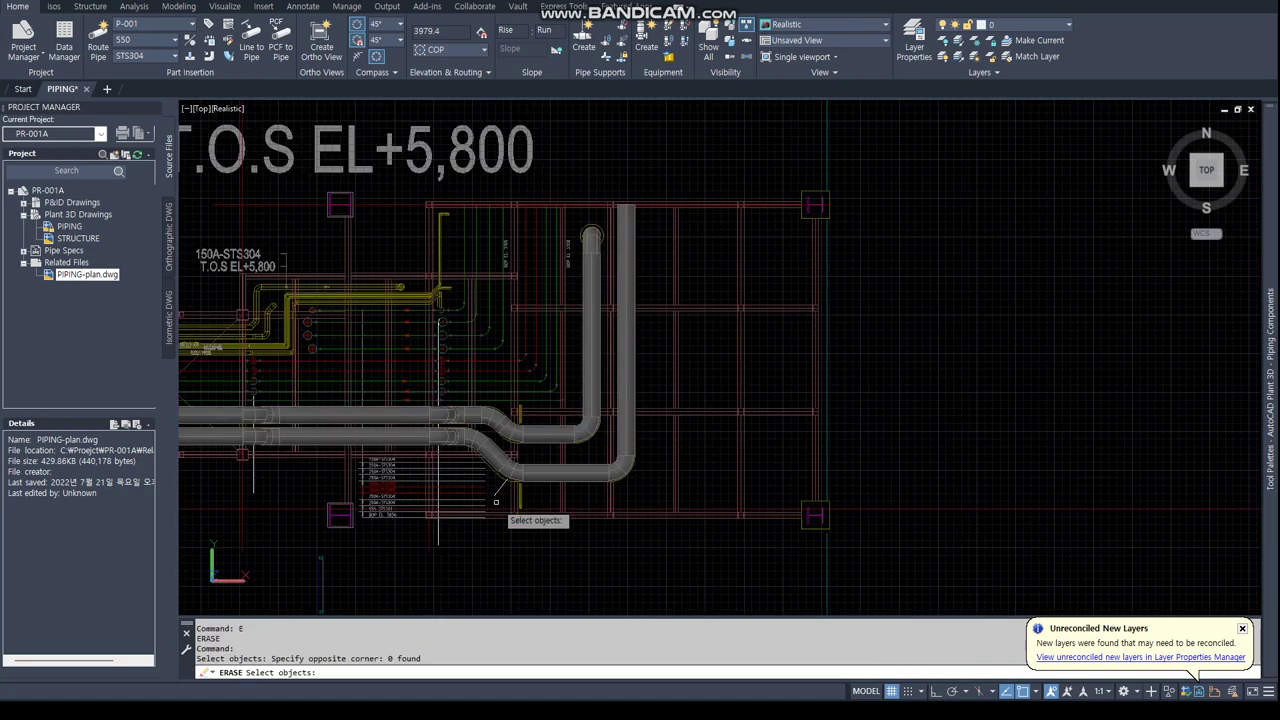
{"action": "left_click", "coordinate": [503, 490]}
{"action": "key", "text": "Return"}
{"action": "scroll", "coordinate": [503, 490], "scroll_direction": "up", "scroll_amount": 5}
{"action": "left_click", "coordinate": [495, 482]}
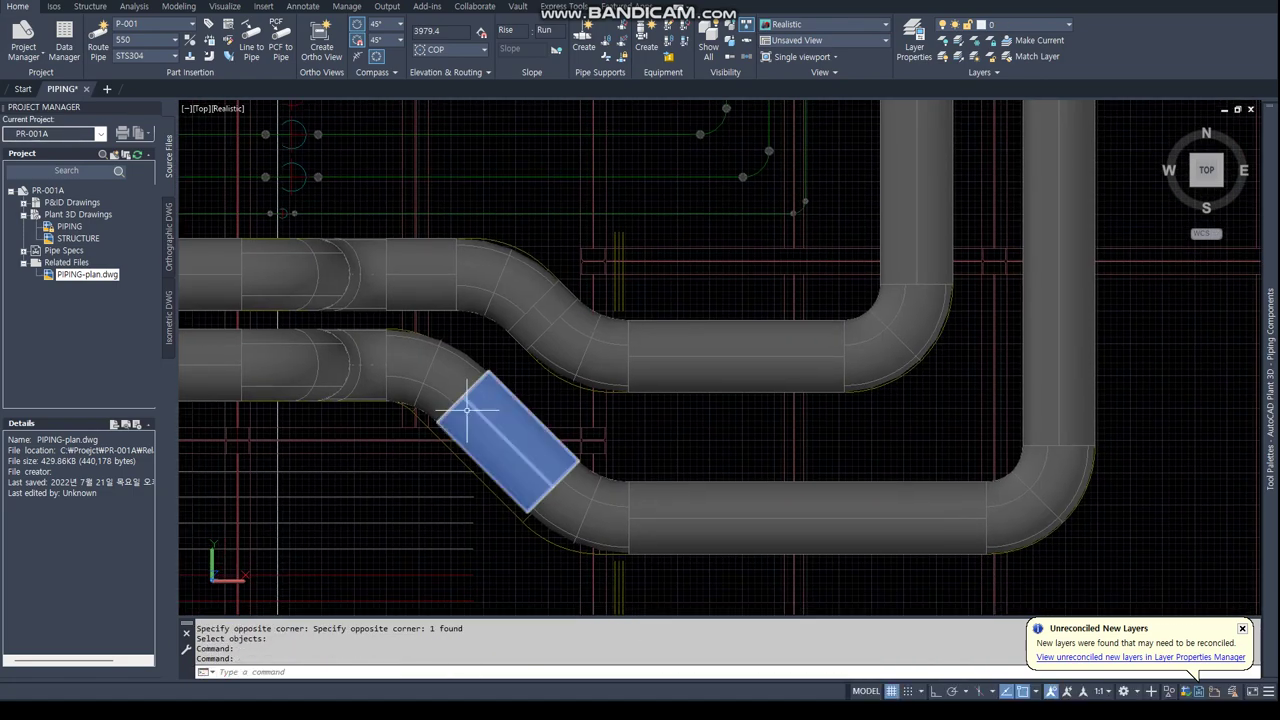
{"action": "key", "text": "Delete"}
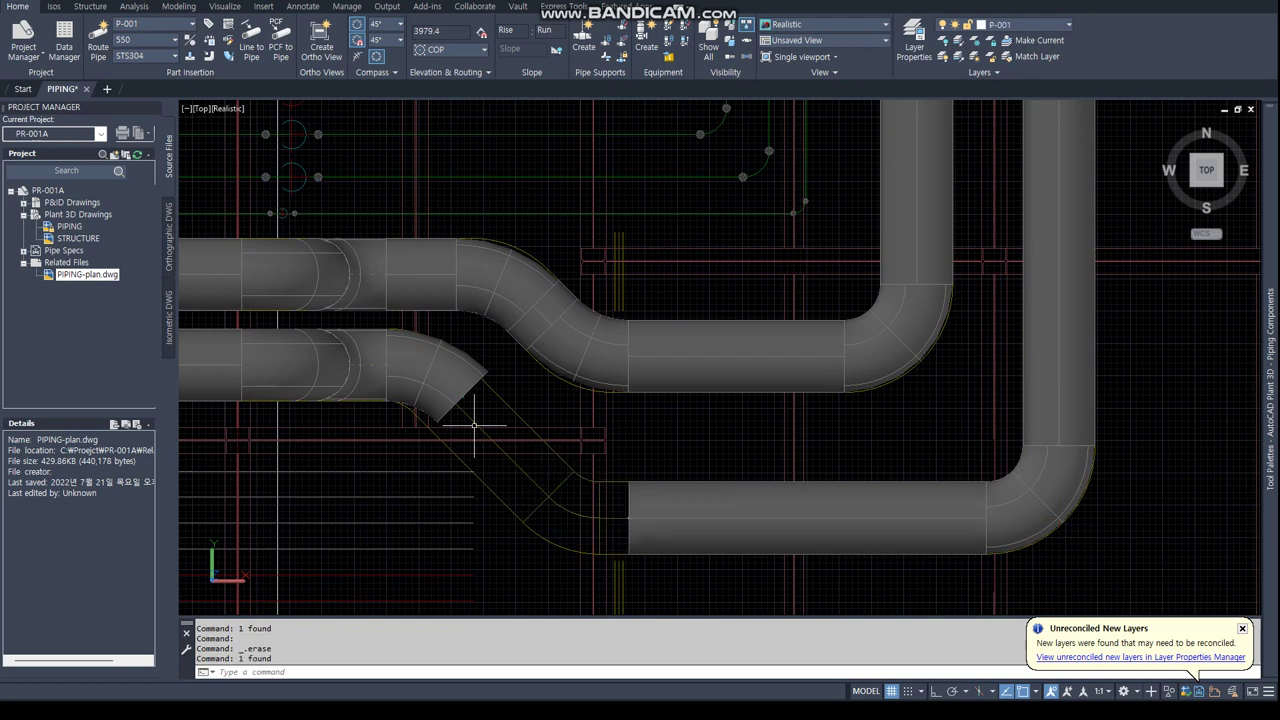
Attempt to route a horizontal run from the straight pipe's open end, then cancel.
{"action": "left_click", "coordinate": [400, 370]}
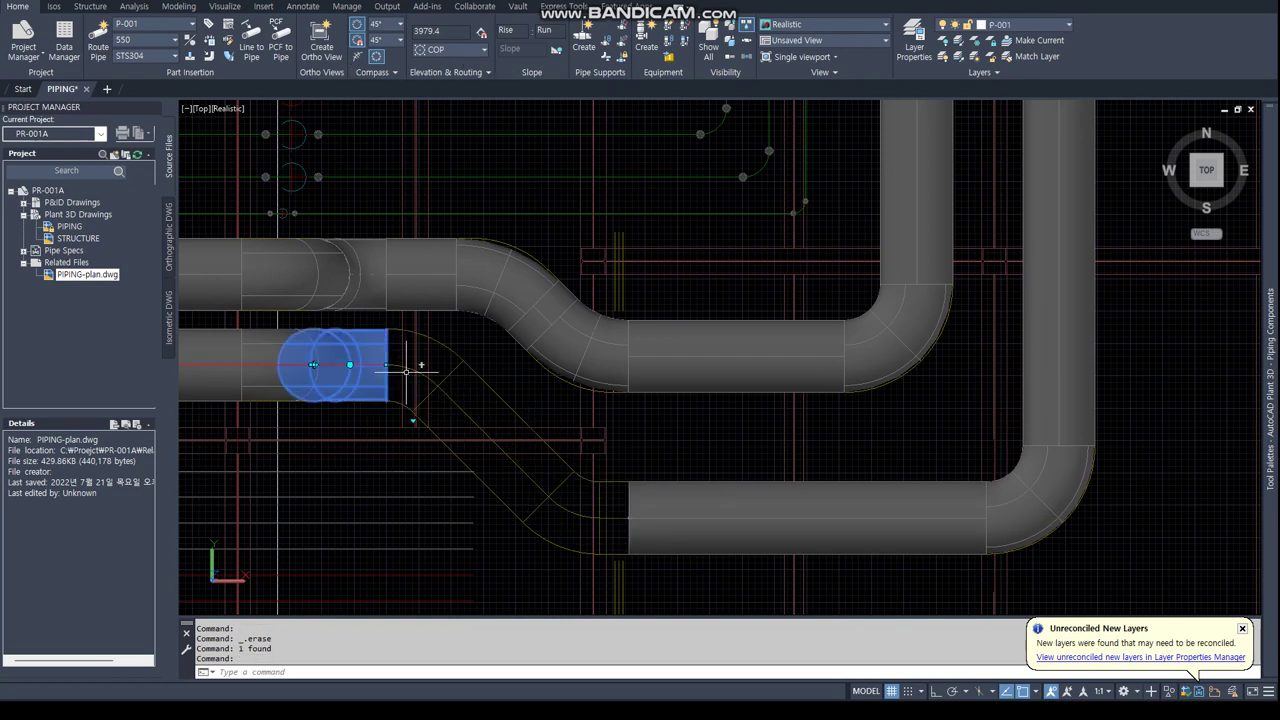
{"action": "left_click", "coordinate": [387, 365]}
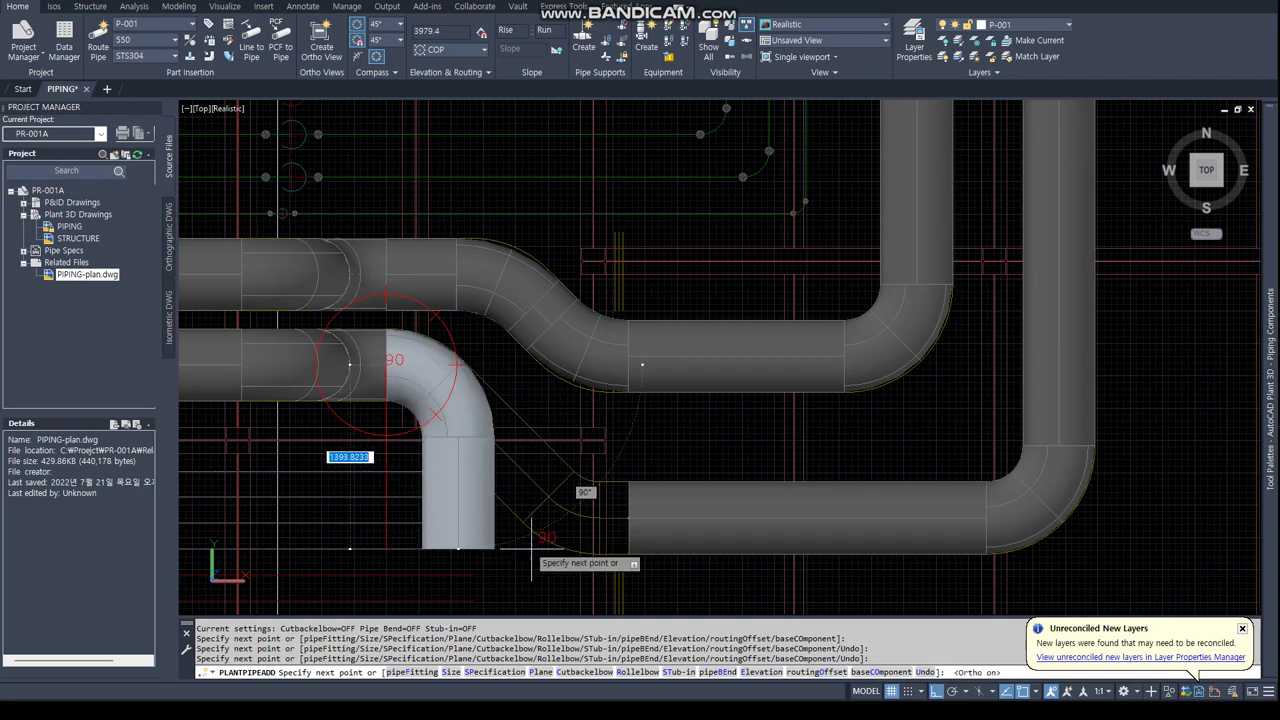
{"action": "middle_click_drag", "start_coordinate": [606, 583], "coordinate": [568, 488]}
{"action": "key", "text": "F8"}
{"action": "key", "text": "F8"}
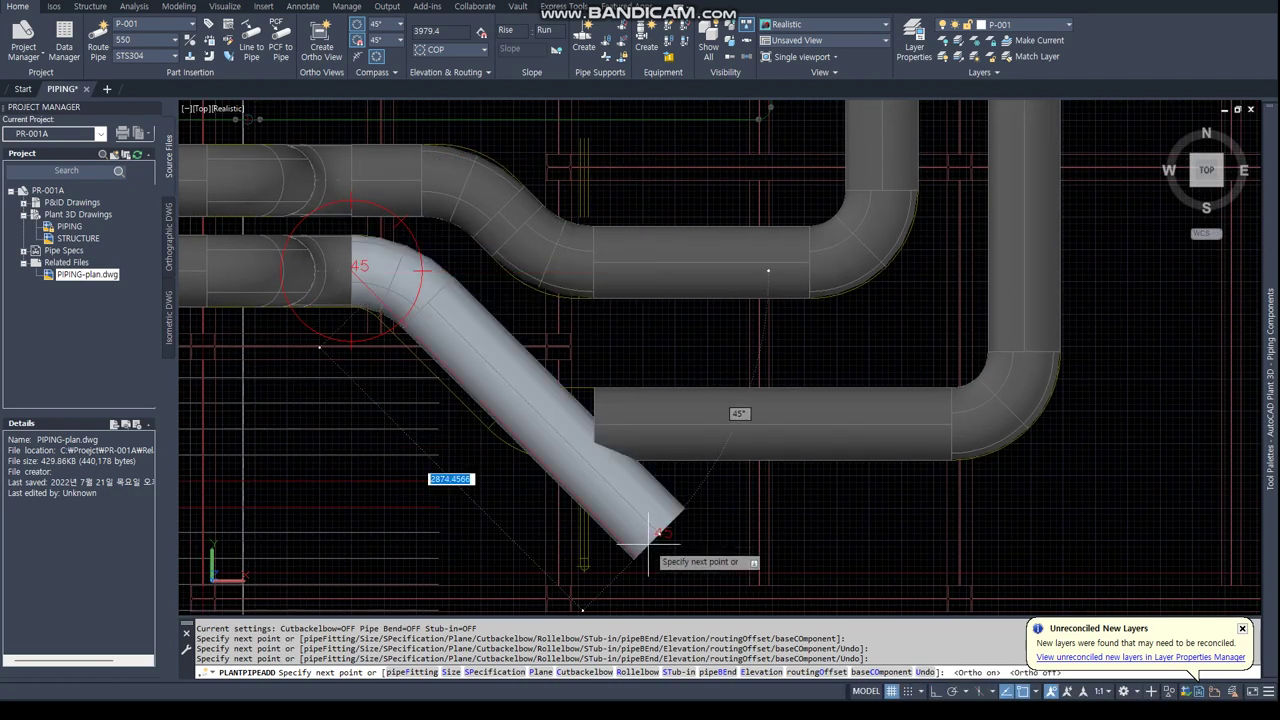
{"action": "middle_click_drag", "start_coordinate": [652, 532], "coordinate": [612, 458]}
{"action": "key", "text": "Escape"}
{"action": "key", "text": "Escape"}
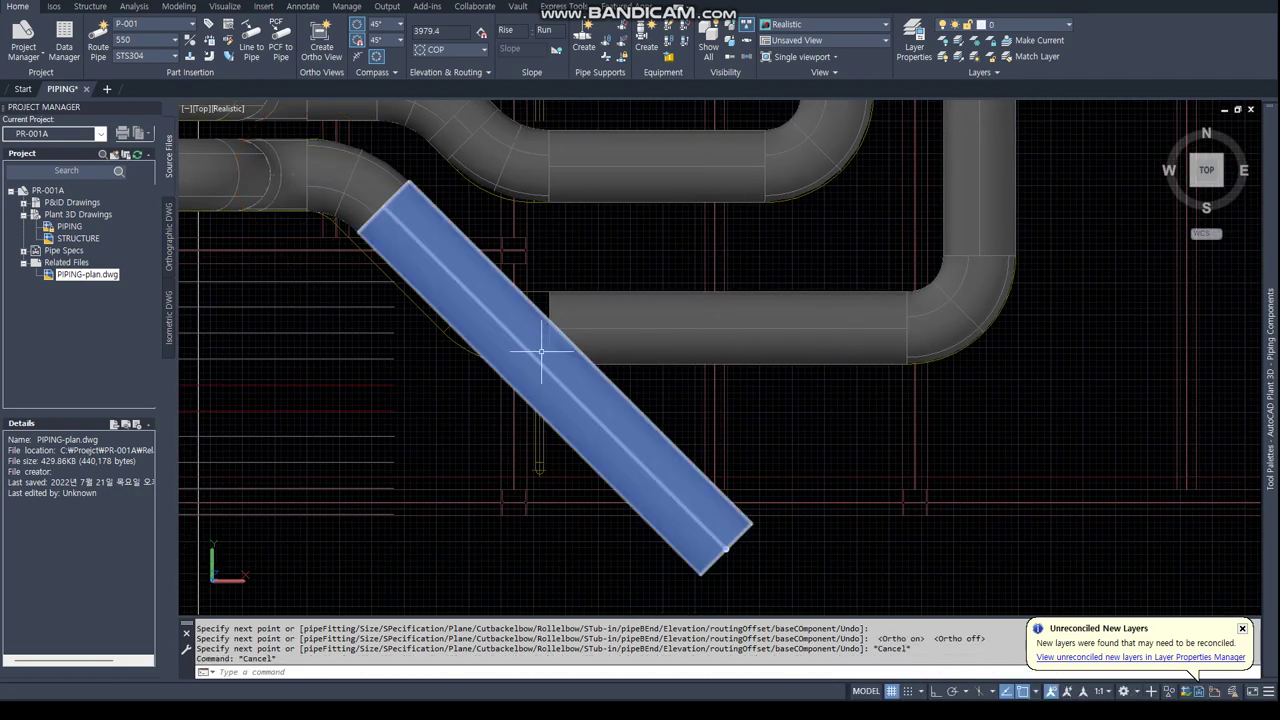
After a failed reroute toward the elbow, erase the remaining diagonal pipe and leftover elbow.
{"action": "left_click", "coordinate": [527, 327]}
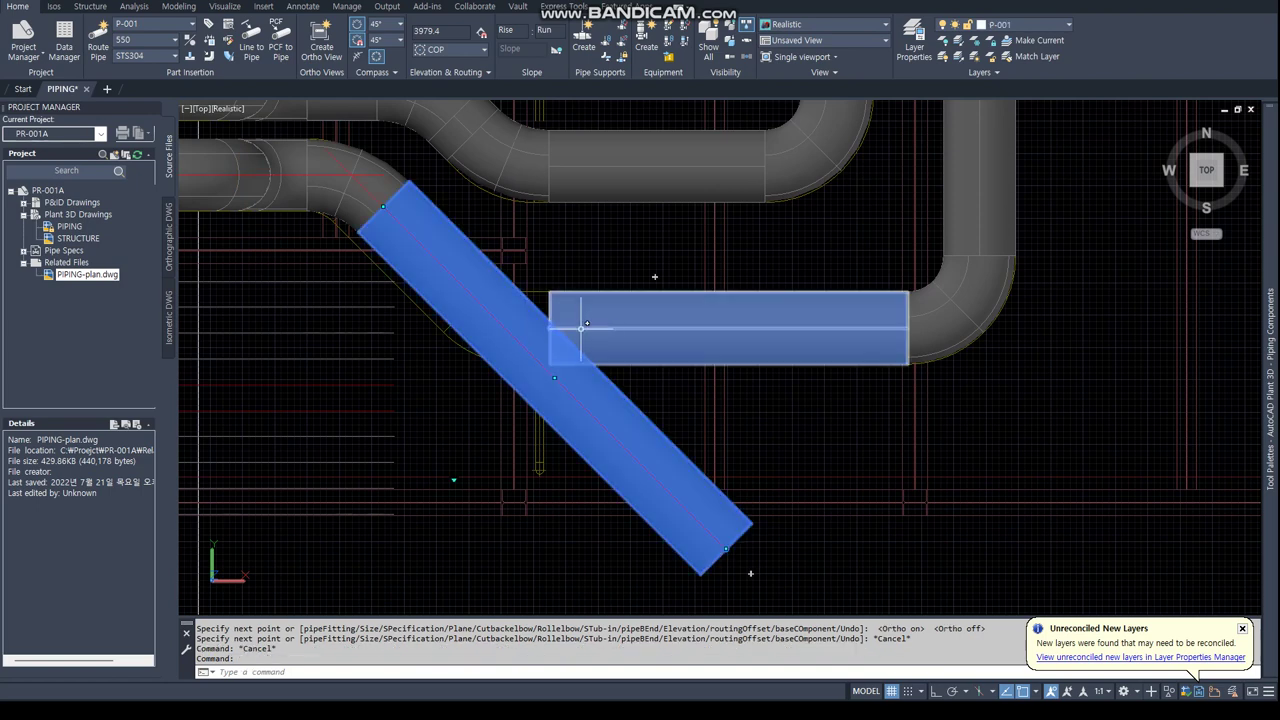
{"action": "key", "text": "Delete"}
{"action": "left_click", "coordinate": [534, 327]}
{"action": "left_click", "coordinate": [513, 327]}
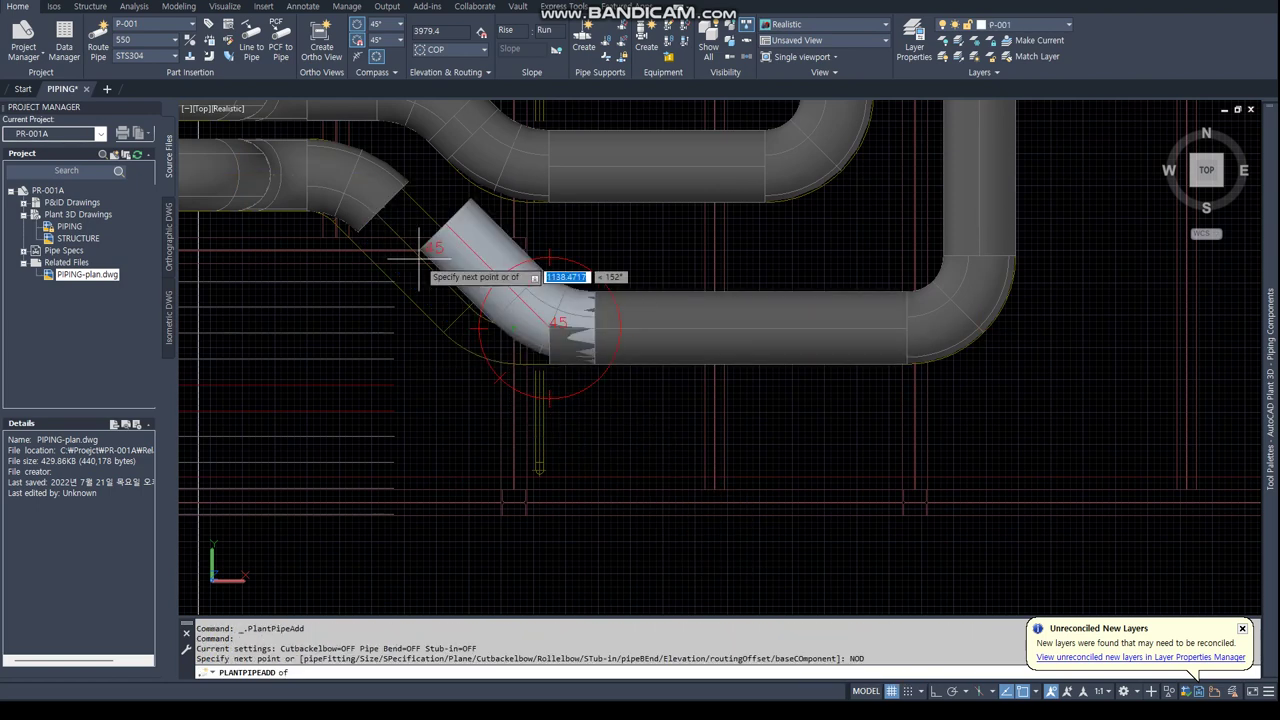
{"action": "left_click", "coordinate": [557, 298]}
{"action": "key", "text": "Escape"}
{"action": "left_click", "coordinate": [500, 257]}
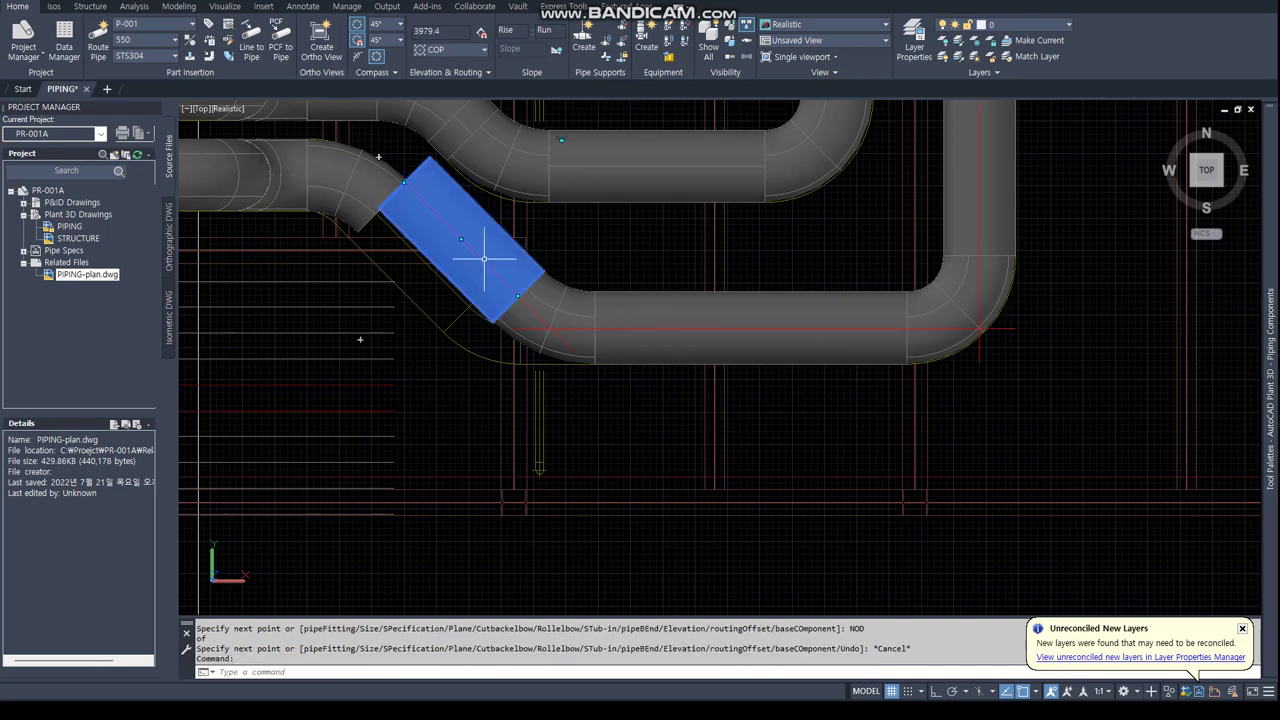
{"action": "key", "text": "Delete"}
{"action": "left_click", "coordinate": [555, 320]}
{"action": "key", "text": "Delete"}
Route a new 45° pipe from the horizontal run's left end to the node, orbiting to check.
{"action": "left_click", "coordinate": [683, 345]}
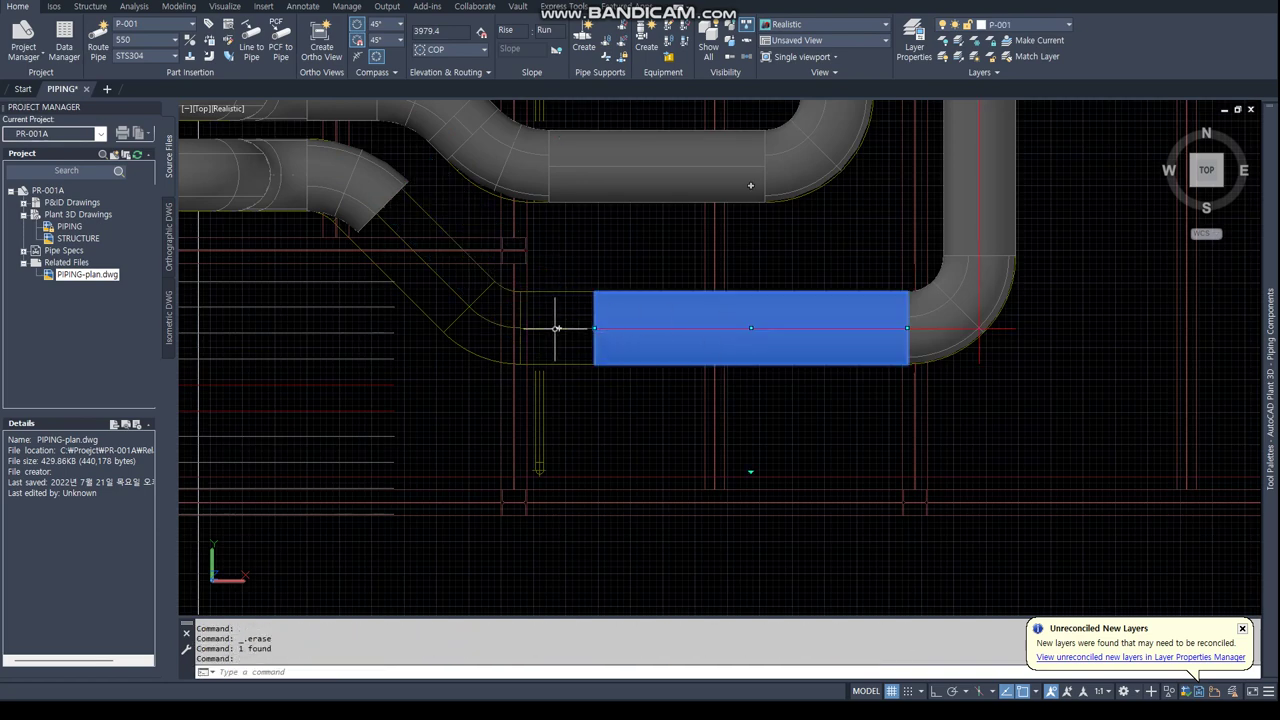
{"action": "left_click", "coordinate": [594, 327]}
{"action": "type", "text": "OD"}
{"action": "key", "text": "Return"}
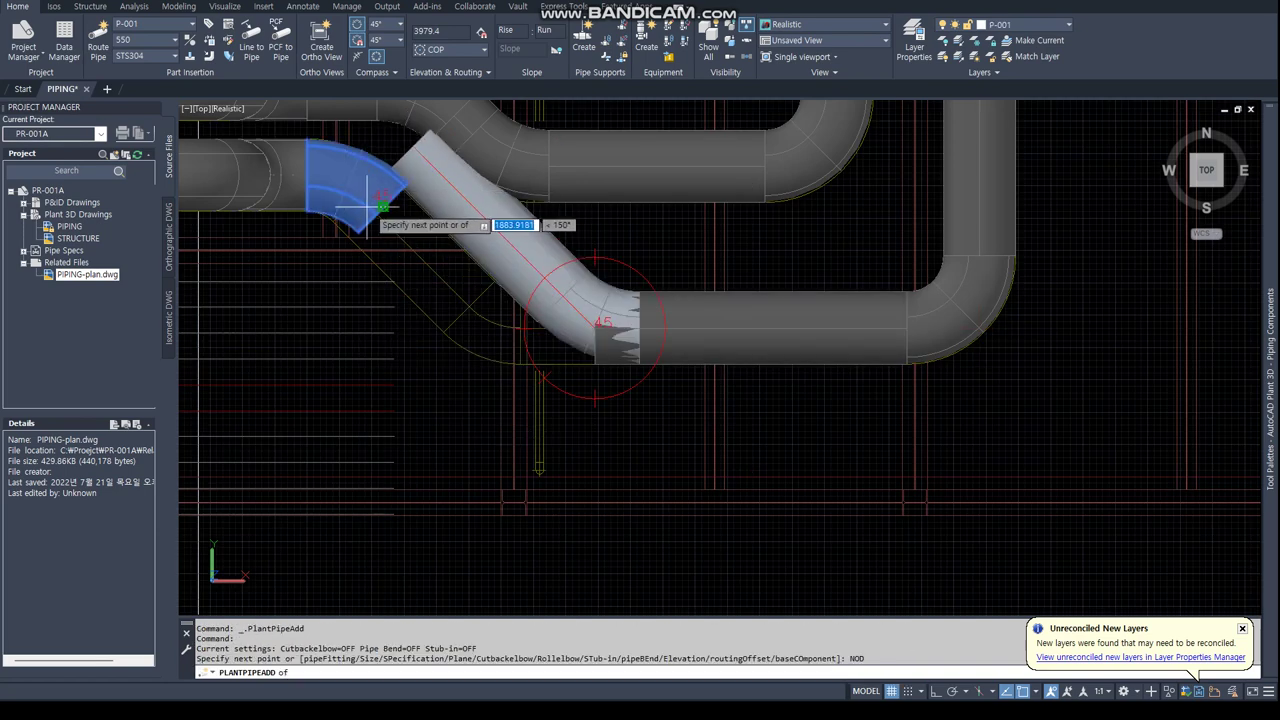
{"action": "scroll", "coordinate": [386, 214], "scroll_direction": "down", "scroll_amount": 2}
{"action": "scroll", "coordinate": [563, 351], "scroll_direction": "down", "scroll_amount": 3}
{"action": "mouse_move", "coordinate": [563, 351]}
{"action": "middle_mouse_down", "text": "shift"}
{"action": "mouse_move", "coordinate": [645, 285]}
{"action": "mouse_move", "coordinate": [640, 360]}
{"action": "middle_mouse_up", "text": "shift"}
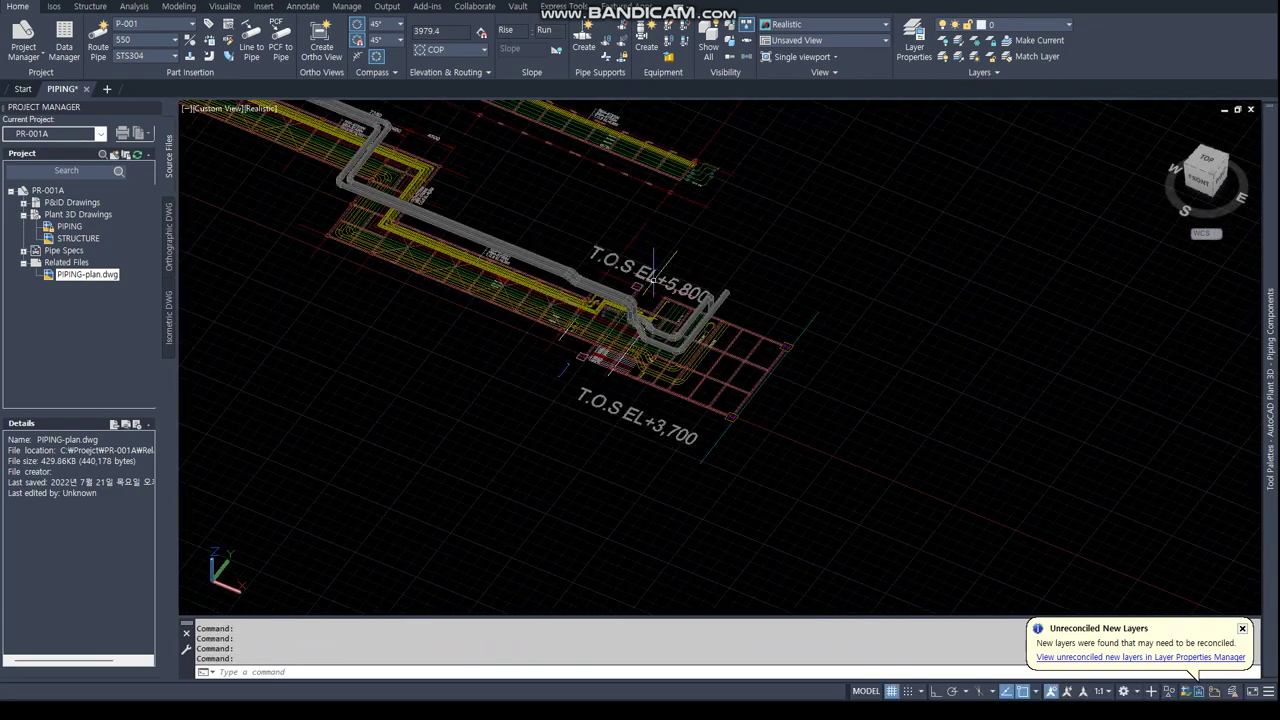
In plan view, set the pipe size to 65 and start new line P-003.
{"action": "type", "text": "PLAN"}
{"action": "key", "text": "Return"}
{"action": "key", "text": "Return"}
{"action": "scroll", "coordinate": [331, 510], "scroll_direction": "up", "scroll_amount": 5}
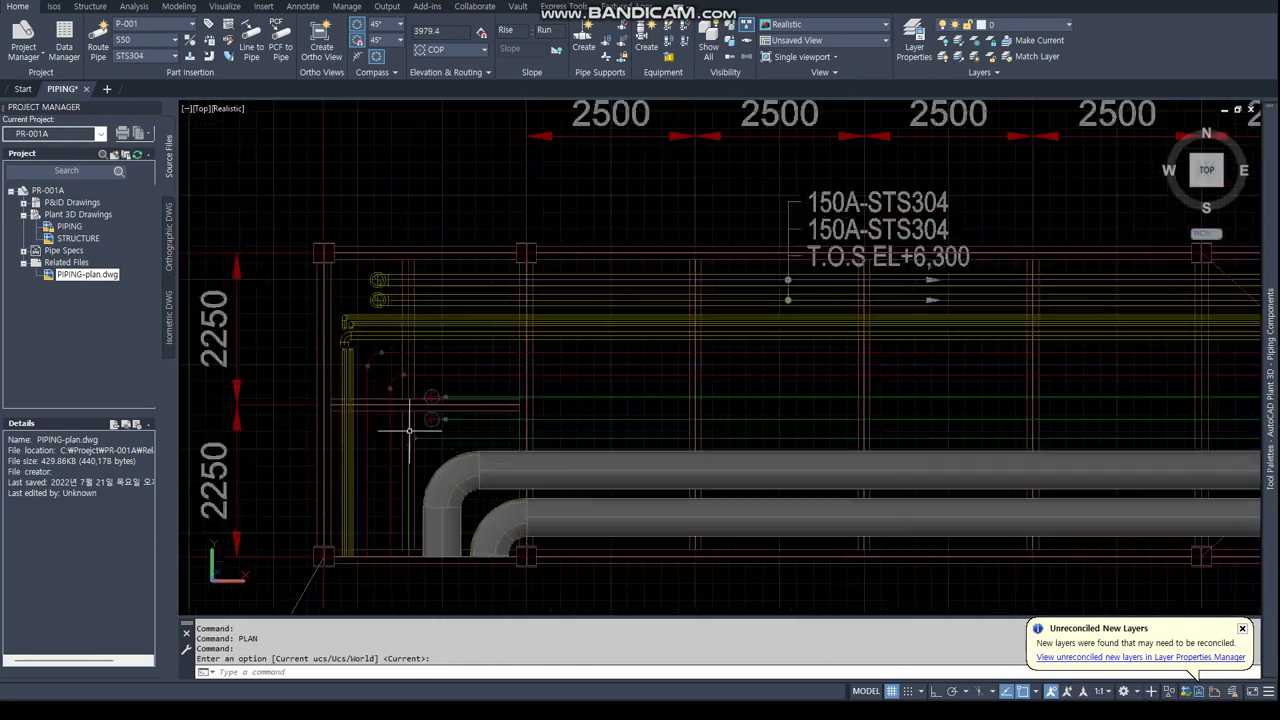
{"action": "mouse_move", "coordinate": [414, 428]}
{"action": "middle_mouse_down"}
{"action": "mouse_move", "coordinate": [529, 382]}
{"action": "mouse_move", "coordinate": [230, 390]}
{"action": "middle_mouse_up"}
{"action": "scroll", "coordinate": [529, 382], "scroll_direction": "up", "scroll_amount": 2}
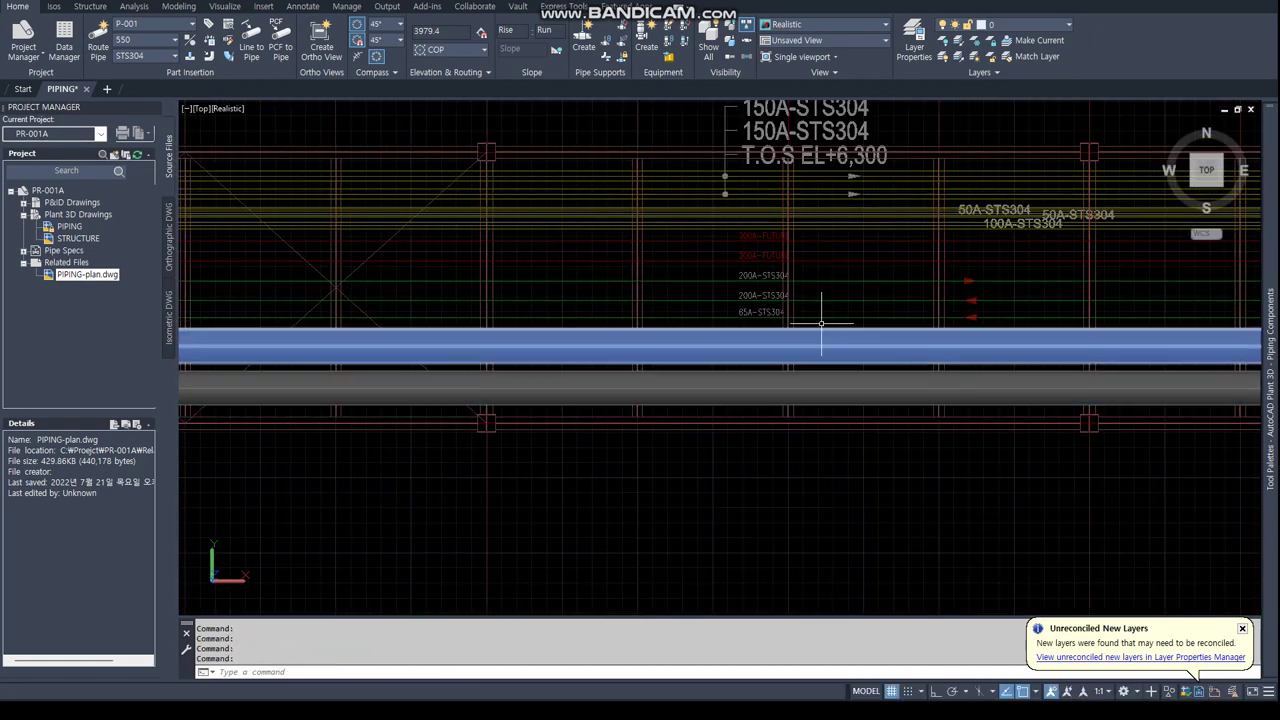
{"action": "scroll", "coordinate": [759, 313], "scroll_direction": "up", "scroll_amount": 3}
{"action": "left_click", "coordinate": [152, 41]}
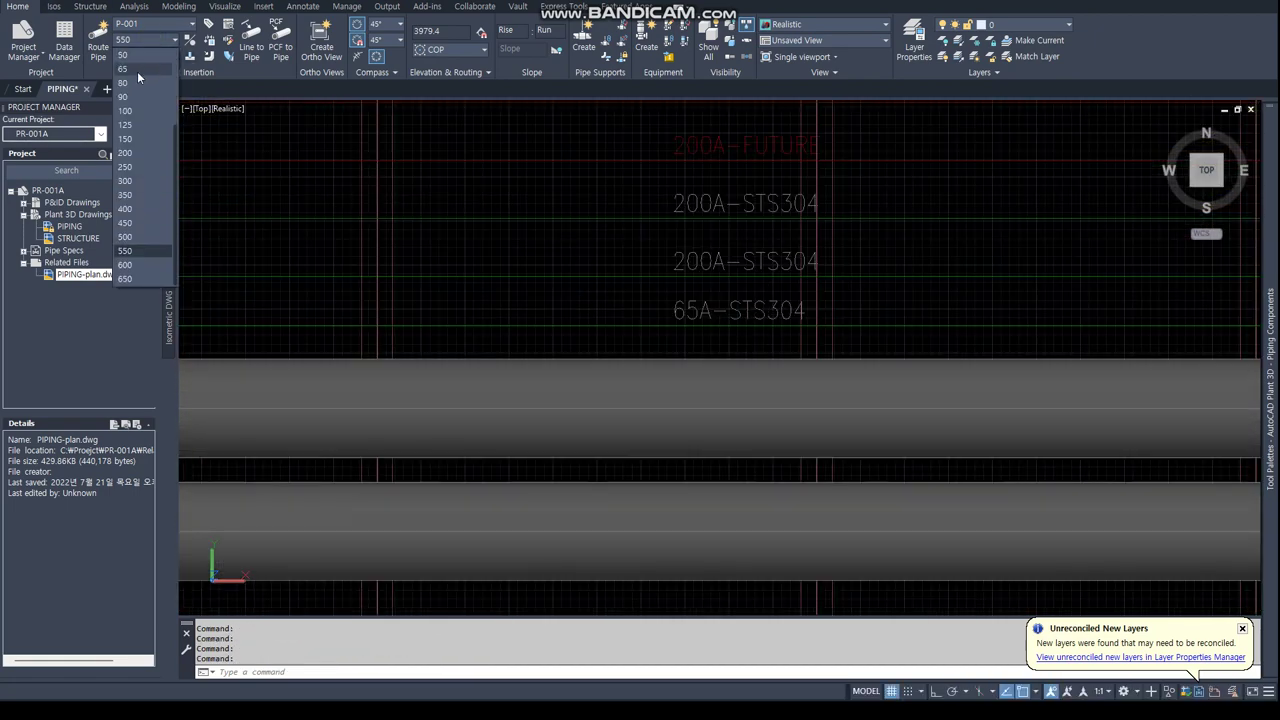
{"action": "left_click", "coordinate": [136, 69]}
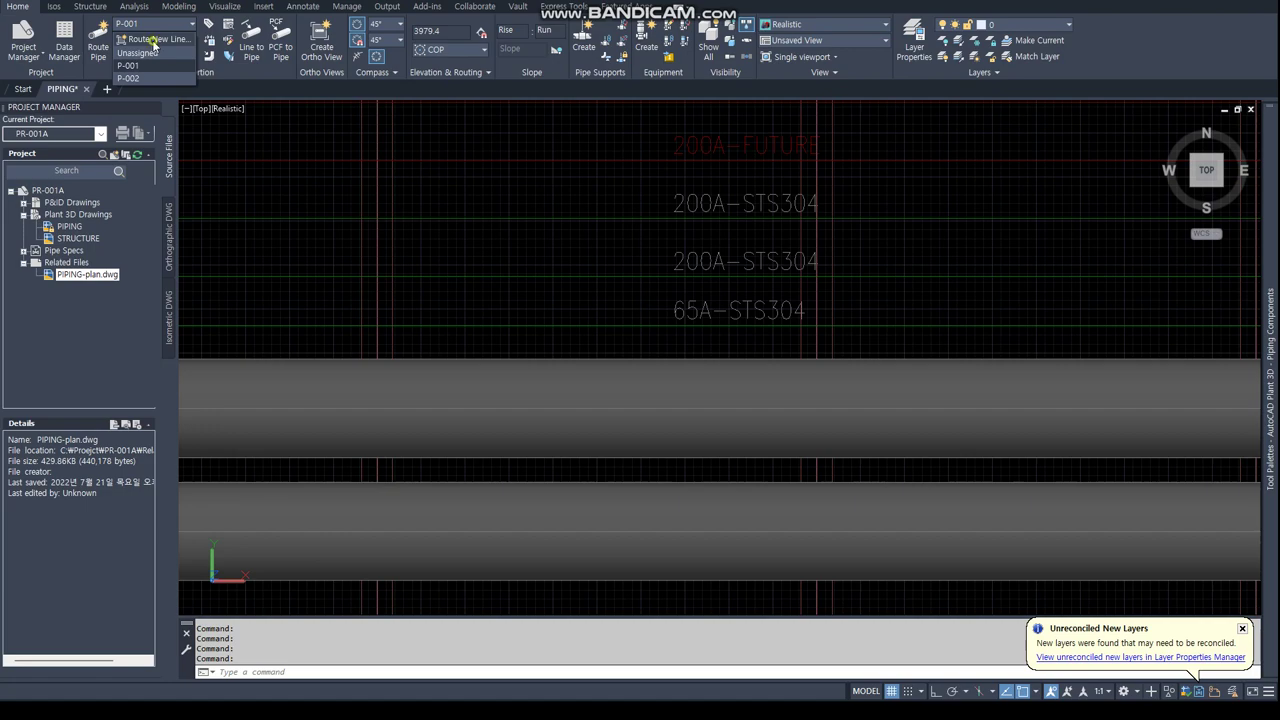
{"action": "left_click", "coordinate": [153, 40]}
{"action": "key", "text": "Return"}
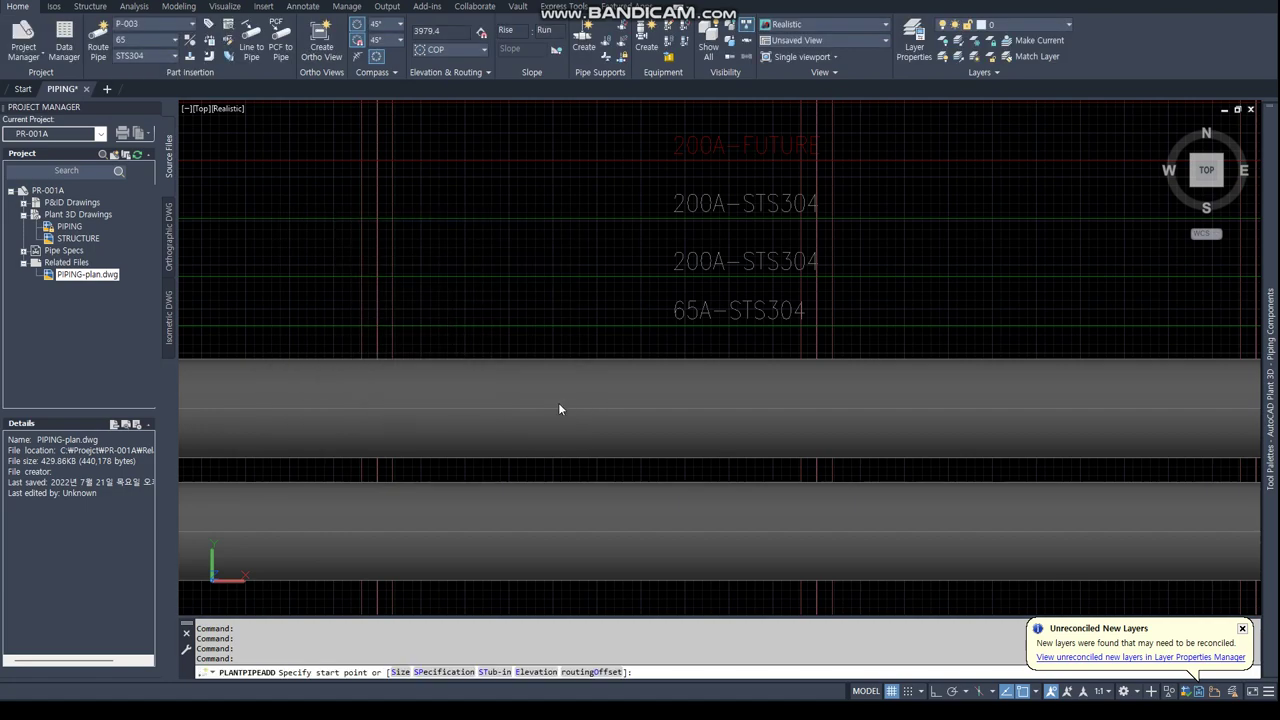
Route the 65A pipe from the existing pipe's endpoint along the rack with perpendicular snaps.
{"action": "scroll", "coordinate": [560, 408], "scroll_direction": "down", "scroll_amount": 3}
{"action": "scroll", "coordinate": [394, 328], "scroll_direction": "up", "scroll_amount": 3}
{"action": "scroll", "coordinate": [358, 300], "scroll_direction": "up", "scroll_amount": 2}
{"action": "scroll", "coordinate": [386, 526], "scroll_direction": "up", "scroll_amount": 2}
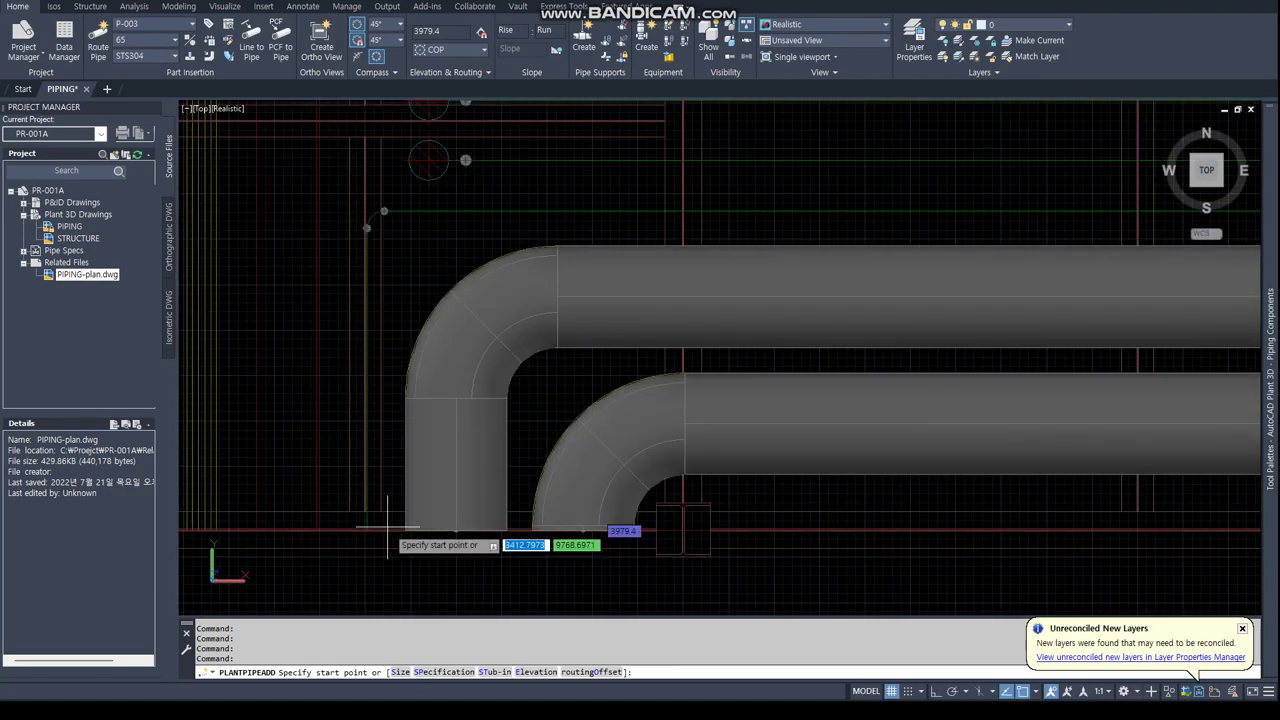
{"action": "scroll", "coordinate": [372, 526], "scroll_direction": "up", "scroll_amount": 2}
{"action": "left_click", "coordinate": [366, 527]}
{"action": "scroll", "coordinate": [385, 440], "scroll_direction": "down", "scroll_amount": 1}
{"action": "type", "text": "per"}
{"action": "key", "text": "Return"}
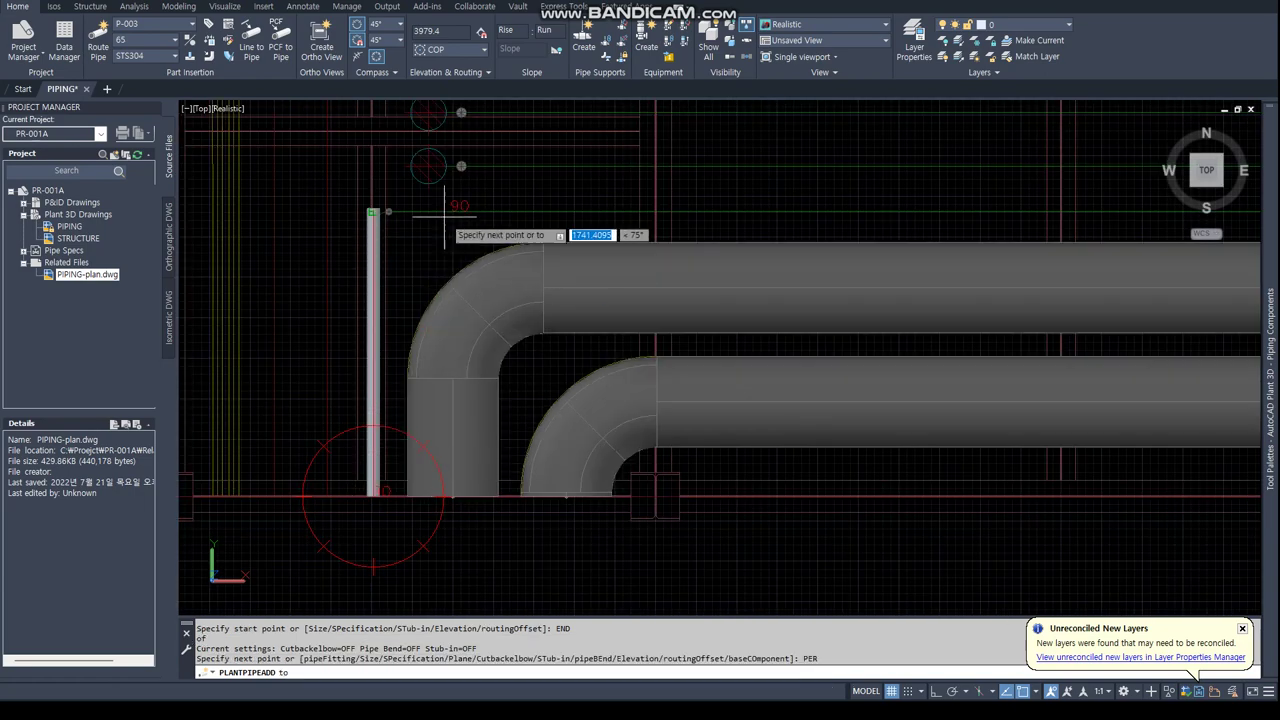
{"action": "scroll", "coordinate": [443, 211], "scroll_direction": "down", "scroll_amount": 3}
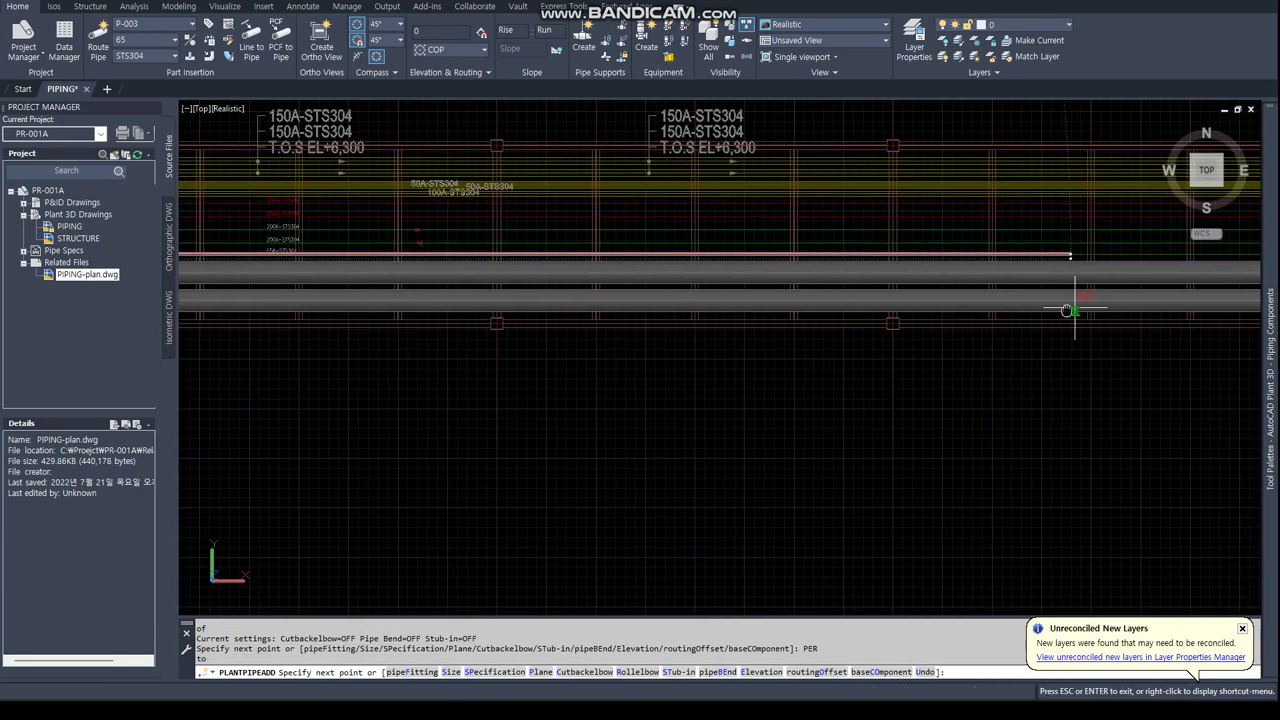
{"action": "middle_click_drag", "start_coordinate": [1071, 309], "coordinate": [651, 349]}
{"action": "scroll", "coordinate": [600, 306], "scroll_direction": "up", "scroll_amount": 3}
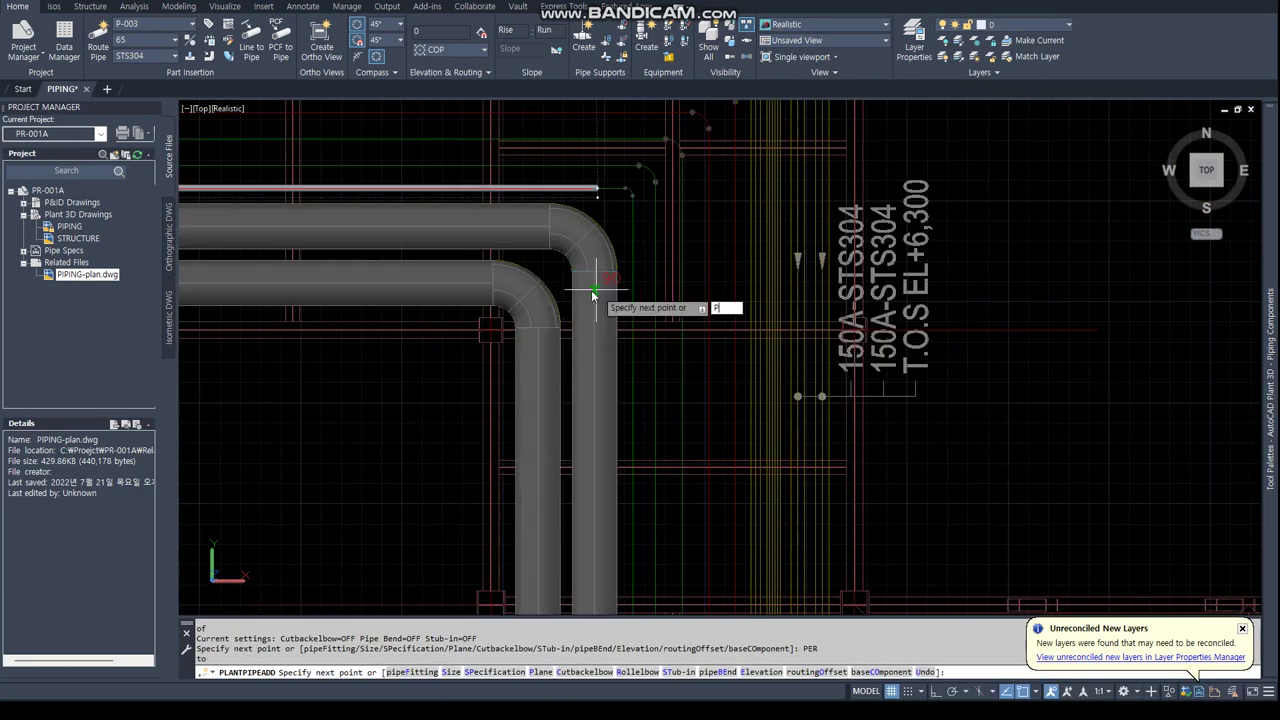
{"action": "type", "text": "per"}
{"action": "key", "text": "Return"}
{"action": "left_click", "coordinate": [644, 243]}
{"action": "scroll", "coordinate": [620, 330], "scroll_direction": "down", "scroll_amount": 2}
{"action": "scroll", "coordinate": [583, 390], "scroll_direction": "up", "scroll_amount": 3}
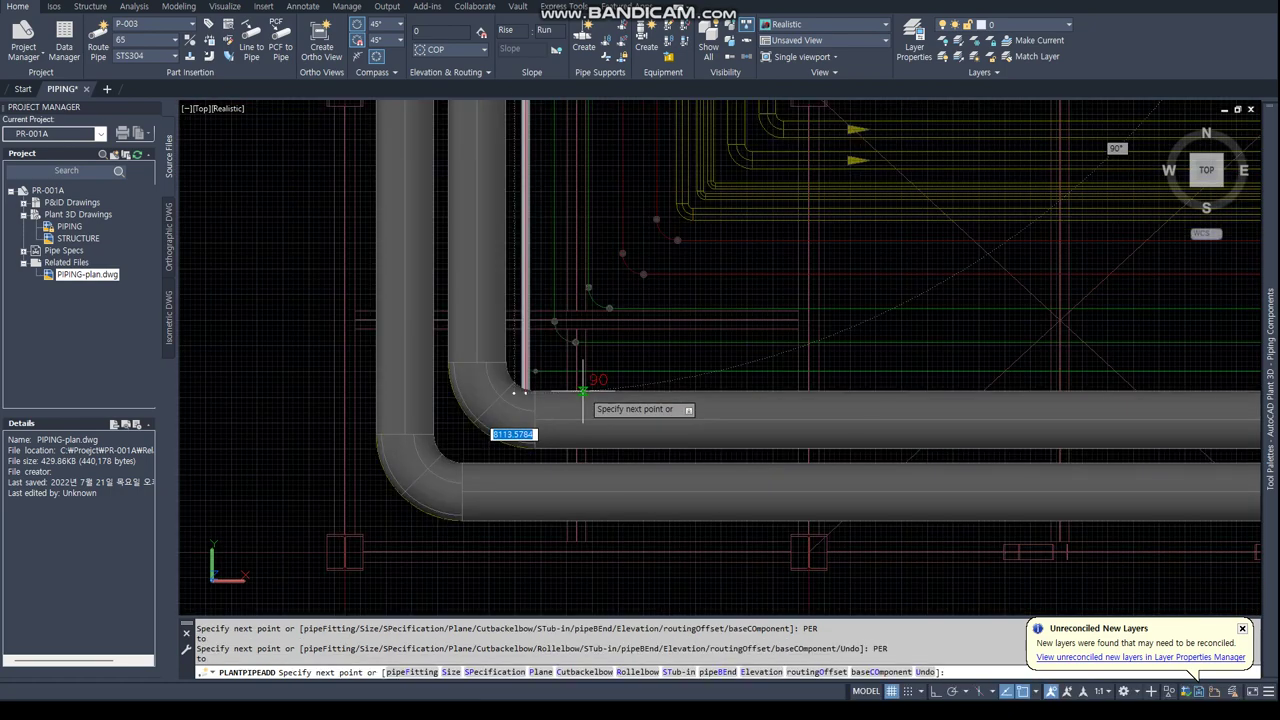
Continue around the elbow, drop to the fitting's centre, and finish the P-003 run.
{"action": "type", "text": "r"}
{"action": "key", "text": "Return"}
{"action": "left_click", "coordinate": [616, 374]}
{"action": "scroll", "coordinate": [580, 350], "scroll_direction": "down", "scroll_amount": 2}
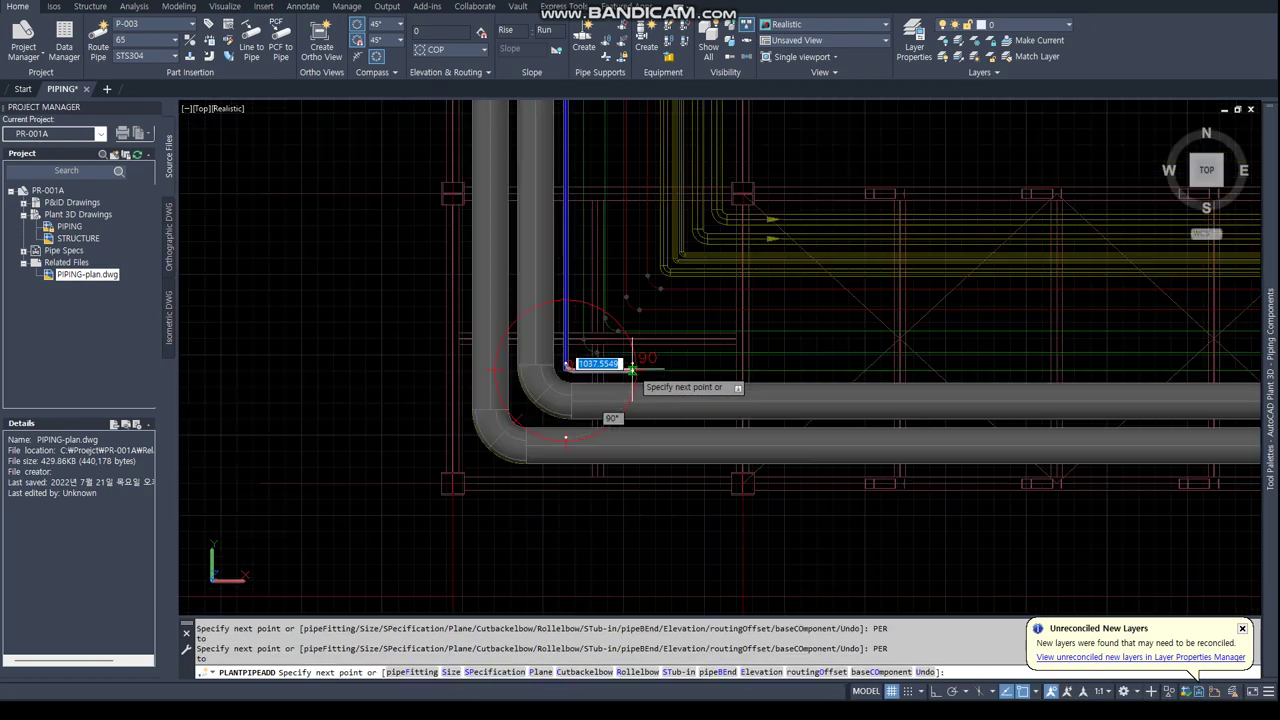
{"action": "scroll", "coordinate": [380, 350], "scroll_direction": "down", "scroll_amount": 2}
{"action": "scroll", "coordinate": [440, 350], "scroll_direction": "up", "scroll_amount": 3}
{"action": "scroll", "coordinate": [707, 383], "scroll_direction": "up", "scroll_amount": 3}
{"action": "scroll", "coordinate": [707, 383], "scroll_direction": "up", "scroll_amount": 4}
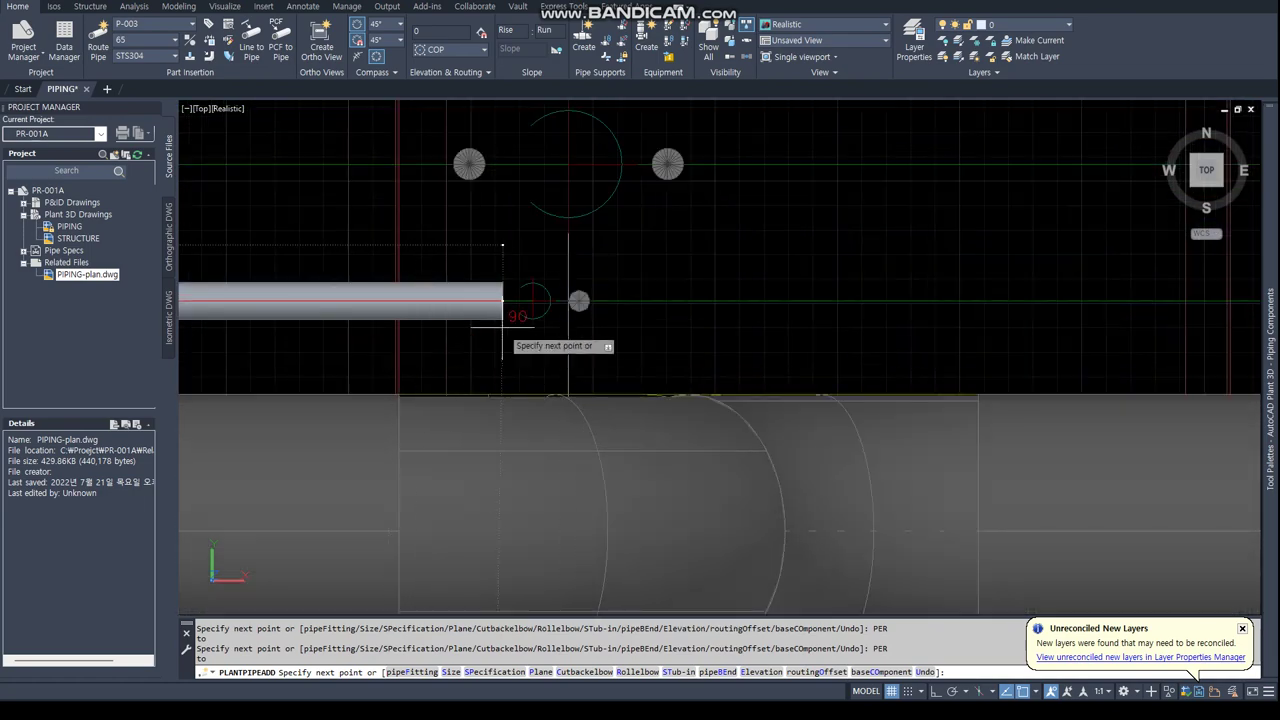
{"action": "type", "text": "cen"}
{"action": "key", "text": "Return"}
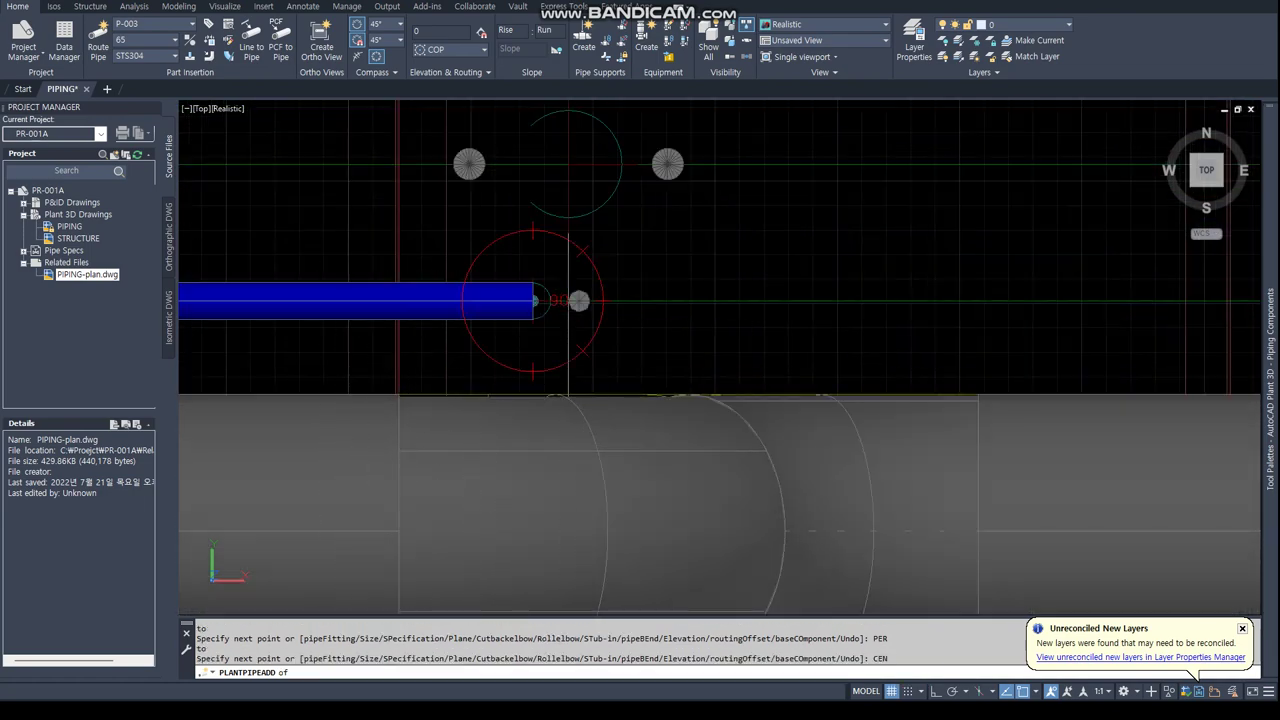
{"action": "left_click", "coordinate": [568, 300]}
{"action": "scroll", "coordinate": [538, 318], "scroll_direction": "down", "scroll_amount": 3}
{"action": "scroll", "coordinate": [690, 306], "scroll_direction": "down", "scroll_amount": 3}
{"action": "mouse_move", "coordinate": [690, 306]}
{"action": "middle_mouse_down"}
{"action": "mouse_move", "coordinate": [310, 342]}
{"action": "mouse_move", "coordinate": [250, 298]}
{"action": "middle_mouse_up"}
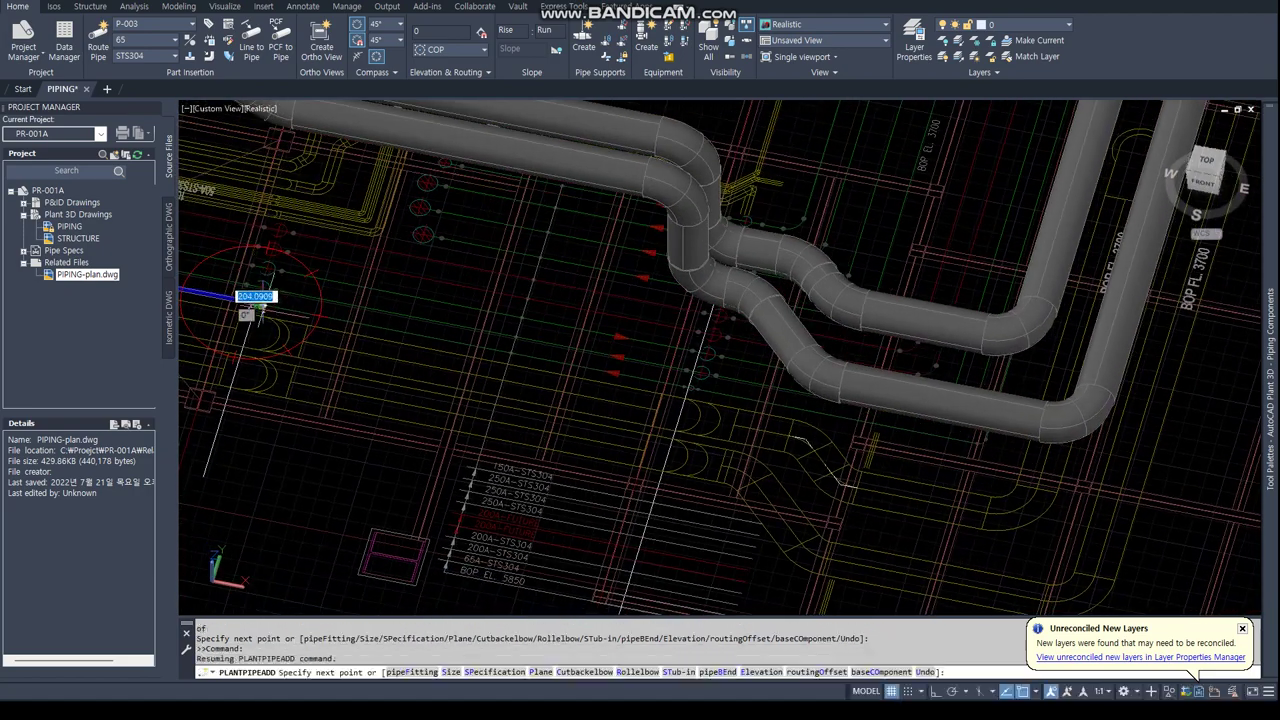
{"action": "scroll", "coordinate": [258, 315], "scroll_direction": "up", "scroll_amount": 2}
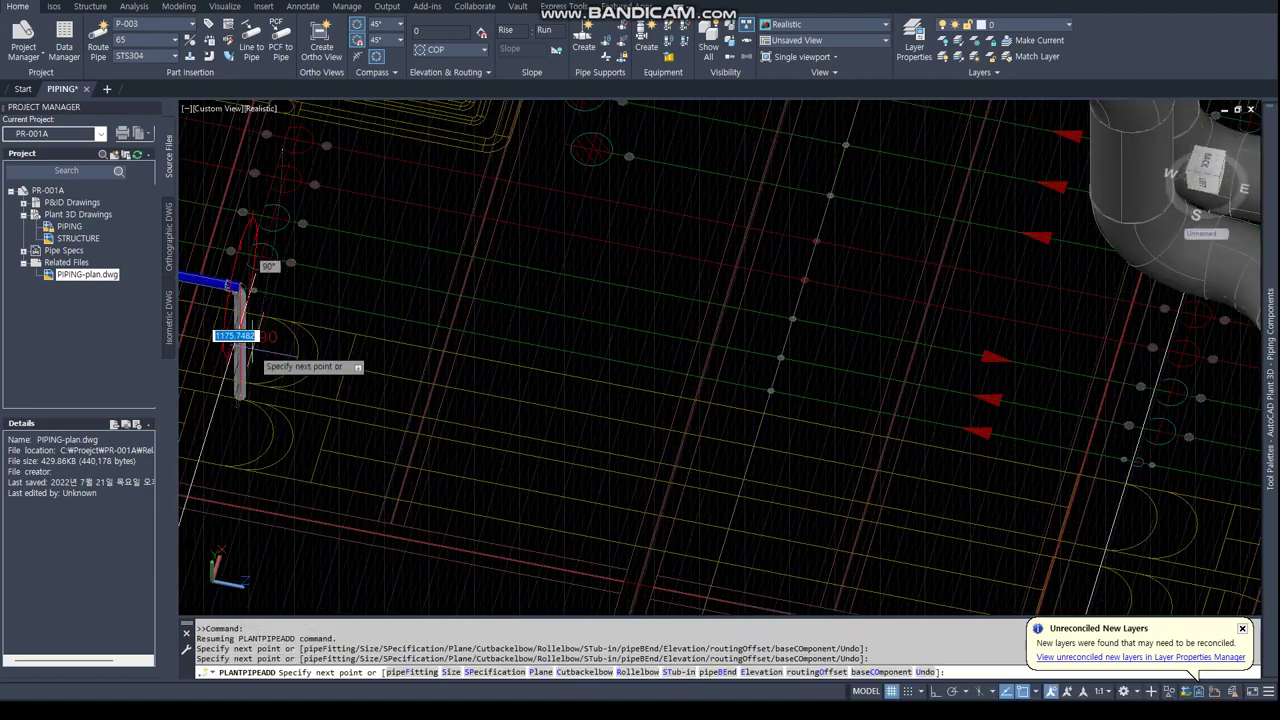
{"action": "scroll", "coordinate": [240, 288], "scroll_direction": "up", "scroll_amount": 2}
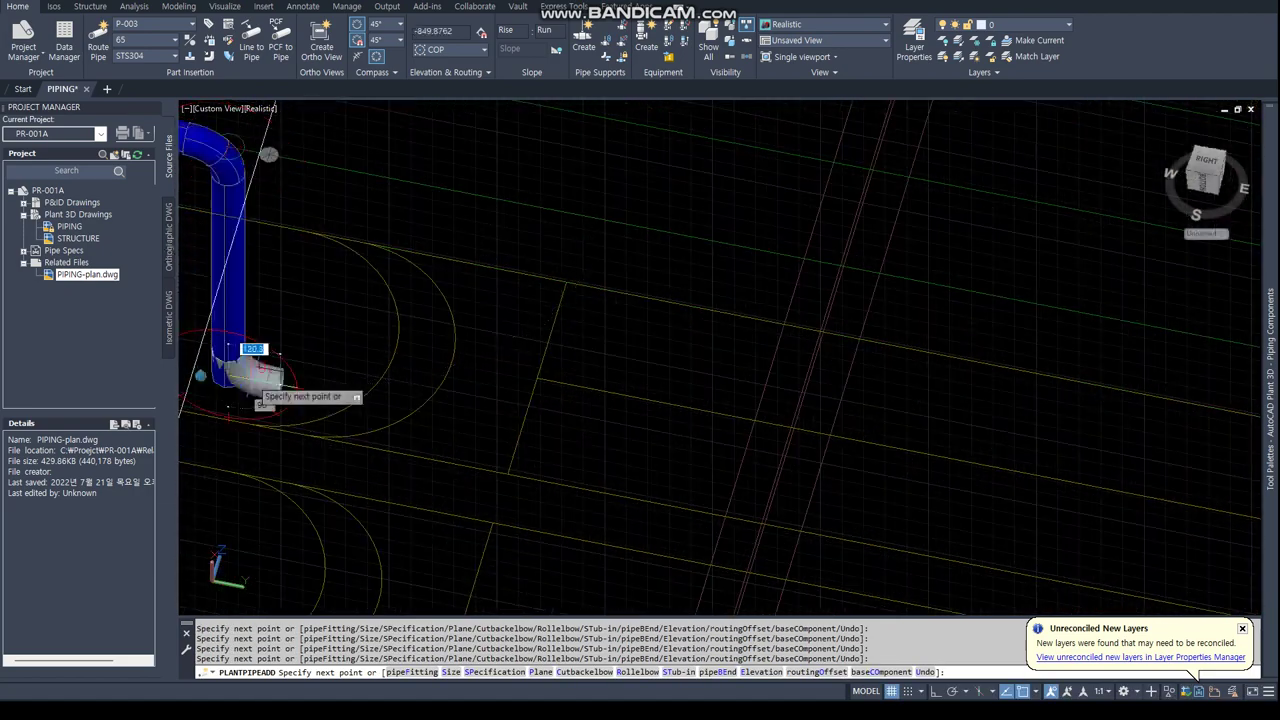
{"action": "key", "text": "Escape"}
{"action": "key", "text": "Escape"}
{"action": "scroll", "coordinate": [300, 400], "scroll_direction": "down", "scroll_amount": 5}
{"action": "middle_click_drag", "start_coordinate": [300, 400], "coordinate": [900, 443], "text": "shift"}
{"action": "scroll", "coordinate": [900, 443], "scroll_direction": "down", "scroll_amount": 2}
Move the new 65A P-003 pipe to elevation 6300 with its elevation grip.
{"action": "scroll", "coordinate": [560, 390], "scroll_direction": "up", "scroll_amount": 5}
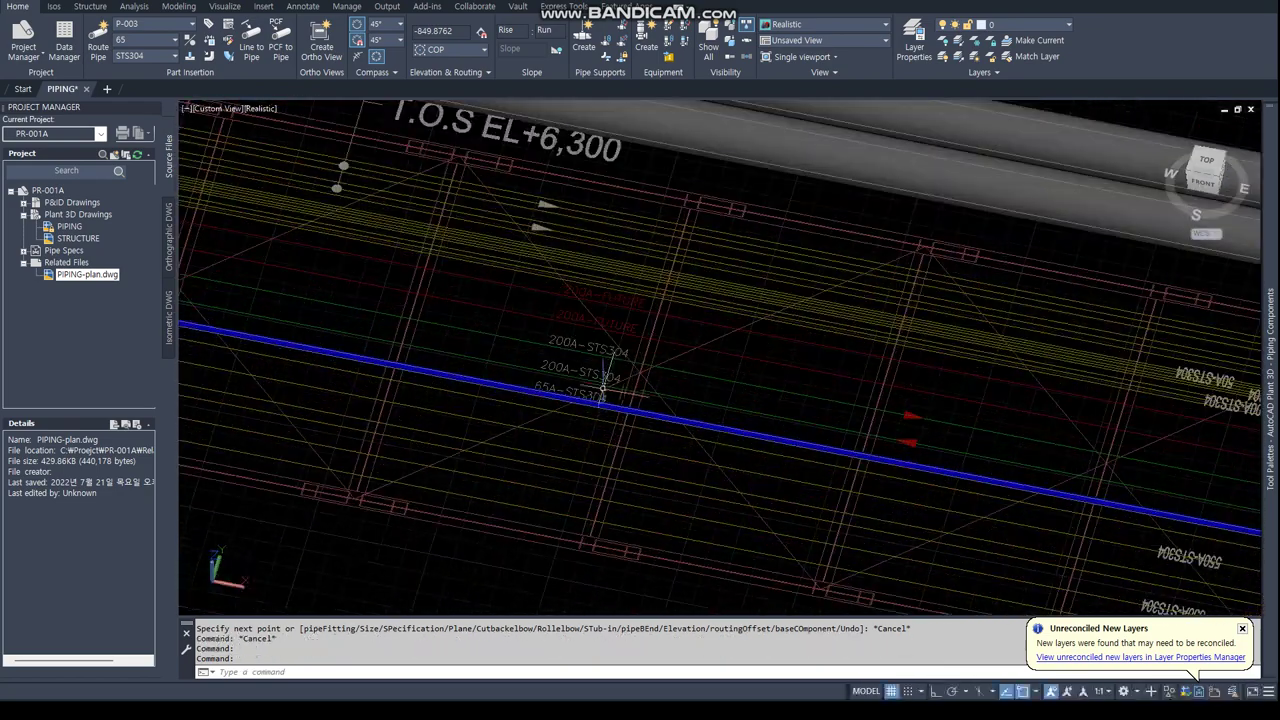
{"action": "scroll", "coordinate": [469, 381], "scroll_direction": "down", "scroll_amount": 2}
{"action": "scroll", "coordinate": [469, 381], "scroll_direction": "down", "scroll_amount": 2}
{"action": "middle_click_drag", "start_coordinate": [560, 390], "coordinate": [600, 394]}
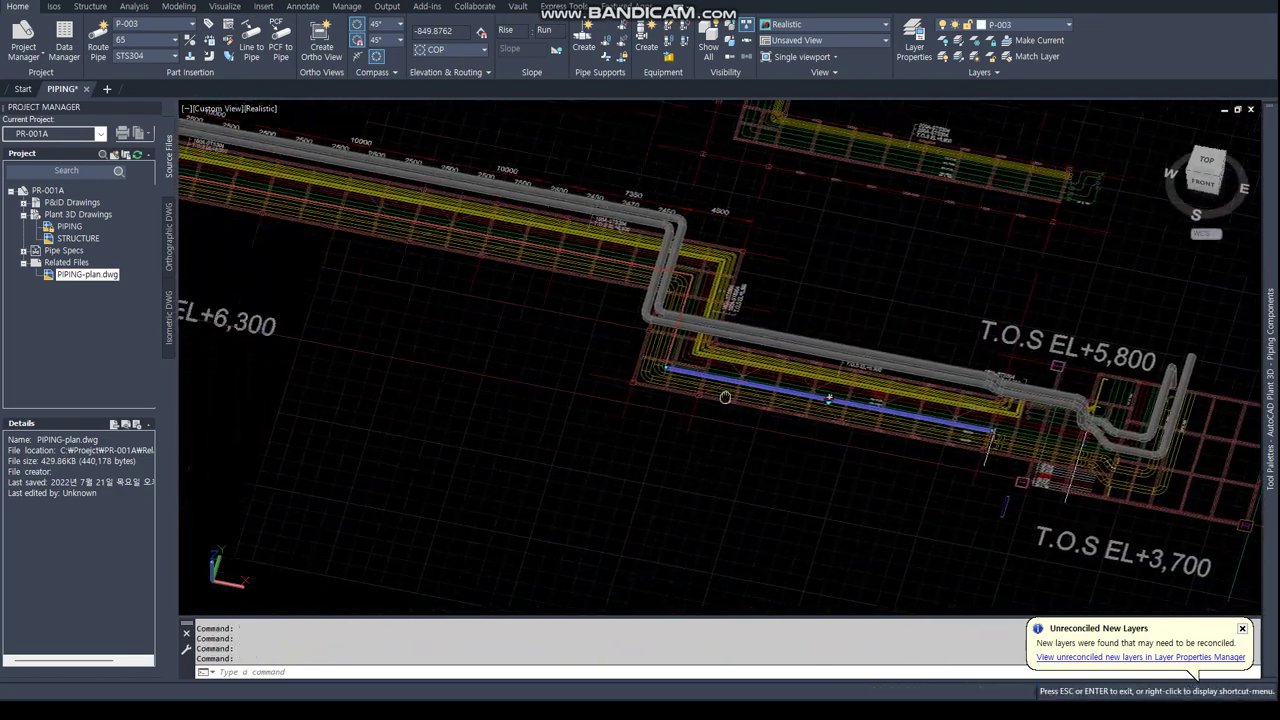
{"action": "scroll", "coordinate": [675, 385], "scroll_direction": "up", "scroll_amount": 5}
{"action": "scroll", "coordinate": [685, 372], "scroll_direction": "down", "scroll_amount": 2}
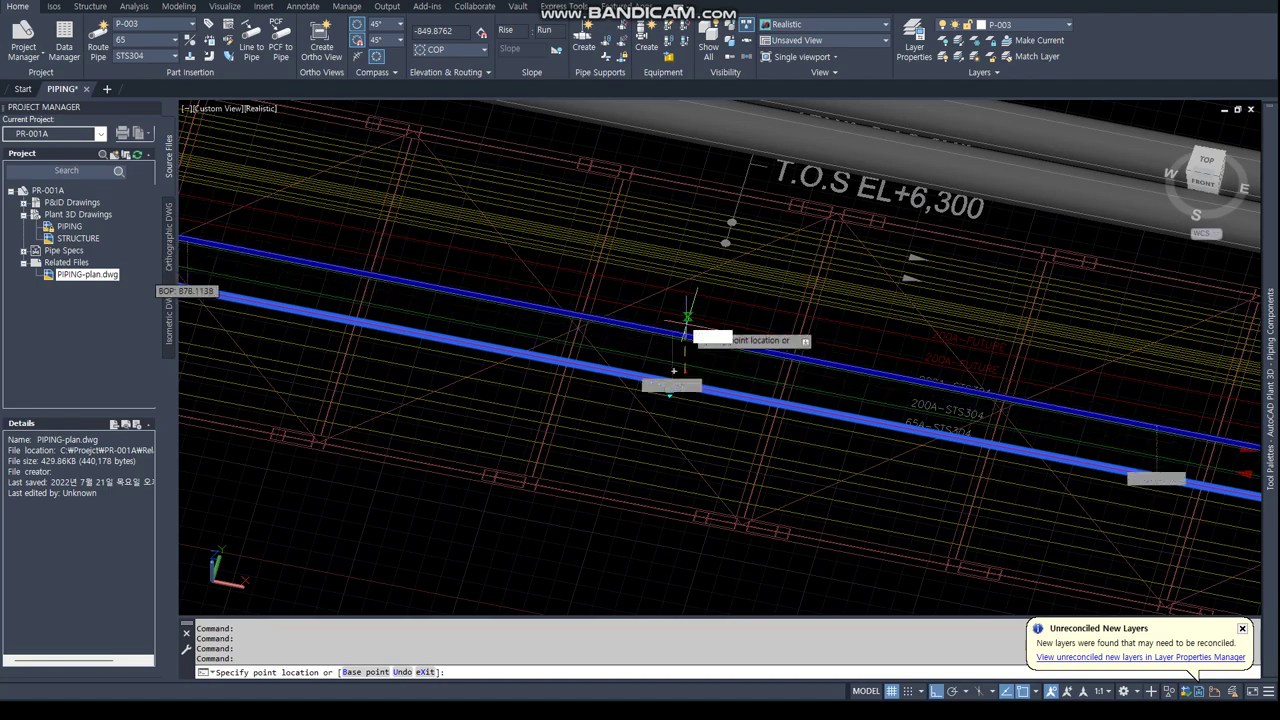
{"action": "scroll", "coordinate": [686, 334], "scroll_direction": "up", "scroll_amount": 3}
{"action": "left_click", "coordinate": [690, 325]}
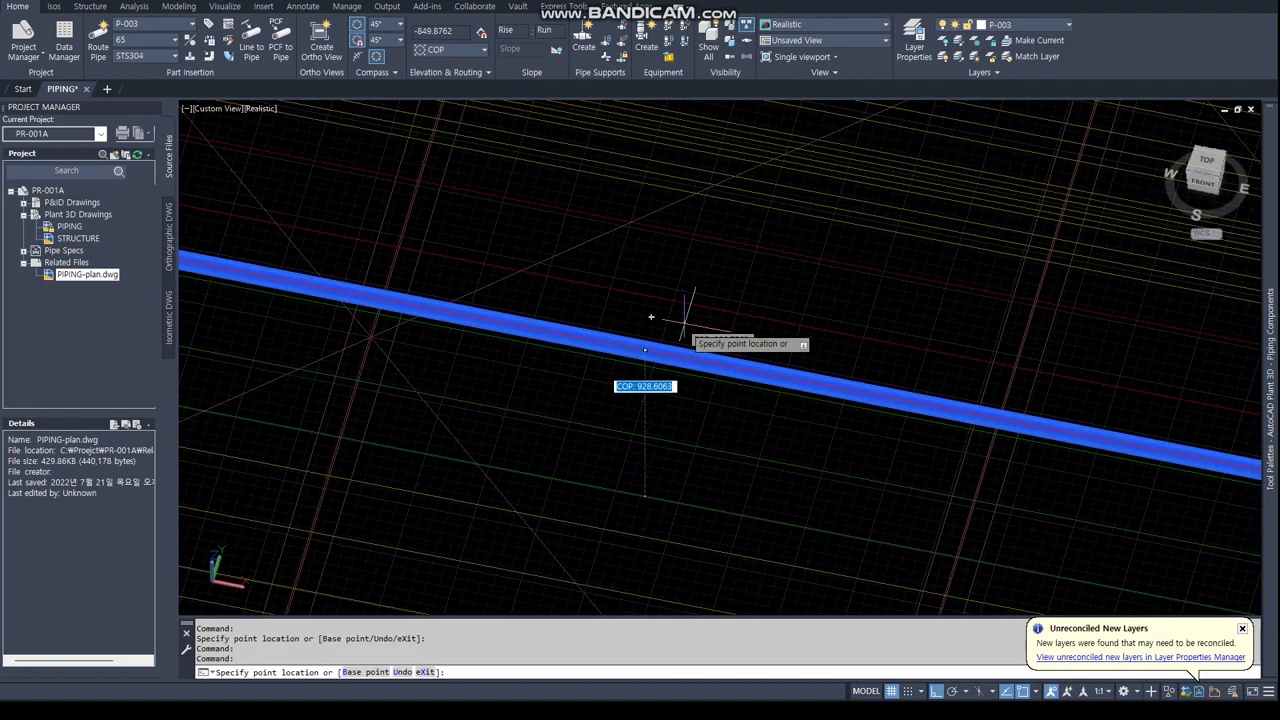
{"action": "scroll", "coordinate": [685, 318], "scroll_direction": "down", "scroll_amount": 2}
{"action": "type", "text": "00"}
{"action": "key", "text": "Return"}
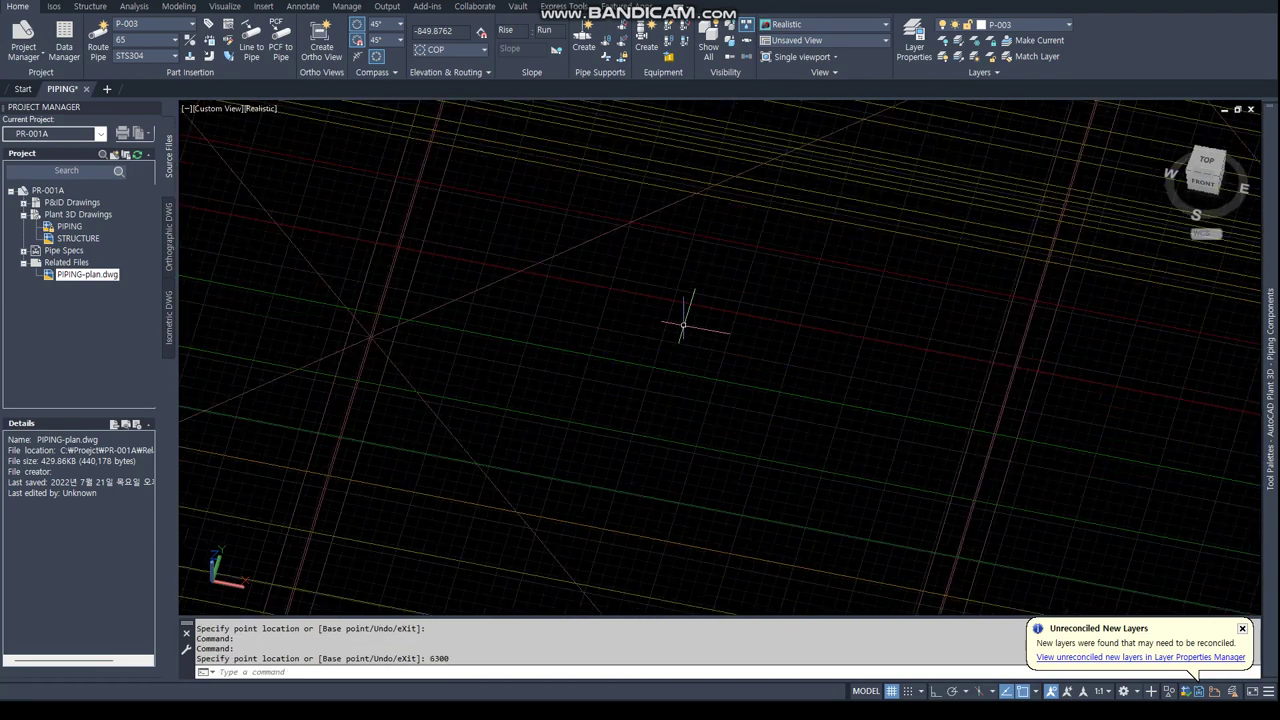
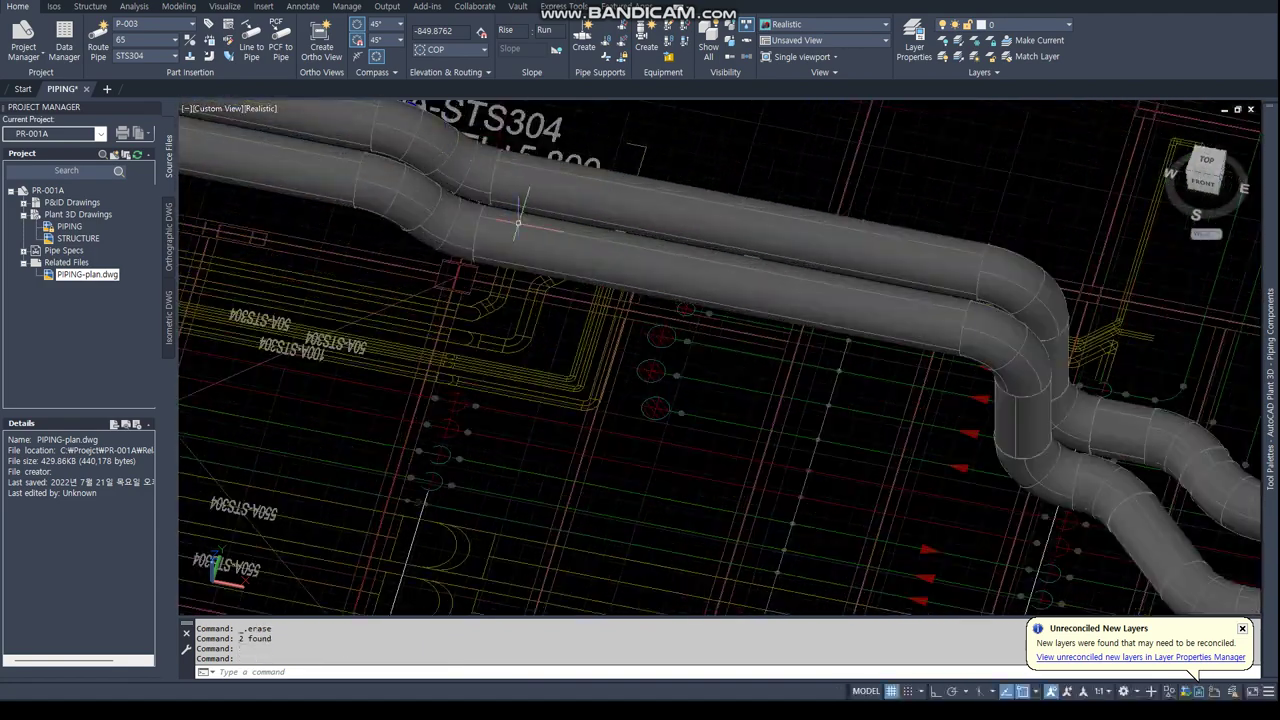
Extend the rack pipe from its open end, snapping with NOD to place an elbow.
{"action": "middle_click_drag", "start_coordinate": [605, 290], "coordinate": [436, 175], "text": "shift"}
{"action": "scroll", "coordinate": [436, 175], "scroll_direction": "up", "scroll_amount": 4}
{"action": "scroll", "coordinate": [460, 143], "scroll_direction": "down", "scroll_amount": 5}
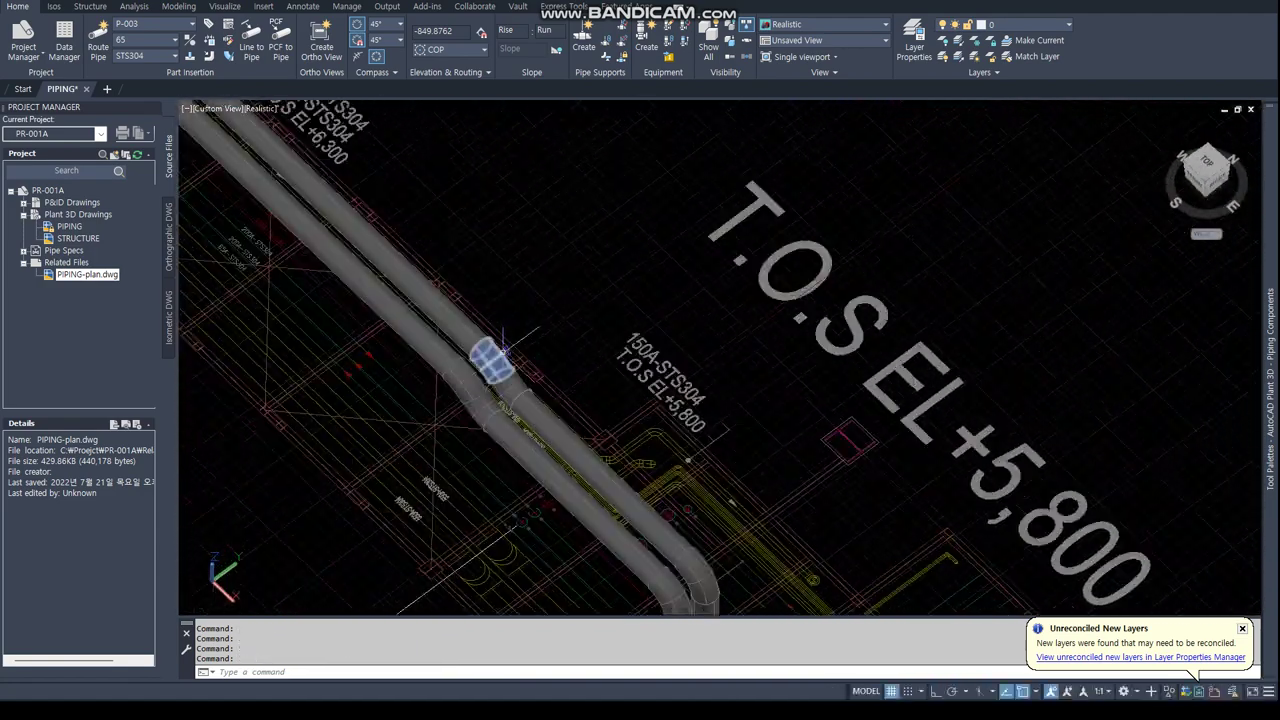
{"action": "scroll", "coordinate": [491, 357], "scroll_direction": "down", "scroll_amount": 3}
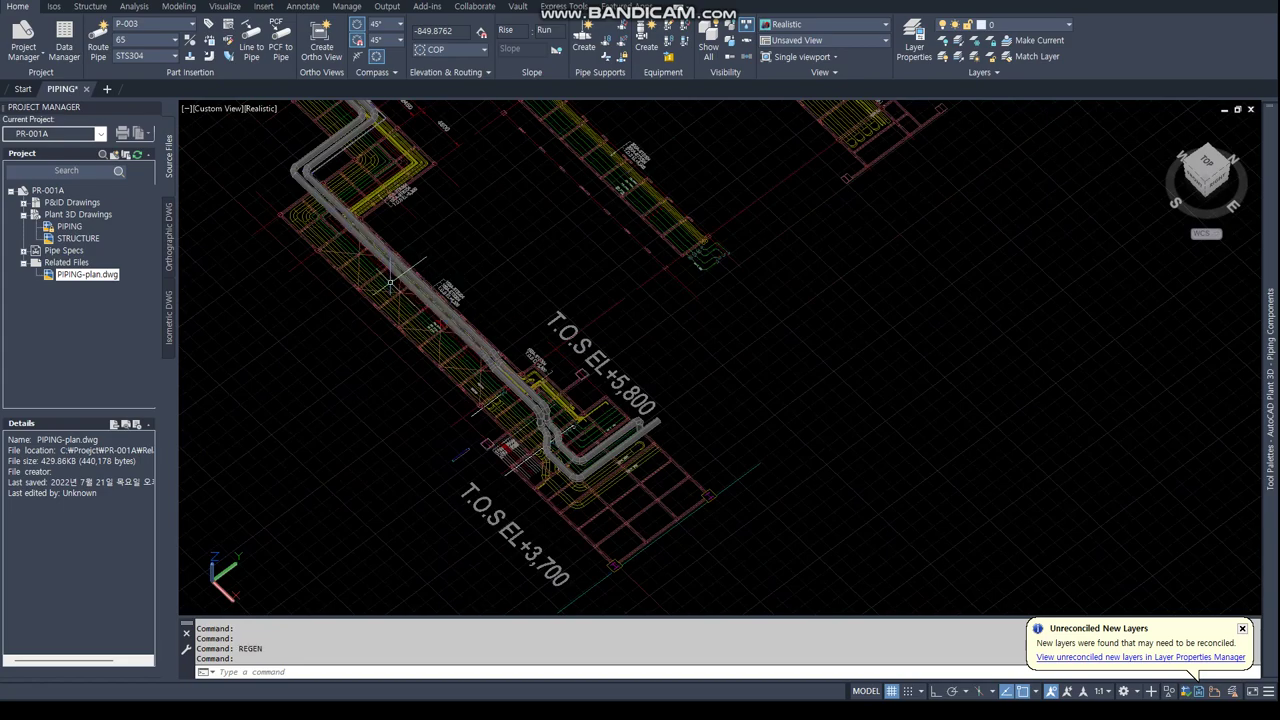
{"action": "scroll", "coordinate": [390, 283], "scroll_direction": "up", "scroll_amount": 5}
{"action": "scroll", "coordinate": [357, 234], "scroll_direction": "up", "scroll_amount": 2}
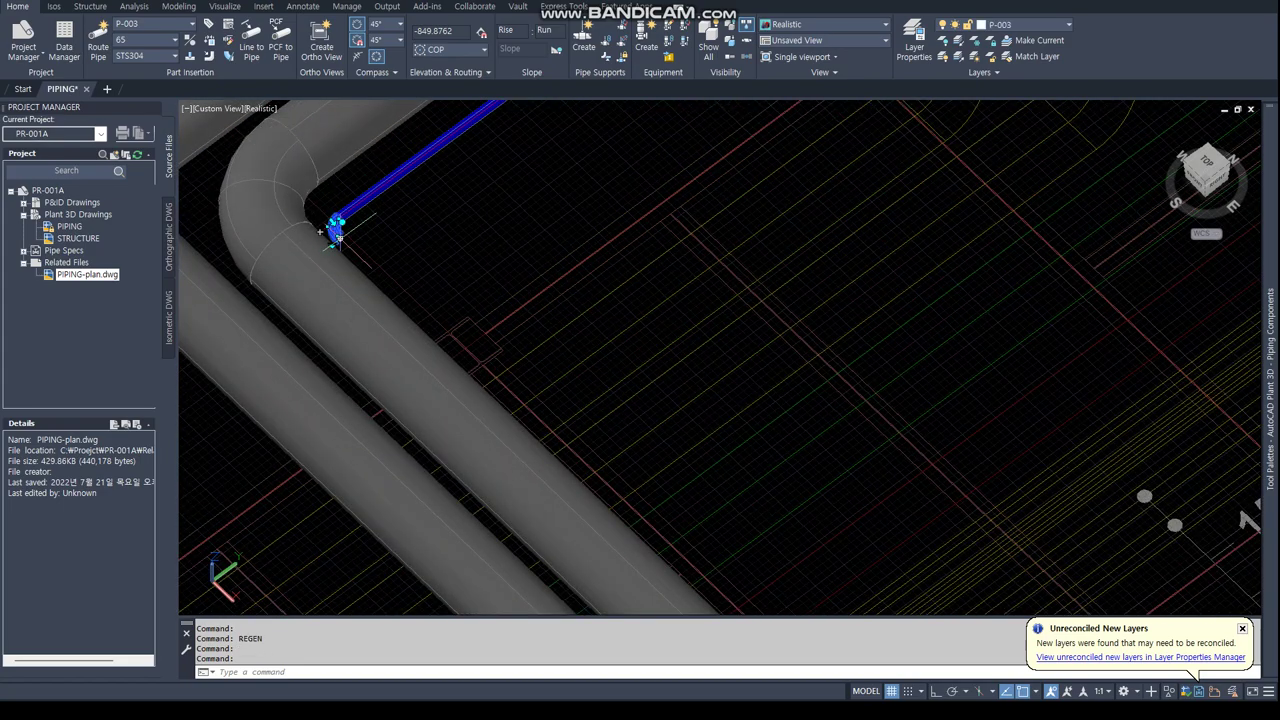
{"action": "left_click", "coordinate": [336, 230]}
{"action": "scroll", "coordinate": [600, 480], "scroll_direction": "down", "scroll_amount": 5}
{"action": "scroll", "coordinate": [450, 320], "scroll_direction": "up", "scroll_amount": 3}
{"action": "scroll", "coordinate": [625, 403], "scroll_direction": "up", "scroll_amount": 3}
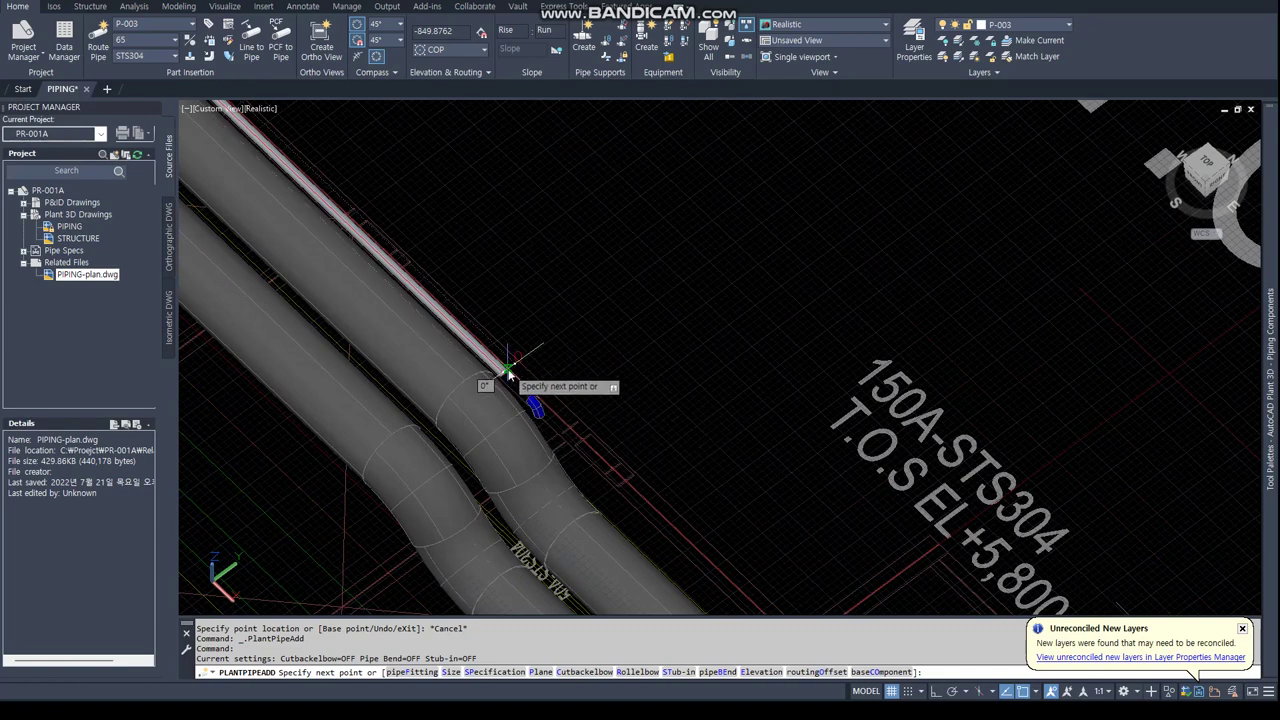
{"action": "type", "text": "NOD"}
{"action": "key", "text": "Return"}
{"action": "scroll", "coordinate": [540, 420], "scroll_direction": "up", "scroll_amount": 2}
{"action": "left_click", "coordinate": [535, 429]}
Continue a vertical drop segment from the new elbow's open end.
{"action": "scroll", "coordinate": [535, 311], "scroll_direction": "up", "scroll_amount": 2}
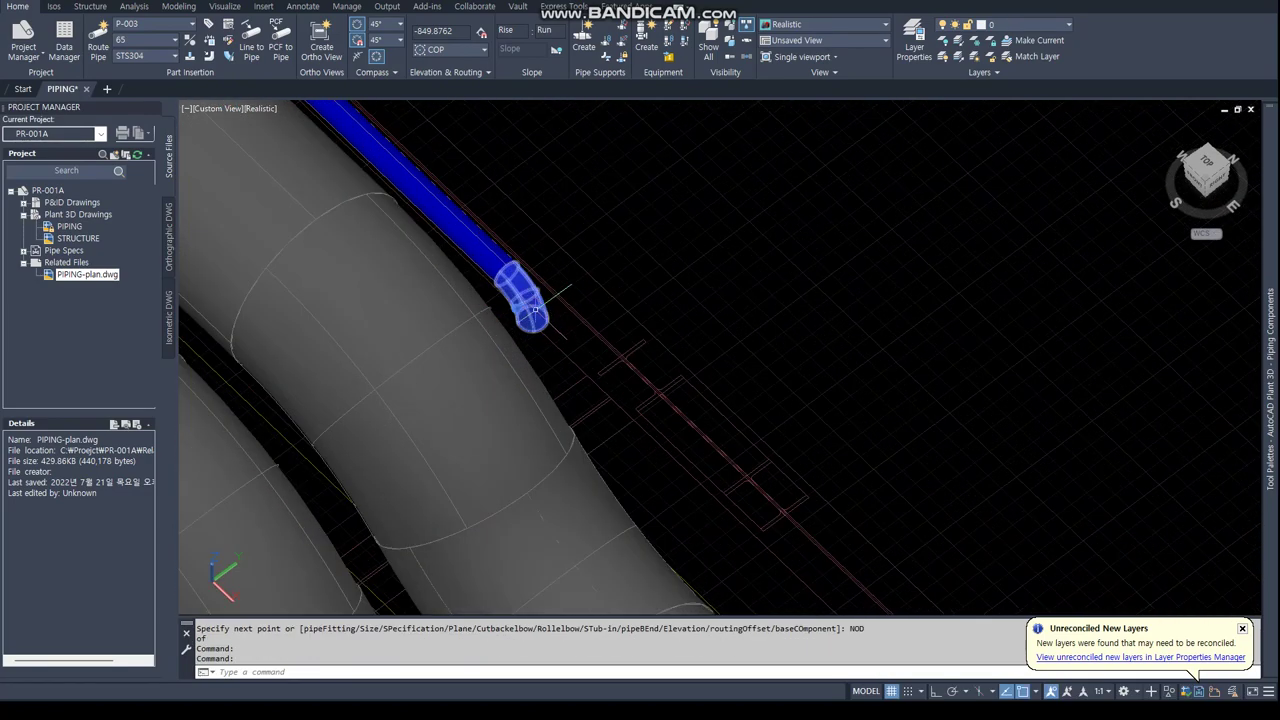
{"action": "left_click", "coordinate": [535, 313]}
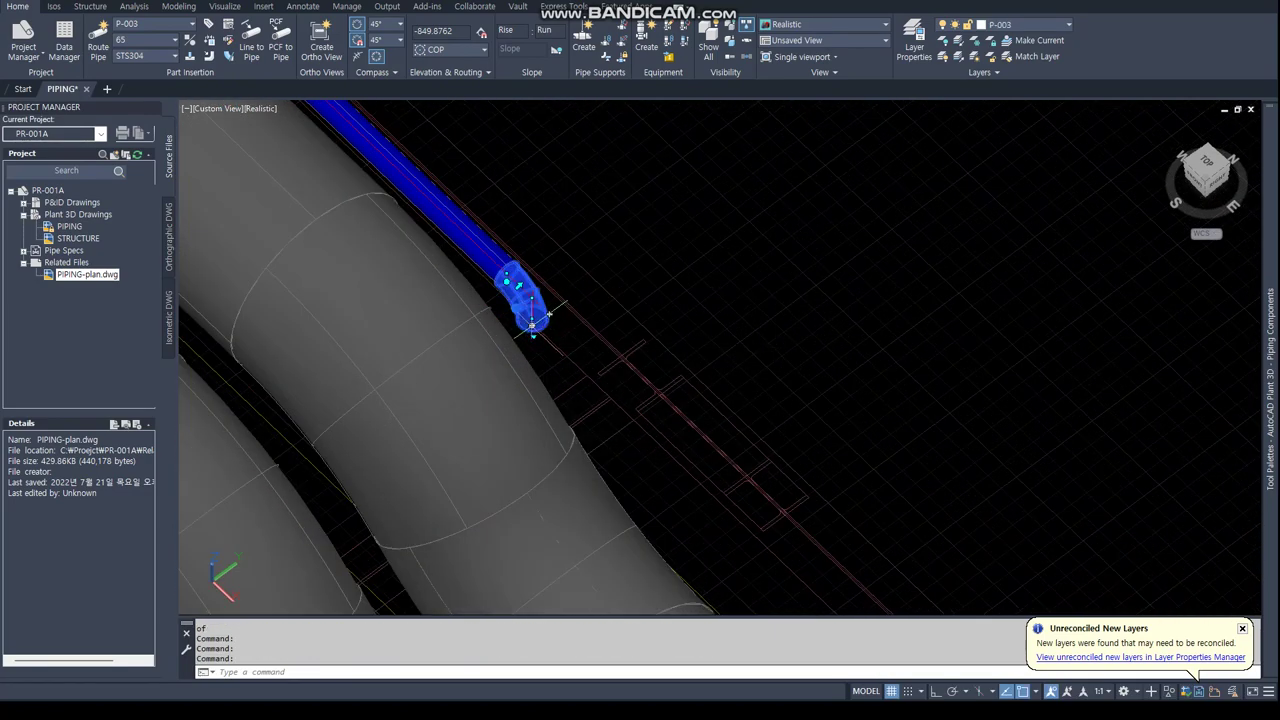
{"action": "left_click", "coordinate": [532, 327]}
{"action": "scroll", "coordinate": [494, 370], "scroll_direction": "up", "scroll_amount": 2}
{"action": "scroll", "coordinate": [494, 370], "scroll_direction": "up", "scroll_amount": 1}
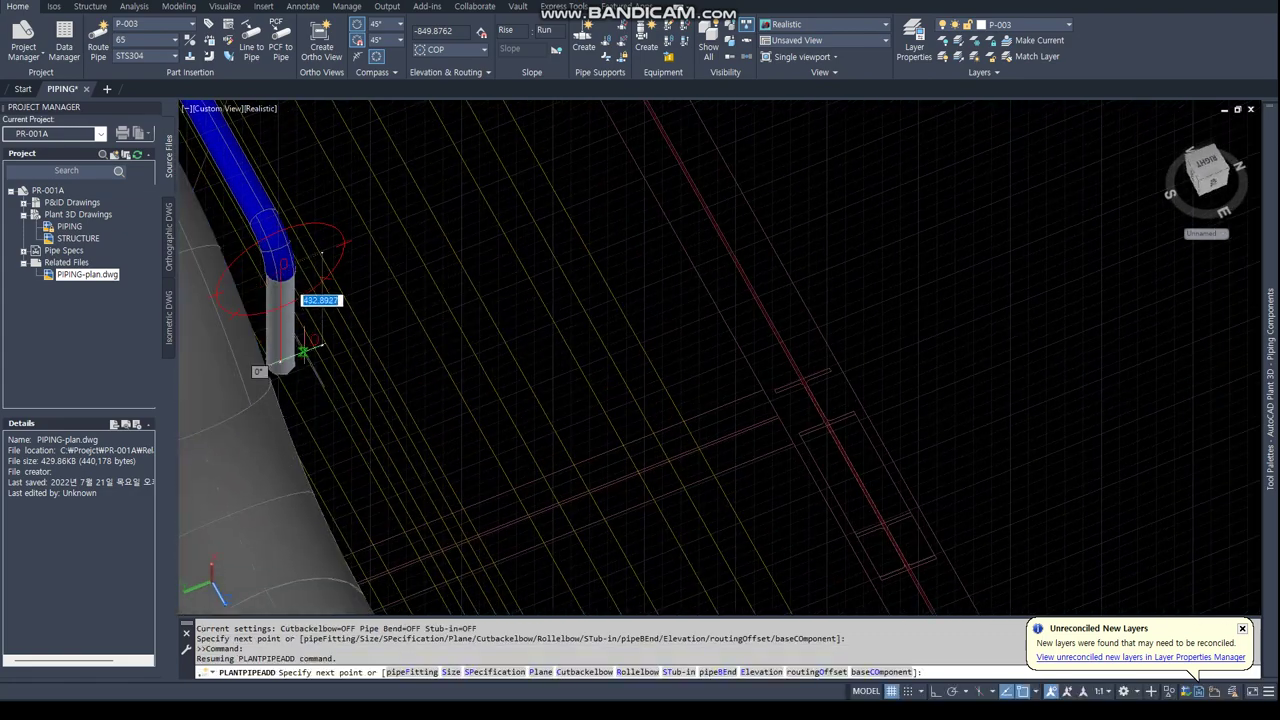
{"action": "left_click", "coordinate": [303, 352]}
{"action": "middle_click_drag", "start_coordinate": [350, 462], "coordinate": [500, 380], "text": "shift"}
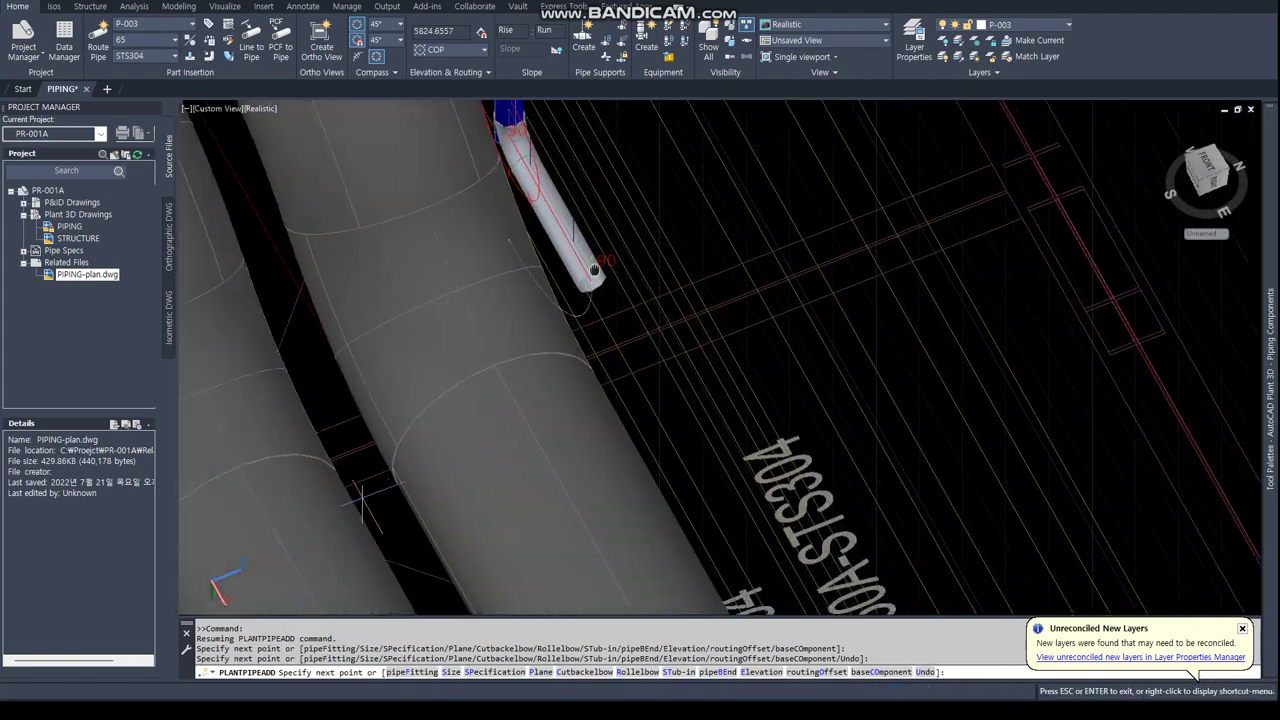
{"action": "scroll", "coordinate": [637, 300], "scroll_direction": "down", "scroll_amount": 5}
{"action": "scroll", "coordinate": [637, 283], "scroll_direction": "up", "scroll_amount": 3}
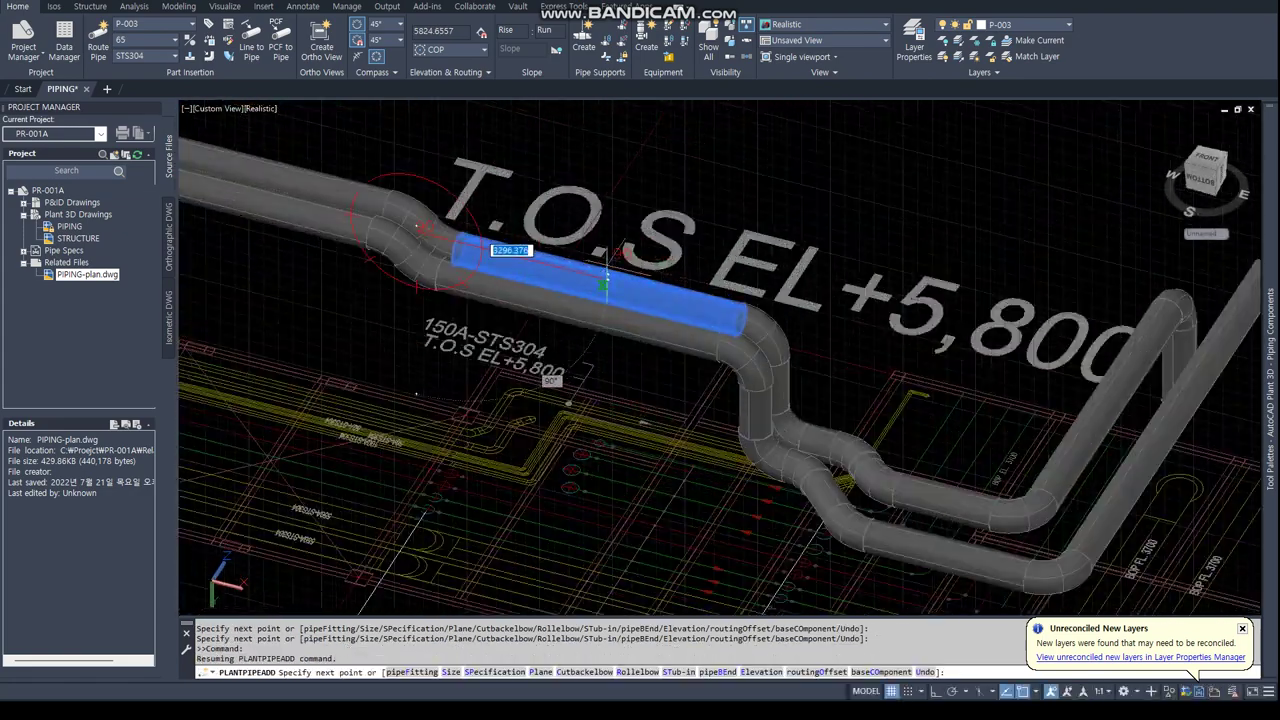
{"action": "scroll", "coordinate": [637, 283], "scroll_direction": "up", "scroll_amount": 3}
{"action": "key", "text": "Escape"}
{"action": "key", "text": "Escape"}
Move the straight rack pipe run to elevation 5800 with its elevation grip.
{"action": "left_click", "coordinate": [657, 313]}
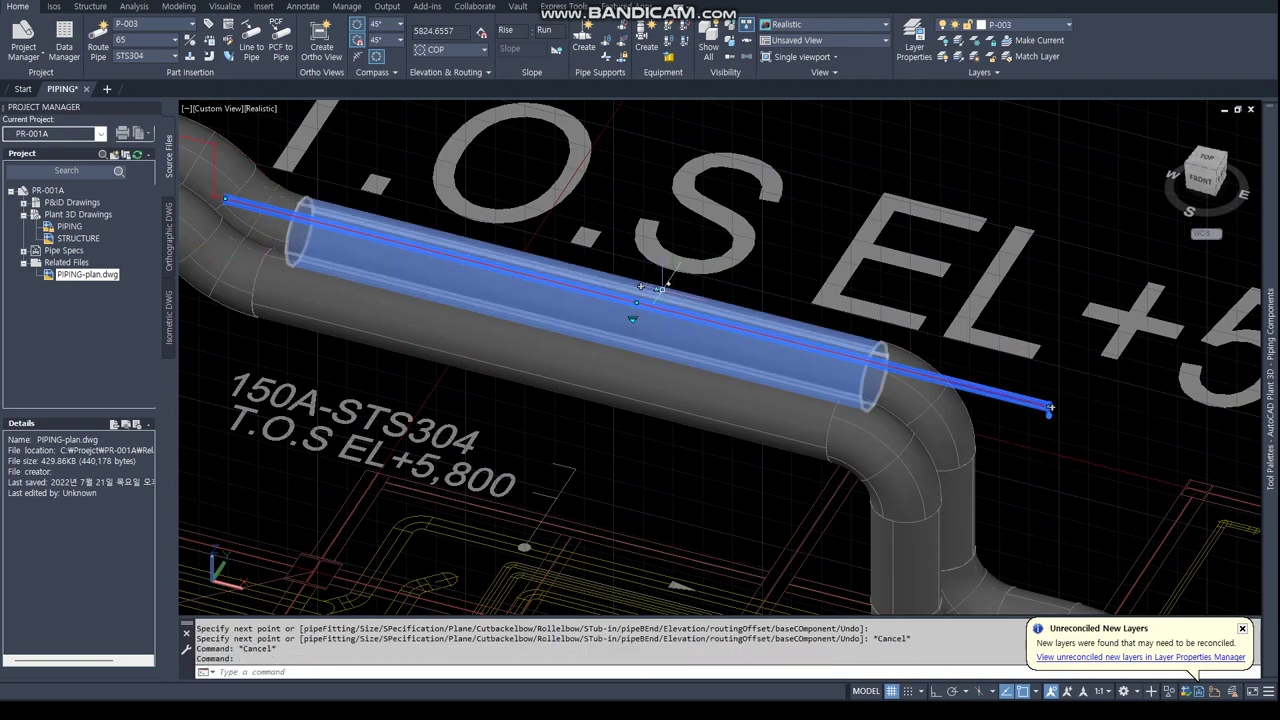
{"action": "left_click", "coordinate": [641, 287]}
{"action": "type", "text": "58"}
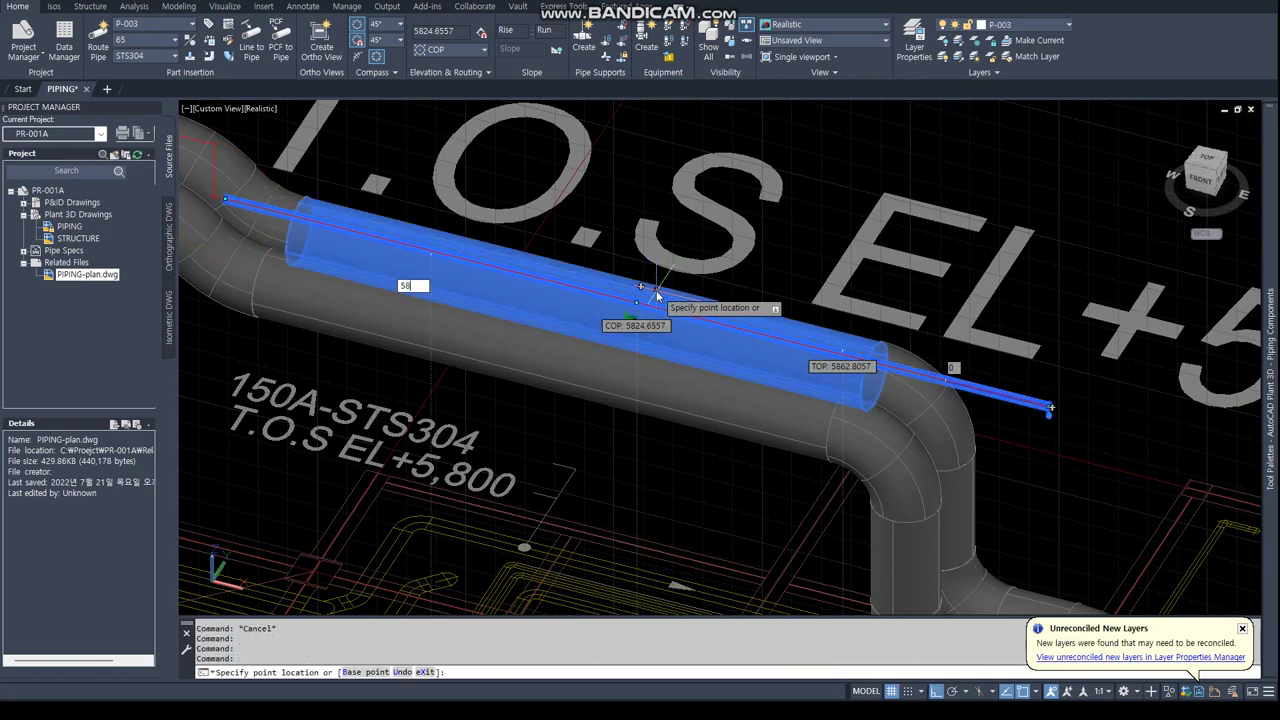
{"action": "type", "text": "00"}
{"action": "key", "text": "Return"}
{"action": "scroll", "coordinate": [618, 331], "scroll_direction": "down", "scroll_amount": 5}
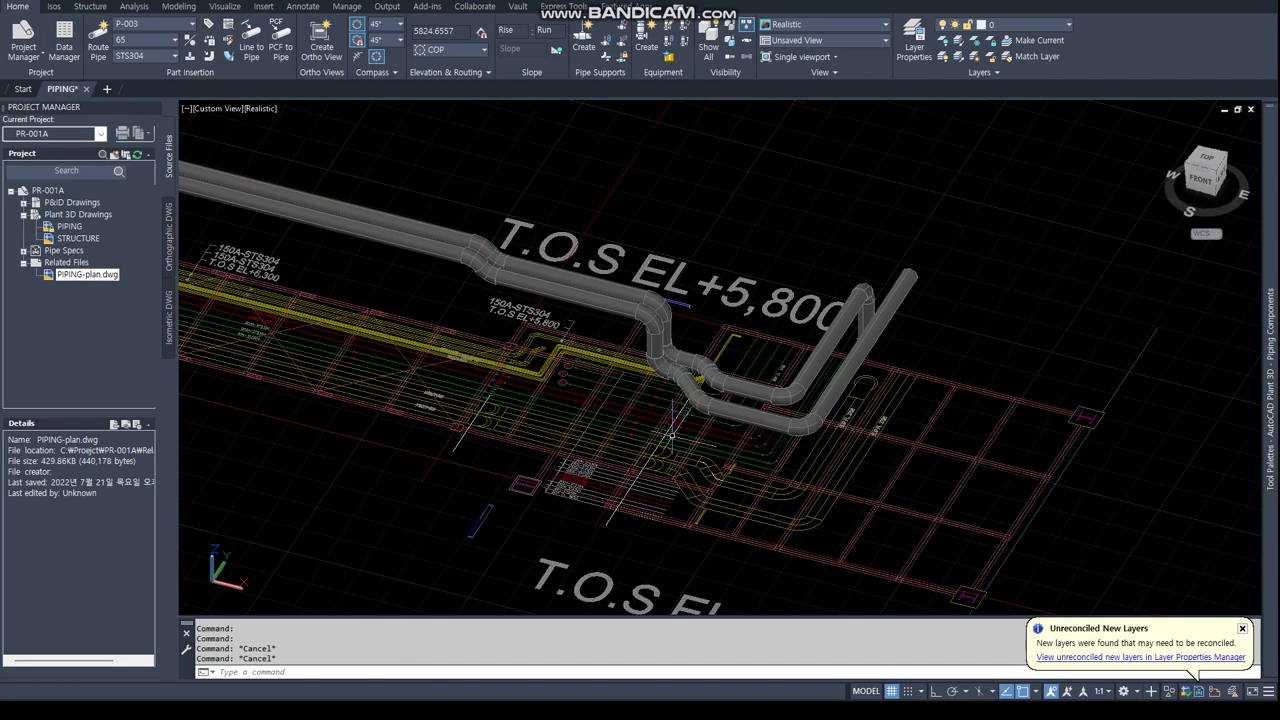
{"action": "type", "text": "PLAN"}
Show the top plan view in 2D wireframe visual style.
{"action": "key", "text": "Return"}
{"action": "scroll", "coordinate": [563, 500], "scroll_direction": "up", "scroll_amount": 3}
{"action": "scroll", "coordinate": [694, 449], "scroll_direction": "up", "scroll_amount": 3}
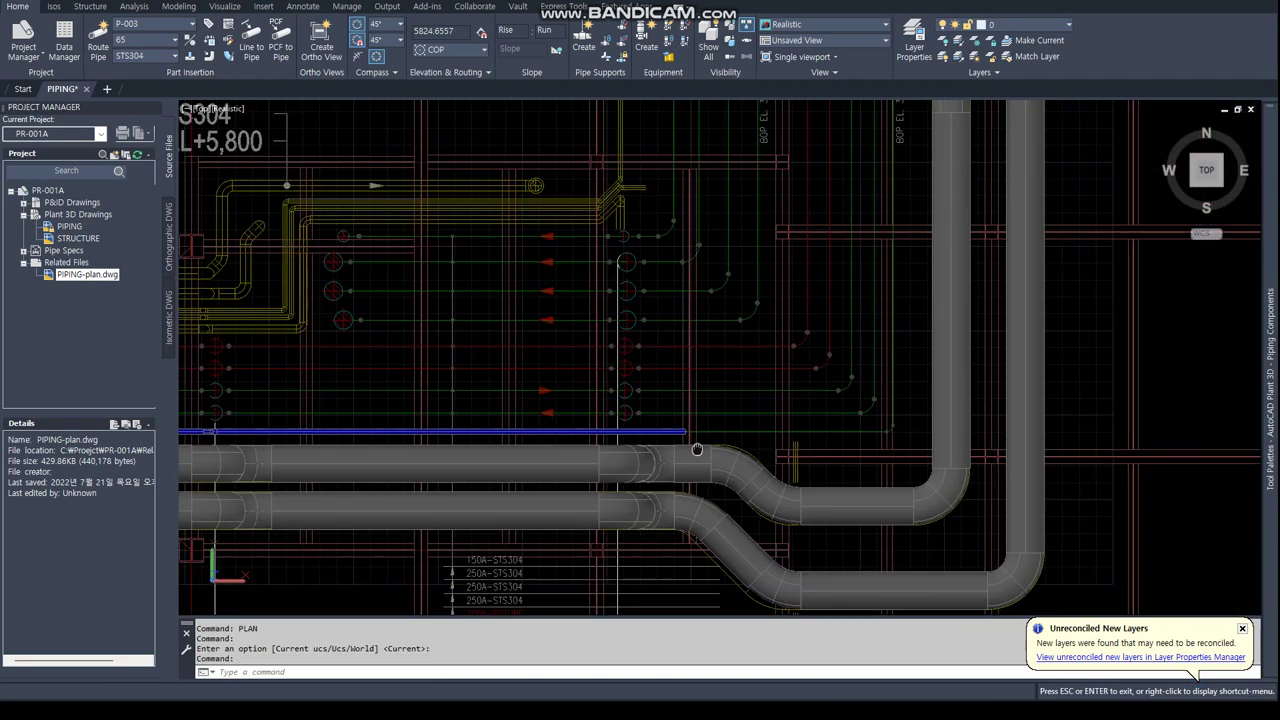
{"action": "scroll", "coordinate": [625, 453], "scroll_direction": "up", "scroll_amount": 3}
{"action": "type", "text": "vs"}
{"action": "key", "text": "Return"}
{"action": "type", "text": "2"}
{"action": "key", "text": "Return"}
{"action": "scroll", "coordinate": [706, 449], "scroll_direction": "up", "scroll_amount": 3}
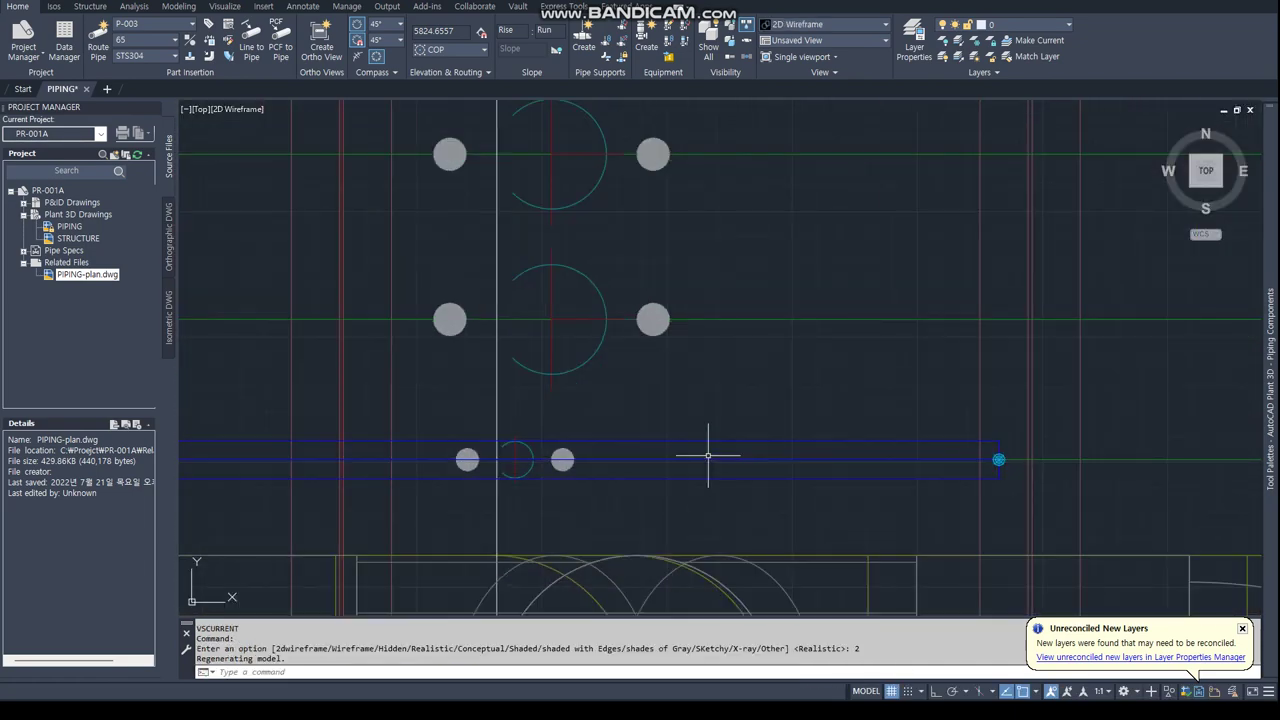
Reroute the pipe end downward through elbows into a new run to the right.
{"action": "left_click", "coordinate": [707, 438]}
{"action": "left_click", "coordinate": [999, 459]}
{"action": "type", "text": "CEN"}
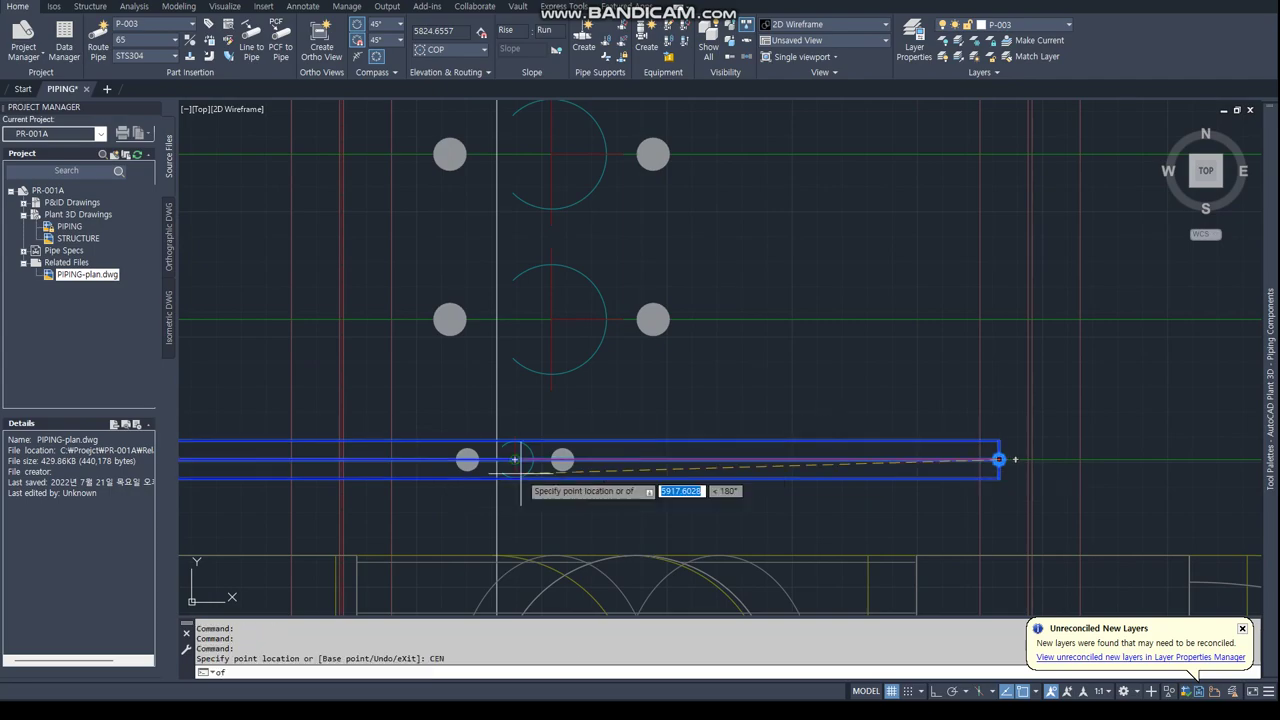
{"action": "key", "text": "Escape"}
{"action": "key", "text": "Escape"}
{"action": "scroll", "coordinate": [569, 458], "scroll_direction": "down", "scroll_amount": 5}
{"action": "middle_click_drag", "start_coordinate": [780, 393], "coordinate": [566, 323], "text": "shift"}
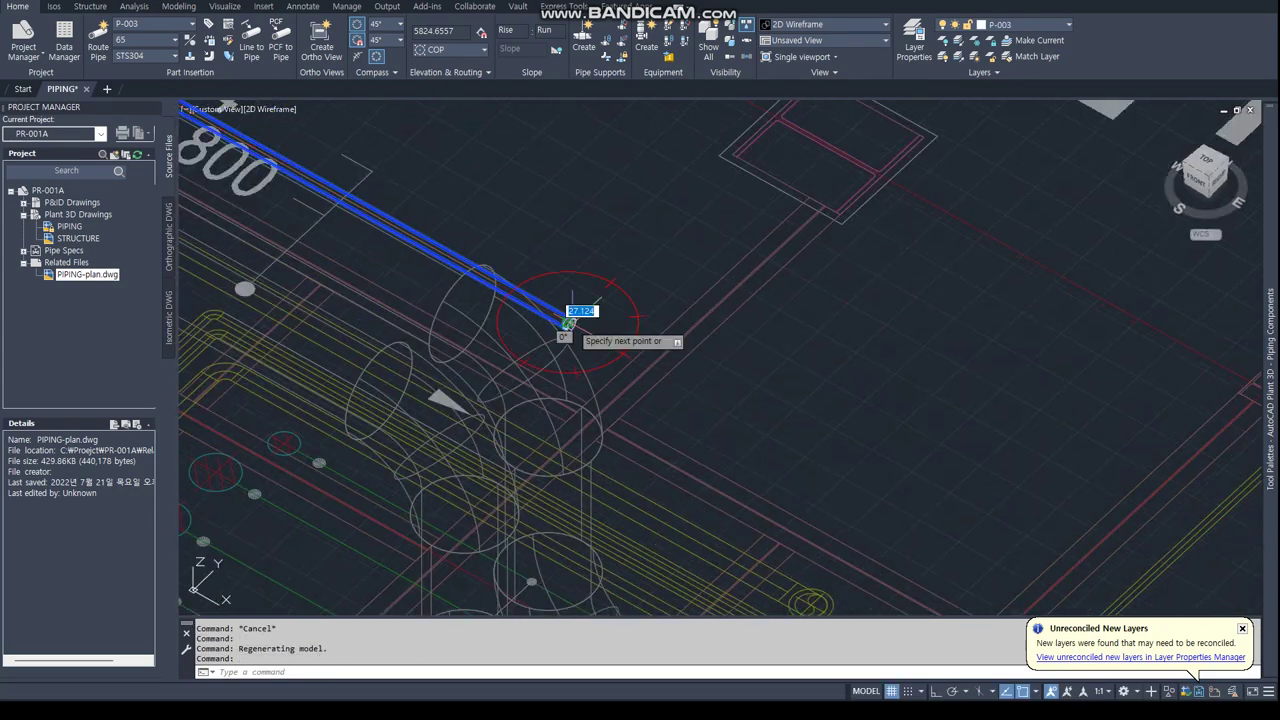
{"action": "left_click", "coordinate": [568, 322]}
{"action": "scroll", "coordinate": [600, 372], "scroll_direction": "up", "scroll_amount": 3}
{"action": "left_click", "coordinate": [530, 428]}
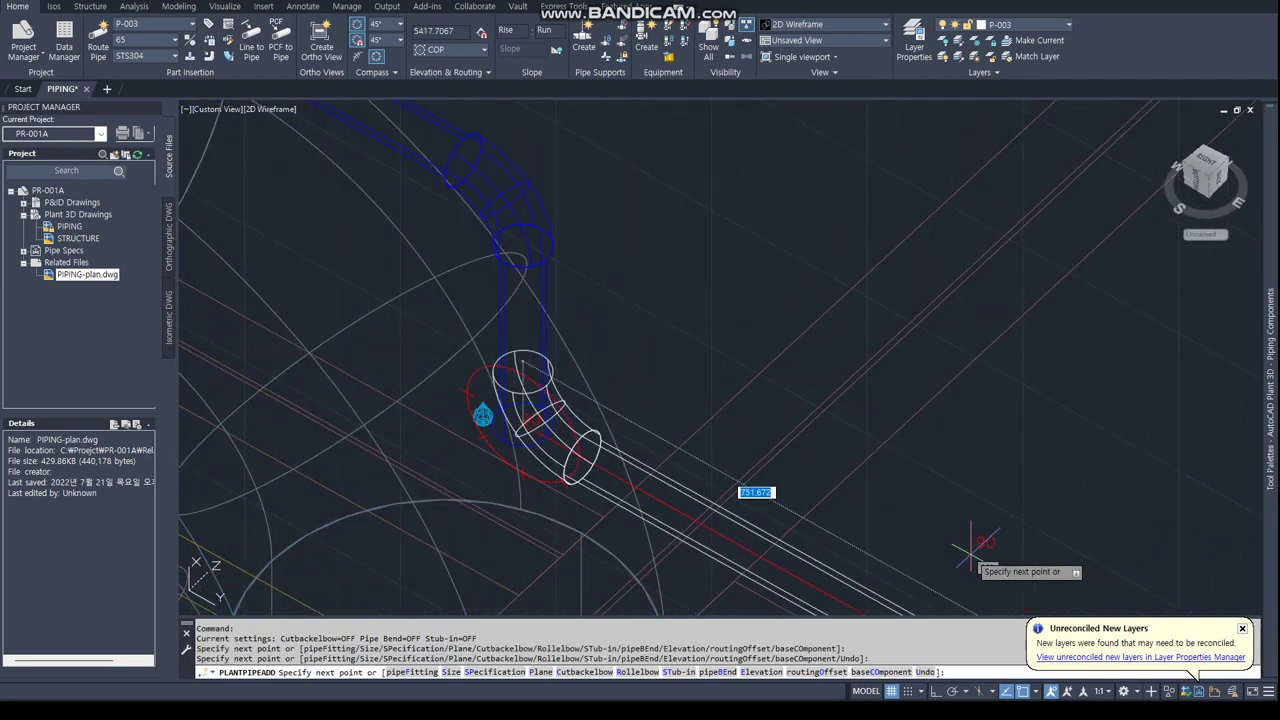
{"action": "left_click", "coordinate": [860, 575]}
{"action": "key", "text": "Escape"}
{"action": "key", "text": "Escape"}
{"action": "scroll", "coordinate": [916, 525], "scroll_direction": "down", "scroll_amount": 5}
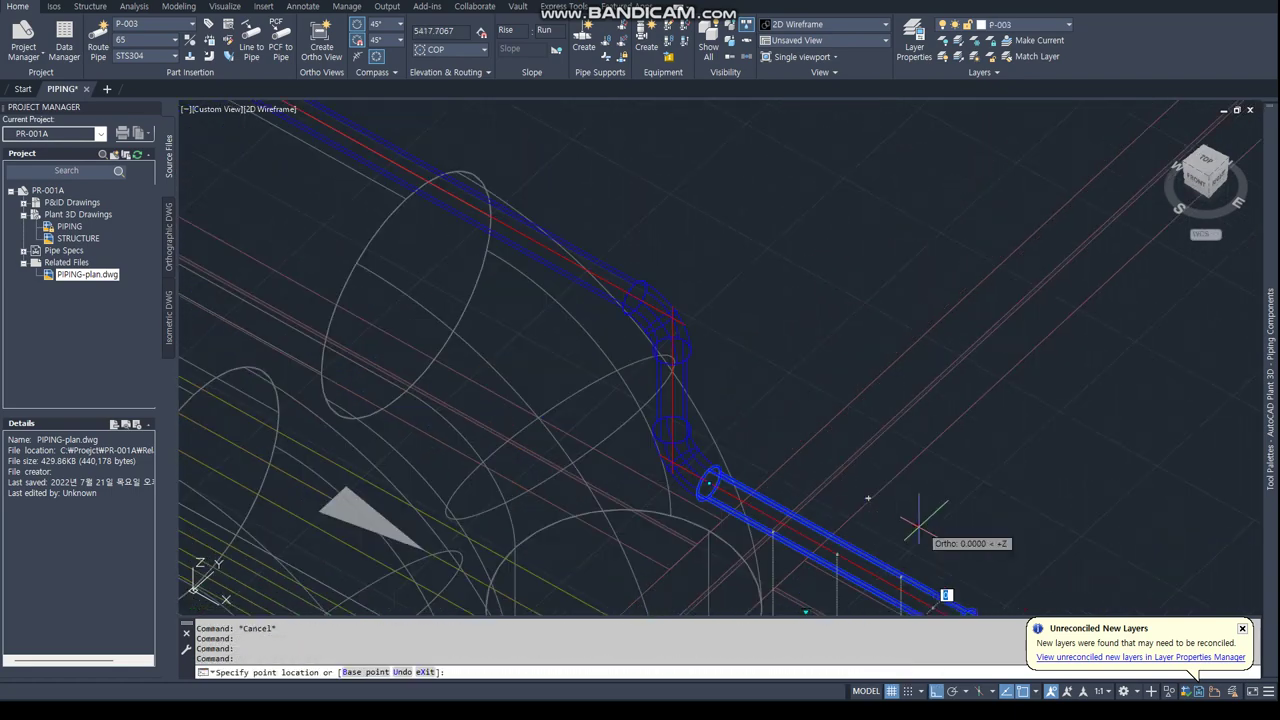
Grip-move the new pipe by 3700.
{"action": "left_click", "coordinate": [910, 519]}
{"action": "type", "text": "00"}
{"action": "key", "text": "Return"}
{"action": "scroll", "coordinate": [910, 525], "scroll_direction": "up", "scroll_amount": 5}
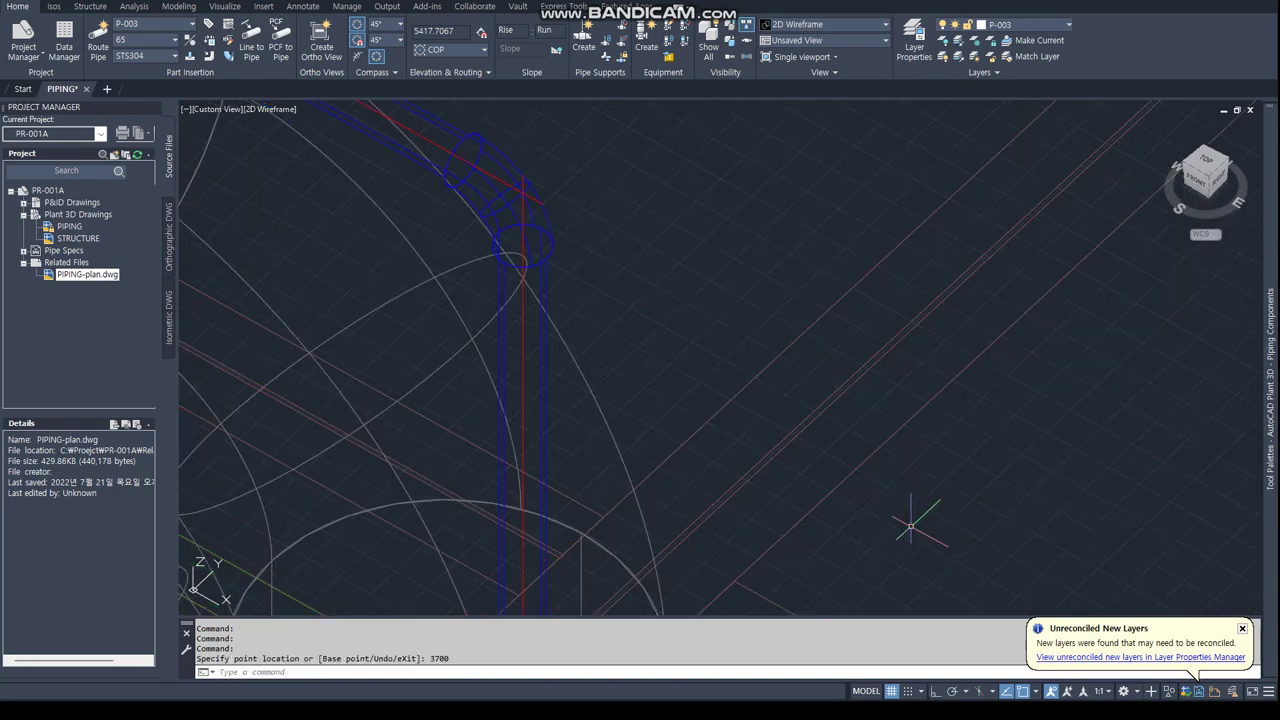
{"action": "type", "text": "PLAN"}
Return to the top plan view displayed as 2D wireframe.
{"action": "key", "text": "Return"}
{"action": "key", "text": "Return"}
{"action": "type", "text": "VS"}
{"action": "type", "text": "2"}
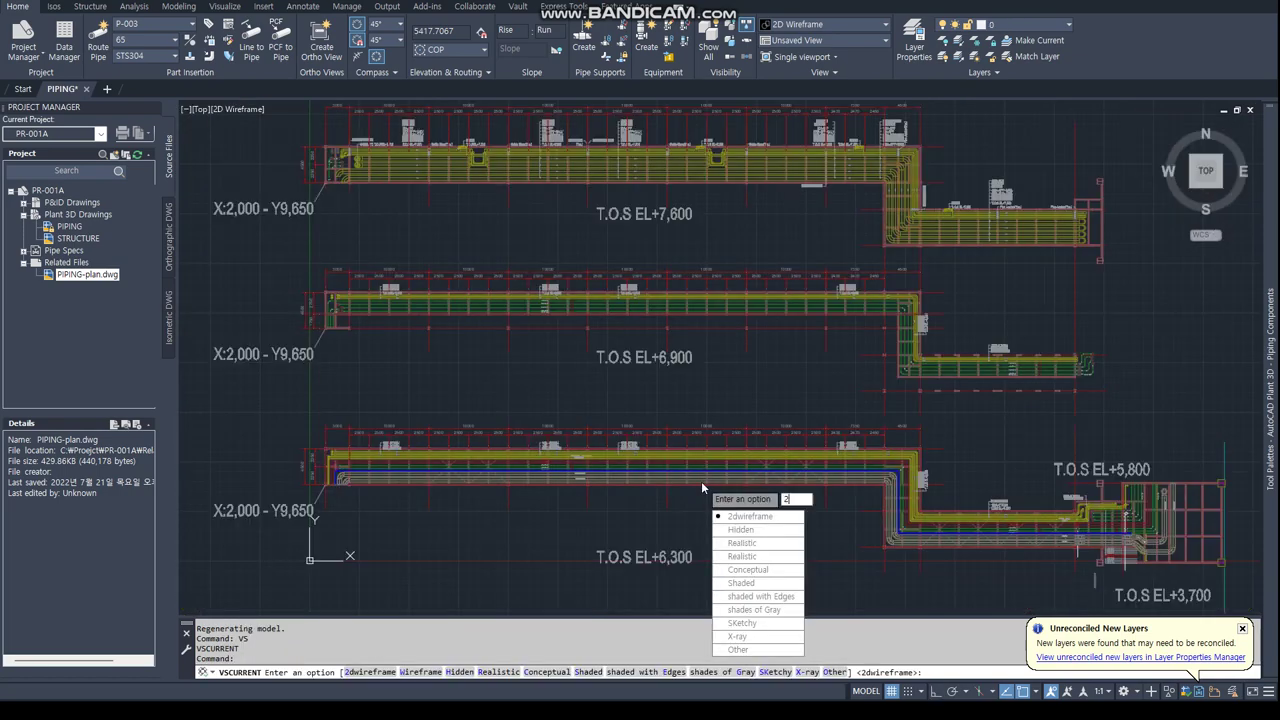
{"action": "key", "text": "Return"}
{"action": "type", "text": "2"}
{"action": "key", "text": "Return"}
{"action": "scroll", "coordinate": [763, 446], "scroll_direction": "up", "scroll_amount": 5}
{"action": "scroll", "coordinate": [763, 446], "scroll_direction": "up", "scroll_amount": 3}
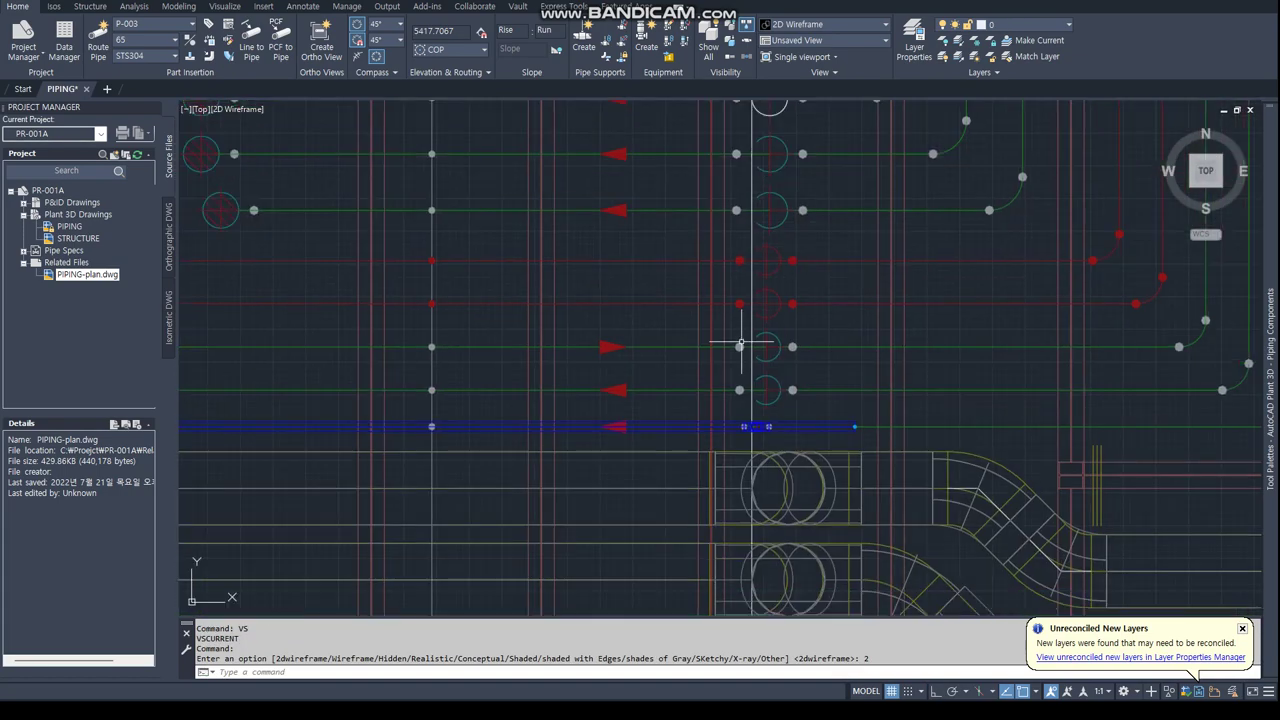
Split the drawing into two vertical viewports with VPORTS.
{"action": "type", "text": "RTS"}
{"action": "key", "text": "Return"}
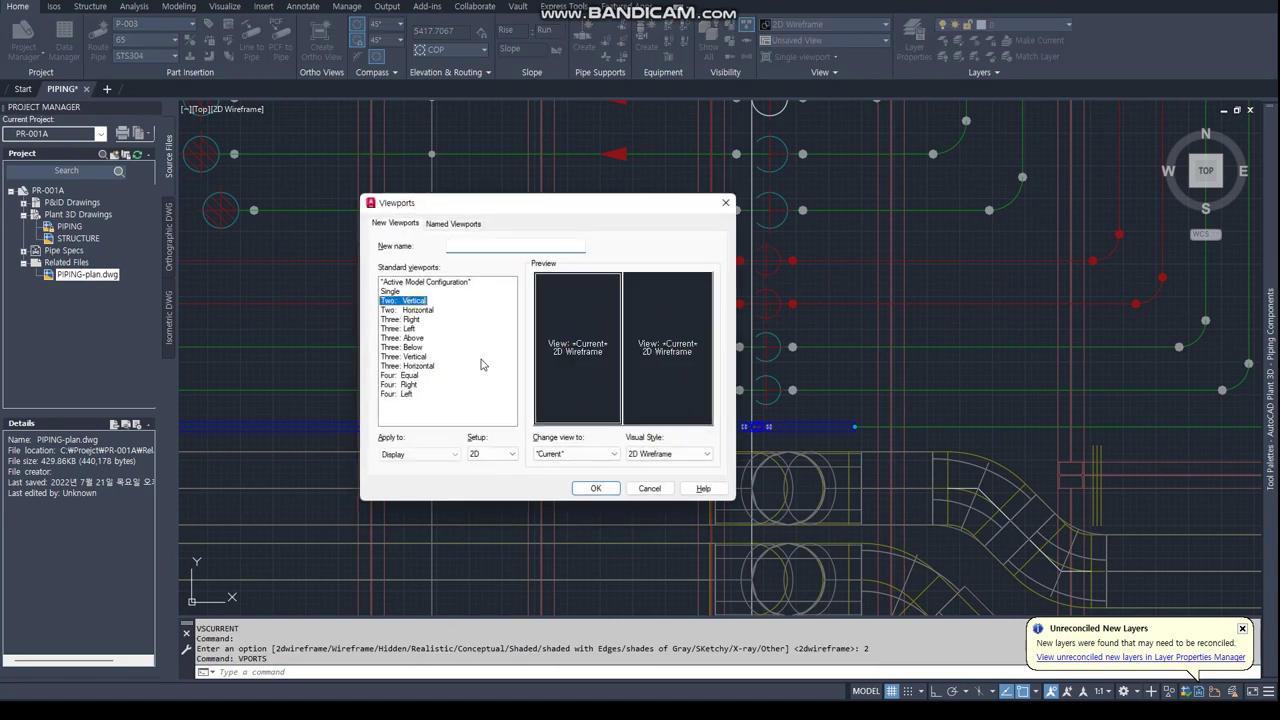
{"action": "left_click", "coordinate": [595, 488]}
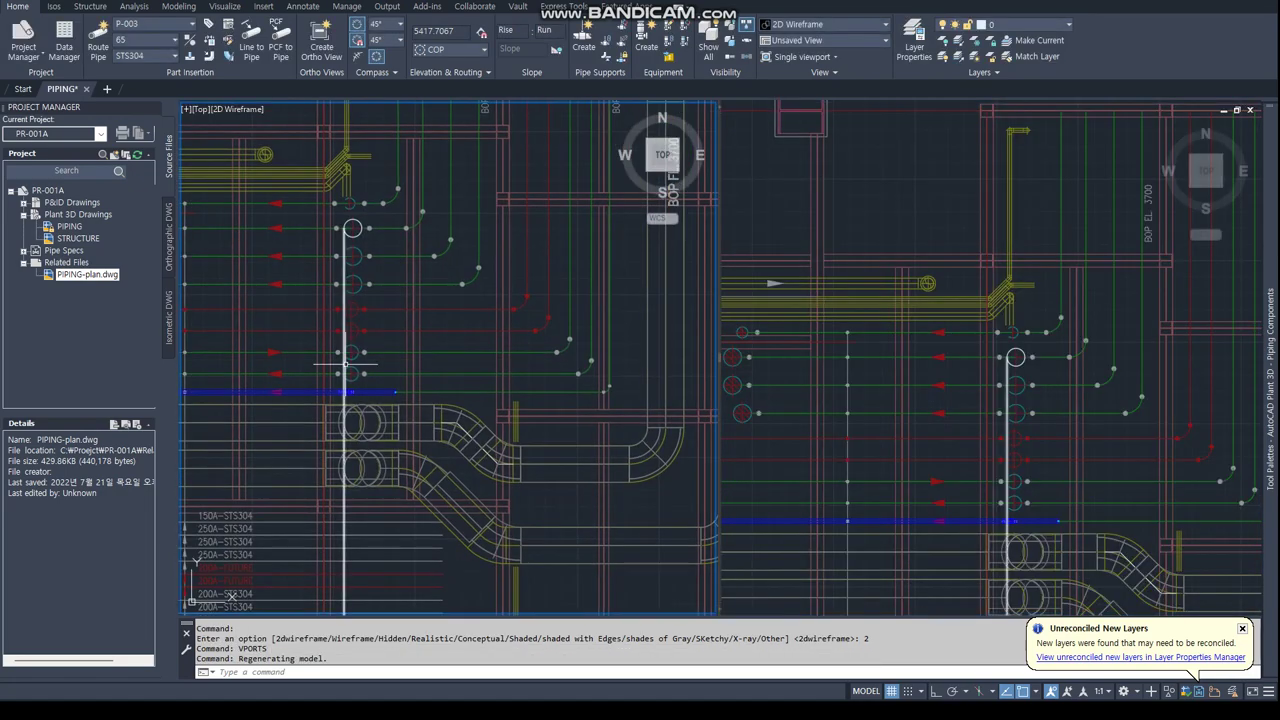
{"action": "scroll", "coordinate": [345, 364], "scroll_direction": "up", "scroll_amount": 10}
Set the right viewport to SE Isometric with Realistic visual style.
{"action": "left_click", "coordinate": [567, 521]}
{"action": "scroll", "coordinate": [567, 521], "scroll_direction": "up", "scroll_amount": 5}
{"action": "left_click", "coordinate": [1070, 511]}
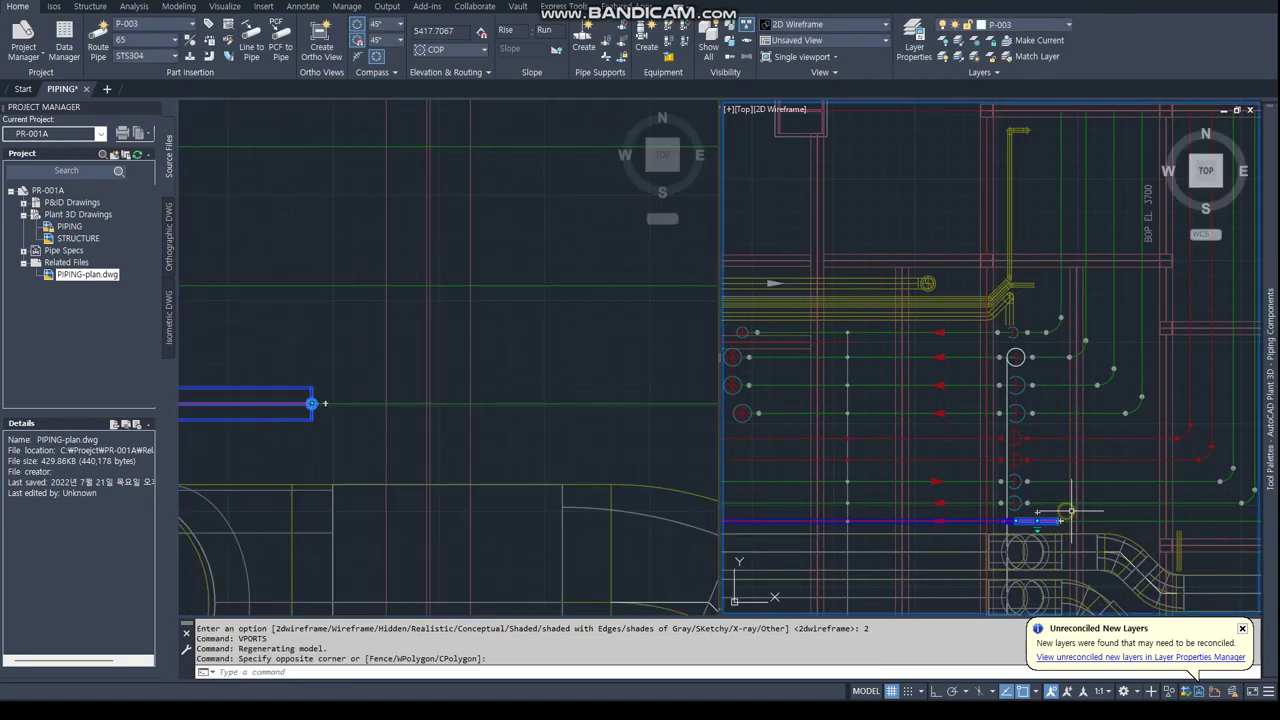
{"action": "left_click", "coordinate": [1227, 180]}
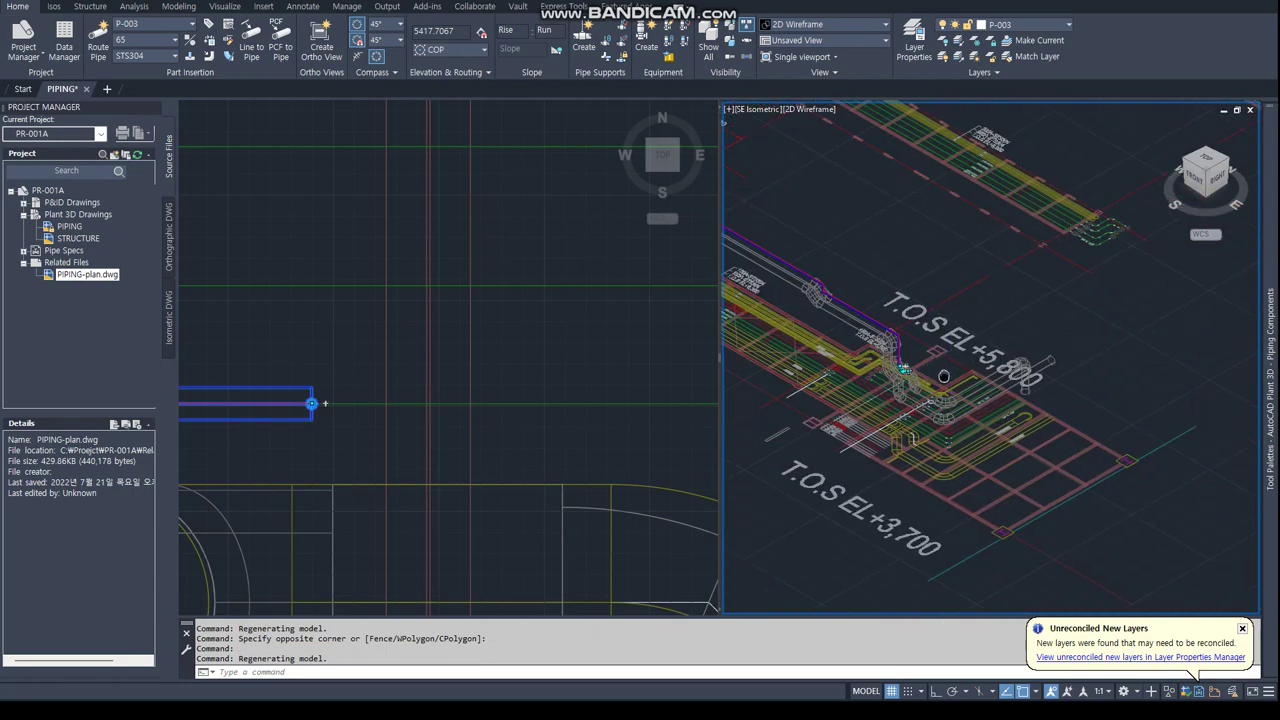
{"action": "type", "text": "VS"}
{"action": "key", "text": "Return"}
{"action": "type", "text": "R"}
{"action": "key", "text": "Return"}
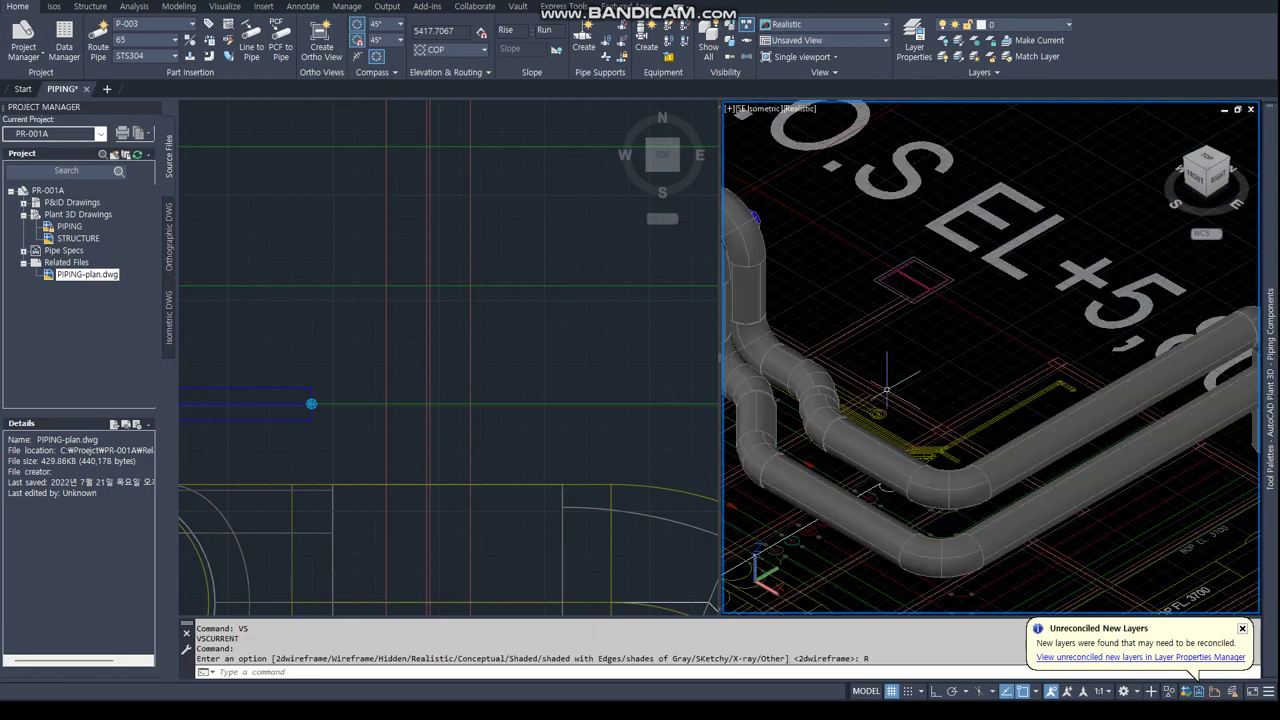
{"action": "scroll", "coordinate": [886, 390], "scroll_direction": "up", "scroll_amount": 3}
{"action": "left_click", "coordinate": [436, 432]}
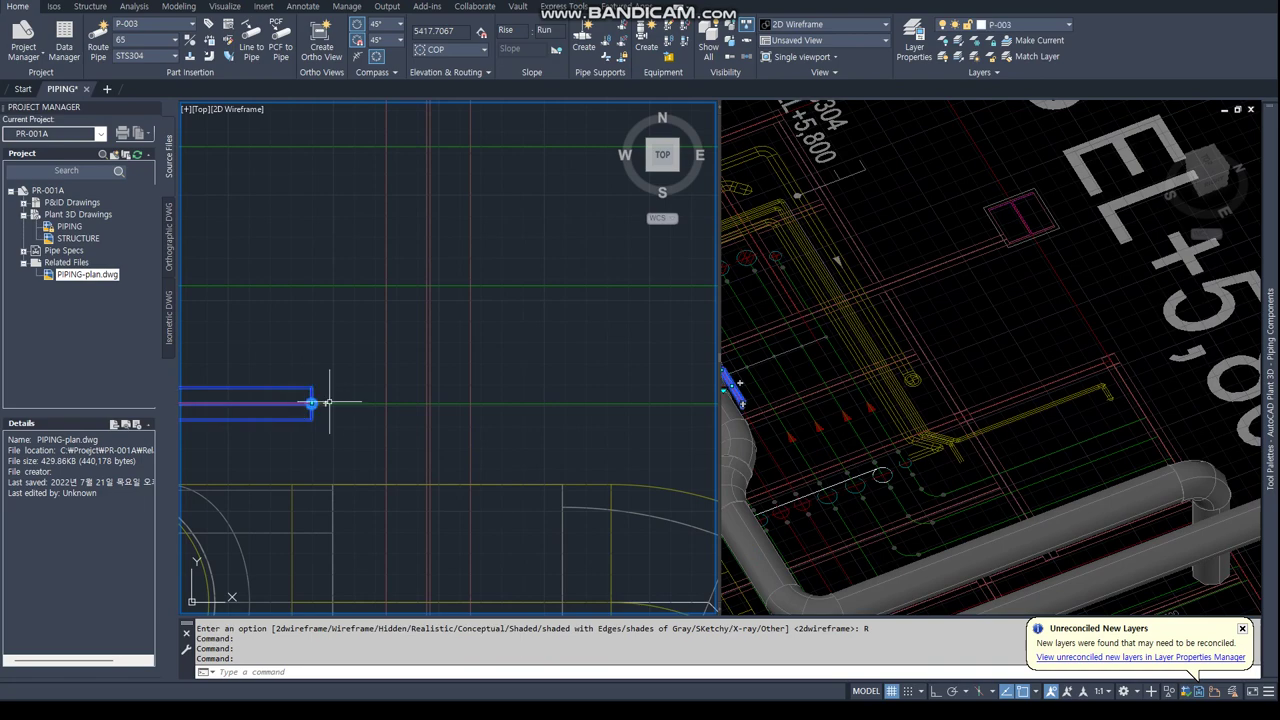
Start the 65 P-003 pipe from the dropped end, placing a segment perpendicular to the line.
{"action": "key", "text": "ctrl+a"}
{"action": "key", "text": "Escape"}
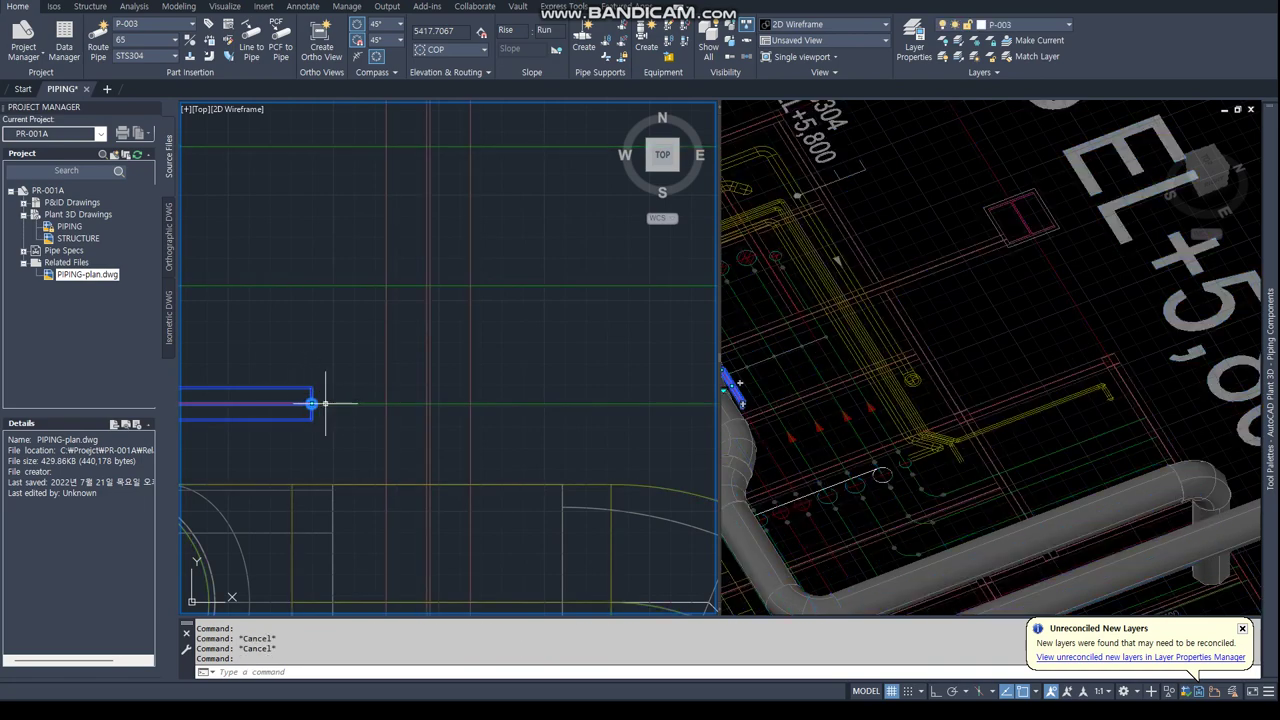
{"action": "left_click", "coordinate": [312, 404]}
{"action": "scroll", "coordinate": [325, 403], "scroll_direction": "up", "scroll_amount": 2}
{"action": "scroll", "coordinate": [186, 400], "scroll_direction": "down", "scroll_amount": 3}
{"action": "type", "text": "PER"}
{"action": "key", "text": "Return"}
{"action": "scroll", "coordinate": [381, 393], "scroll_direction": "up", "scroll_amount": 2}
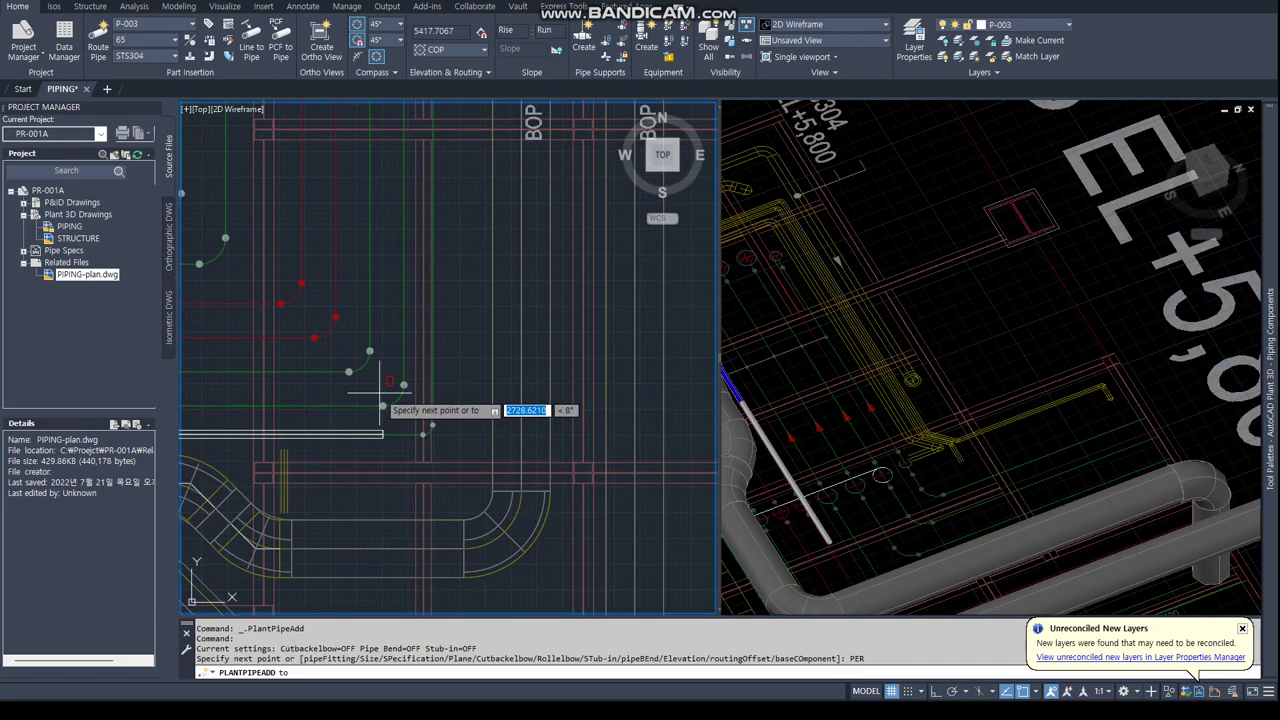
{"action": "scroll", "coordinate": [383, 405], "scroll_direction": "up", "scroll_amount": 2}
{"action": "left_click", "coordinate": [470, 425]}
{"action": "scroll", "coordinate": [470, 425], "scroll_direction": "down", "scroll_amount": 2}
{"action": "scroll", "coordinate": [440, 300], "scroll_direction": "down", "scroll_amount": 2}
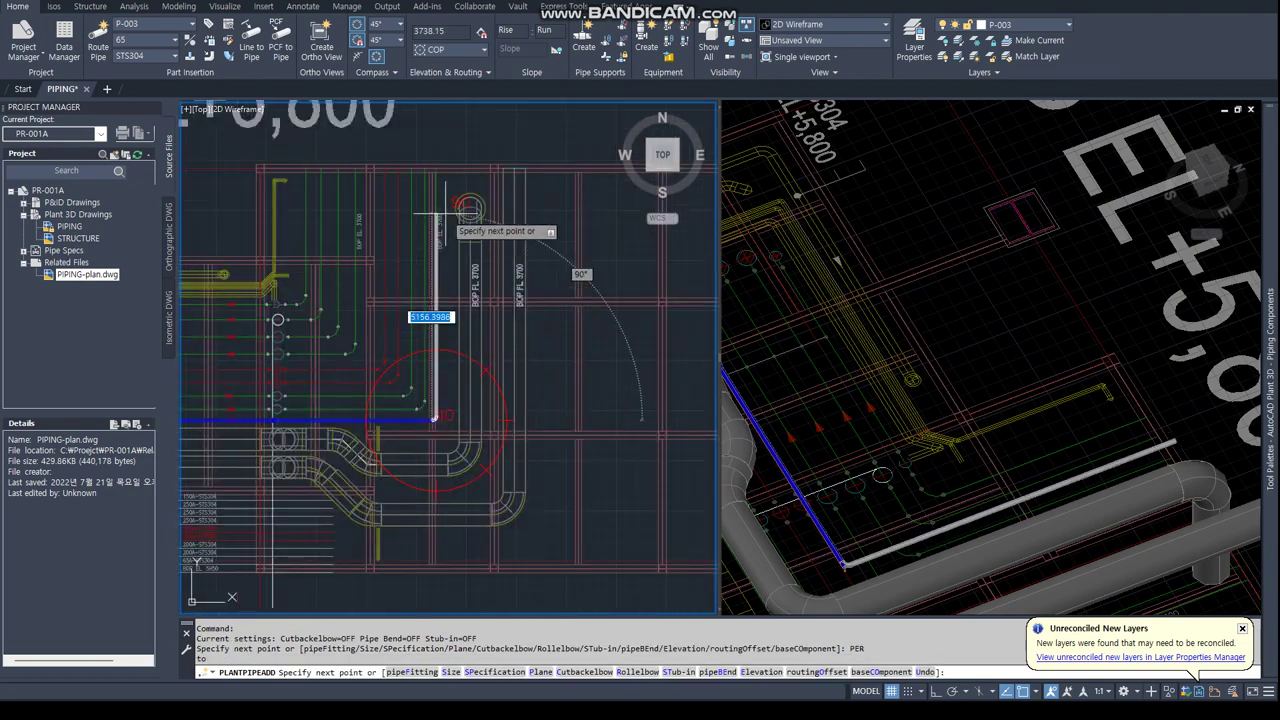
{"action": "scroll", "coordinate": [437, 213], "scroll_direction": "up", "scroll_amount": 3}
Connect the pipe to the existing pipe's endpoint using an END snap and finish.
{"action": "type", "text": "END"}
{"action": "key", "text": "Return"}
{"action": "left_click", "coordinate": [416, 233]}
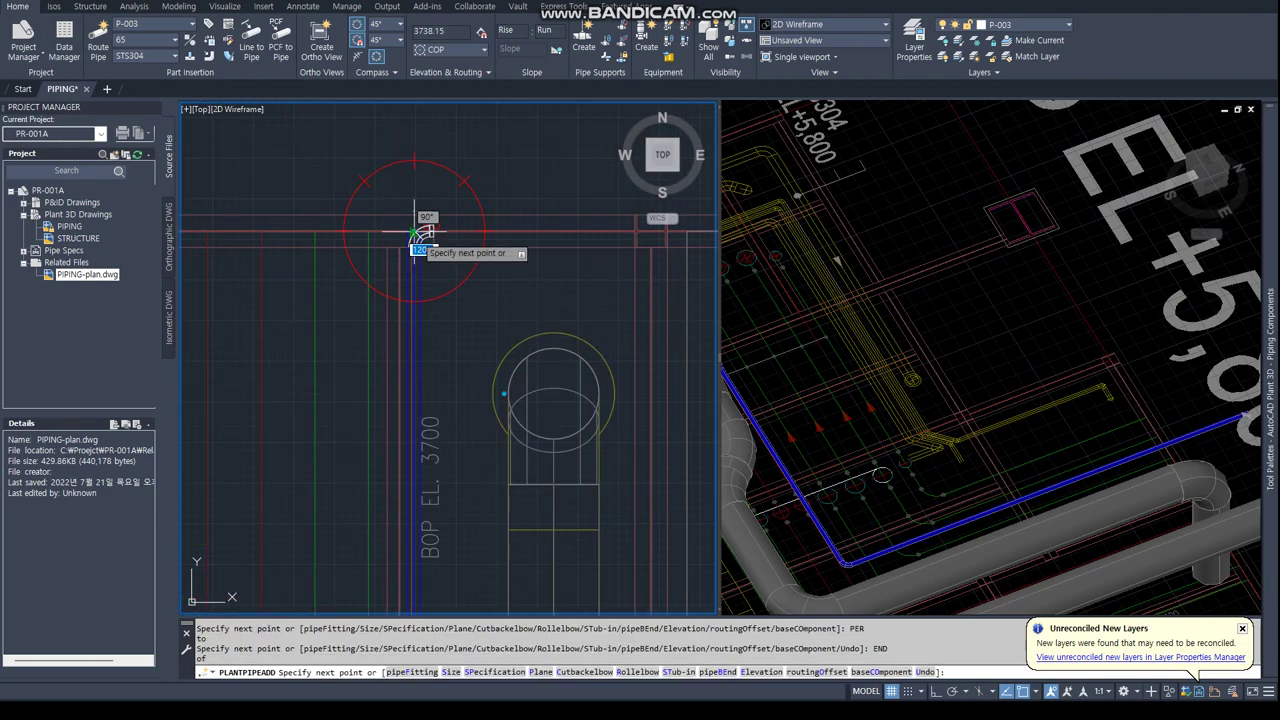
{"action": "key", "text": "Return"}
{"action": "scroll", "coordinate": [427, 383], "scroll_direction": "down", "scroll_amount": 2}
{"action": "scroll", "coordinate": [427, 383], "scroll_direction": "down", "scroll_amount": 2}
Bring the EL+6,900 and EL+6,300 runs into view and open the pipe size list.
{"action": "middle_click_drag", "start_coordinate": [426, 383], "coordinate": [700, 400]}
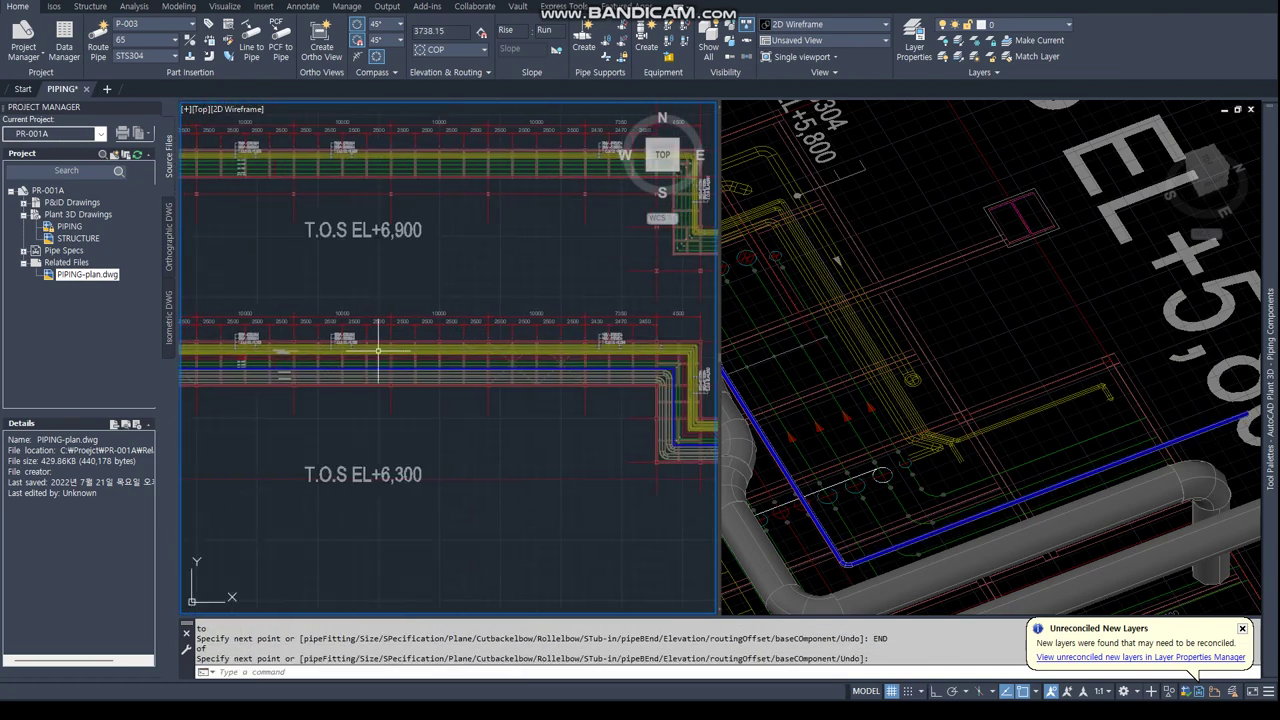
{"action": "scroll", "coordinate": [531, 371], "scroll_direction": "up", "scroll_amount": 3}
{"action": "scroll", "coordinate": [531, 371], "scroll_direction": "down", "scroll_amount": 3}
{"action": "scroll", "coordinate": [260, 380], "scroll_direction": "up", "scroll_amount": 3}
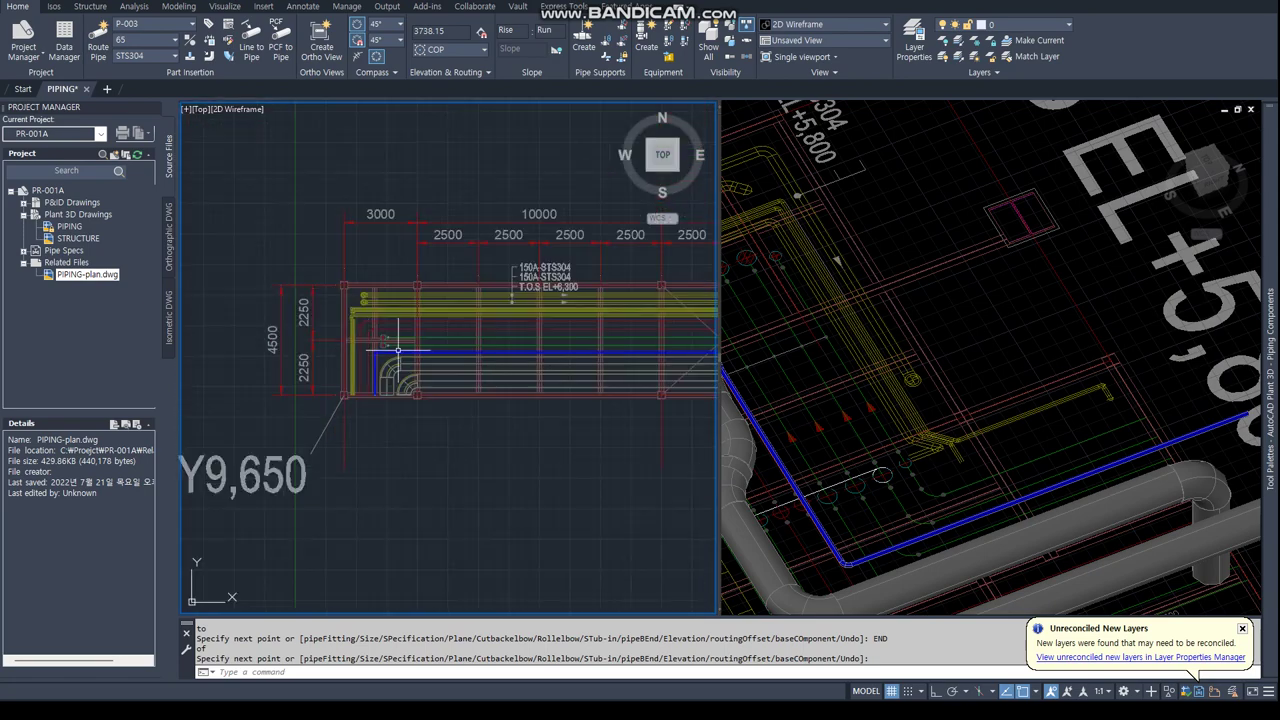
{"action": "scroll", "coordinate": [260, 380], "scroll_direction": "up", "scroll_amount": 3}
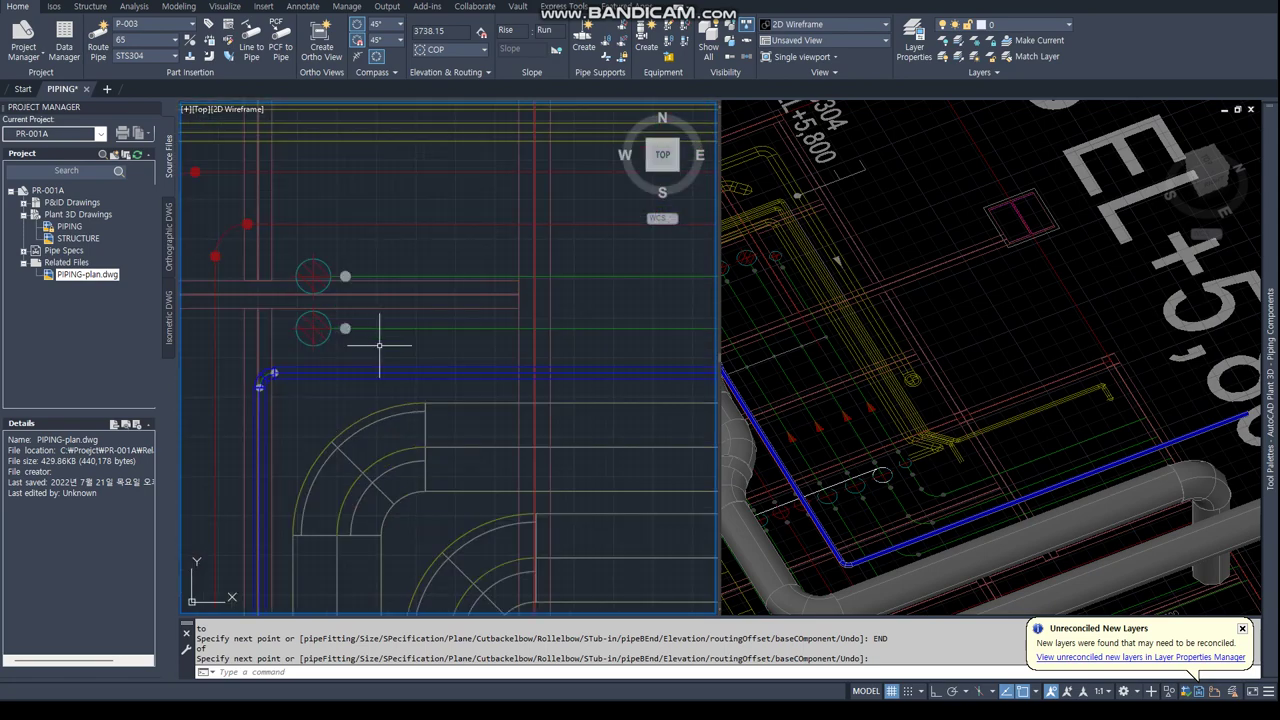
{"action": "left_click", "coordinate": [131, 41]}
{"action": "scroll", "coordinate": [438, 310], "scroll_direction": "down", "scroll_amount": 5}
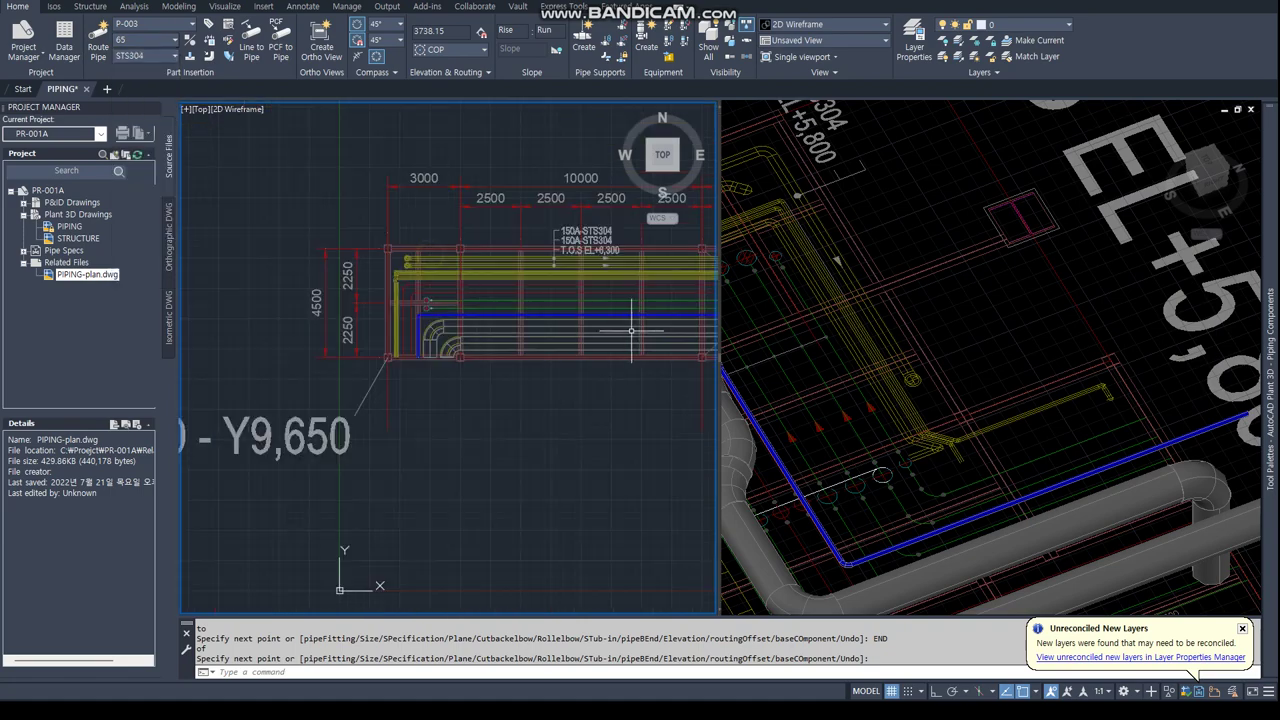
{"action": "scroll", "coordinate": [519, 303], "scroll_direction": "up", "scroll_amount": 3}
Set the pipe size to 200 and start new line number P-004.
{"action": "scroll", "coordinate": [634, 298], "scroll_direction": "up", "scroll_amount": 3}
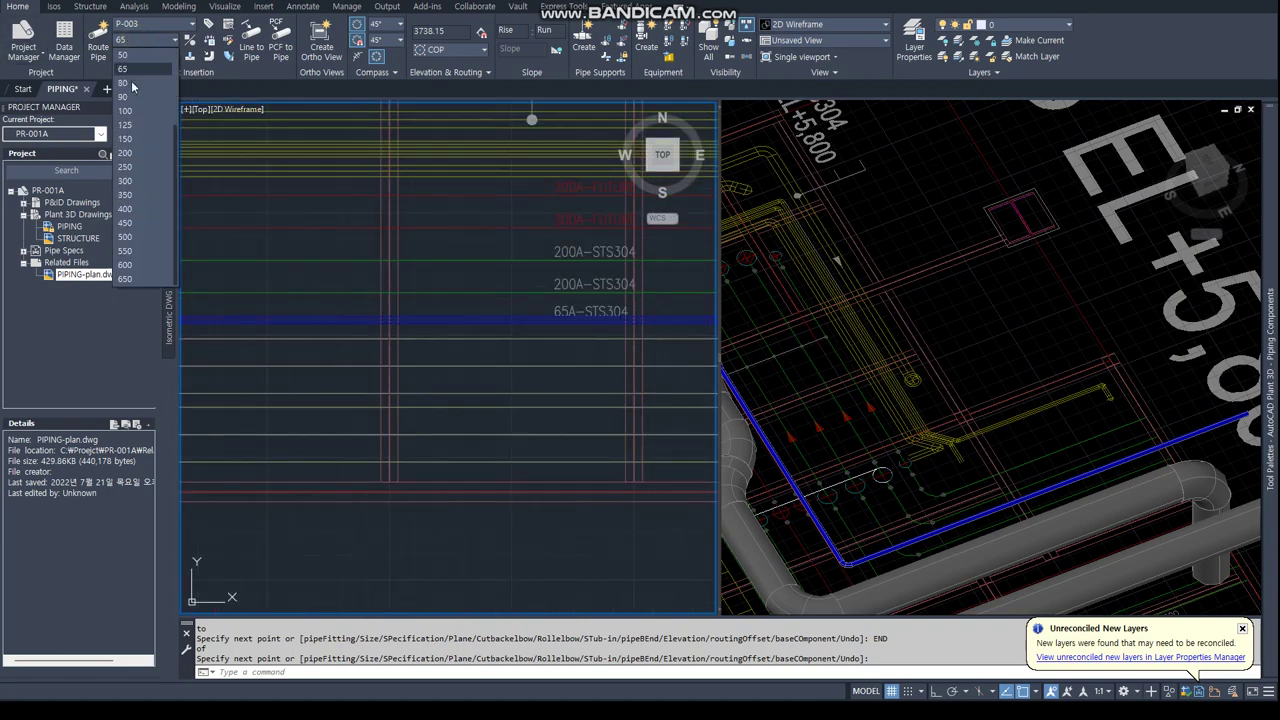
{"action": "left_click", "coordinate": [127, 153]}
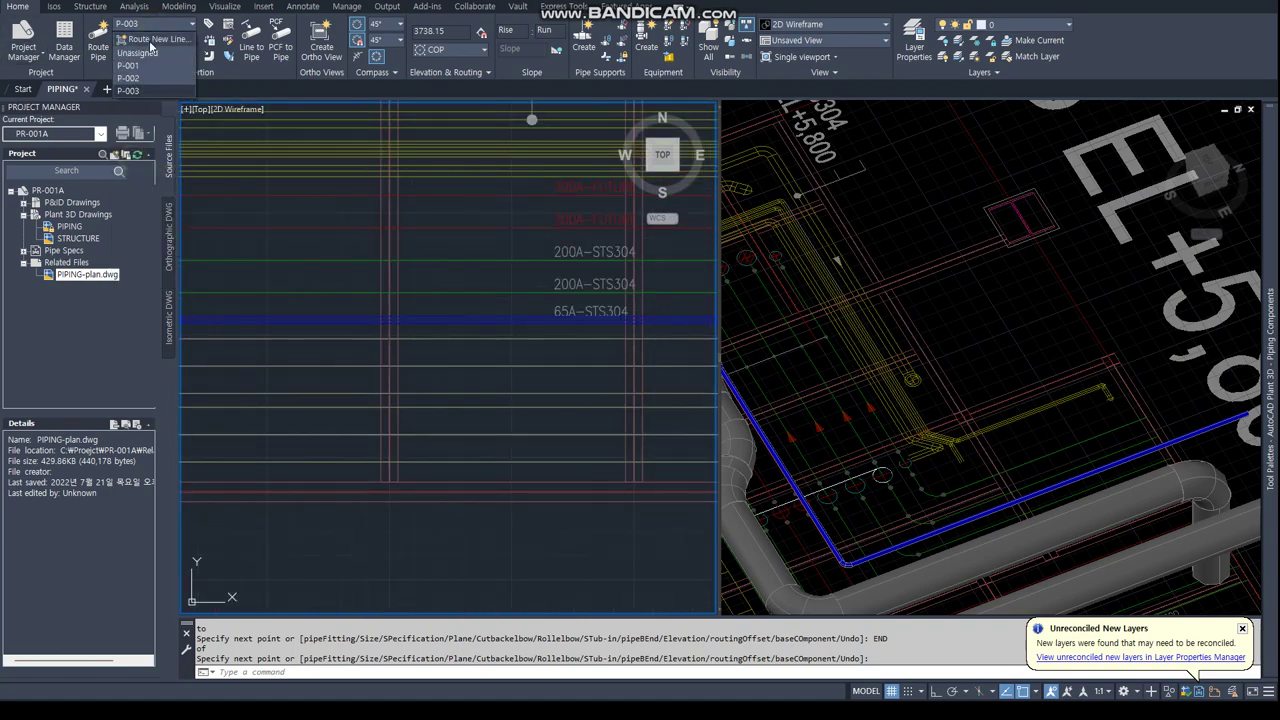
{"action": "left_click", "coordinate": [150, 40]}
{"action": "key", "text": "Return"}
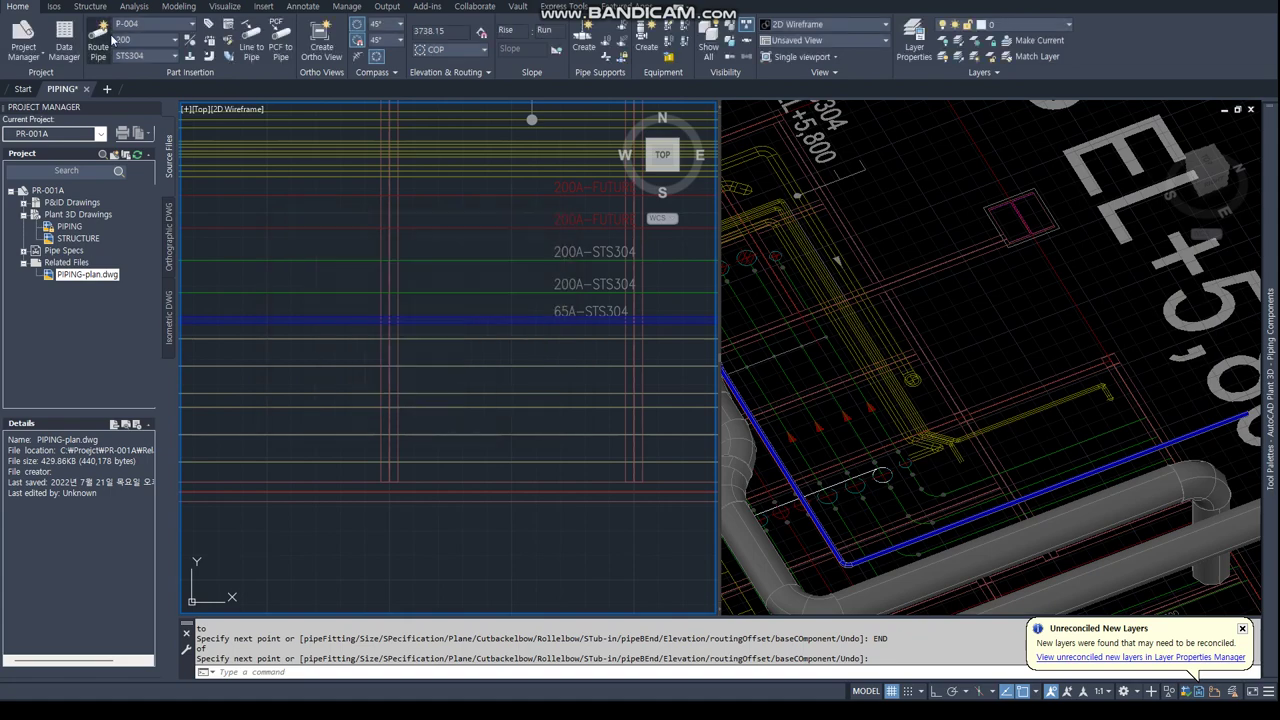
Start the P-004 pipe at the circle centre using a CEN snap.
{"action": "scroll", "coordinate": [340, 275], "scroll_direction": "up", "scroll_amount": 2}
{"action": "scroll", "coordinate": [350, 272], "scroll_direction": "up", "scroll_amount": 2}
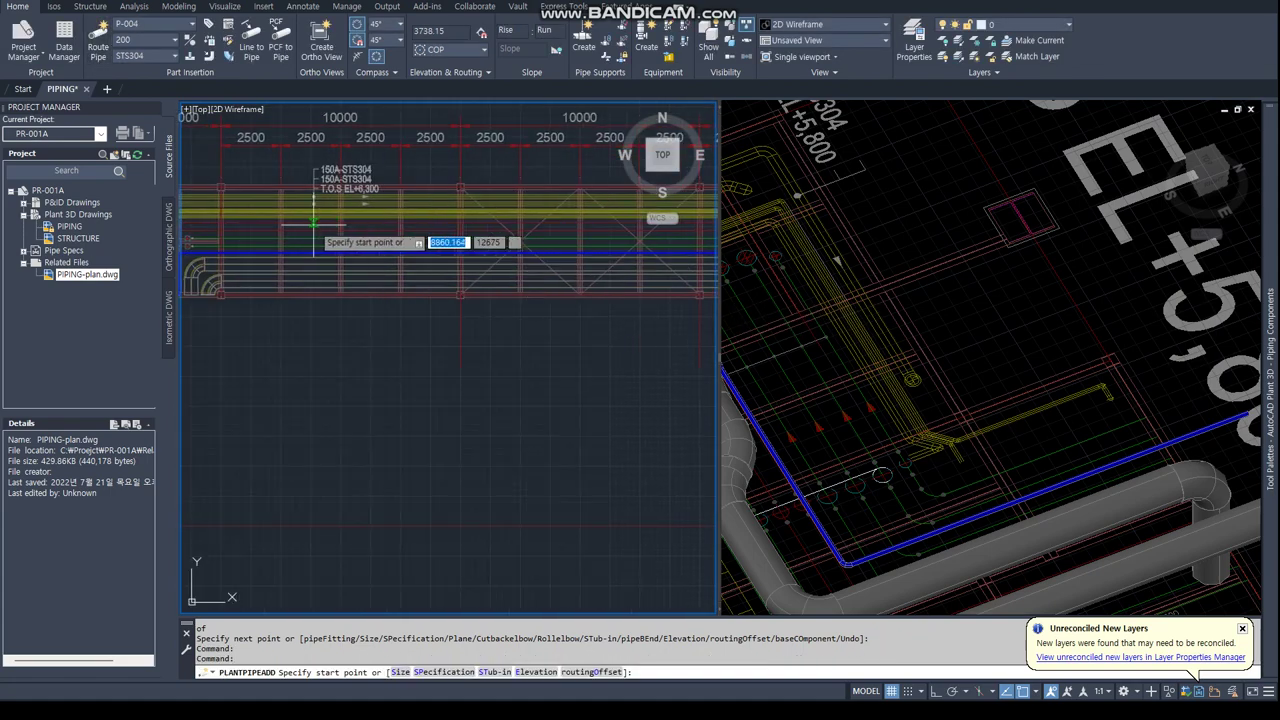
{"action": "scroll", "coordinate": [360, 270], "scroll_direction": "up", "scroll_amount": 3}
{"action": "type", "text": "CEN"}
{"action": "key", "text": "Return"}
{"action": "left_click", "coordinate": [367, 270]}
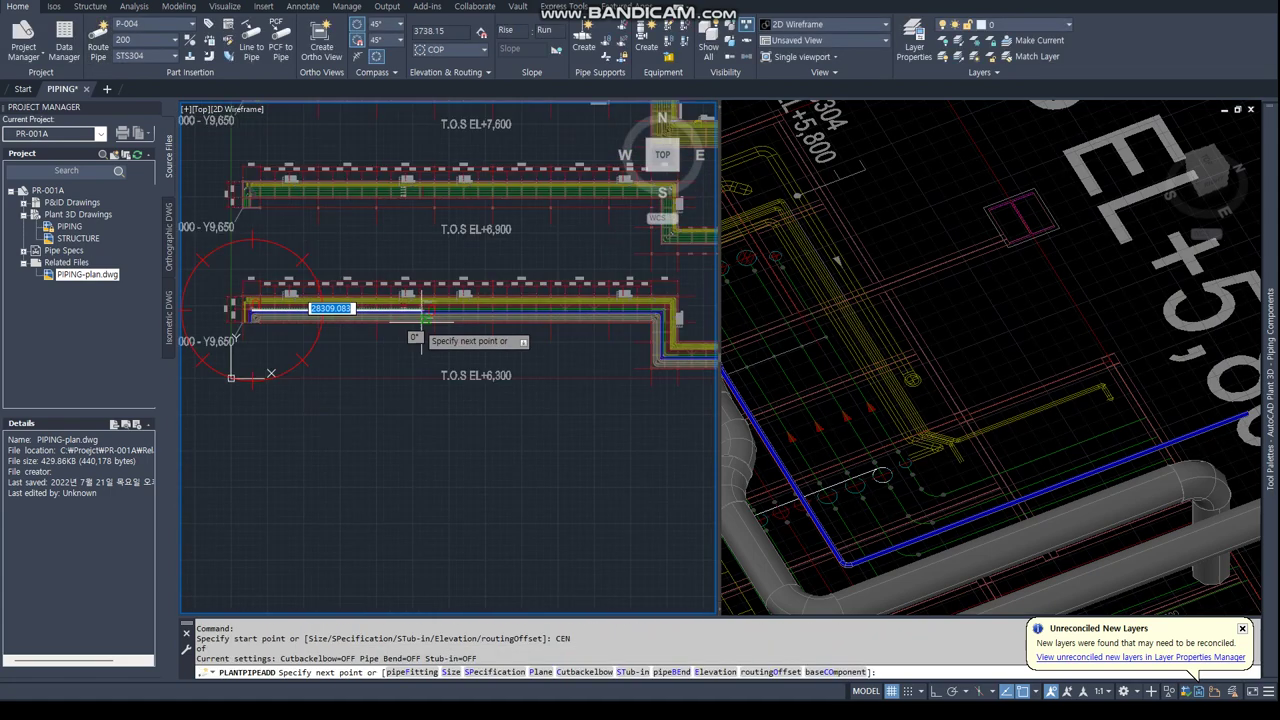
Route the pipe along the rack through two perpendicular (PER) snap points.
{"action": "middle_click_drag", "start_coordinate": [457, 330], "coordinate": [630, 285]}
{"action": "type", "text": "ER"}
{"action": "key", "text": "Return"}
{"action": "scroll", "coordinate": [592, 276], "scroll_direction": "up", "scroll_amount": 2}
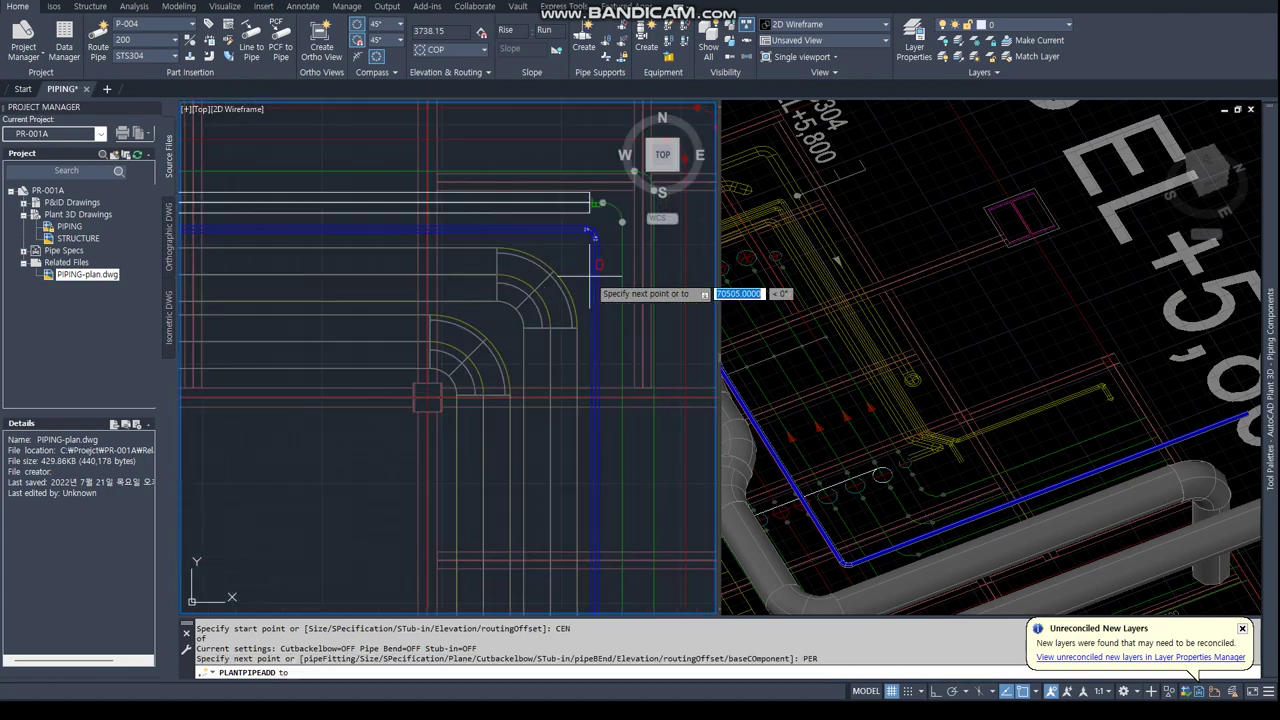
{"action": "left_click", "coordinate": [614, 257]}
{"action": "scroll", "coordinate": [560, 260], "scroll_direction": "down", "scroll_amount": 2}
{"action": "middle_click_drag", "start_coordinate": [560, 260], "coordinate": [340, 360]}
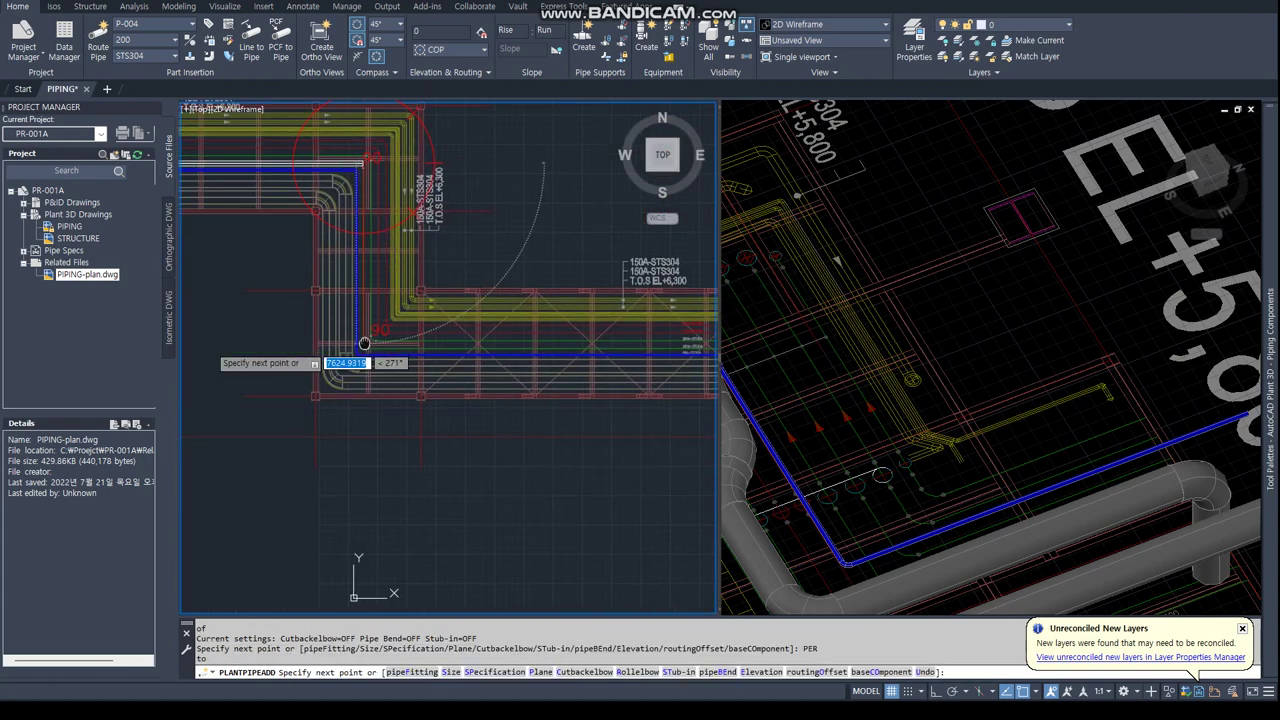
{"action": "scroll", "coordinate": [373, 349], "scroll_direction": "up", "scroll_amount": 2}
{"action": "type", "text": "PER"}
{"action": "key", "text": "Return"}
{"action": "left_click", "coordinate": [414, 395]}
Run the pipe to the end point with an END snap, adding an elbow.
{"action": "scroll", "coordinate": [414, 395], "scroll_direction": "down", "scroll_amount": 3}
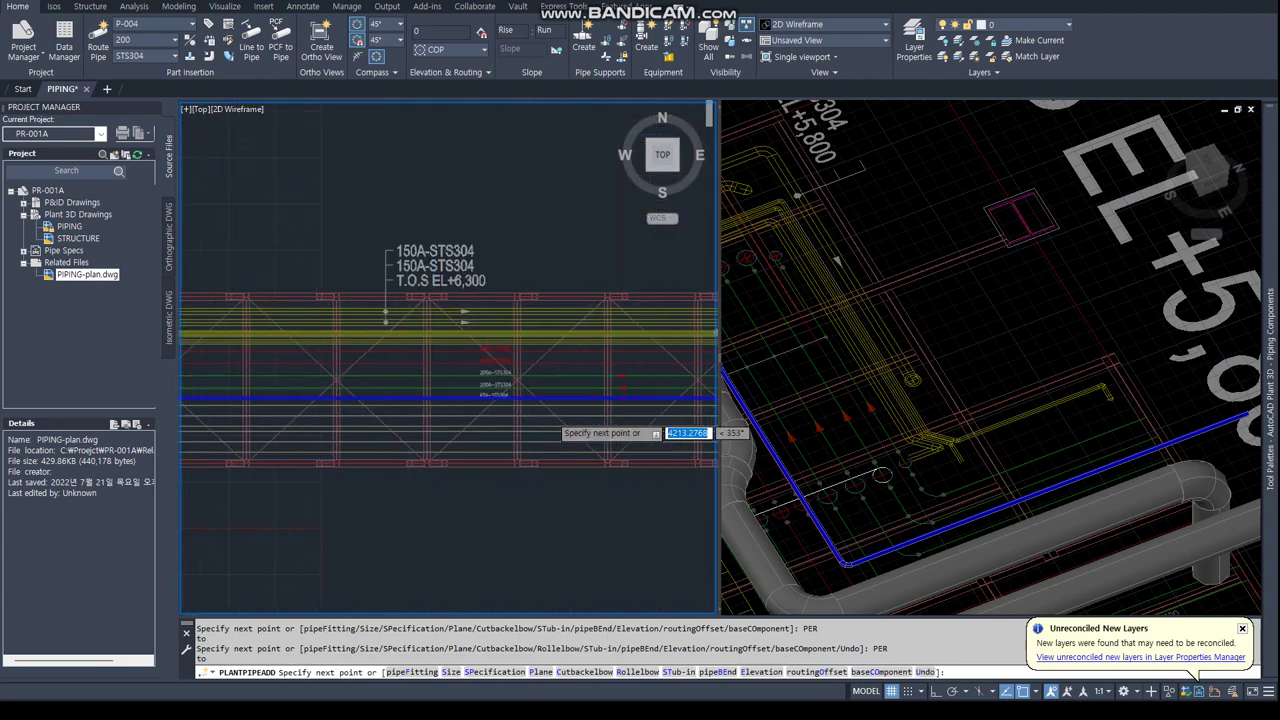
{"action": "middle_click_drag", "start_coordinate": [660, 430], "coordinate": [345, 333]}
{"action": "scroll", "coordinate": [345, 333], "scroll_direction": "up", "scroll_amount": 3}
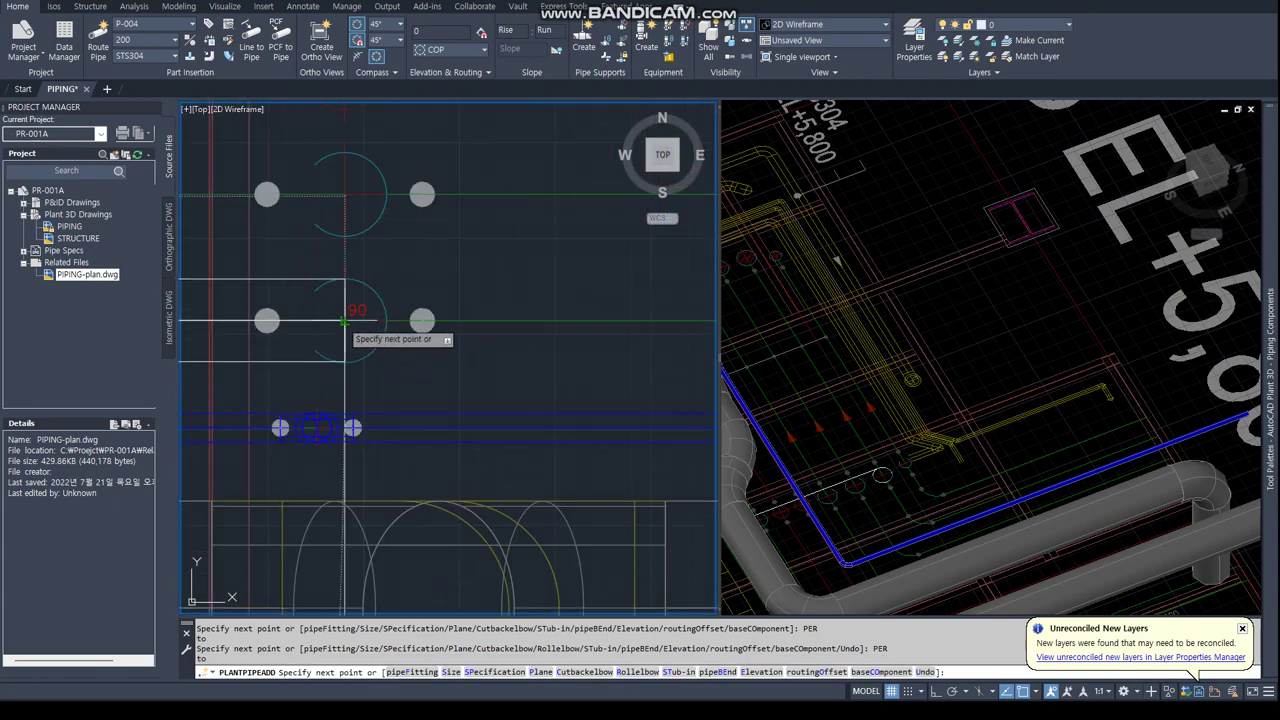
{"action": "type", "text": "END"}
{"action": "key", "text": "Return"}
{"action": "left_click", "coordinate": [875, 404]}
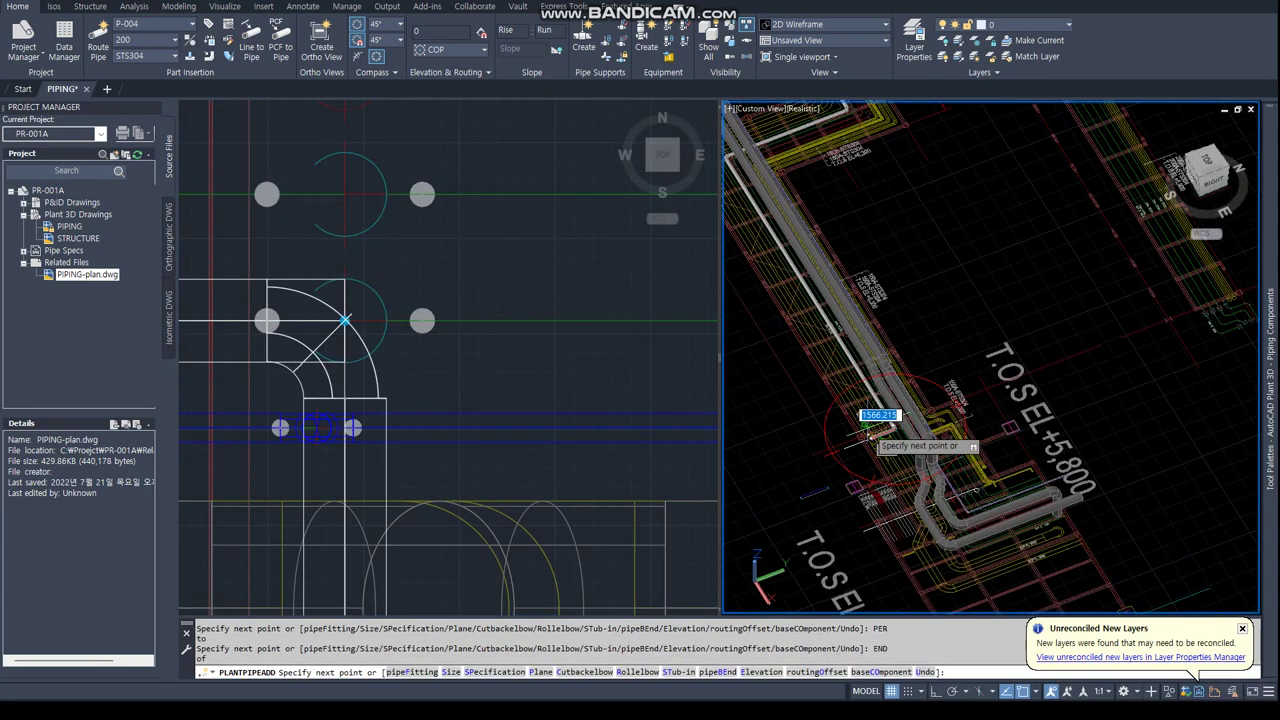
Check the elbow in 3D, then continue the pipe to the next circle centre.
{"action": "scroll", "coordinate": [866, 425], "scroll_direction": "up", "scroll_amount": 3}
{"action": "left_click", "coordinate": [932, 462]}
{"action": "scroll", "coordinate": [925, 410], "scroll_direction": "up", "scroll_amount": 3}
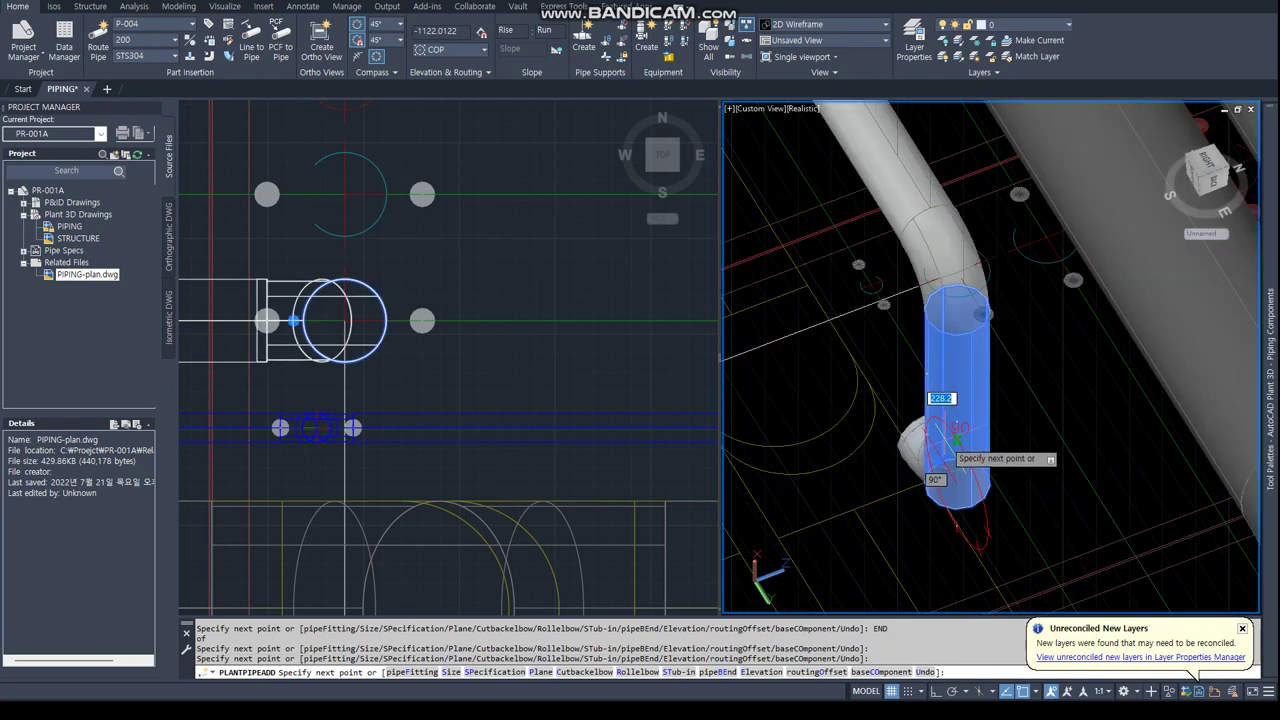
{"action": "scroll", "coordinate": [955, 440], "scroll_direction": "down", "scroll_amount": 3}
{"action": "left_click", "coordinate": [429, 357]}
{"action": "scroll", "coordinate": [300, 355], "scroll_direction": "down", "scroll_amount": 3}
{"action": "scroll", "coordinate": [478, 366], "scroll_direction": "up", "scroll_amount": 3}
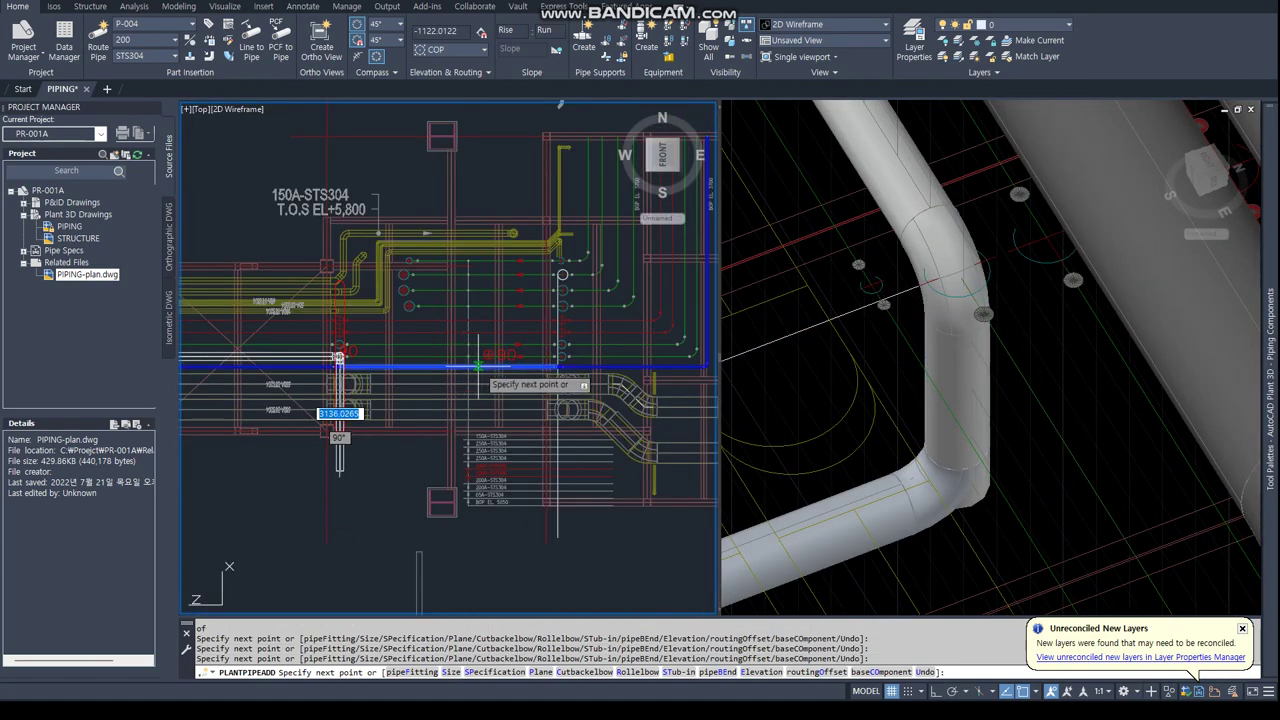
{"action": "scroll", "coordinate": [480, 366], "scroll_direction": "up", "scroll_amount": 3}
{"action": "scroll", "coordinate": [565, 360], "scroll_direction": "up", "scroll_amount": 3}
{"action": "type", "text": "CEN"}
{"action": "key", "text": "Return"}
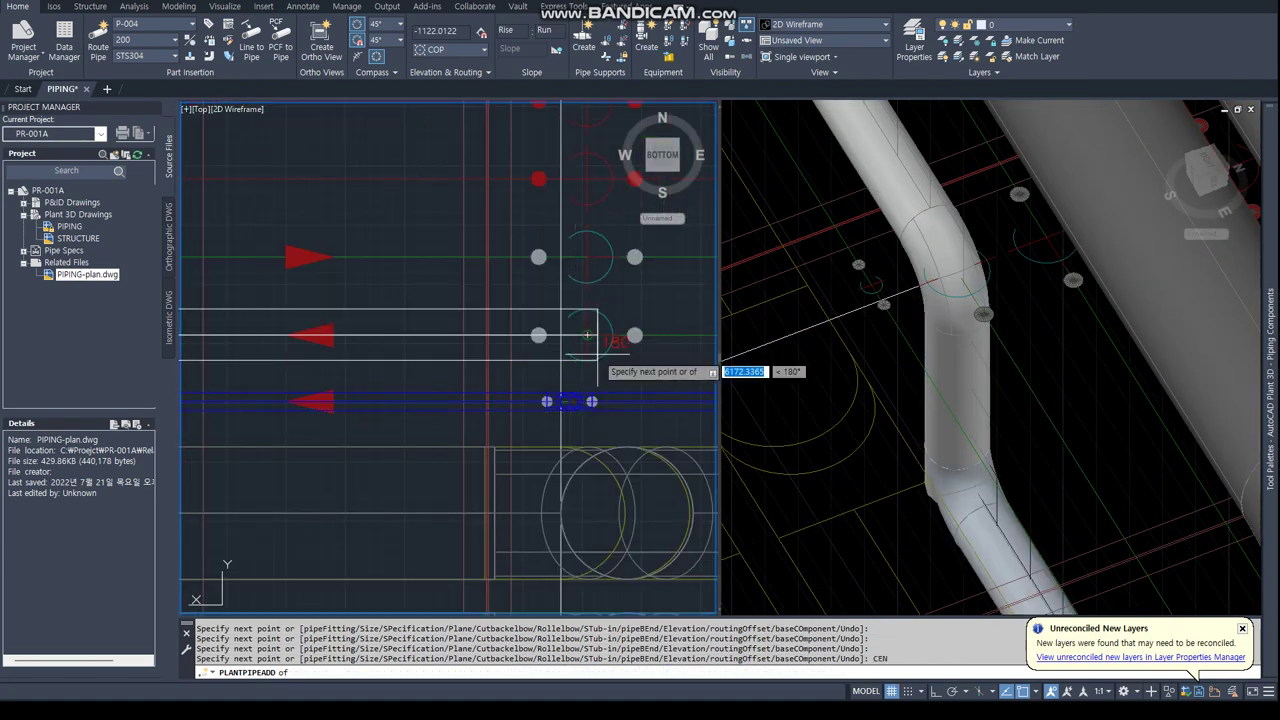
{"action": "left_click", "coordinate": [587, 335]}
Fix the length of the vertical pipe drop in the 3D view.
{"action": "left_click", "coordinate": [1100, 490]}
{"action": "scroll", "coordinate": [1108, 514], "scroll_direction": "down", "scroll_amount": 5}
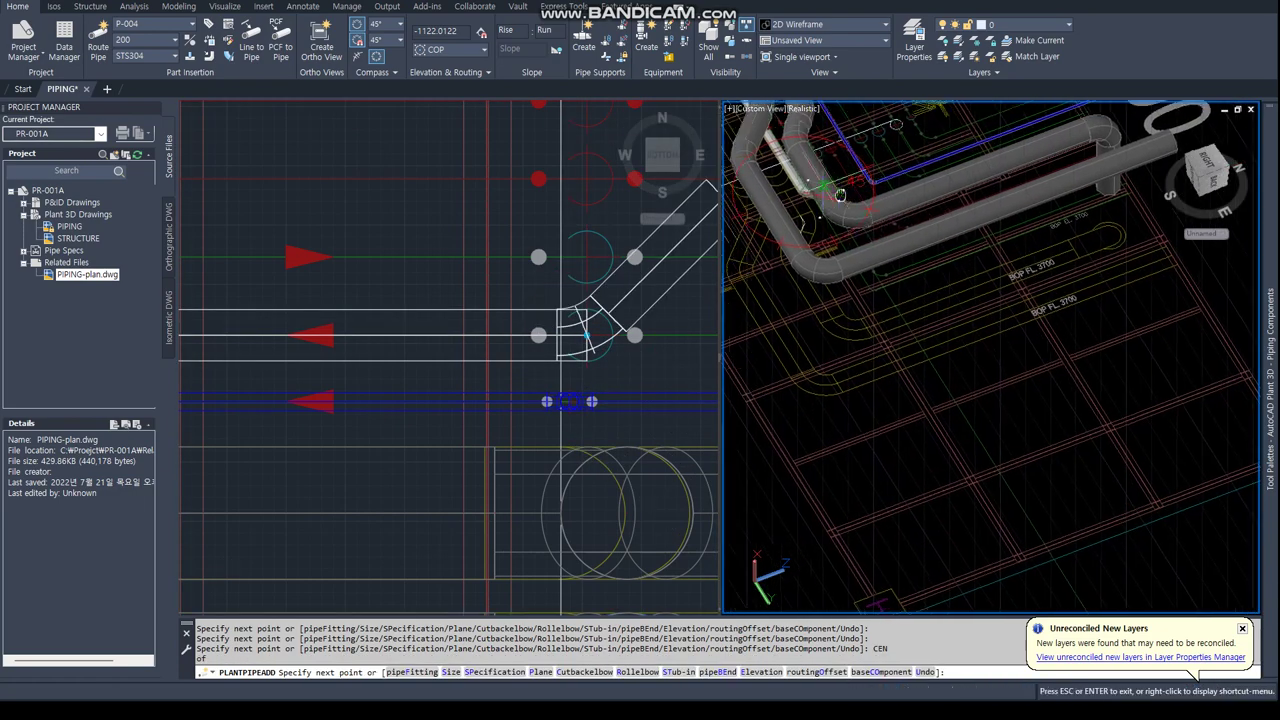
{"action": "scroll", "coordinate": [840, 194], "scroll_direction": "up", "scroll_amount": 4}
{"action": "left_click", "coordinate": [812, 358]}
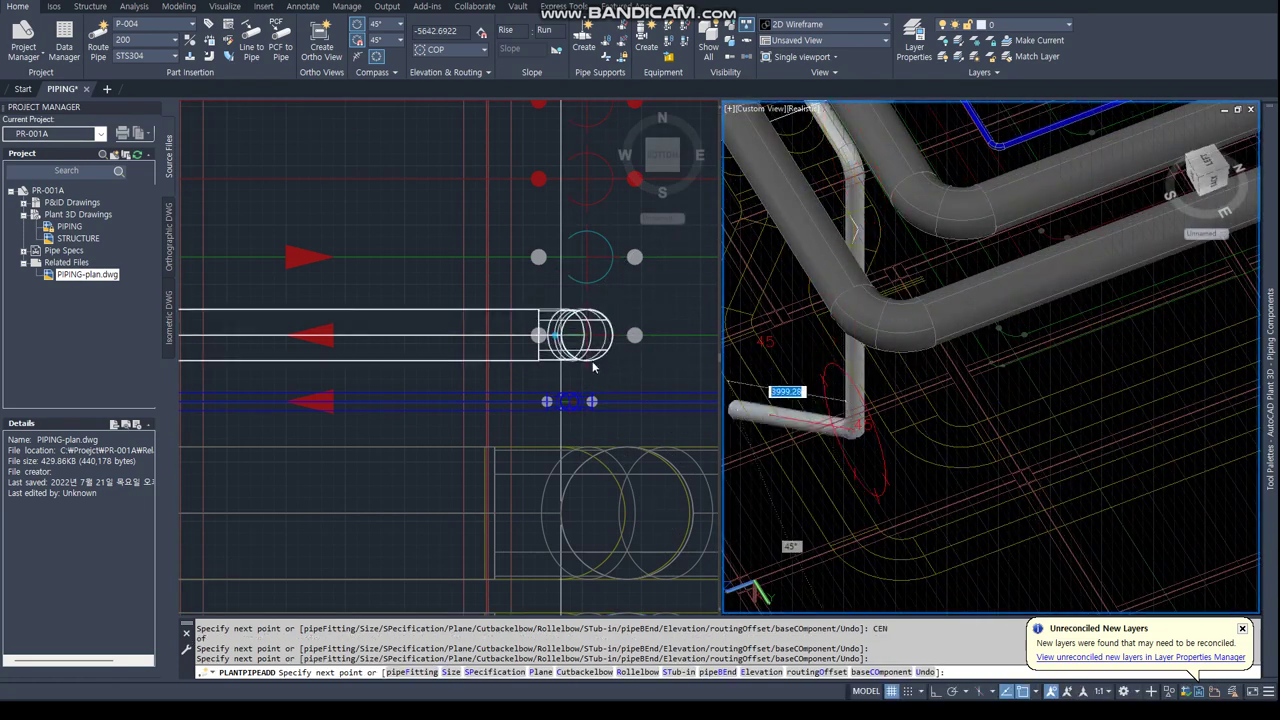
{"action": "left_click", "coordinate": [629, 371]}
{"action": "left_click", "coordinate": [587, 335]}
Finish the lower run with a perpendicular point and an END-snapped endpoint.
{"action": "scroll", "coordinate": [590, 401], "scroll_direction": "down", "scroll_amount": 3}
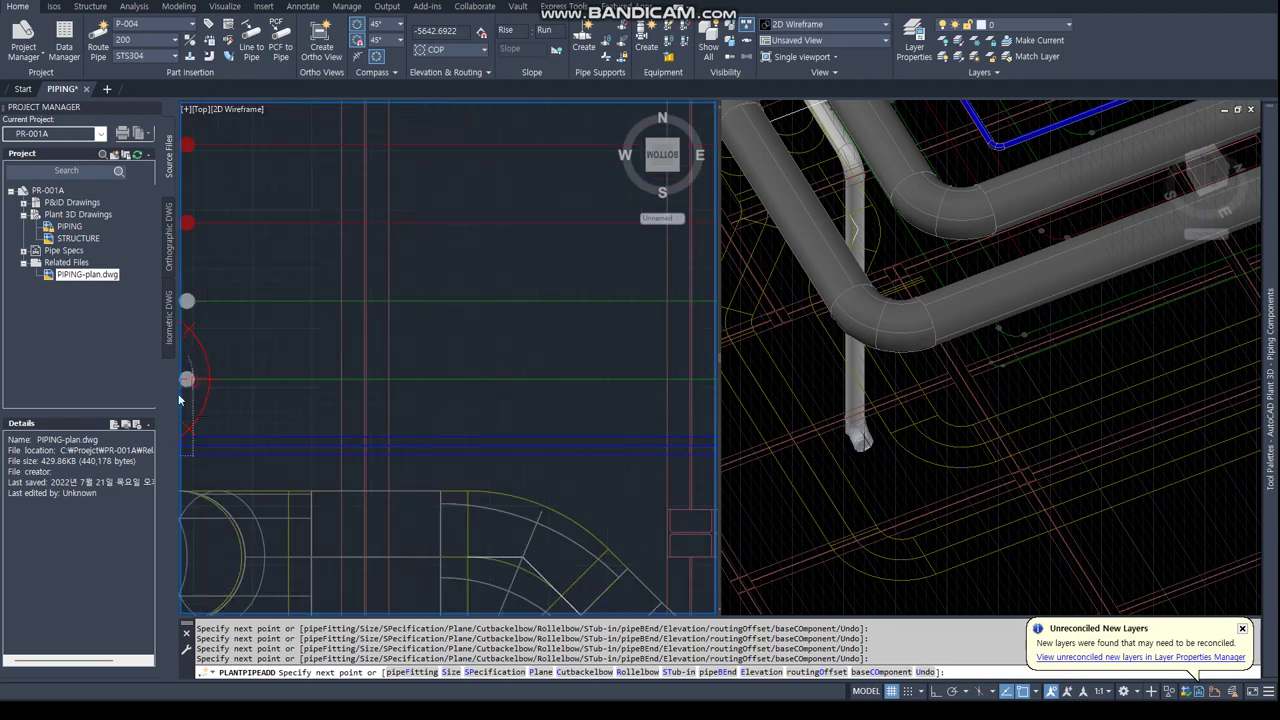
{"action": "middle_click_drag", "start_coordinate": [400, 380], "coordinate": [255, 347]}
{"action": "type", "text": "PWER"}
{"action": "key", "text": "Return"}
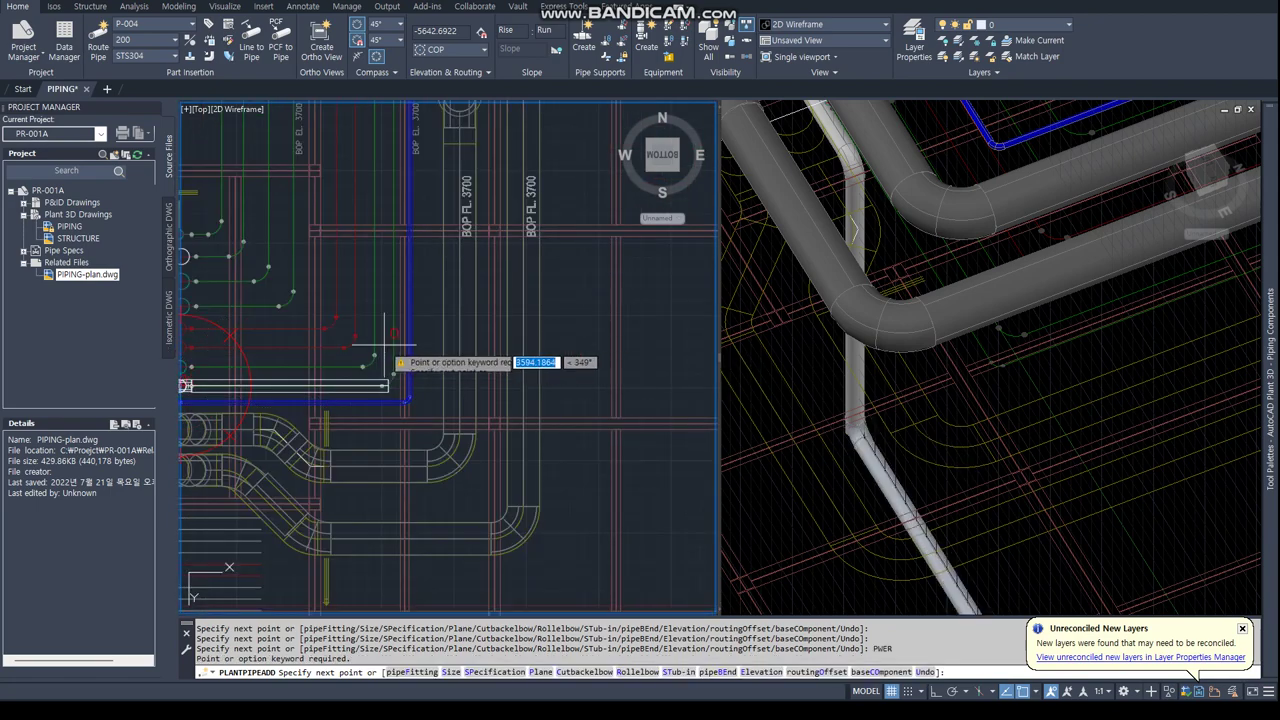
{"action": "type", "text": "ER"}
{"action": "key", "text": "Return"}
{"action": "left_click", "coordinate": [400, 347]}
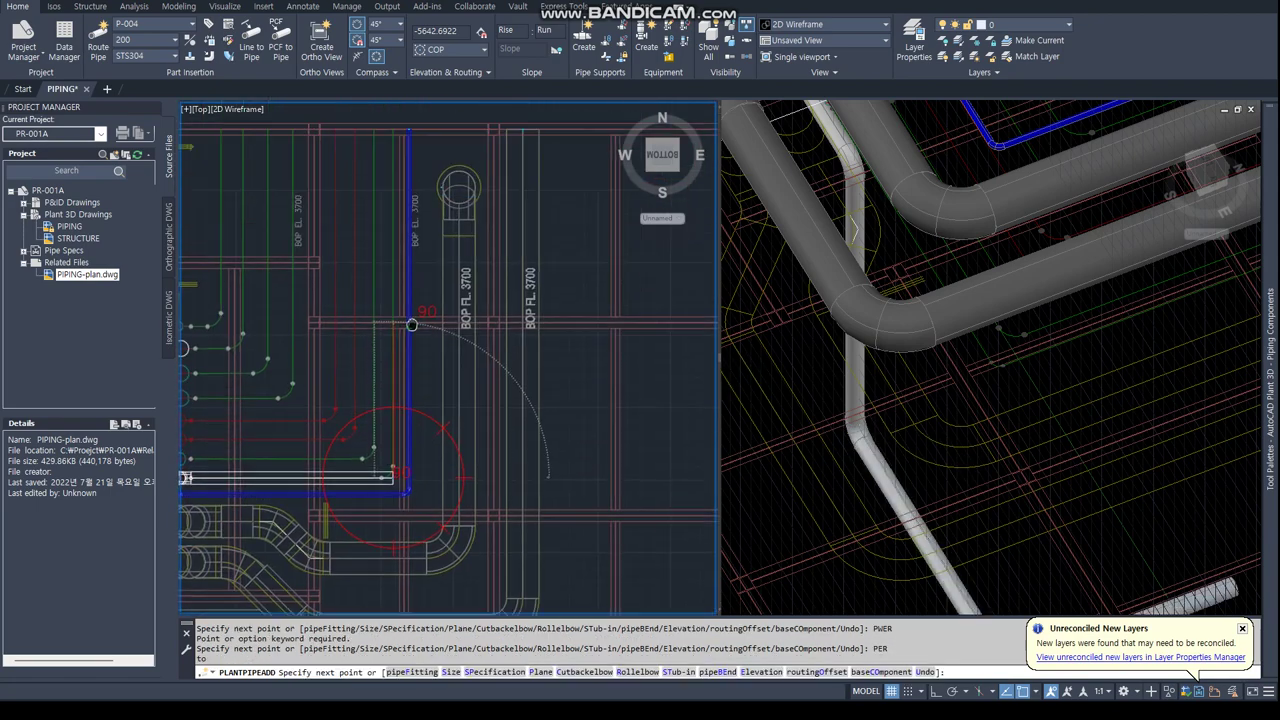
{"action": "scroll", "coordinate": [400, 347], "scroll_direction": "up", "scroll_amount": 3}
{"action": "type", "text": "END"}
{"action": "key", "text": "Return"}
{"action": "left_click", "coordinate": [392, 291]}
End routing and stretch the P-004 pipe end grip by 6300 in the 3D viewport.
{"action": "key", "text": "Escape"}
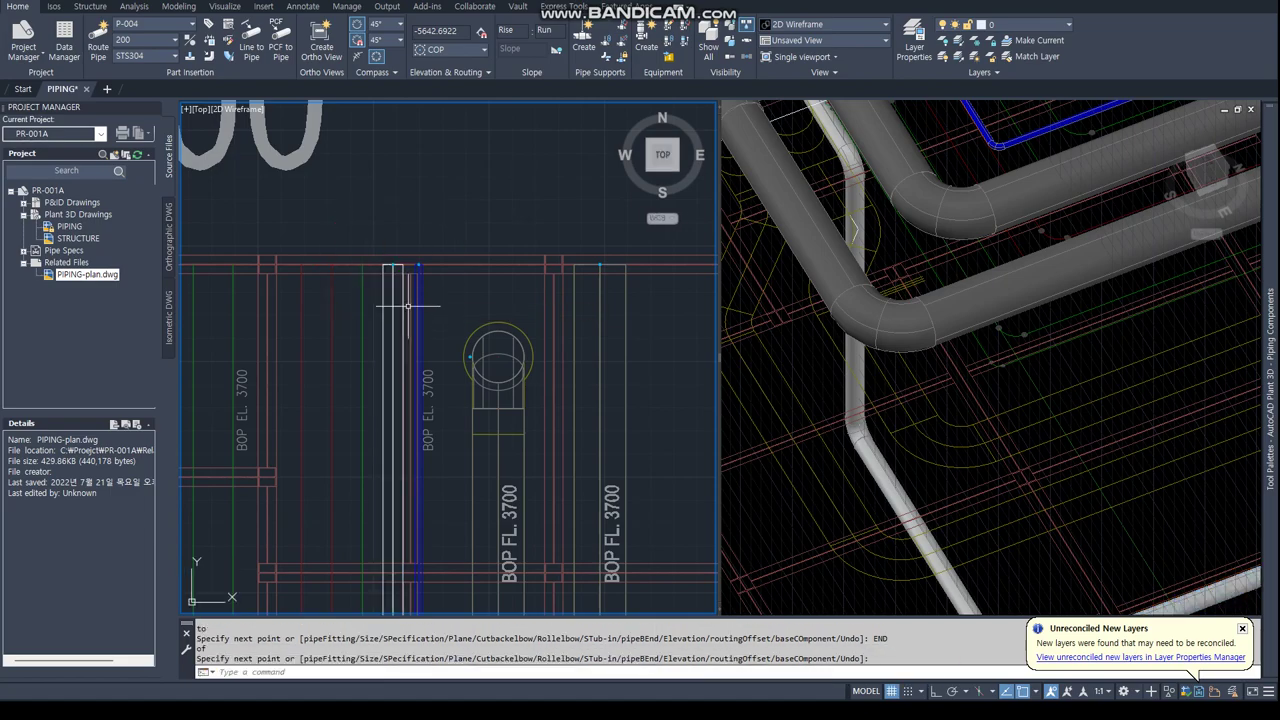
{"action": "left_click", "coordinate": [952, 349]}
{"action": "middle_click_drag", "start_coordinate": [952, 349], "coordinate": [943, 197], "text": "shift"}
{"action": "scroll", "coordinate": [943, 197], "scroll_direction": "up", "scroll_amount": 5}
{"action": "scroll", "coordinate": [943, 197], "scroll_direction": "down", "scroll_amount": 3}
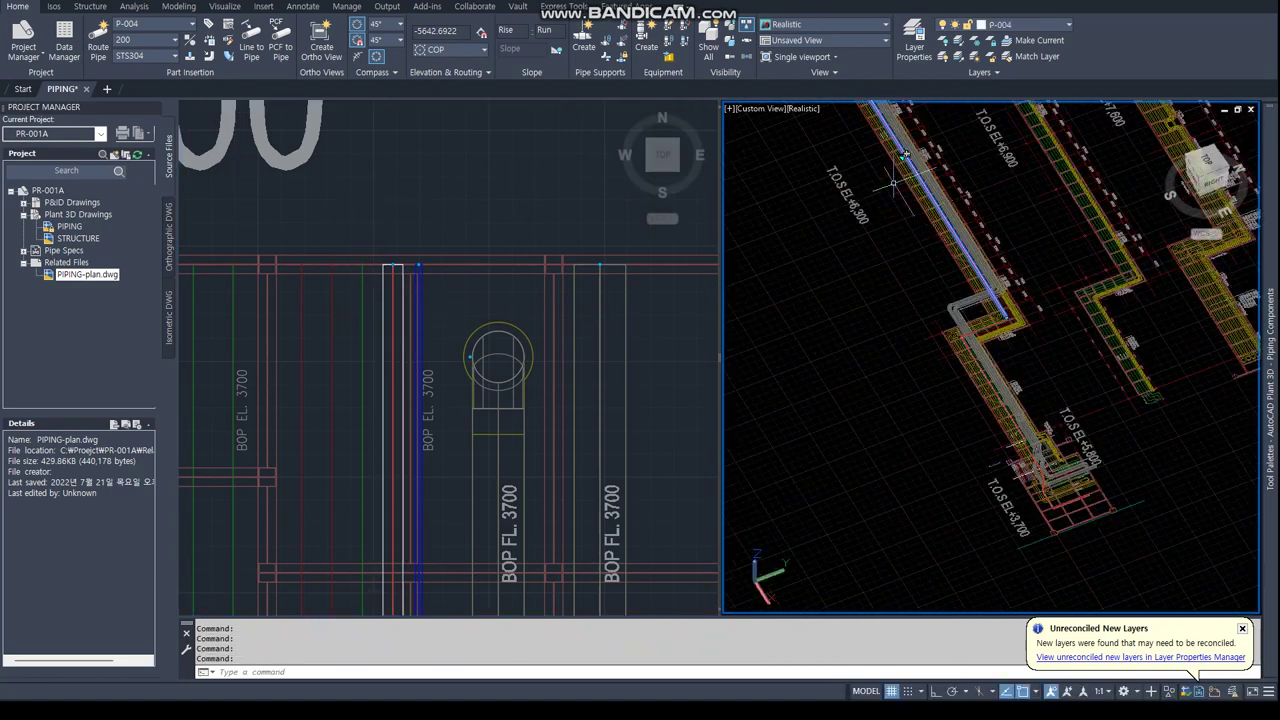
{"action": "scroll", "coordinate": [1001, 255], "scroll_direction": "up", "scroll_amount": 4}
{"action": "middle_click_drag", "start_coordinate": [996, 231], "coordinate": [965, 225], "text": "shift"}
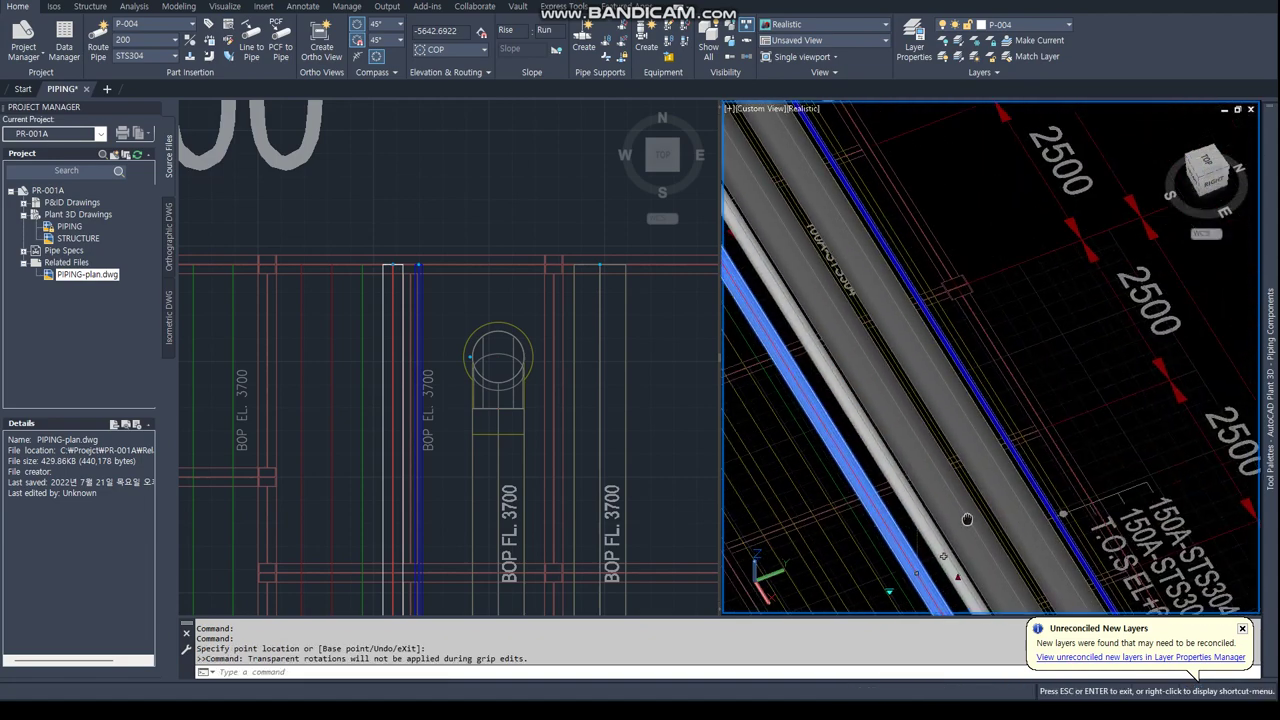
{"action": "scroll", "coordinate": [964, 219], "scroll_direction": "down", "scroll_amount": 5}
{"action": "type", "text": "6300"}
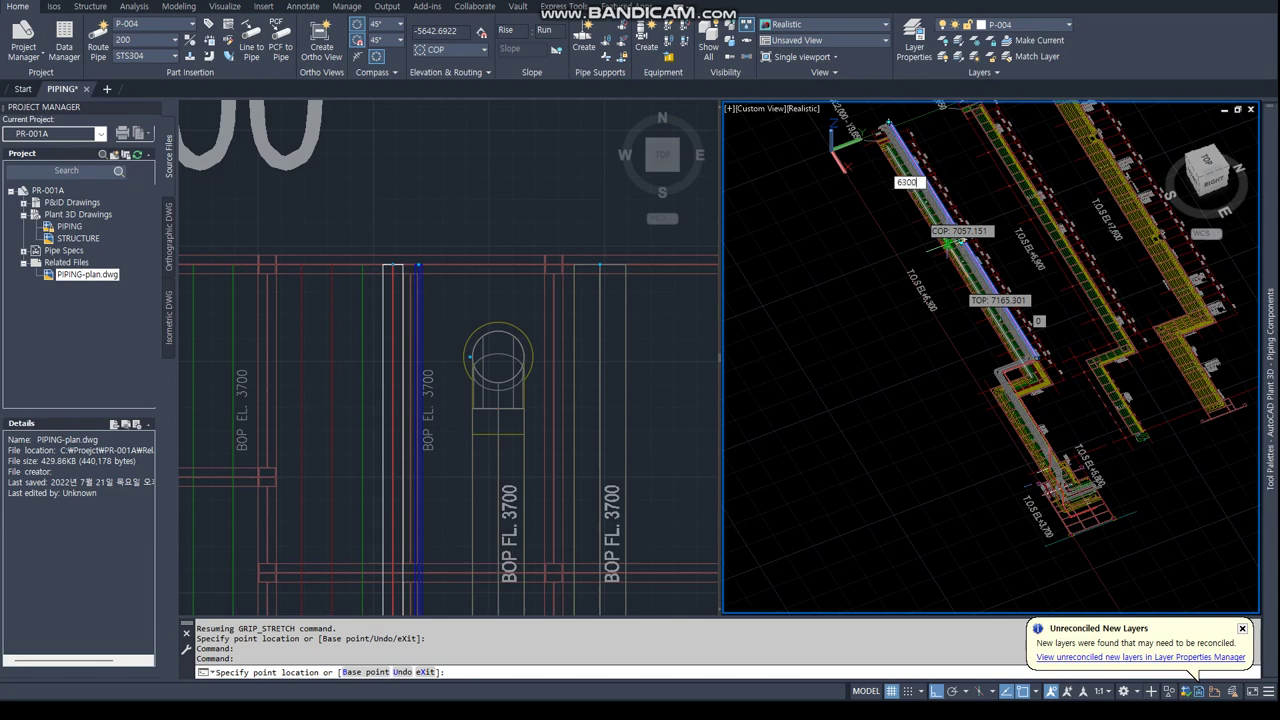
{"action": "key", "text": "Return"}
{"action": "scroll", "coordinate": [955, 240], "scroll_direction": "up", "scroll_amount": 6}
{"action": "key", "text": "Escape"}
{"action": "scroll", "coordinate": [411, 477], "scroll_direction": "down", "scroll_amount": 3}
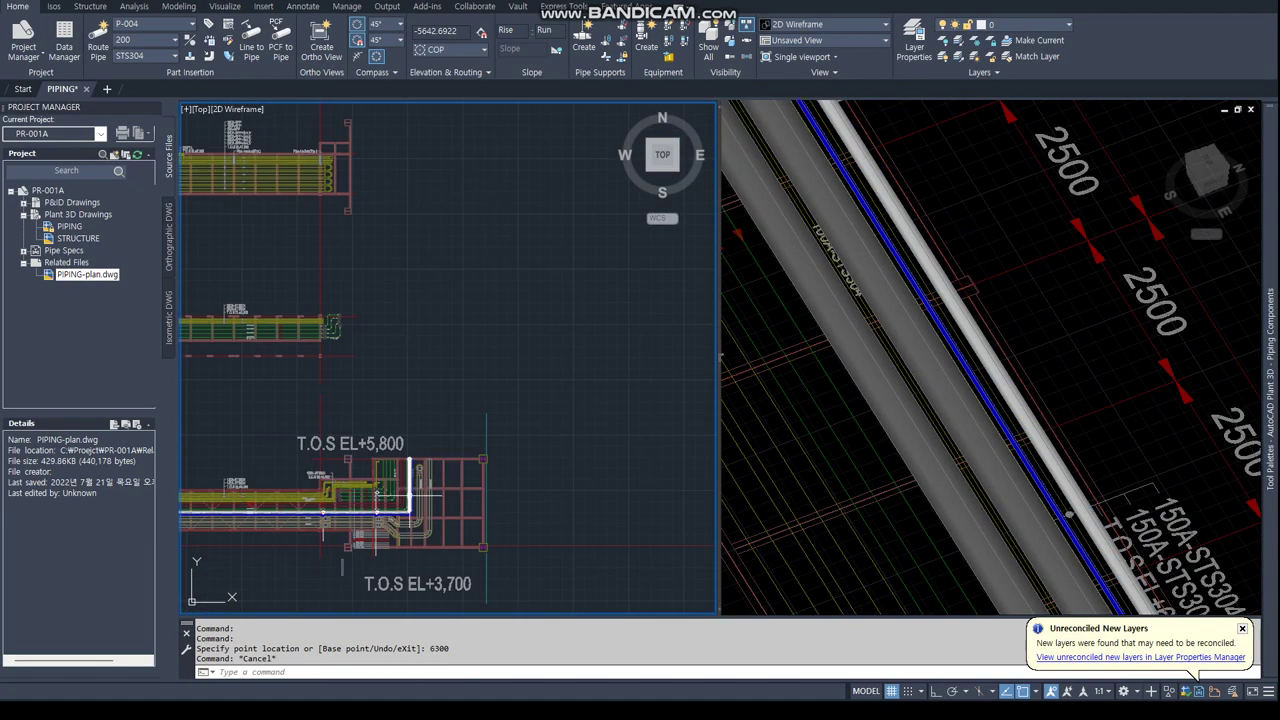
Bring the rack pipes into view in the 3D viewport and clear the structure selection.
{"action": "middle_click_drag", "start_coordinate": [411, 477], "coordinate": [450, 400]}
{"action": "scroll", "coordinate": [450, 400], "scroll_direction": "up", "scroll_amount": 5}
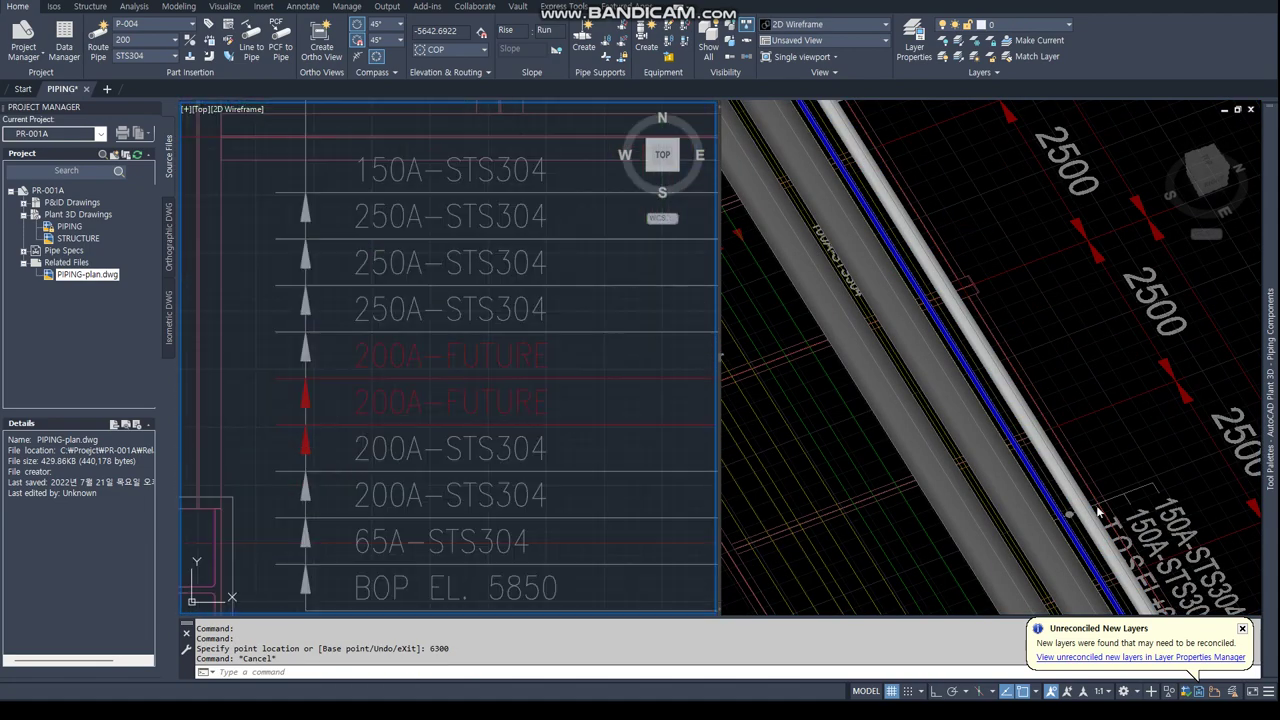
{"action": "left_click", "coordinate": [1057, 351]}
{"action": "scroll", "coordinate": [1057, 351], "scroll_direction": "down", "scroll_amount": 5}
{"action": "scroll", "coordinate": [1000, 350], "scroll_direction": "up", "scroll_amount": 2}
{"action": "scroll", "coordinate": [1000, 450], "scroll_direction": "up", "scroll_amount": 3}
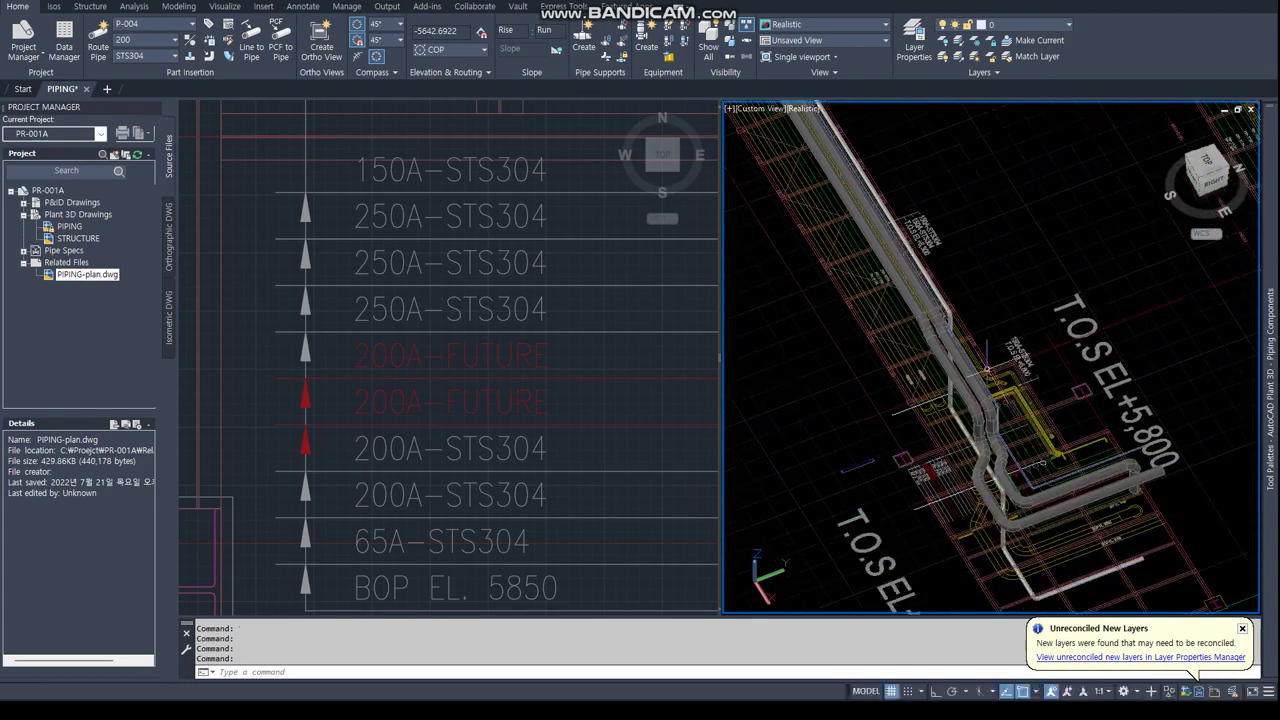
{"action": "scroll", "coordinate": [1000, 450], "scroll_direction": "up", "scroll_amount": 3}
{"action": "left_click", "coordinate": [1000, 450]}
{"action": "scroll", "coordinate": [1000, 450], "scroll_direction": "up", "scroll_amount": 3}
{"action": "scroll", "coordinate": [958, 377], "scroll_direction": "down", "scroll_amount": 3}
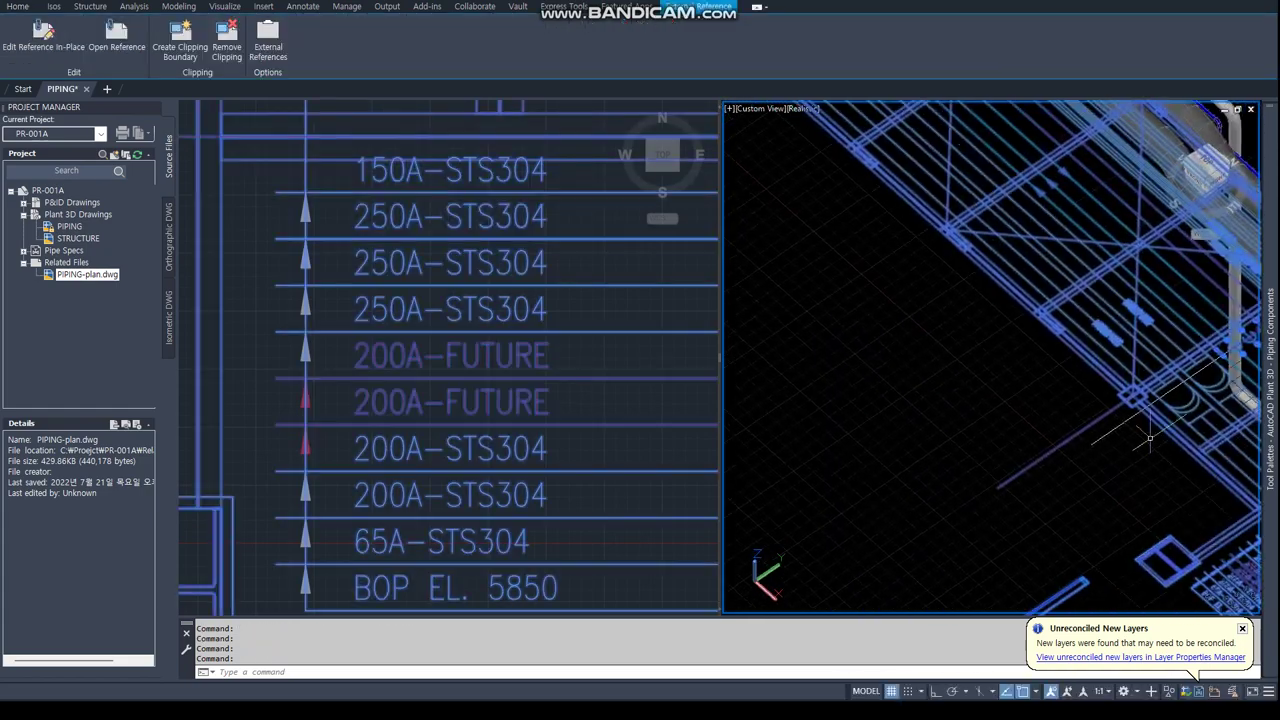
{"action": "scroll", "coordinate": [958, 377], "scroll_direction": "down", "scroll_amount": 3}
{"action": "scroll", "coordinate": [958, 377], "scroll_direction": "down", "scroll_amount": 3}
{"action": "key", "text": "Escape"}
{"action": "key", "text": "Escape"}
{"action": "key", "text": "Escape"}
Grip-move the long blue pipe on the rack to elevation 5850.
{"action": "left_click", "coordinate": [950, 412]}
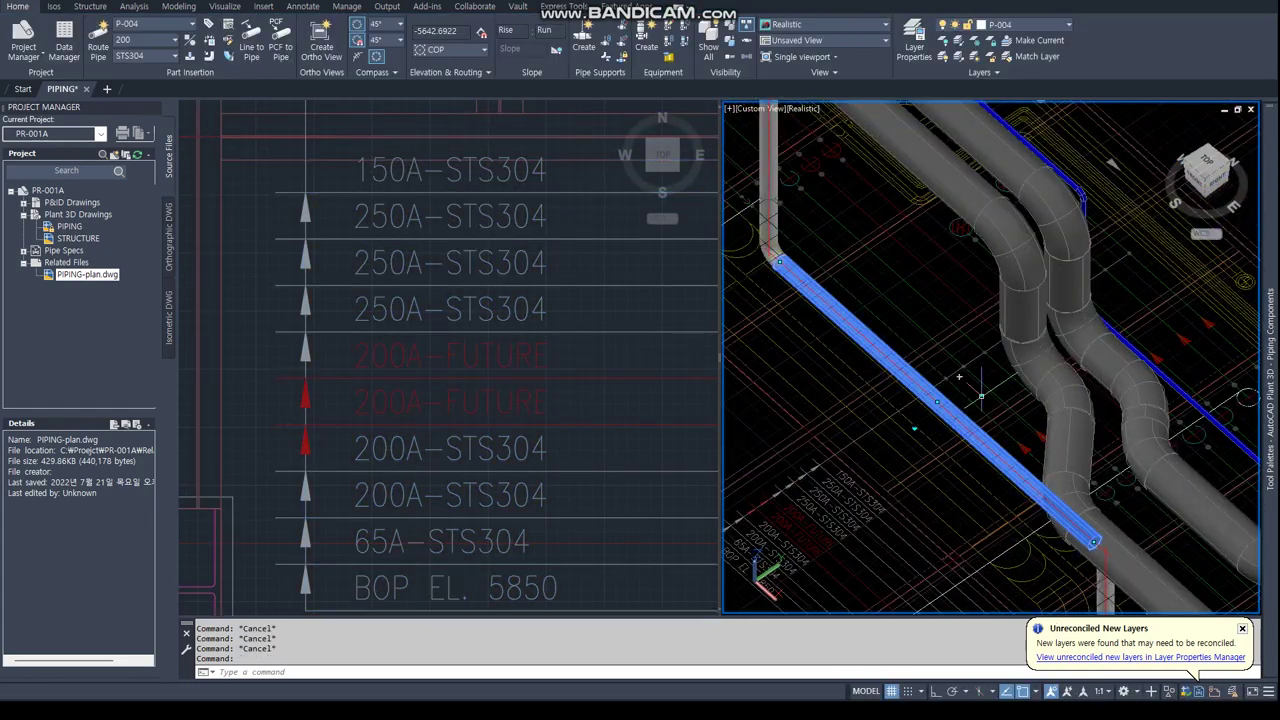
{"action": "left_click", "coordinate": [937, 402]}
{"action": "scroll", "coordinate": [937, 402], "scroll_direction": "up", "scroll_amount": 3}
{"action": "scroll", "coordinate": [930, 300], "scroll_direction": "up", "scroll_amount": 2}
{"action": "scroll", "coordinate": [927, 215], "scroll_direction": "up", "scroll_amount": 2}
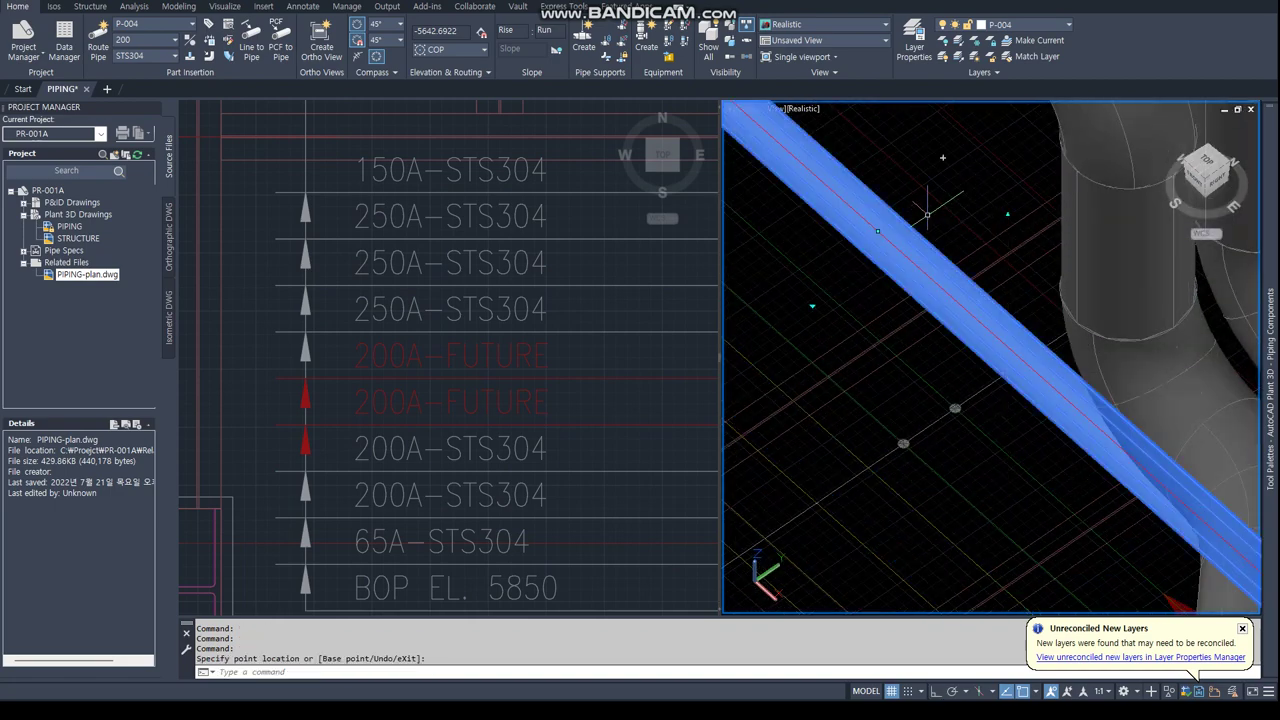
{"action": "scroll", "coordinate": [1007, 213], "scroll_direction": "down", "scroll_amount": 5}
{"action": "type", "text": "585"}
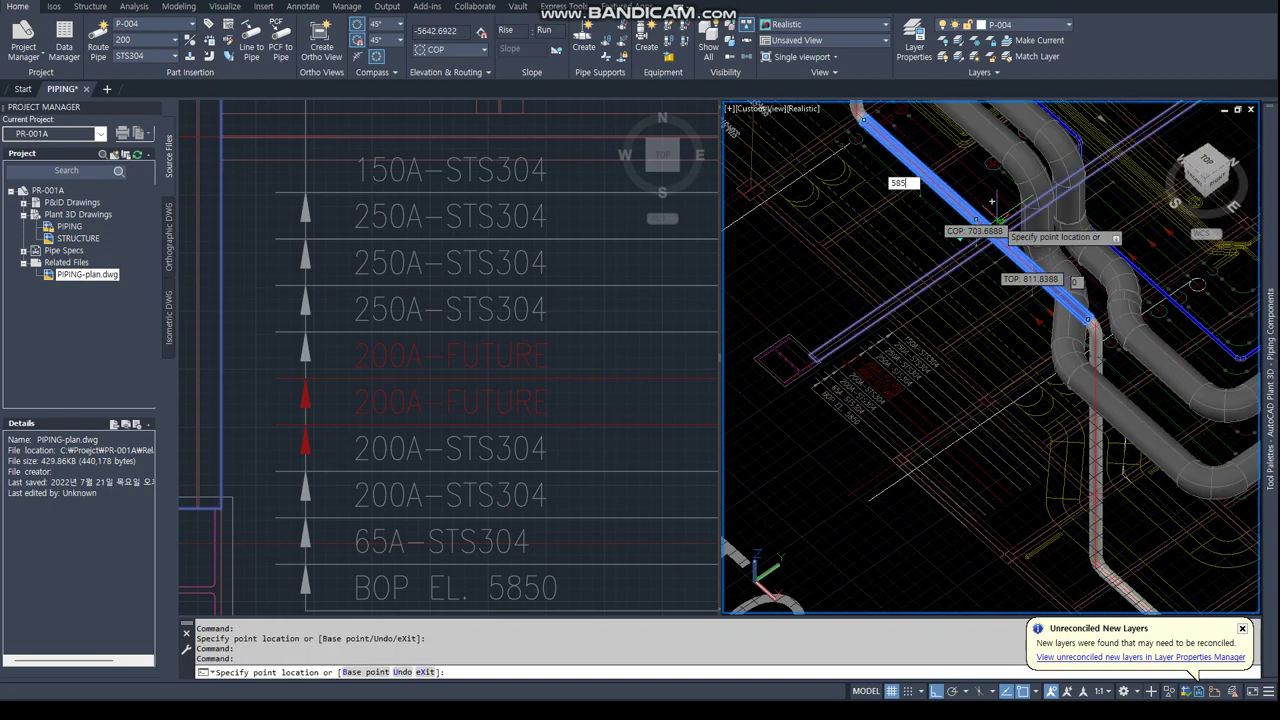
{"action": "type", "text": "0"}
{"action": "key", "text": "Return"}
{"action": "scroll", "coordinate": [992, 201], "scroll_direction": "up", "scroll_amount": 5}
{"action": "scroll", "coordinate": [1100, 300], "scroll_direction": "down", "scroll_amount": 3}
{"action": "scroll", "coordinate": [1150, 330], "scroll_direction": "up", "scroll_amount": 2}
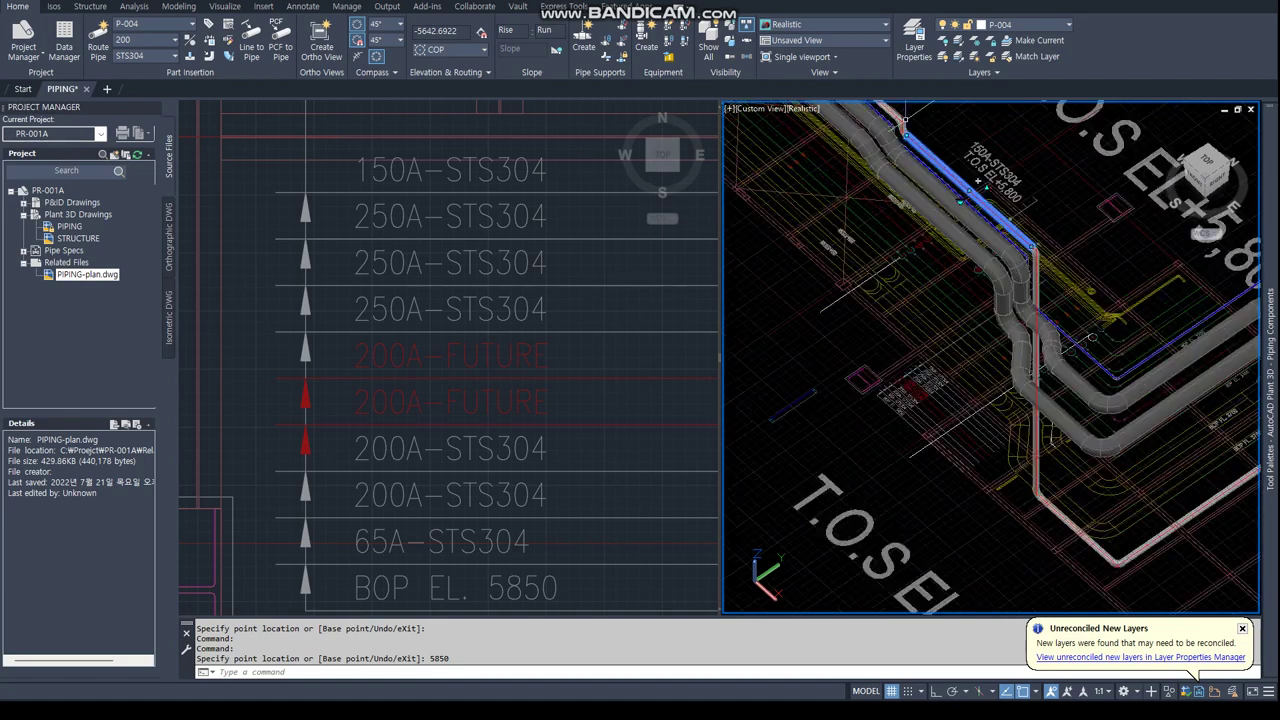
{"action": "scroll", "coordinate": [1205, 372], "scroll_direction": "up", "scroll_amount": 2}
{"action": "scroll", "coordinate": [1100, 300], "scroll_direction": "up", "scroll_amount": 3}
{"action": "key", "text": "Escape"}
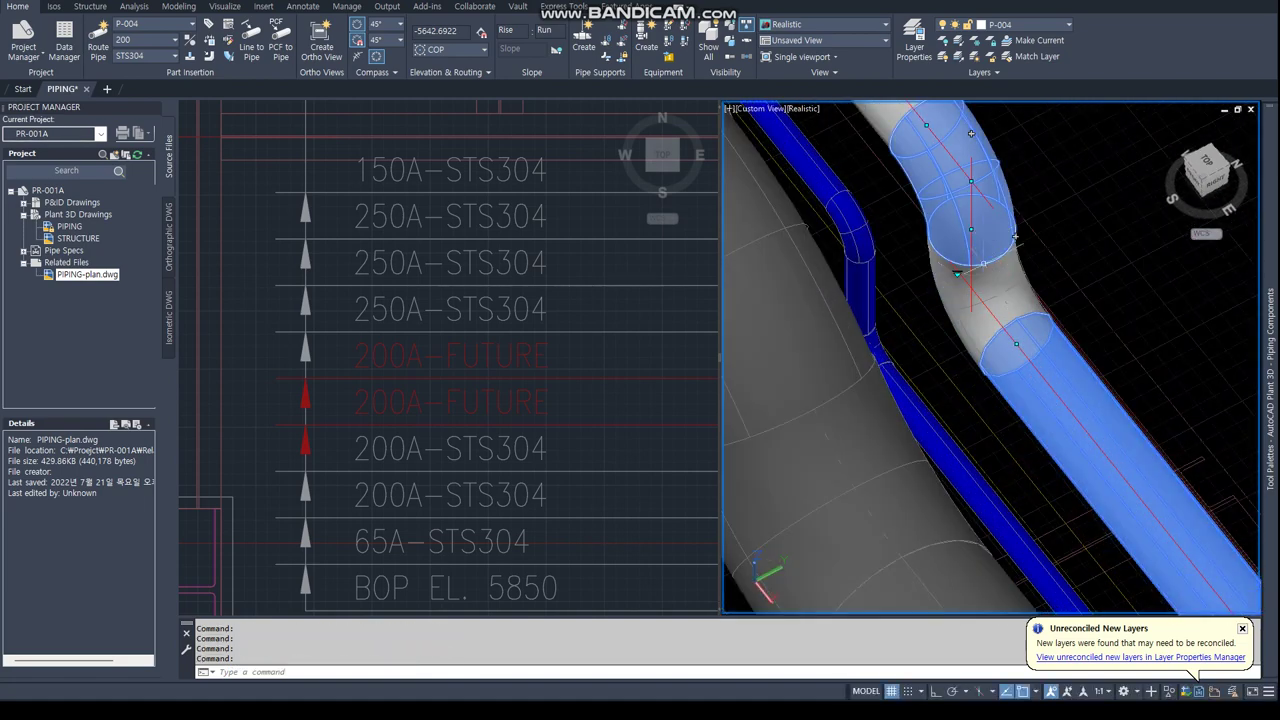
{"action": "key", "text": "Escape"}
{"action": "key", "text": "Escape"}
{"action": "scroll", "coordinate": [1133, 235], "scroll_direction": "down", "scroll_amount": 5}
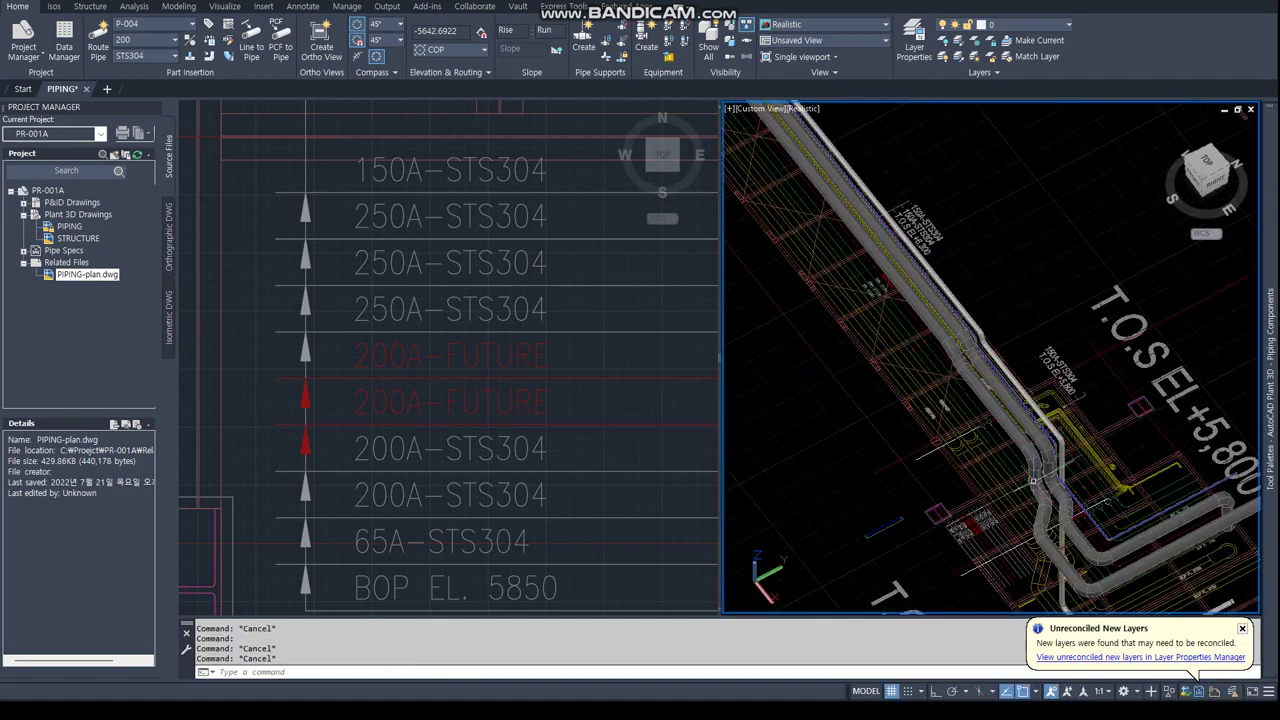
{"action": "scroll", "coordinate": [1135, 300], "scroll_direction": "up", "scroll_amount": 2}
{"action": "scroll", "coordinate": [1138, 390], "scroll_direction": "up", "scroll_amount": 2}
Select the short end pipe in 3D and grip-move it to elevation 3700.
{"action": "left_click", "coordinate": [325, 320]}
{"action": "scroll", "coordinate": [325, 320], "scroll_direction": "down", "scroll_amount": 3}
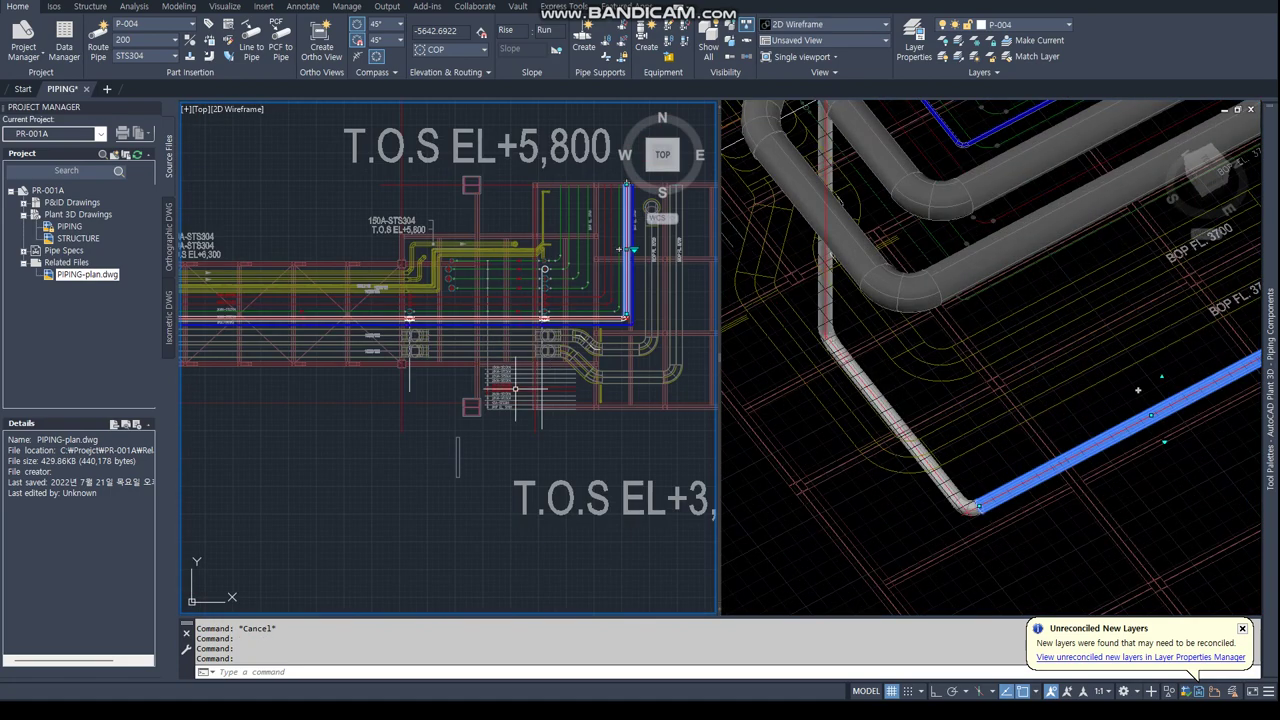
{"action": "scroll", "coordinate": [325, 320], "scroll_direction": "up", "scroll_amount": 1}
{"action": "scroll", "coordinate": [325, 320], "scroll_direction": "up", "scroll_amount": 1}
{"action": "scroll", "coordinate": [400, 293], "scroll_direction": "up", "scroll_amount": 3}
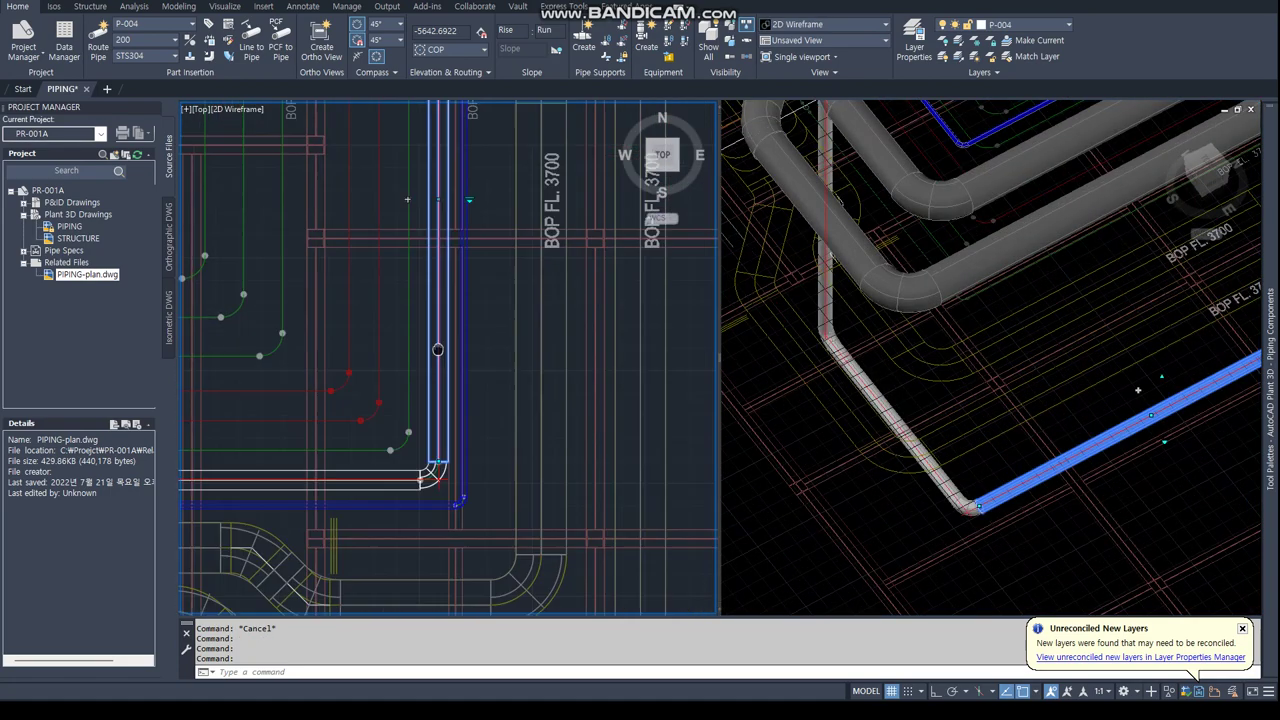
{"action": "scroll", "coordinate": [400, 293], "scroll_direction": "up", "scroll_amount": 2}
{"action": "left_click", "coordinate": [1088, 405]}
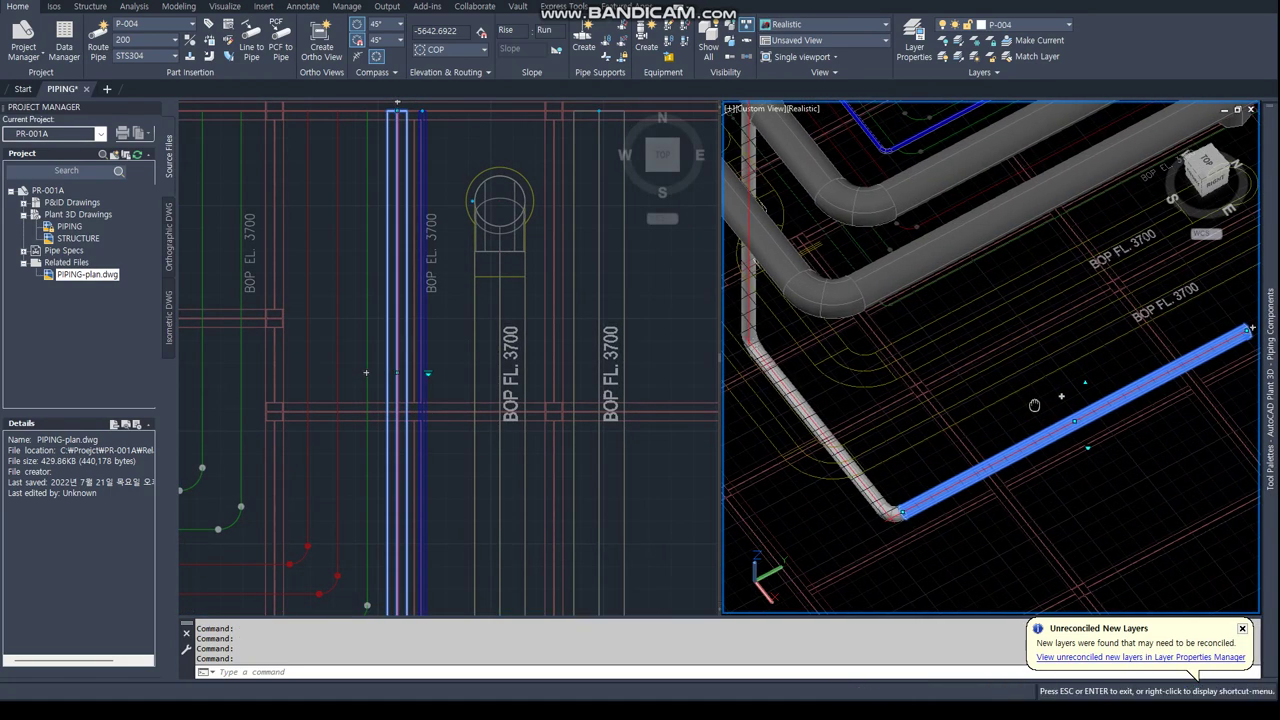
{"action": "left_click", "coordinate": [1085, 395]}
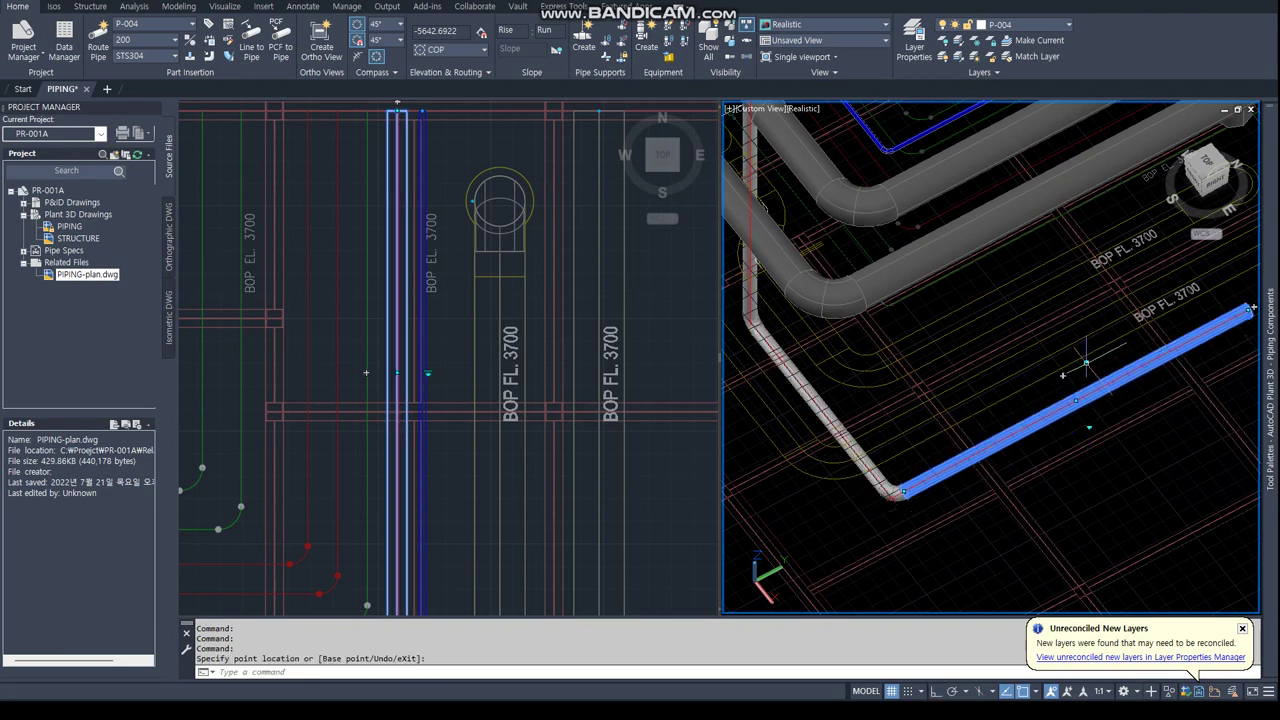
{"action": "type", "text": "3700"}
{"action": "key", "text": "Return"}
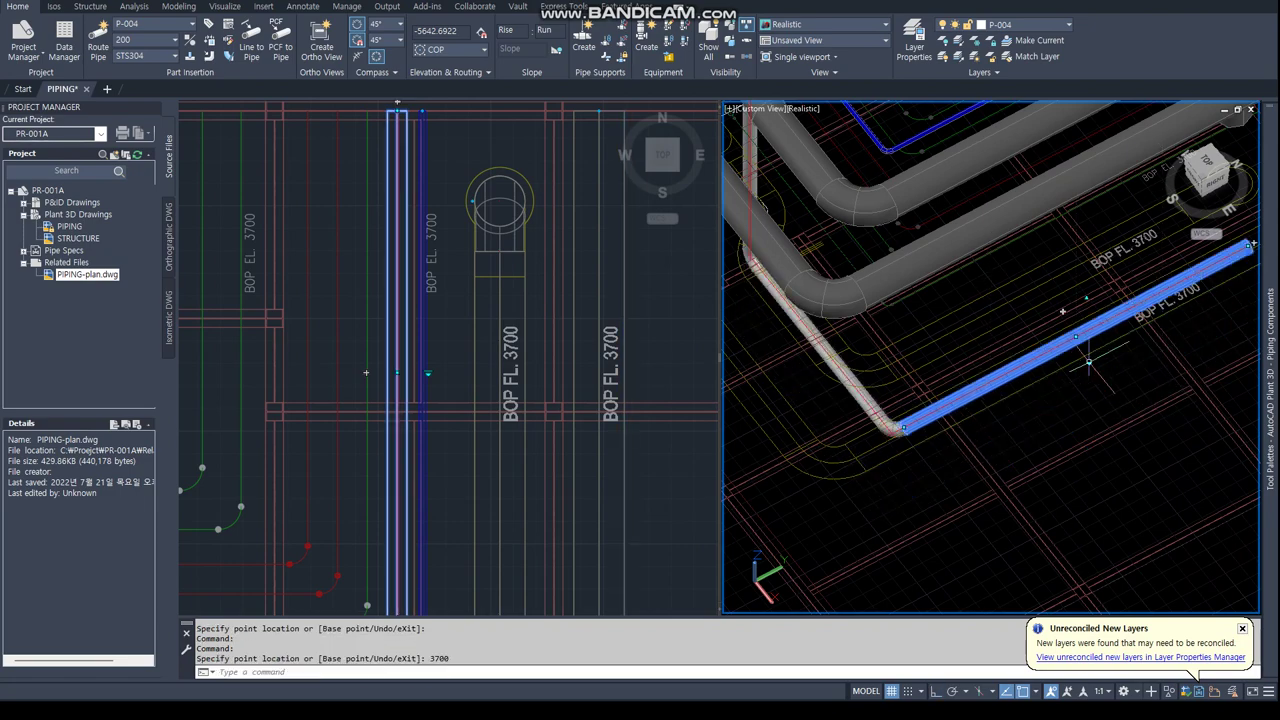
Switch to SE Isometric and reapply the 3700 elevation from the pipe's midpoint grip.
{"action": "scroll", "coordinate": [1024, 368], "scroll_direction": "down", "scroll_amount": 5}
{"action": "scroll", "coordinate": [1030, 362], "scroll_direction": "up", "scroll_amount": 2}
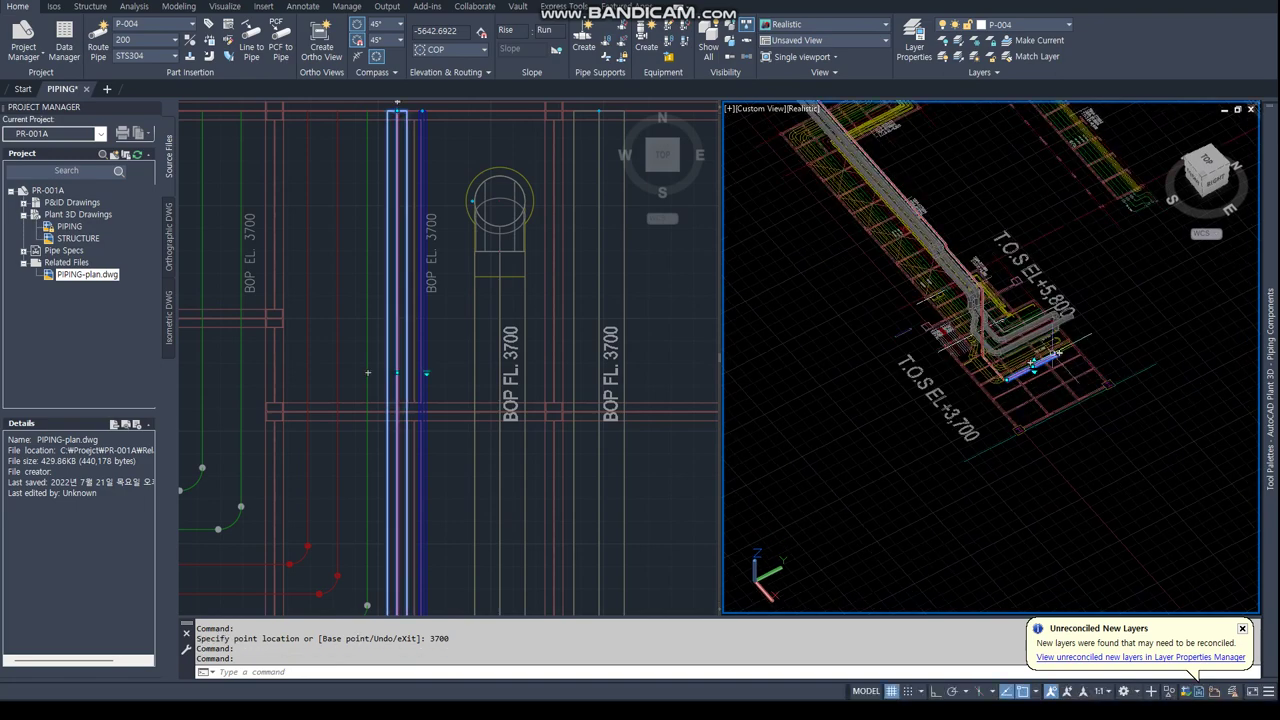
{"action": "left_click", "coordinate": [1207, 180]}
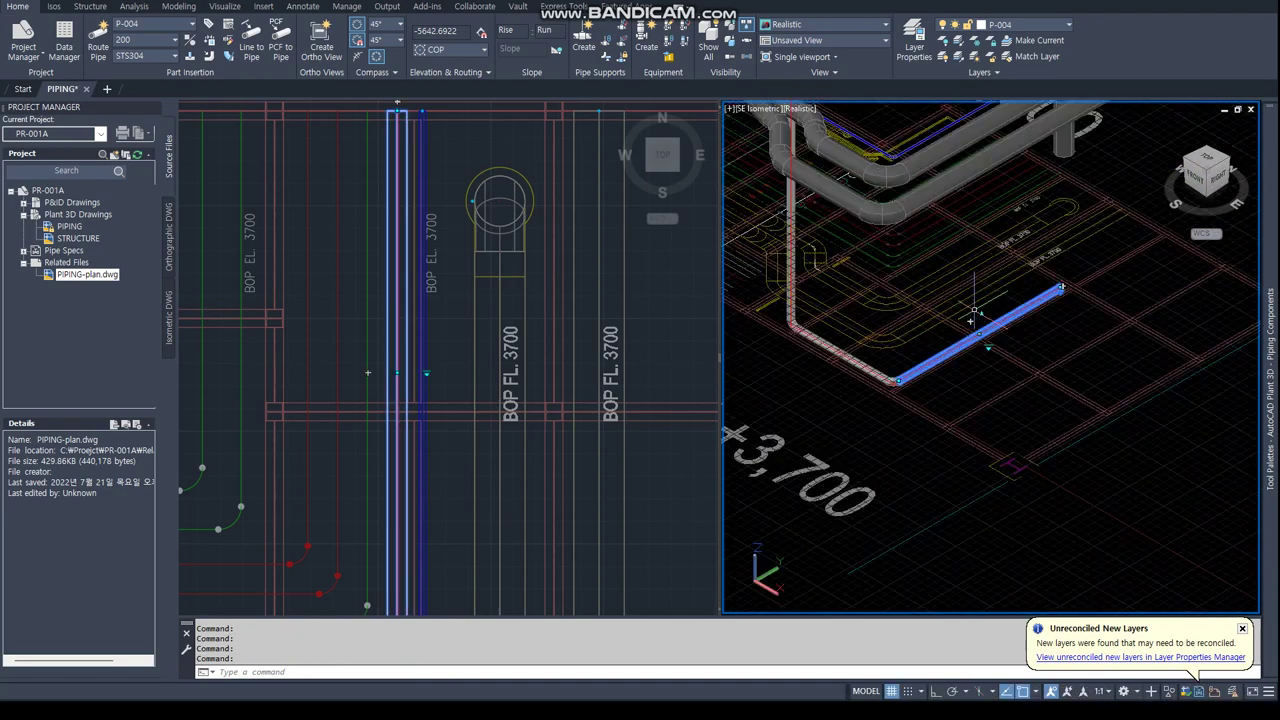
{"action": "left_click", "coordinate": [979, 333]}
{"action": "scroll", "coordinate": [975, 320], "scroll_direction": "up", "scroll_amount": 3}
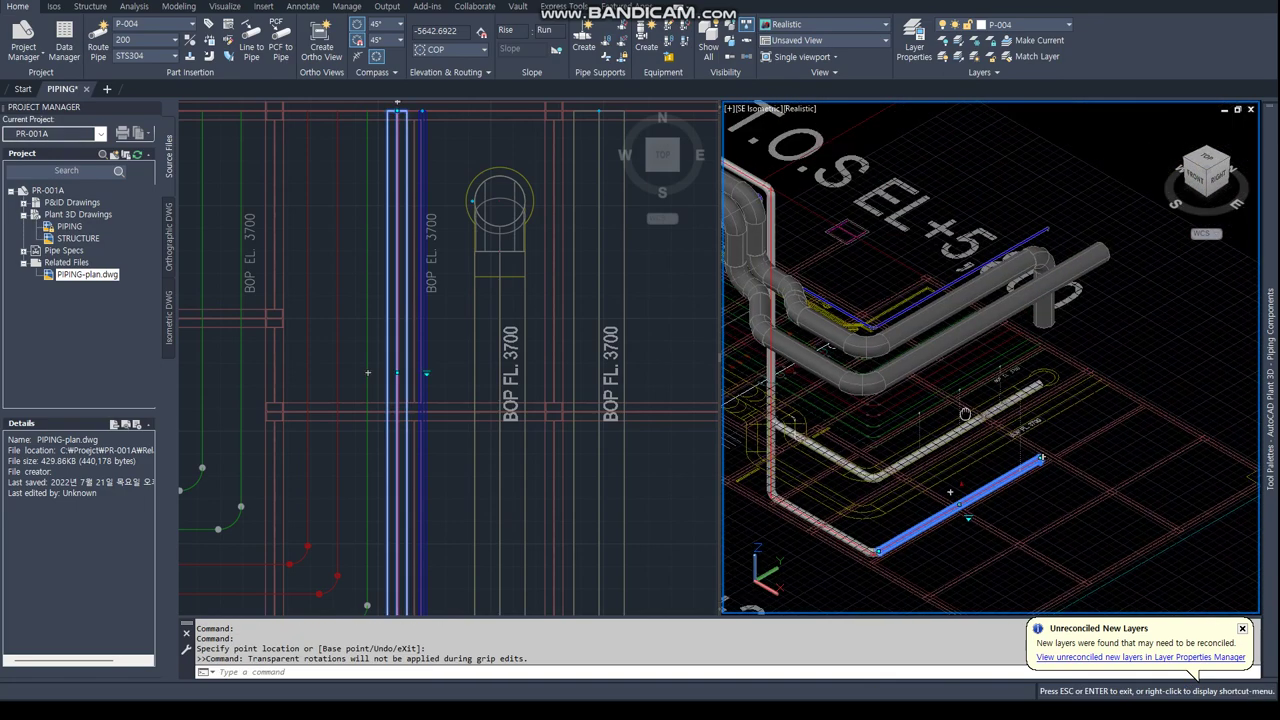
{"action": "scroll", "coordinate": [970, 330], "scroll_direction": "up", "scroll_amount": 2}
{"action": "scroll", "coordinate": [966, 343], "scroll_direction": "up", "scroll_amount": 2}
{"action": "scroll", "coordinate": [966, 343], "scroll_direction": "down", "scroll_amount": 3}
{"action": "scroll", "coordinate": [935, 352], "scroll_direction": "down", "scroll_amount": 3}
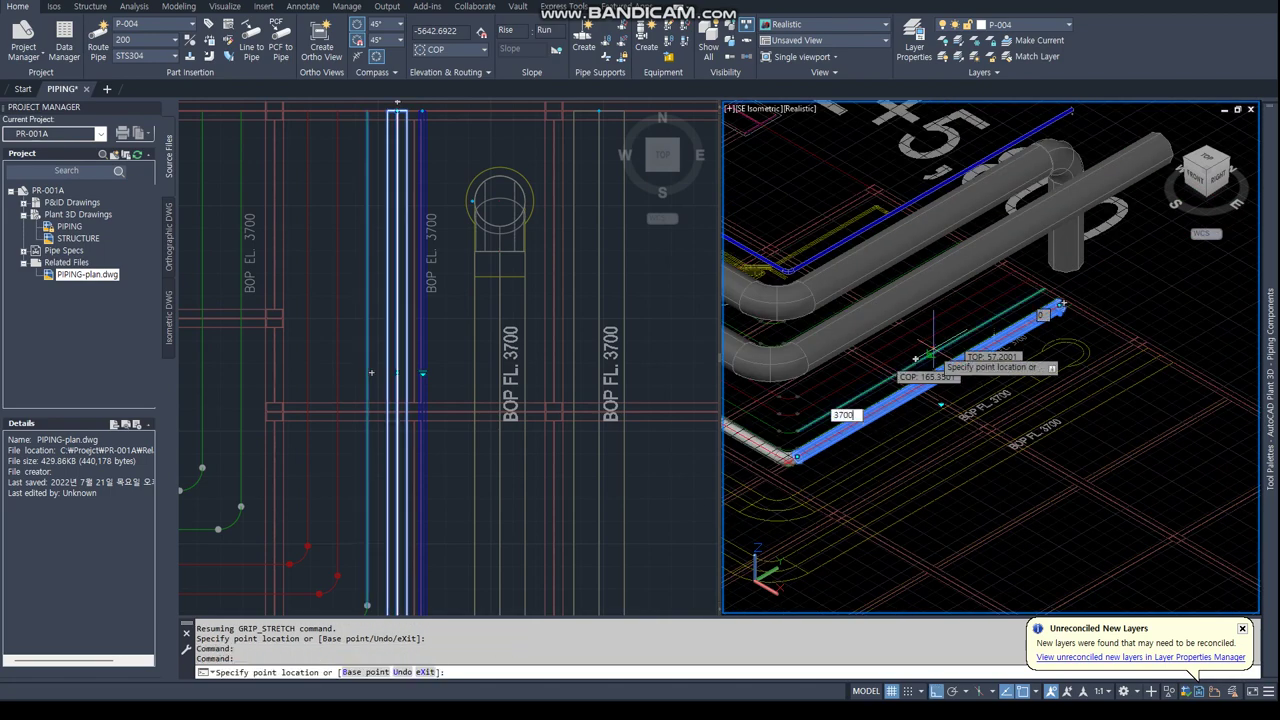
{"action": "key", "text": "Return"}
Reposition the pipe by its grip again, then orbit to a near-front view.
{"action": "scroll", "coordinate": [913, 395], "scroll_direction": "down", "scroll_amount": 4}
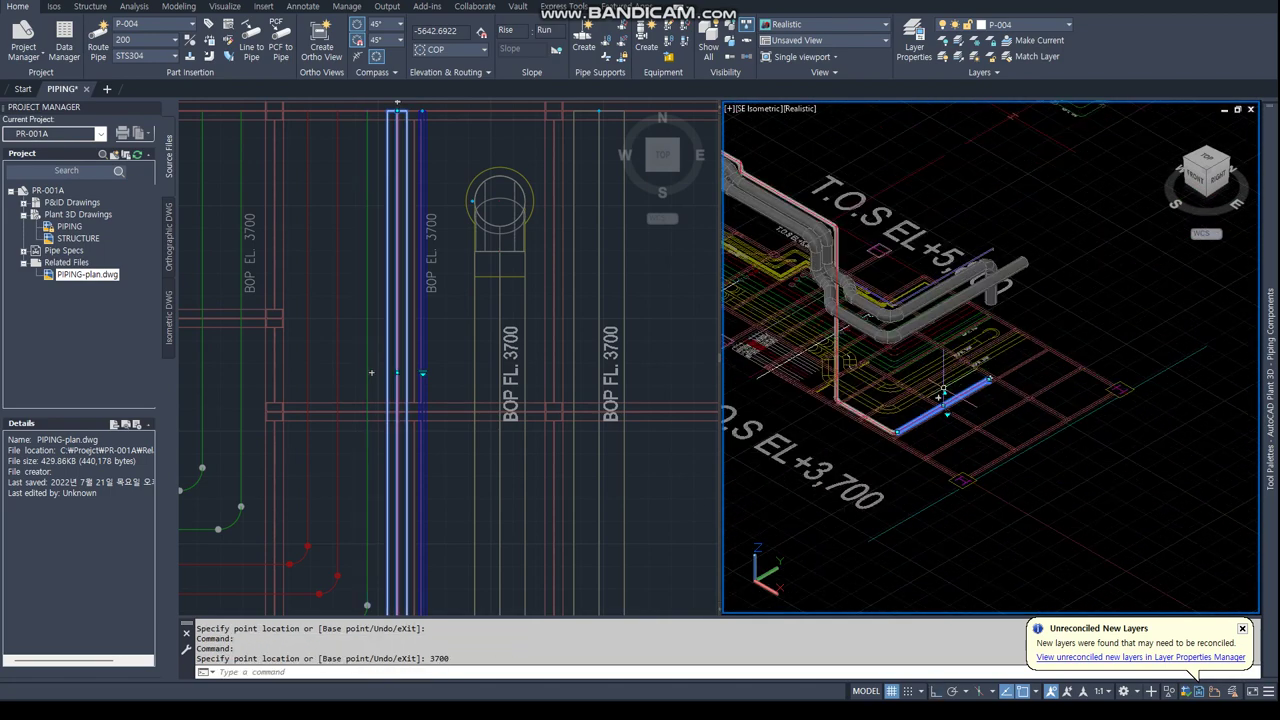
{"action": "left_click", "coordinate": [943, 392]}
{"action": "scroll", "coordinate": [938, 398], "scroll_direction": "up", "scroll_amount": 2}
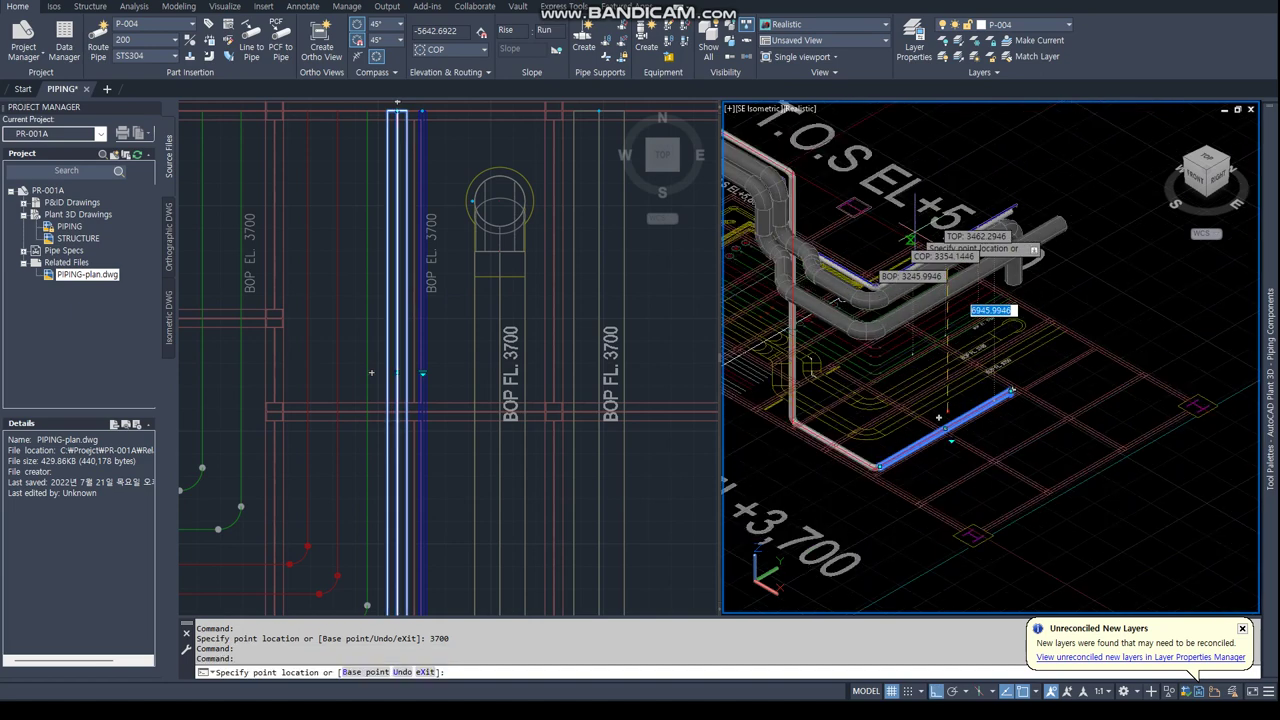
{"action": "left_click", "coordinate": [927, 192]}
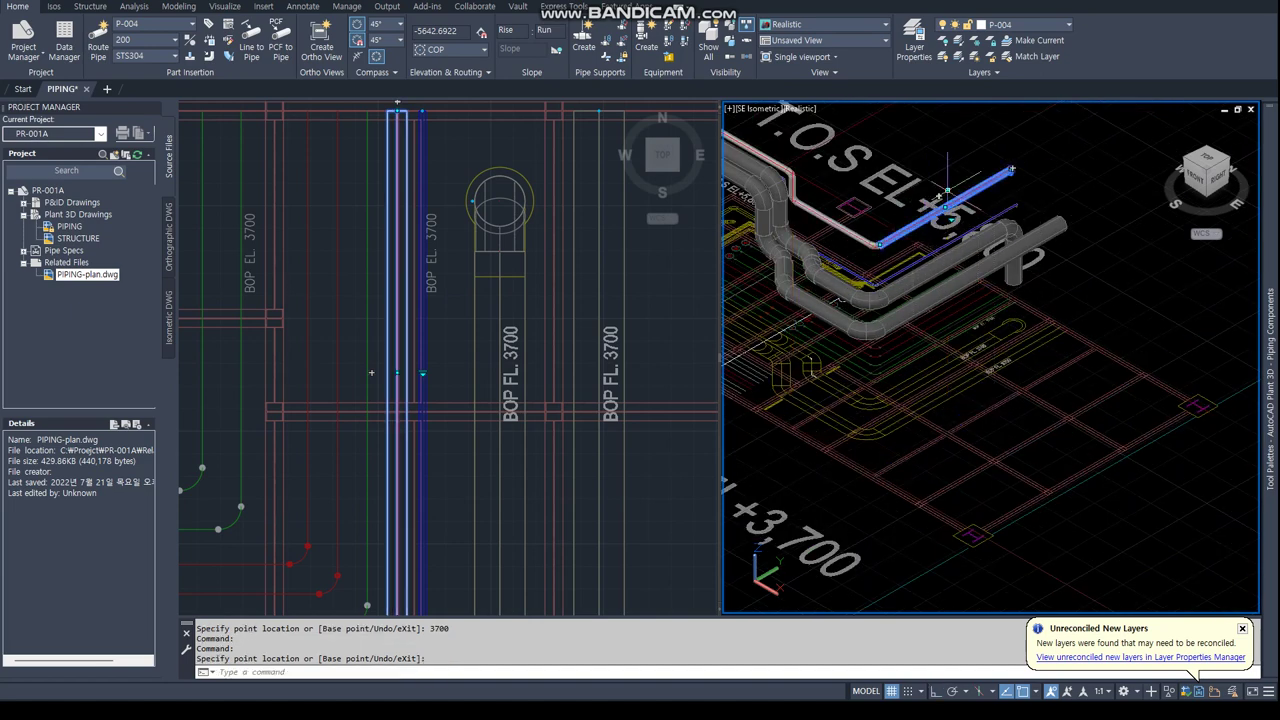
{"action": "left_click", "coordinate": [946, 190]}
{"action": "type", "text": "3700"}
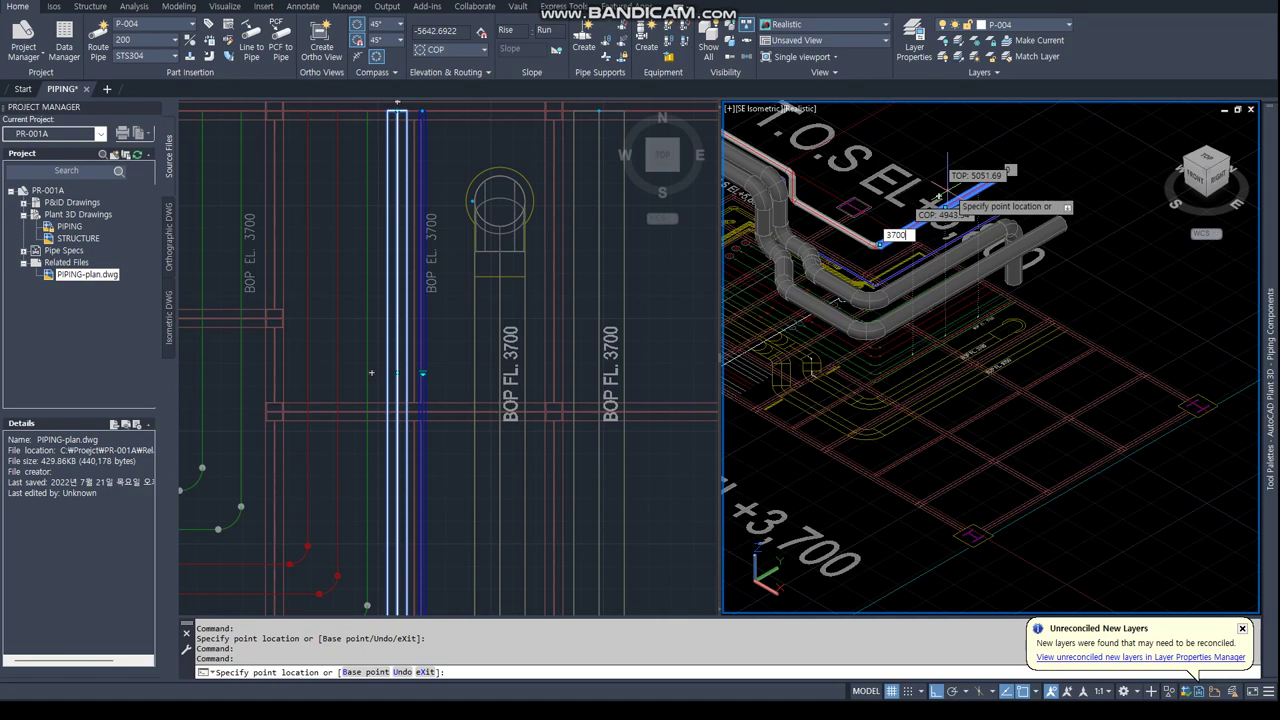
{"action": "key", "text": "Return"}
{"action": "key", "text": "Escape"}
{"action": "mouse_move", "coordinate": [946, 190]}
{"action": "middle_mouse_down", "text": "shift"}
{"action": "mouse_move", "coordinate": [1003, 204]}
{"action": "mouse_move", "coordinate": [1000, 260]}
{"action": "middle_mouse_up", "text": "shift"}
{"action": "left_click", "coordinate": [475, 311]}
{"action": "scroll", "coordinate": [475, 311], "scroll_direction": "down", "scroll_amount": 2}
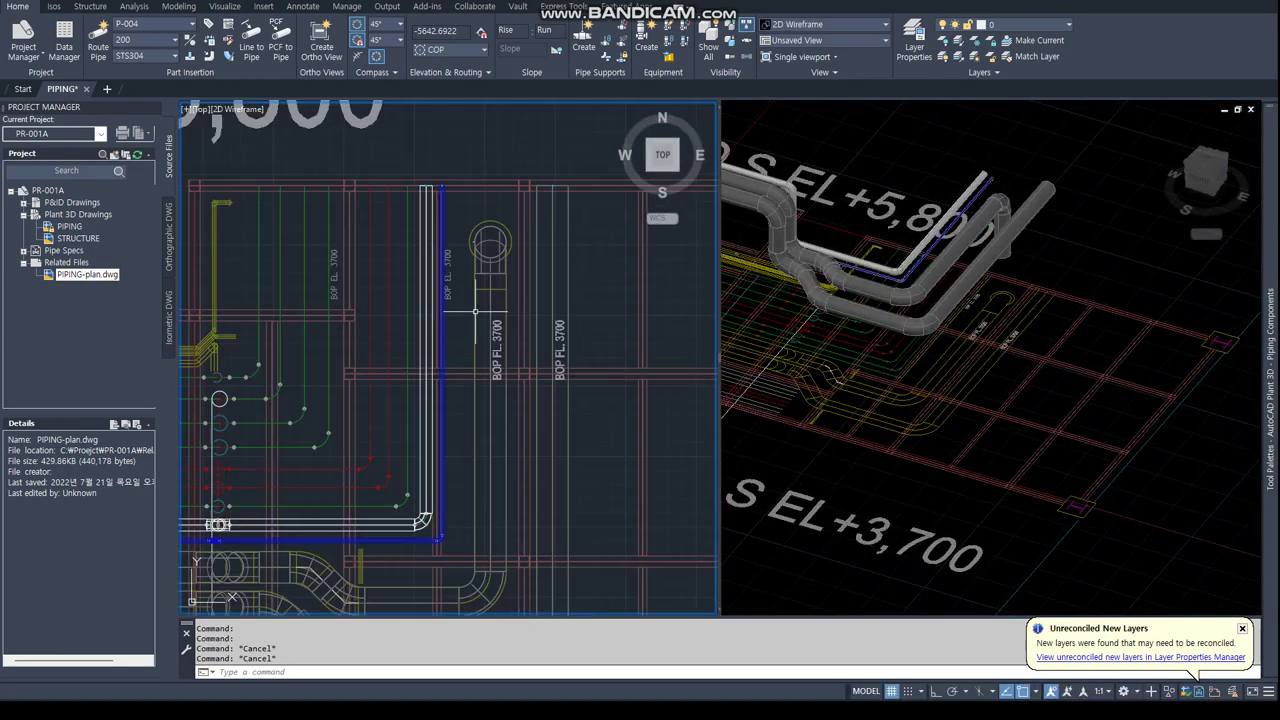
{"action": "scroll", "coordinate": [475, 311], "scroll_direction": "down", "scroll_amount": 3}
Start a new 200 P-005 STS304 pipe line at the pipe-end centre, accepting the default line number.
{"action": "middle_click_drag", "start_coordinate": [475, 311], "coordinate": [460, 360]}
{"action": "scroll", "coordinate": [480, 326], "scroll_direction": "up", "scroll_amount": 2}
{"action": "scroll", "coordinate": [370, 323], "scroll_direction": "up", "scroll_amount": 2}
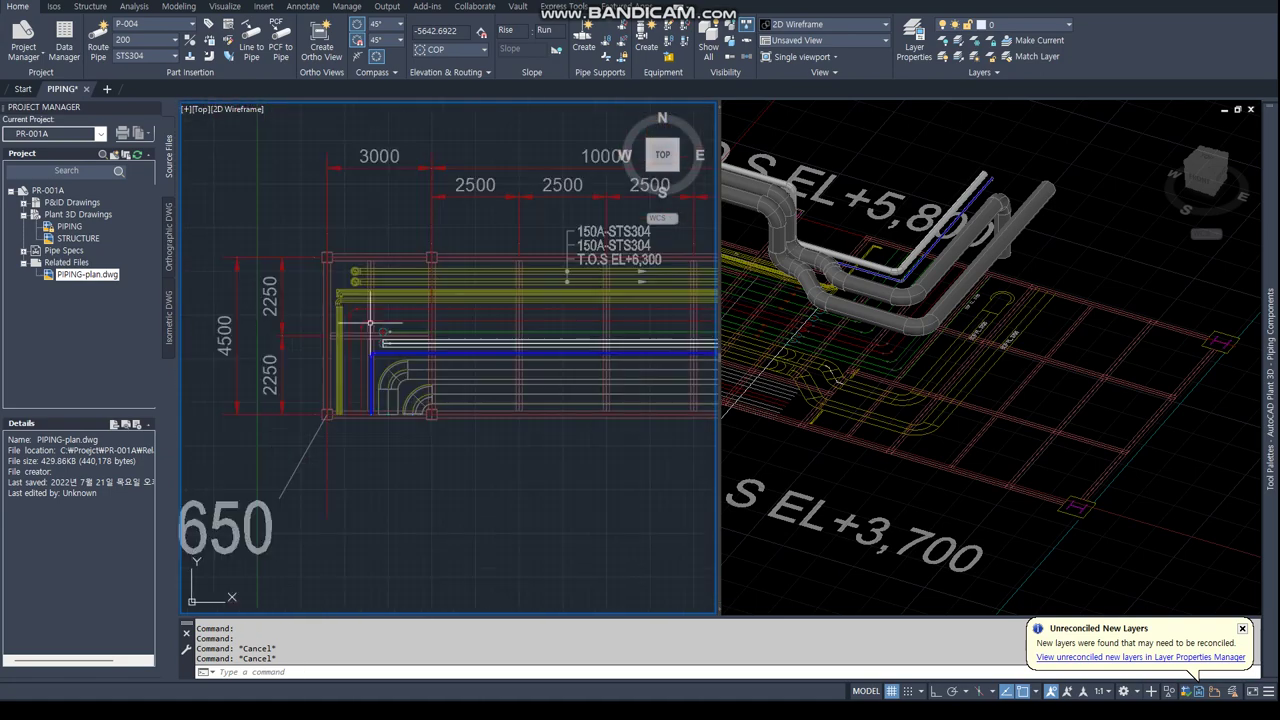
{"action": "scroll", "coordinate": [370, 323], "scroll_direction": "up", "scroll_amount": 3}
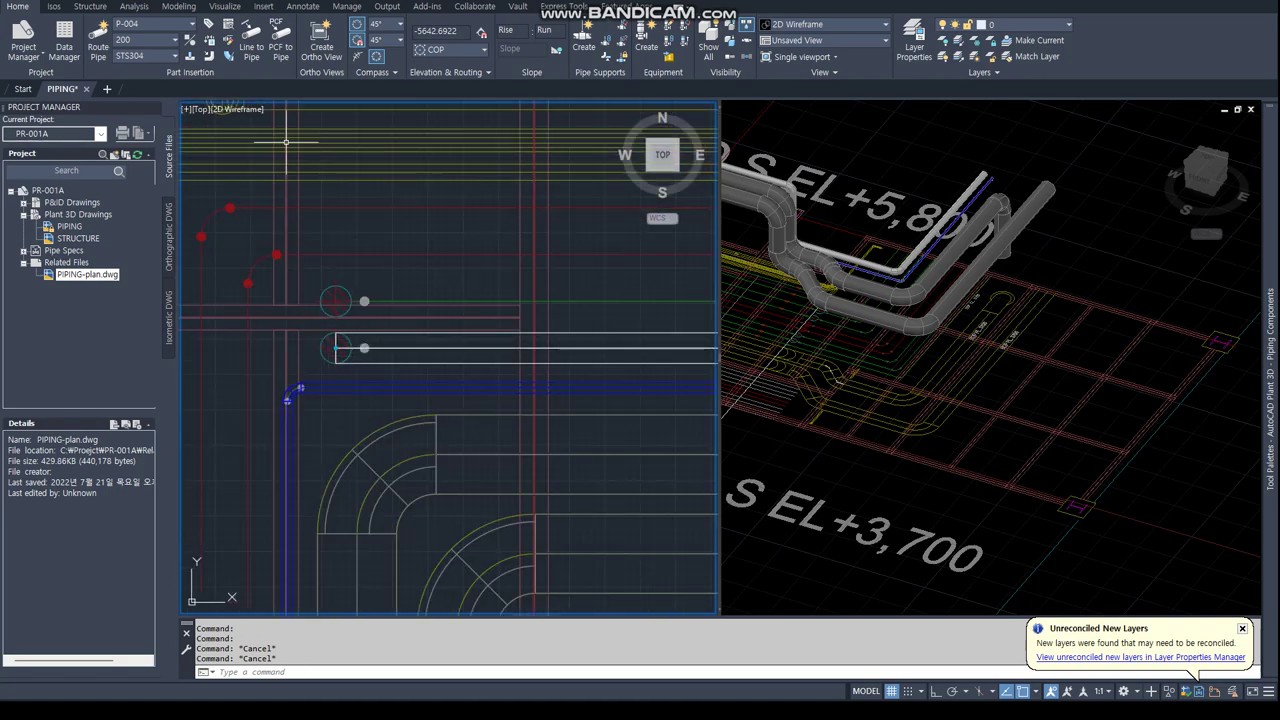
{"action": "left_click", "coordinate": [155, 44]}
{"action": "type", "text": "P-005"}
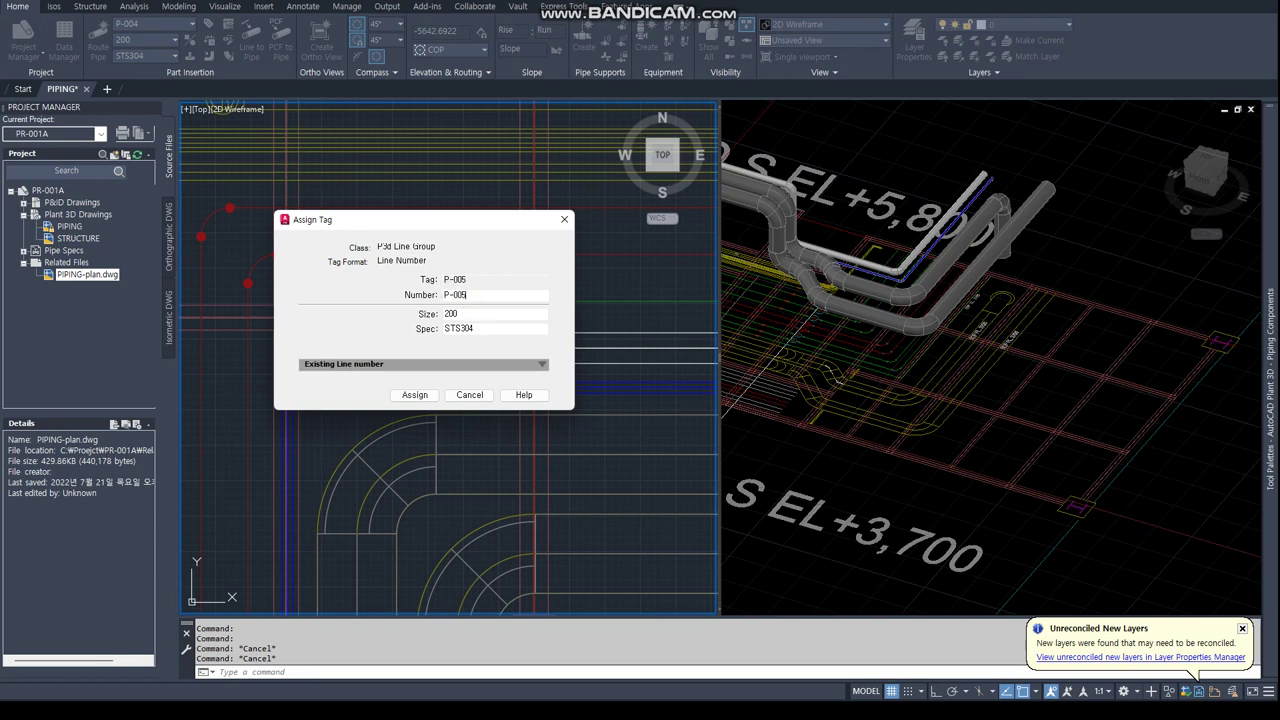
{"action": "key", "text": "Return"}
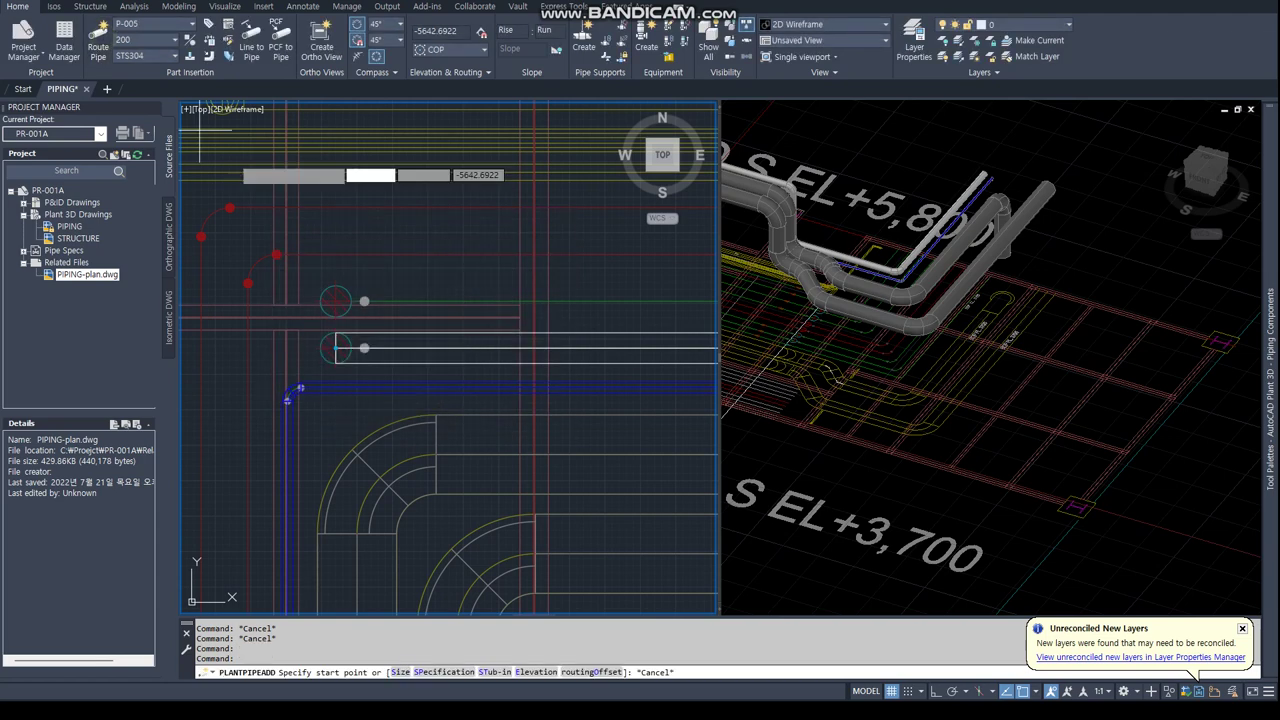
{"action": "type", "text": "CEN"}
{"action": "key", "text": "Return"}
{"action": "left_click", "coordinate": [336, 299]}
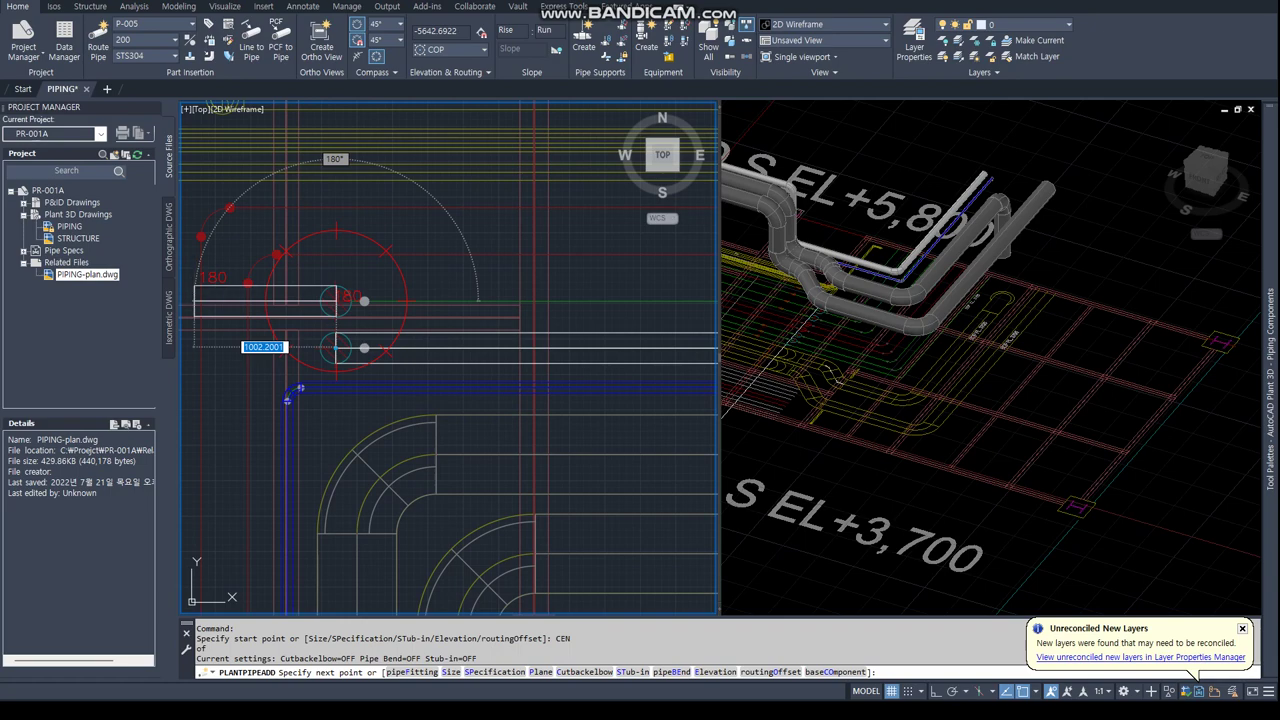
Route the first legs with perpendicular snaps to neighbouring pipes, then a centre snap for the bend.
{"action": "scroll", "coordinate": [443, 296], "scroll_direction": "down", "scroll_amount": 5}
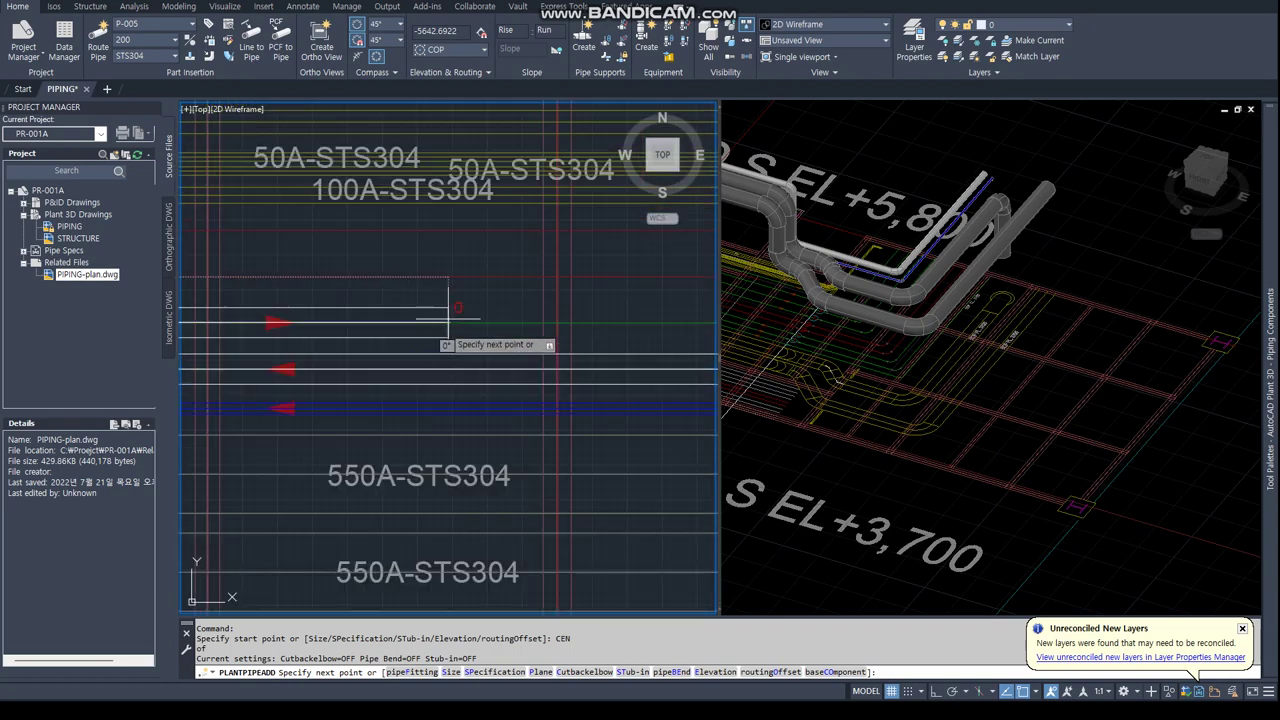
{"action": "scroll", "coordinate": [507, 324], "scroll_direction": "up", "scroll_amount": 5}
{"action": "scroll", "coordinate": [507, 324], "scroll_direction": "up", "scroll_amount": 3}
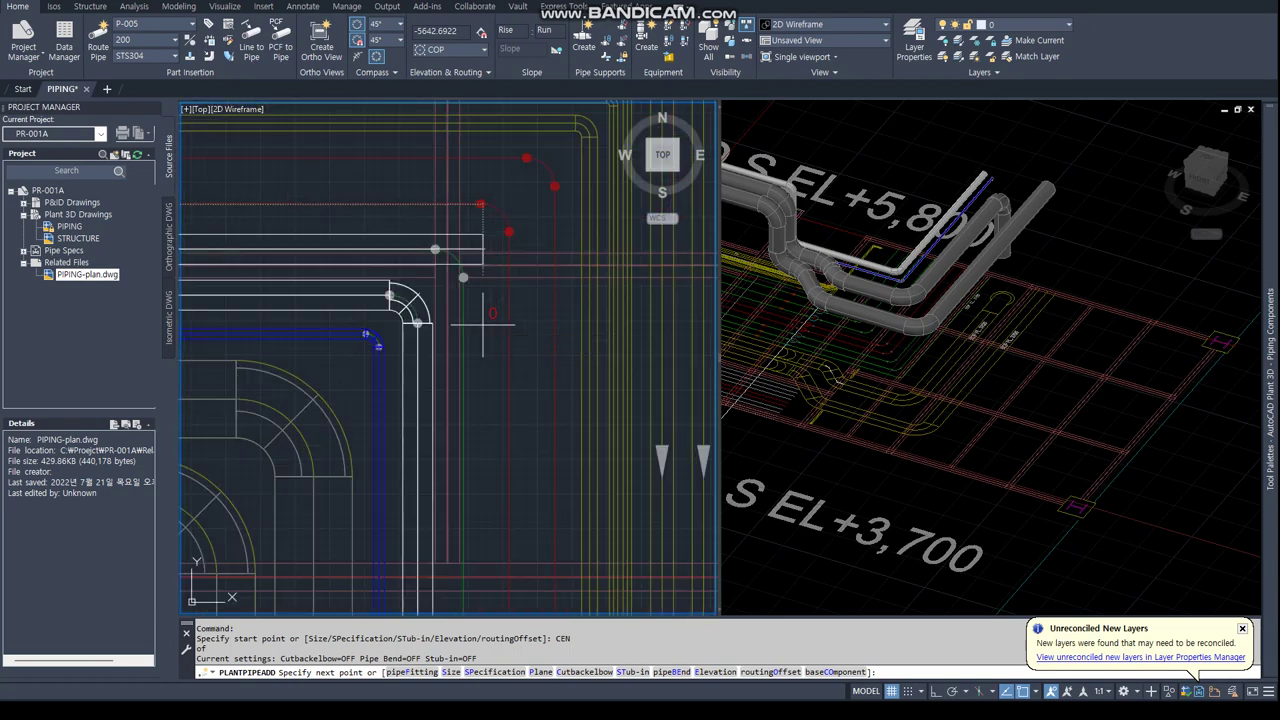
{"action": "scroll", "coordinate": [490, 320], "scroll_direction": "up", "scroll_amount": 3}
{"action": "type", "text": "PER"}
{"action": "key", "text": "Return"}
{"action": "scroll", "coordinate": [400, 310], "scroll_direction": "down", "scroll_amount": 5}
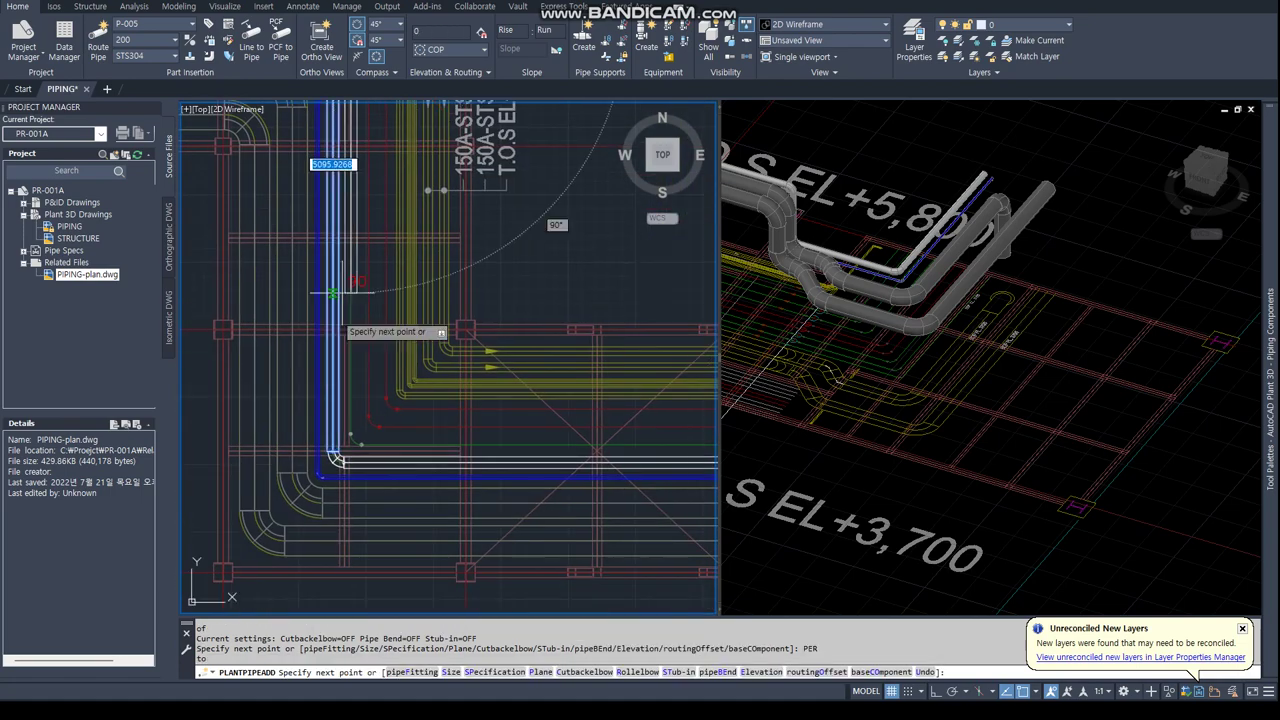
{"action": "scroll", "coordinate": [360, 440], "scroll_direction": "up", "scroll_amount": 3}
{"action": "type", "text": "PER"}
{"action": "key", "text": "Return"}
{"action": "scroll", "coordinate": [415, 470], "scroll_direction": "up", "scroll_amount": 2}
{"action": "left_click", "coordinate": [432, 475]}
{"action": "scroll", "coordinate": [432, 475], "scroll_direction": "down", "scroll_amount": 3}
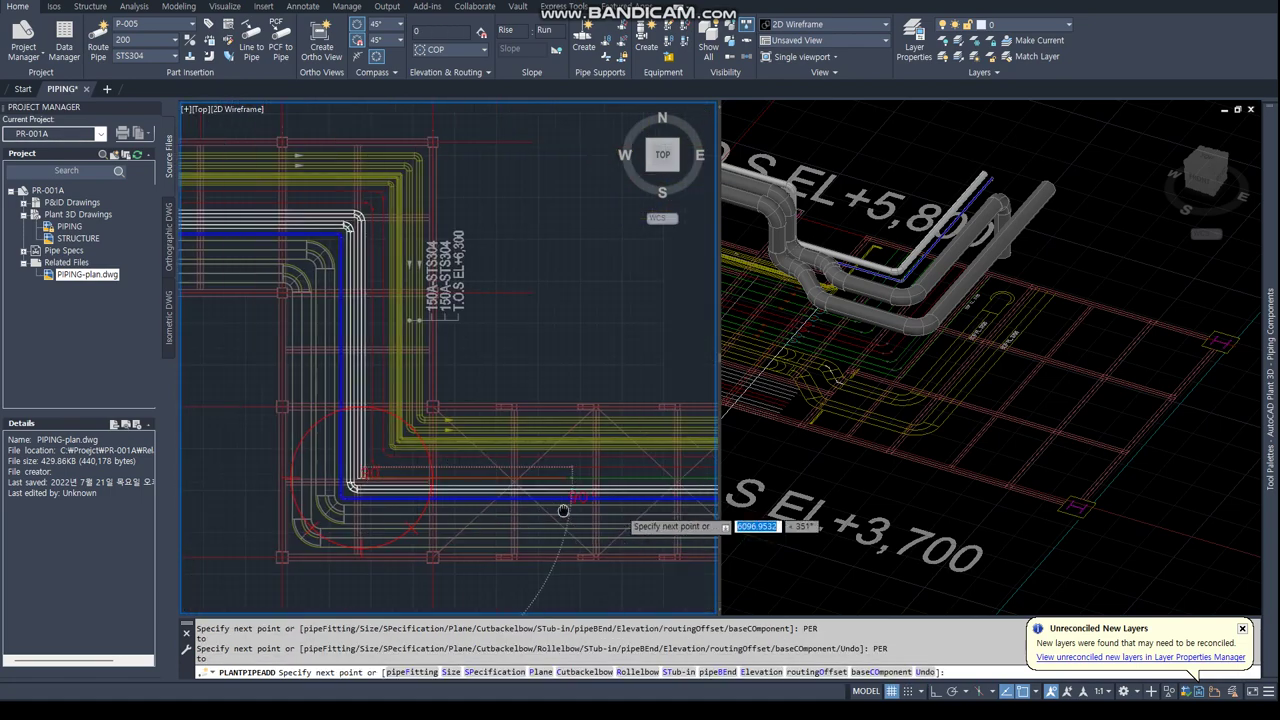
{"action": "scroll", "coordinate": [477, 413], "scroll_direction": "up", "scroll_amount": 3}
{"action": "type", "text": "CEN"}
{"action": "key", "text": "Return"}
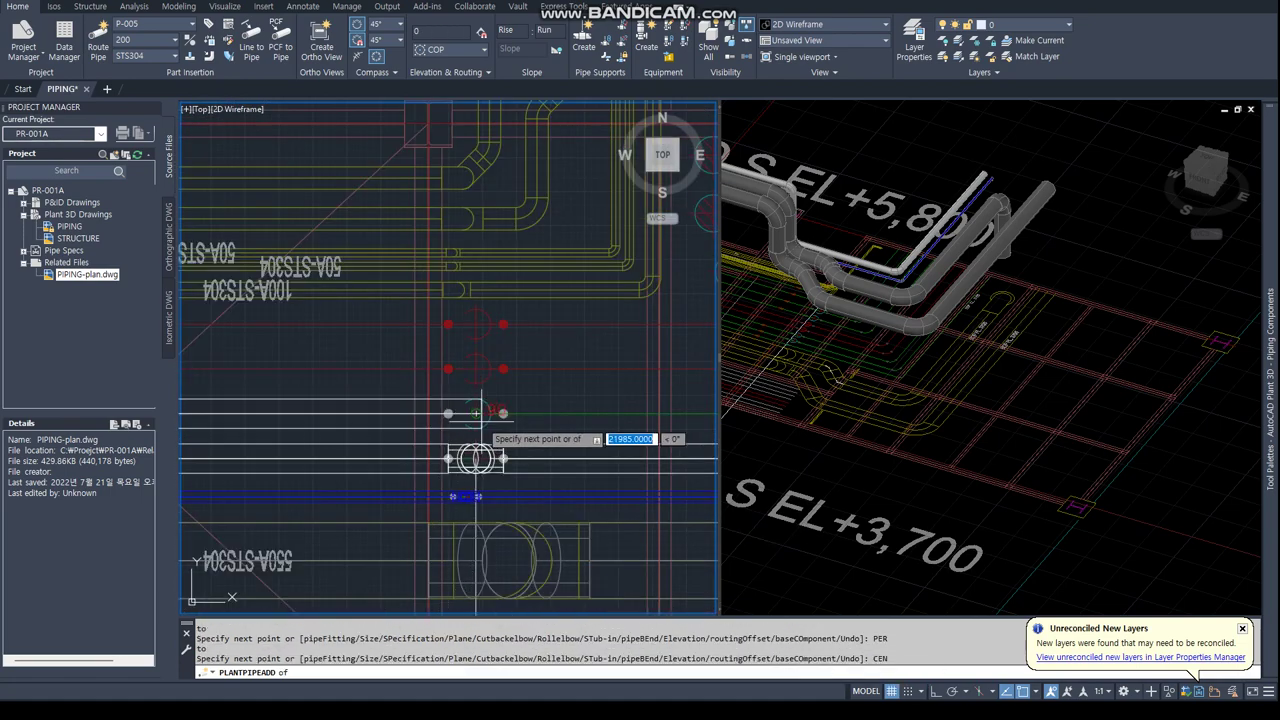
{"action": "left_click", "coordinate": [477, 418]}
Extend the run down through new bends, placing an elbow at the fitting's centre.
{"action": "middle_click_drag", "start_coordinate": [1005, 398], "coordinate": [1075, 415], "text": "shift"}
{"action": "scroll", "coordinate": [870, 400], "scroll_direction": "up", "scroll_amount": 2}
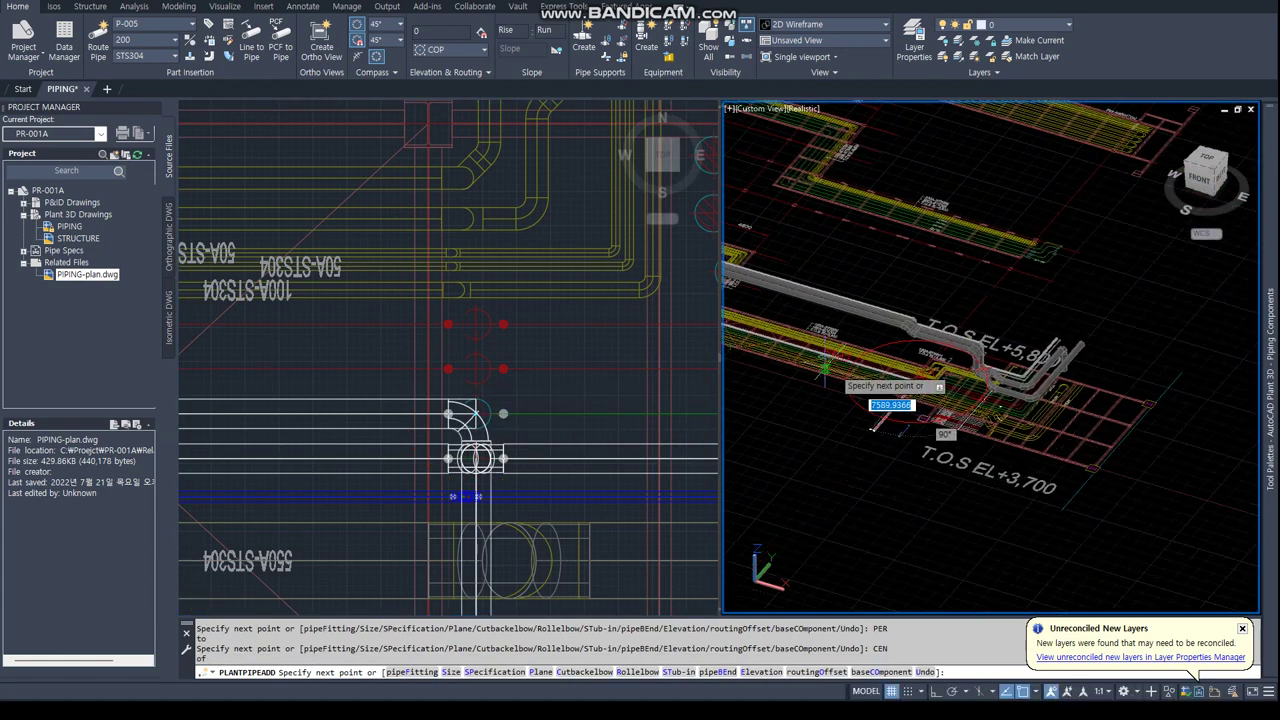
{"action": "scroll", "coordinate": [960, 430], "scroll_direction": "up", "scroll_amount": 3}
{"action": "left_click", "coordinate": [948, 478]}
{"action": "left_click", "coordinate": [970, 488]}
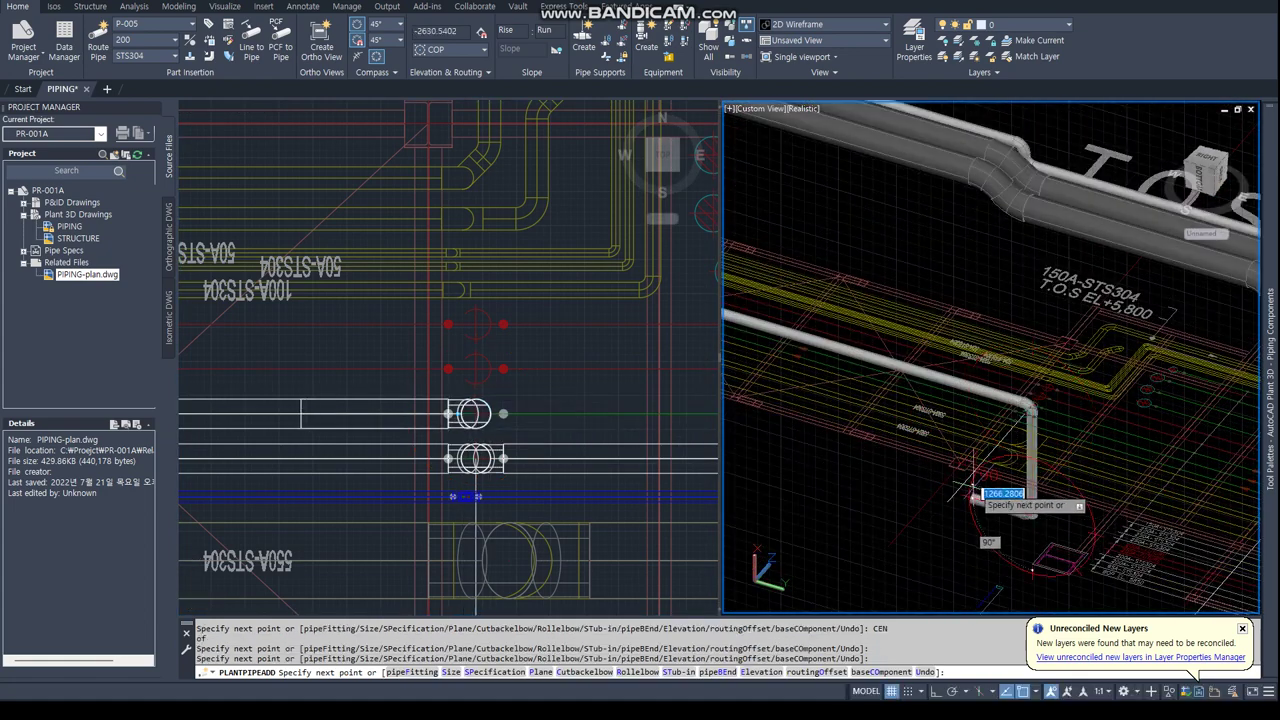
{"action": "left_click", "coordinate": [540, 390]}
{"action": "scroll", "coordinate": [552, 400], "scroll_direction": "up", "scroll_amount": 5}
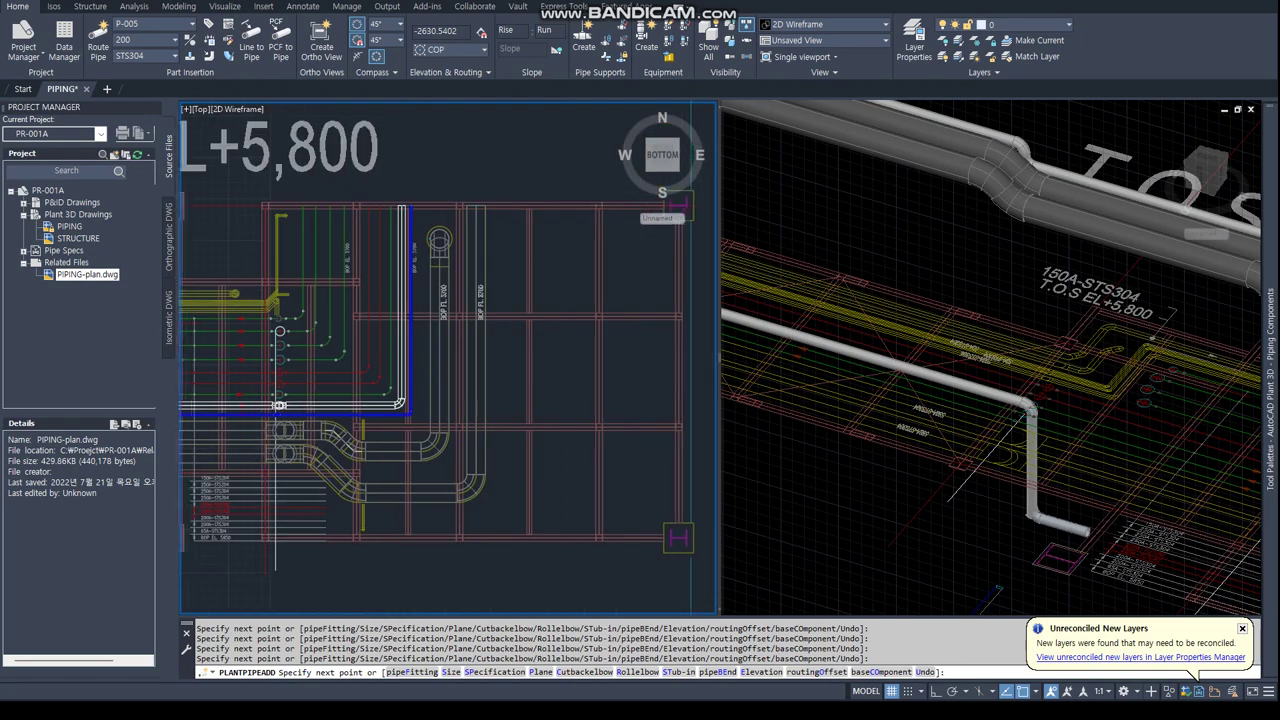
{"action": "type", "text": "CEN"}
{"action": "key", "text": "Return"}
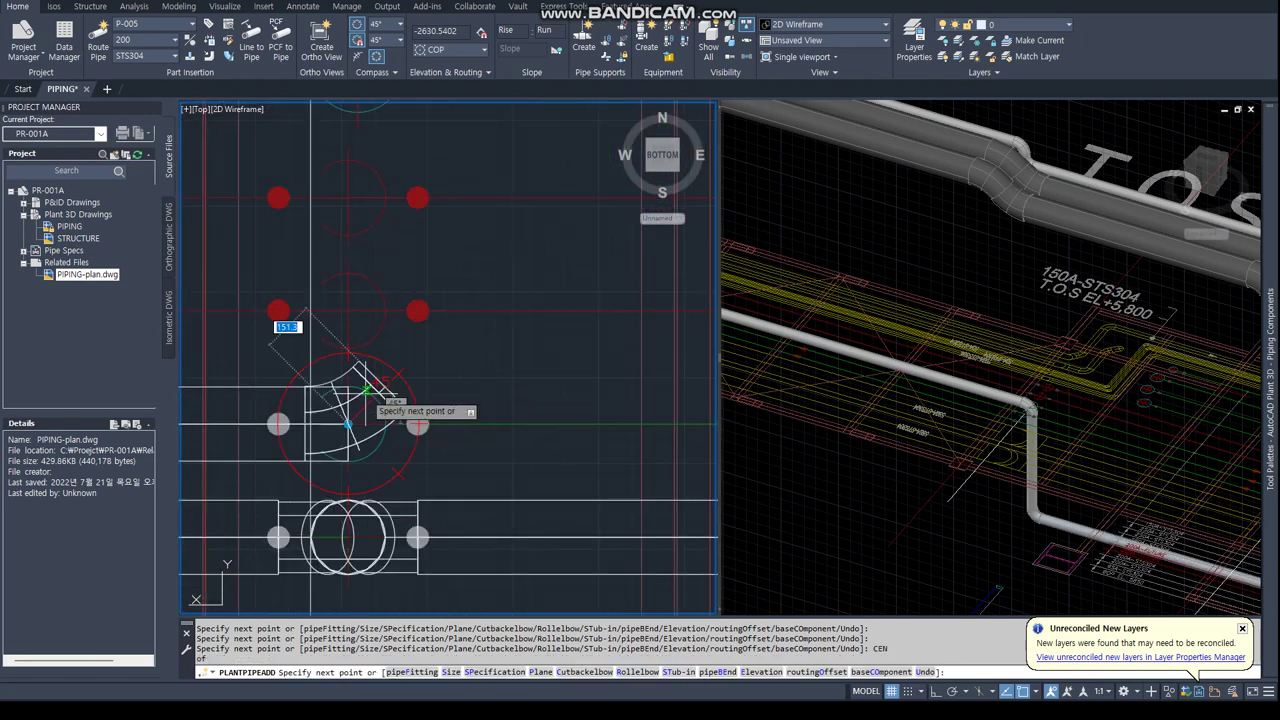
{"action": "left_click", "coordinate": [362, 398]}
{"action": "scroll", "coordinate": [800, 425], "scroll_direction": "up", "scroll_amount": 3}
{"action": "left_click", "coordinate": [797, 424]}
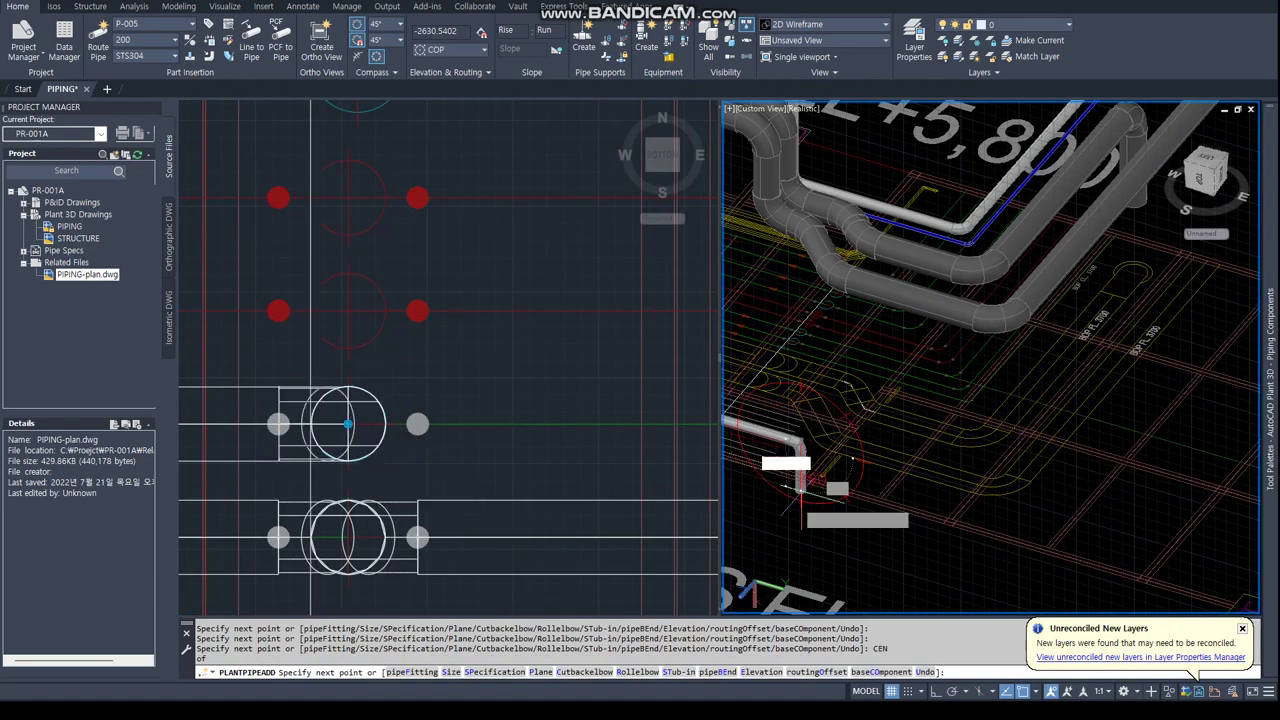
{"action": "left_click", "coordinate": [469, 396]}
Route the last leg perpendicular to the rack line, ending at the existing pipe end.
{"action": "scroll", "coordinate": [469, 396], "scroll_direction": "down", "scroll_amount": 2}
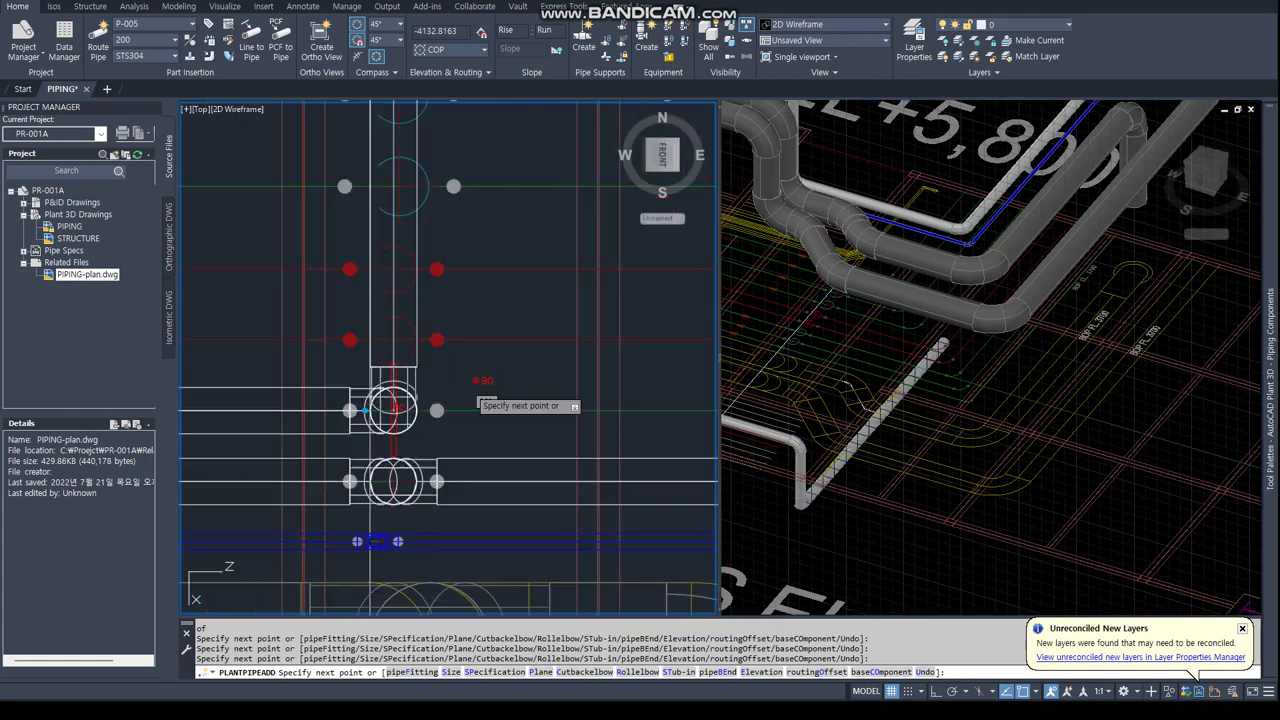
{"action": "scroll", "coordinate": [462, 400], "scroll_direction": "down", "scroll_amount": 2}
{"action": "scroll", "coordinate": [455, 404], "scroll_direction": "down", "scroll_amount": 3}
{"action": "scroll", "coordinate": [448, 408], "scroll_direction": "down", "scroll_amount": 2}
{"action": "type", "text": "PER"}
{"action": "key", "text": "Return"}
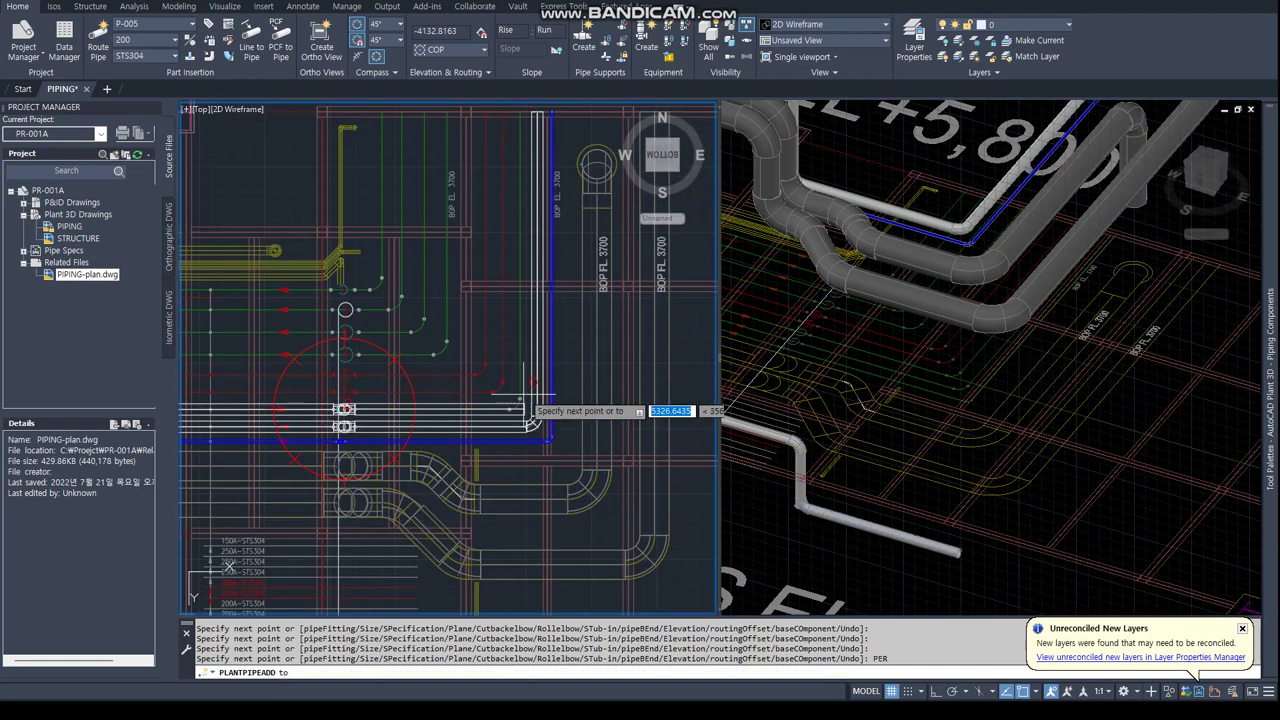
{"action": "left_click", "coordinate": [520, 370]}
{"action": "type", "text": "END"}
{"action": "key", "text": "Return"}
{"action": "left_click", "coordinate": [520, 160]}
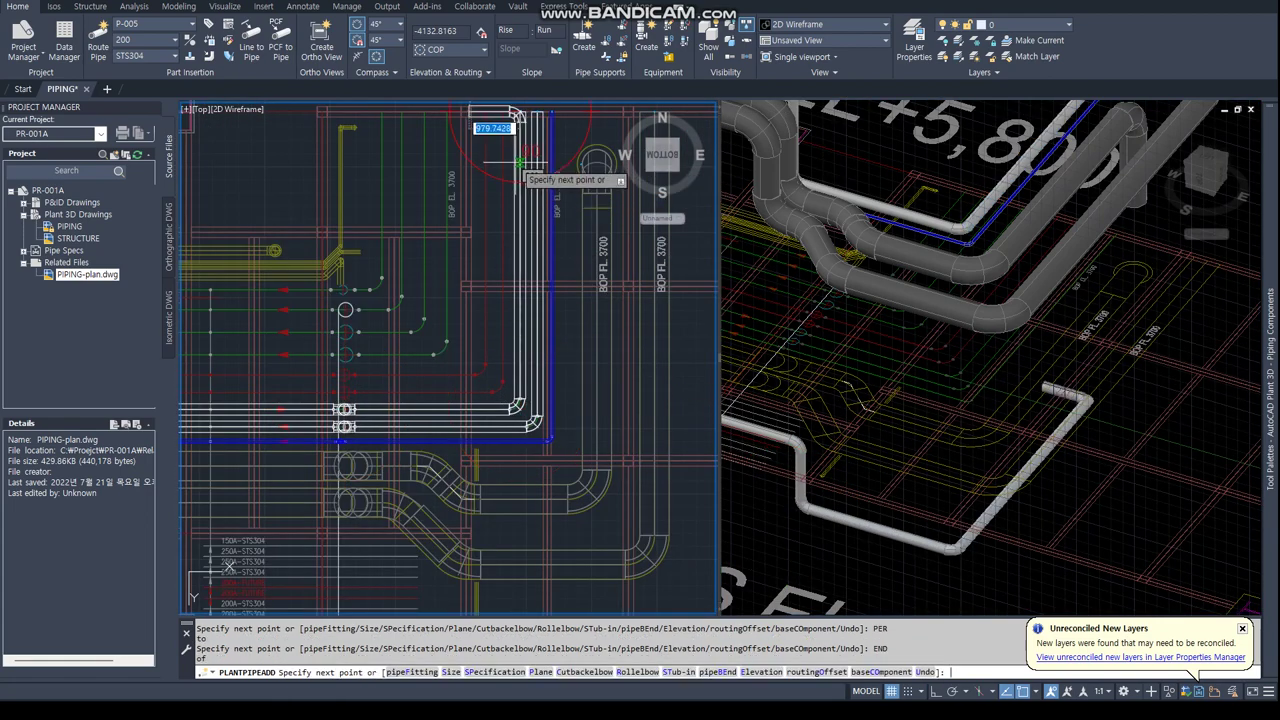
{"action": "key", "text": "Escape"}
{"action": "left_click", "coordinate": [862, 420]}
{"action": "mouse_move", "coordinate": [862, 420]}
{"action": "middle_mouse_down", "text": "shift"}
{"action": "mouse_move", "coordinate": [963, 380]}
{"action": "mouse_move", "coordinate": [1050, 432]}
{"action": "middle_mouse_up", "text": "shift"}
With Ortho on, move a pipe segment 6300 along the rack.
{"action": "scroll", "coordinate": [963, 380], "scroll_direction": "up", "scroll_amount": 3}
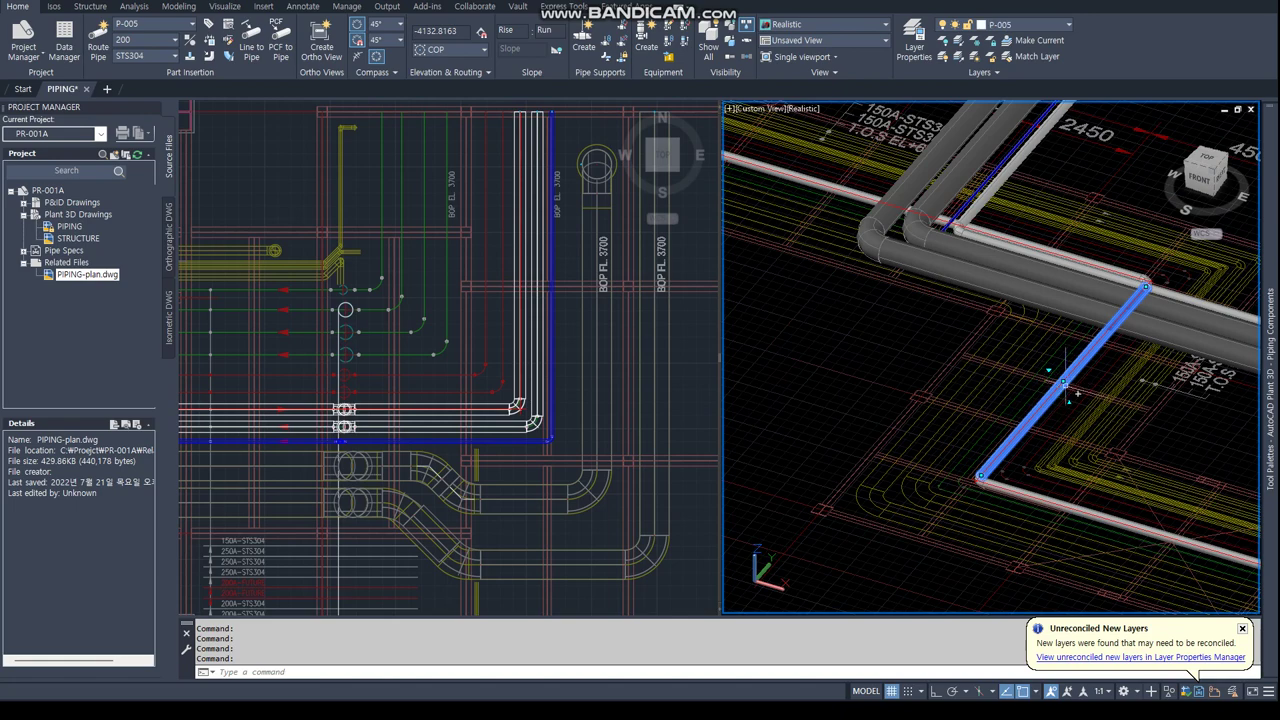
{"action": "scroll", "coordinate": [1068, 398], "scroll_direction": "up", "scroll_amount": 3}
{"action": "scroll", "coordinate": [1056, 350], "scroll_direction": "up", "scroll_amount": 2}
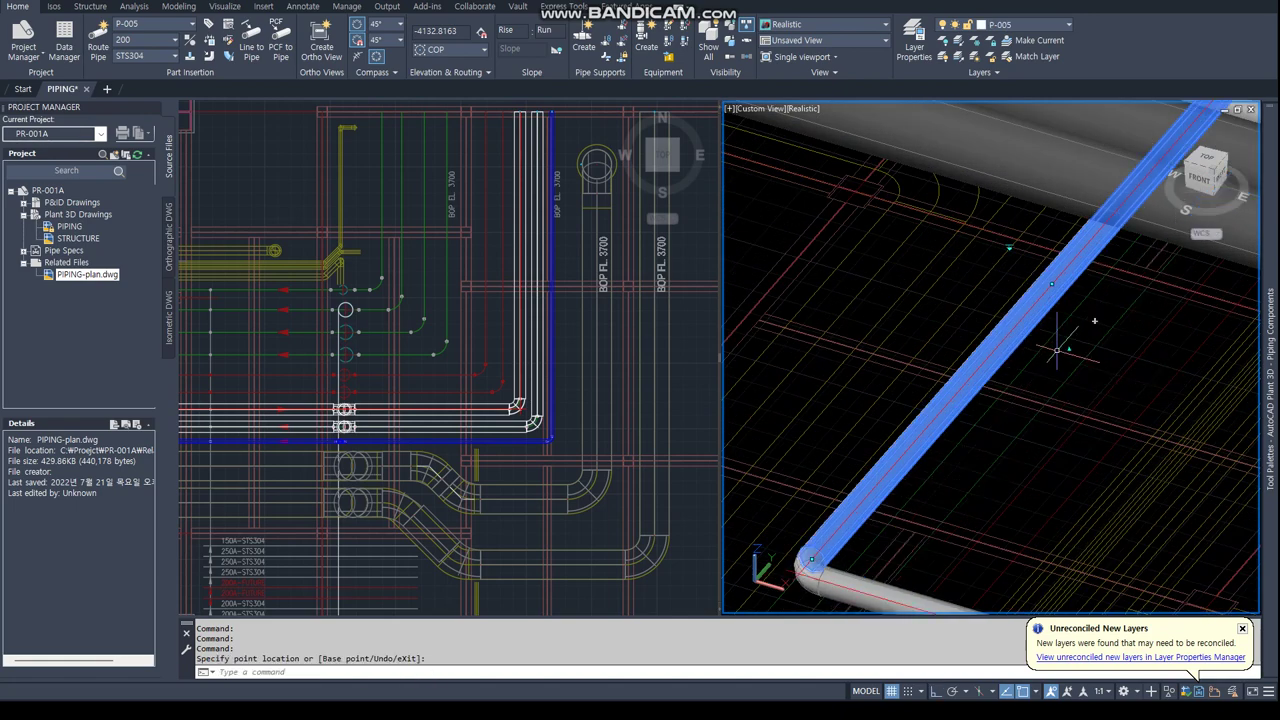
{"action": "key", "text": "F8"}
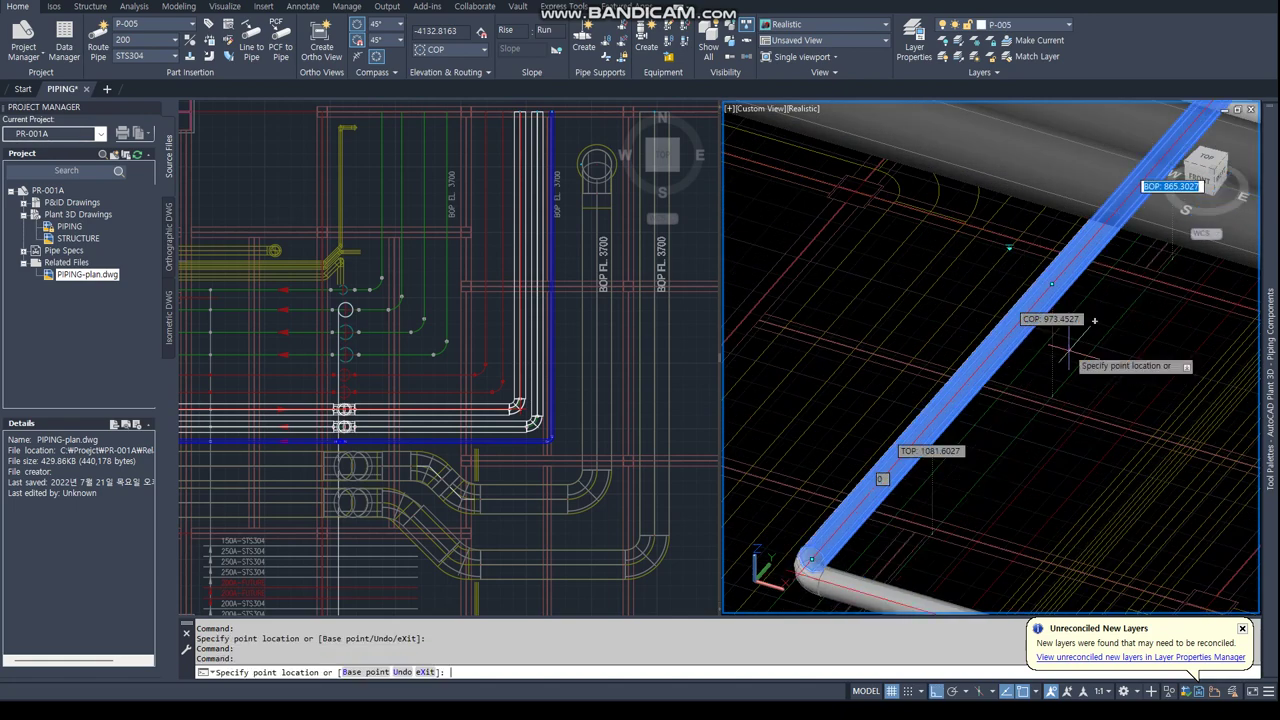
{"action": "key", "text": "Return"}
{"action": "scroll", "coordinate": [1060, 380], "scroll_direction": "down", "scroll_amount": 3}
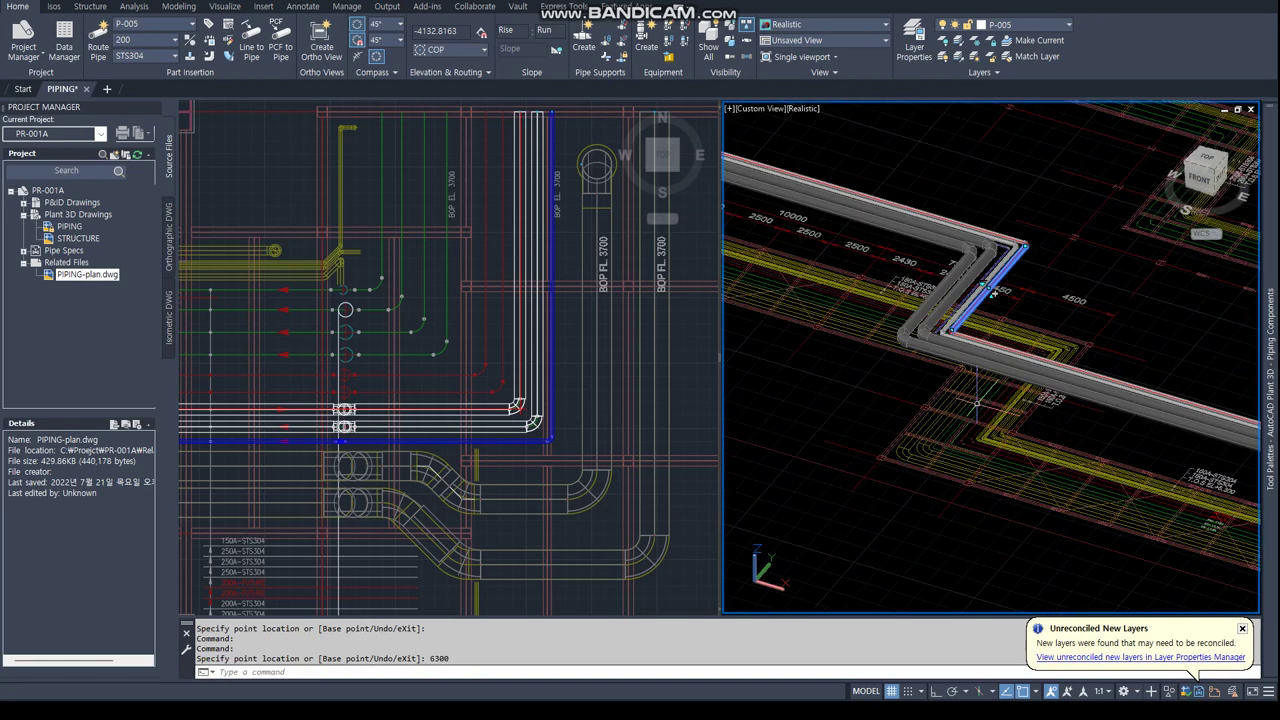
{"action": "scroll", "coordinate": [1030, 450], "scroll_direction": "up", "scroll_amount": 2}
{"action": "scroll", "coordinate": [1030, 450], "scroll_direction": "up", "scroll_amount": 2}
{"action": "scroll", "coordinate": [1030, 450], "scroll_direction": "up", "scroll_amount": 3}
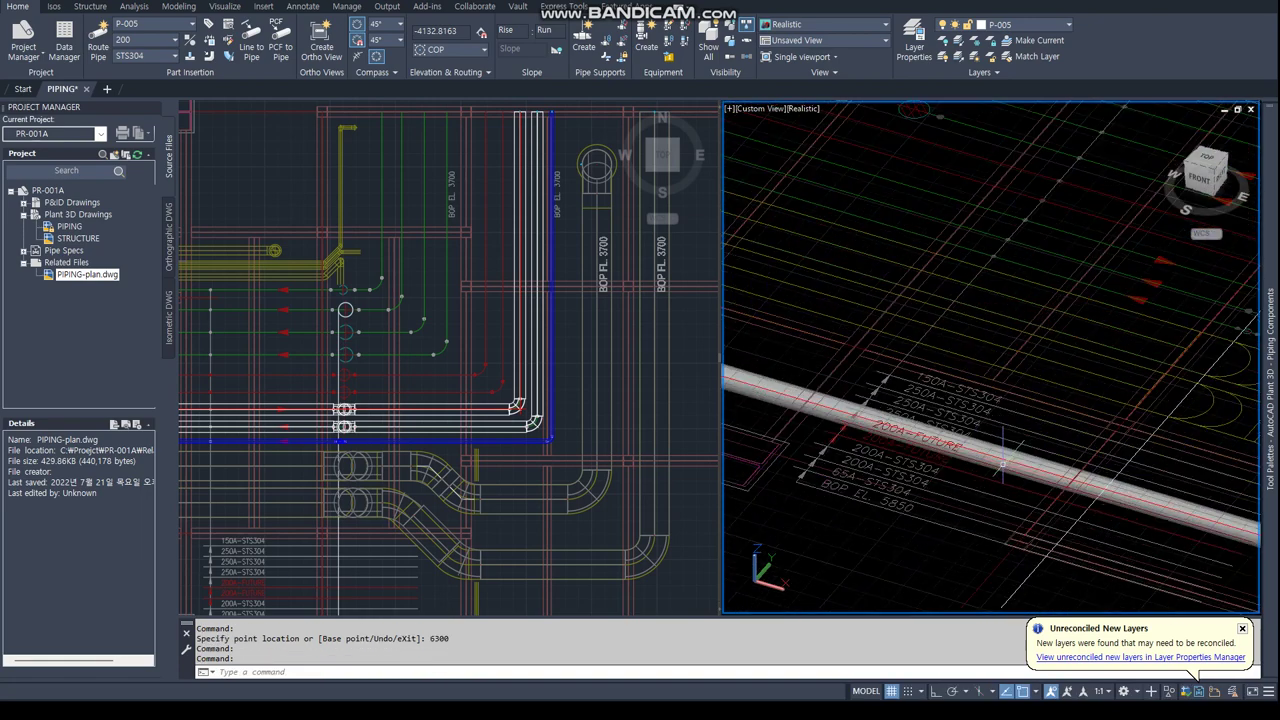
{"action": "scroll", "coordinate": [1010, 430], "scroll_direction": "down", "scroll_amount": 2}
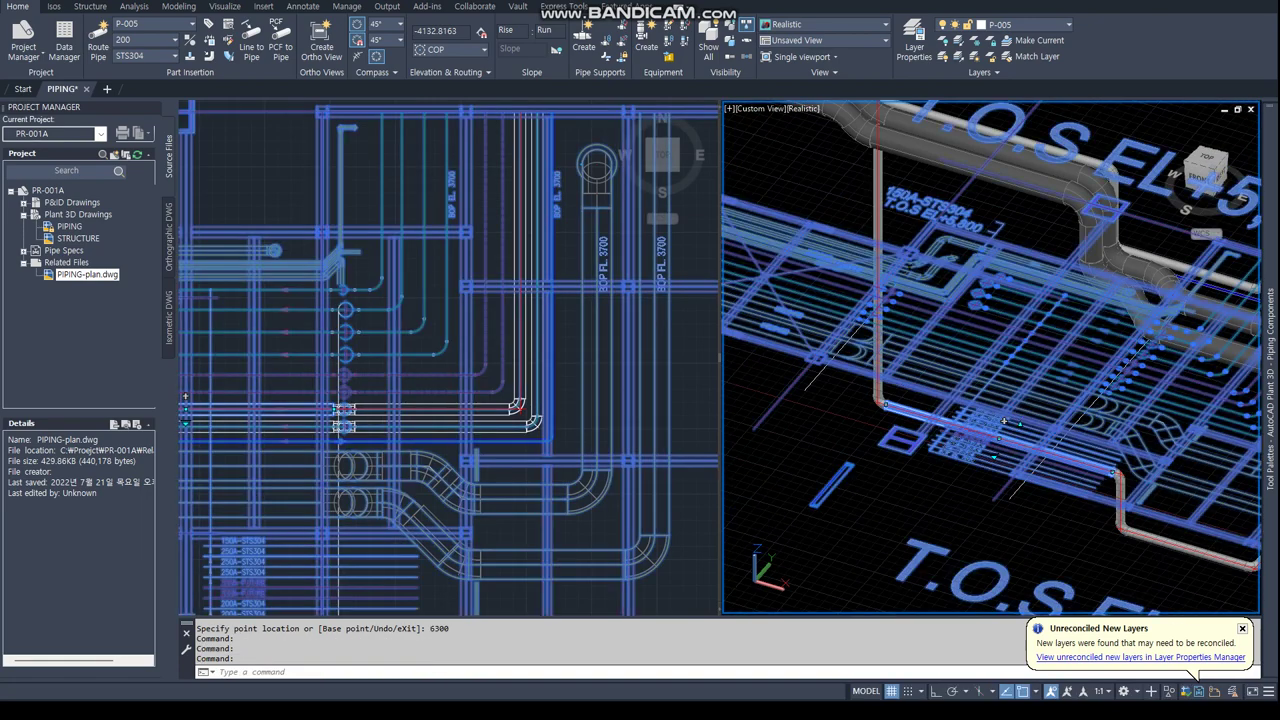
{"action": "key", "text": "Escape"}
Raise the lower pipe segment by 3700, then deselect it and check the pipes in 3D.
{"action": "left_click", "coordinate": [970, 427]}
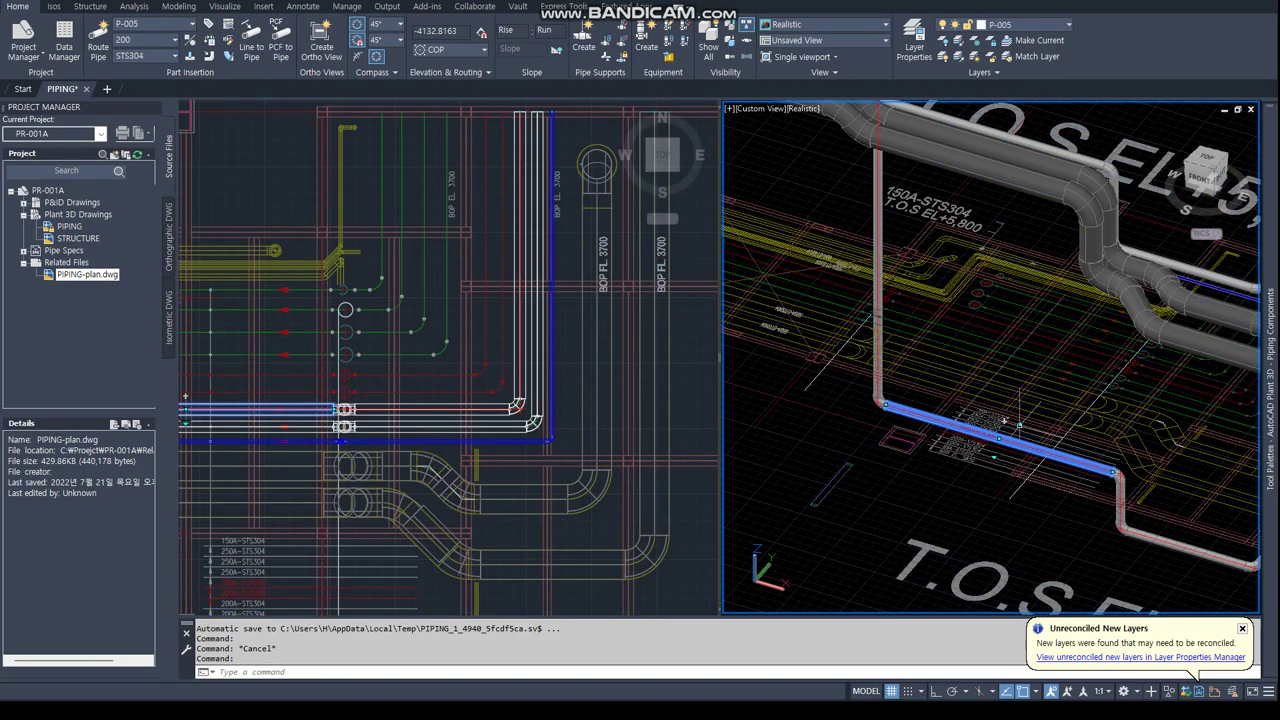
{"action": "left_click", "coordinate": [1000, 437]}
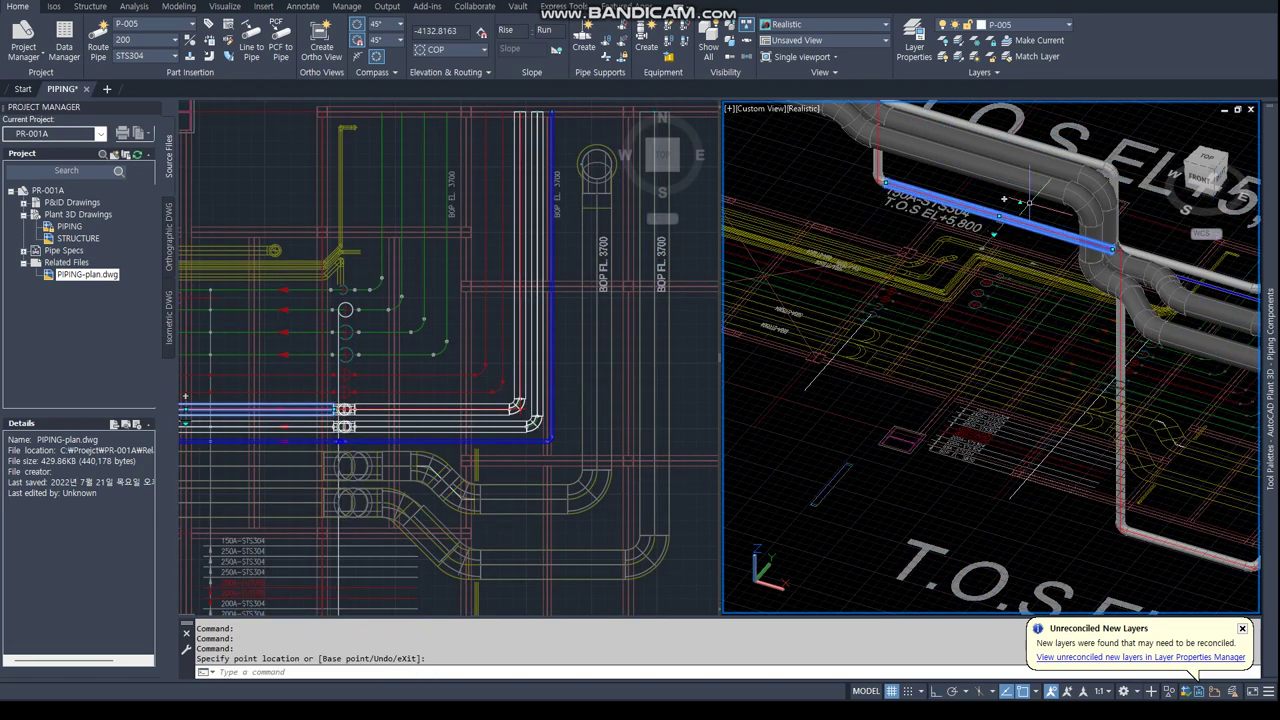
{"action": "key", "text": "F8"}
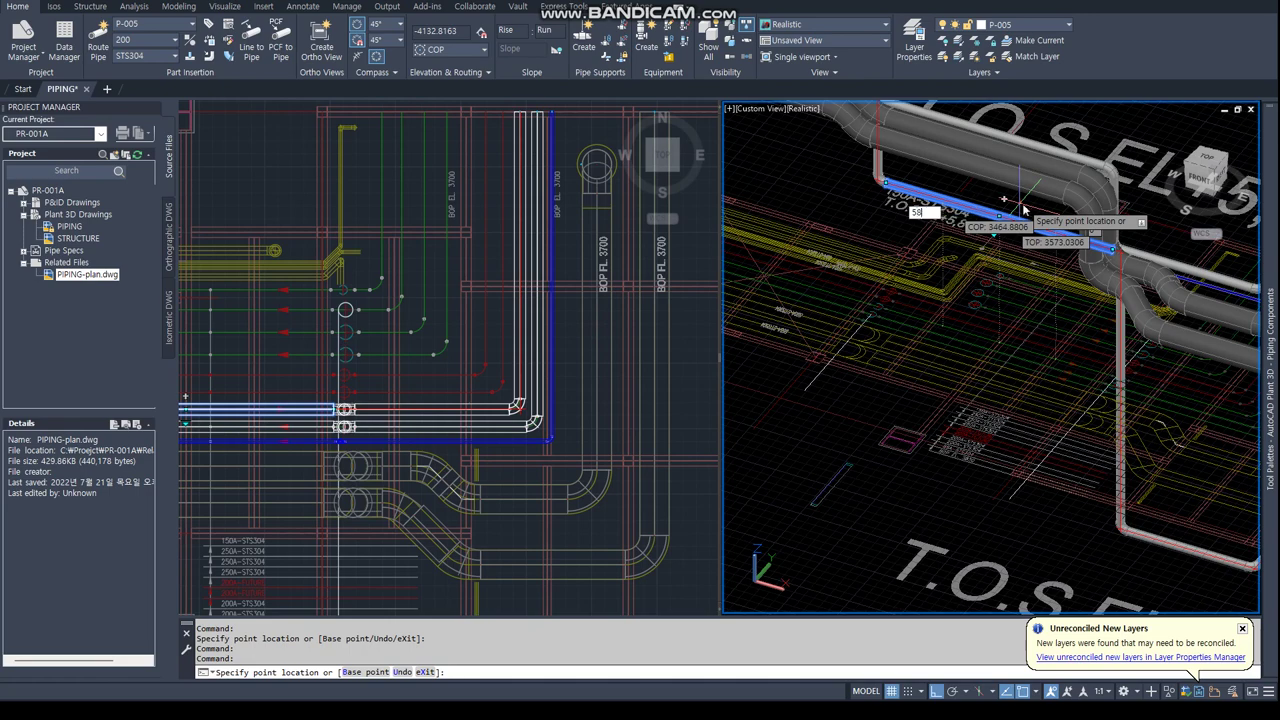
{"action": "scroll", "coordinate": [1100, 320], "scroll_direction": "up", "scroll_amount": 3}
{"action": "key", "text": "Escape"}
{"action": "key", "text": "Escape"}
{"action": "key", "text": "Escape"}
{"action": "scroll", "coordinate": [1119, 352], "scroll_direction": "up", "scroll_amount": 3}
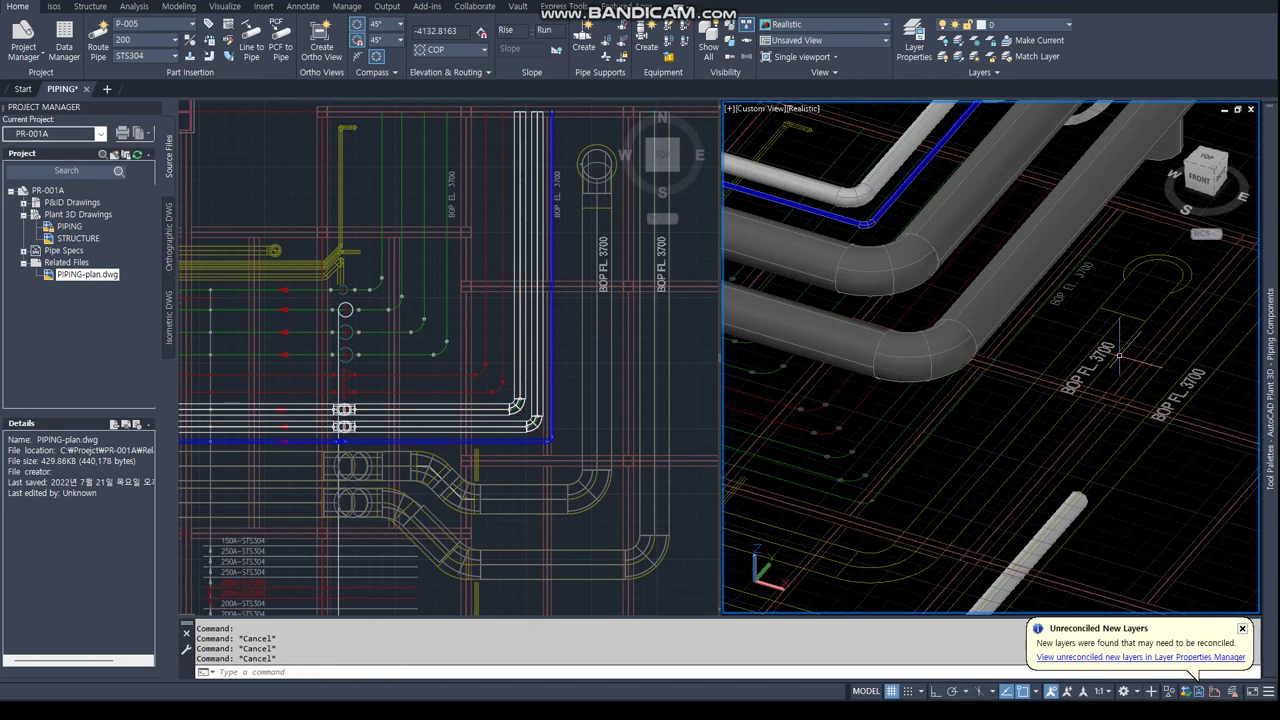
{"action": "scroll", "coordinate": [1119, 352], "scroll_direction": "down", "scroll_amount": 3}
{"action": "left_click", "coordinate": [1060, 490]}
{"action": "left_click", "coordinate": [1101, 445]}
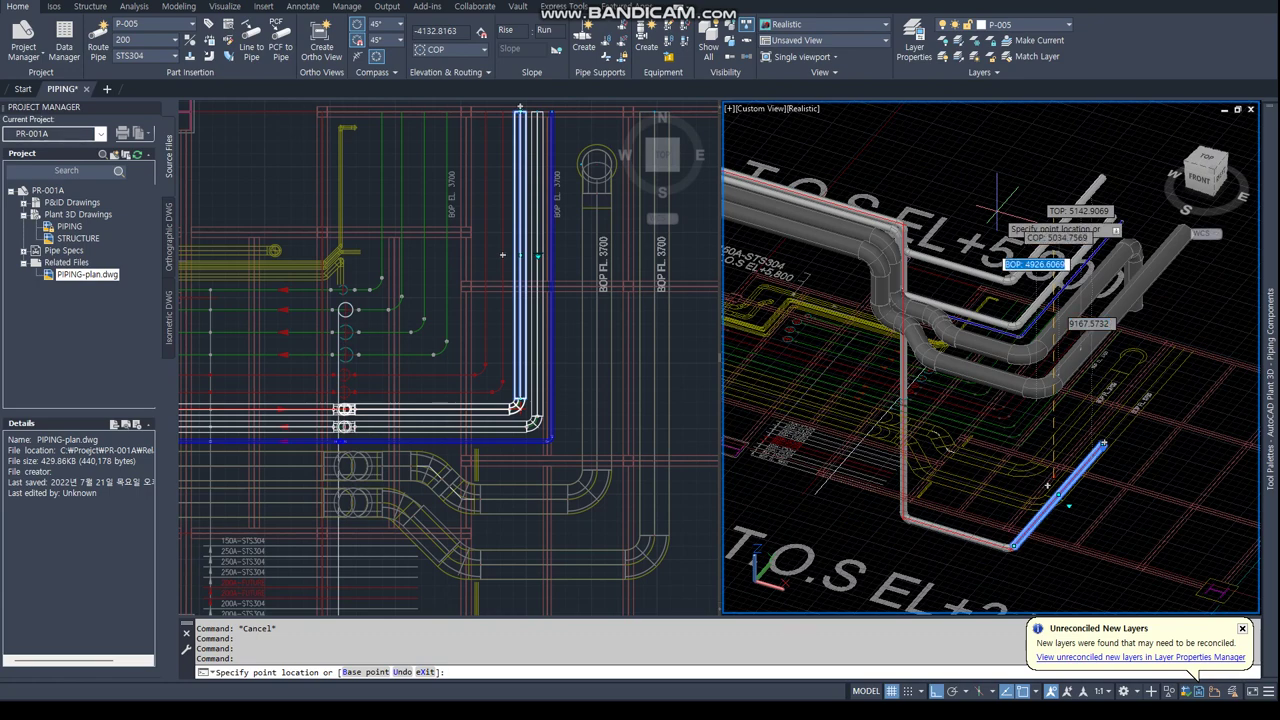
{"action": "key", "text": "Return"}
{"action": "key", "text": "Escape"}
{"action": "key", "text": "Escape"}
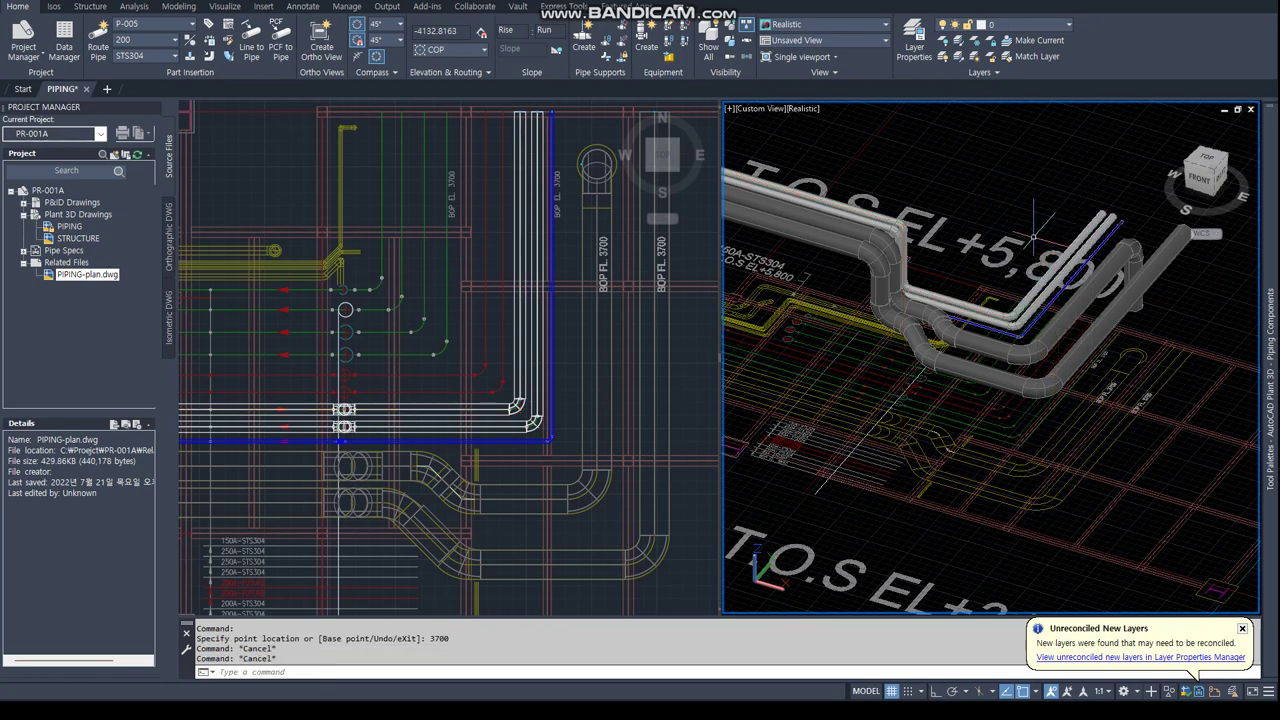
{"action": "middle_click_drag", "start_coordinate": [948, 335], "coordinate": [312, 236], "text": "shift"}
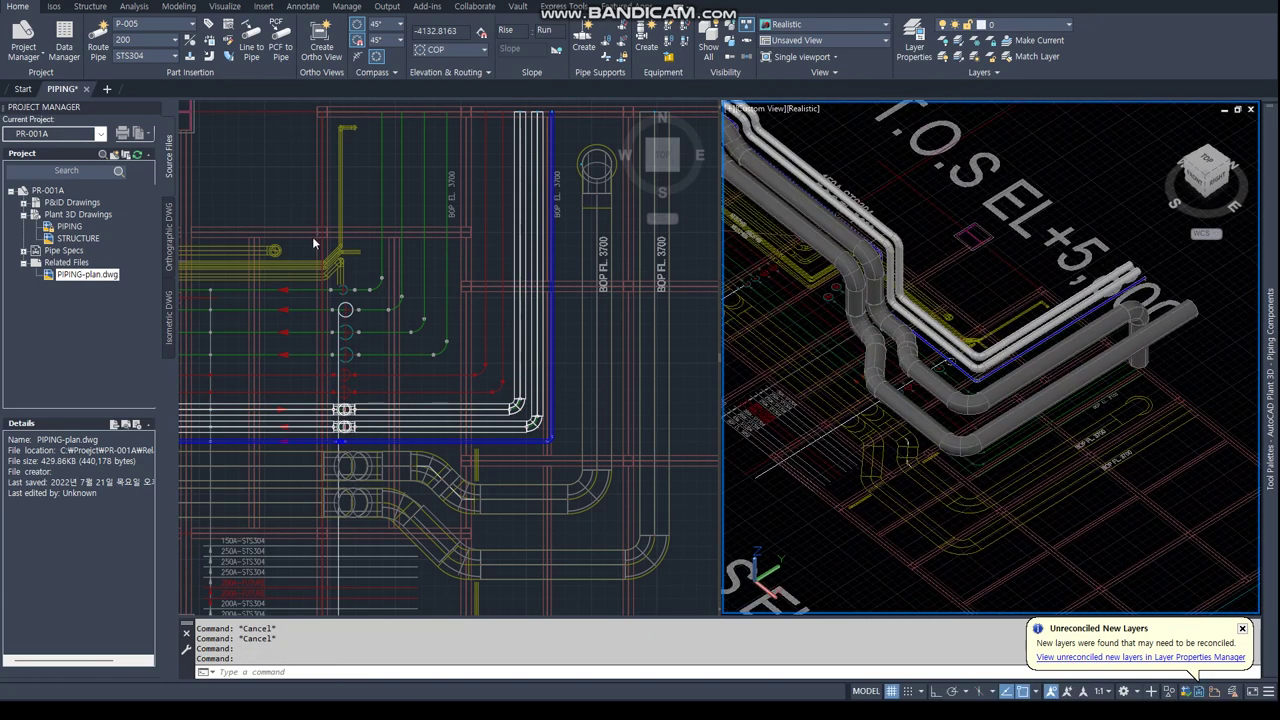
{"action": "left_click", "coordinate": [430, 291]}
Unload the PIPING-plan reference from the External References list.
{"action": "key", "text": "Return"}
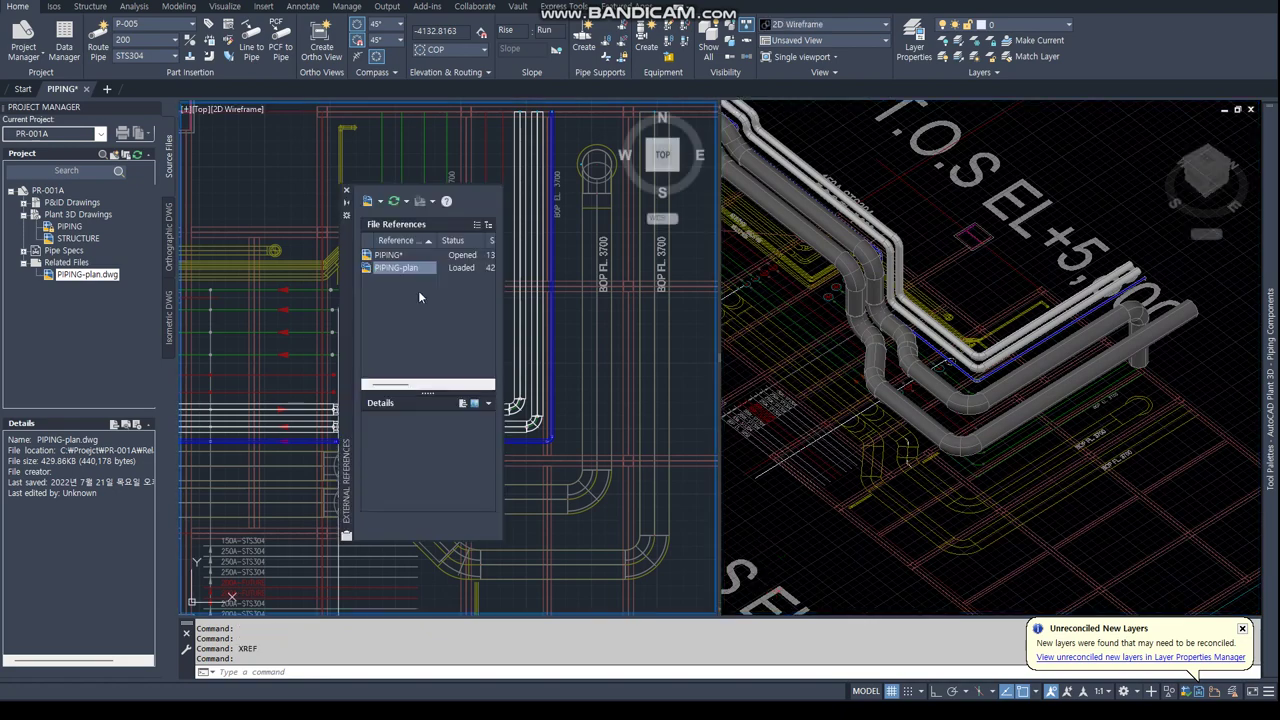
{"action": "right_click", "coordinate": [466, 270]}
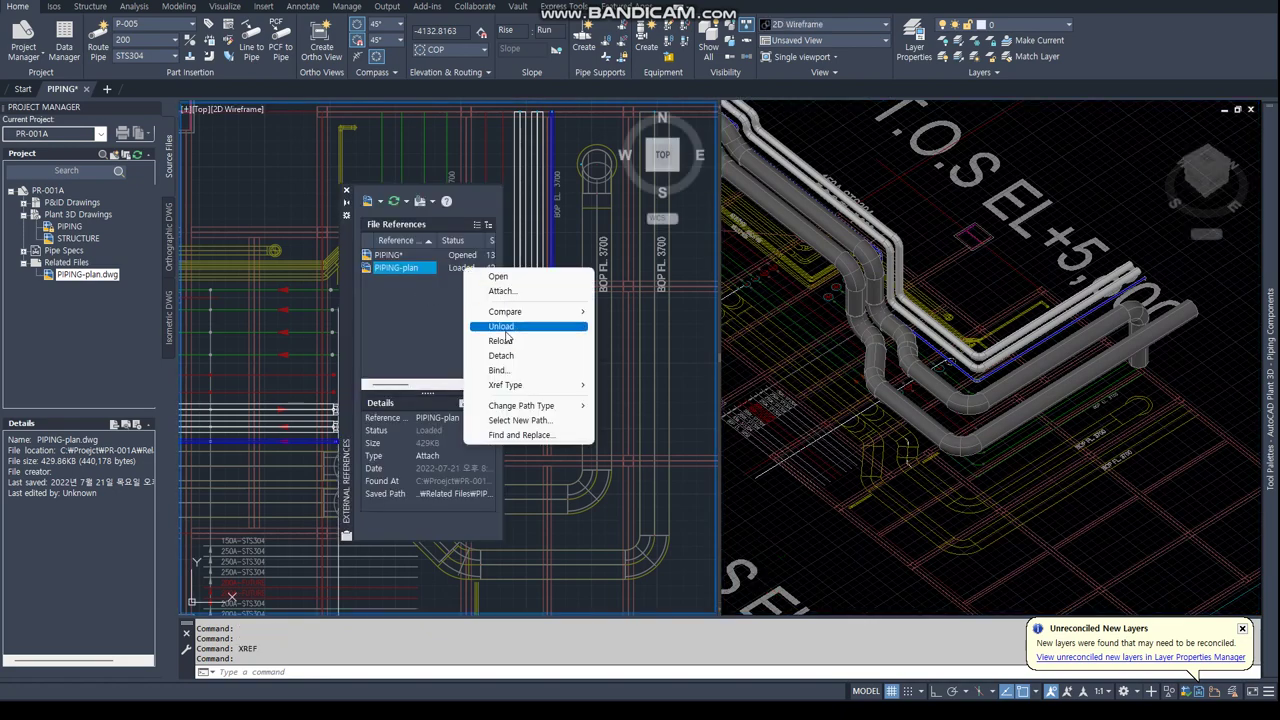
{"action": "left_click", "coordinate": [503, 326]}
Attach STRUCTURE.dwg from the Plant 3D Models folder as an xref, accepting the circular reference warning.
{"action": "left_click", "coordinate": [370, 201]}
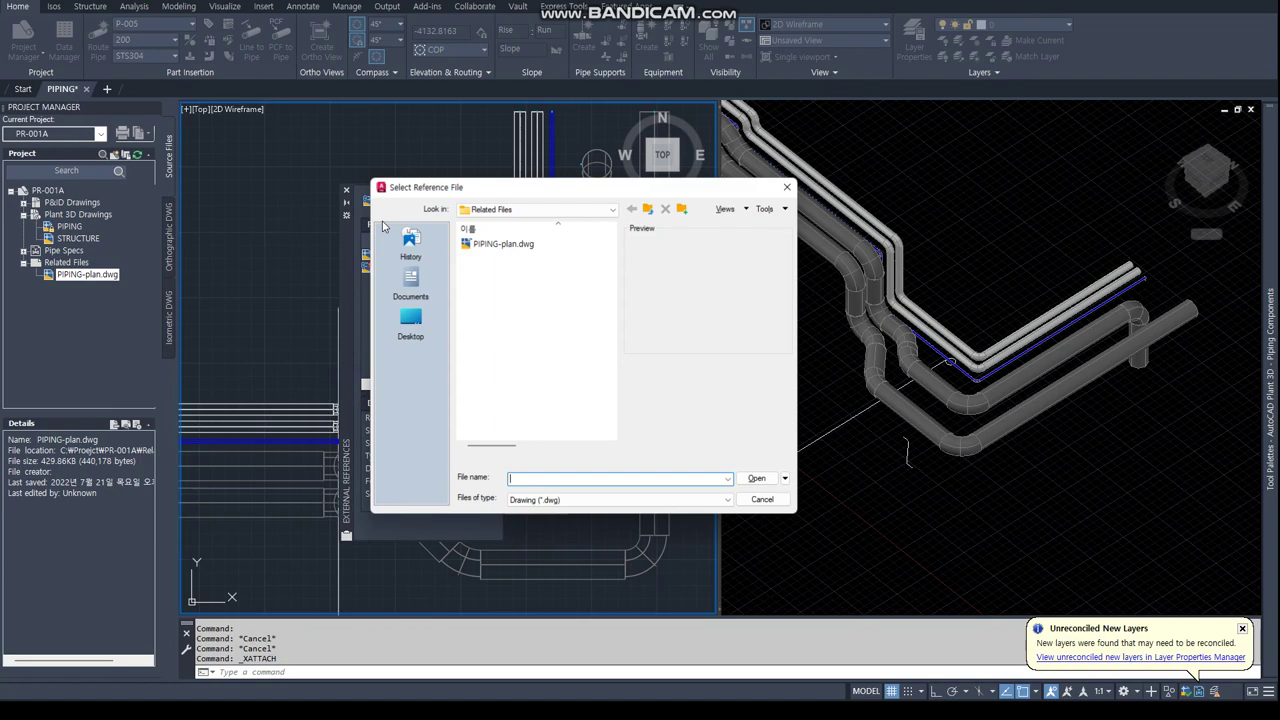
{"action": "left_click", "coordinate": [648, 208]}
{"action": "double_click", "coordinate": [526, 311]}
{"action": "left_click", "coordinate": [503, 256]}
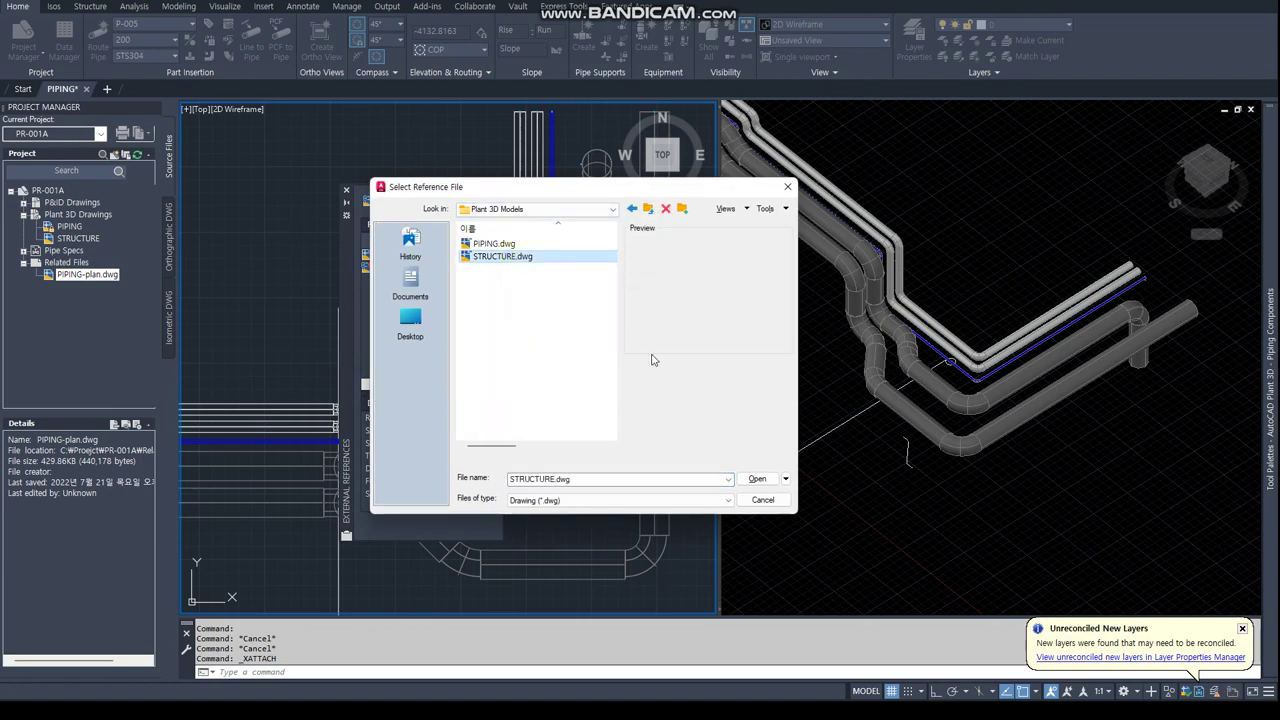
{"action": "left_click", "coordinate": [748, 482]}
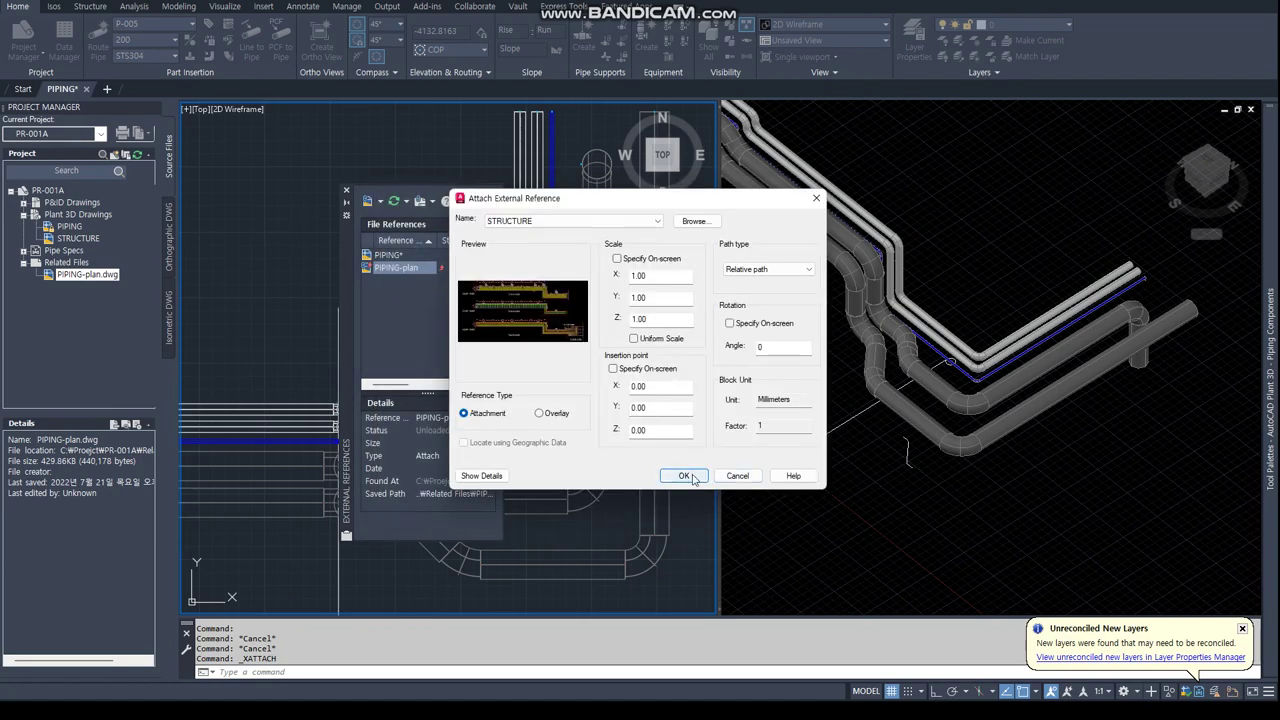
{"action": "left_click", "coordinate": [690, 477]}
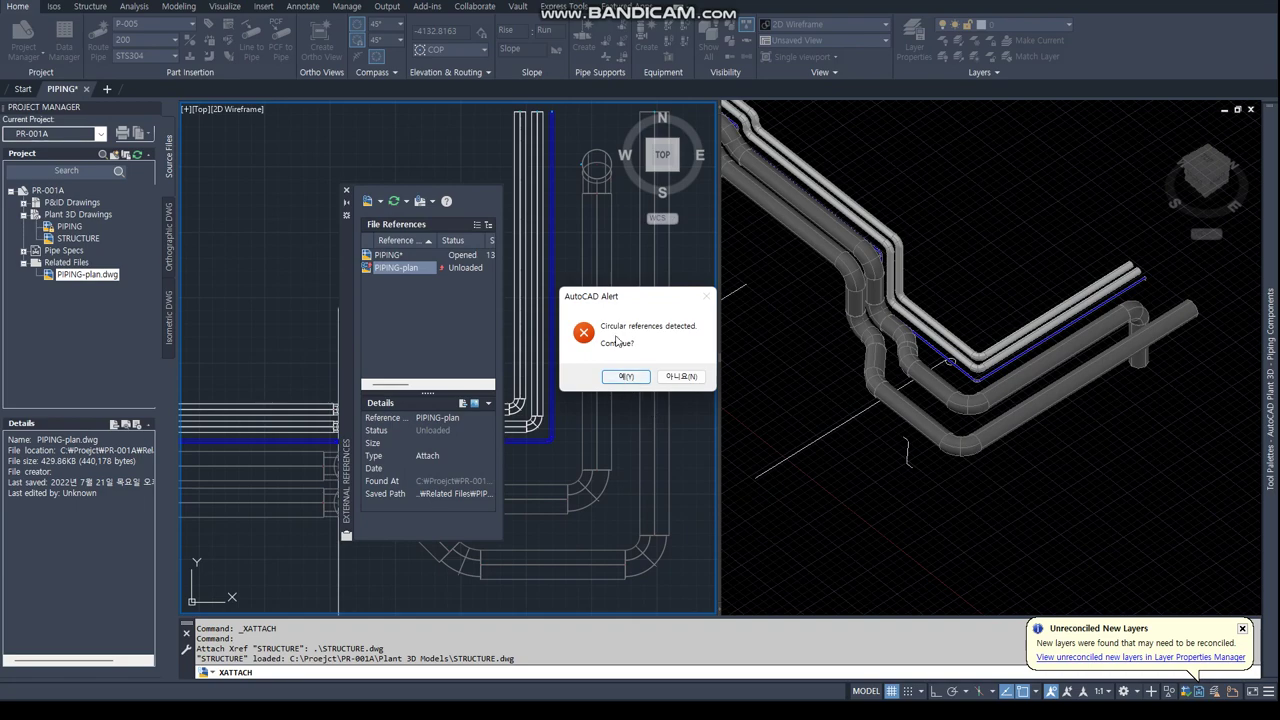
{"action": "left_click", "coordinate": [626, 377]}
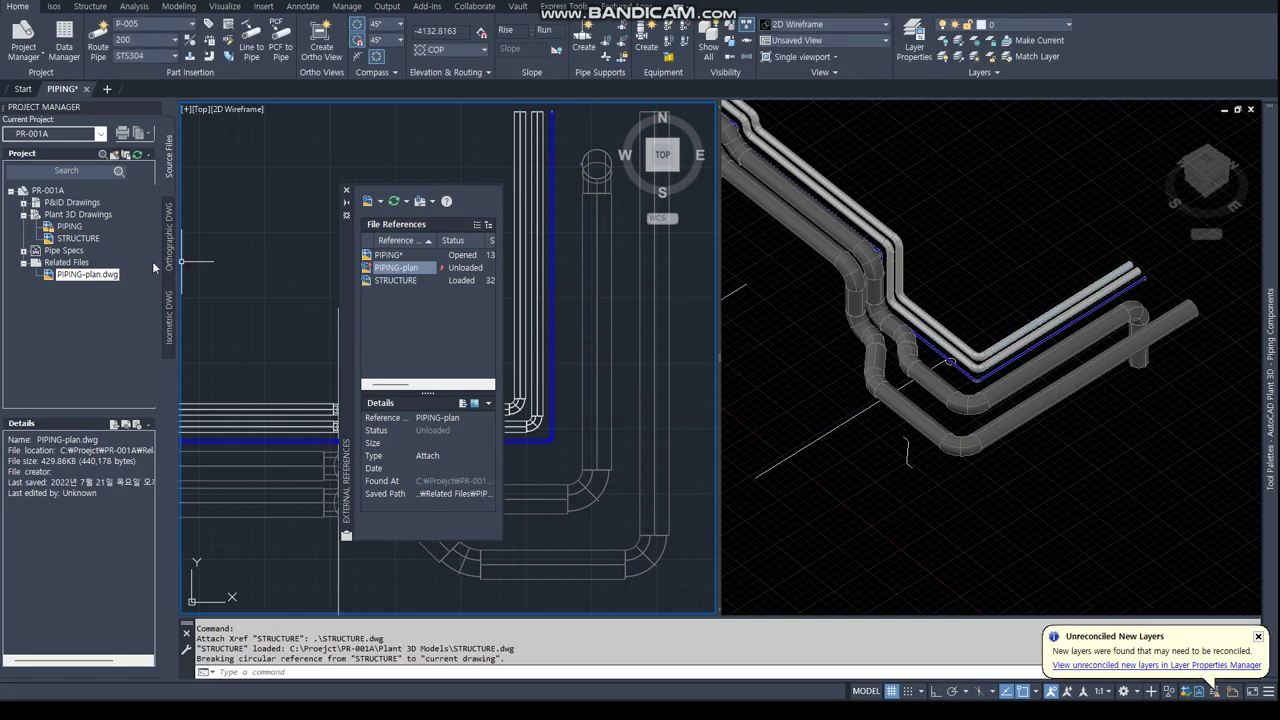
{"action": "left_click", "coordinate": [76, 241]}
Open the STRUCTURE drawing and detach its PIPING external reference.
{"action": "double_click", "coordinate": [72, 244]}
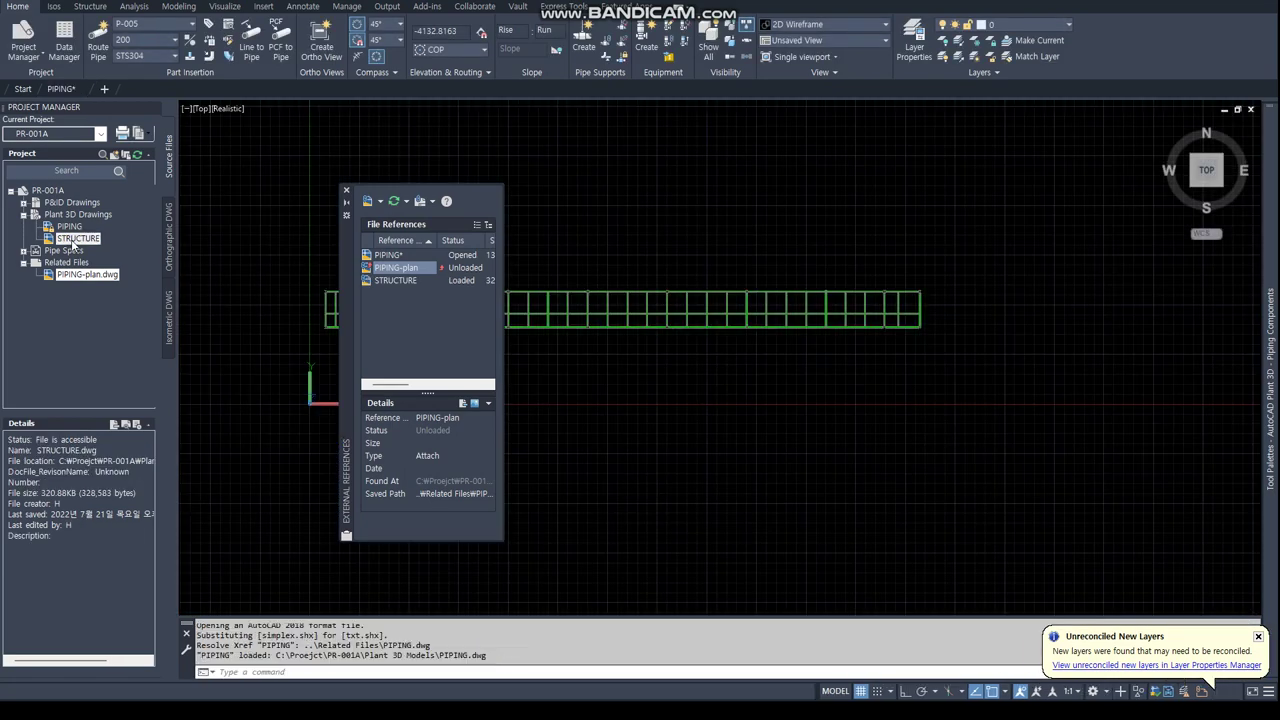
{"action": "left_click", "coordinate": [716, 368]}
{"action": "type", "text": "XR"}
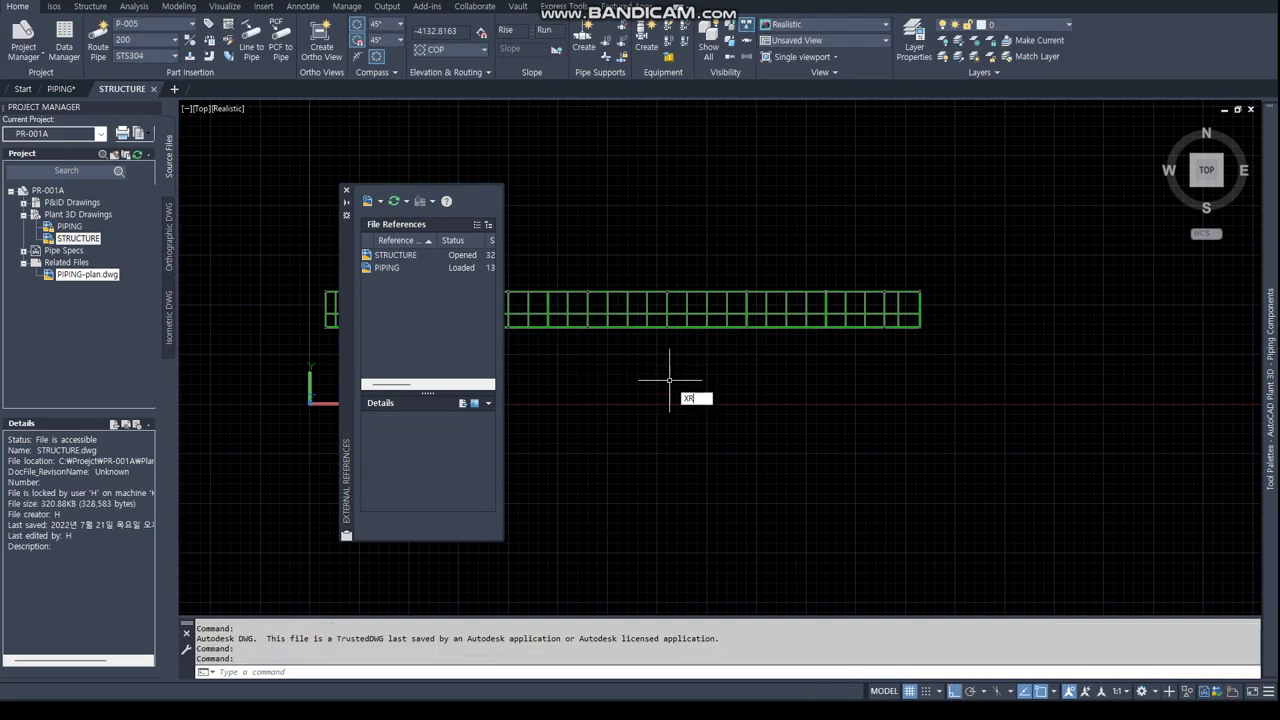
{"action": "key", "text": "Return"}
{"action": "left_click", "coordinate": [346, 192]}
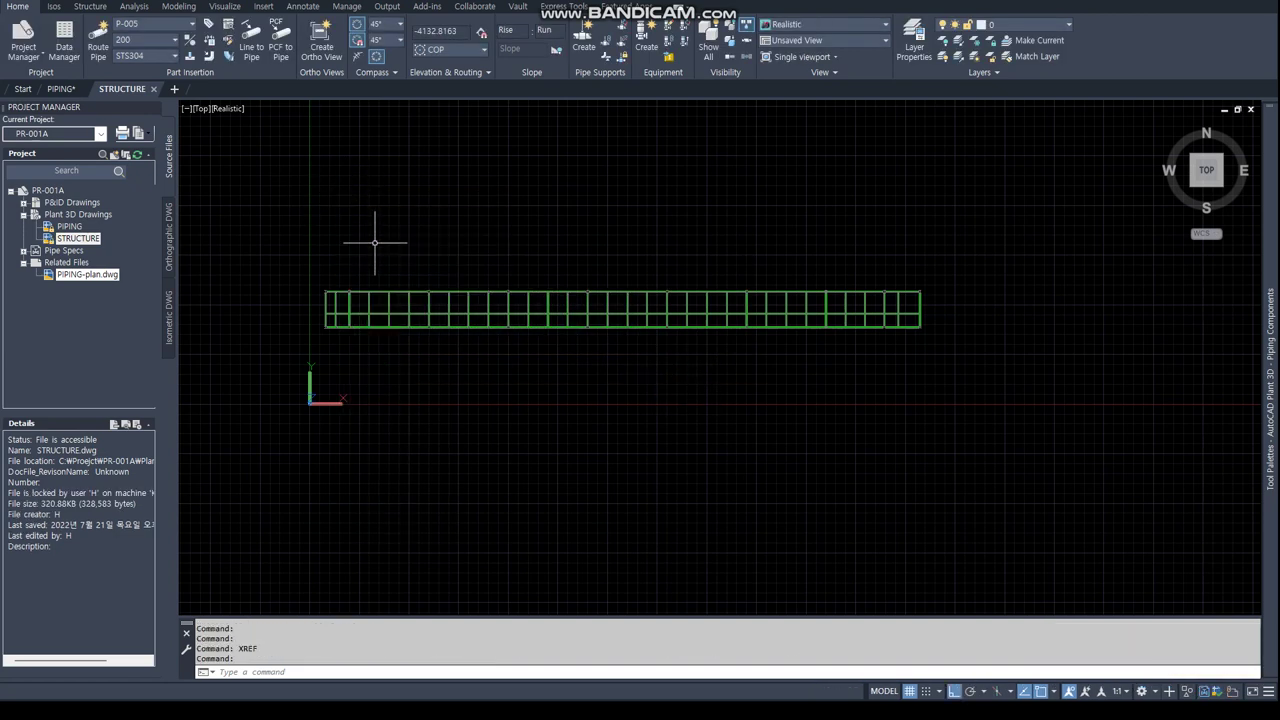
{"action": "type", "text": "XREF"}
{"action": "key", "text": "Return"}
{"action": "right_click", "coordinate": [386, 272]}
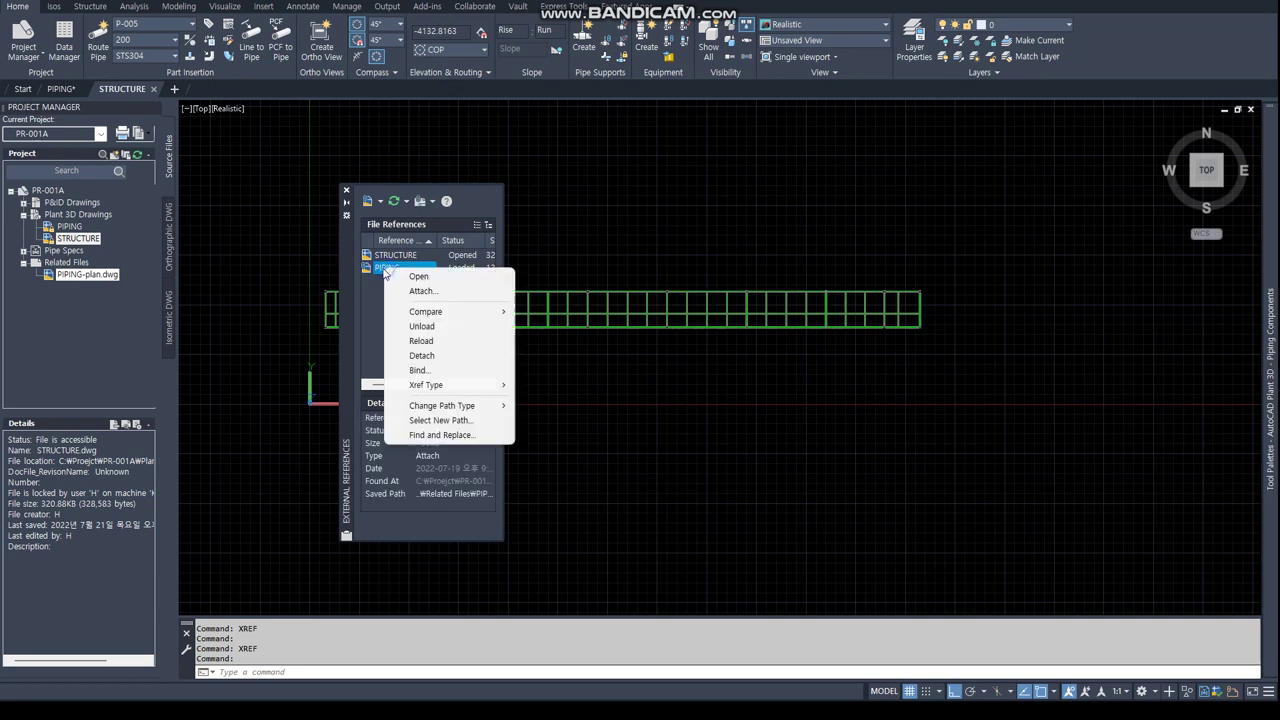
{"action": "left_click", "coordinate": [425, 355]}
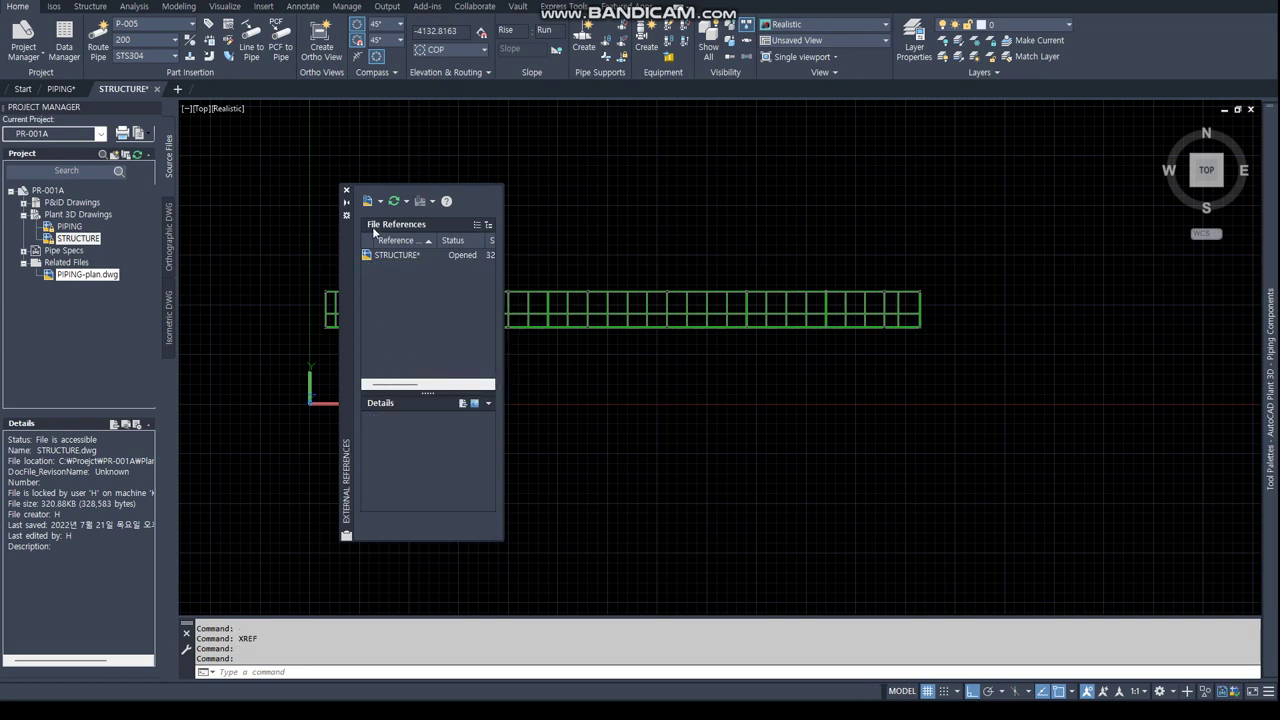
{"action": "left_click", "coordinate": [346, 191]}
Zoom to the extents of STRUCTURE and quick-save it.
{"action": "type", "text": "z"}
{"action": "key", "text": "Return"}
{"action": "type", "text": "e"}
{"action": "key", "text": "Return"}
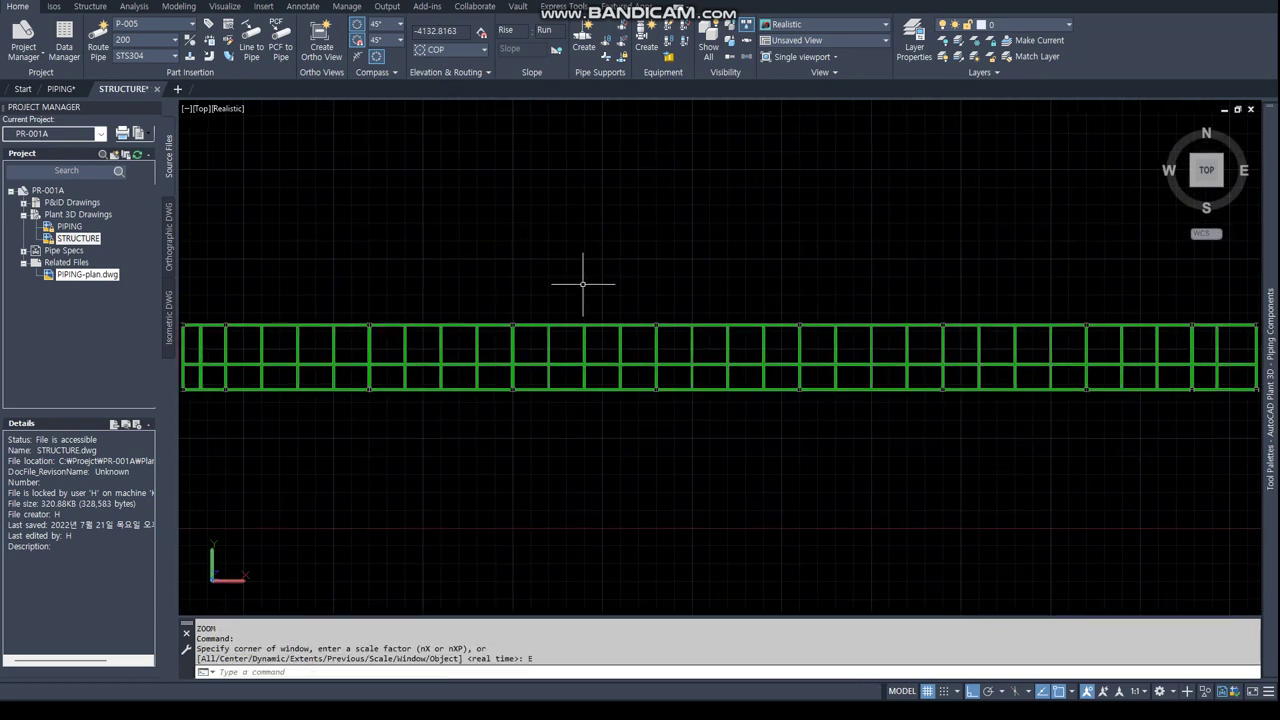
{"action": "type", "text": "QSAVE"}
{"action": "key", "text": "Return"}
Purge all unused items, then close STRUCTURE, saving changes.
{"action": "type", "text": "pu"}
{"action": "key", "text": "Return"}
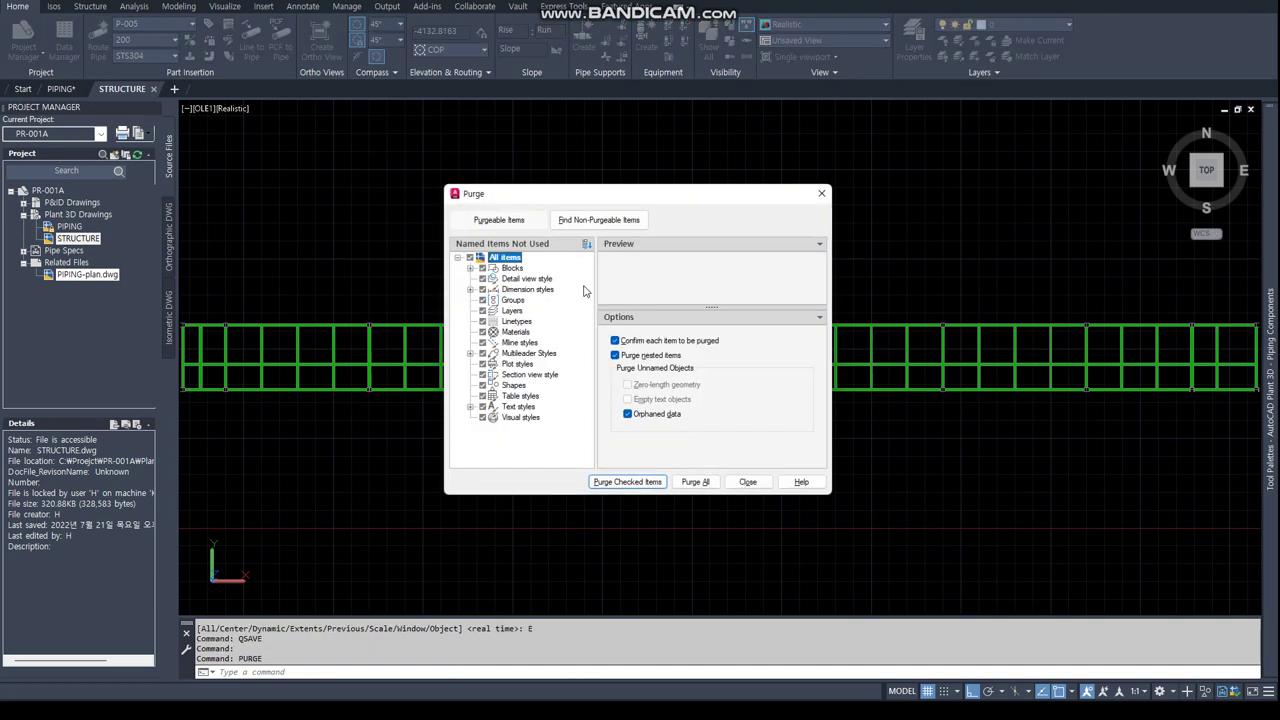
{"action": "left_click", "coordinate": [695, 481]}
{"action": "left_click", "coordinate": [600, 331]}
{"action": "left_click", "coordinate": [747, 481]}
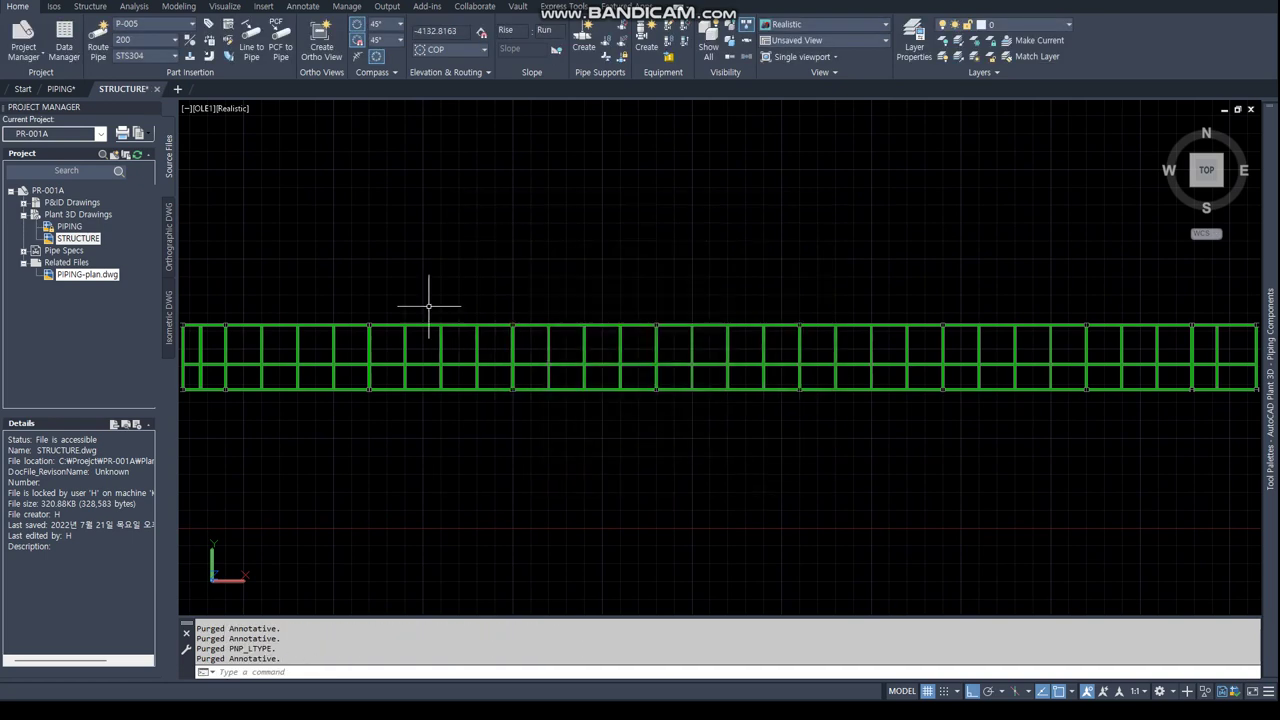
{"action": "type", "text": "CLOSE"}
{"action": "key", "text": "Return"}
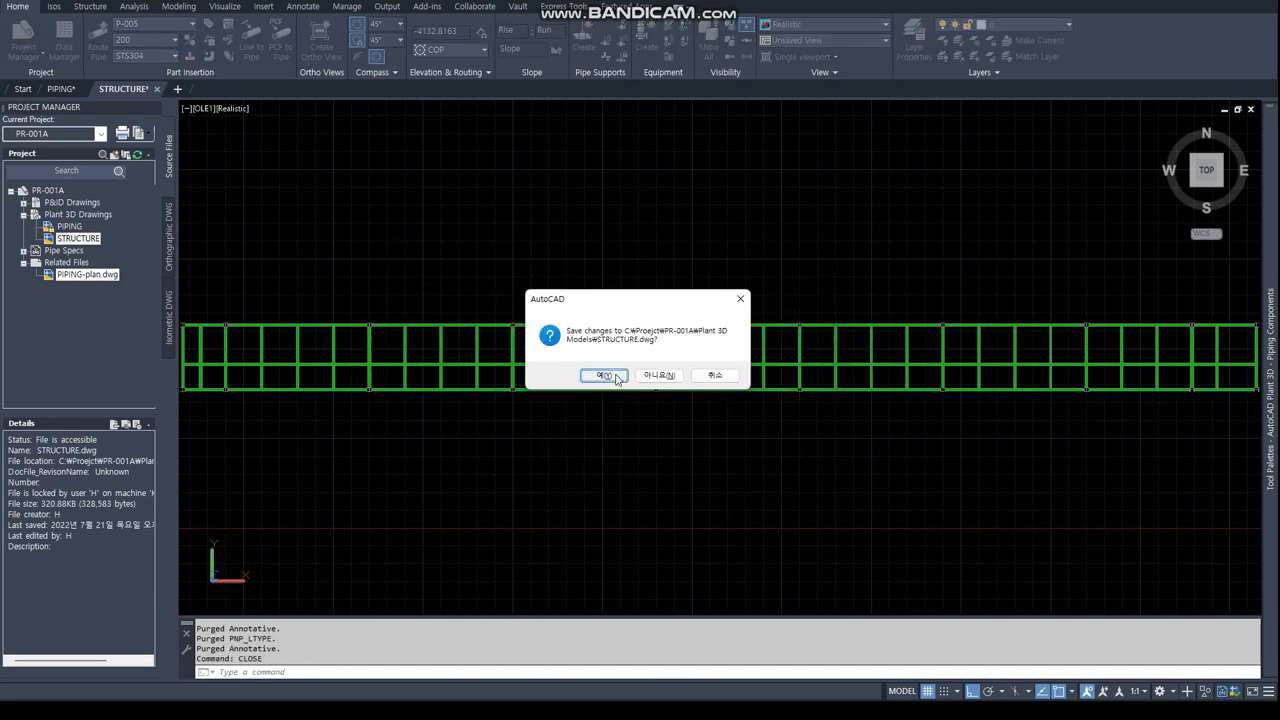
{"action": "left_click", "coordinate": [605, 375]}
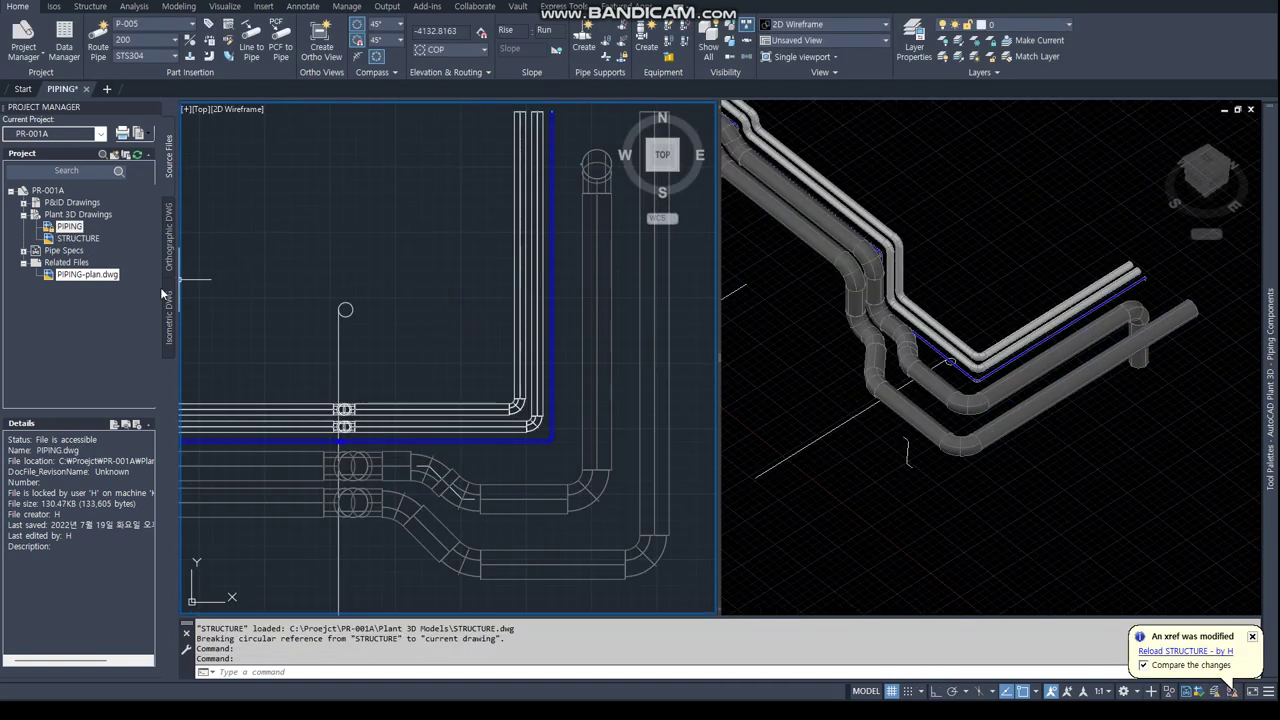
{"action": "type", "text": "XREF"}
Reload the updated STRUCTURE reference, comparing its changes before closing the comparison.
{"action": "key", "text": "Return"}
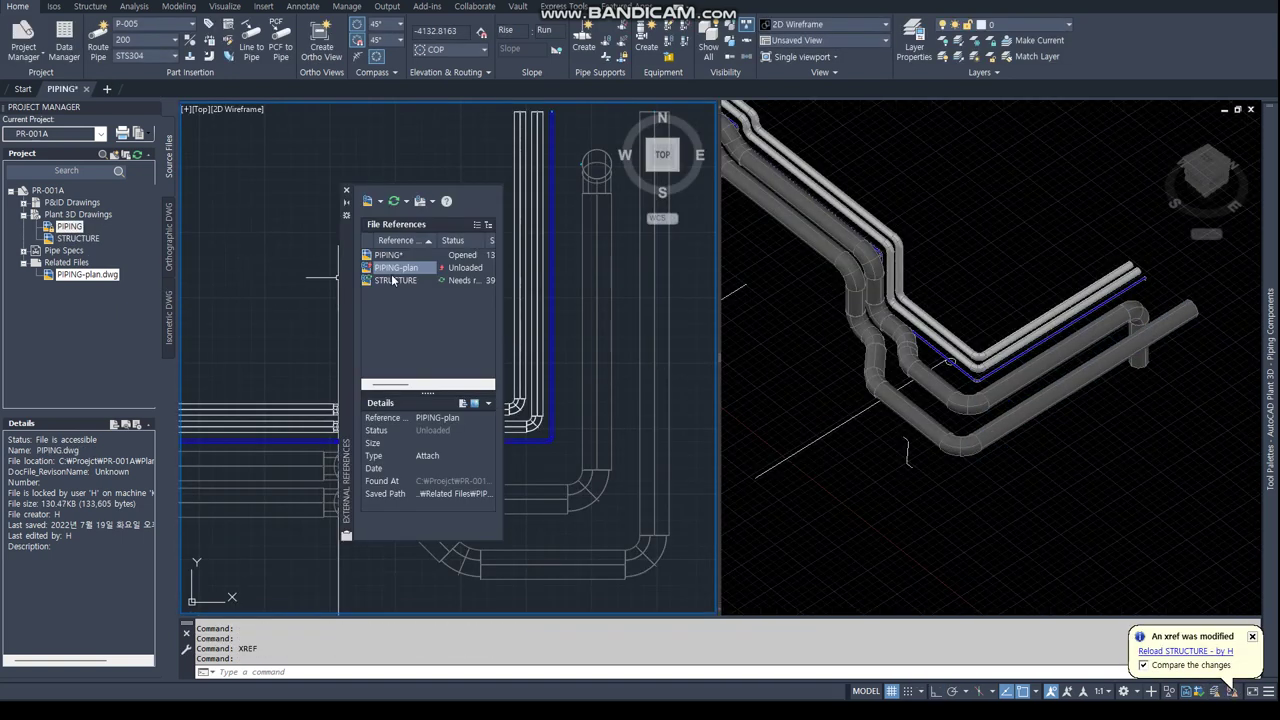
{"action": "left_click", "coordinate": [395, 281]}
{"action": "right_click", "coordinate": [458, 283]}
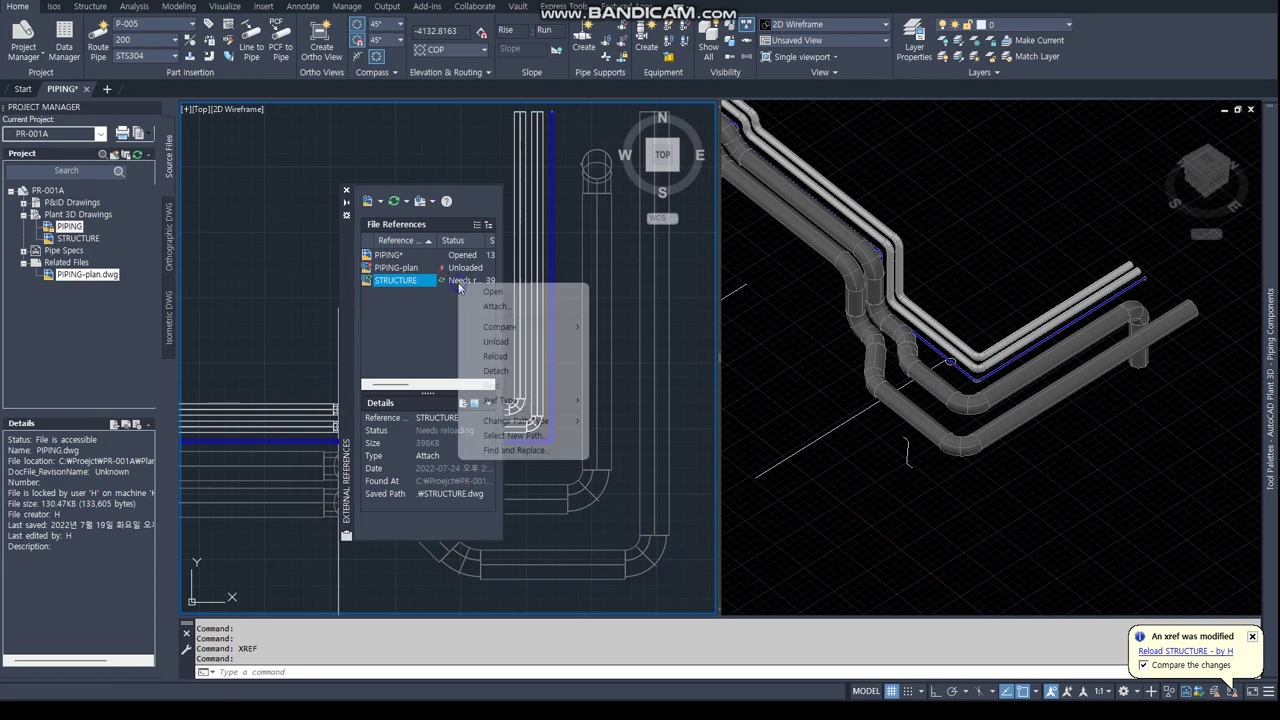
{"action": "left_click", "coordinate": [499, 357]}
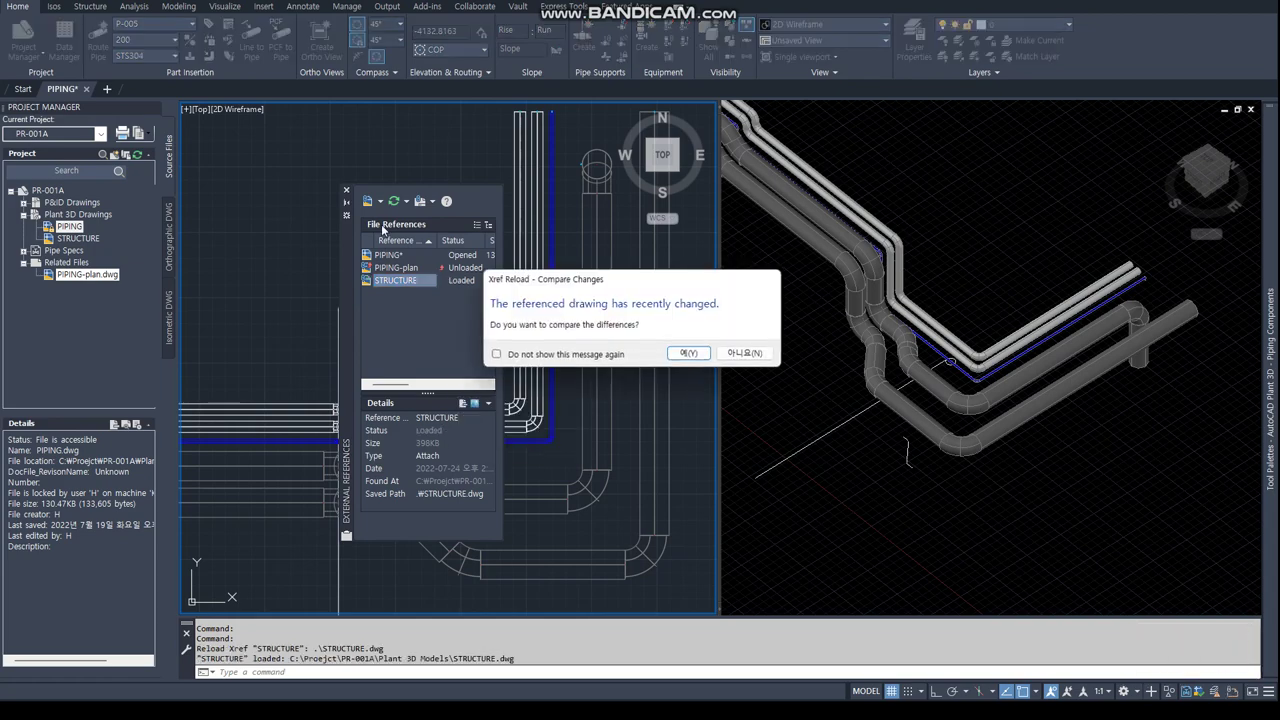
{"action": "left_click", "coordinate": [688, 354]}
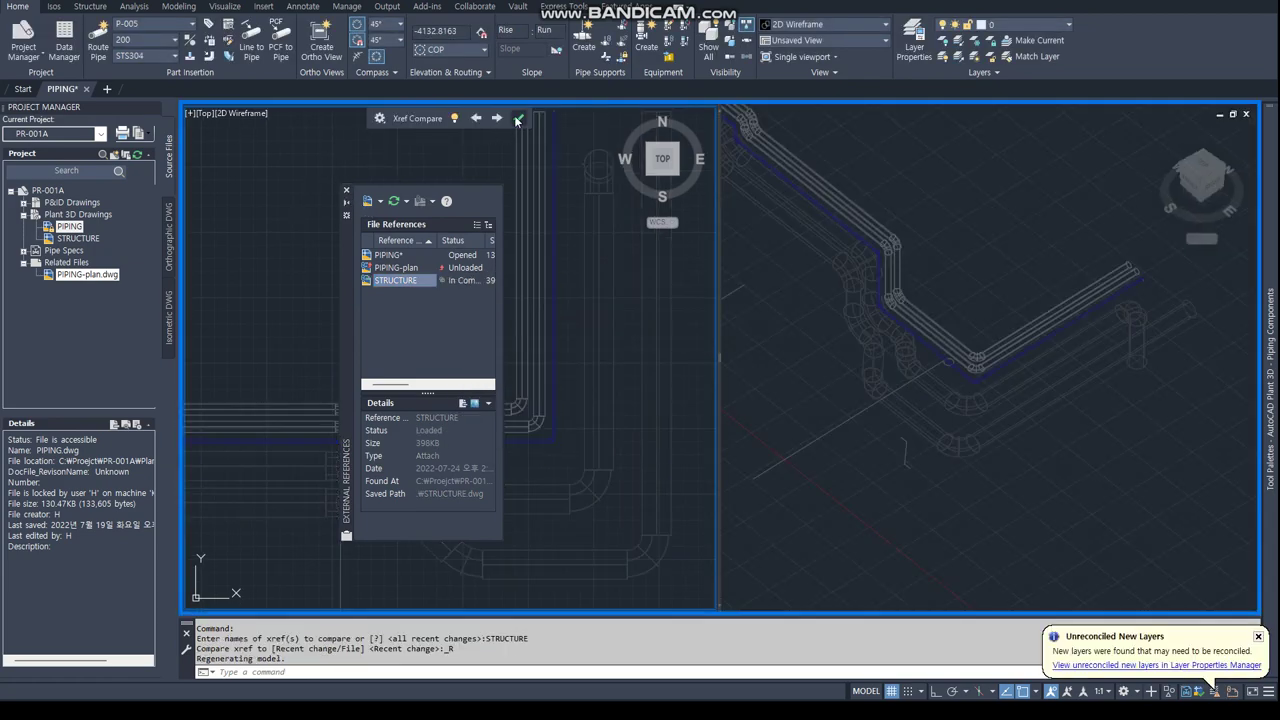
{"action": "left_click", "coordinate": [518, 120]}
{"action": "left_click", "coordinate": [347, 192]}
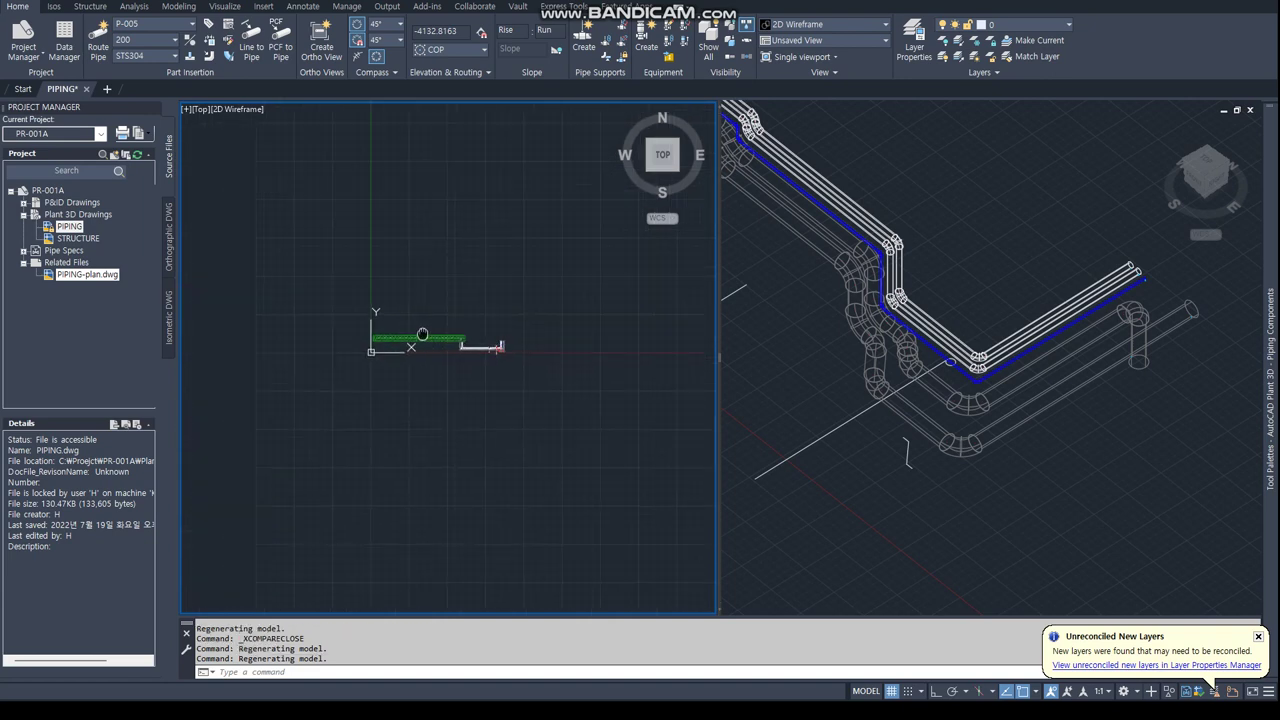
Switch the viewport layout to Single with VPORTS.
{"action": "scroll", "coordinate": [429, 329], "scroll_direction": "up", "scroll_amount": 5}
{"action": "type", "text": "VPORTS"}
{"action": "key", "text": "Return"}
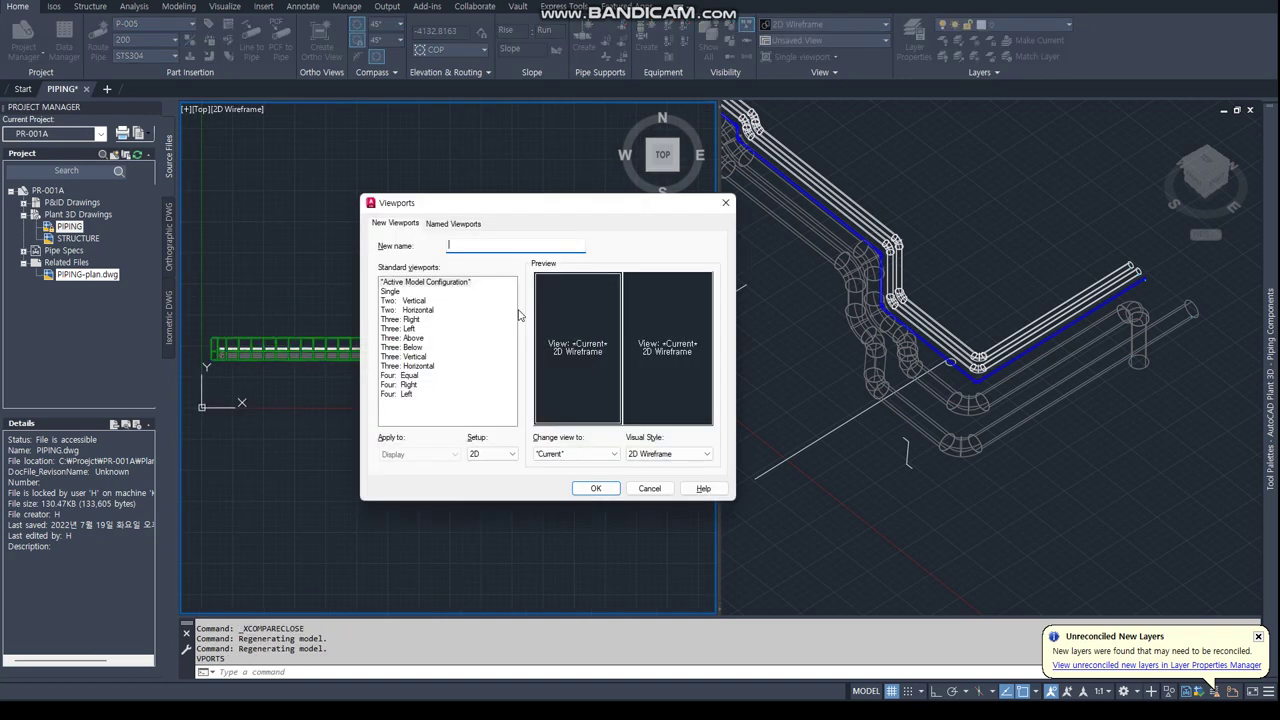
{"action": "left_click", "coordinate": [390, 291]}
{"action": "left_click", "coordinate": [596, 488]}
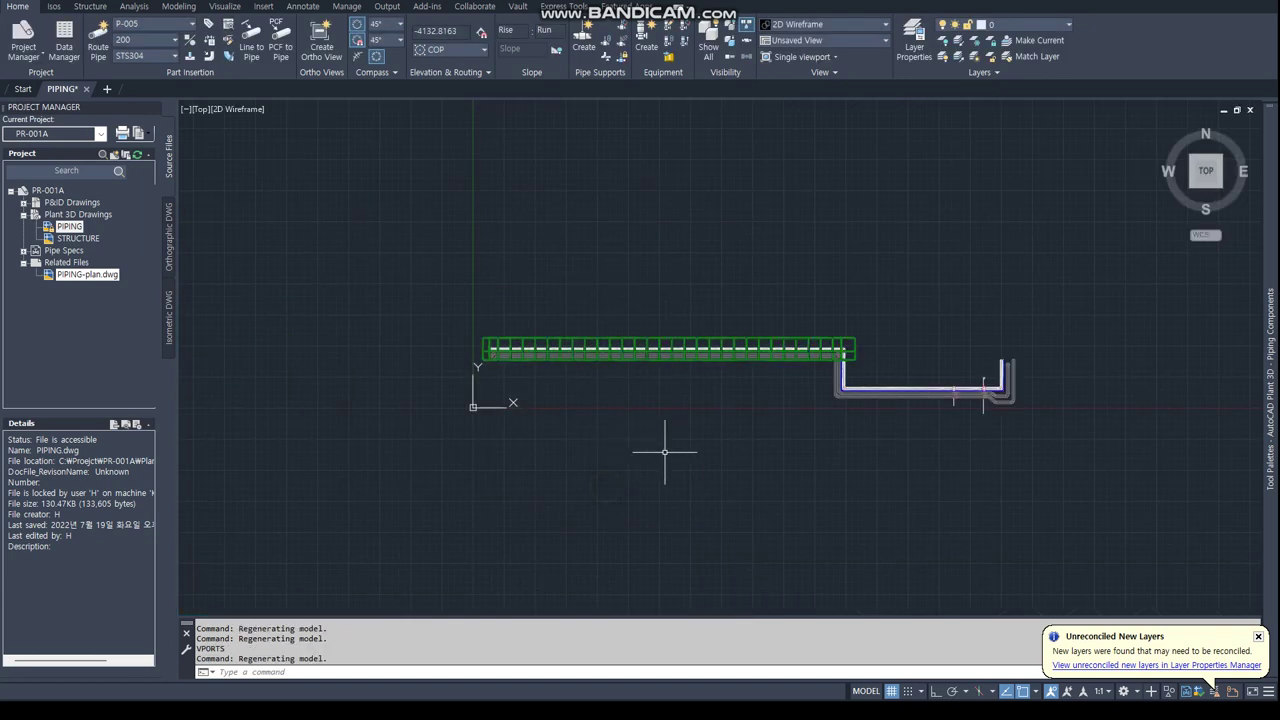
Set the visual style to Realistic and orbit around the pipe rack.
{"action": "middle_click_drag", "start_coordinate": [666, 448], "coordinate": [729, 386], "text": "shift"}
{"action": "scroll", "coordinate": [1000, 410], "scroll_direction": "up", "scroll_amount": 3}
{"action": "type", "text": "vs"}
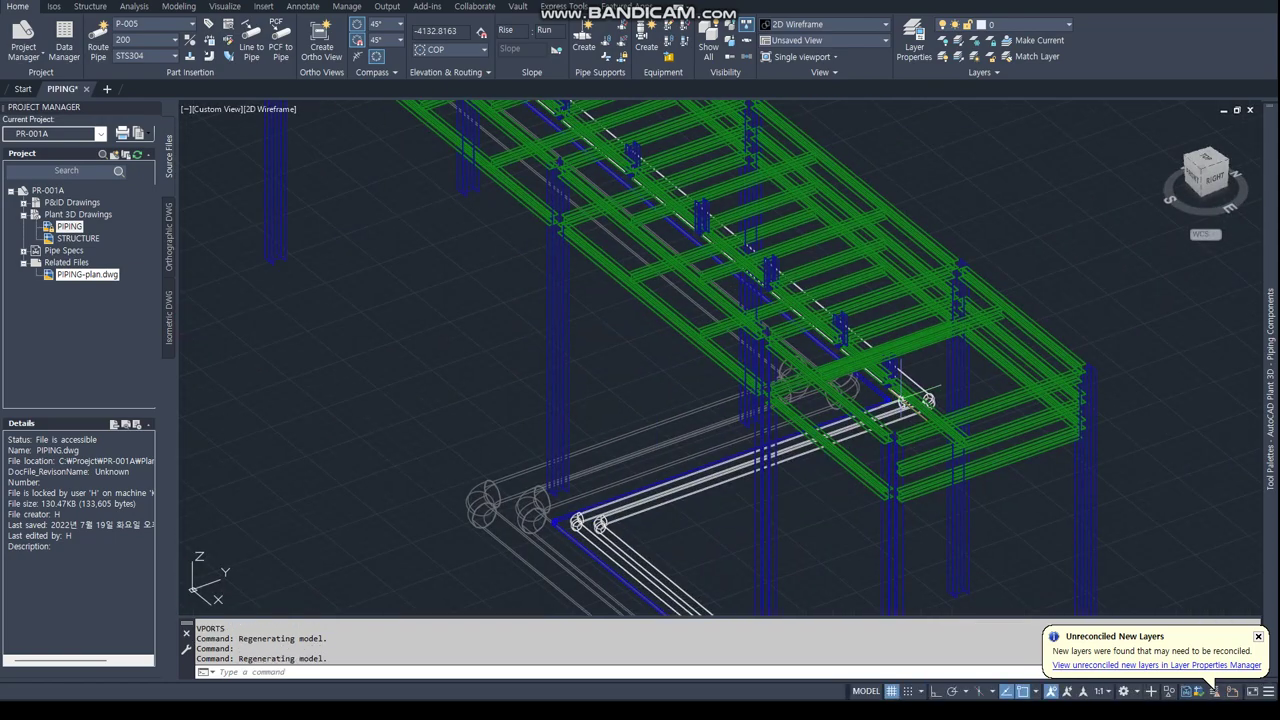
{"action": "key", "text": "Return"}
{"action": "type", "text": "r"}
{"action": "key", "text": "Return"}
{"action": "mouse_move", "coordinate": [1045, 385]}
{"action": "middle_mouse_down", "text": "shift"}
{"action": "mouse_move", "coordinate": [785, 312]}
{"action": "mouse_move", "coordinate": [557, 330]}
{"action": "mouse_move", "coordinate": [453, 216]}
{"action": "mouse_move", "coordinate": [723, 300]}
{"action": "mouse_move", "coordinate": [651, 310]}
{"action": "mouse_move", "coordinate": [803, 266]}
{"action": "mouse_move", "coordinate": [791, 346]}
{"action": "mouse_move", "coordinate": [718, 332]}
{"action": "middle_mouse_up", "text": "shift"}
{"action": "scroll", "coordinate": [557, 330], "scroll_direction": "down", "scroll_amount": 2}
{"action": "scroll", "coordinate": [453, 216], "scroll_direction": "up", "scroll_amount": 3}
{"action": "scroll", "coordinate": [651, 310], "scroll_direction": "down", "scroll_amount": 5}
{"action": "scroll", "coordinate": [651, 310], "scroll_direction": "up", "scroll_amount": 3}
{"action": "key", "text": "Return"}
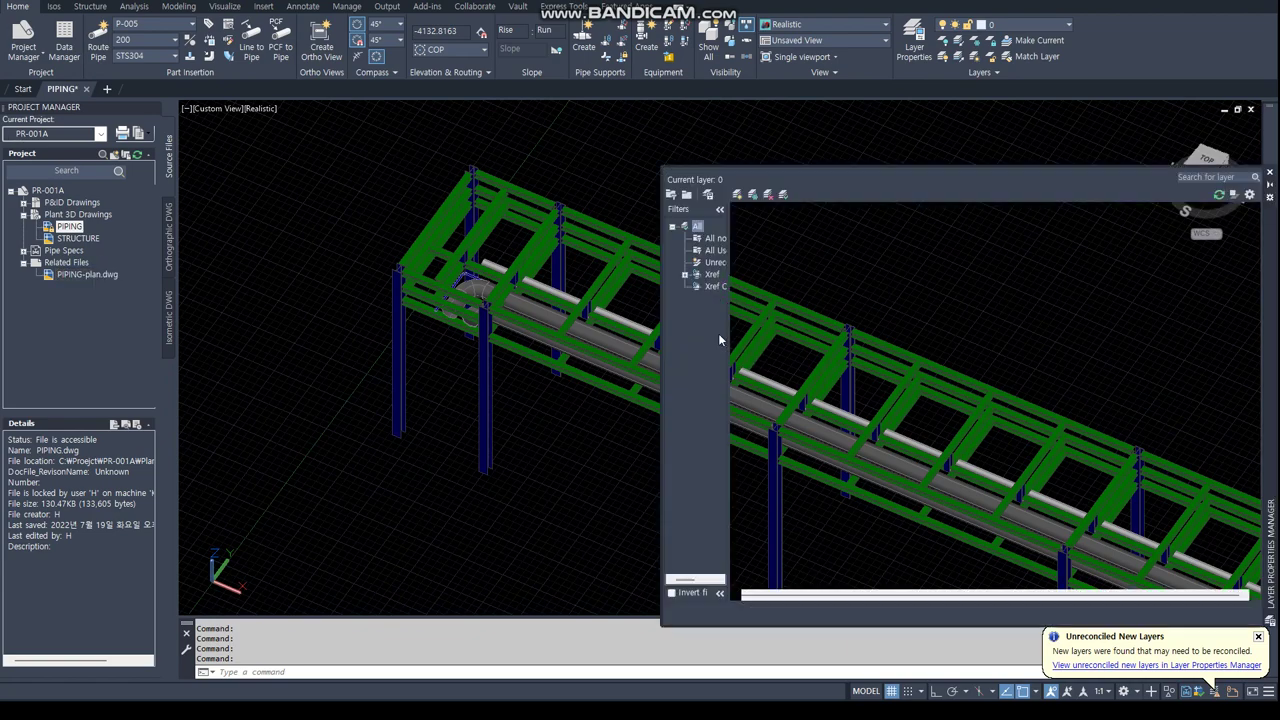
Under the Xref filter, freeze STRUCTURE|COL and the extra TOS EL. beam layers, including 7600.
{"action": "left_click", "coordinate": [713, 274]}
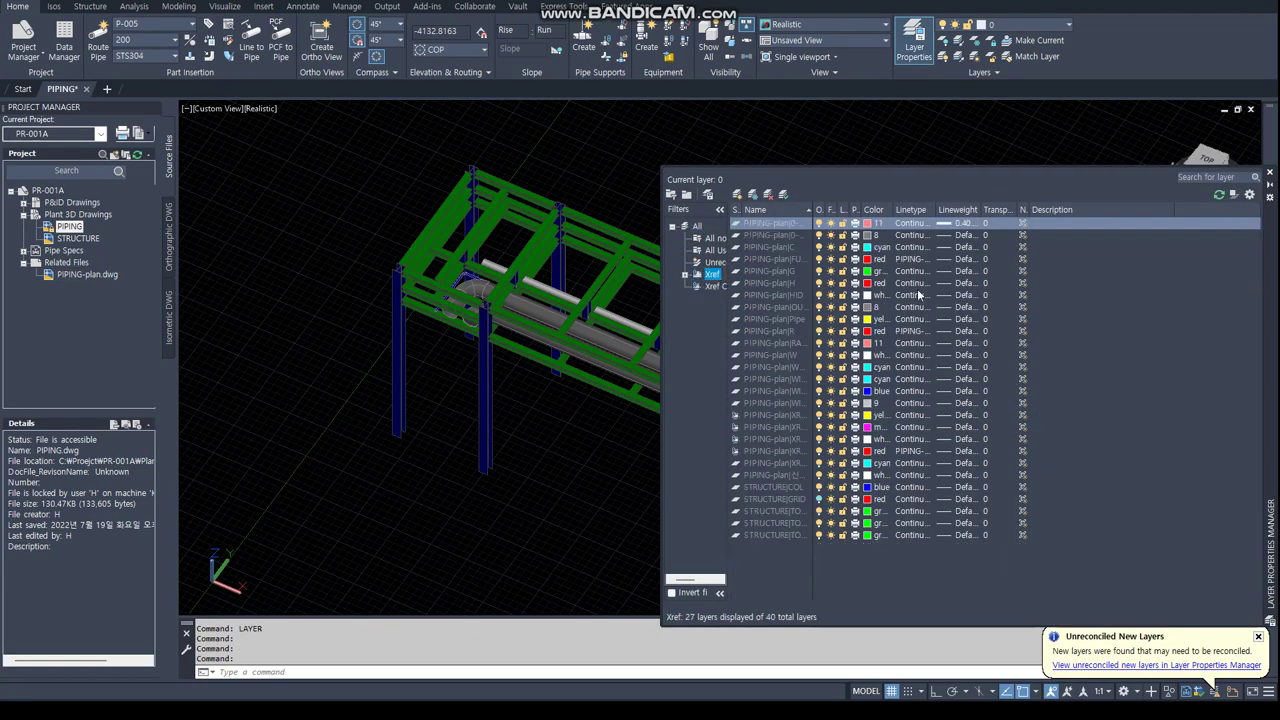
{"action": "double_click", "coordinate": [808, 209]}
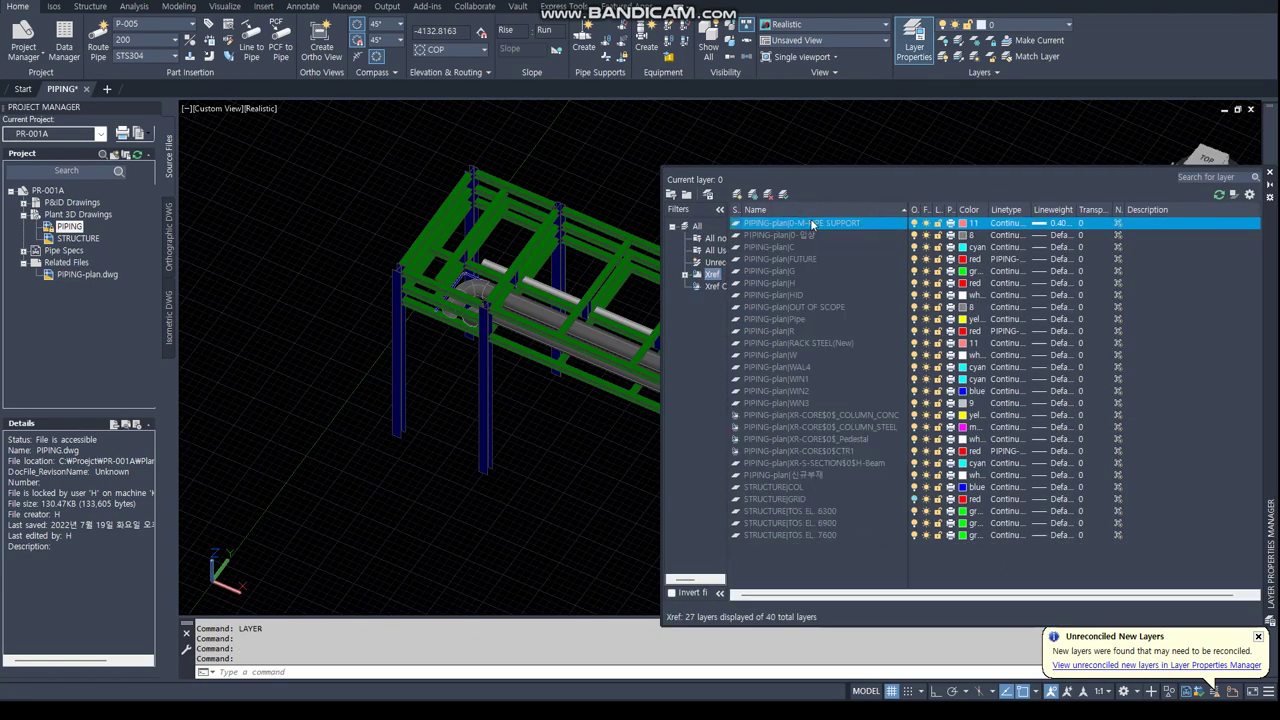
{"action": "left_click", "coordinate": [925, 523]}
{"action": "left_click", "coordinate": [925, 535]}
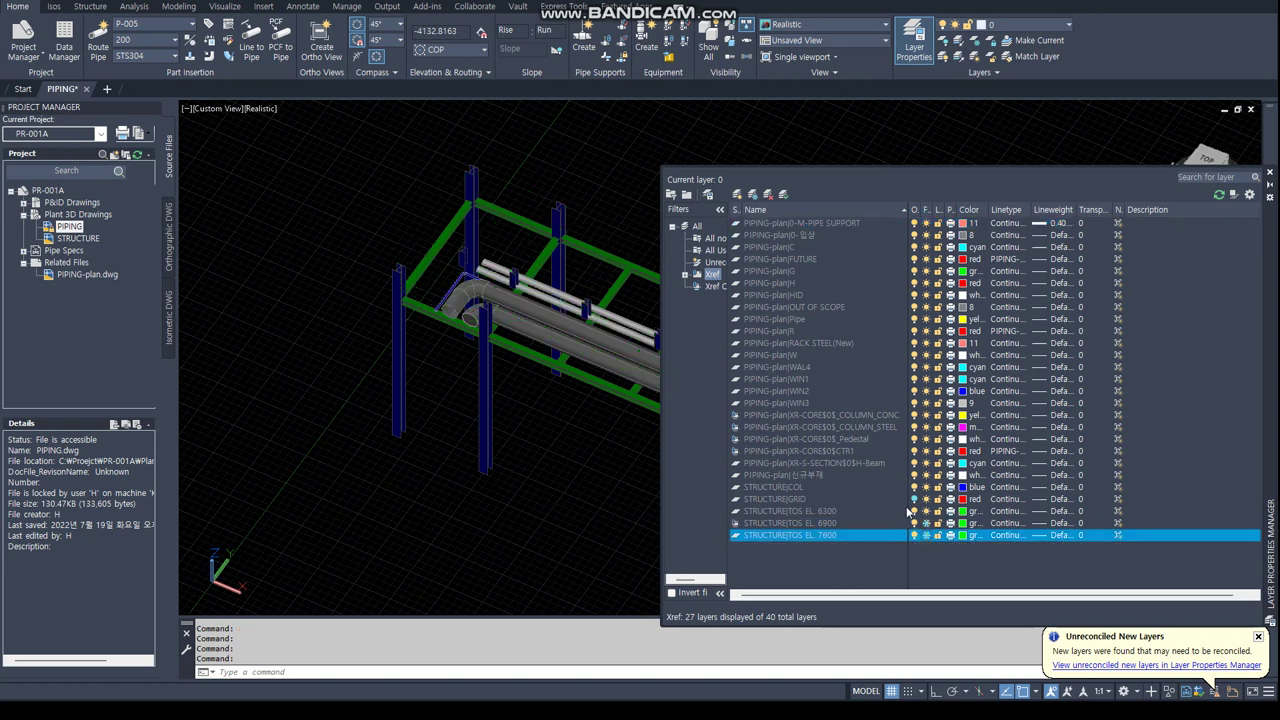
{"action": "left_click", "coordinate": [925, 487]}
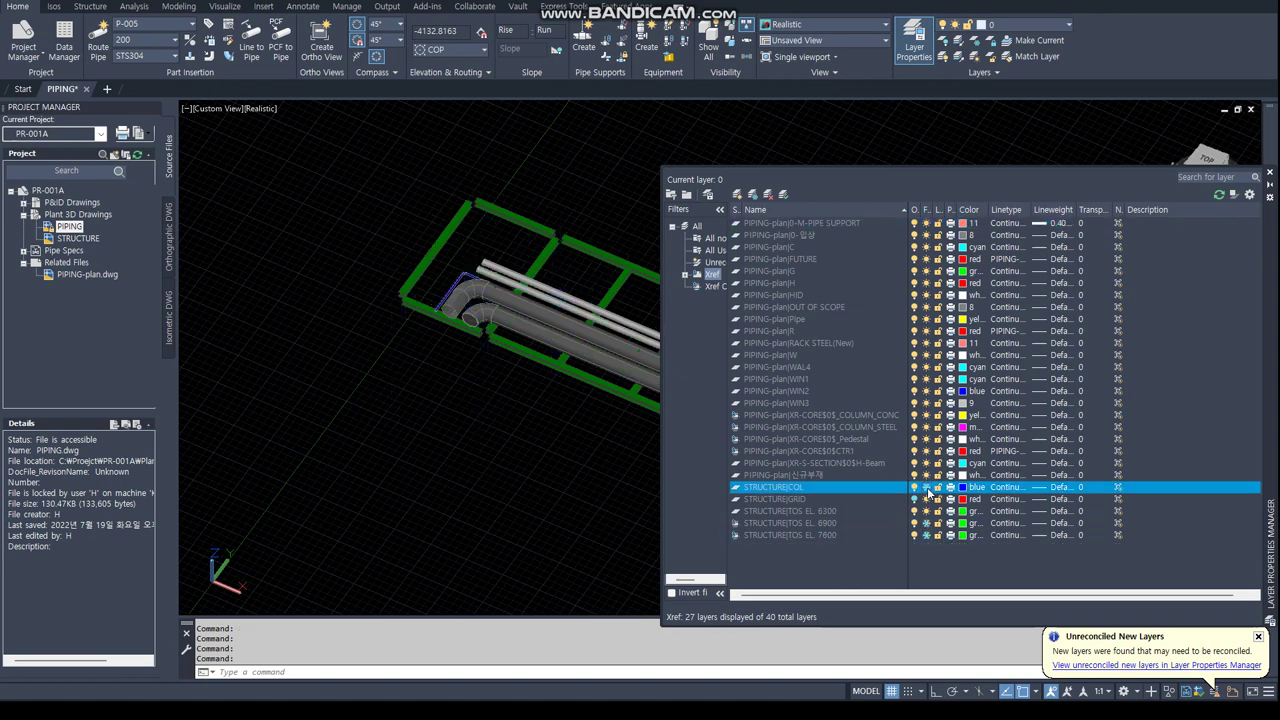
Close the layer settings and orbit the view toward the pipe ends.
{"action": "left_click", "coordinate": [1271, 176]}
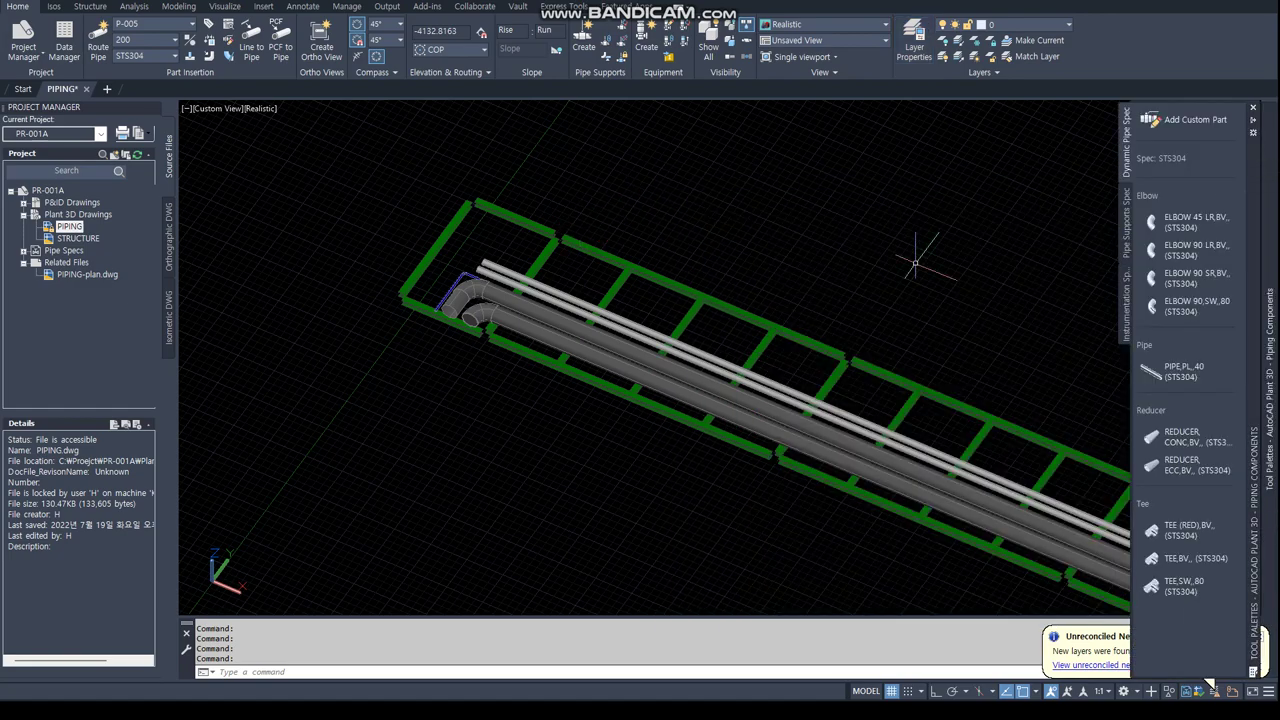
{"action": "scroll", "coordinate": [914, 257], "scroll_direction": "up", "scroll_amount": 3}
{"action": "scroll", "coordinate": [574, 283], "scroll_direction": "down", "scroll_amount": 5}
{"action": "left_click_drag", "start_coordinate": [574, 283], "coordinate": [865, 434]}
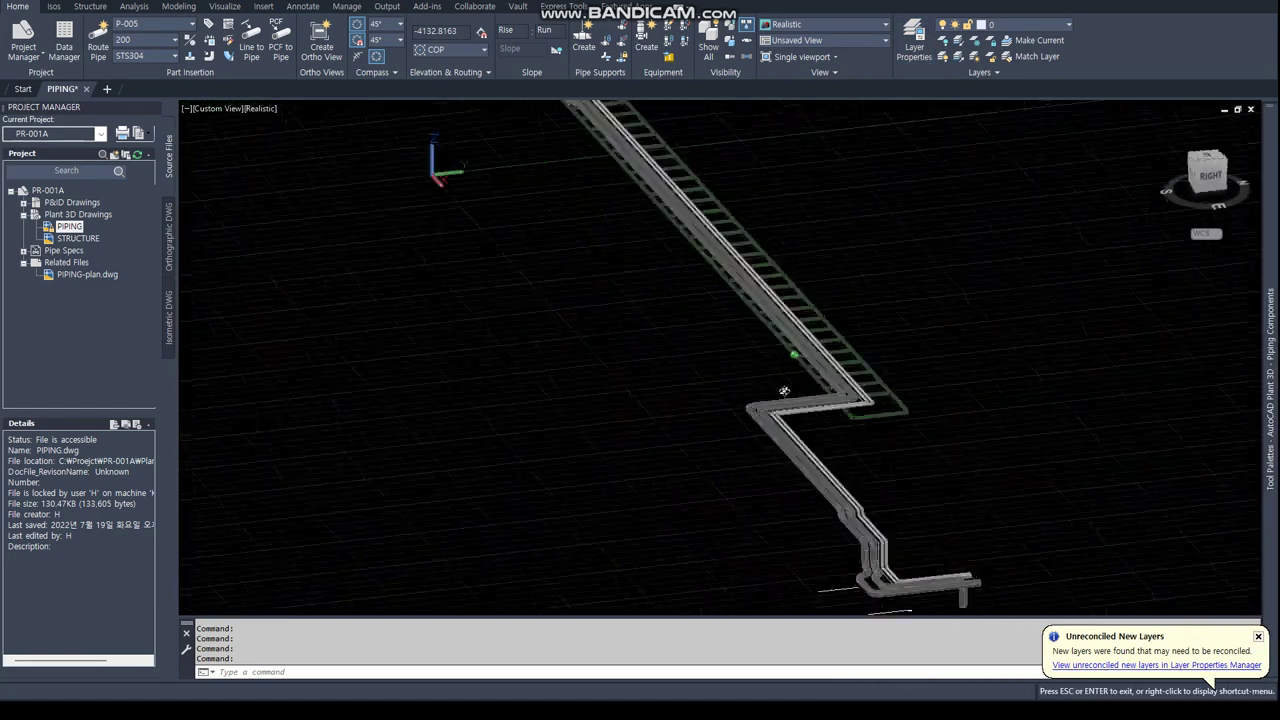
{"action": "middle_click_drag", "start_coordinate": [865, 434], "coordinate": [870, 410], "text": "shift"}
{"action": "scroll", "coordinate": [868, 405], "scroll_direction": "down", "scroll_amount": 3}
{"action": "scroll", "coordinate": [868, 405], "scroll_direction": "up", "scroll_amount": 5}
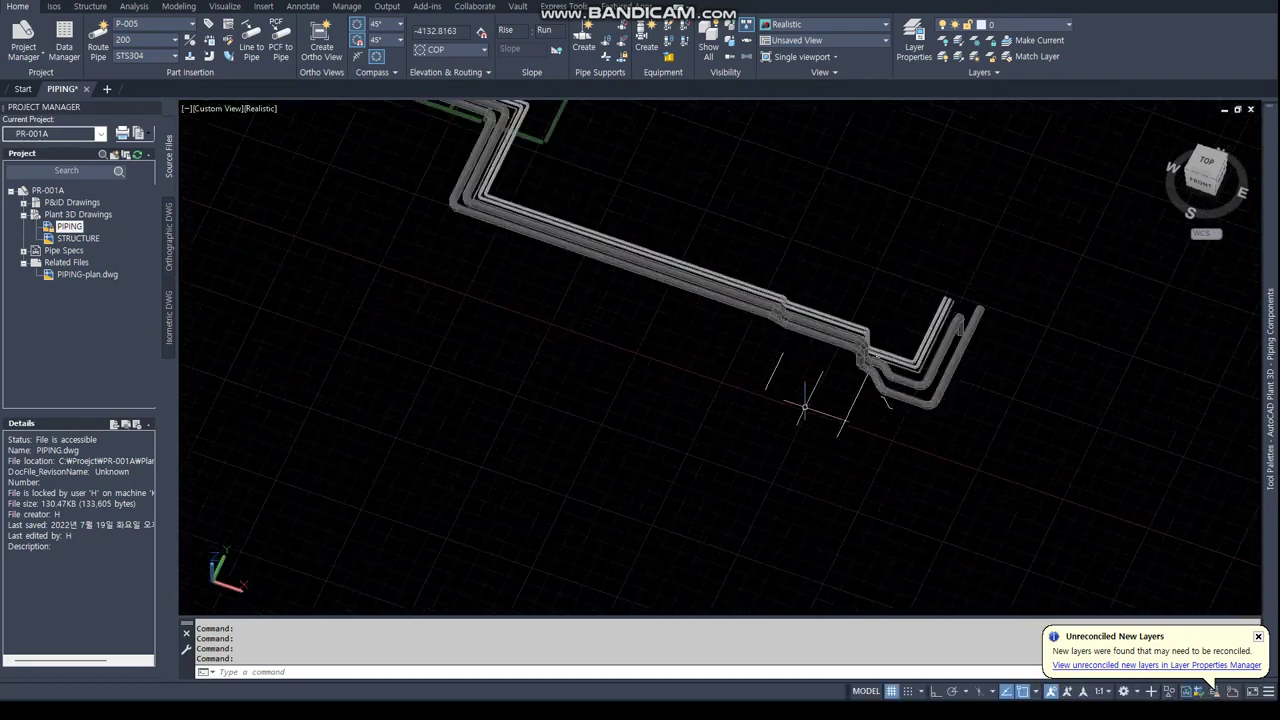
{"action": "scroll", "coordinate": [868, 405], "scroll_direction": "up", "scroll_amount": 4}
Erase the stray lines near the pipe ends with crossing windows.
{"action": "left_click", "coordinate": [886, 400]}
{"action": "left_click", "coordinate": [943, 443]}
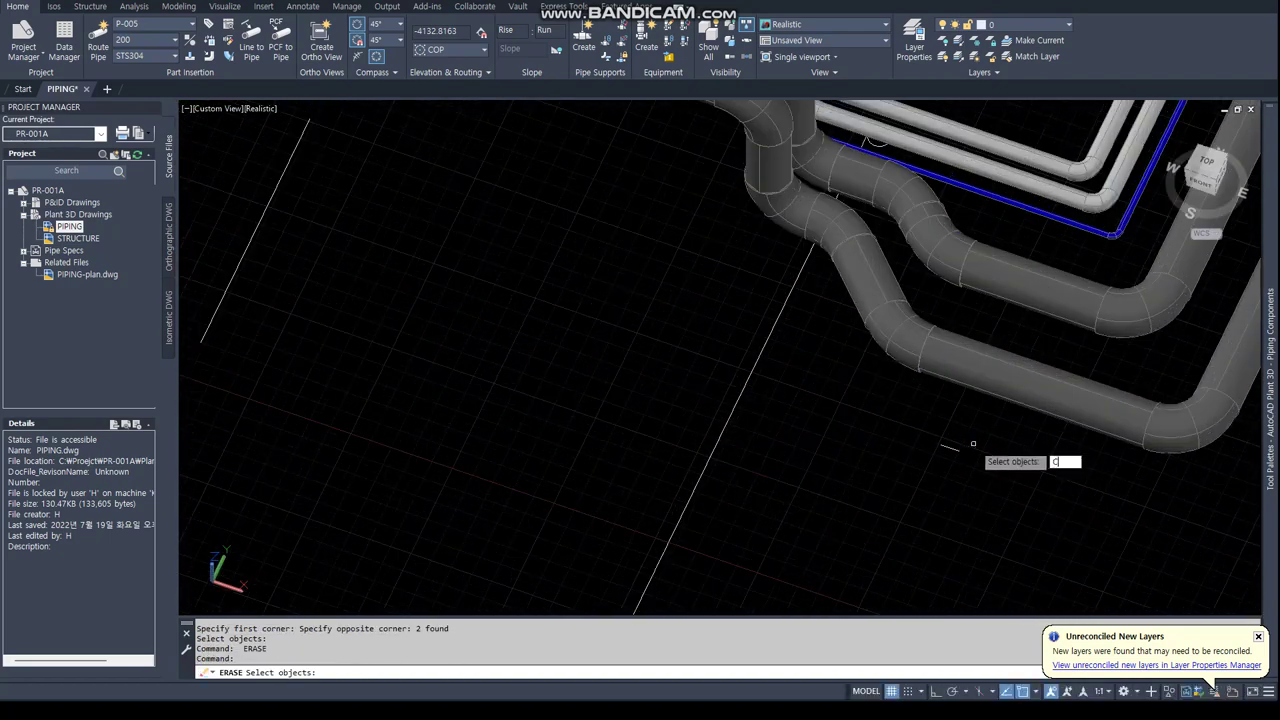
{"action": "scroll", "coordinate": [890, 450], "scroll_direction": "down", "scroll_amount": 3}
{"action": "scroll", "coordinate": [888, 430], "scroll_direction": "down", "scroll_amount": 2}
{"action": "scroll", "coordinate": [903, 417], "scroll_direction": "down", "scroll_amount": 2}
{"action": "left_click", "coordinate": [903, 417]}
{"action": "left_click", "coordinate": [846, 443]}
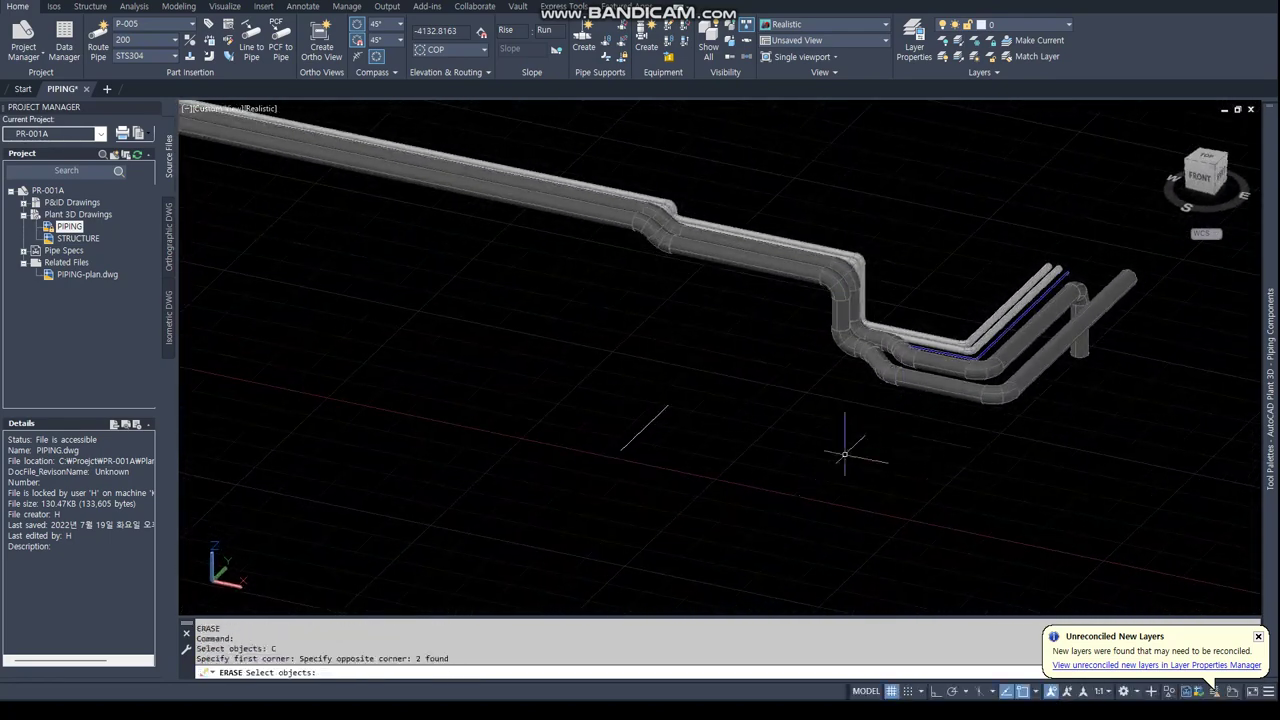
{"action": "scroll", "coordinate": [645, 425], "scroll_direction": "down", "scroll_amount": 3}
Check the pipe run, return to the current-UCS plan view and save PIPING.
{"action": "middle_click_drag", "start_coordinate": [645, 425], "coordinate": [620, 390], "text": "shift"}
{"action": "type", "text": "PLAN"}
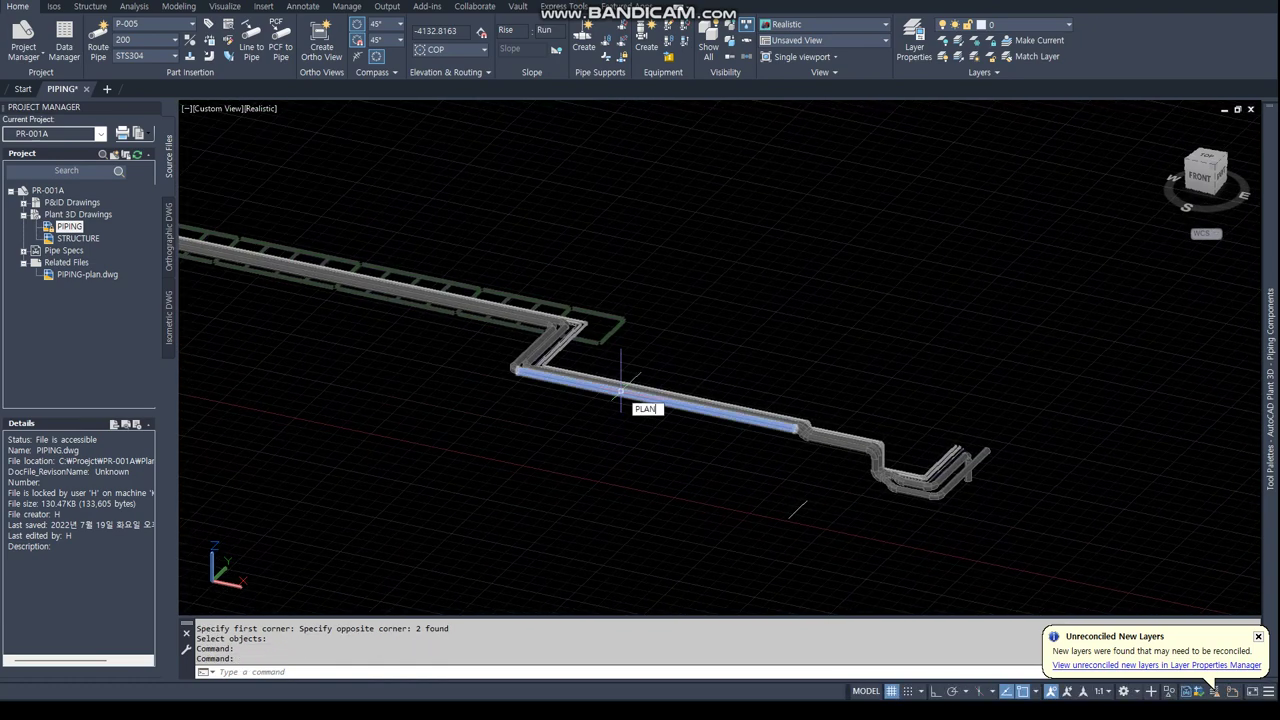
{"action": "key", "text": "Return"}
{"action": "key", "text": "Return"}
{"action": "key", "text": "ctrl+s"}
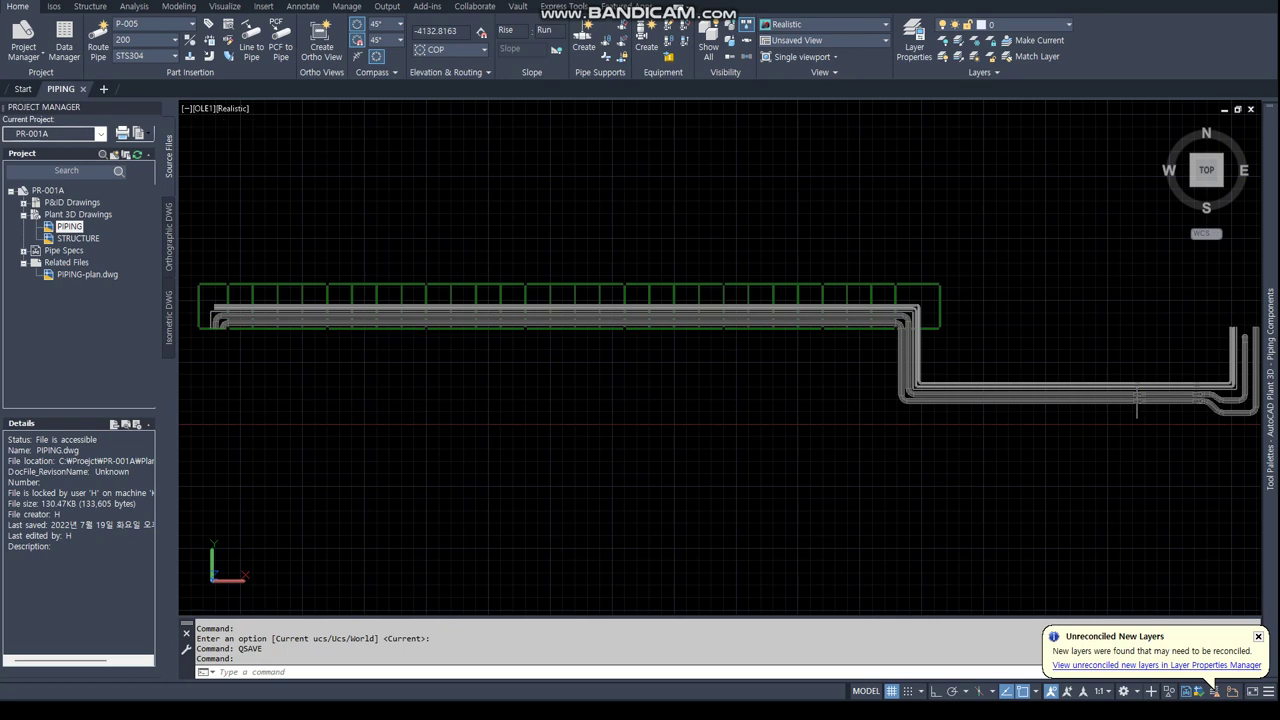
Reload the PIPING-plan external reference.
{"action": "type", "text": "Xr"}
{"action": "key", "text": "Return"}
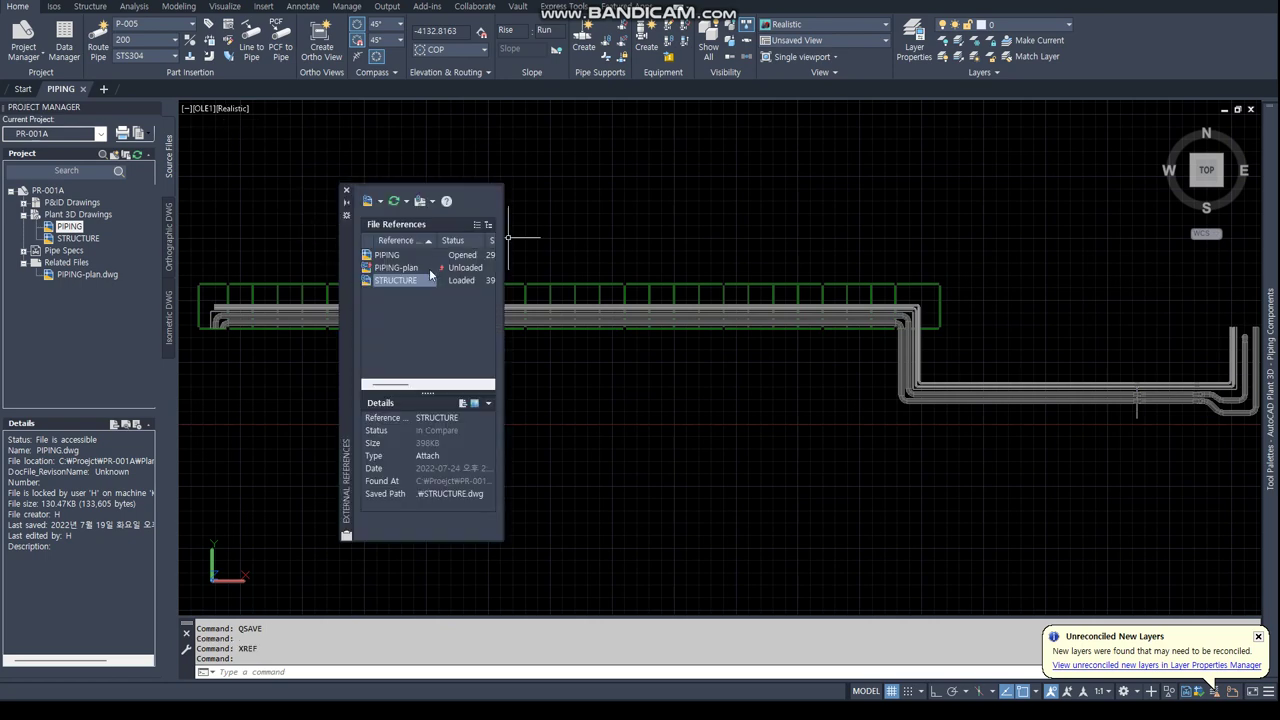
{"action": "left_click", "coordinate": [466, 278]}
{"action": "right_click", "coordinate": [466, 278]}
{"action": "left_click", "coordinate": [507, 344]}
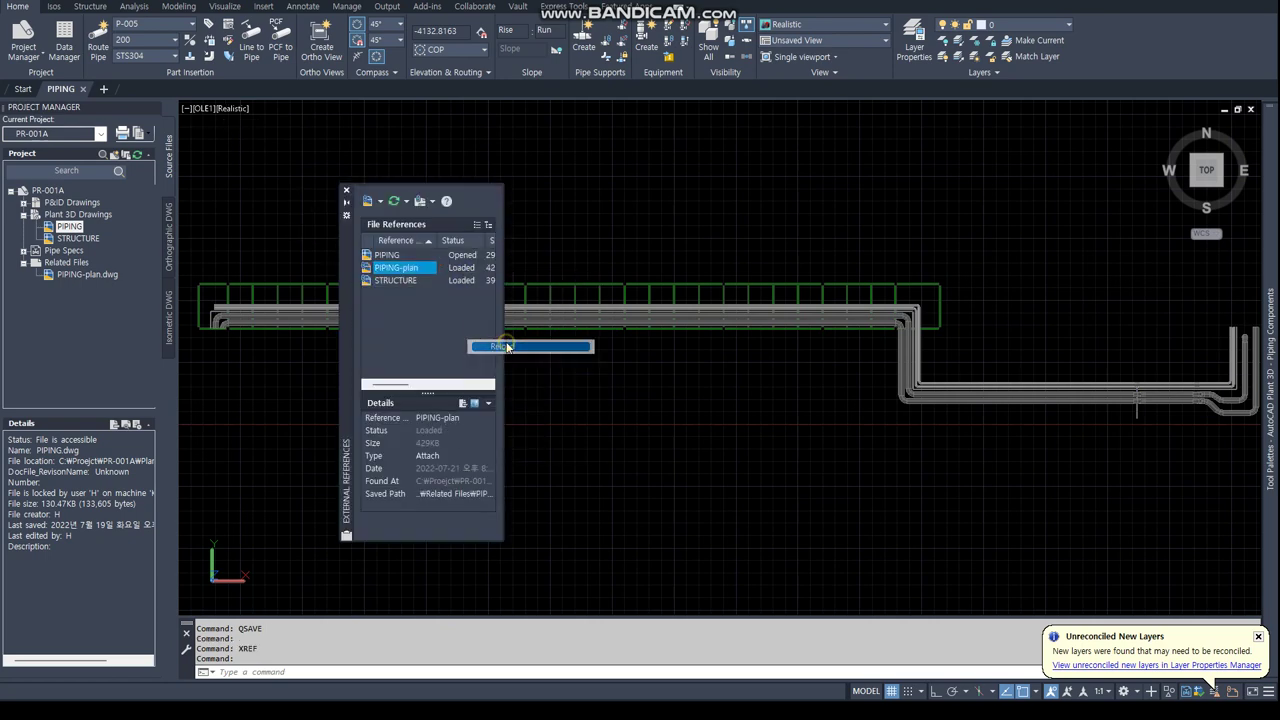
{"action": "left_click", "coordinate": [349, 192]}
{"action": "scroll", "coordinate": [723, 257], "scroll_direction": "up", "scroll_amount": 3}
{"action": "scroll", "coordinate": [734, 277], "scroll_direction": "up", "scroll_amount": 1}
Start moving the PIPING-plan reference from a Nearest-snapped base point.
{"action": "type", "text": "m"}
{"action": "key", "text": "Return"}
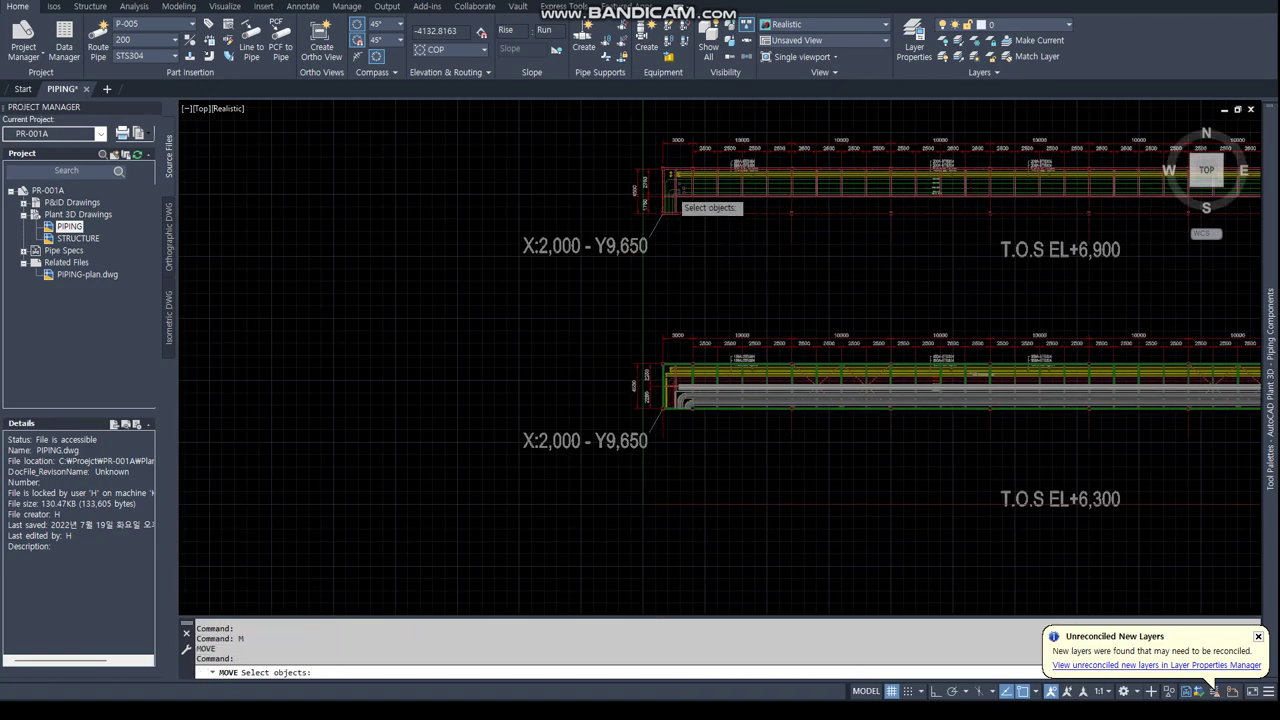
{"action": "scroll", "coordinate": [596, 262], "scroll_direction": "up", "scroll_amount": 2}
{"action": "left_click", "coordinate": [596, 262]}
{"action": "key", "text": "Return"}
{"action": "type", "text": "nea"}
{"action": "key", "text": "Return"}
{"action": "left_click", "coordinate": [614, 258]}
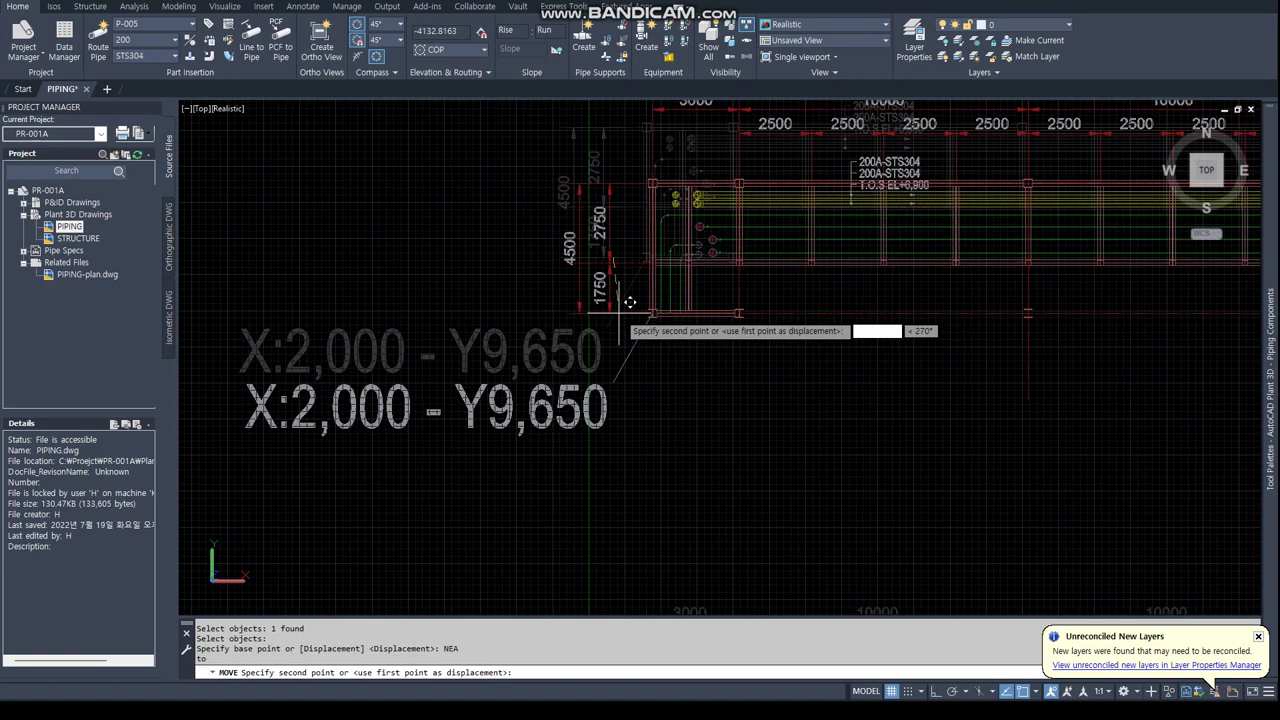
Drop it perpendicular to the rack edge with a PER snap, then zoom out.
{"action": "scroll", "coordinate": [631, 307], "scroll_direction": "down", "scroll_amount": 2}
{"action": "scroll", "coordinate": [631, 307], "scroll_direction": "up", "scroll_amount": 2}
{"action": "scroll", "coordinate": [620, 450], "scroll_direction": "up", "scroll_amount": 2}
{"action": "scroll", "coordinate": [571, 394], "scroll_direction": "up", "scroll_amount": 2}
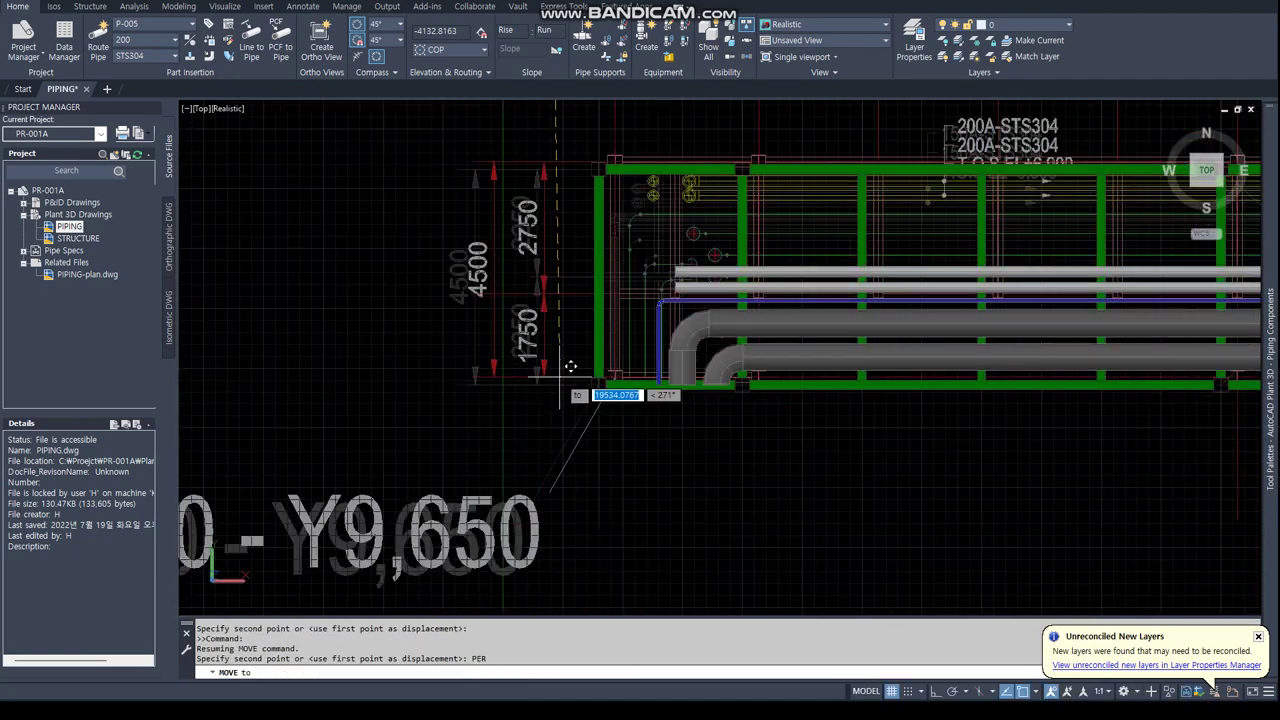
{"action": "type", "text": "per"}
{"action": "key", "text": "Return"}
{"action": "left_click", "coordinate": [557, 379]}
{"action": "scroll", "coordinate": [678, 270], "scroll_direction": "up", "scroll_amount": 3}
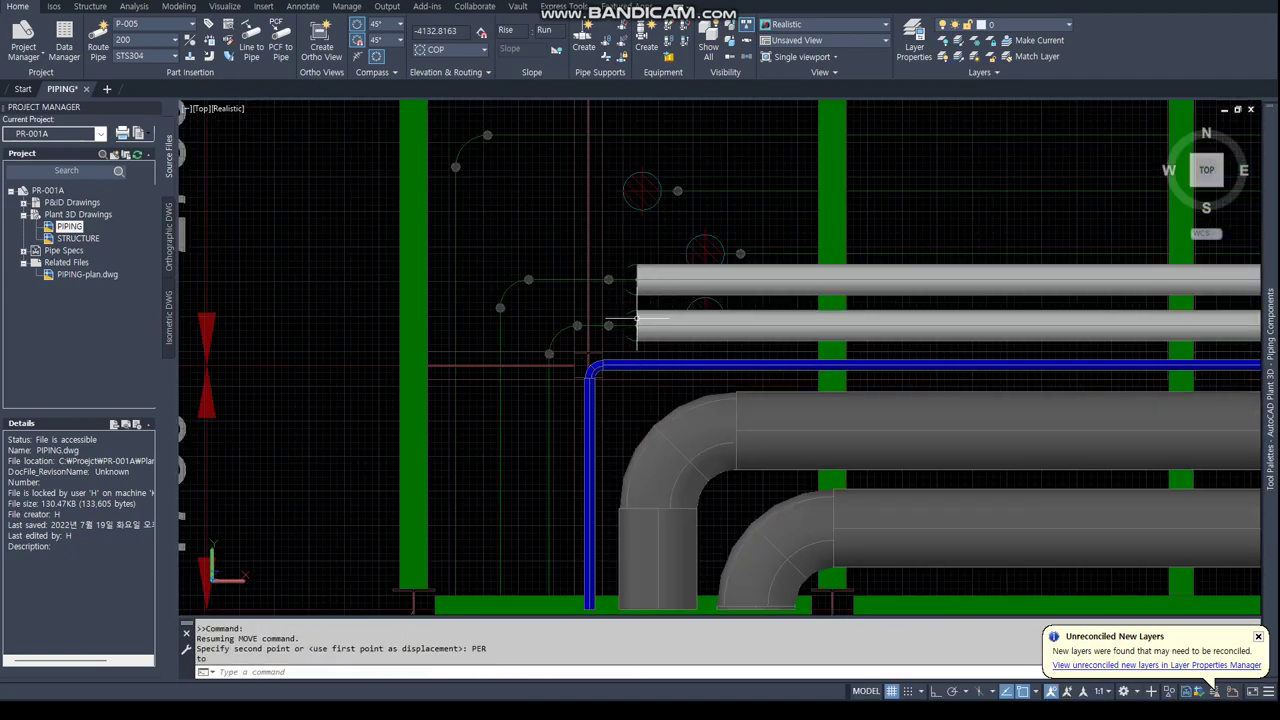
{"action": "scroll", "coordinate": [636, 320], "scroll_direction": "down", "scroll_amount": 5}
{"action": "scroll", "coordinate": [340, 295], "scroll_direction": "down", "scroll_amount": 4}
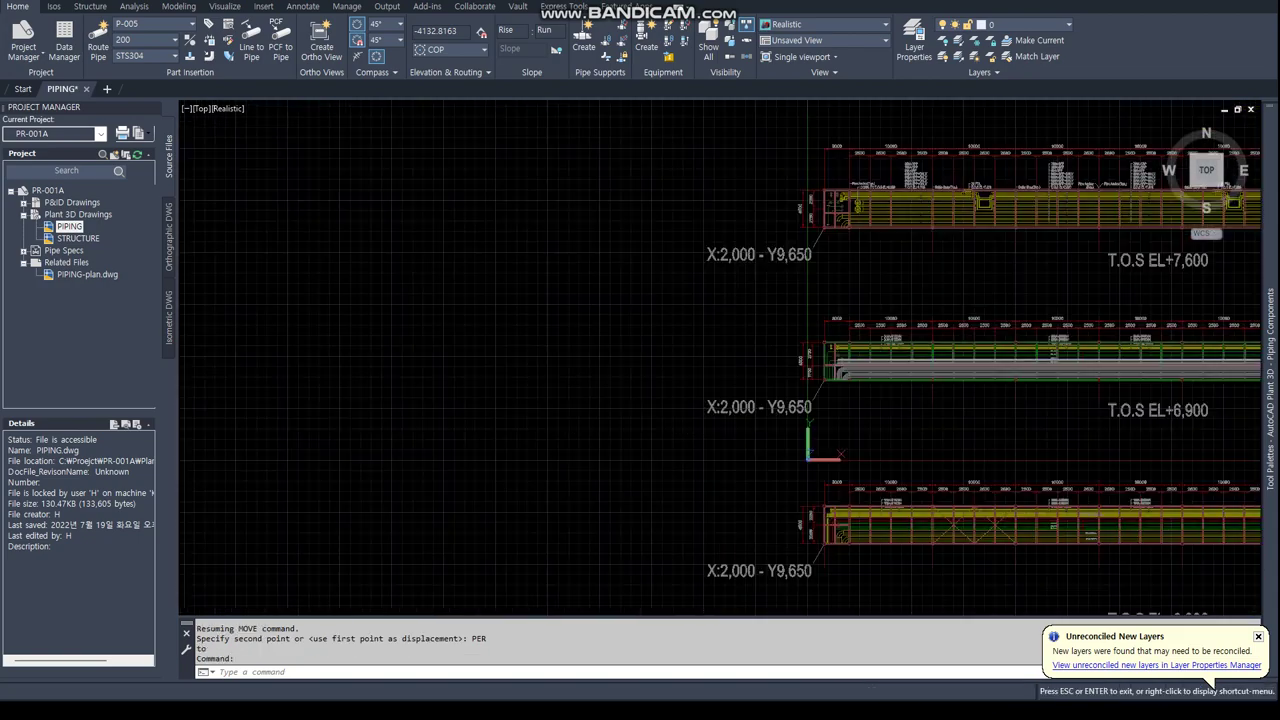
In isometric view, route a vertical riser with an elbow from the upper small pipe's end.
{"action": "left_click", "coordinate": [1228, 190]}
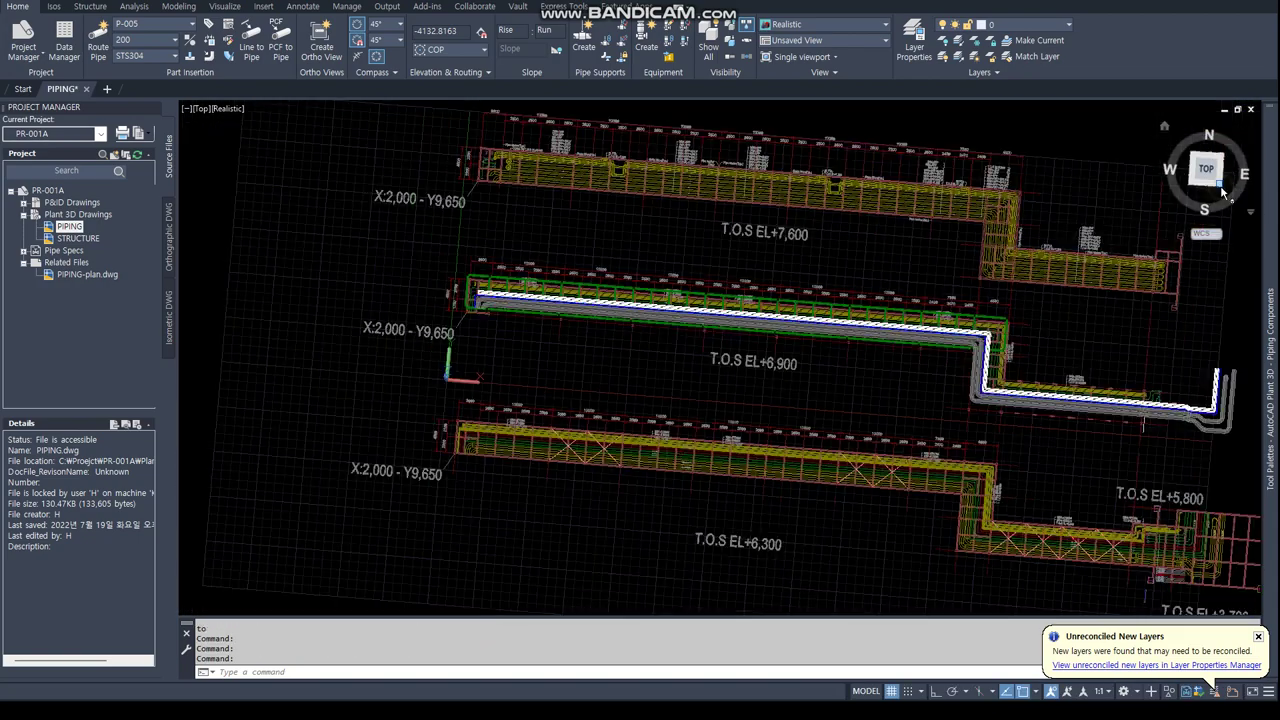
{"action": "scroll", "coordinate": [610, 270], "scroll_direction": "up", "scroll_amount": 3}
{"action": "scroll", "coordinate": [600, 275], "scroll_direction": "up", "scroll_amount": 4}
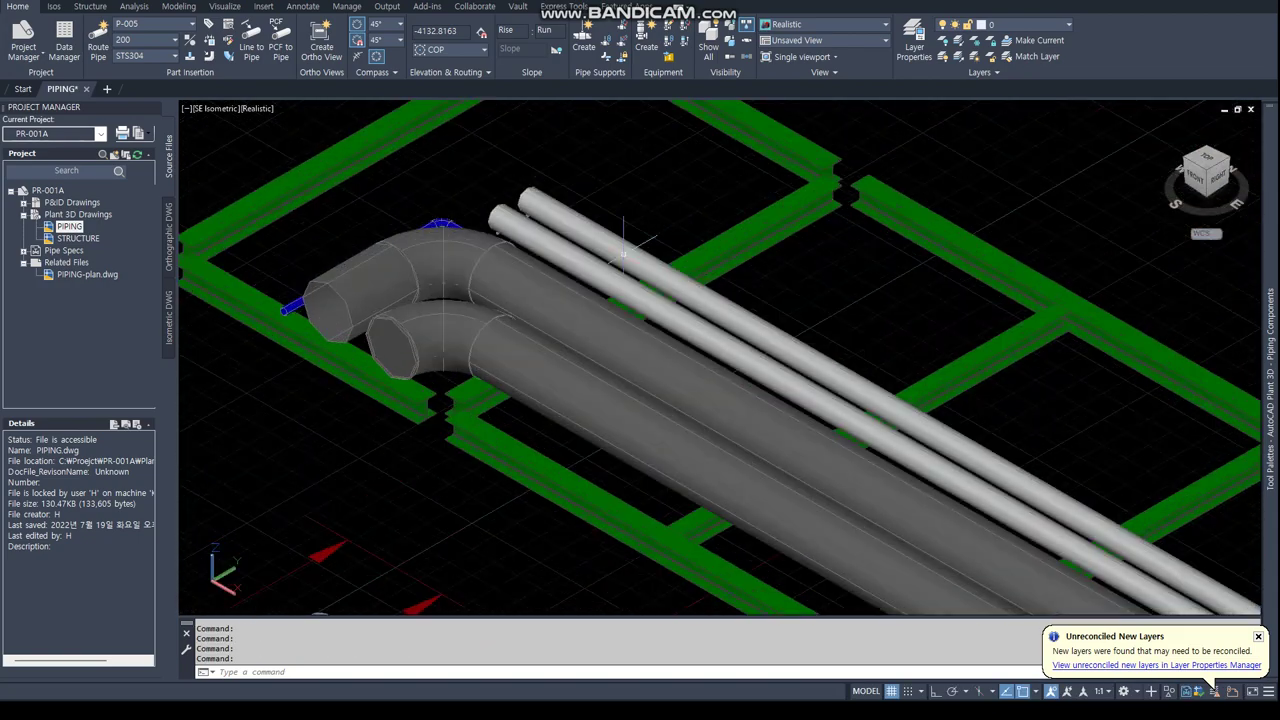
{"action": "left_click", "coordinate": [527, 193]}
{"action": "left_click", "coordinate": [525, 195]}
{"action": "scroll", "coordinate": [528, 160], "scroll_direction": "down", "scroll_amount": 2}
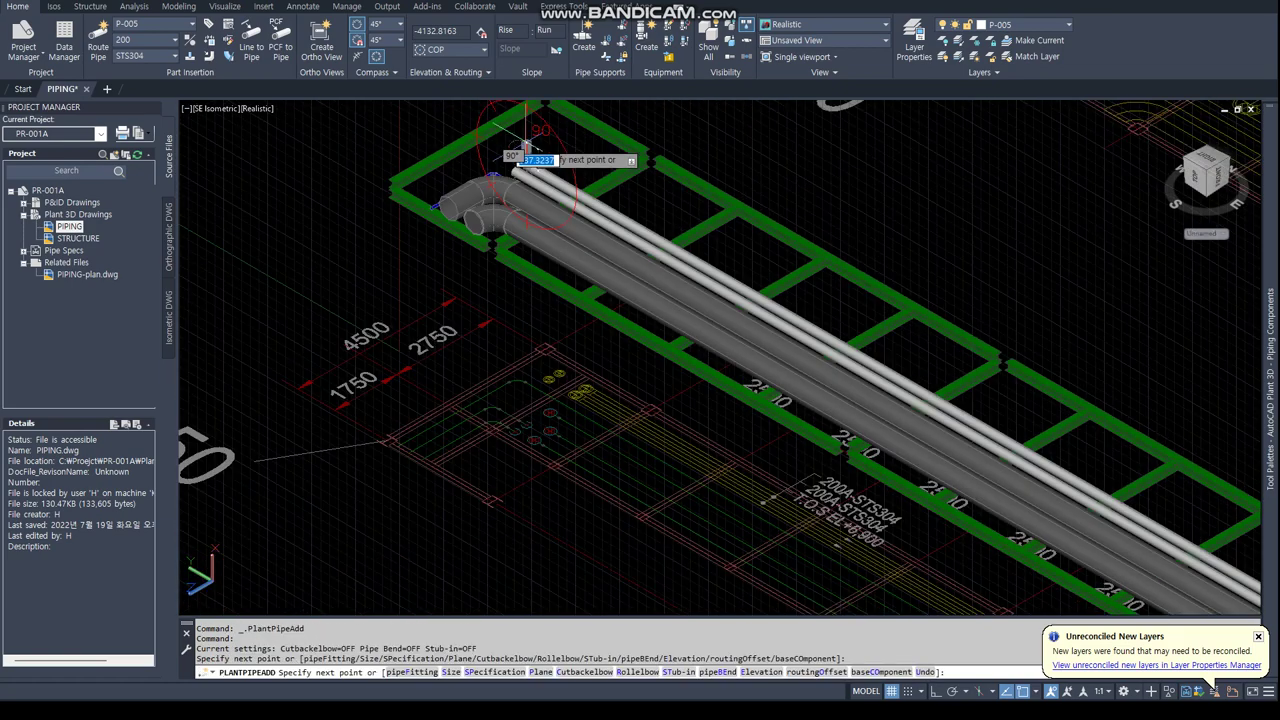
{"action": "scroll", "coordinate": [540, 175], "scroll_direction": "down", "scroll_amount": 2}
{"action": "left_click", "coordinate": [556, 186]}
{"action": "left_click", "coordinate": [522, 163]}
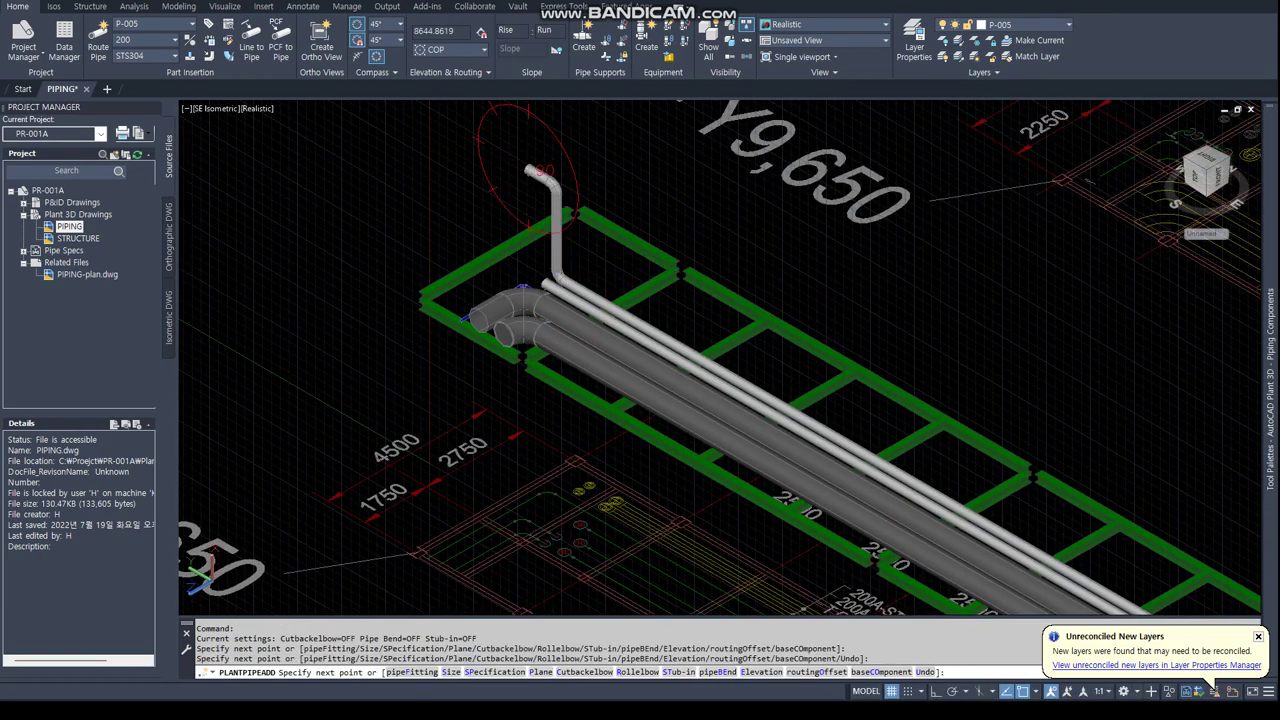
{"action": "key", "text": "Escape"}
{"action": "key", "text": "Escape"}
Raise that pipe end to elevation 6900.
{"action": "scroll", "coordinate": [518, 210], "scroll_direction": "up", "scroll_amount": 3}
{"action": "scroll", "coordinate": [505, 205], "scroll_direction": "up", "scroll_amount": 2}
{"action": "left_click", "coordinate": [490, 192]}
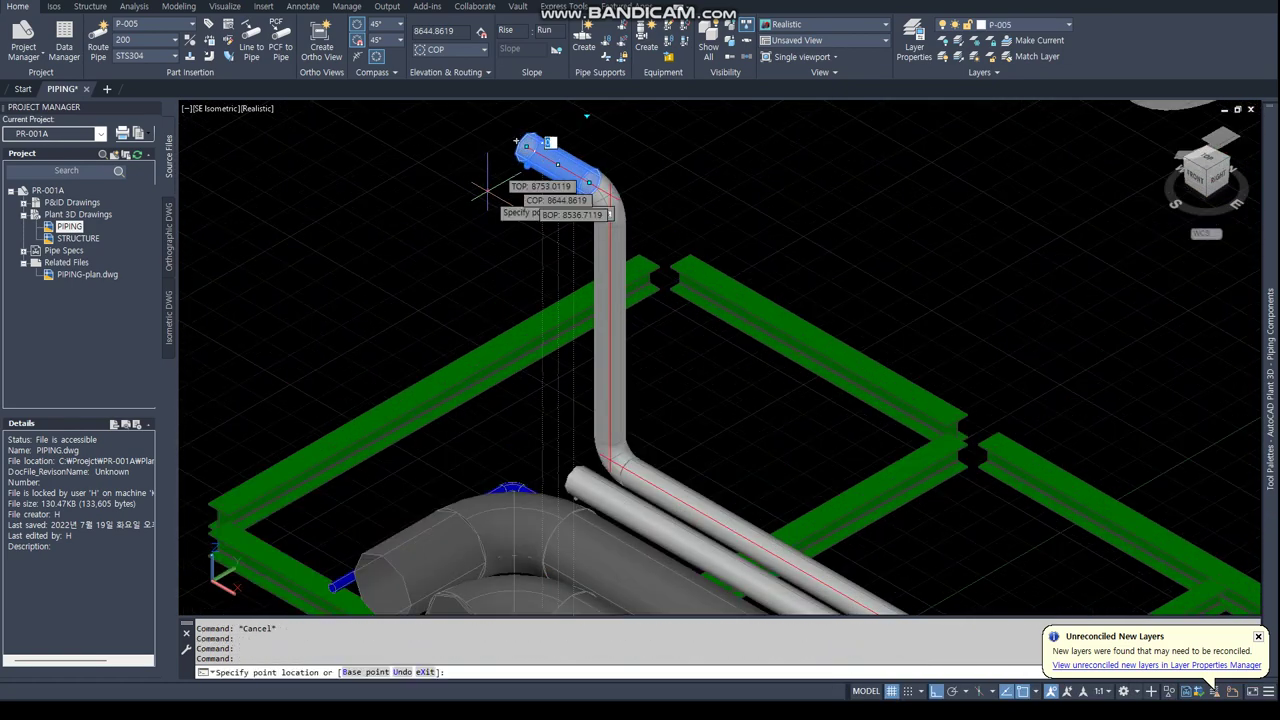
{"action": "key", "text": "Return"}
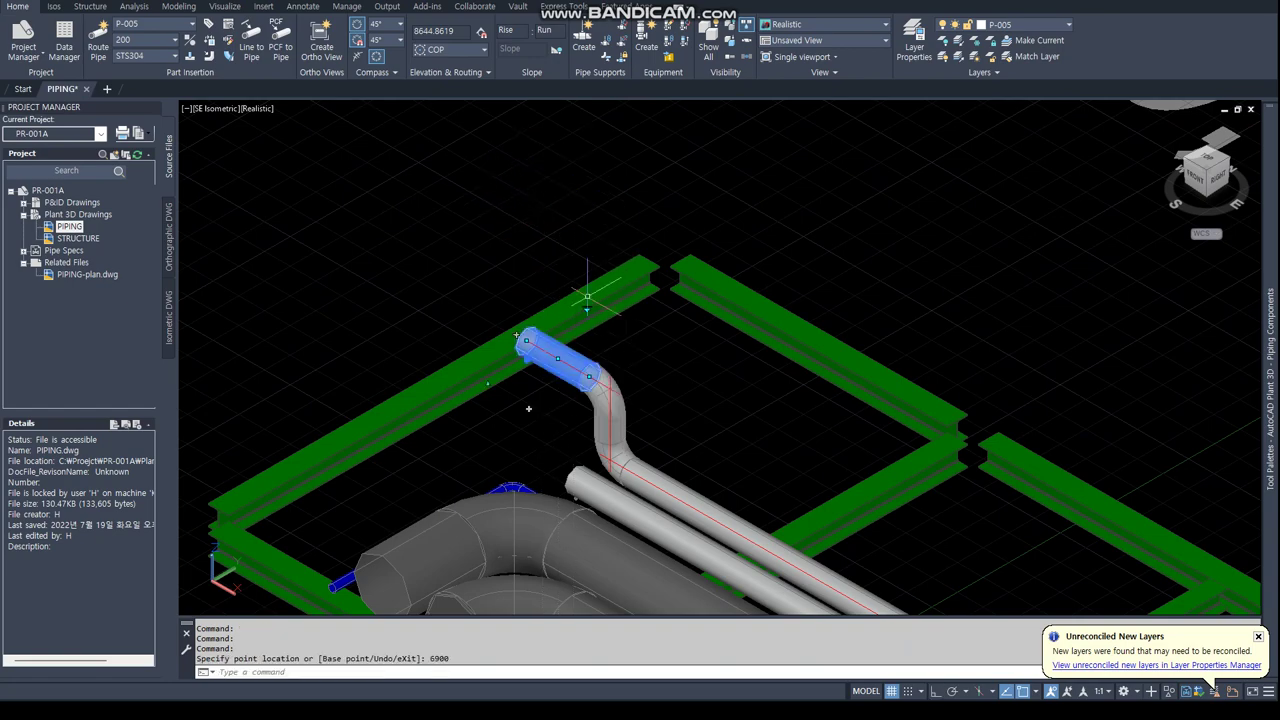
{"action": "key", "text": "Escape"}
{"action": "key", "text": "Escape"}
Move the lower pipe's fitting up onto the elbow's end with a NOD snap.
{"action": "left_click", "coordinate": [570, 476]}
{"action": "left_click", "coordinate": [570, 476]}
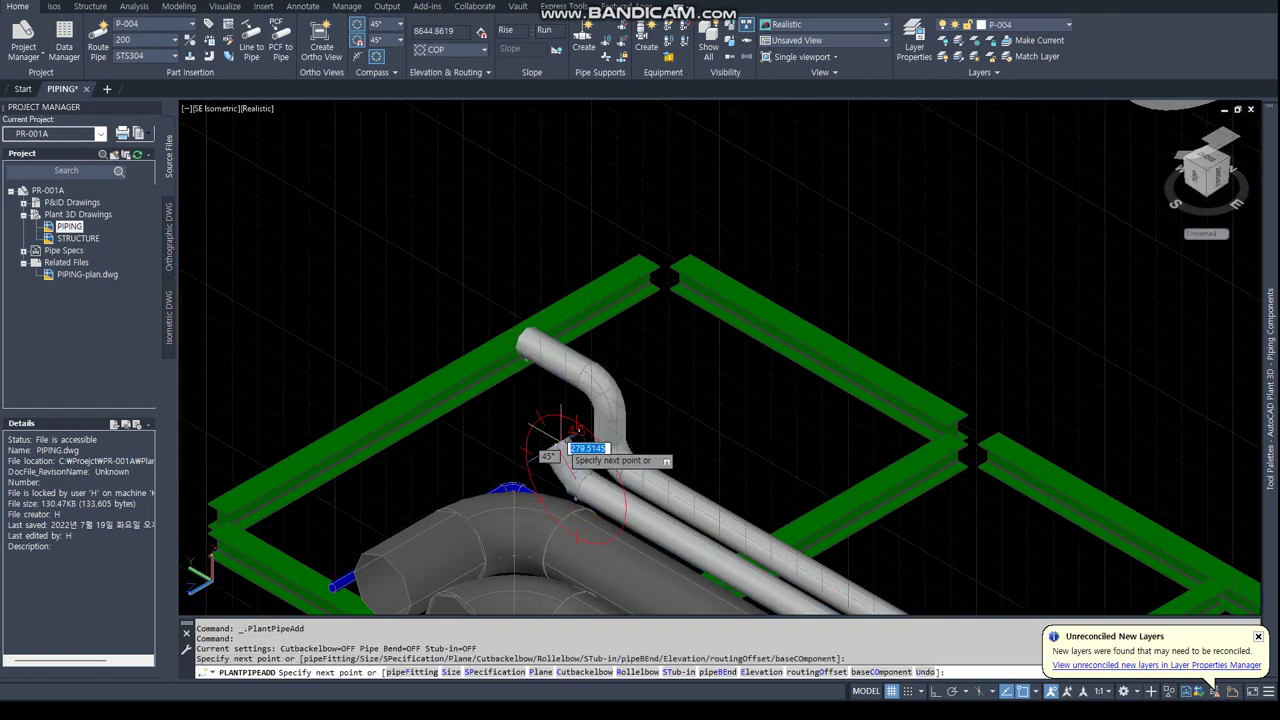
{"action": "scroll", "coordinate": [570, 476], "scroll_direction": "up", "scroll_amount": 3}
{"action": "key", "text": "Escape"}
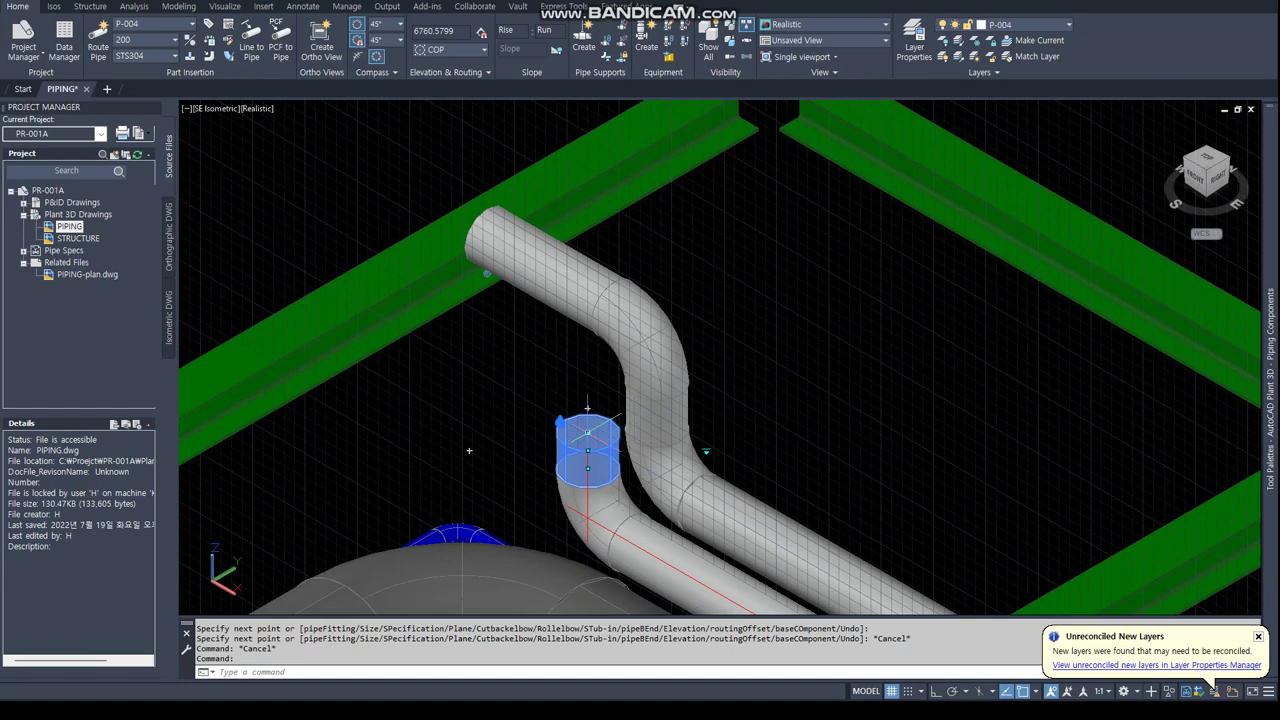
{"action": "left_click", "coordinate": [588, 433]}
{"action": "type", "text": "OD"}
{"action": "key", "text": "Return"}
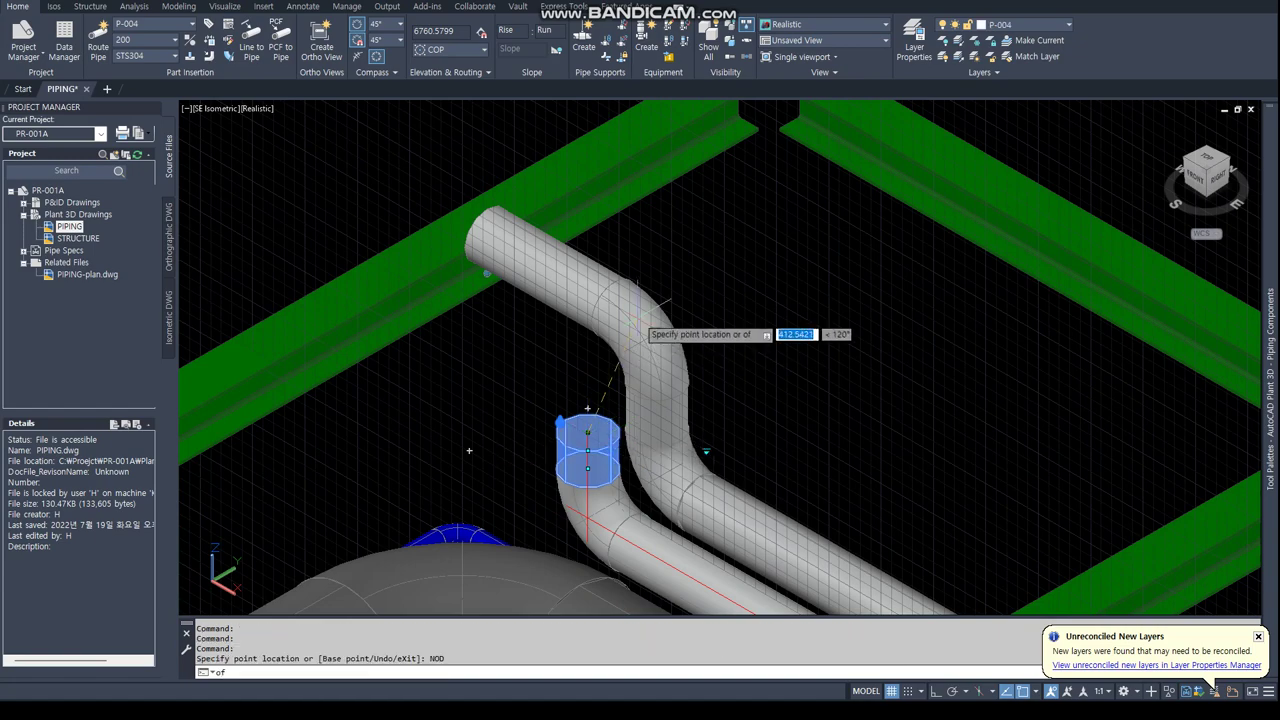
{"action": "left_click", "coordinate": [611, 308]}
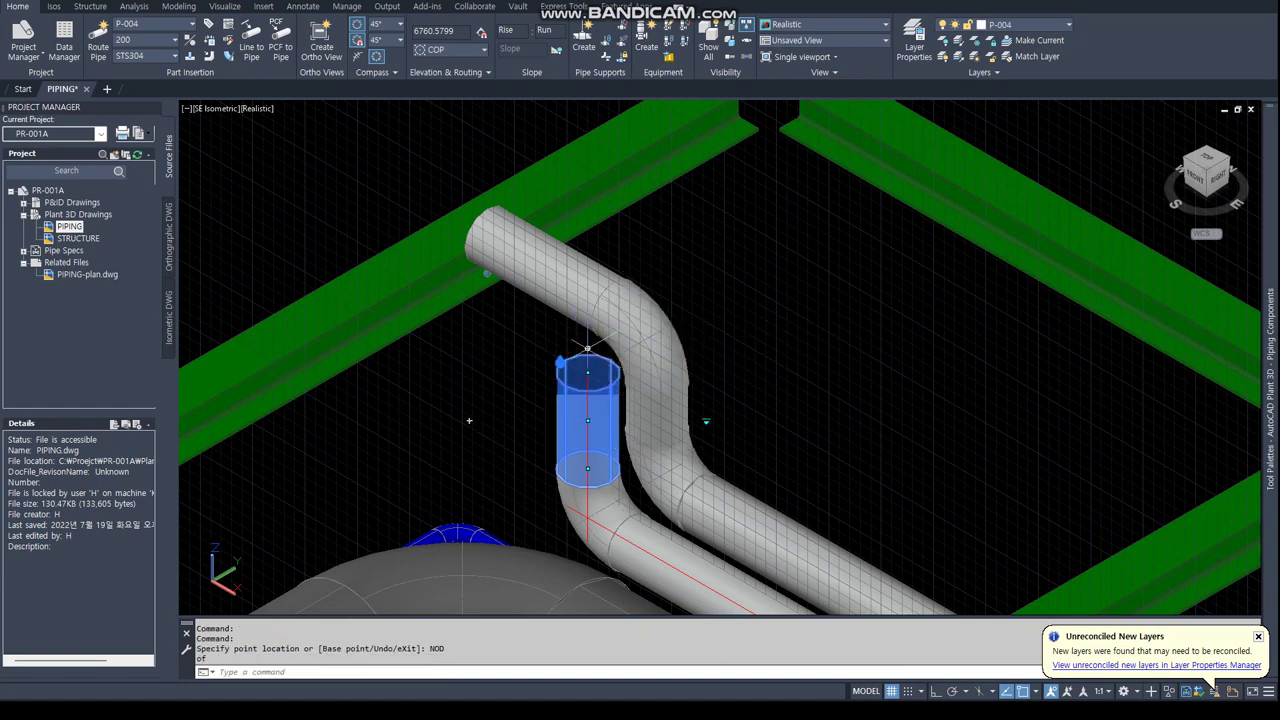
Extend the lower pipe upward through a new elbow, then return to plan view.
{"action": "left_click", "coordinate": [588, 372]}
{"action": "left_click", "coordinate": [505, 322]}
{"action": "key", "text": "Escape"}
{"action": "type", "text": "PLAN"}
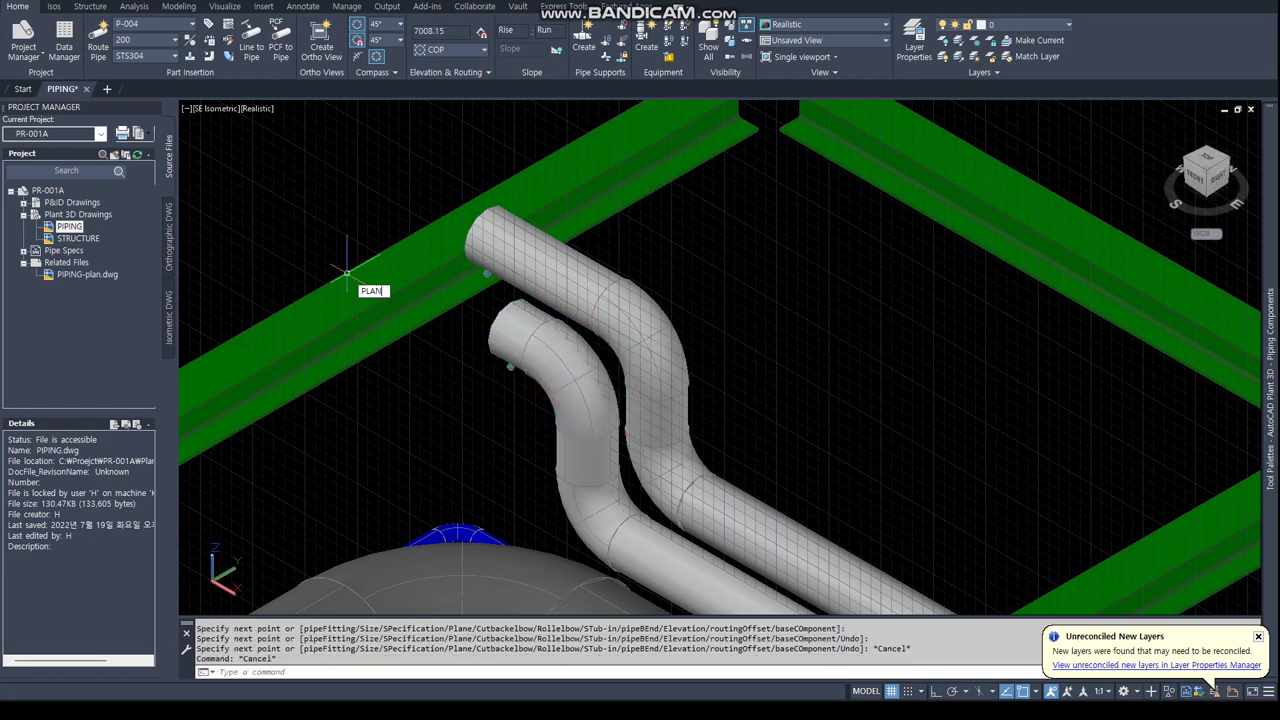
{"action": "key", "text": "Return"}
{"action": "key", "text": "Return"}
{"action": "scroll", "coordinate": [330, 320], "scroll_direction": "up", "scroll_amount": 5}
Delete the first pipe's end fitting and begin rerouting from its end.
{"action": "scroll", "coordinate": [330, 320], "scroll_direction": "up", "scroll_amount": 2}
{"action": "left_click", "coordinate": [325, 318]}
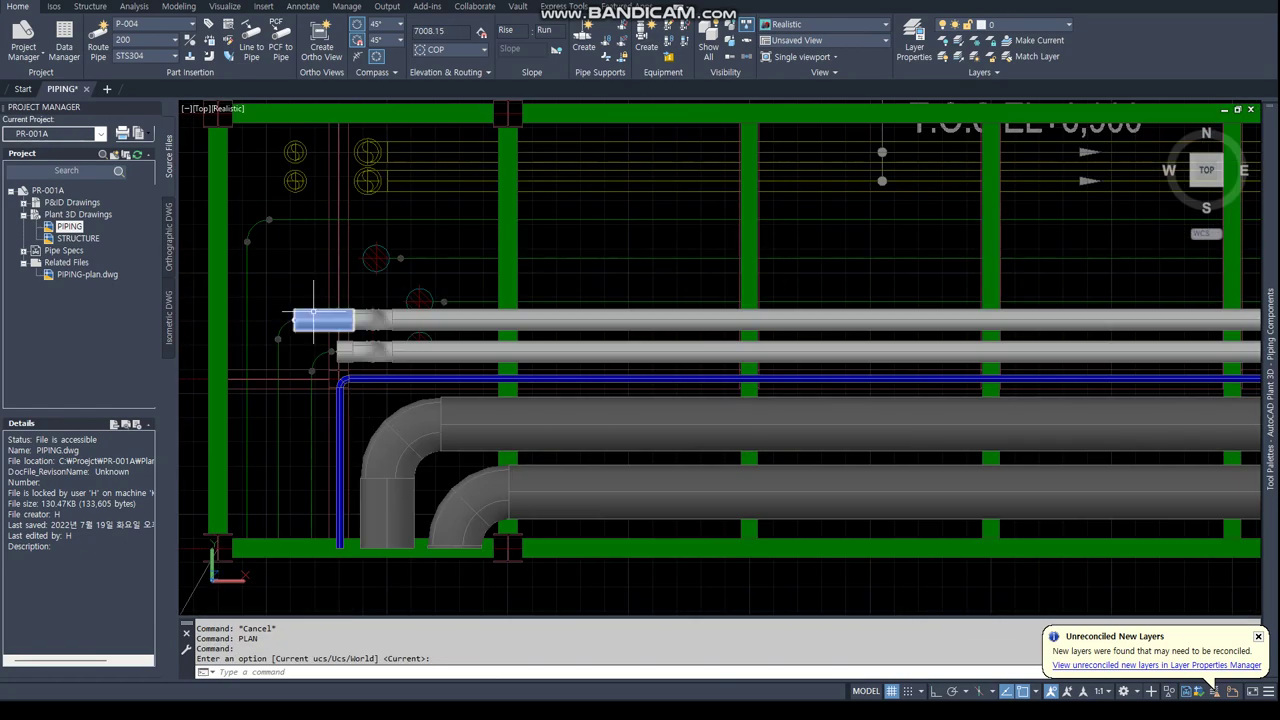
{"action": "key", "text": "Delete"}
{"action": "left_click", "coordinate": [367, 319]}
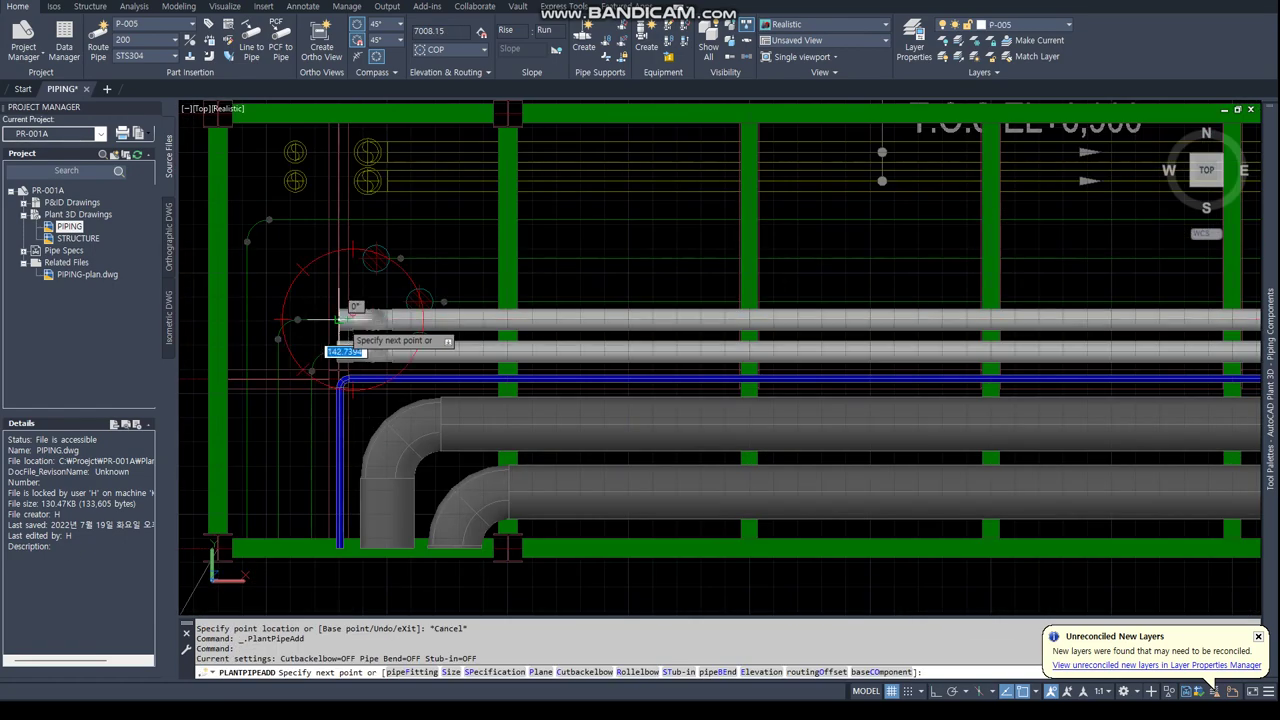
{"action": "type", "text": "PERu"}
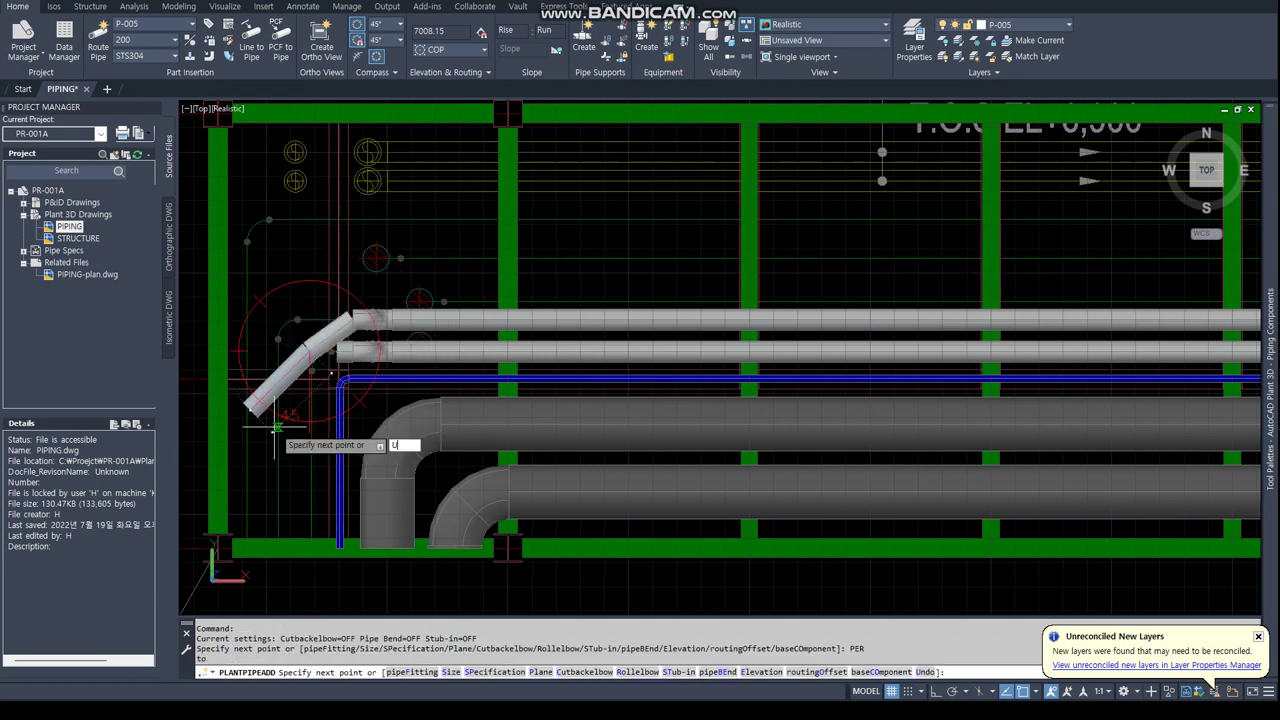
{"action": "key", "text": "Return"}
{"action": "scroll", "coordinate": [276, 400], "scroll_direction": "up", "scroll_amount": 2}
{"action": "scroll", "coordinate": [262, 298], "scroll_direction": "up", "scroll_amount": 2}
{"action": "type", "text": "PEWR"}
{"action": "key", "text": "Return"}
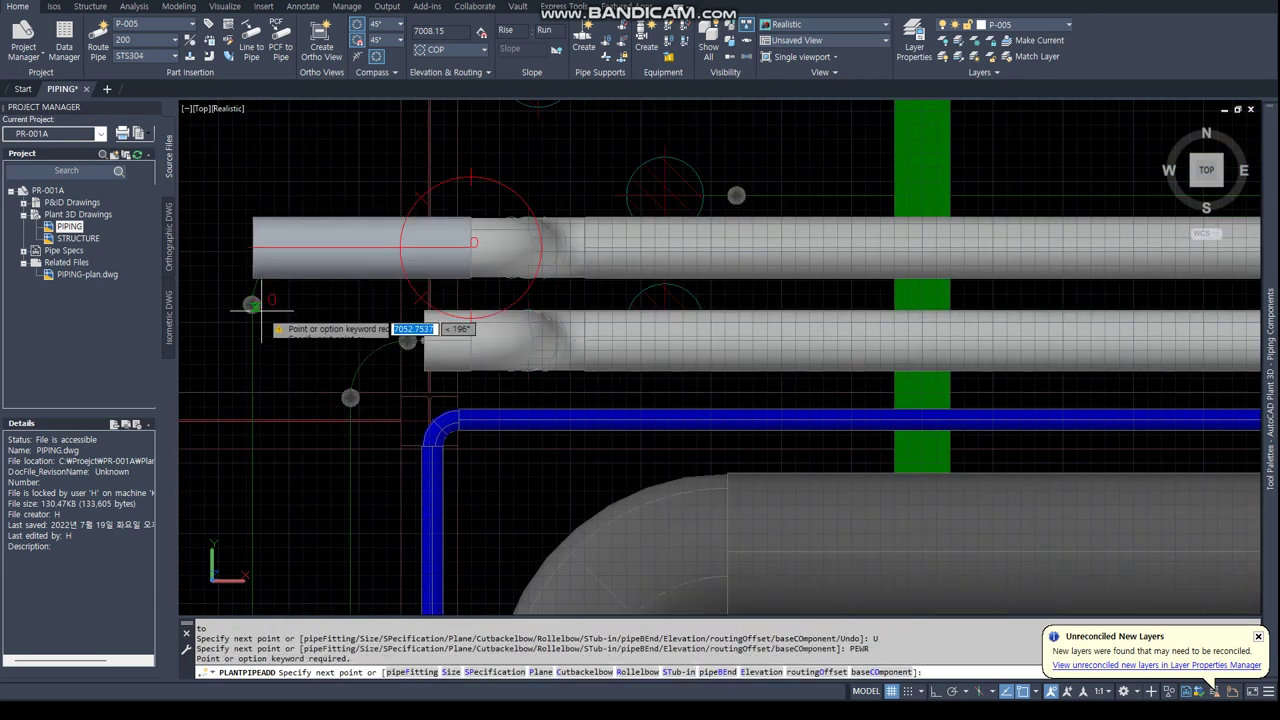
{"action": "type", "text": "ER"}
{"action": "key", "text": "Return"}
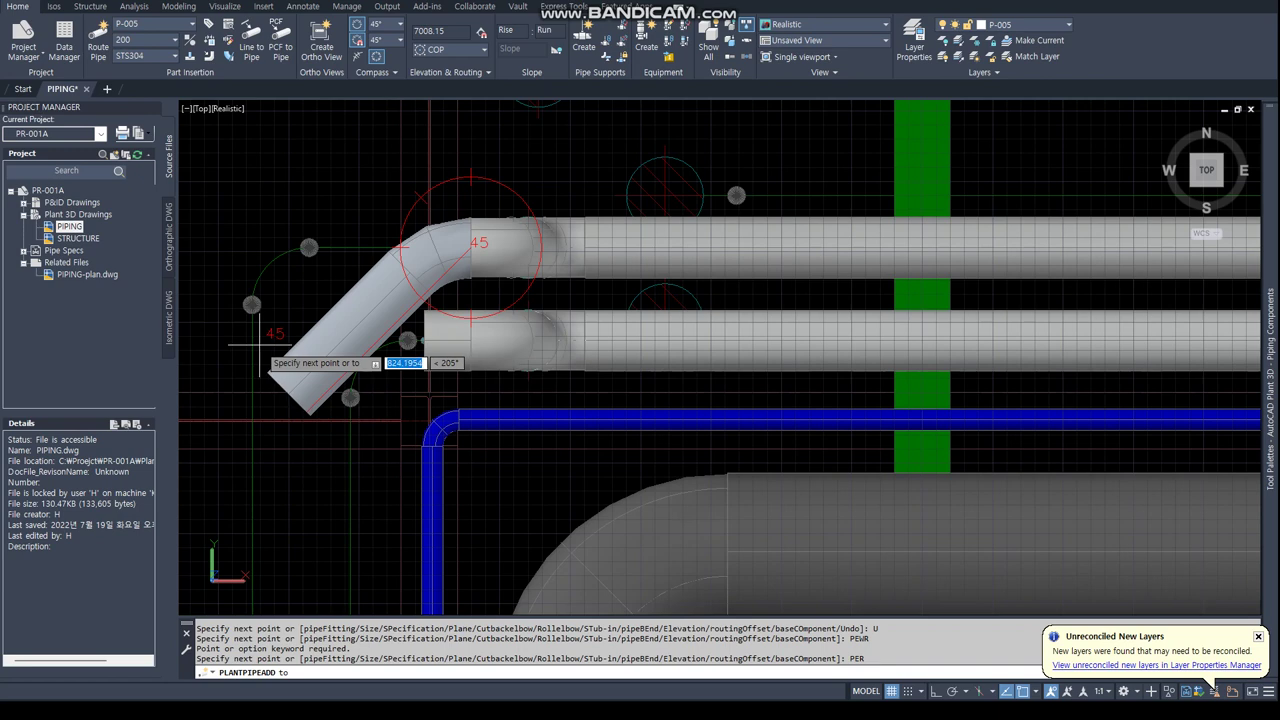
{"action": "left_click", "coordinate": [262, 345]}
{"action": "type", "text": "u"}
{"action": "key", "text": "Return"}
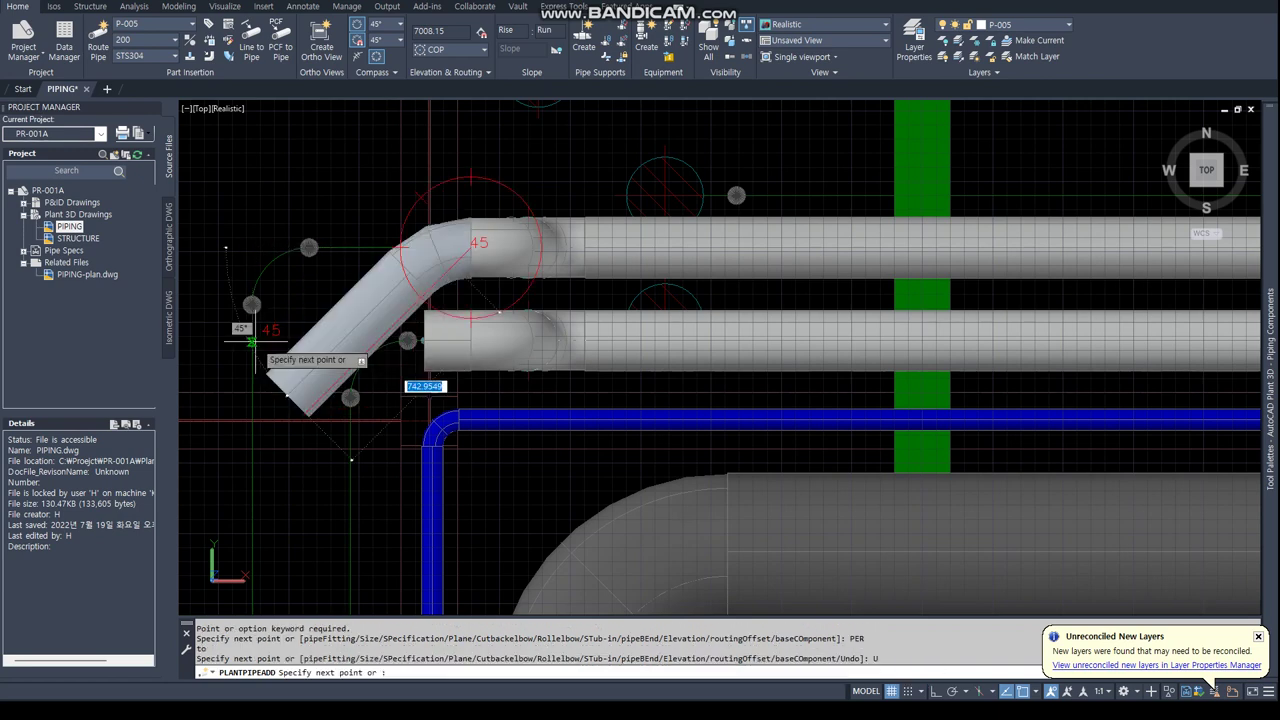
With Ortho on, route its end via PER and END snaps into 90° elbows.
{"action": "key", "text": "F8"}
{"action": "type", "text": "PE"}
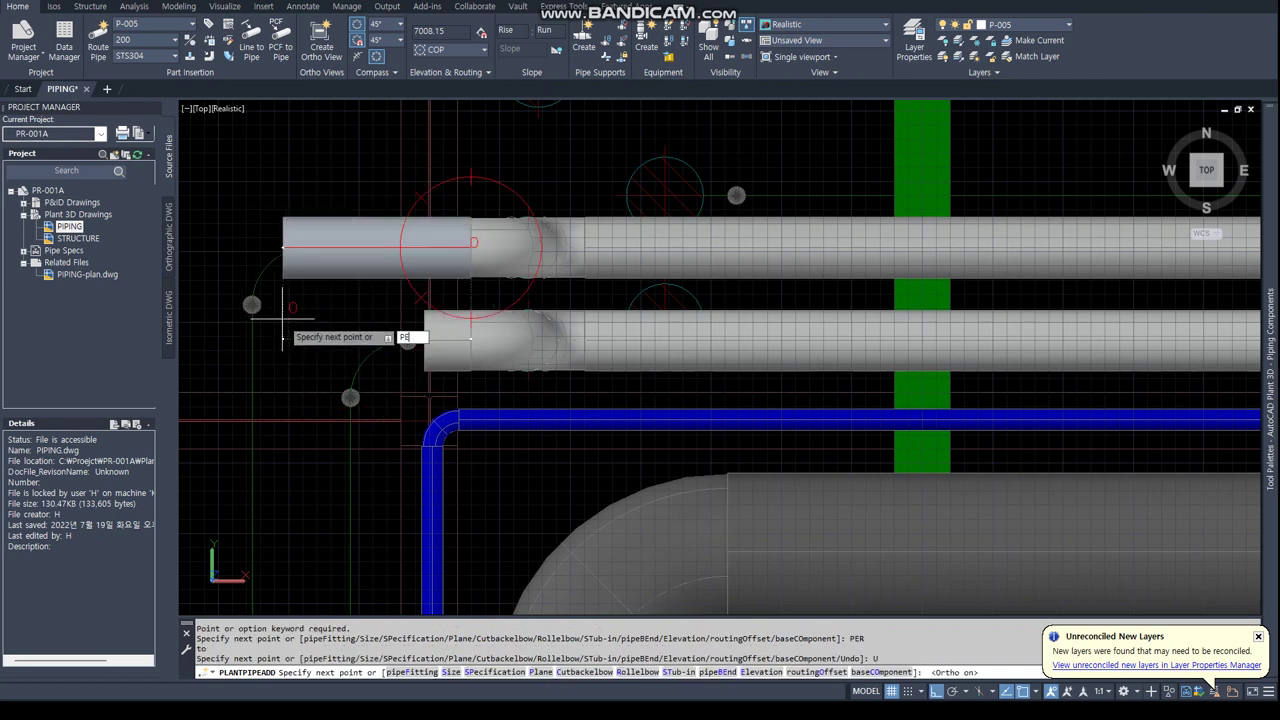
{"action": "type", "text": "R"}
{"action": "key", "text": "Return"}
{"action": "left_click", "coordinate": [283, 335]}
{"action": "scroll", "coordinate": [297, 429], "scroll_direction": "down", "scroll_amount": 2}
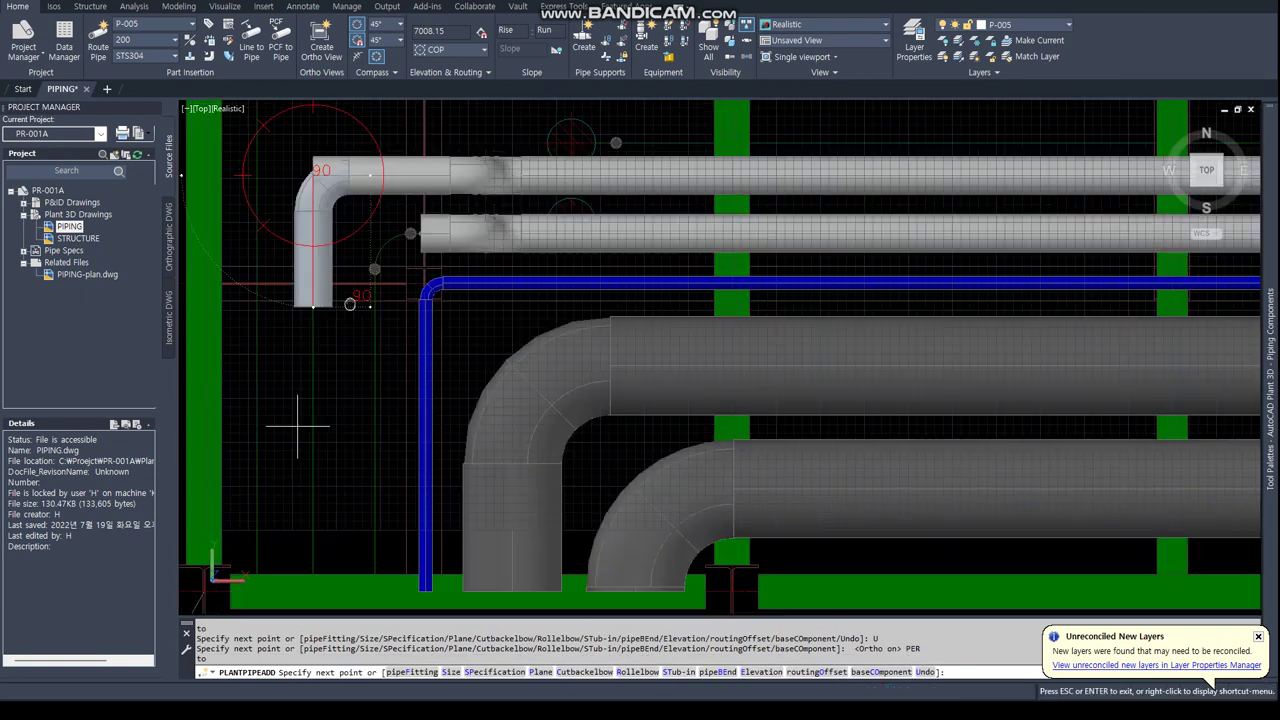
{"action": "type", "text": "END"}
{"action": "key", "text": "Return"}
{"action": "left_click", "coordinate": [332, 394]}
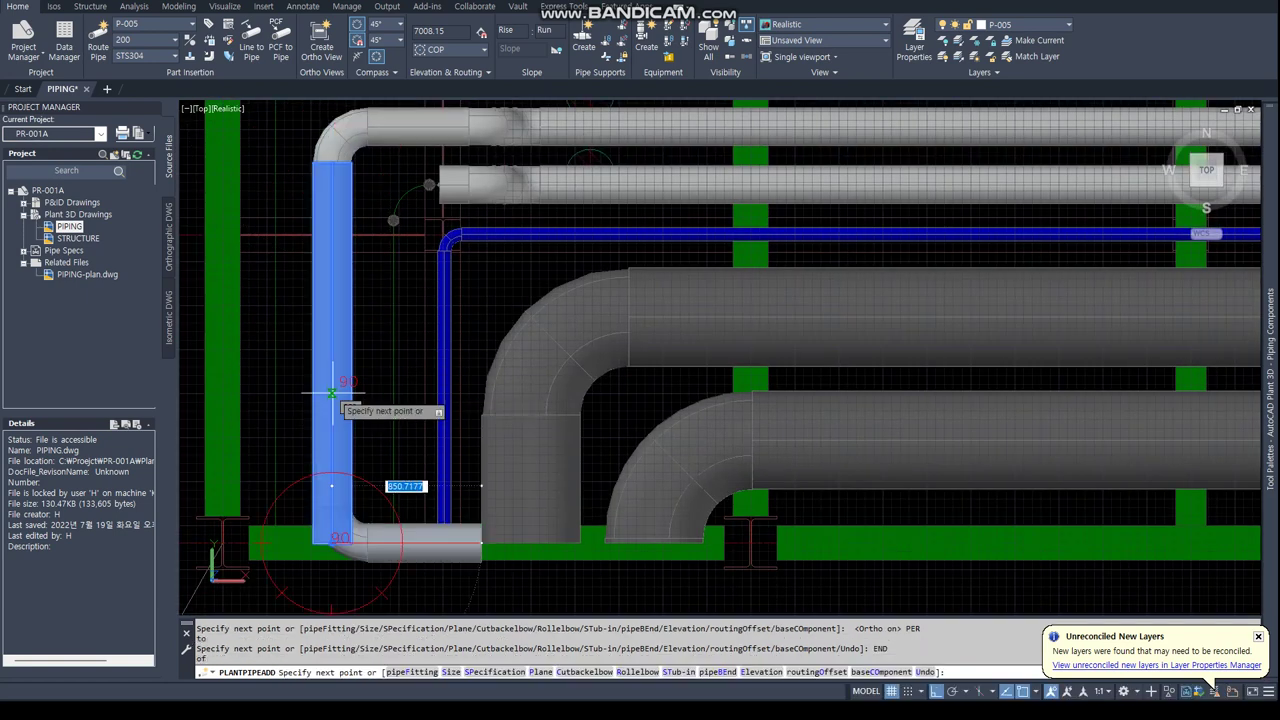
{"action": "key", "text": "Escape"}
Delete the second pipe's end fitting and start rerouting from its end.
{"action": "left_click", "coordinate": [457, 186]}
{"action": "key", "text": "Delete"}
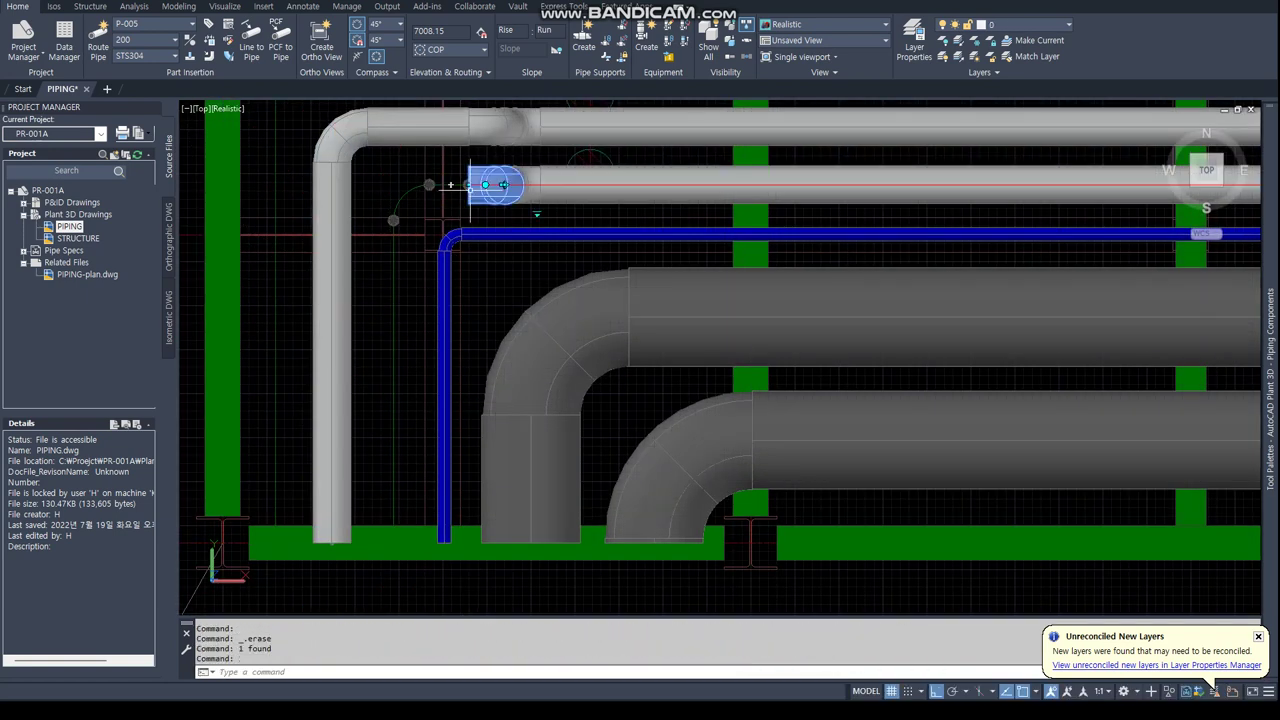
{"action": "left_click", "coordinate": [503, 185]}
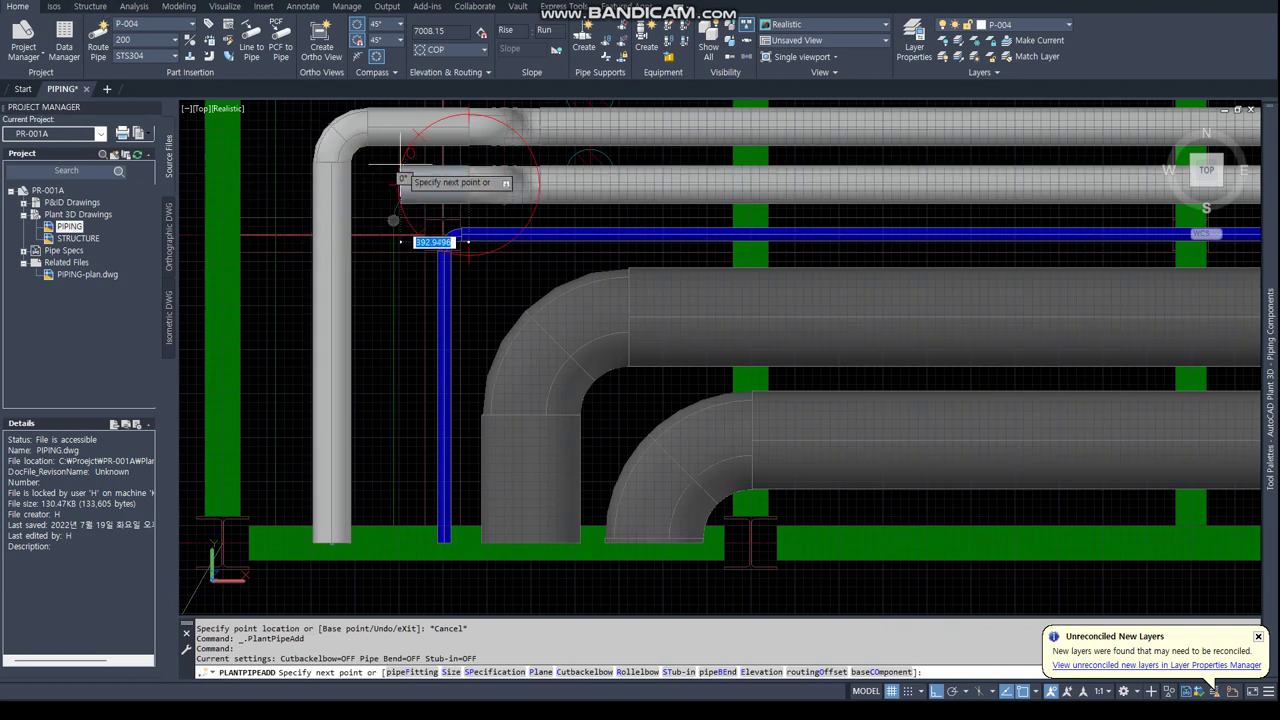
{"action": "type", "text": "PER"}
{"action": "key", "text": "Return"}
{"action": "left_click", "coordinate": [440, 330]}
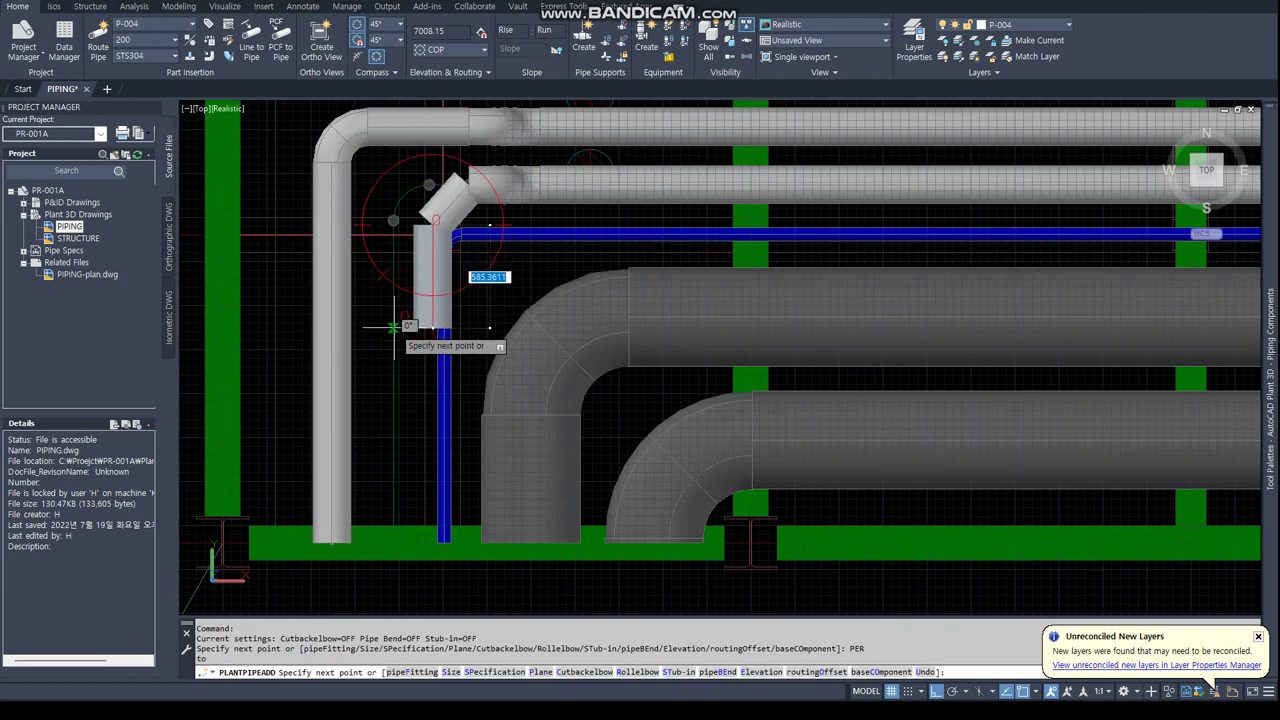
{"action": "type", "text": "U"}
{"action": "key", "text": "Return"}
Route the second pipe's elbowed leg downward using PER and END snaps.
{"action": "scroll", "coordinate": [436, 200], "scroll_direction": "up", "scroll_amount": 3}
{"action": "type", "text": "PER"}
{"action": "key", "text": "Return"}
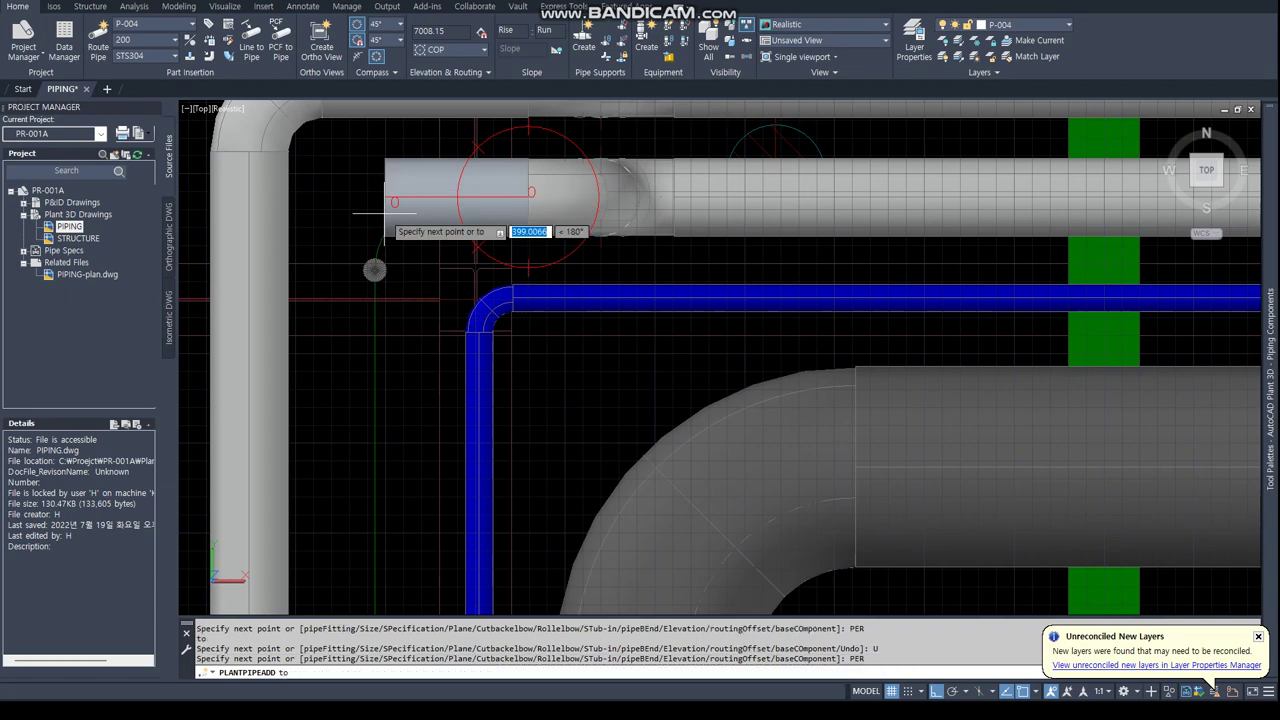
{"action": "left_click", "coordinate": [376, 297]}
{"action": "scroll", "coordinate": [376, 297], "scroll_direction": "down", "scroll_amount": 2}
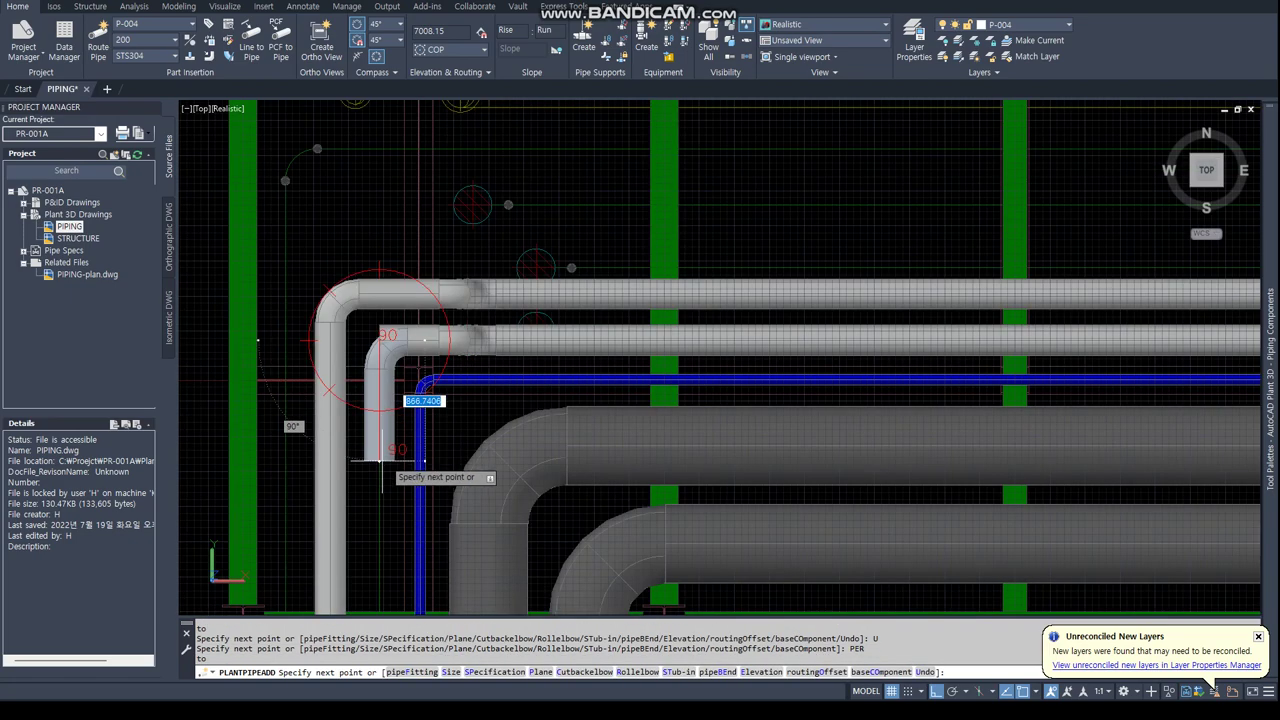
{"action": "scroll", "coordinate": [400, 366], "scroll_direction": "down", "scroll_amount": 2}
{"action": "type", "text": "END"}
{"action": "key", "text": "Return"}
{"action": "key", "text": "Escape"}
{"action": "scroll", "coordinate": [449, 292], "scroll_direction": "down", "scroll_amount": 5}
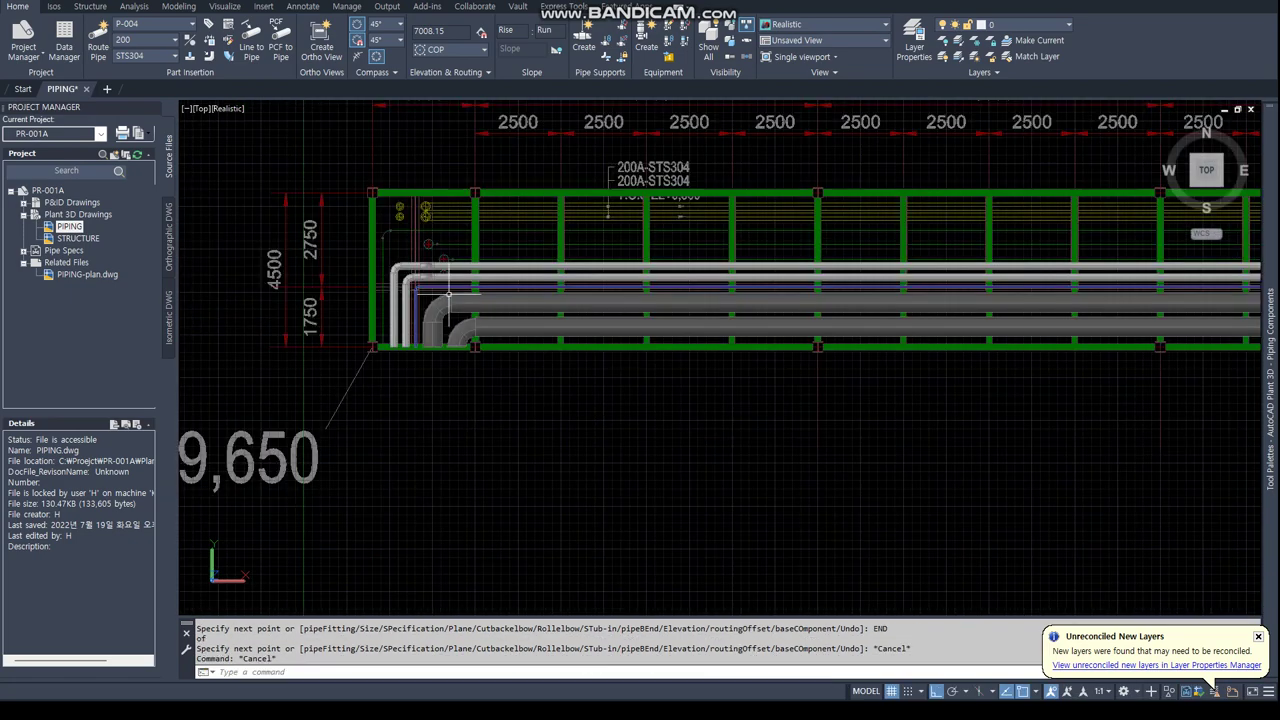
Orbit the model to check the rerouted bends at the rack corner in 3D.
{"action": "middle_click_drag", "start_coordinate": [664, 382], "coordinate": [555, 285], "text": "shift"}
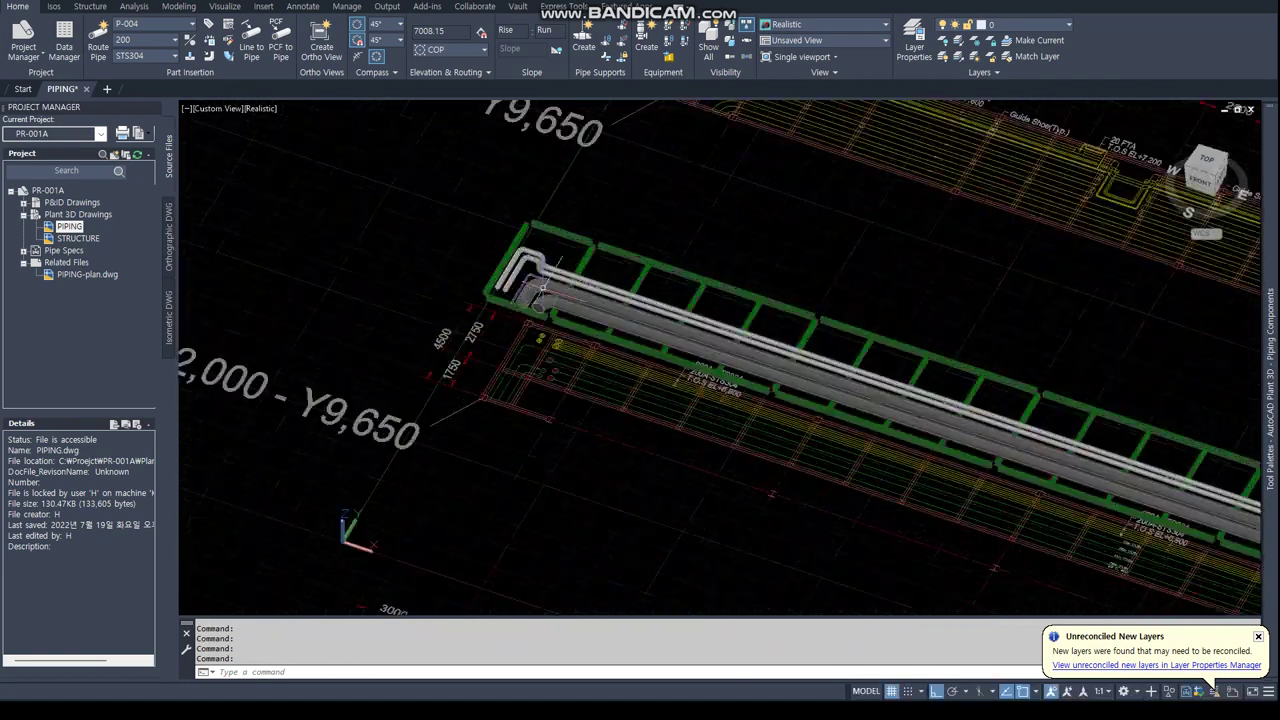
{"action": "scroll", "coordinate": [555, 285], "scroll_direction": "up", "scroll_amount": 2}
{"action": "scroll", "coordinate": [555, 285], "scroll_direction": "up", "scroll_amount": 1}
{"action": "scroll", "coordinate": [500, 280], "scroll_direction": "down", "scroll_amount": 1}
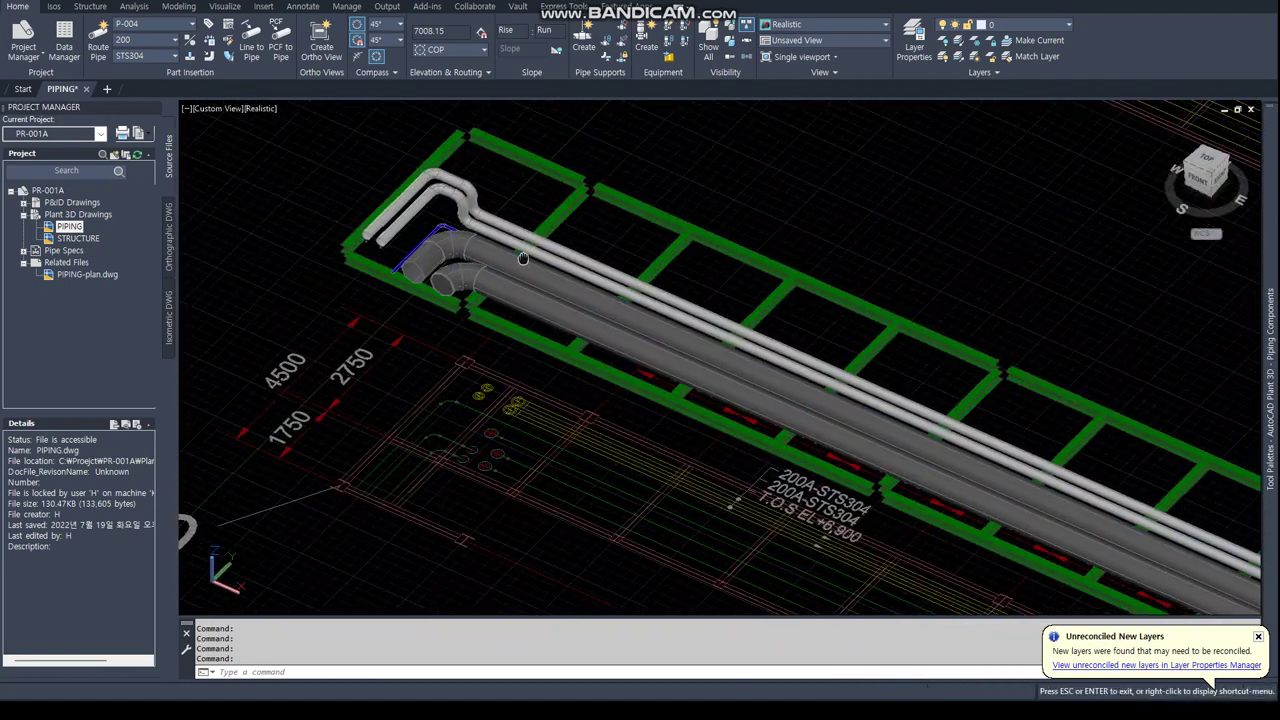